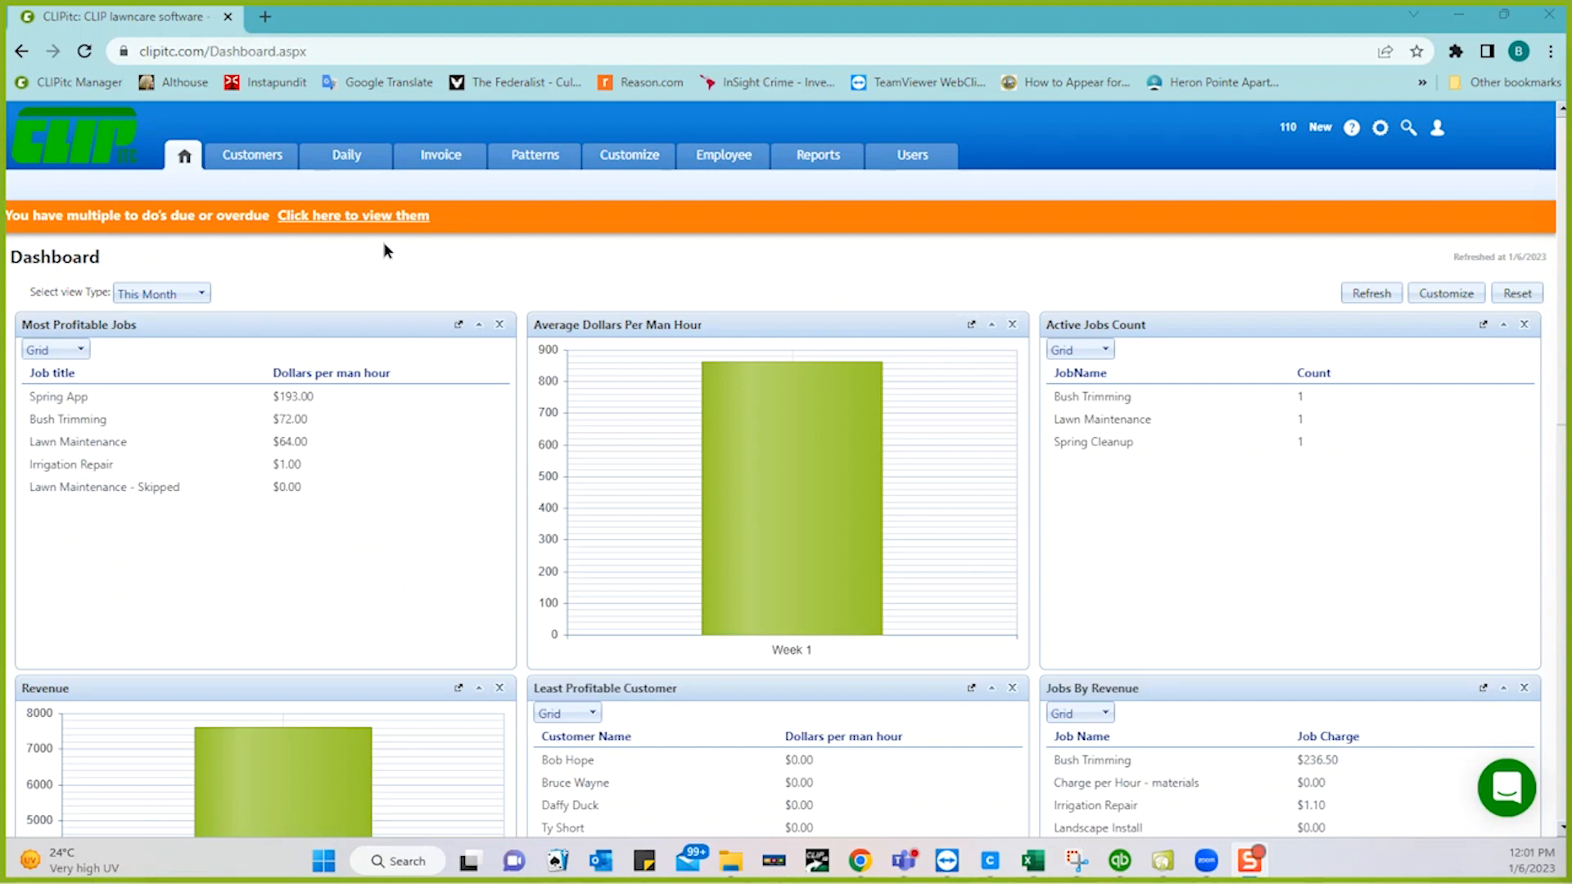
- Pick a customer in the Customers list and open their View More full information record
{"action": "left_click", "coordinate": [252, 159]}
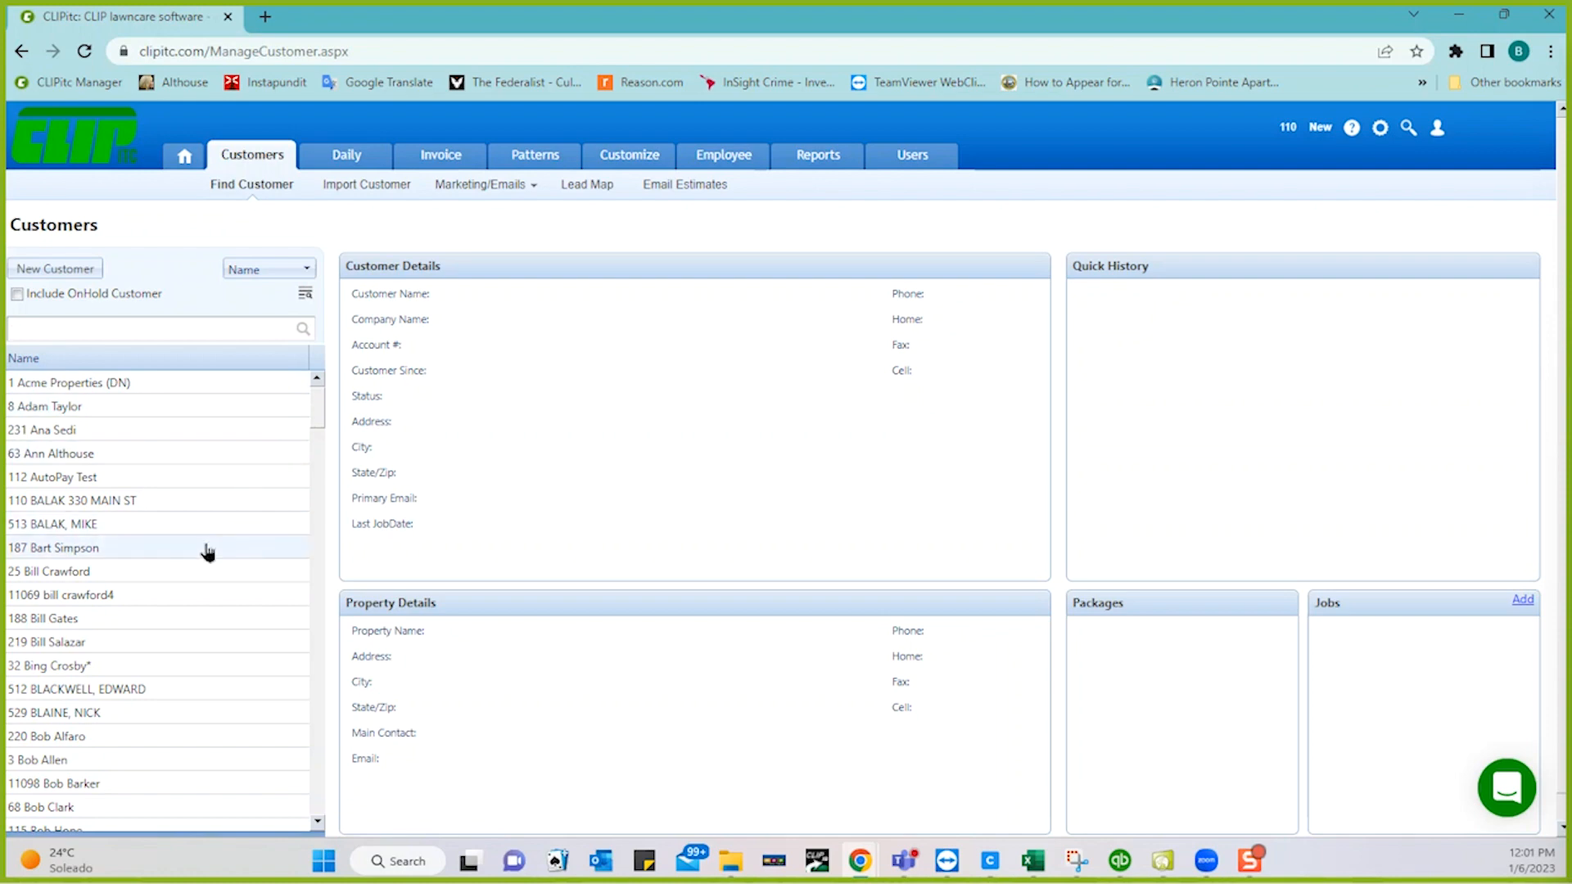
{"action": "left_click", "coordinate": [81, 556]}
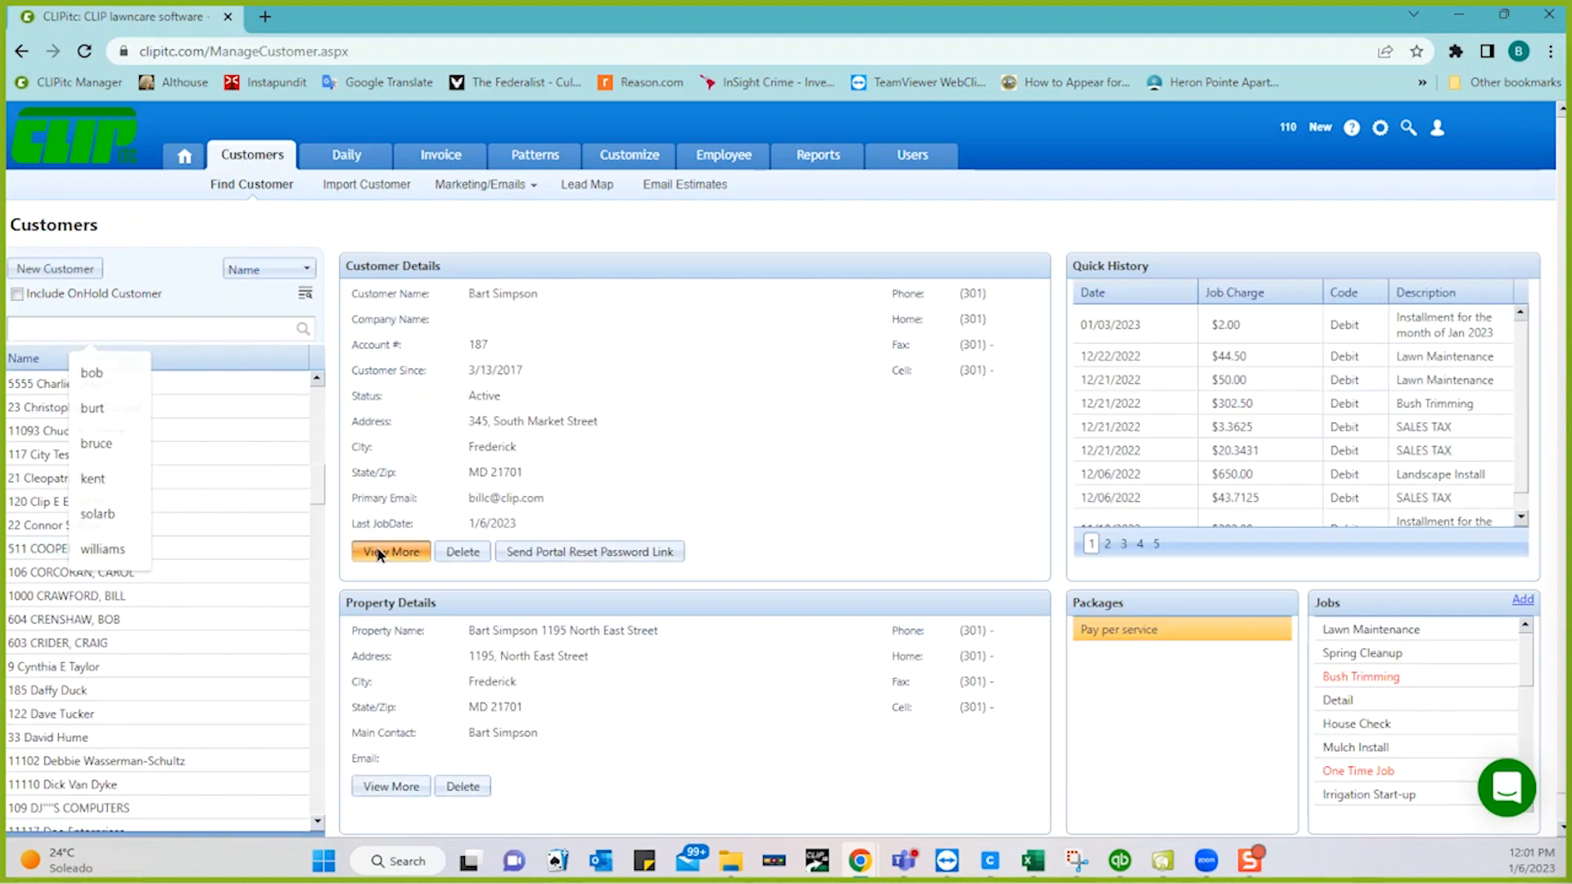
{"action": "left_click", "coordinate": [378, 554]}
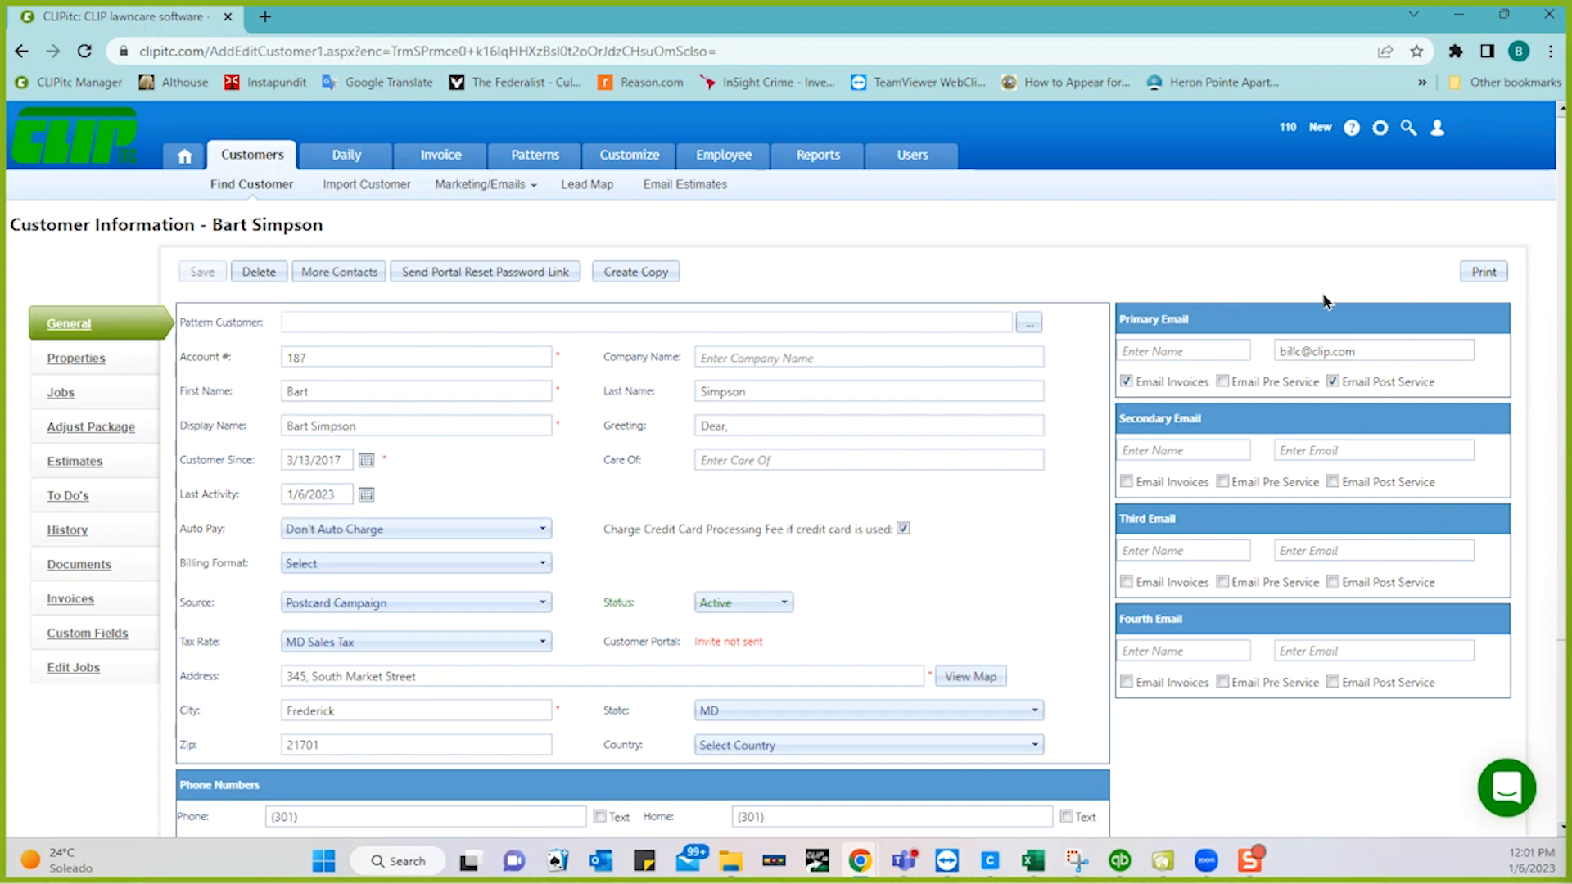
- Click into the primary email field and dismiss its autofill suggestions
{"action": "left_click", "coordinate": [1380, 341]}
{"action": "left_click", "coordinate": [1380, 341]}
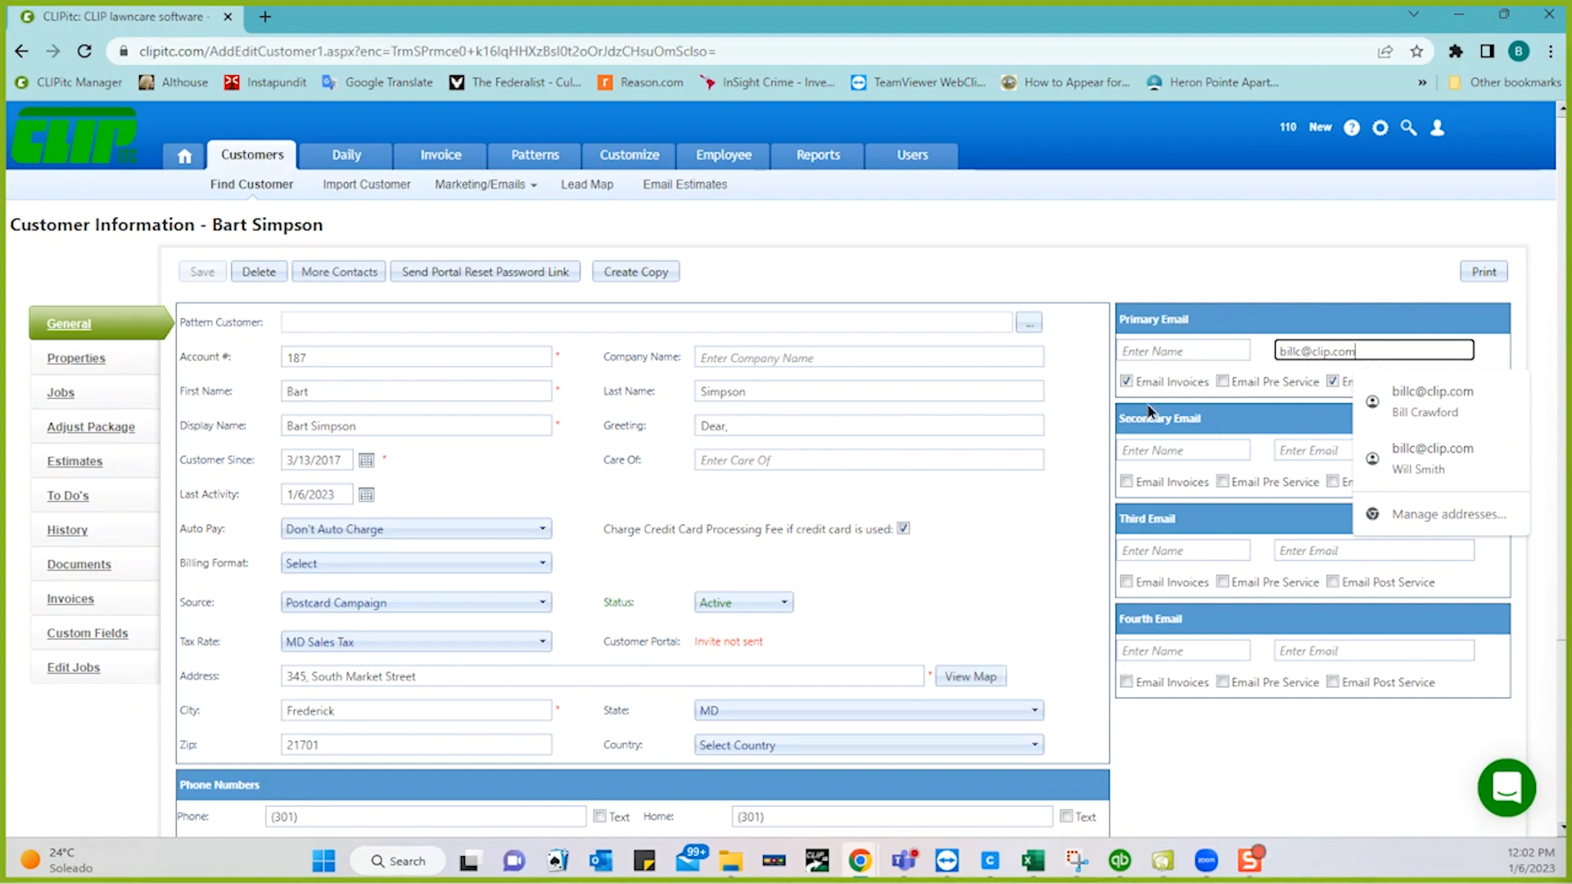
{"action": "left_click", "coordinate": [1074, 257]}
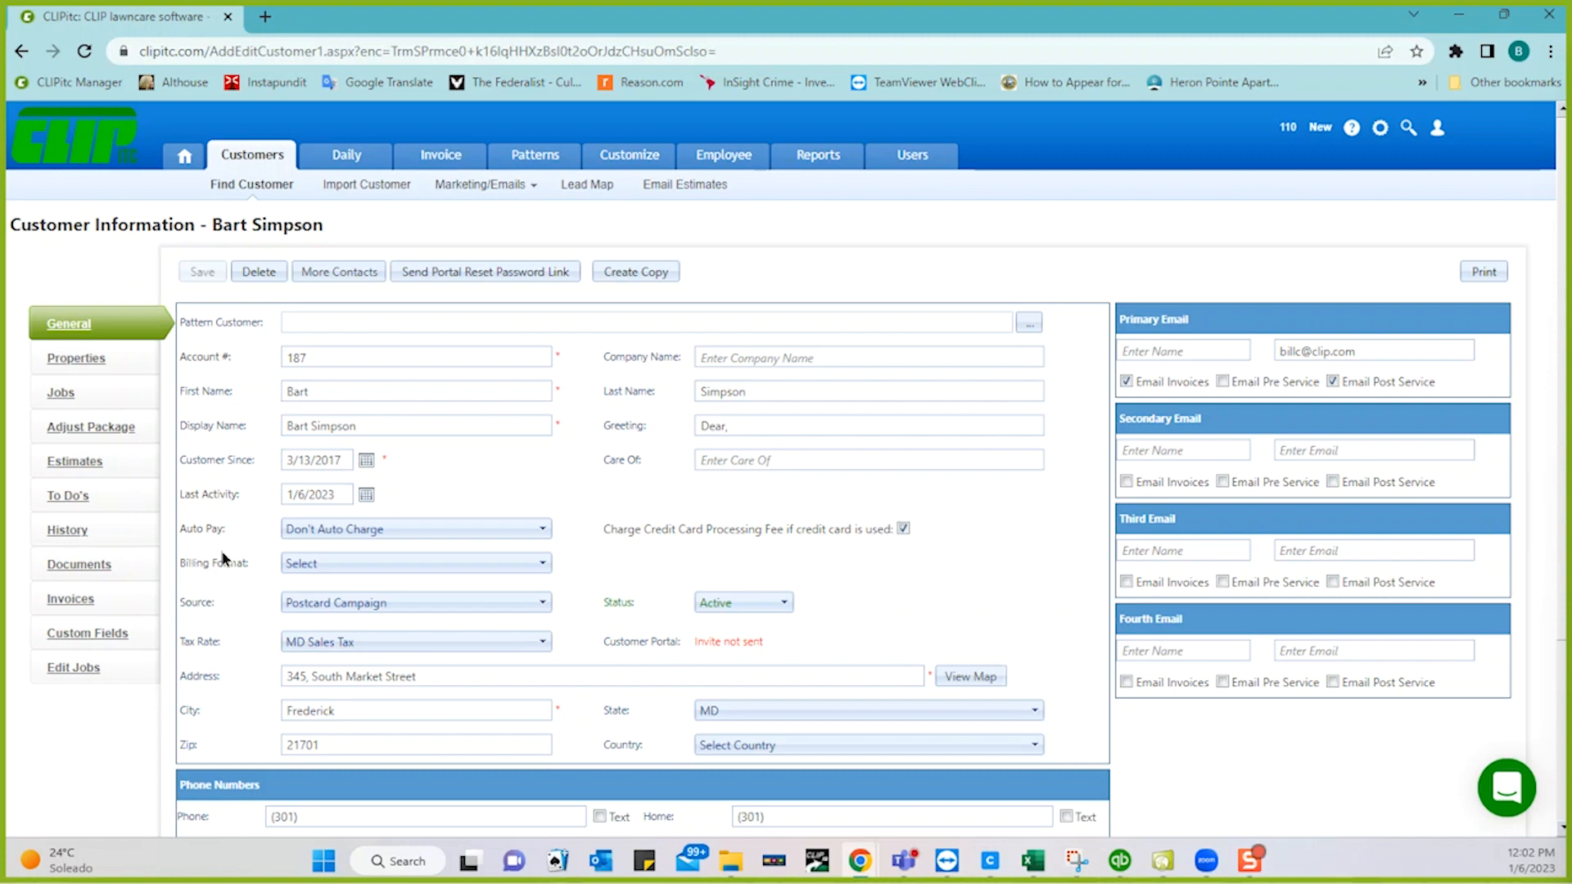
- Change the customer's Billing Format to Statement and save the record
{"action": "left_click", "coordinate": [380, 563]}
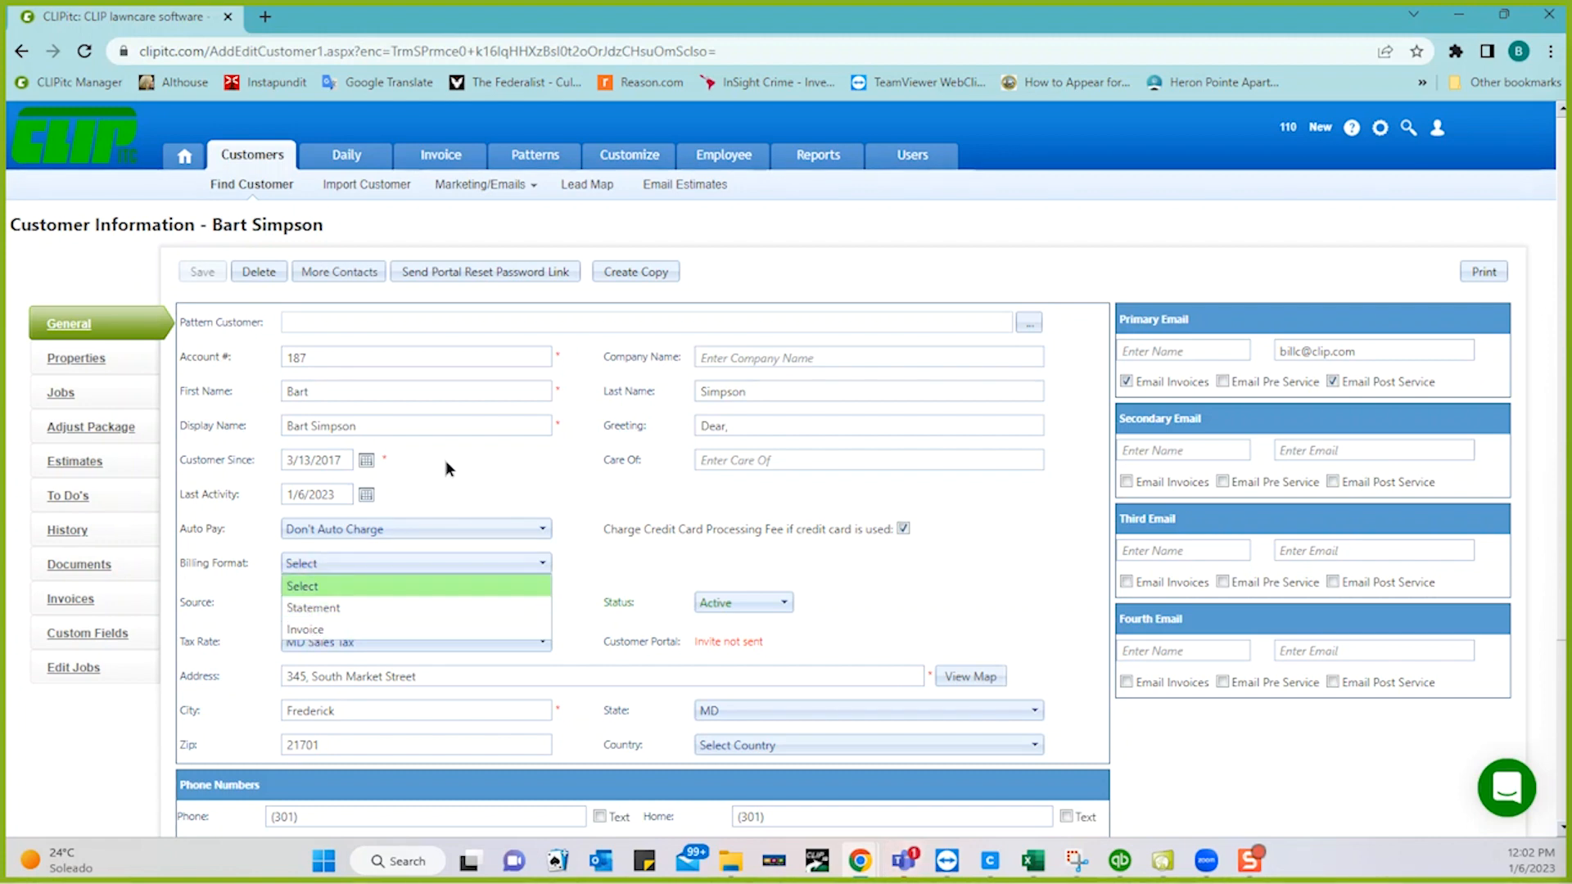
{"action": "left_click", "coordinate": [330, 608]}
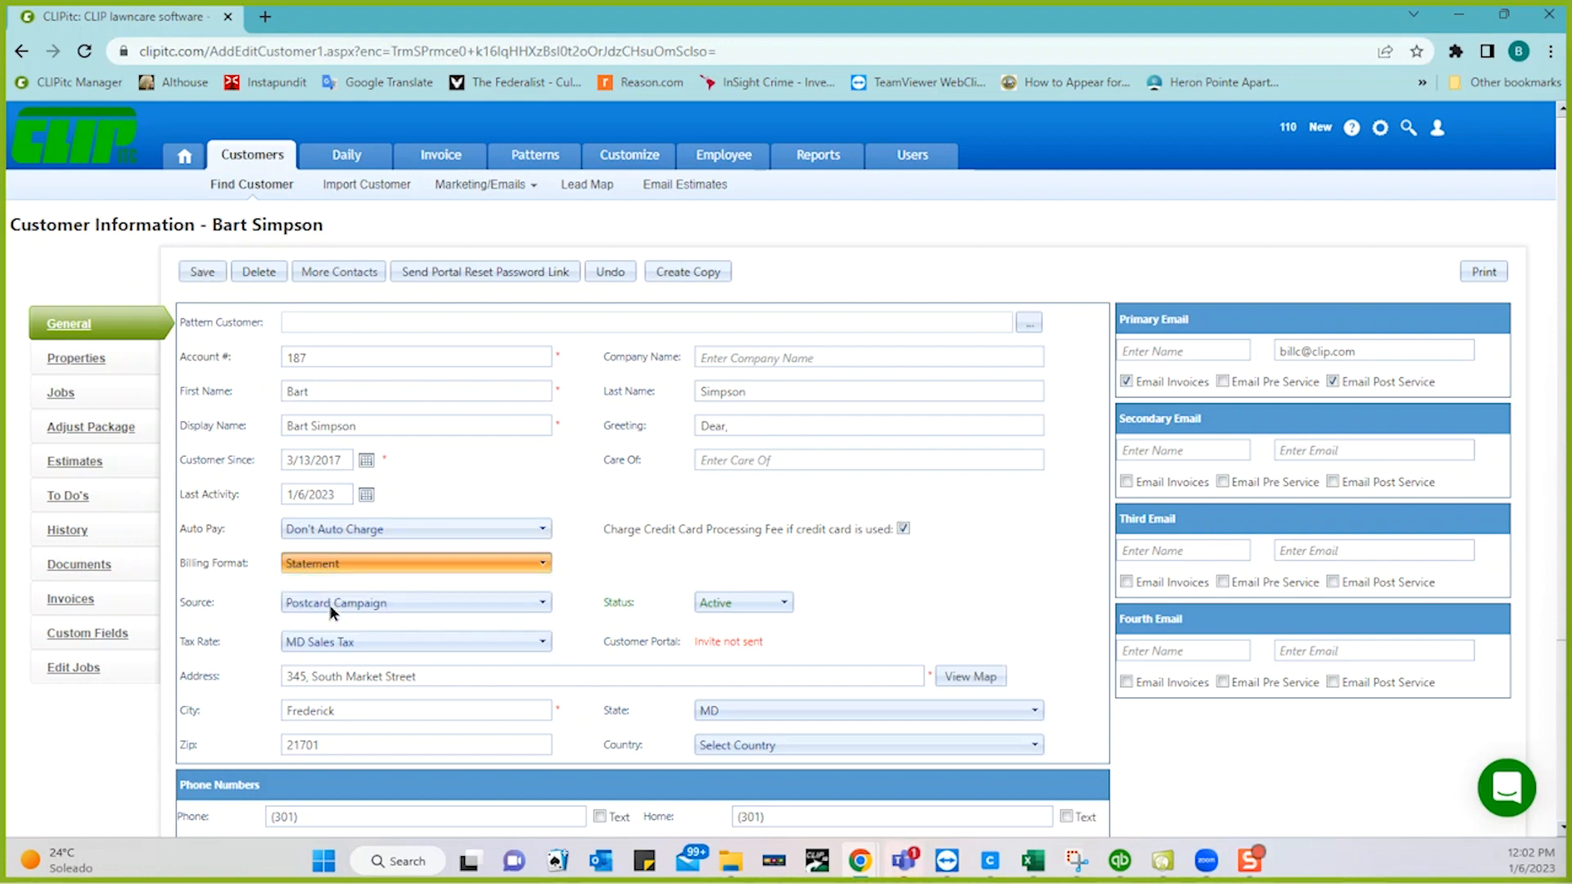
{"action": "left_click", "coordinate": [204, 274]}
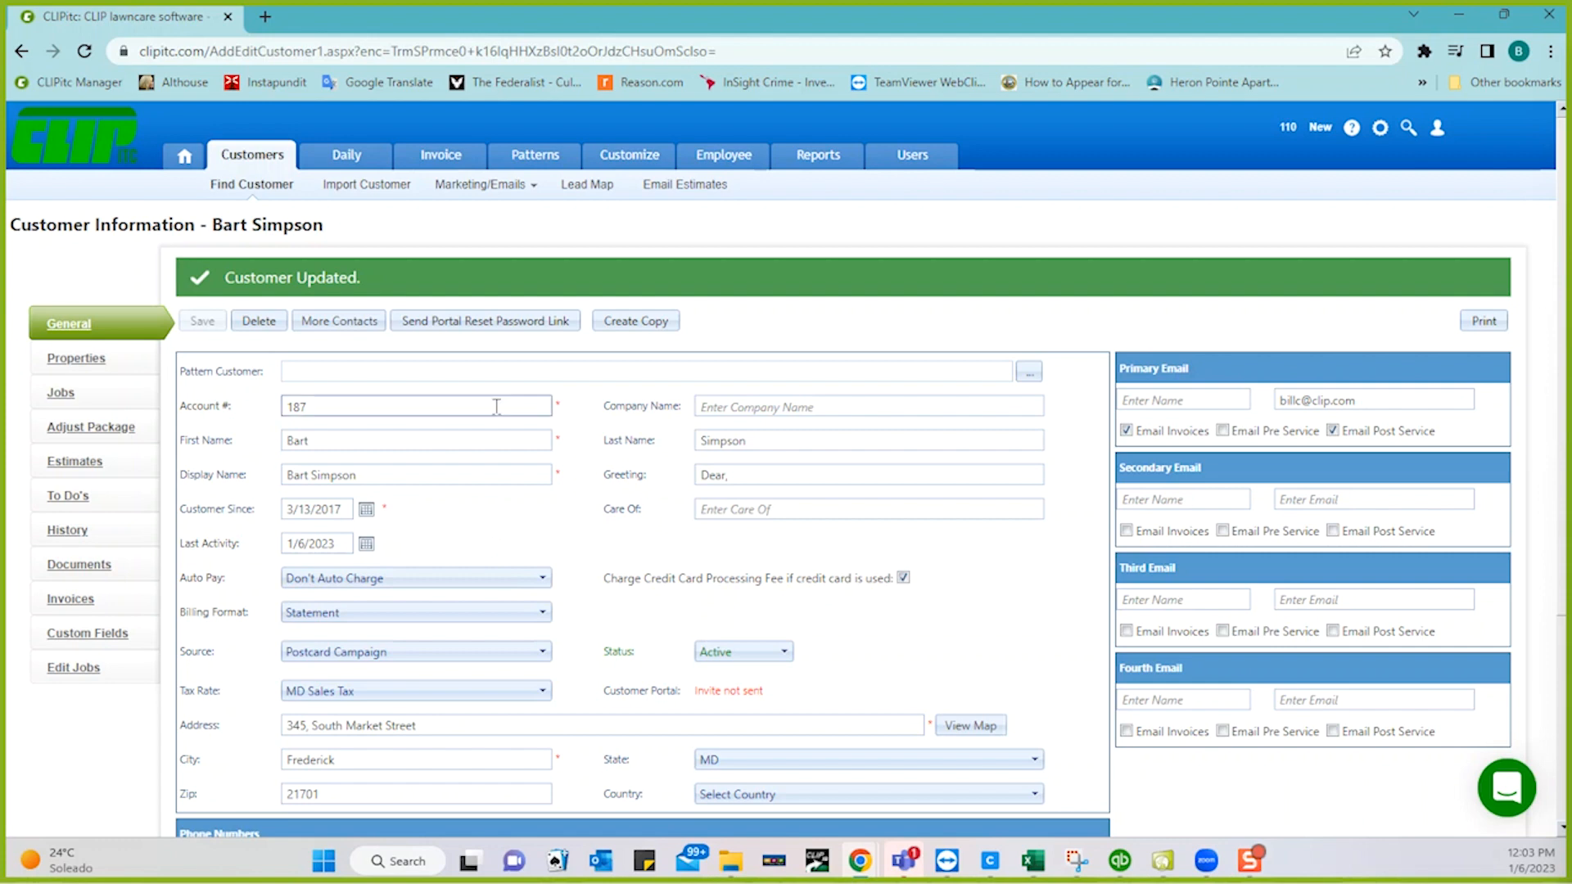
- Open the Patterns section in a new browser tab and switch to it
{"action": "right_click", "coordinate": [534, 157]}
{"action": "left_click", "coordinate": [577, 168]}
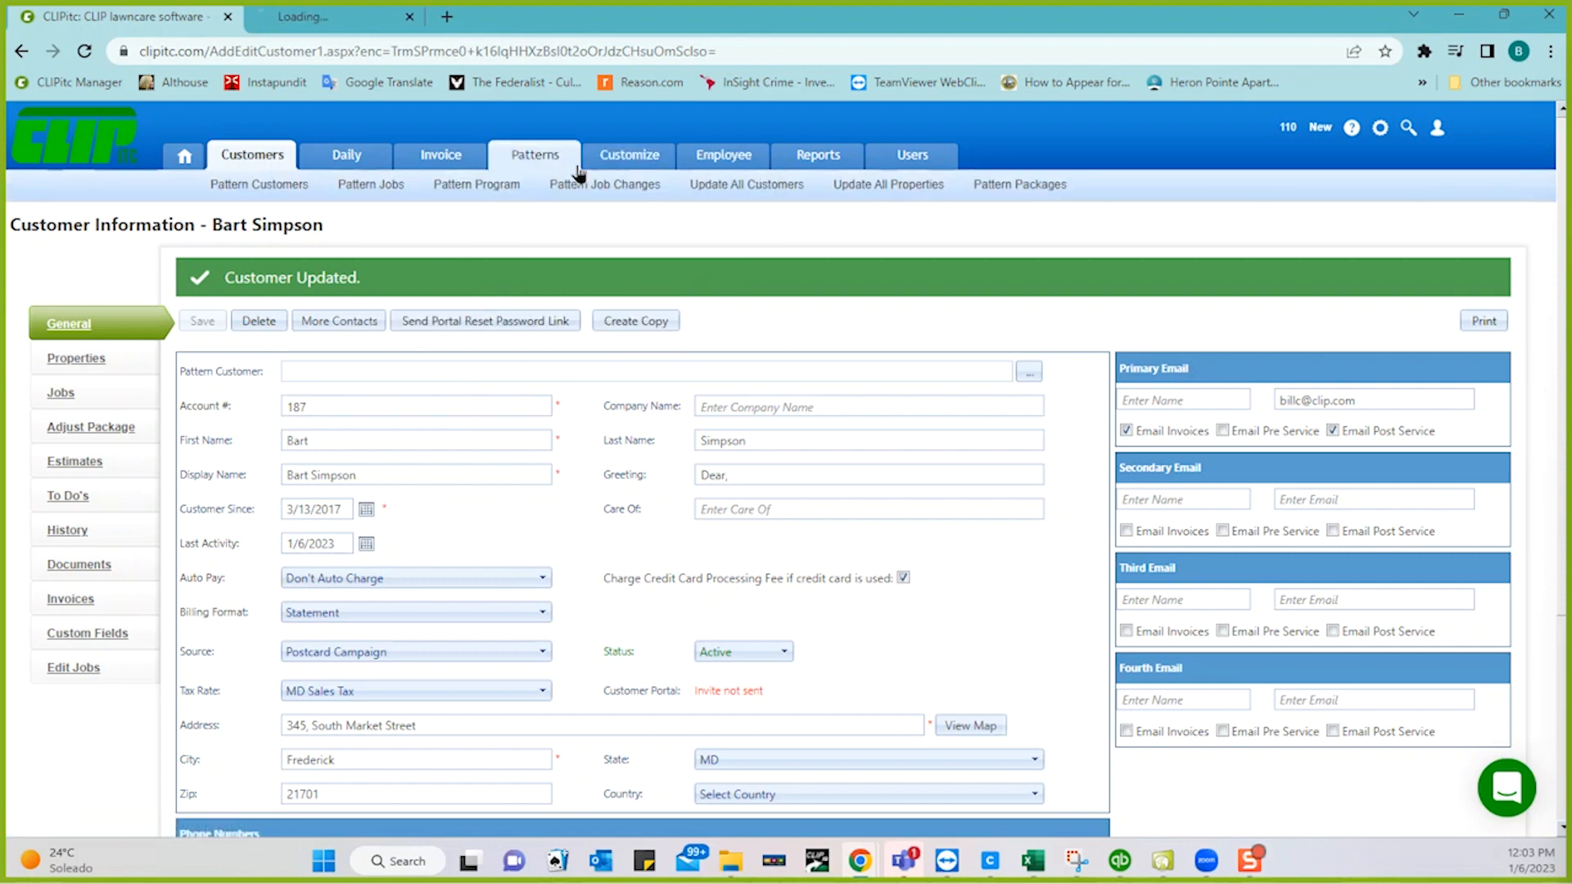
{"action": "left_click", "coordinate": [382, 18]}
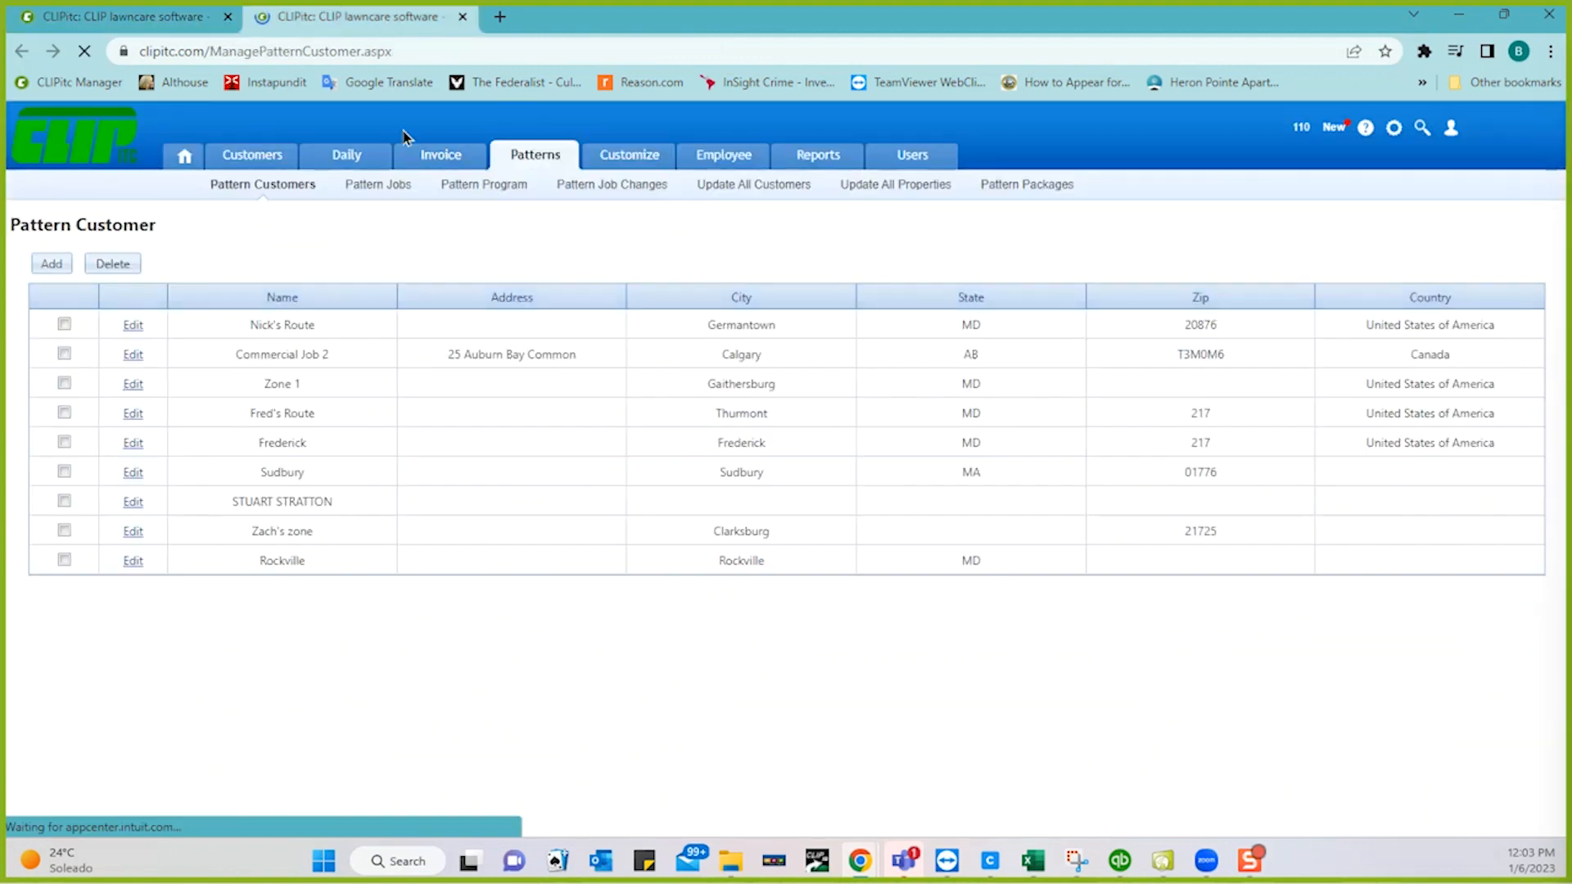
- On Update All Customers, set Billing Format to Statement and tick it, then return to the customer tab
{"action": "left_click", "coordinate": [788, 190]}
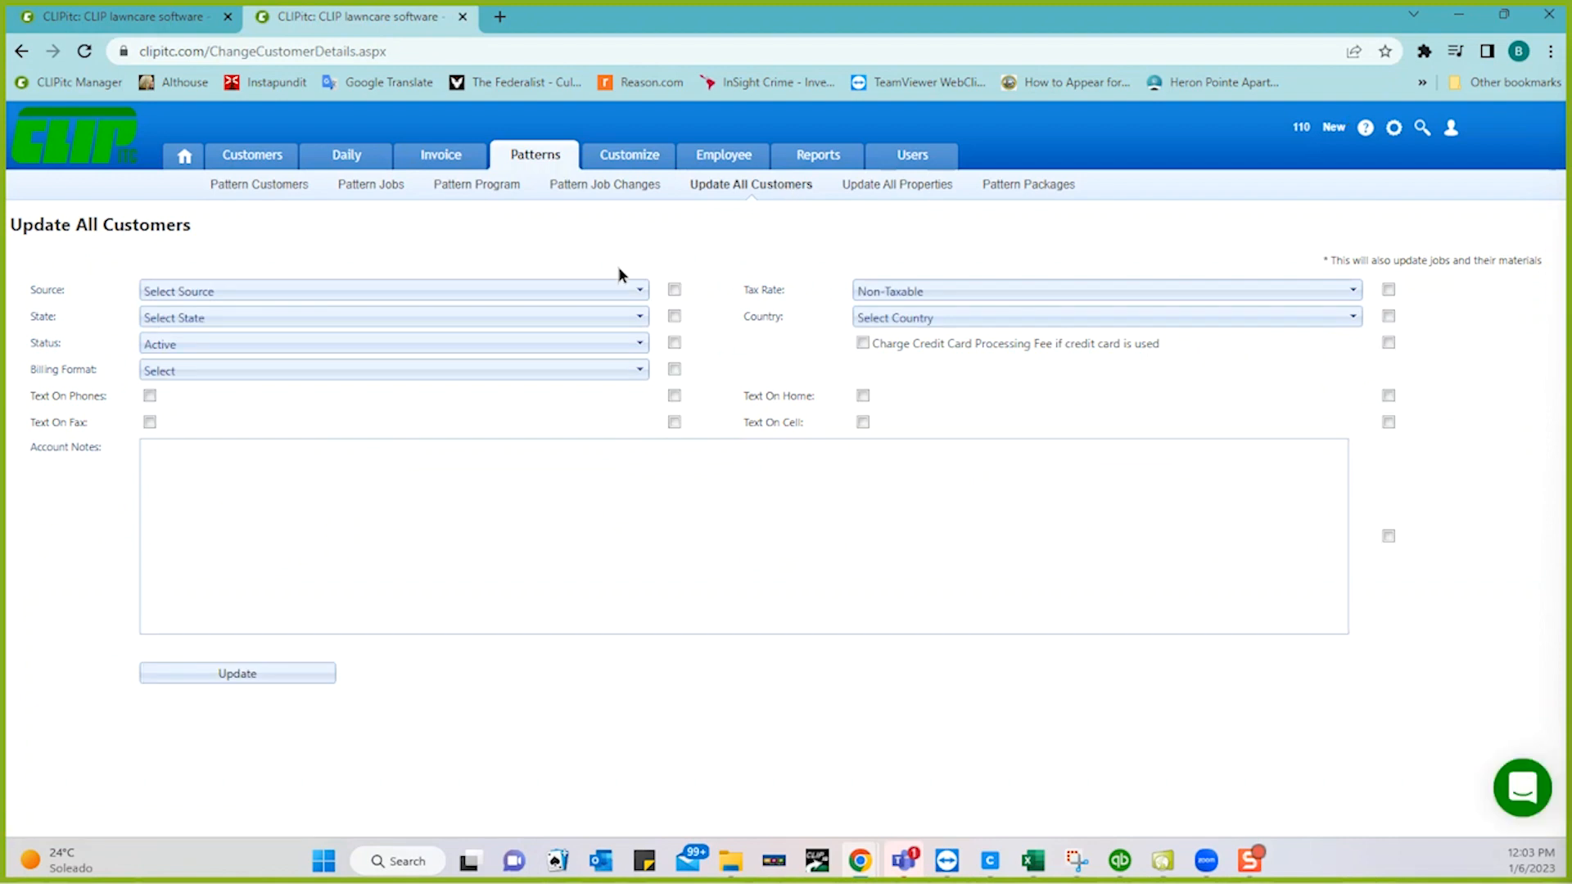
{"action": "left_click", "coordinate": [480, 374]}
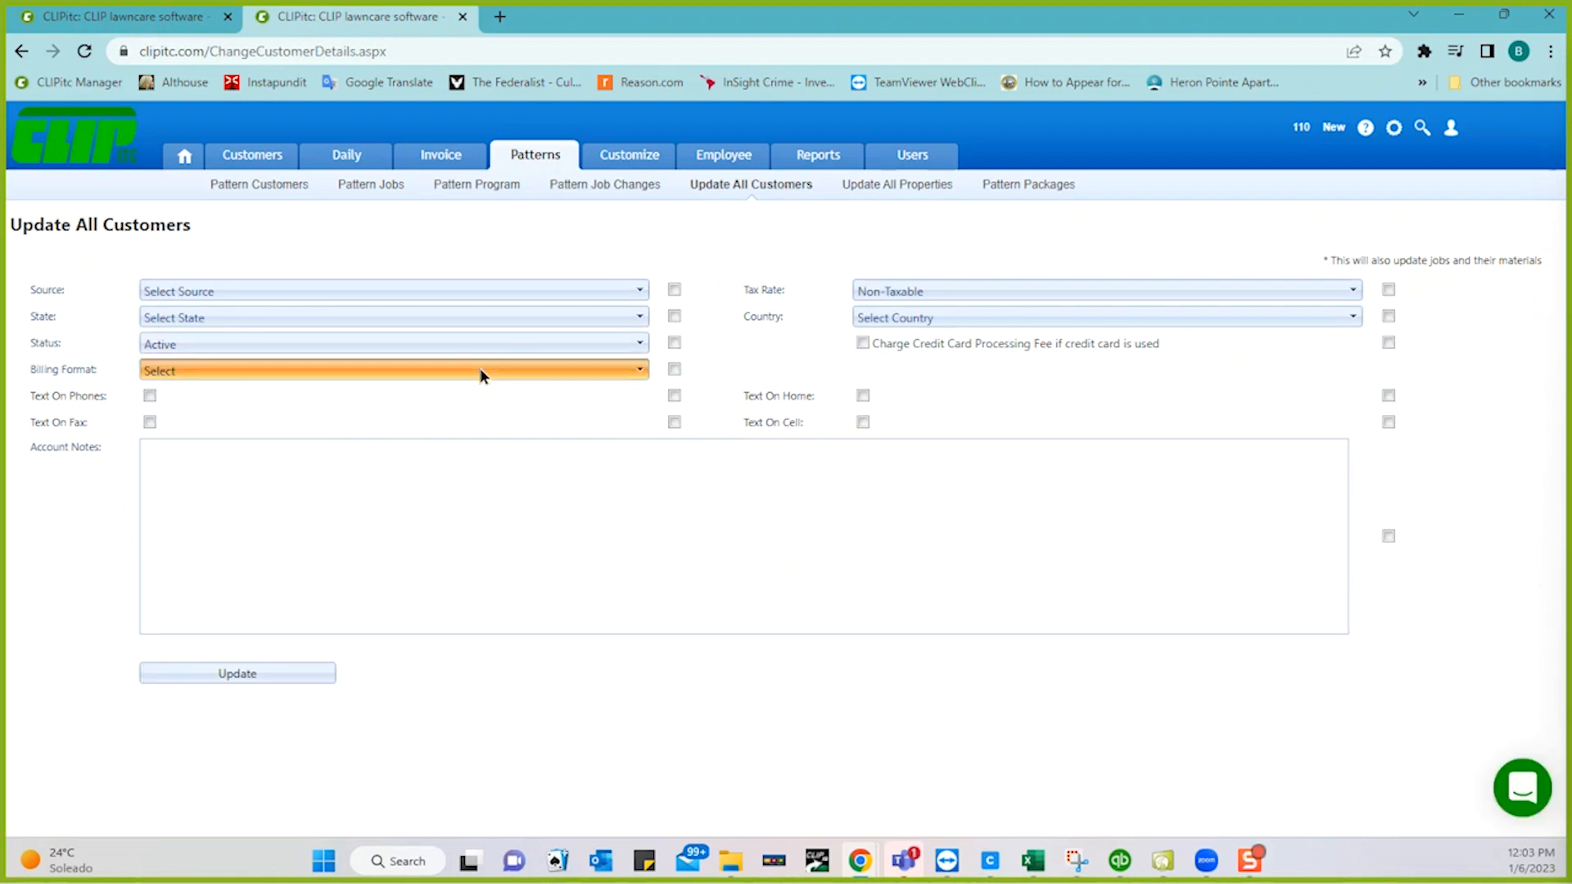
{"action": "left_click", "coordinate": [390, 413]}
{"action": "left_click", "coordinate": [673, 370]}
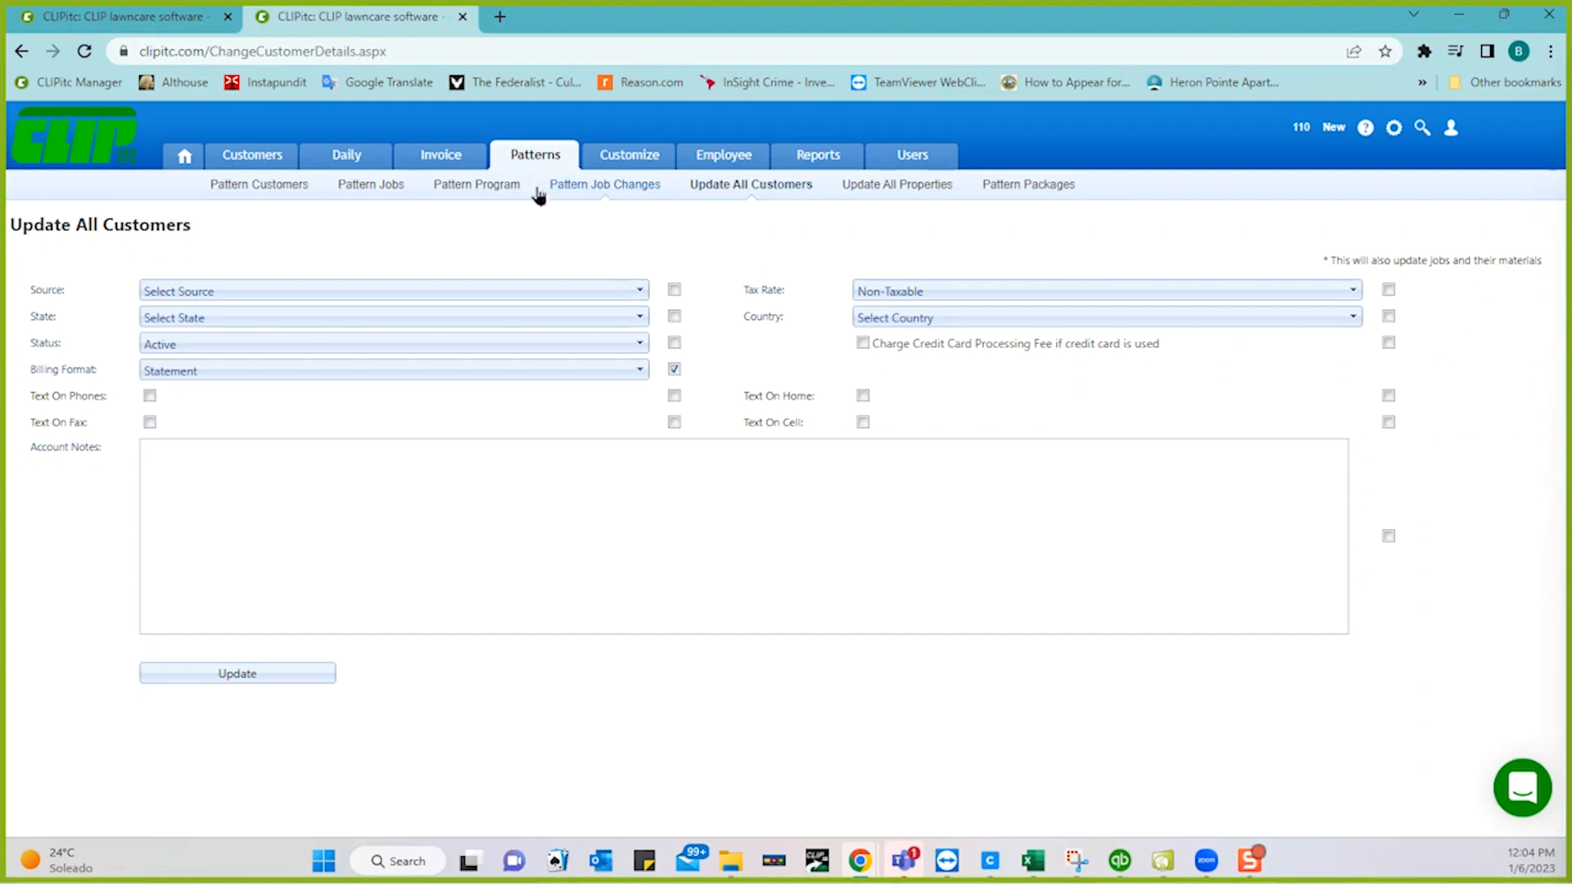
{"action": "left_click", "coordinate": [139, 23]}
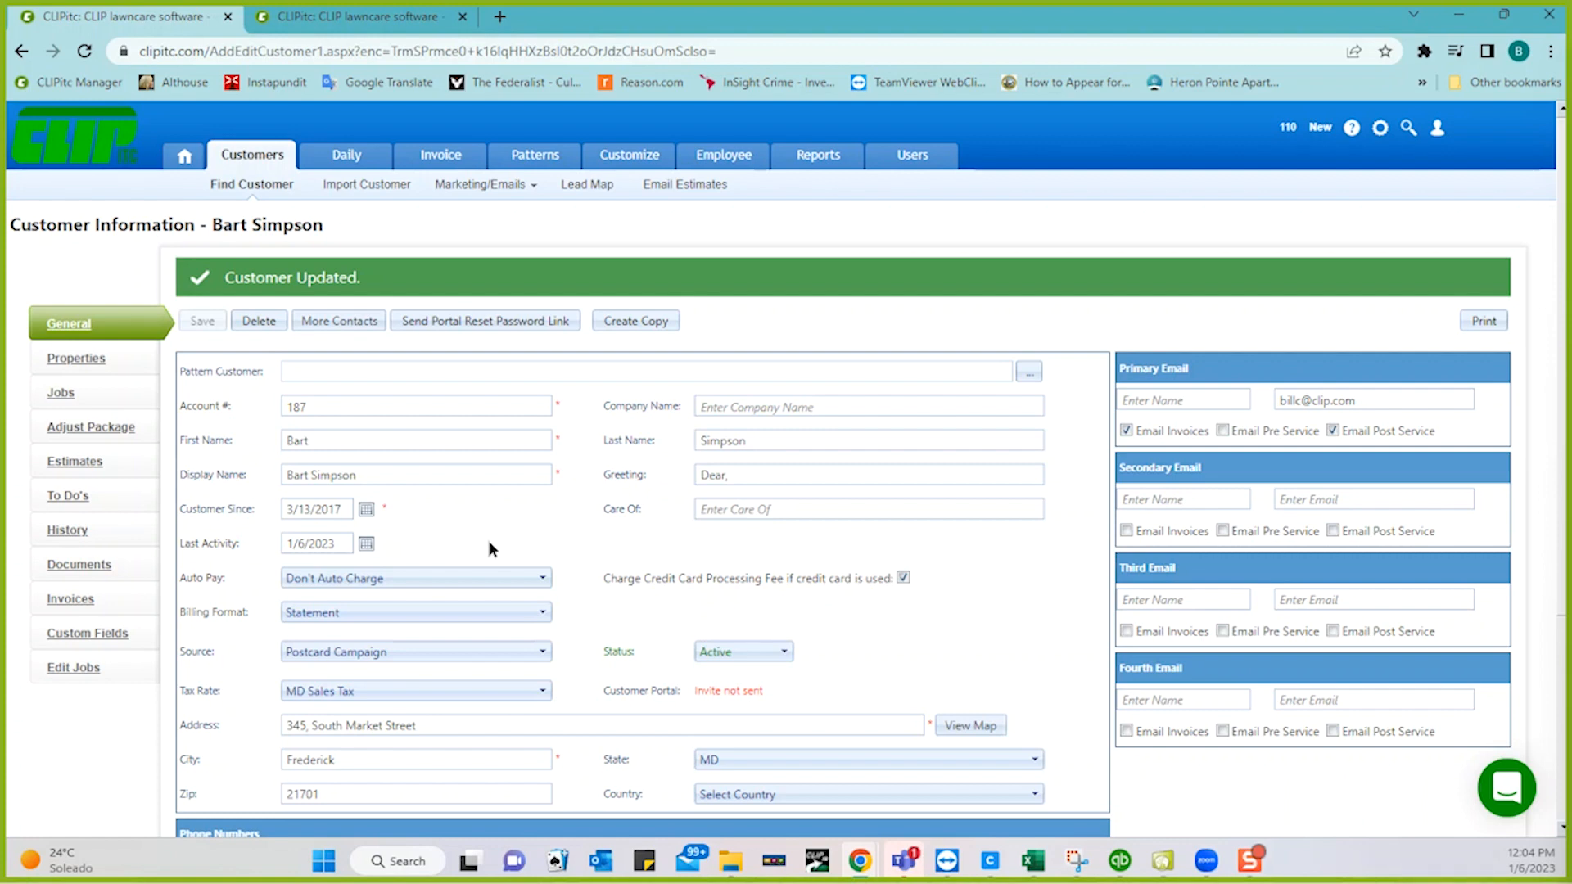
- Try Auto Pay's Add New Card, dismiss the authentication-key error, and go back from Single Payment
{"action": "left_click", "coordinate": [455, 577]}
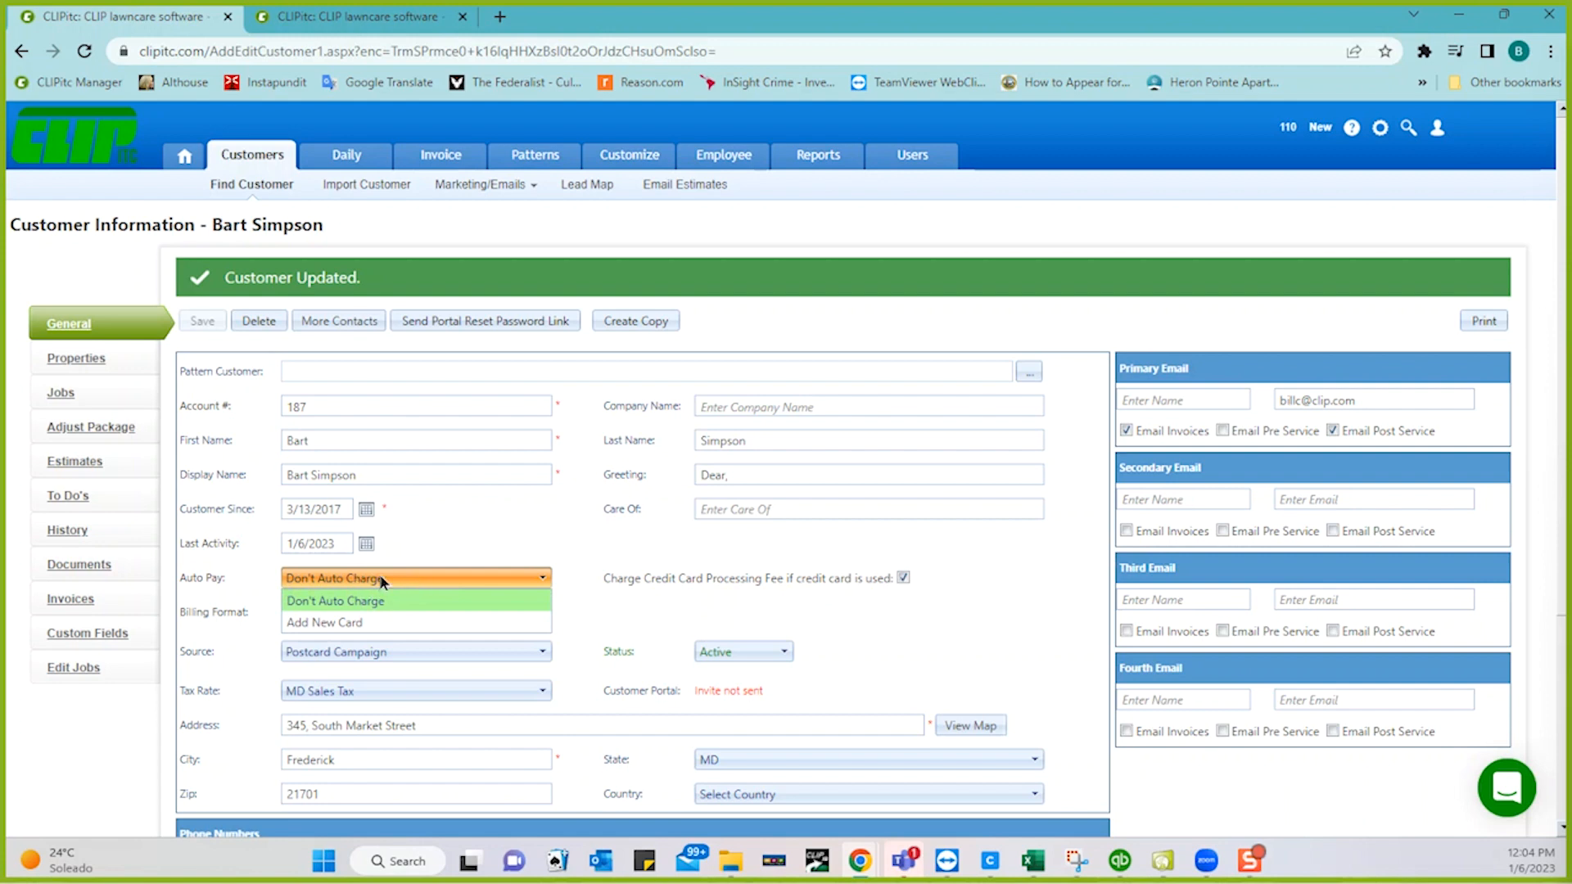
{"action": "left_click", "coordinate": [331, 622]}
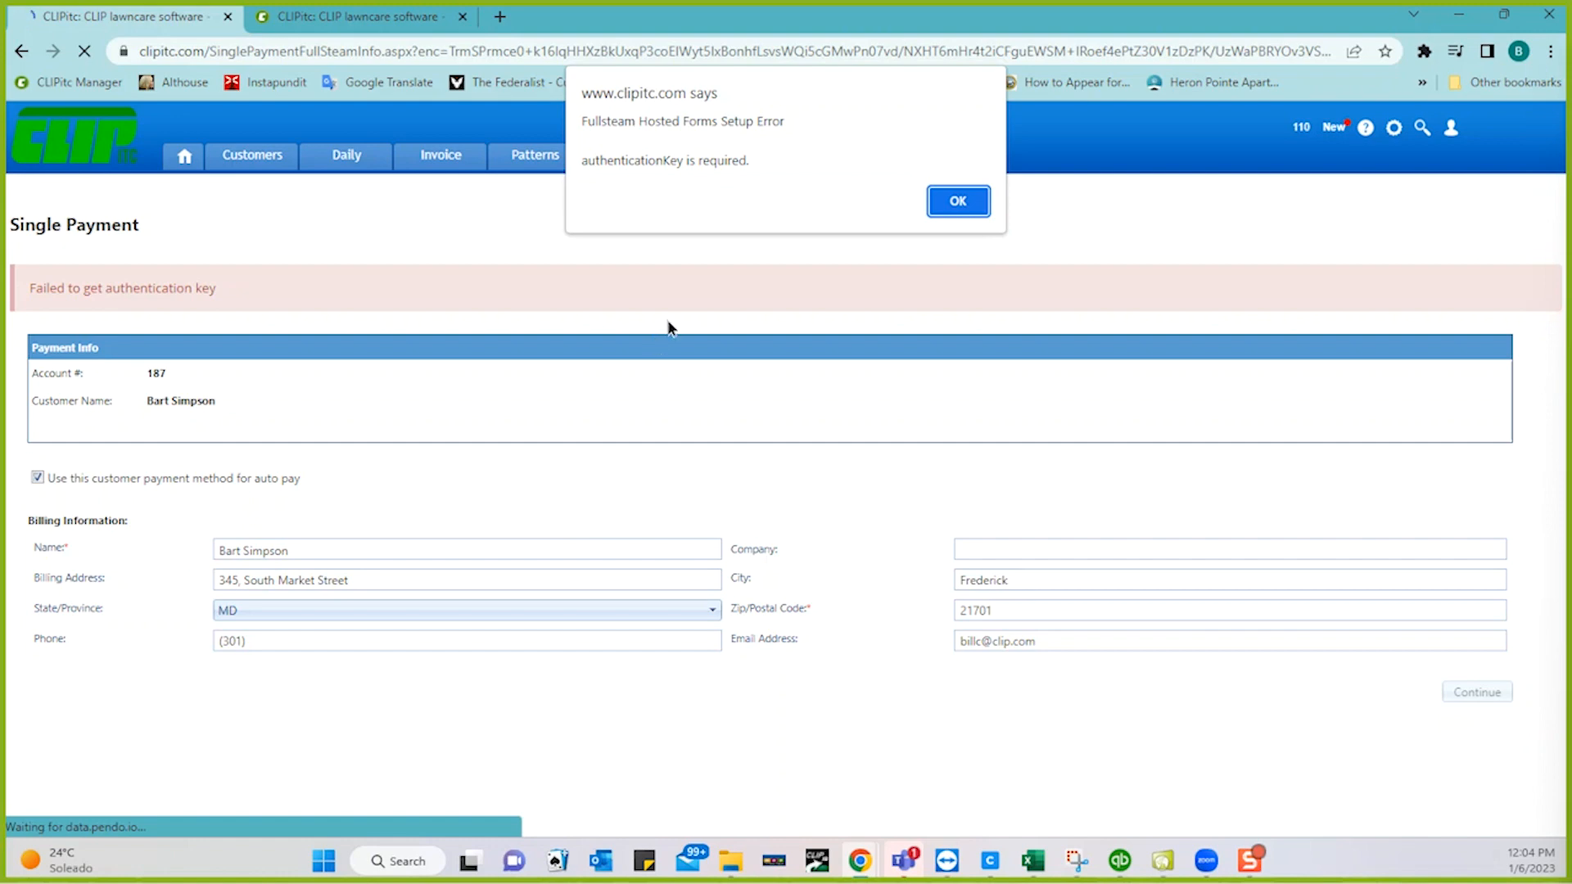
{"action": "left_click", "coordinate": [950, 201]}
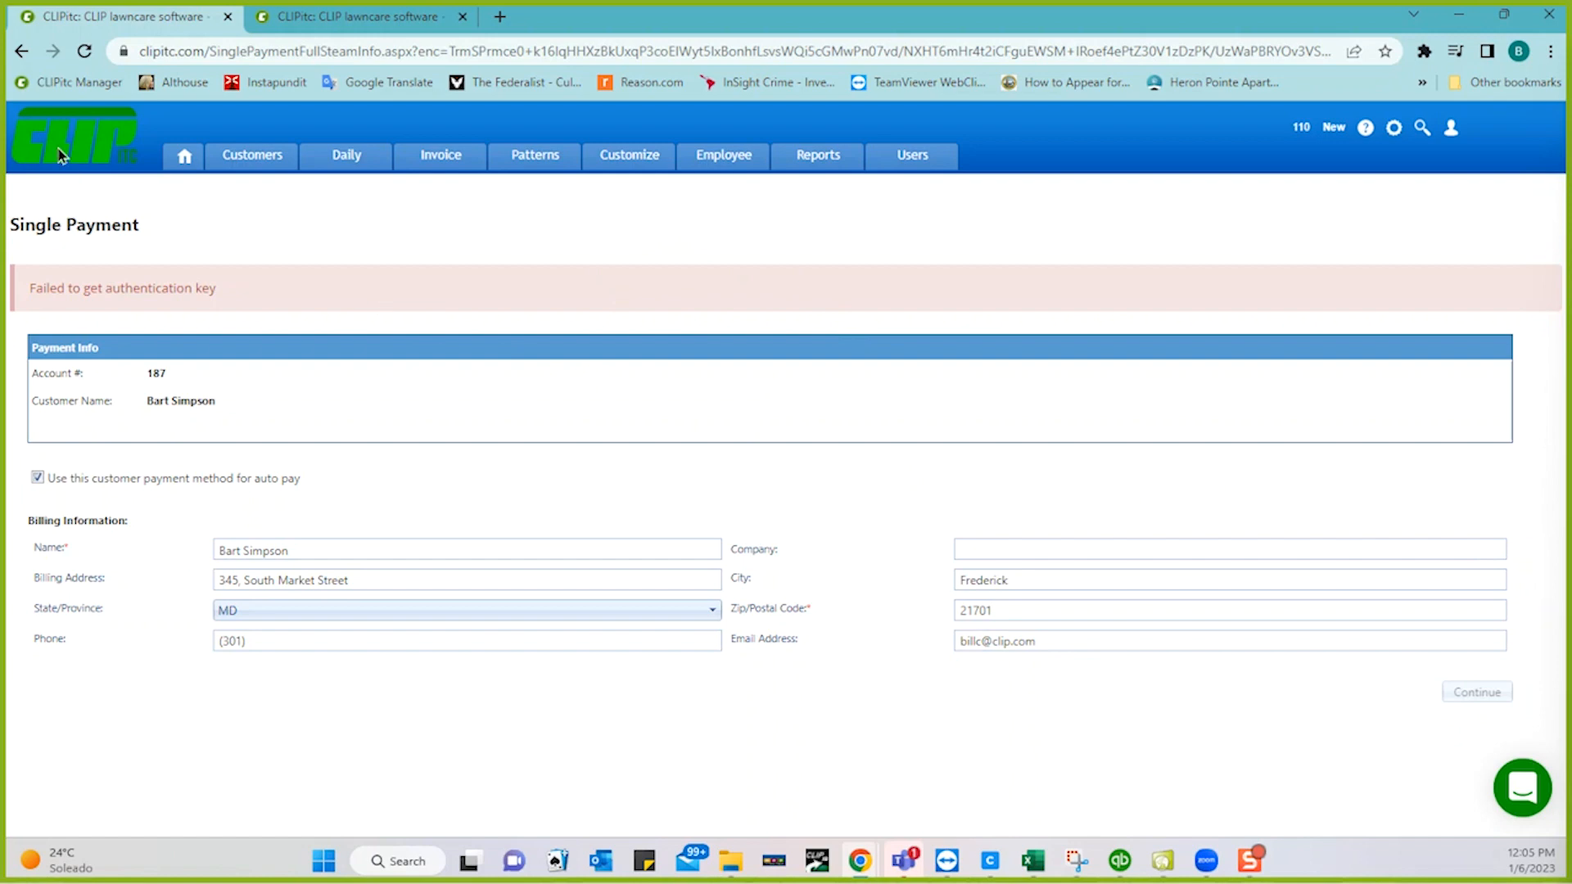
{"action": "left_click", "coordinate": [22, 52]}
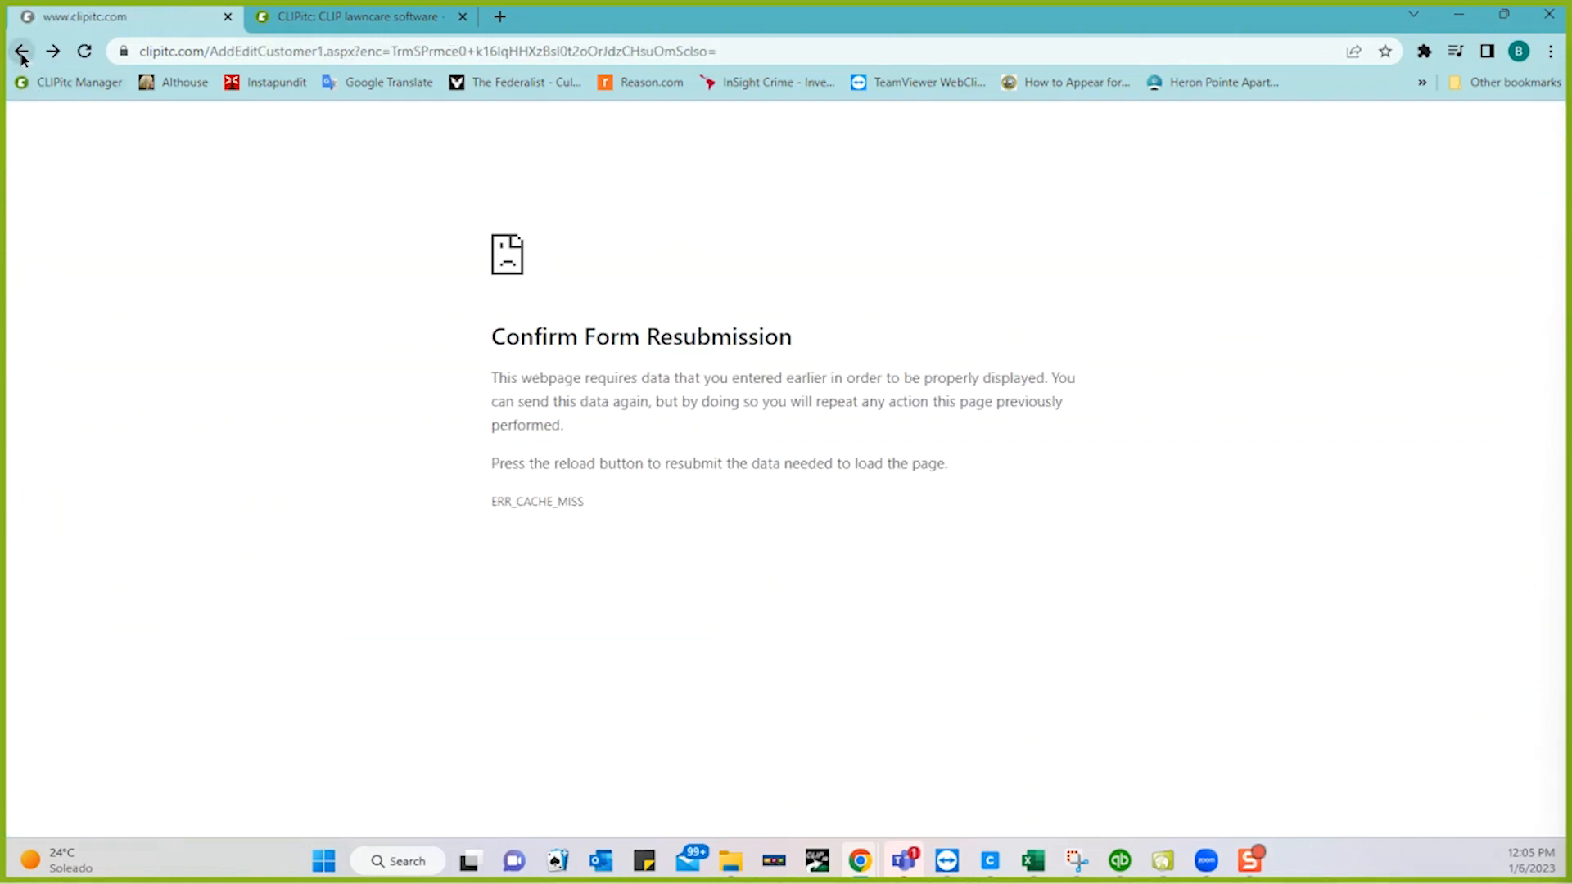
- Reload the customer page and confirm the form resubmission with Continue
{"action": "left_click", "coordinate": [86, 52]}
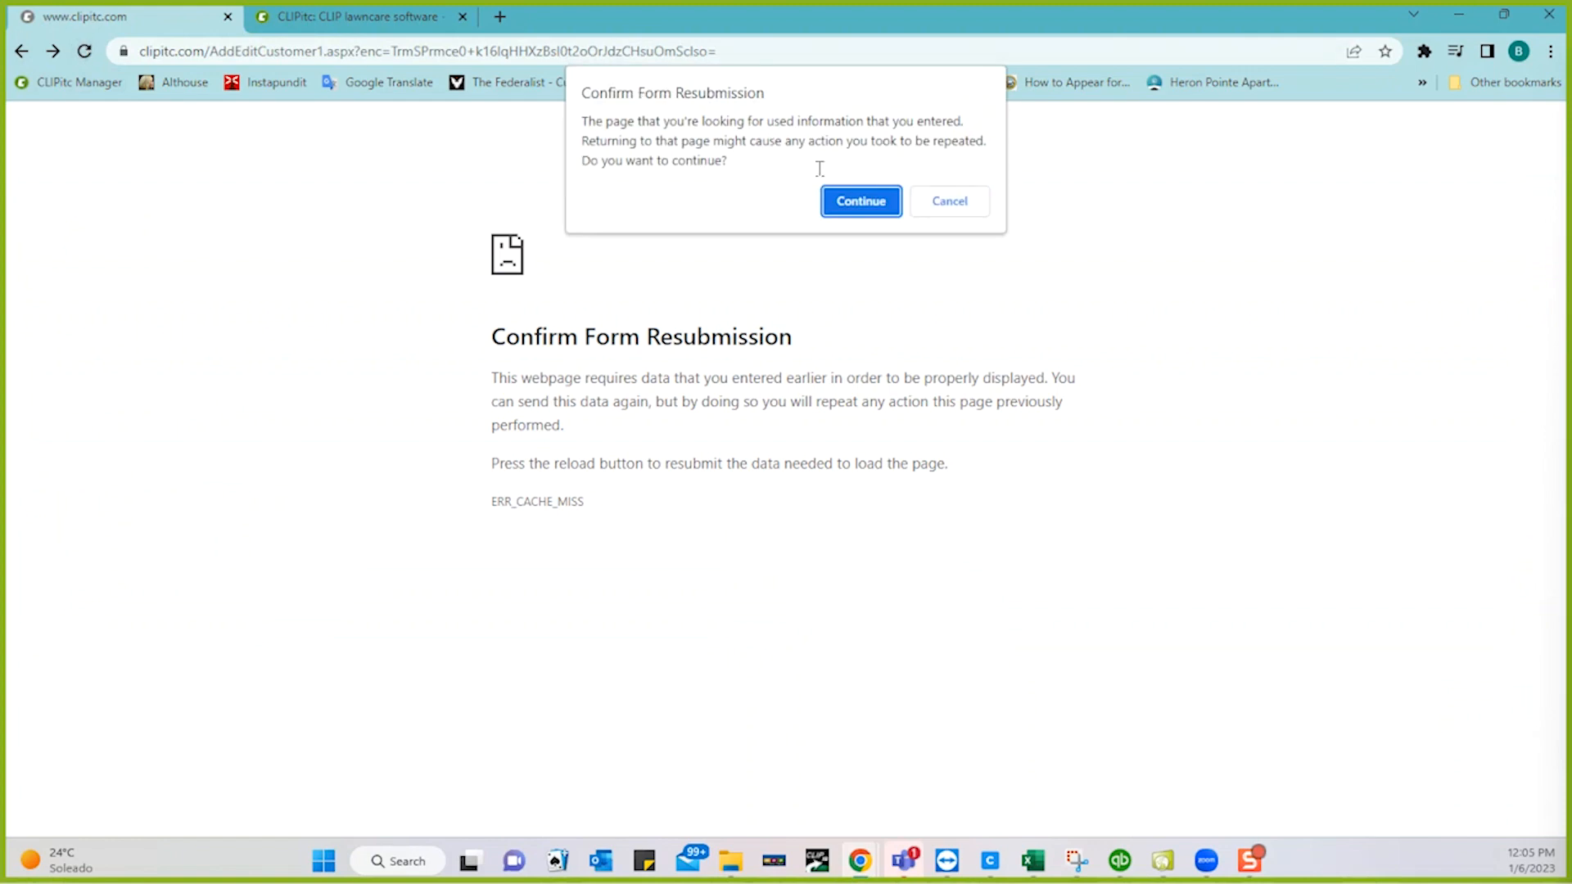
{"action": "left_click", "coordinate": [847, 202]}
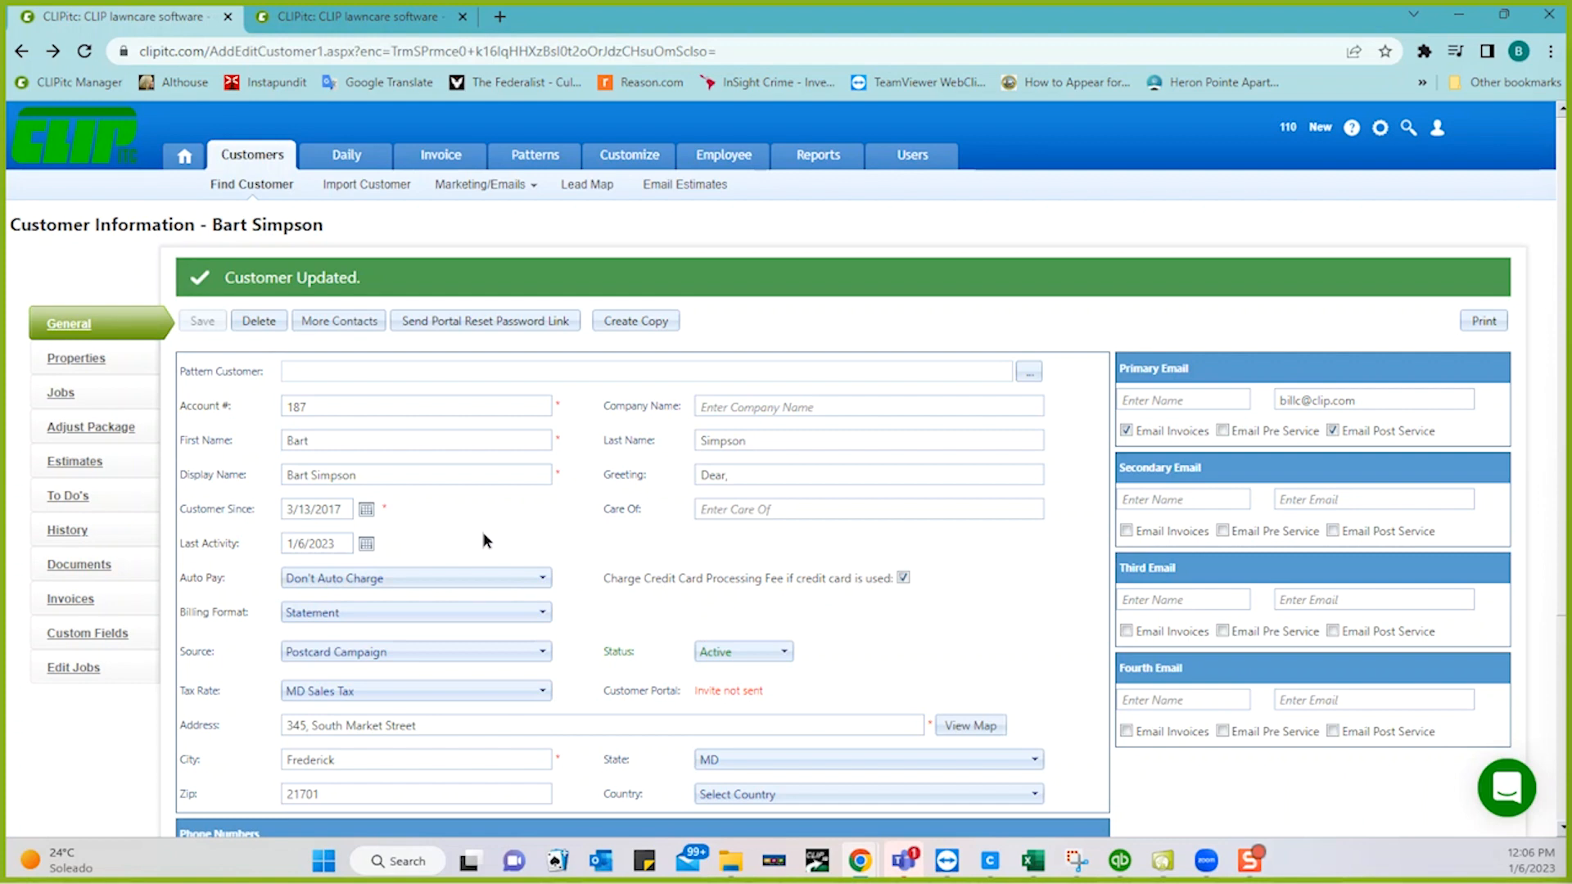
- From the Invoice tab, choose More > Late Fee to reach Process Late Fee
{"action": "left_click", "coordinate": [449, 162]}
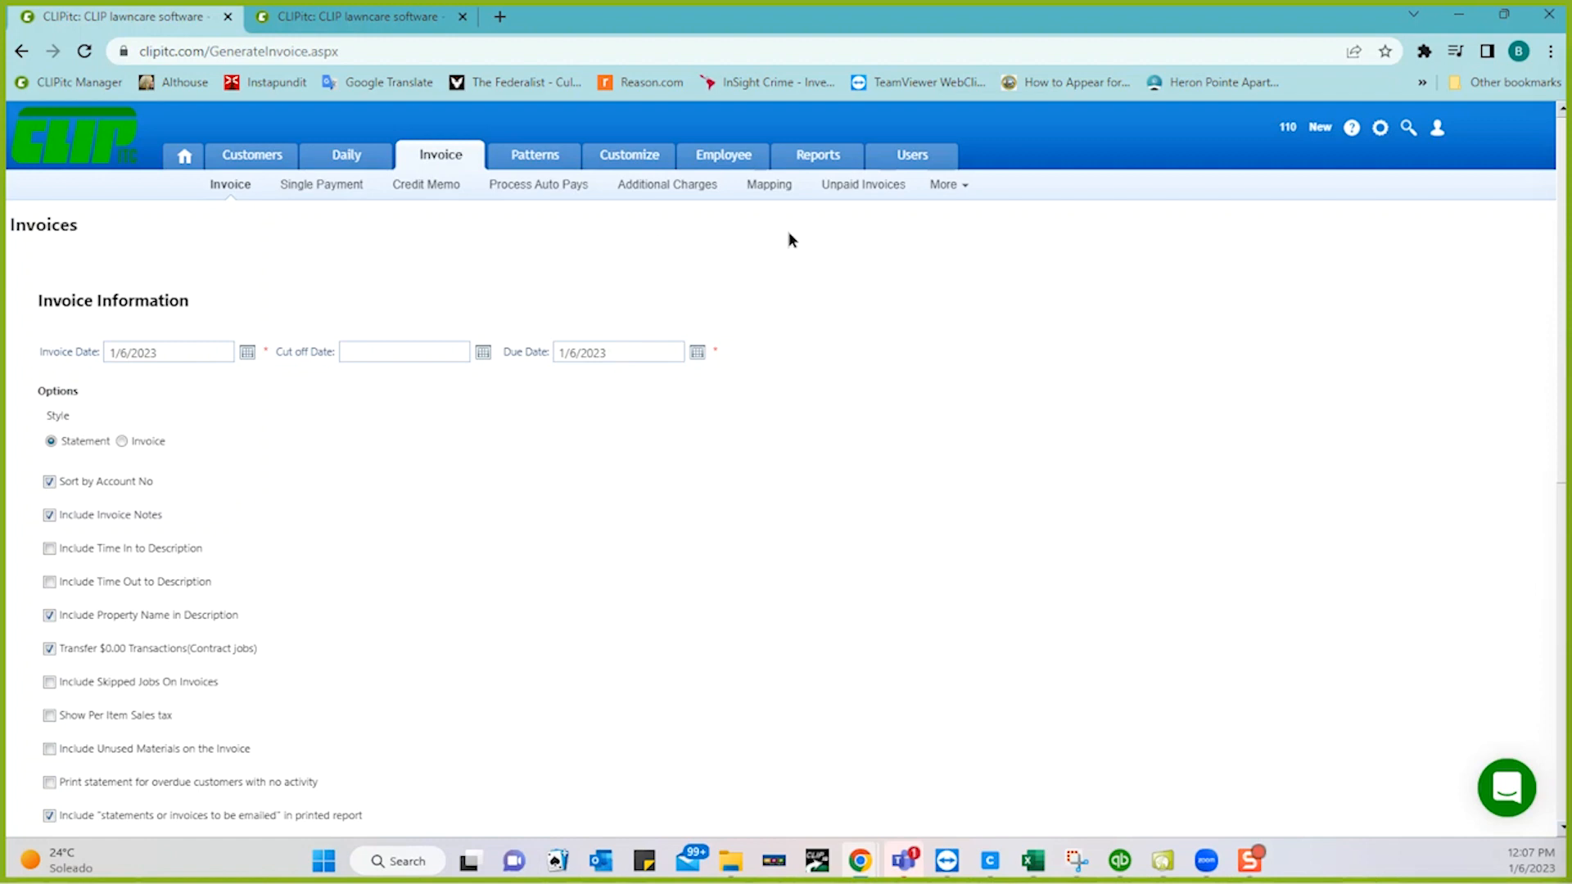
{"action": "left_click", "coordinate": [955, 194]}
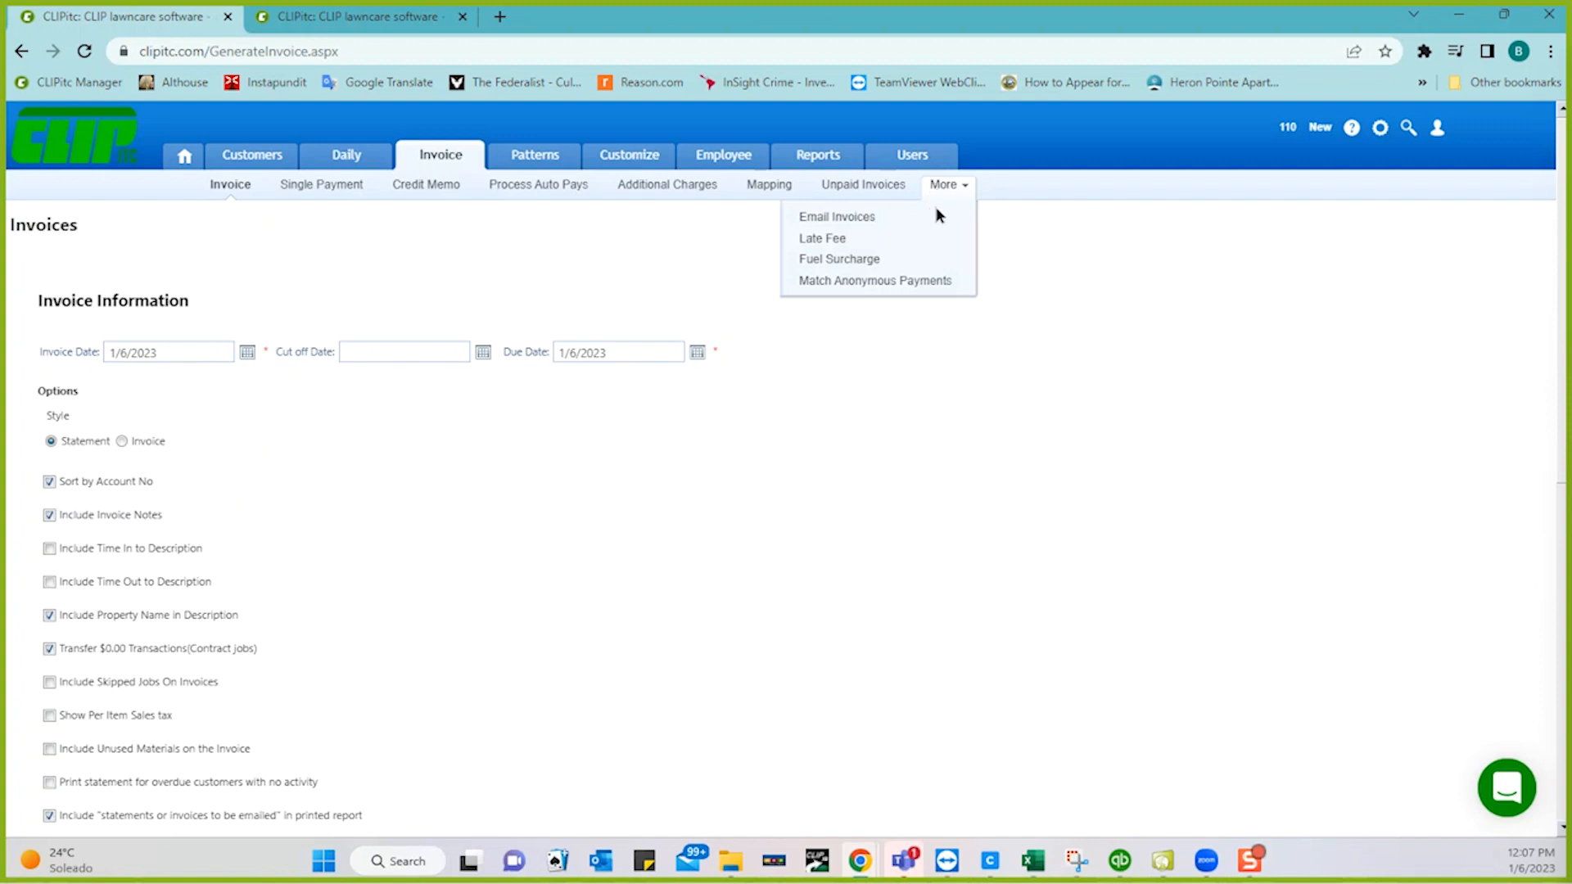
{"action": "left_click", "coordinate": [839, 244]}
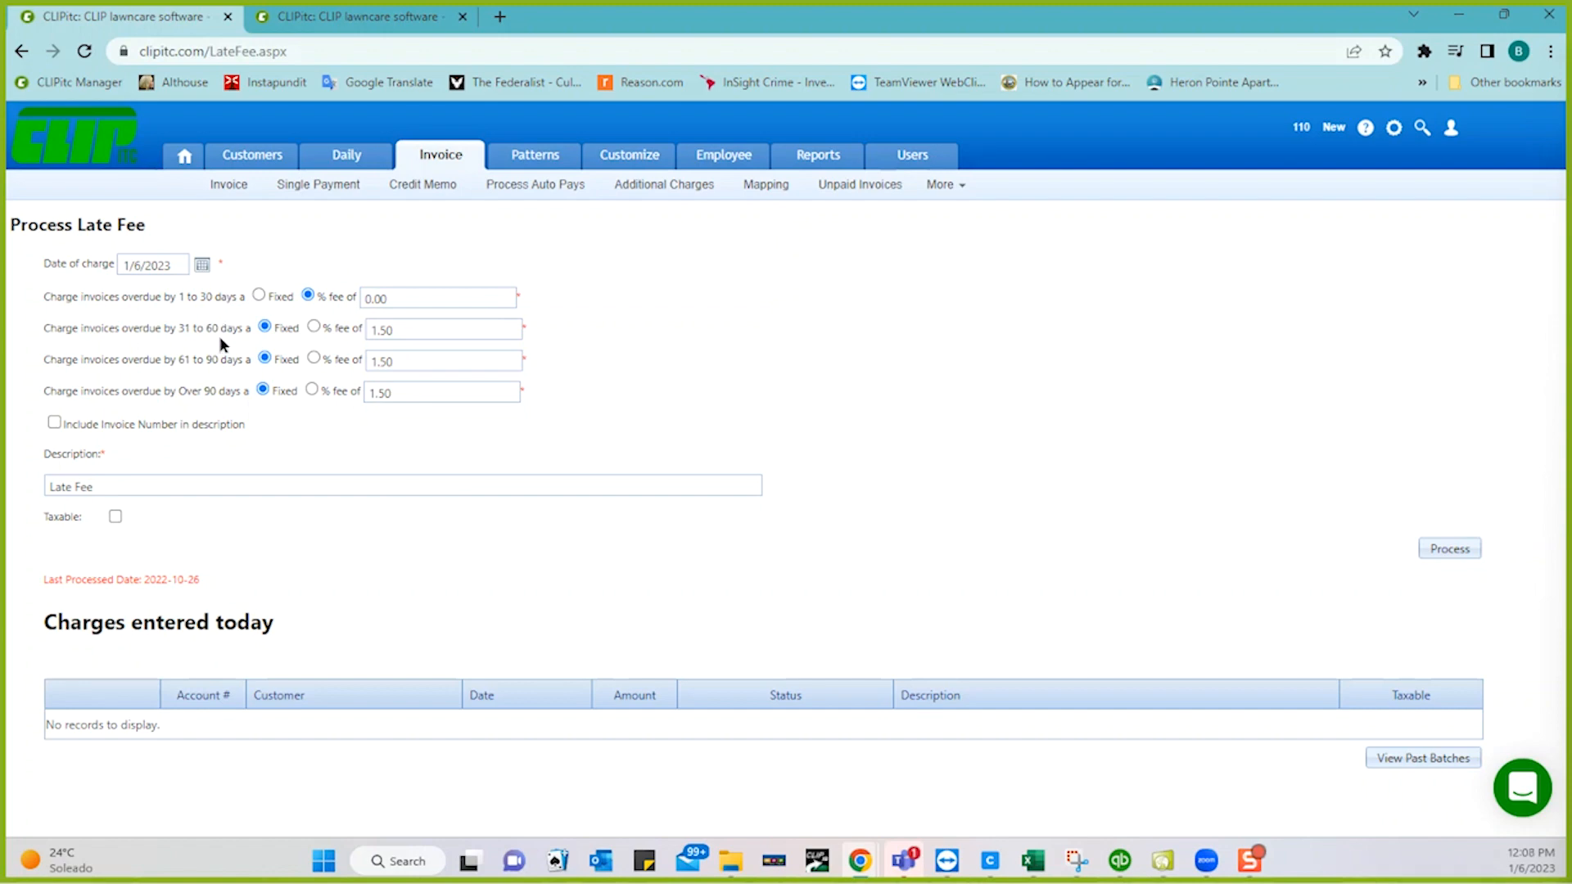
- Switch the 31–60 and over-90-day tiers to 1.50 percentage fees and edit the 'Late Fee' description
{"action": "left_click", "coordinate": [314, 328]}
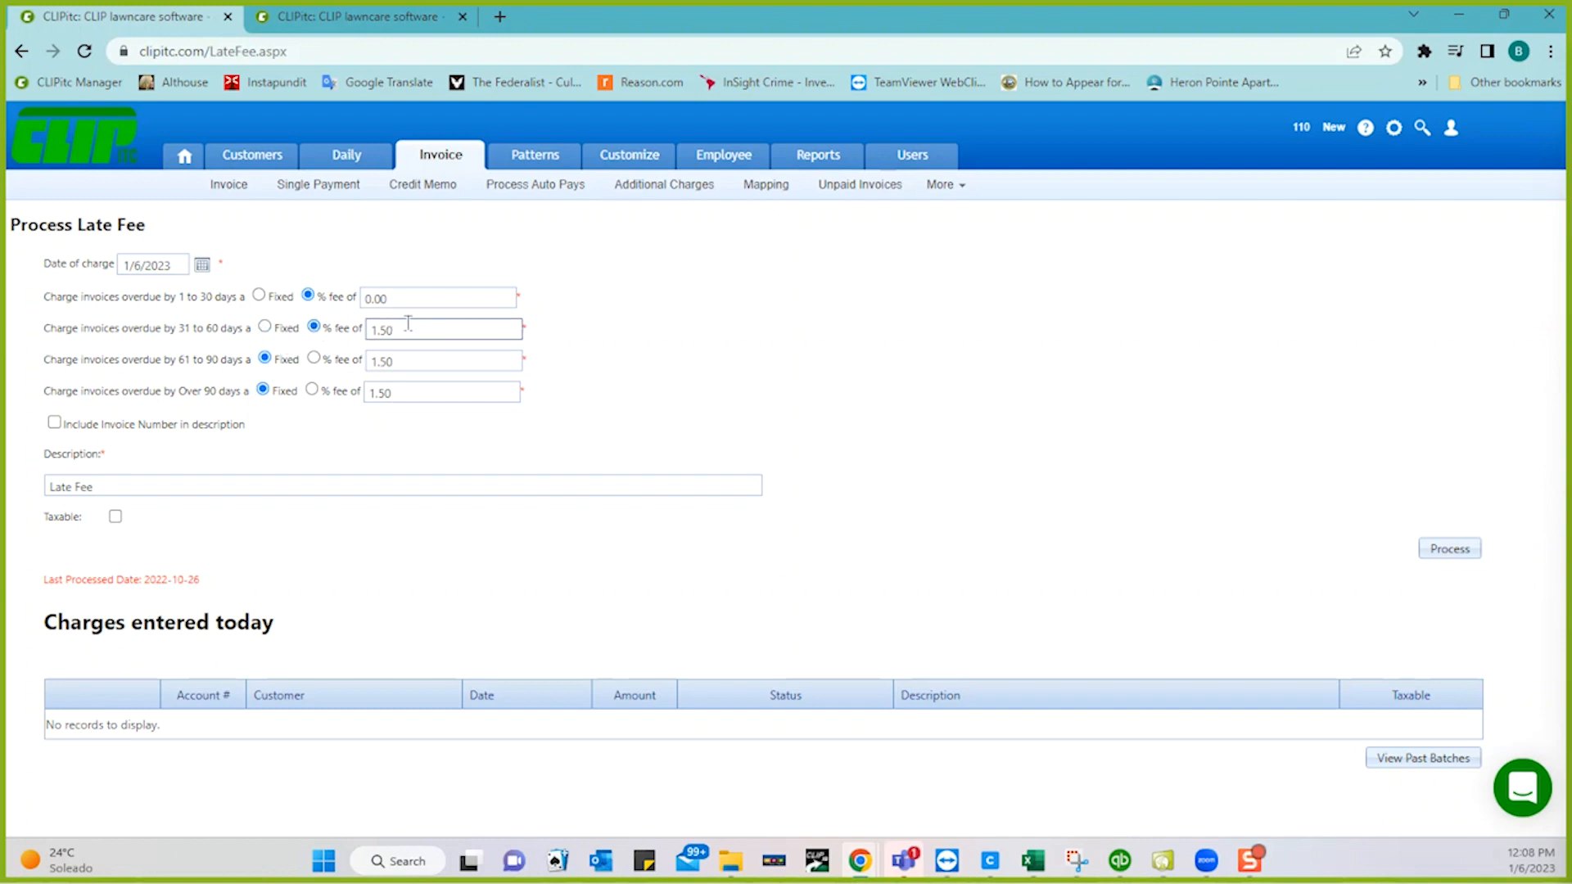
{"action": "left_click", "coordinate": [312, 387]}
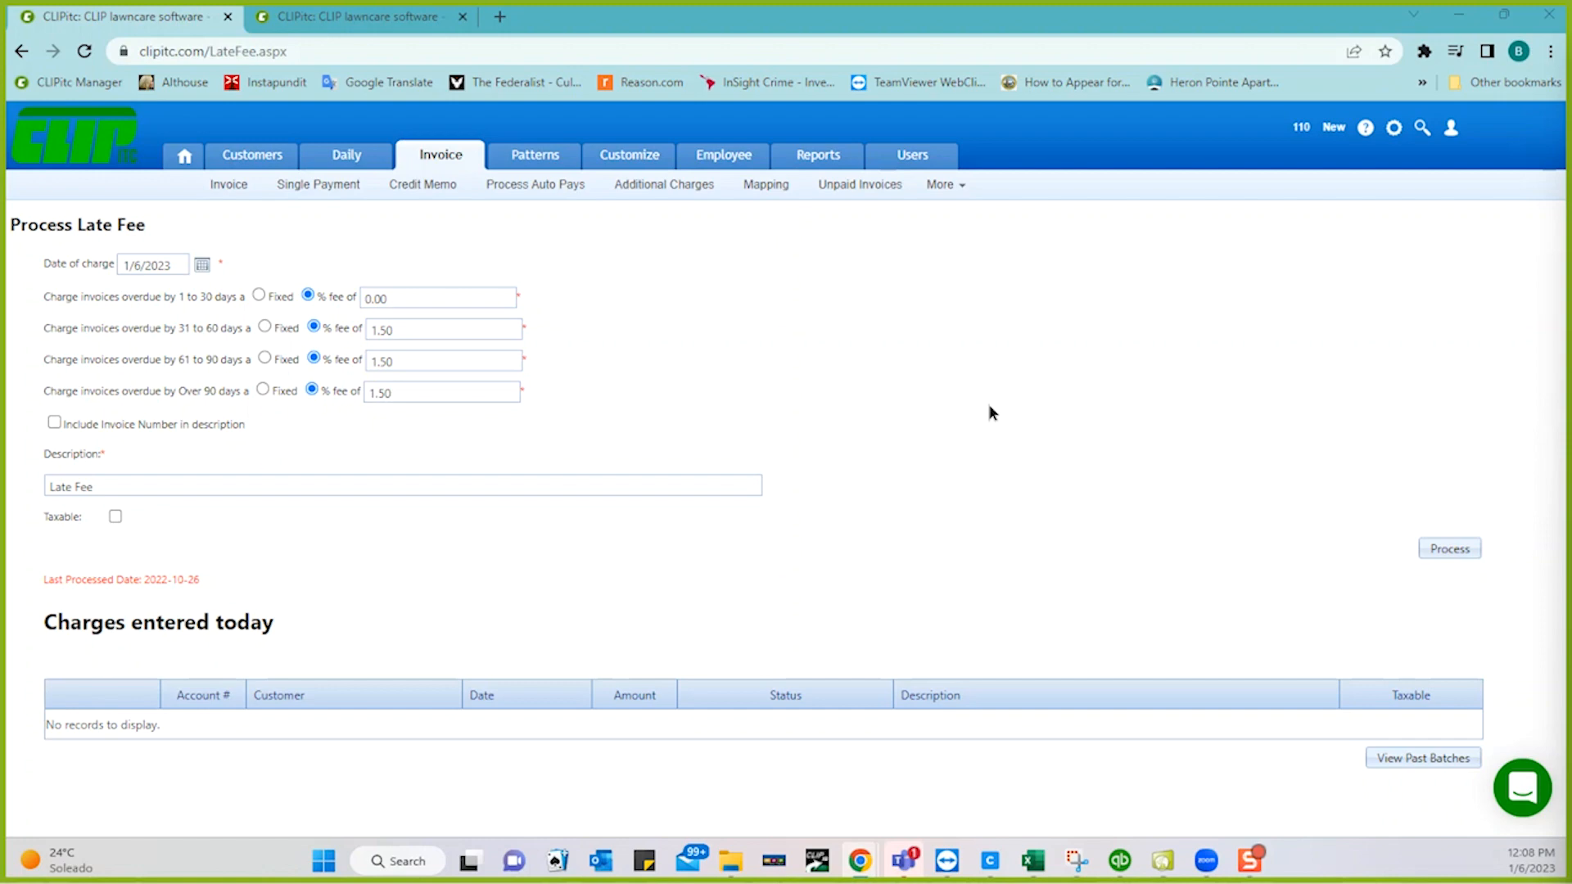
{"action": "left_click", "coordinate": [244, 486]}
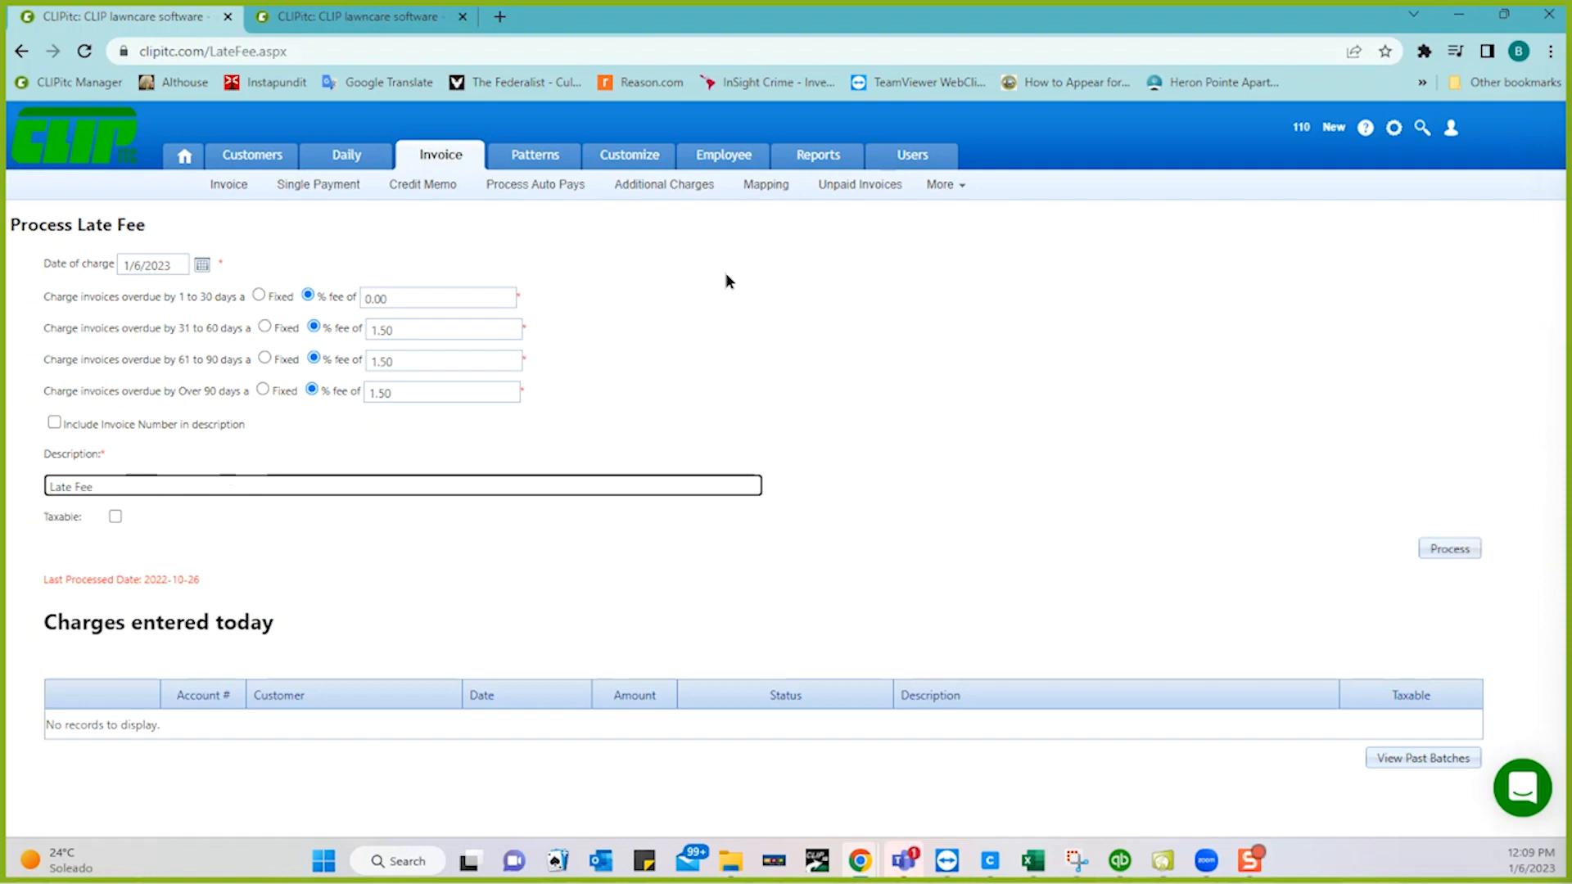
- In the second tab, open a customer's Properties and expand More Property Information showing Late Fee Yes
{"action": "left_click", "coordinate": [375, 30]}
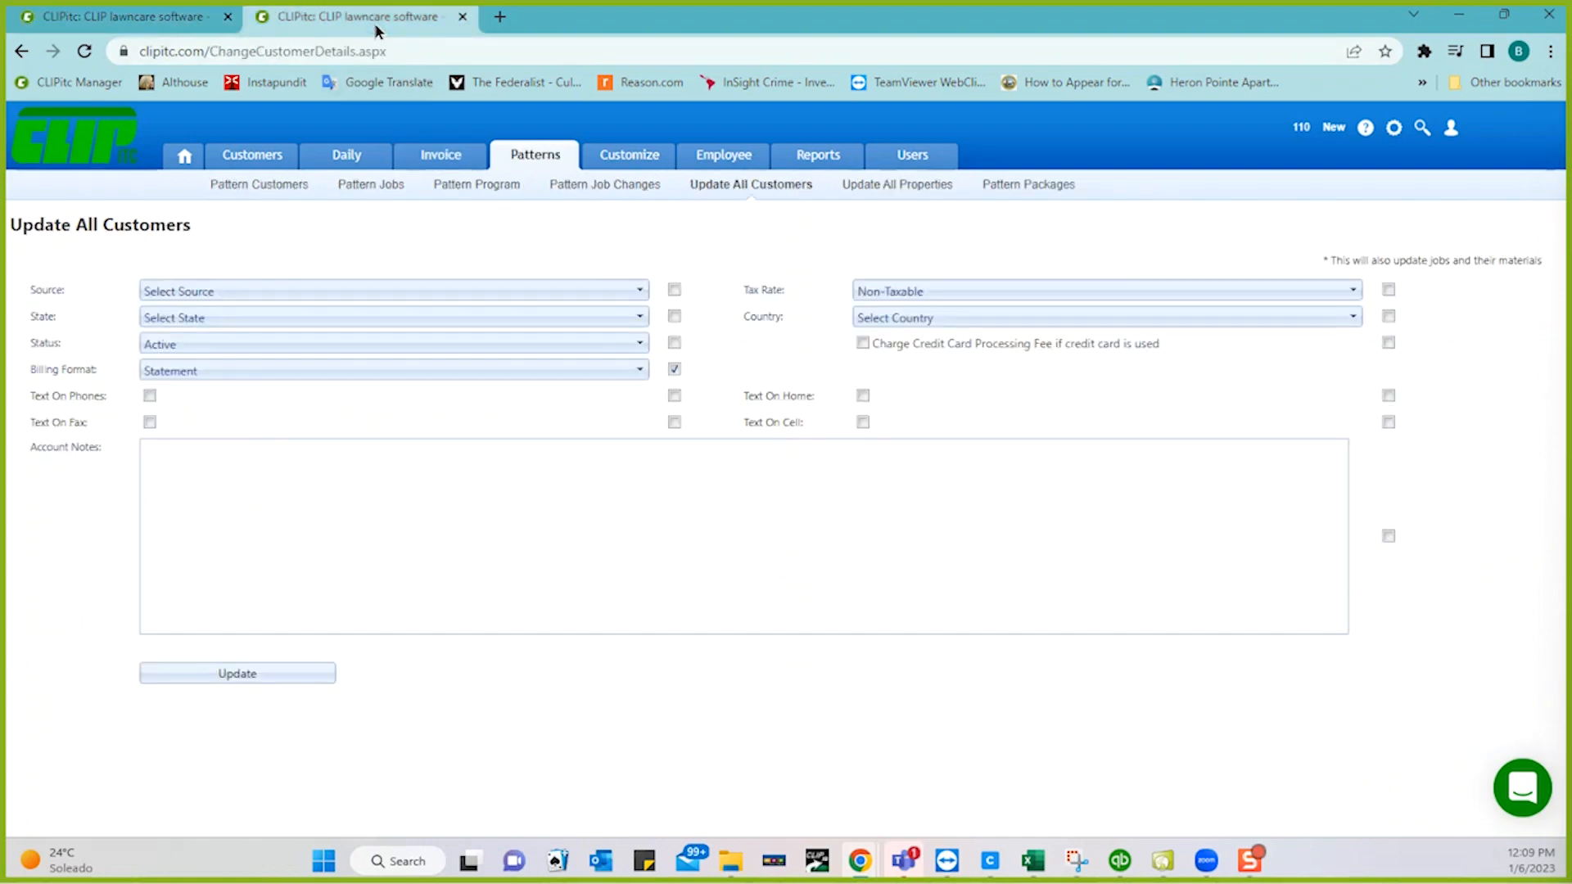
{"action": "left_click", "coordinate": [258, 157]}
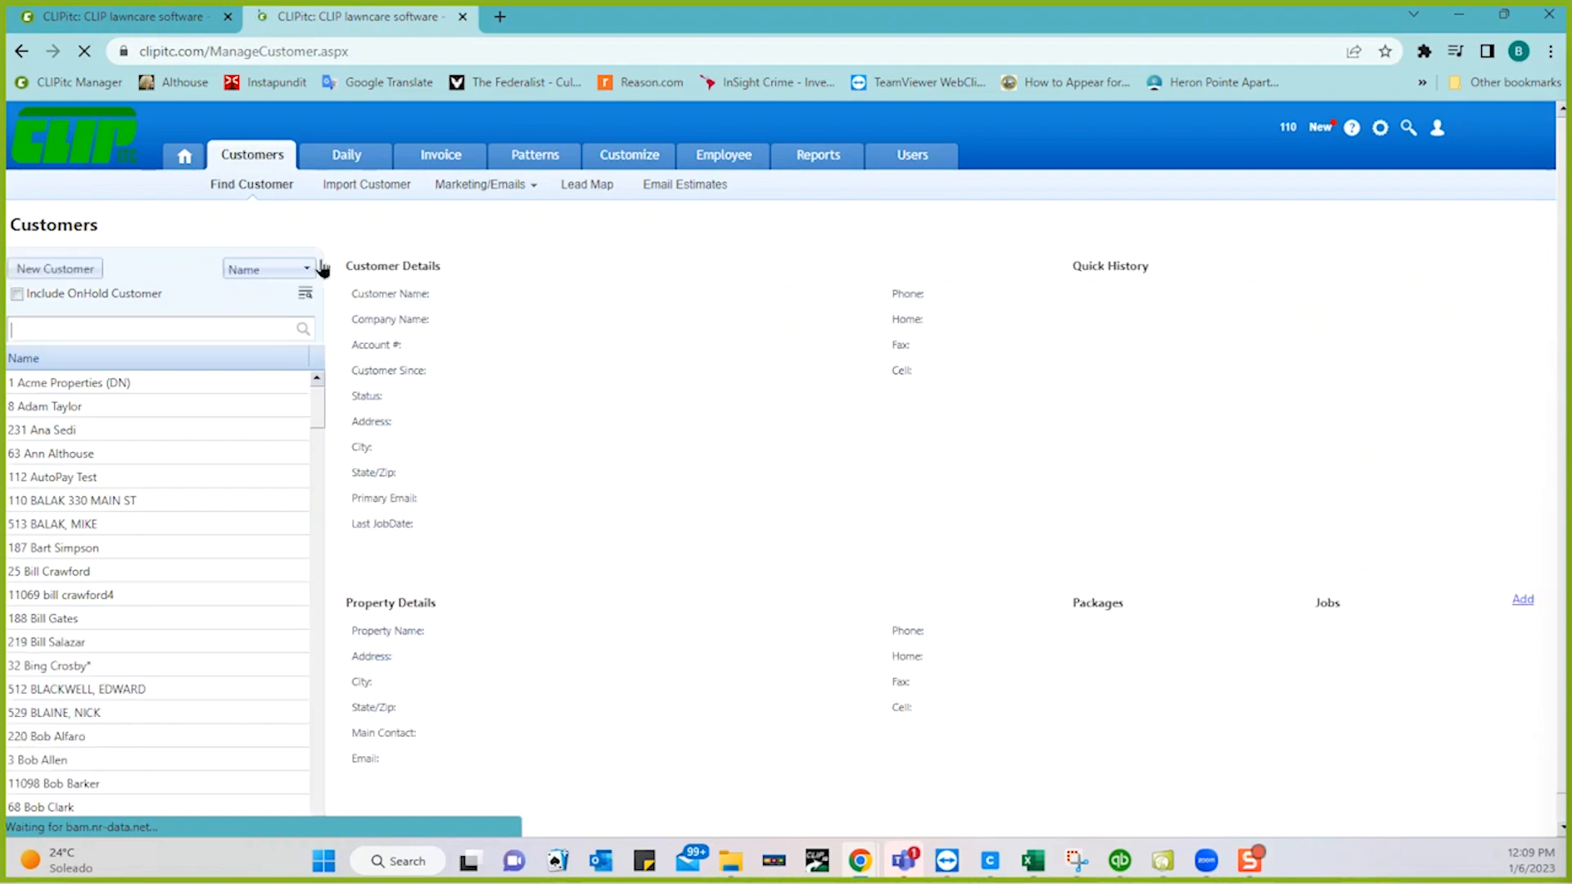
{"action": "double_click", "coordinate": [83, 549]}
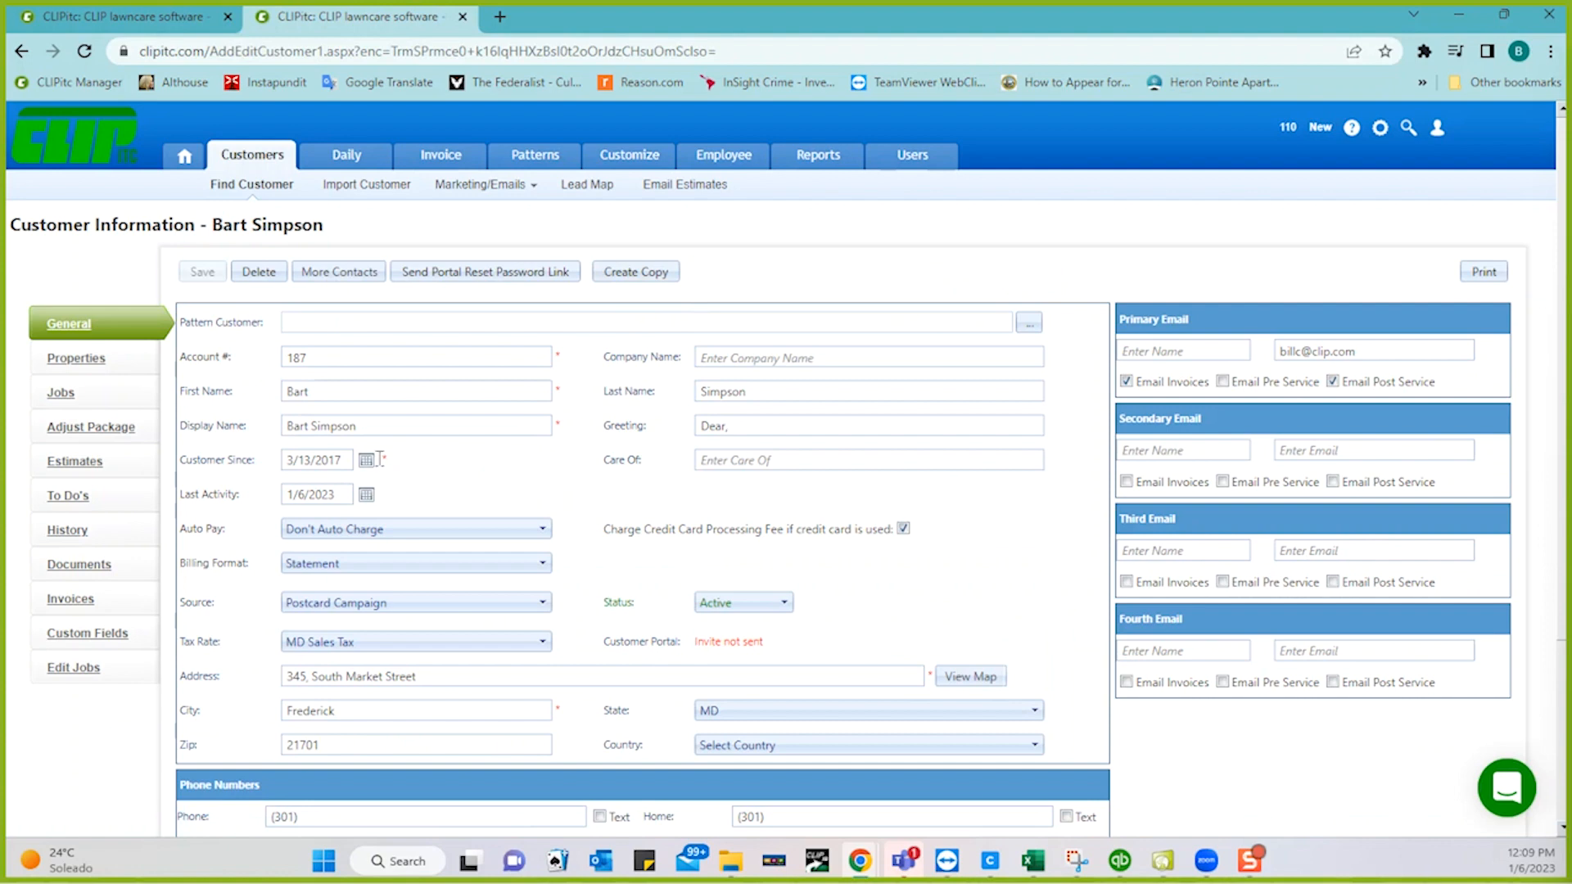
{"action": "left_click", "coordinate": [89, 367]}
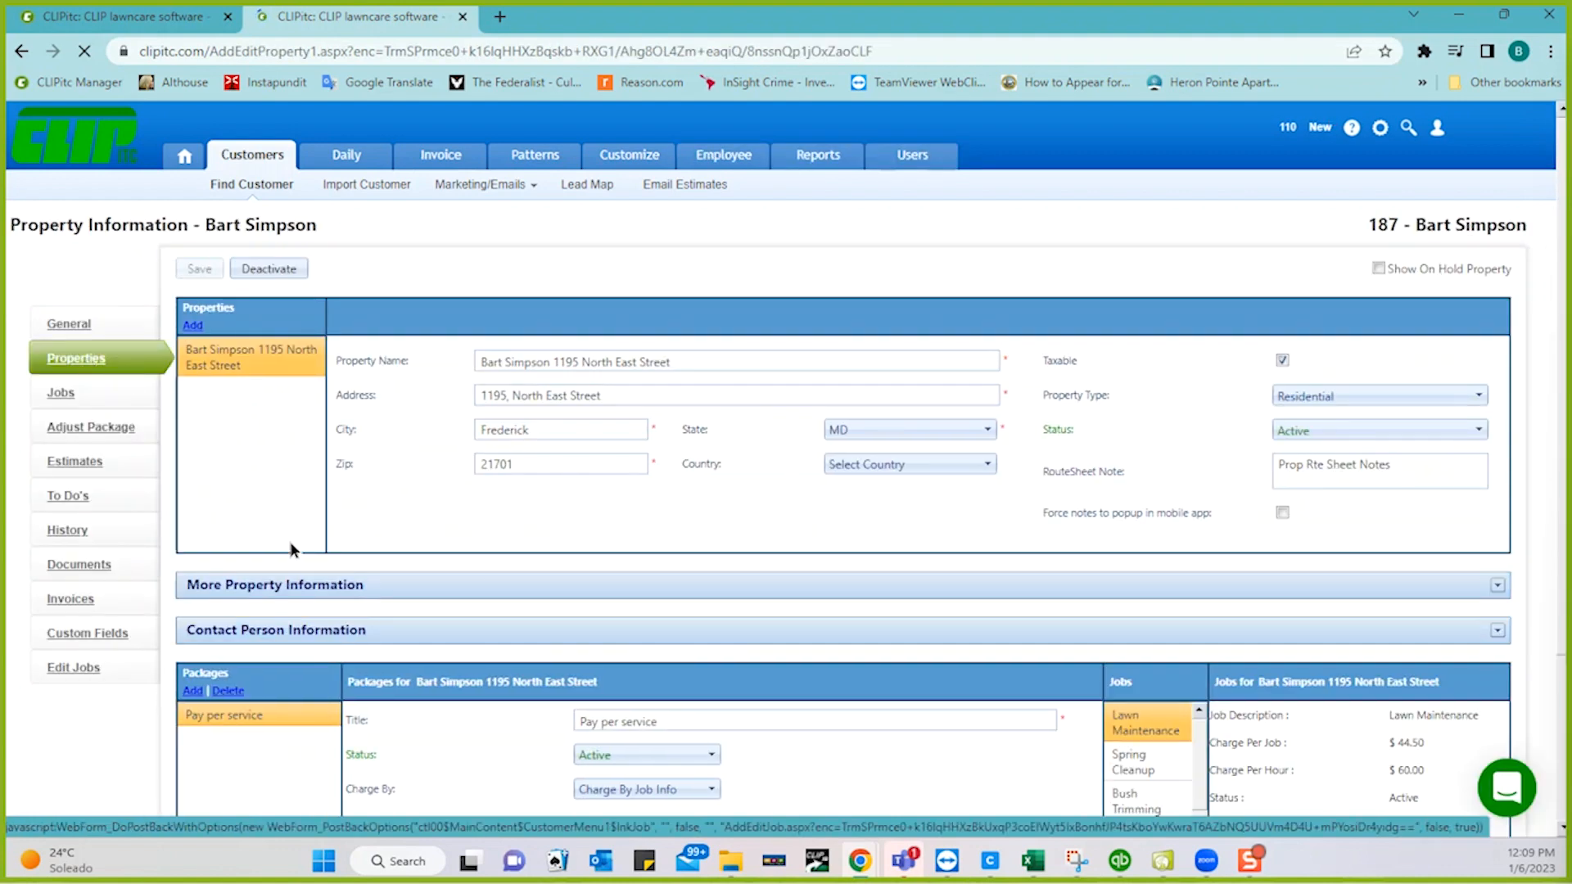
{"action": "left_click", "coordinate": [305, 585]}
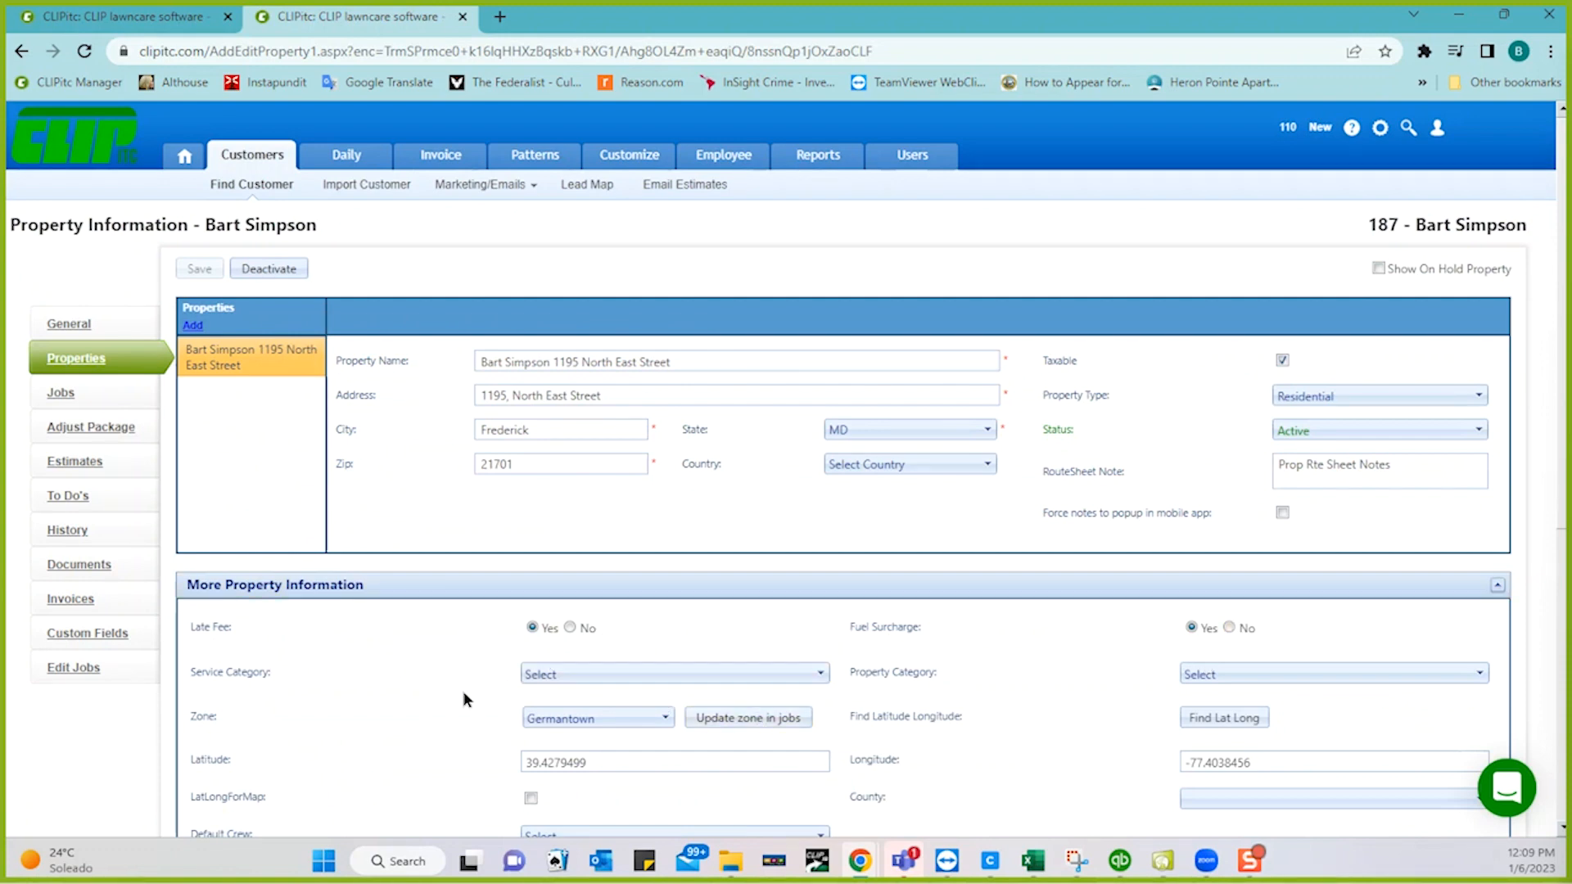
{"action": "left_click", "coordinate": [525, 177]}
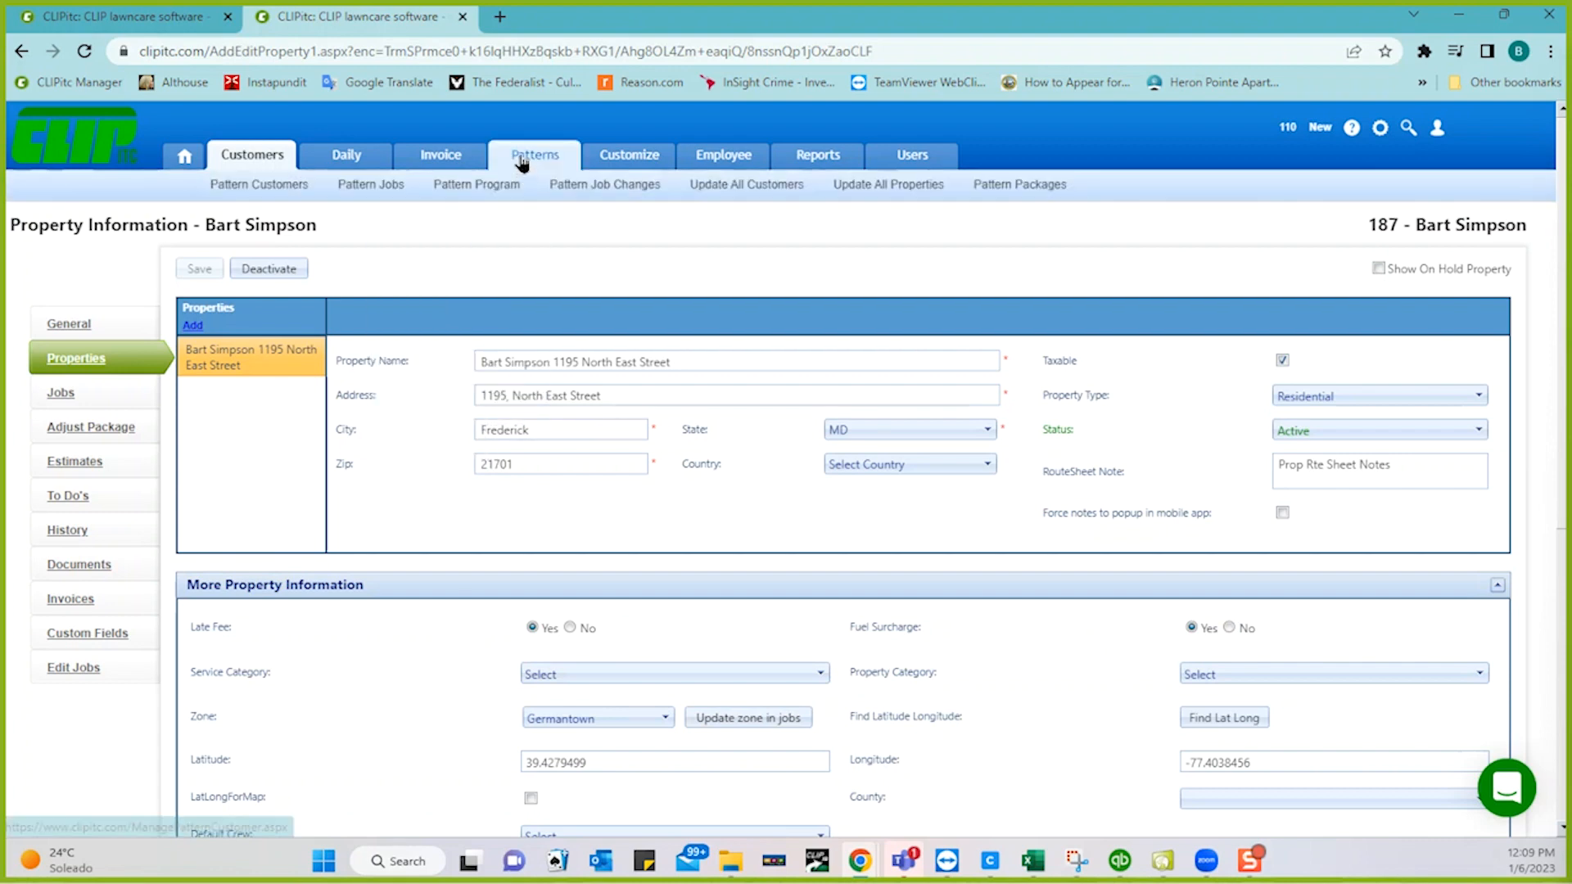
- Open the Patterns section in a new browser tab and switch to it
{"action": "right_click", "coordinate": [521, 161]}
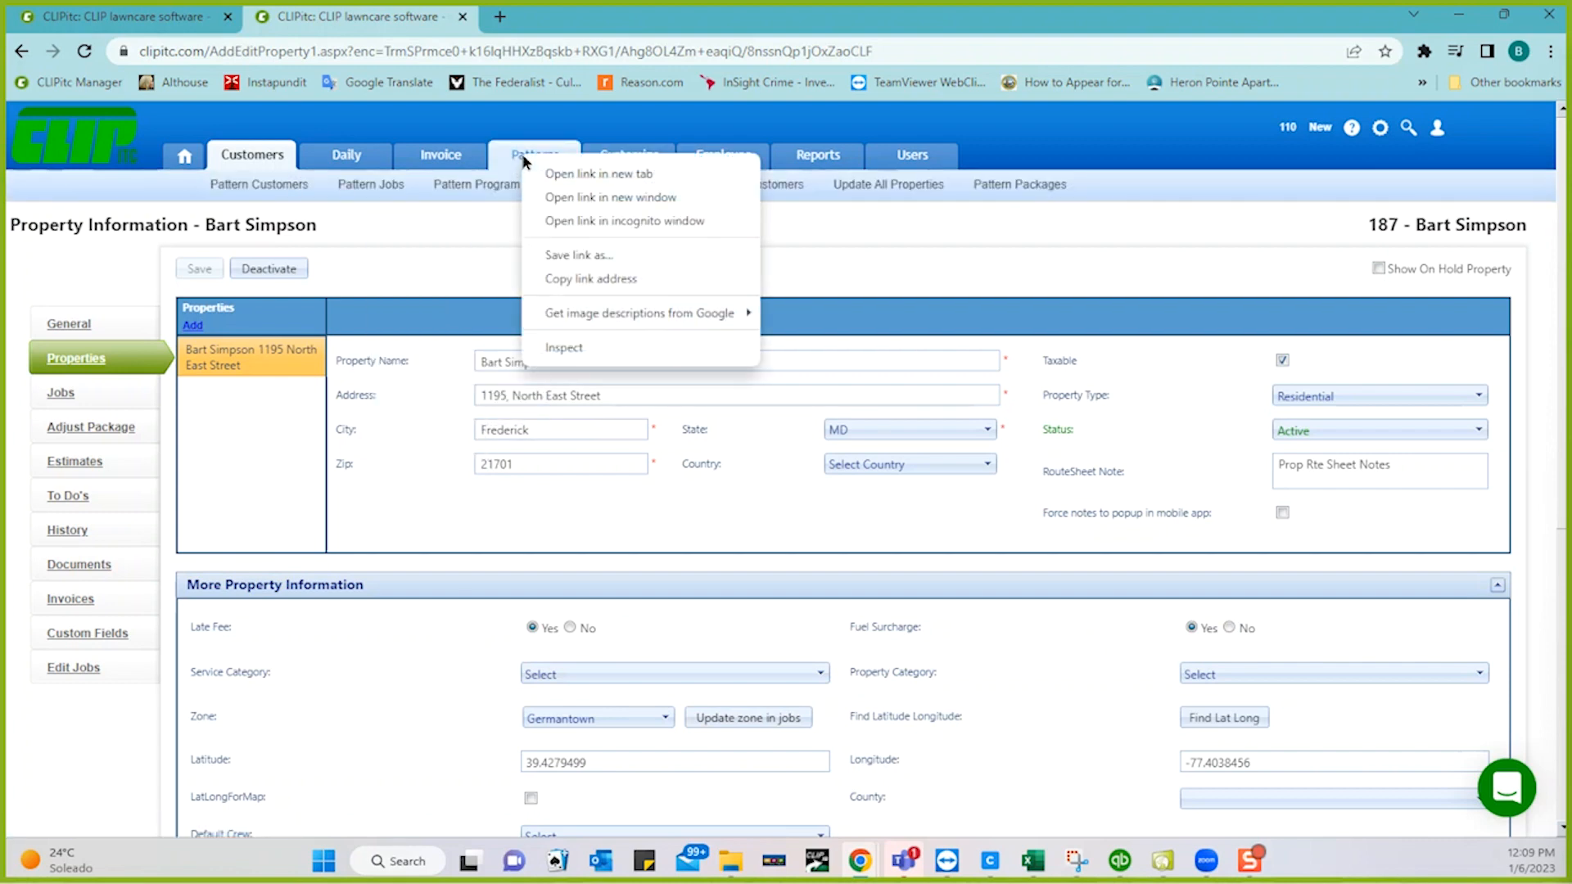
{"action": "left_click", "coordinate": [569, 175]}
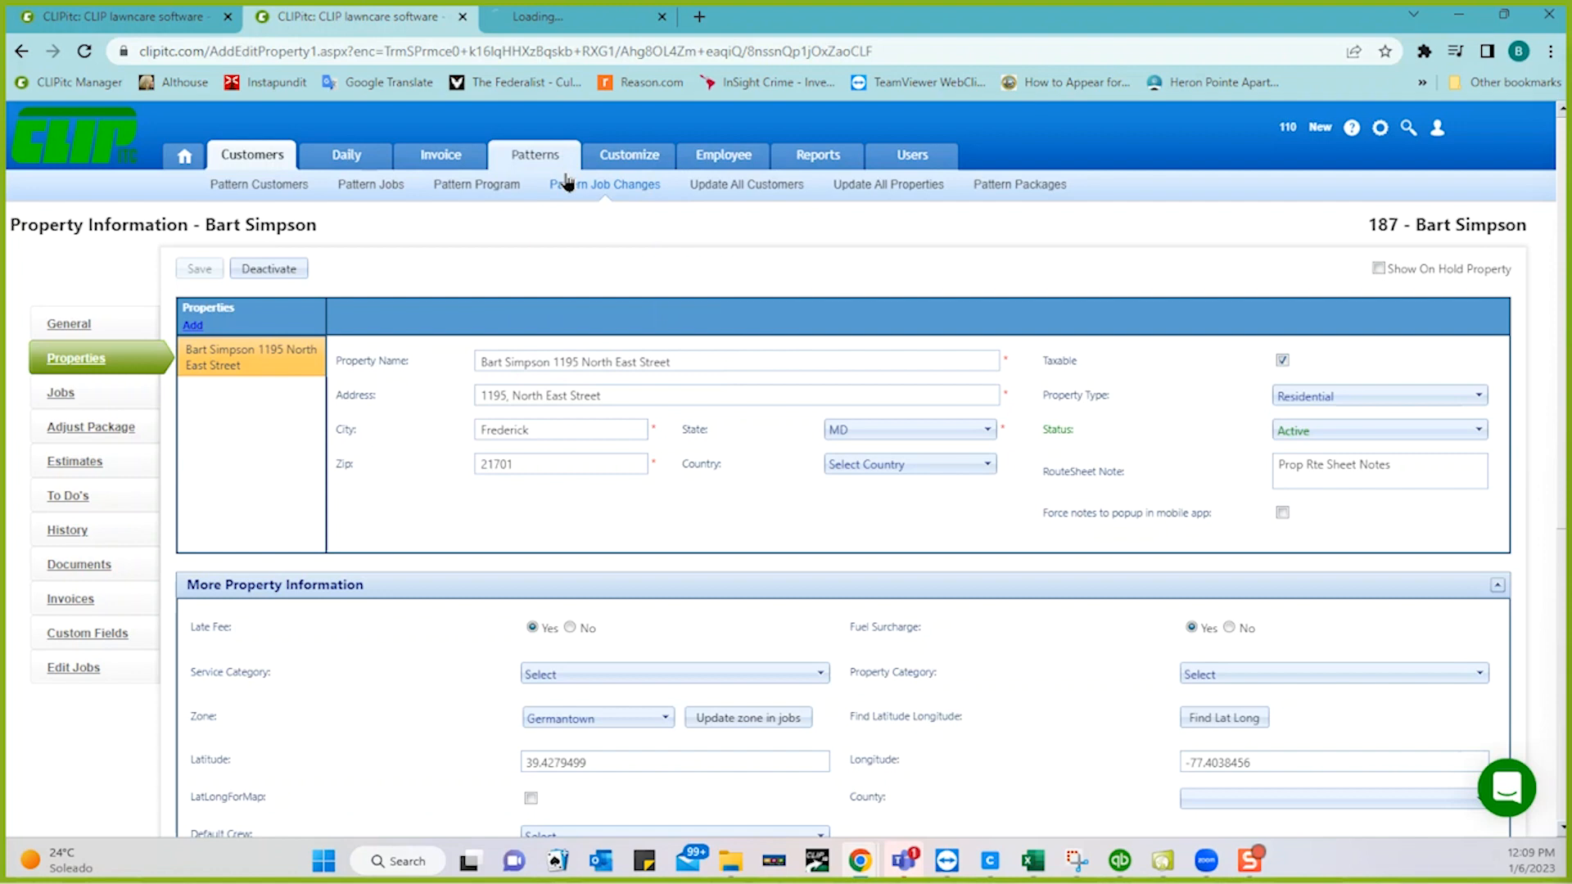
{"action": "left_click", "coordinate": [586, 18]}
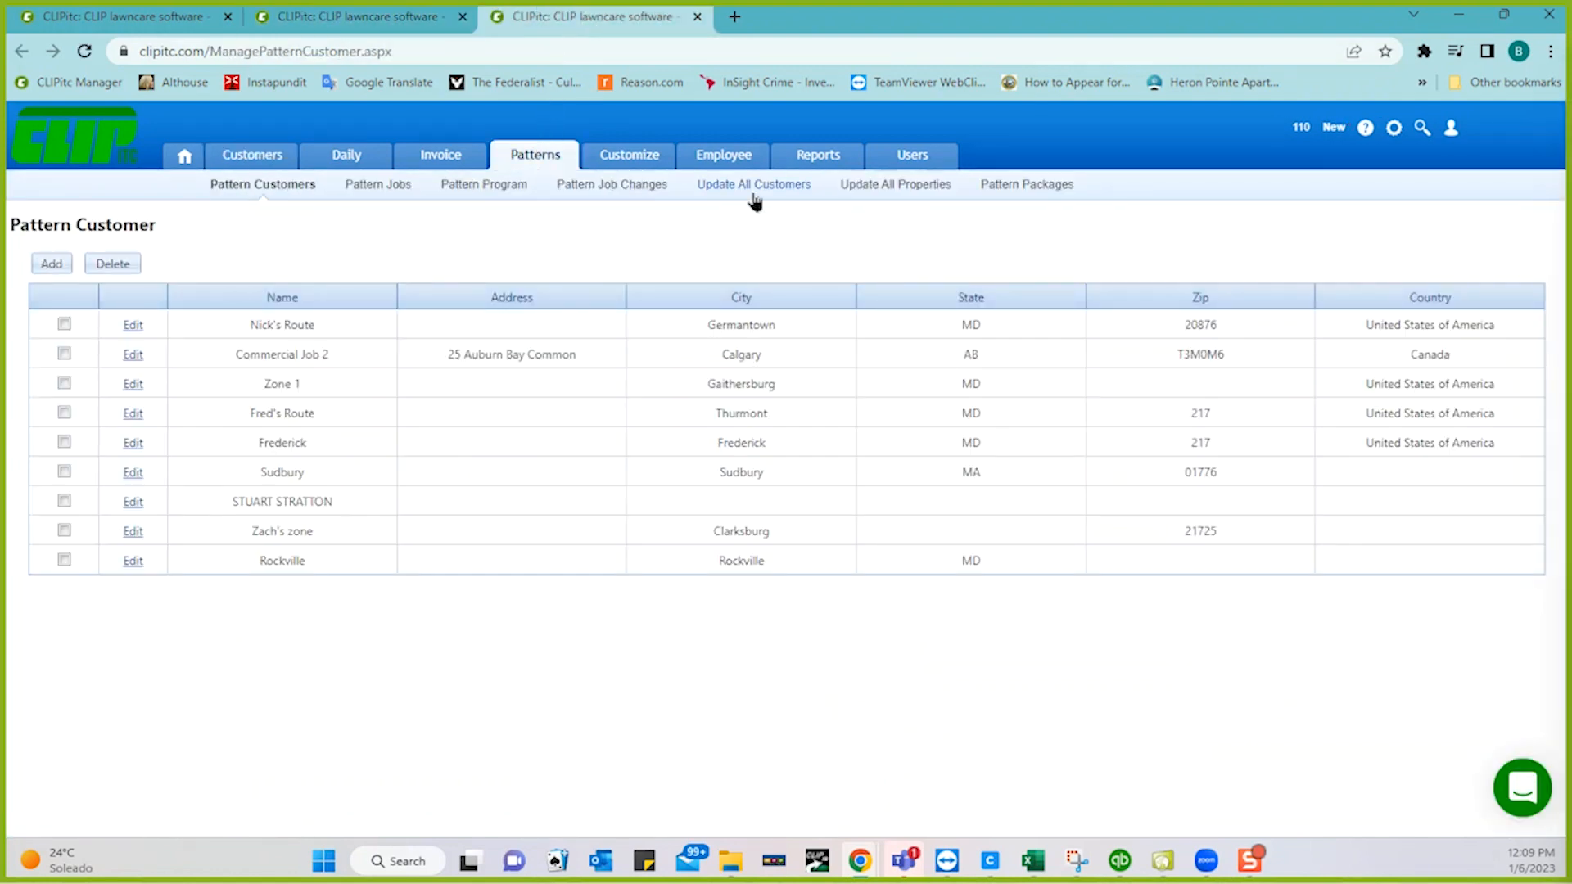
- On Update All Properties, set Late Fee and Fuel Surcharge to Yes, apply, and return to the property tab
{"action": "left_click", "coordinate": [877, 189]}
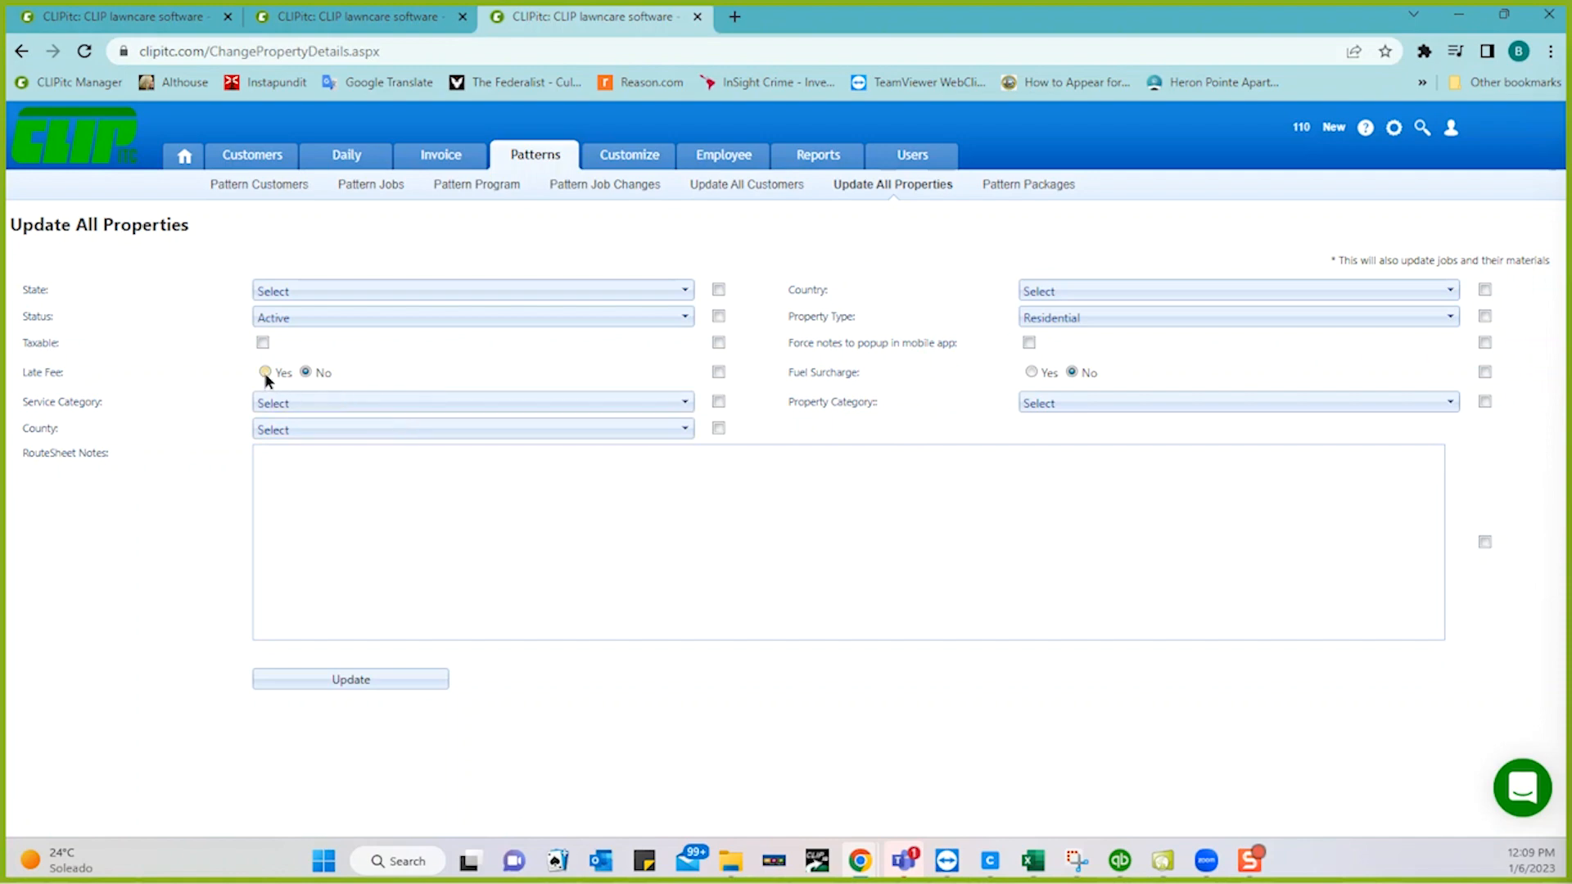
{"action": "left_click", "coordinate": [1031, 373]}
{"action": "left_click", "coordinate": [1484, 372]}
{"action": "left_click", "coordinate": [386, 680]}
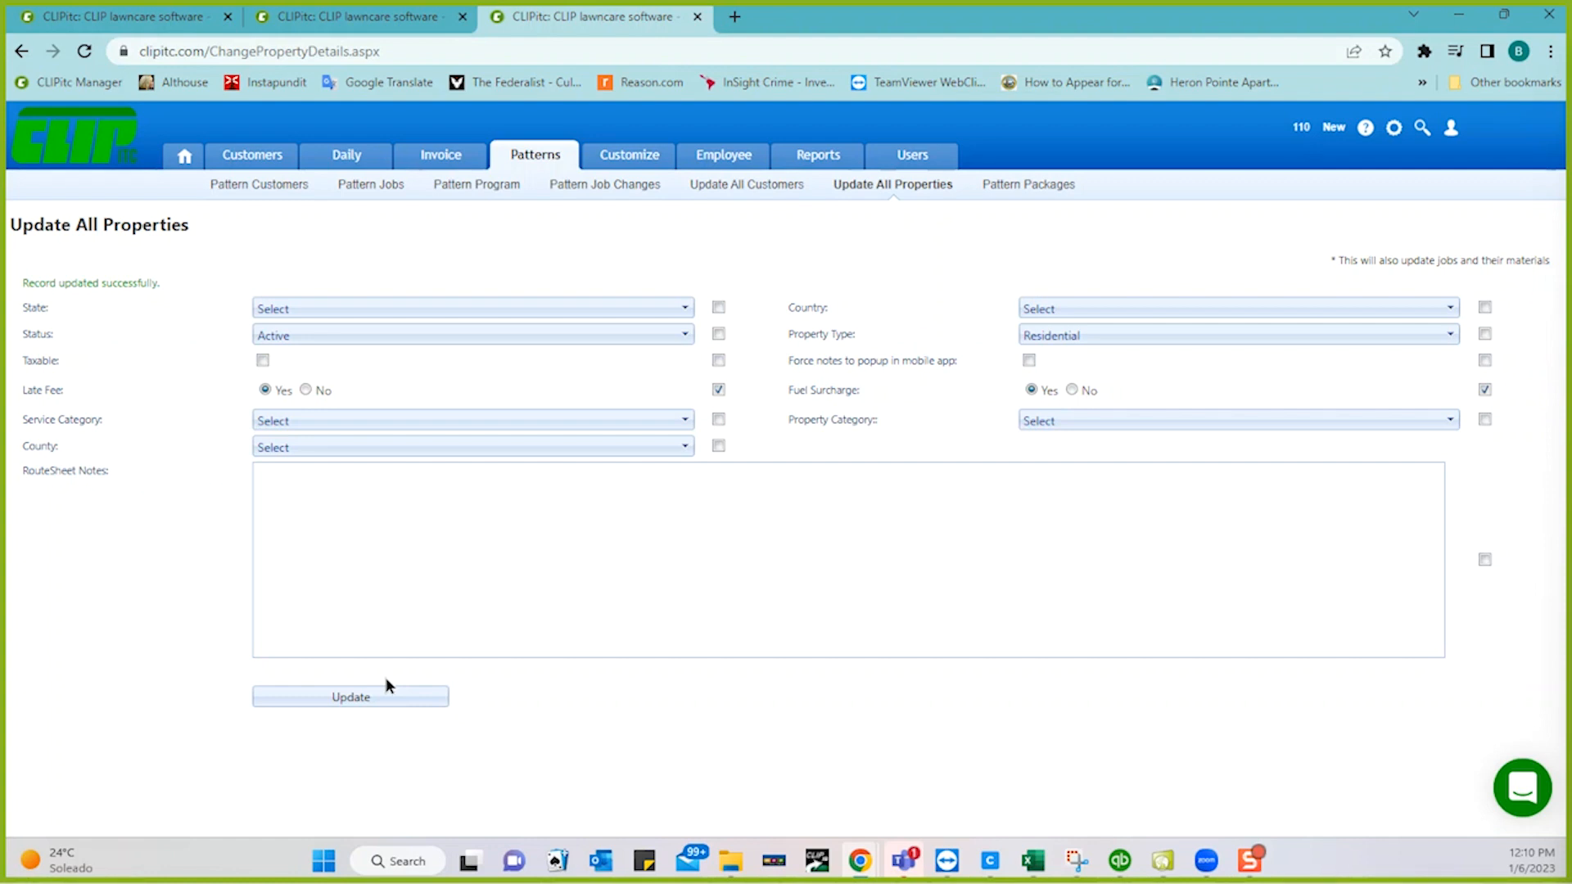
{"action": "left_click", "coordinate": [349, 25]}
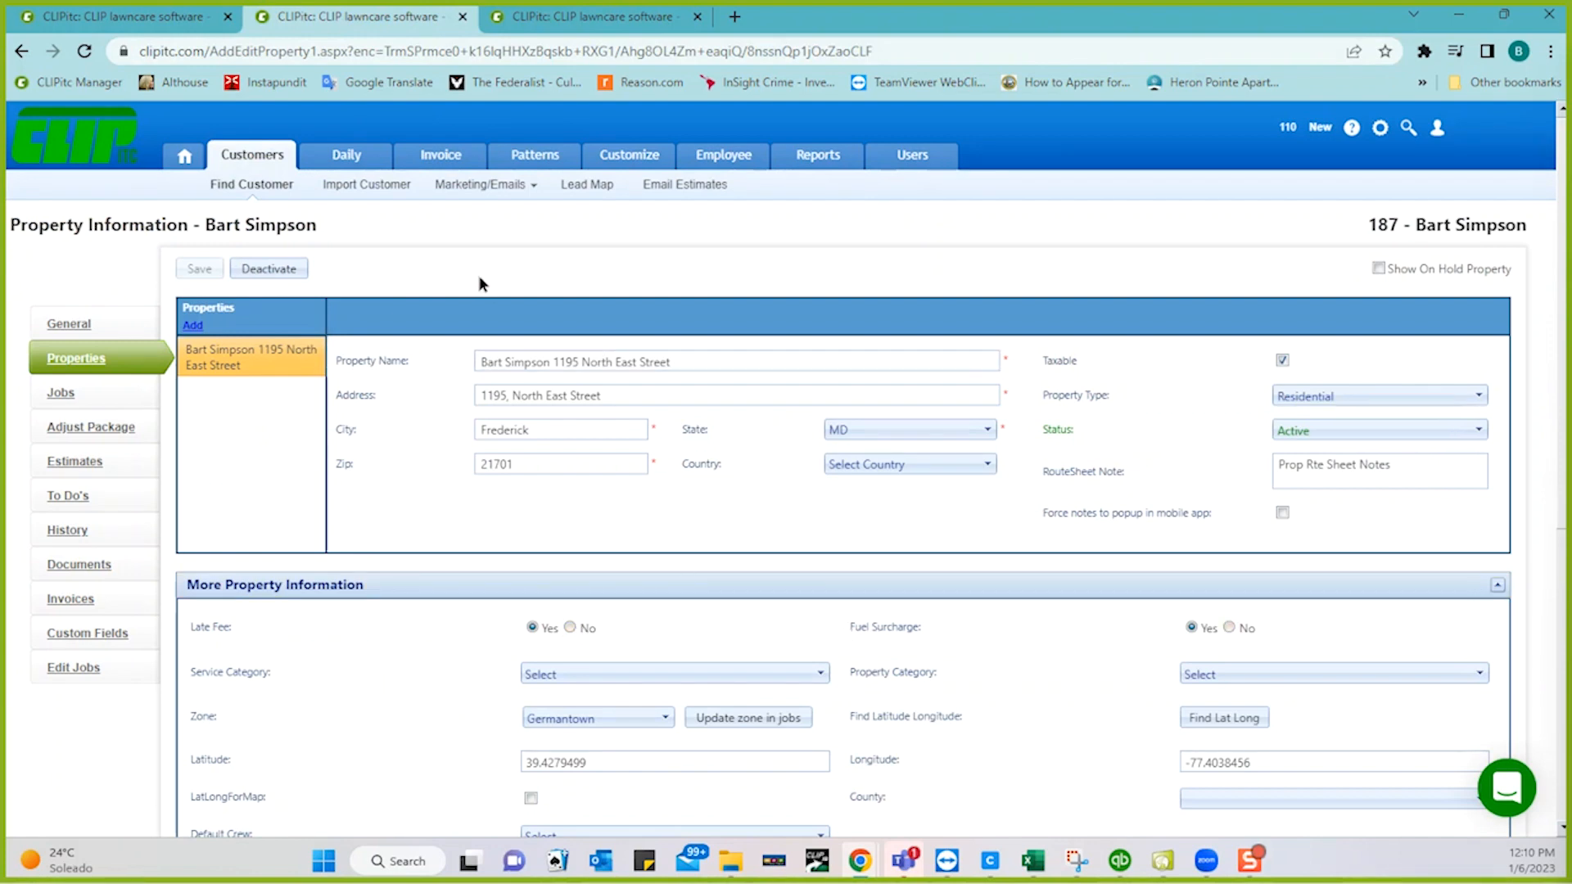
- Set the late fee Date of charge to January 31, 2023 and start processing
{"action": "left_click", "coordinate": [163, 23]}
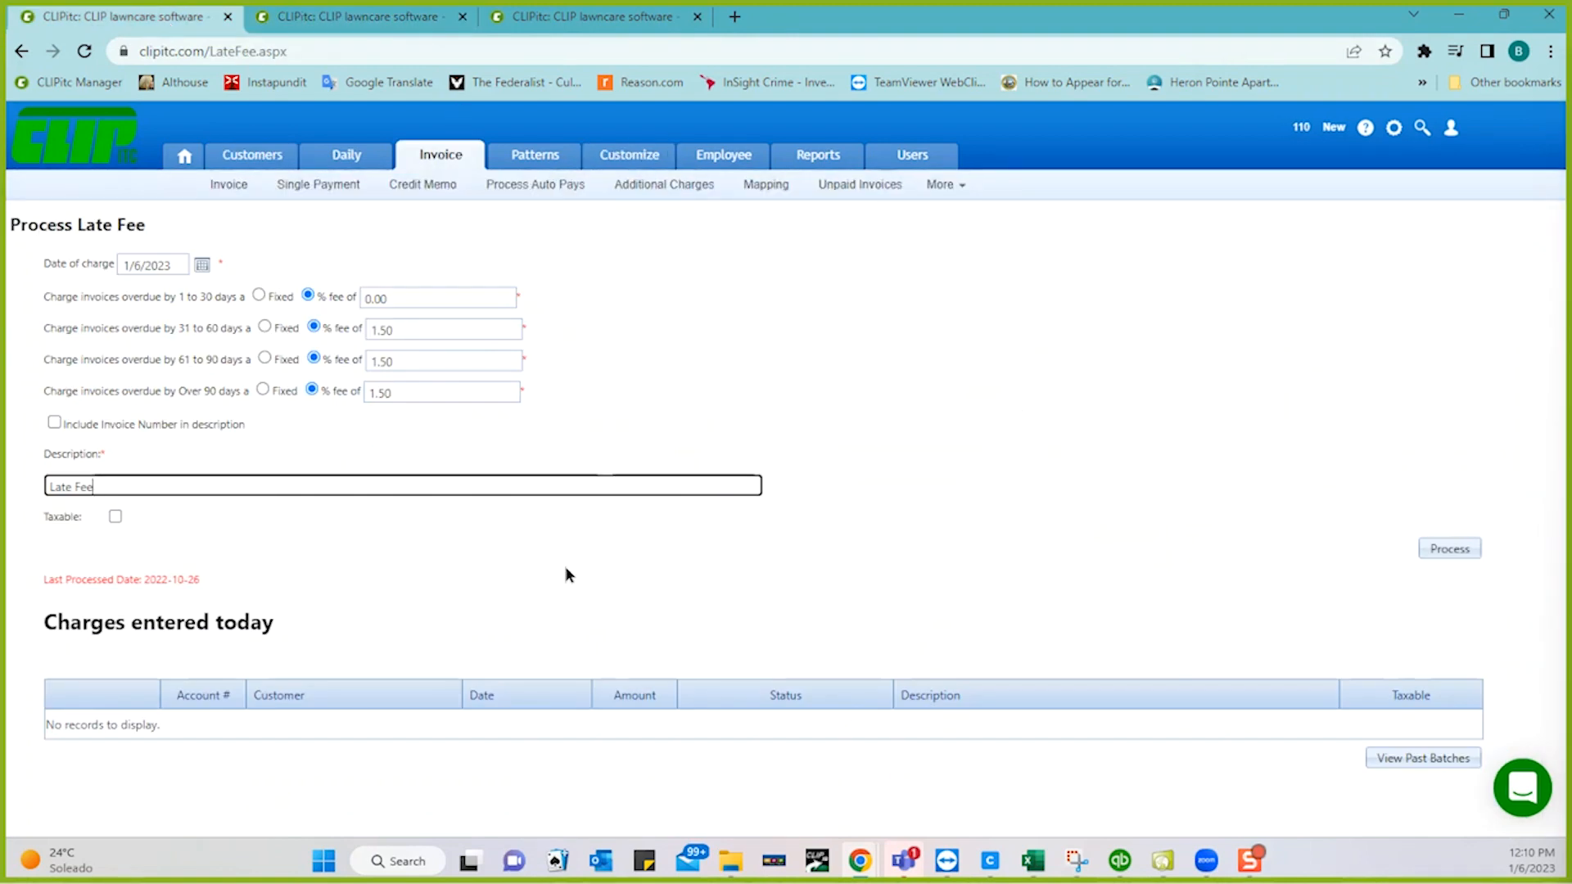
{"action": "left_click", "coordinate": [202, 268]}
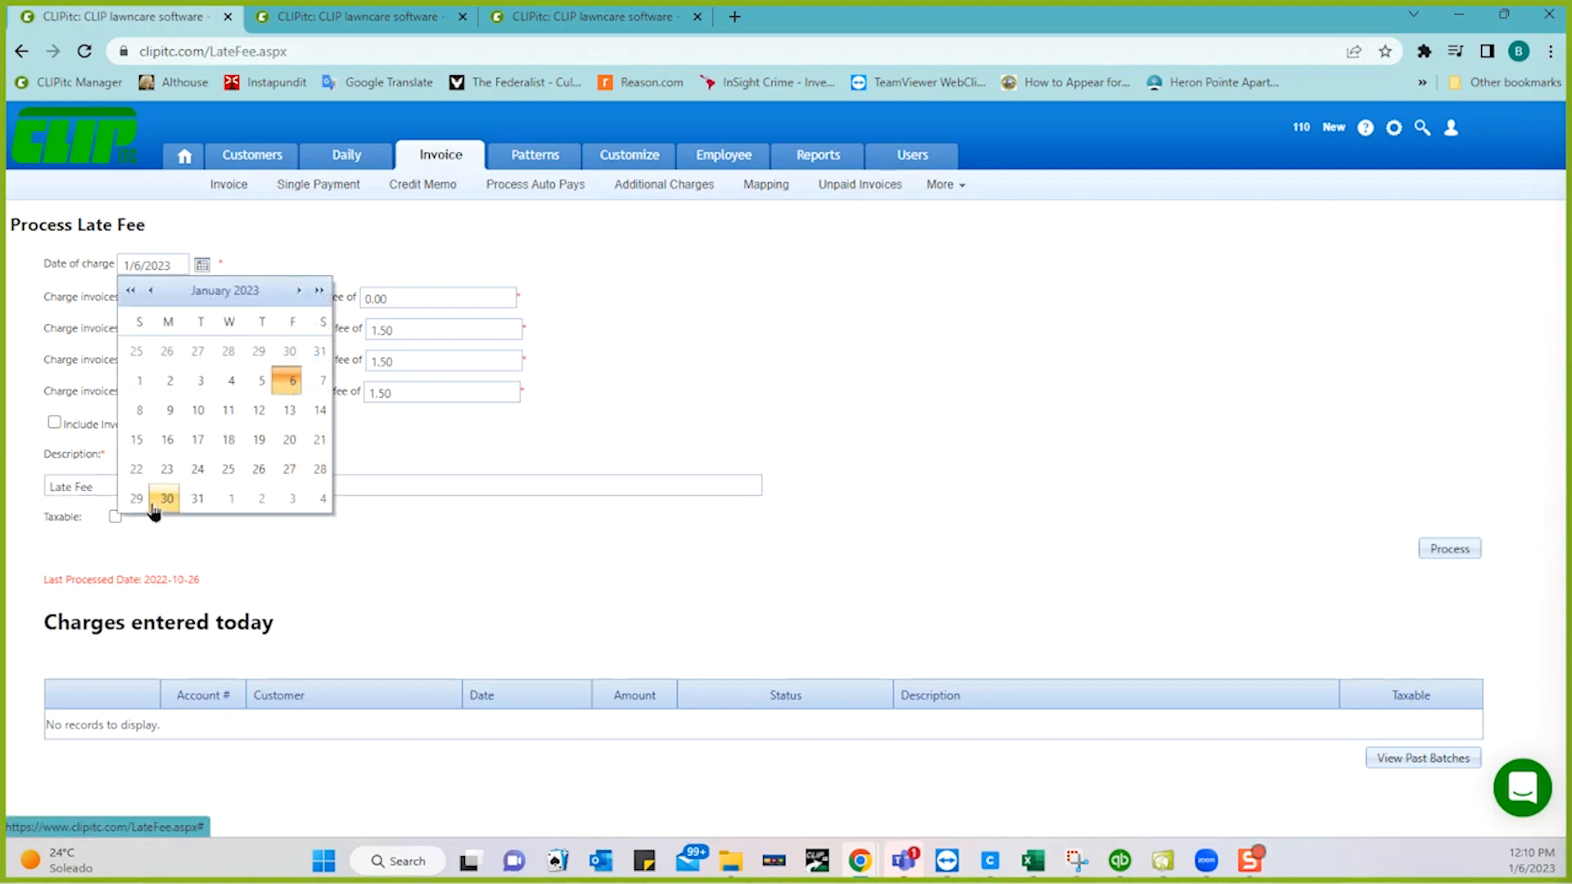
{"action": "left_click", "coordinate": [196, 505]}
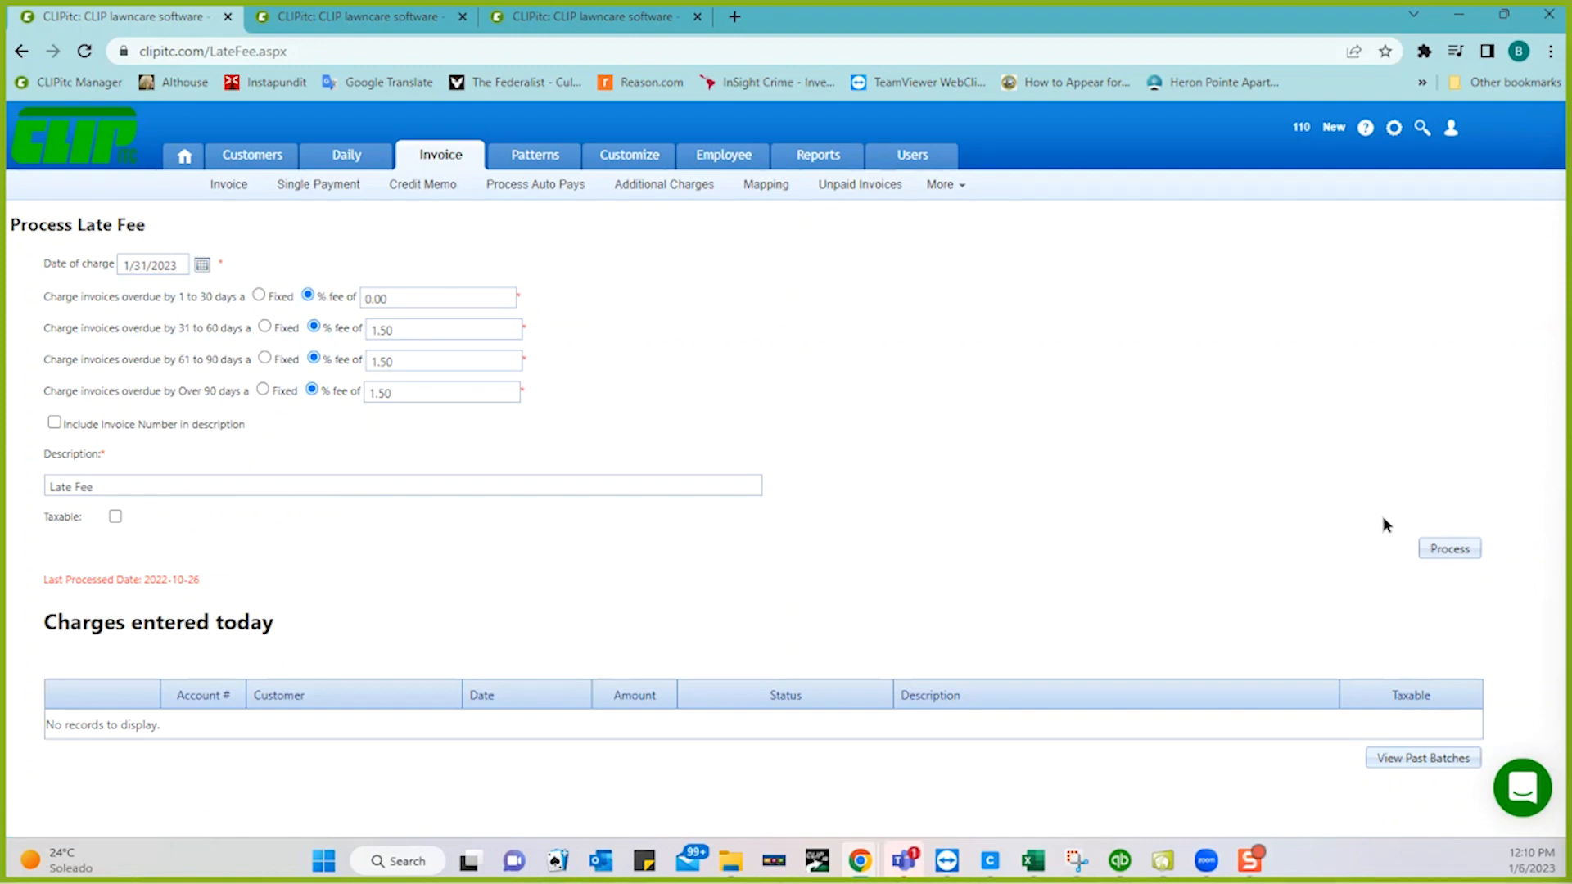
{"action": "left_click", "coordinate": [1452, 547]}
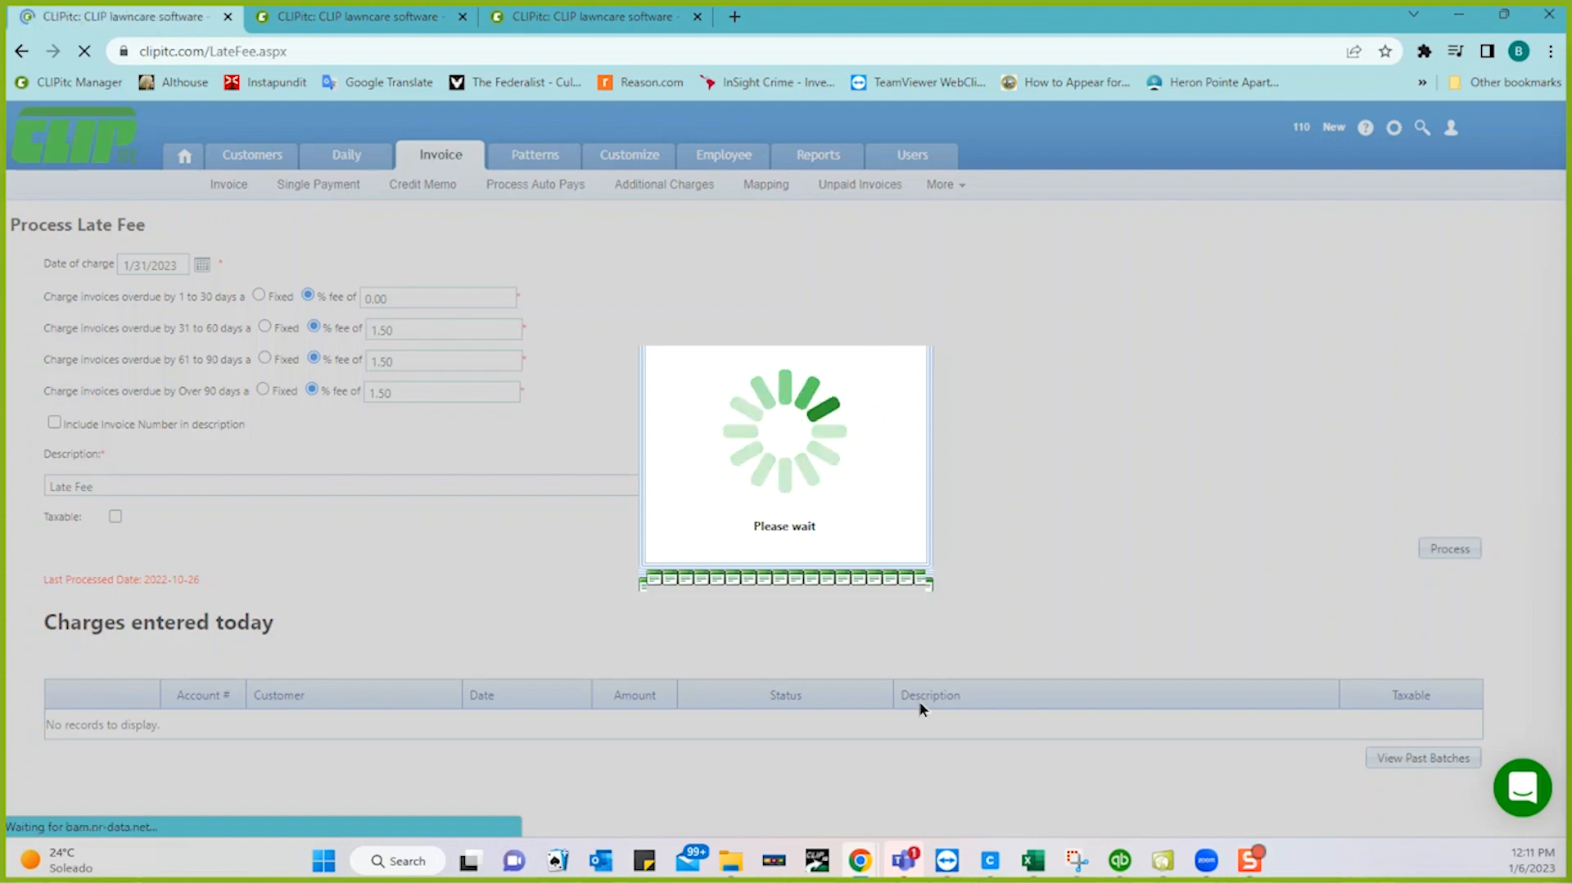
{"action": "scroll", "coordinate": [919, 488], "scroll_direction": "down", "scroll_amount": 6}
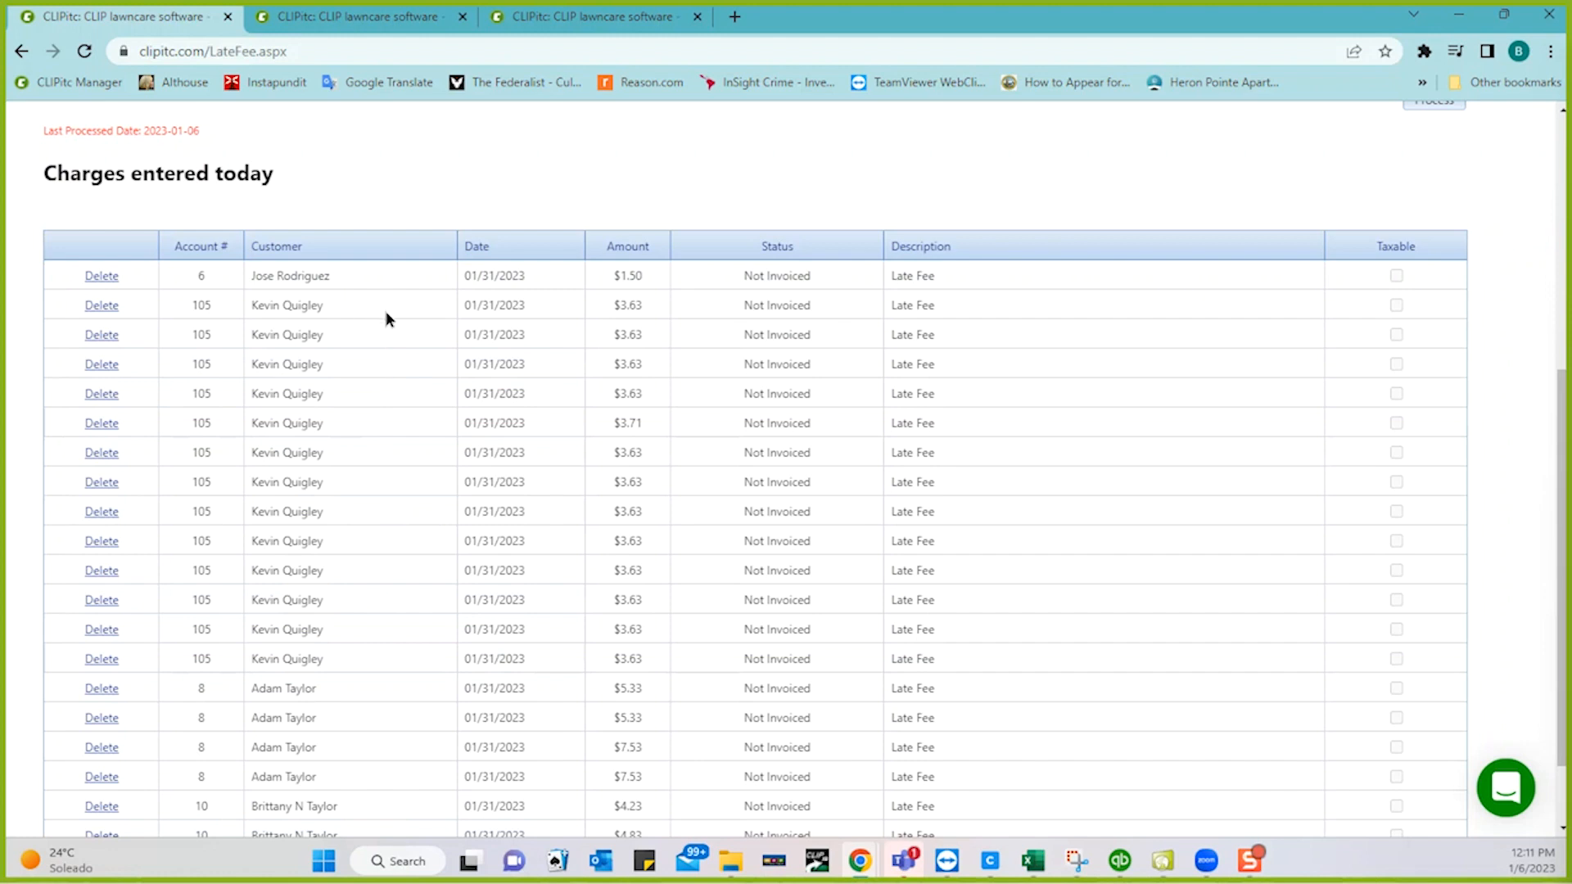
{"action": "left_click", "coordinate": [110, 306]}
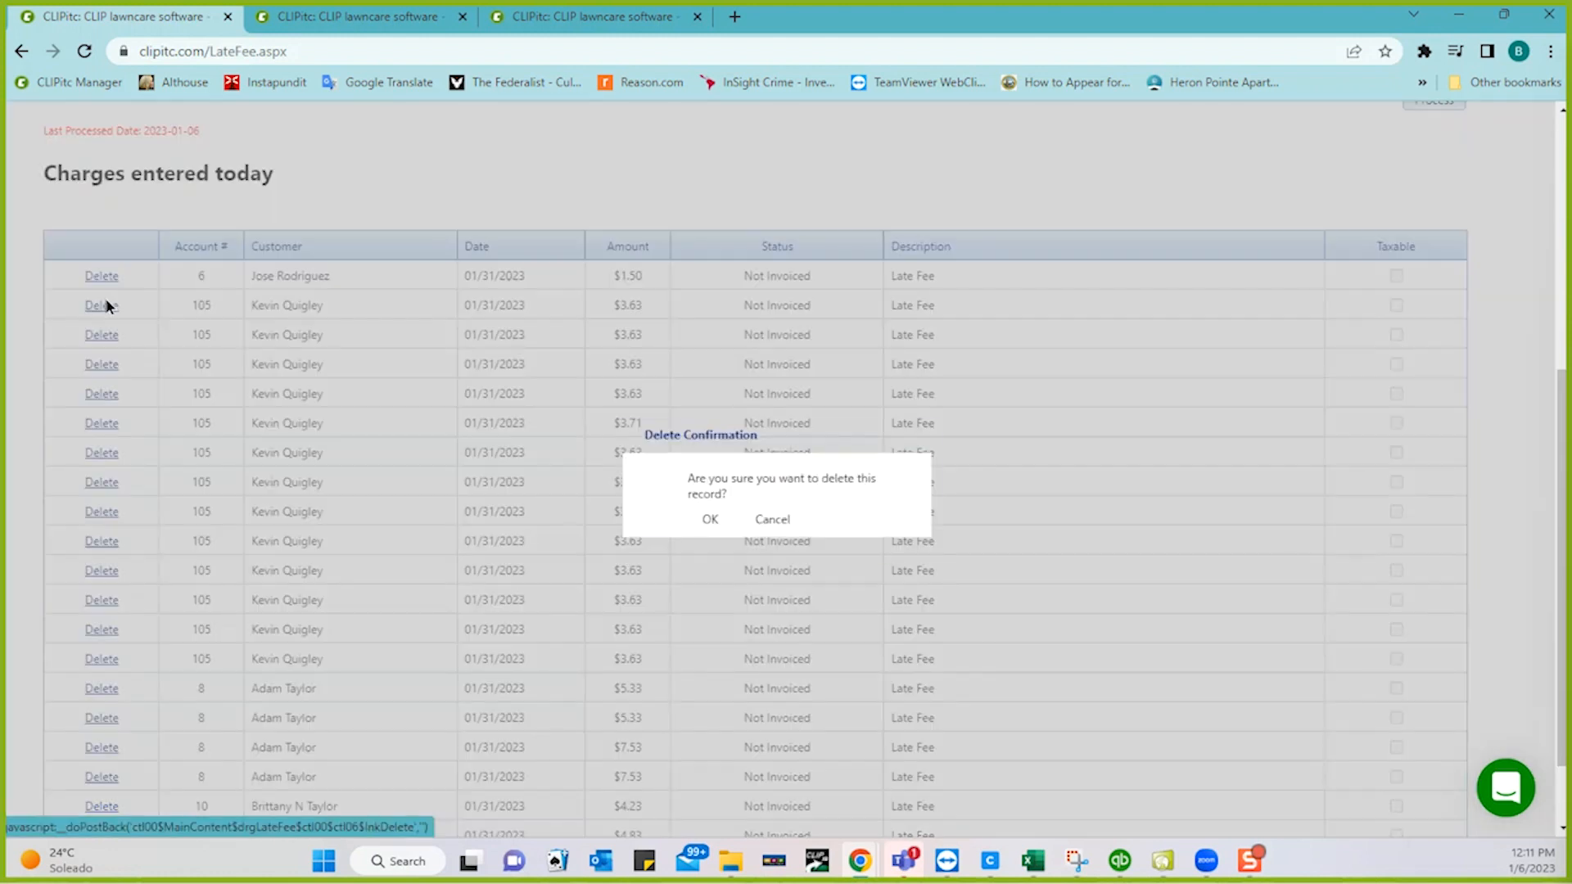
{"action": "left_click", "coordinate": [710, 519]}
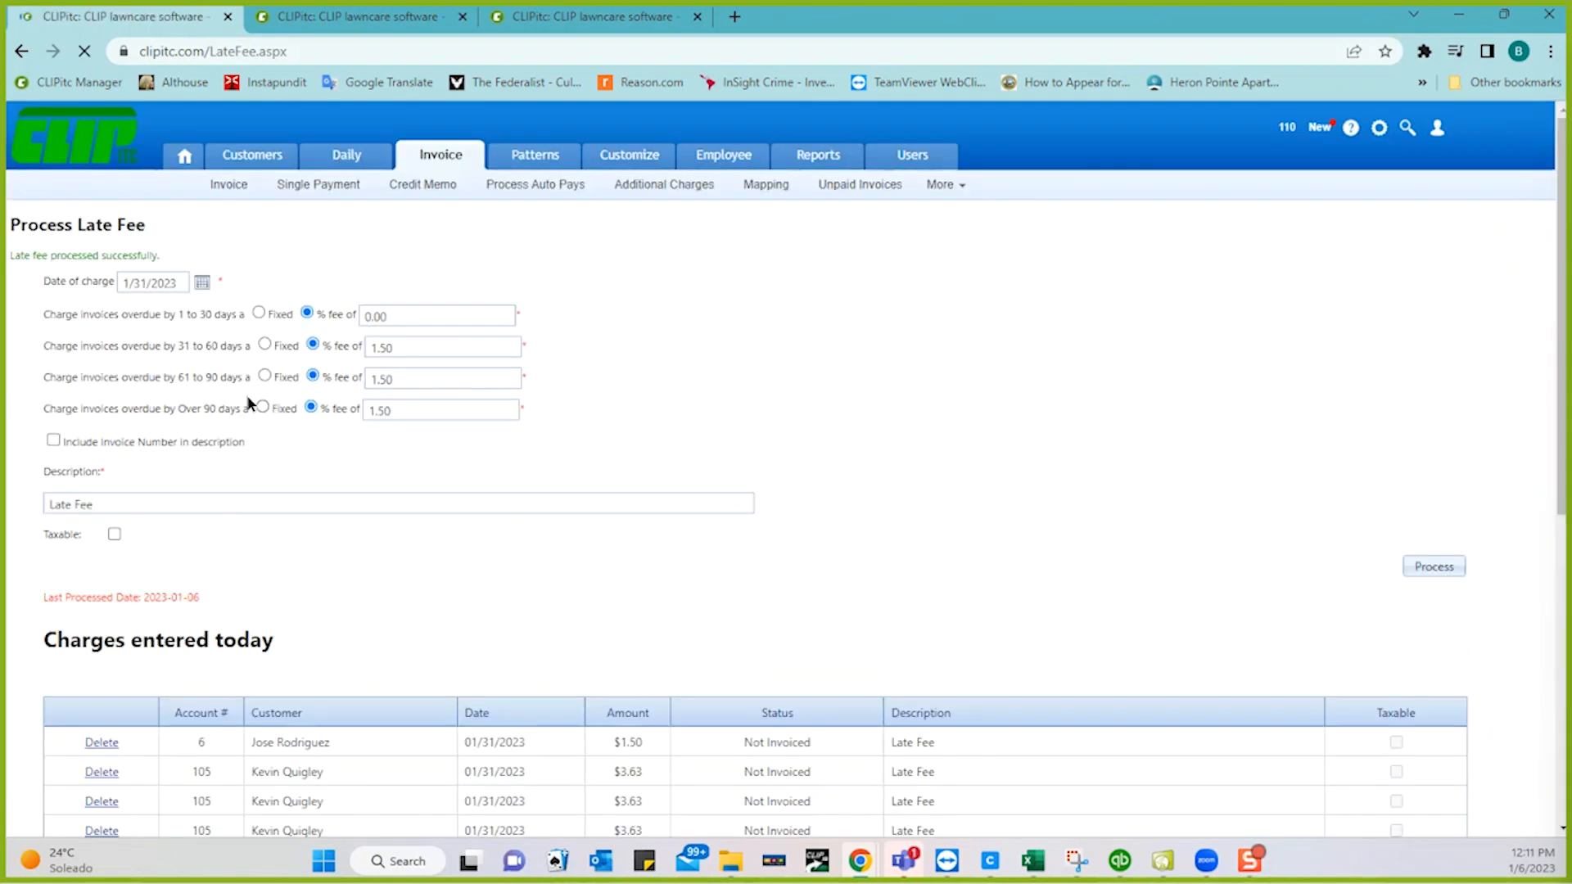
{"action": "scroll", "coordinate": [458, 483], "scroll_direction": "down", "scroll_amount": 3}
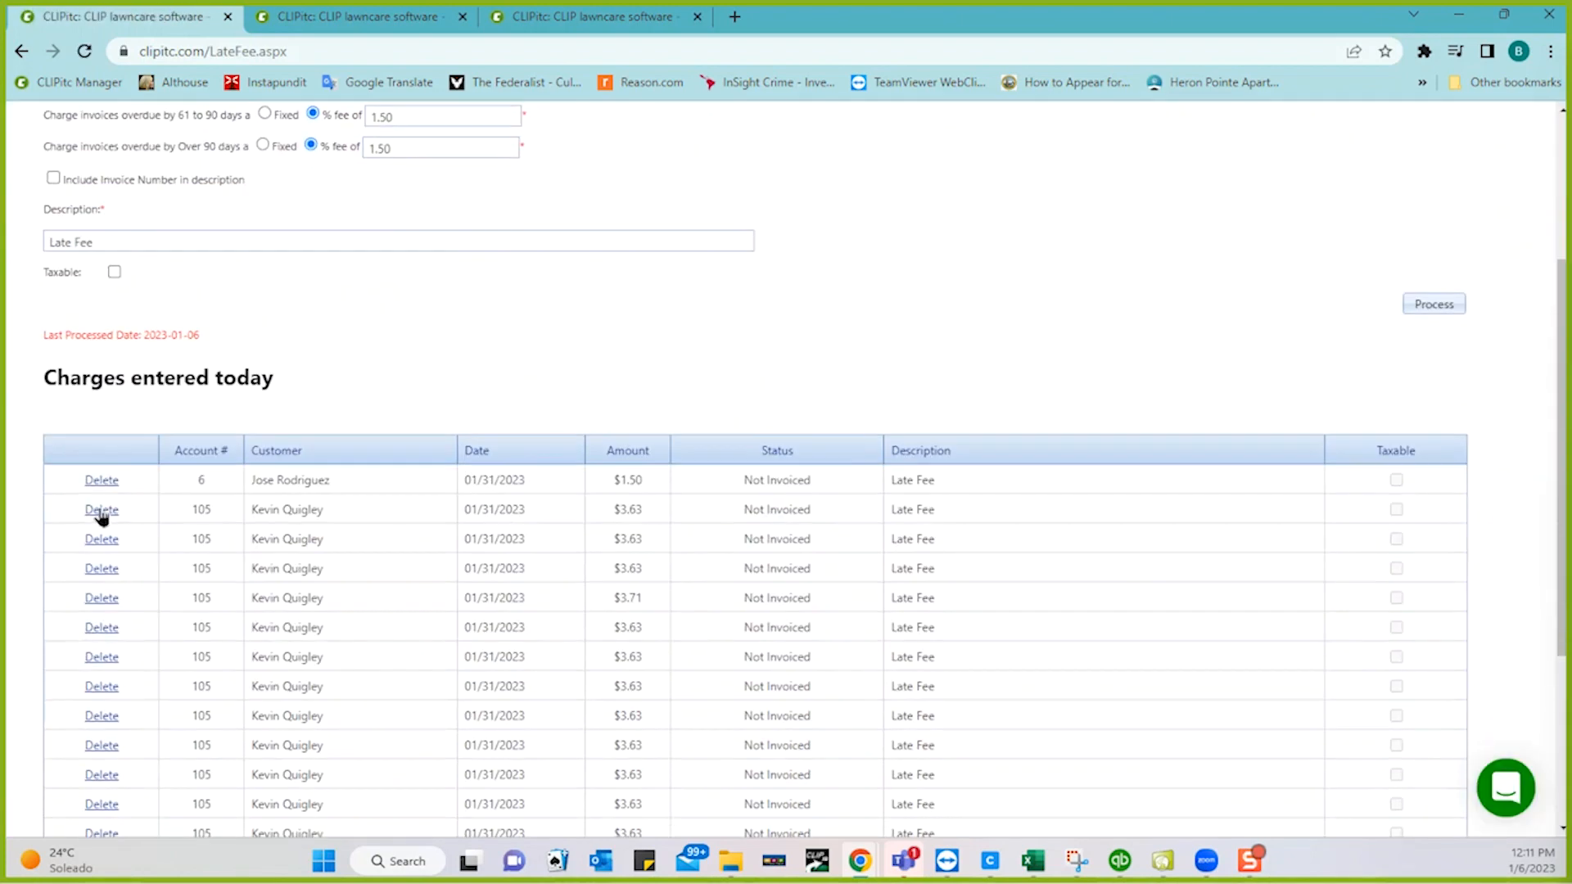
{"action": "left_click", "coordinate": [102, 513]}
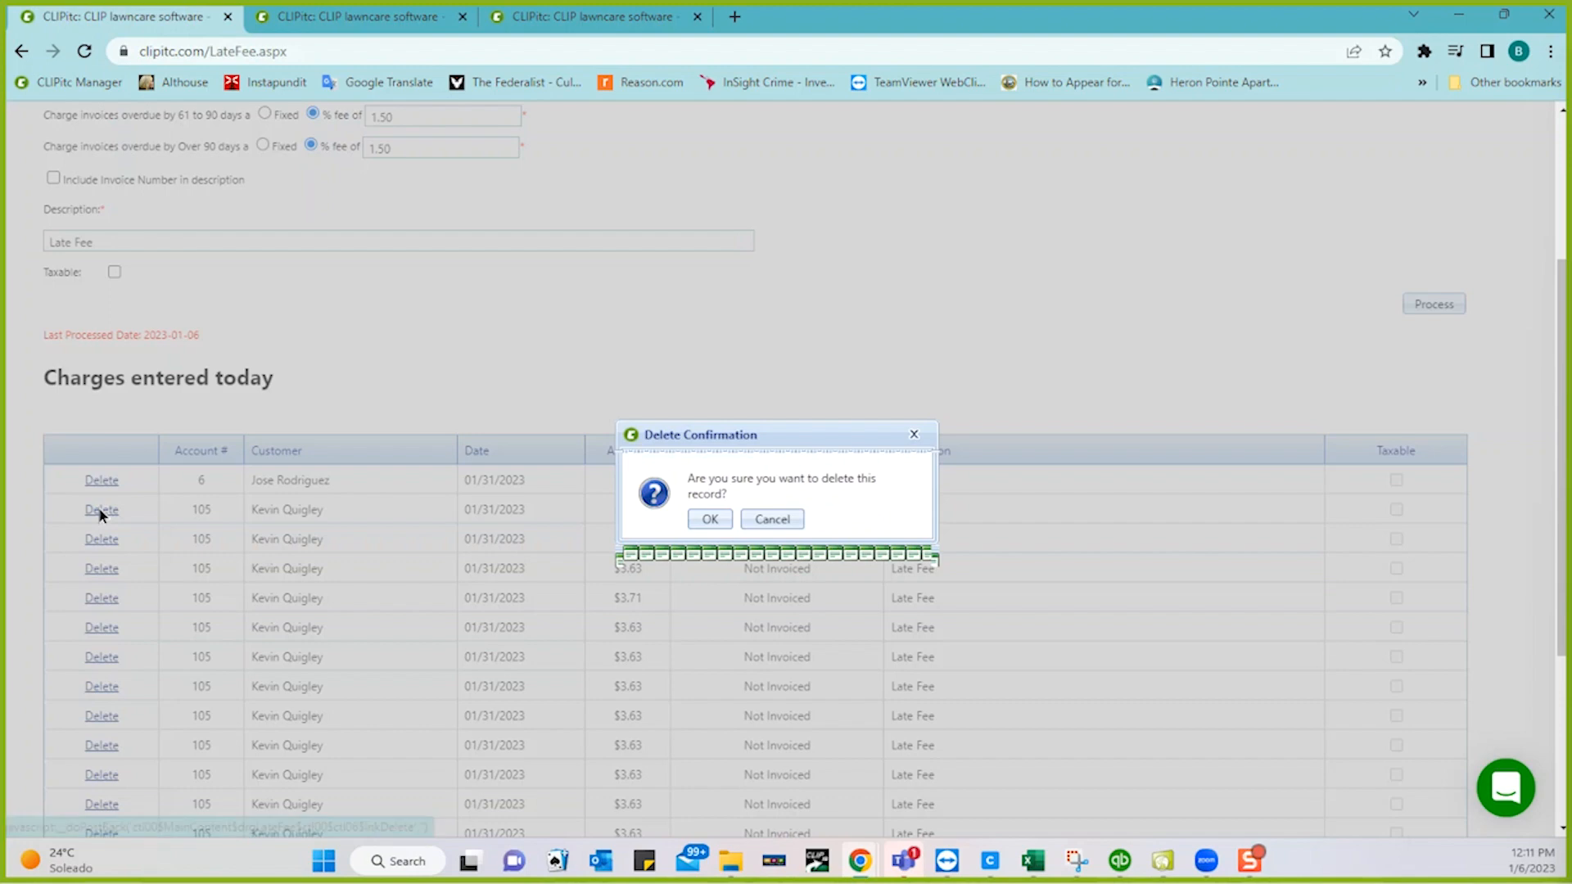
{"action": "left_click", "coordinate": [709, 516]}
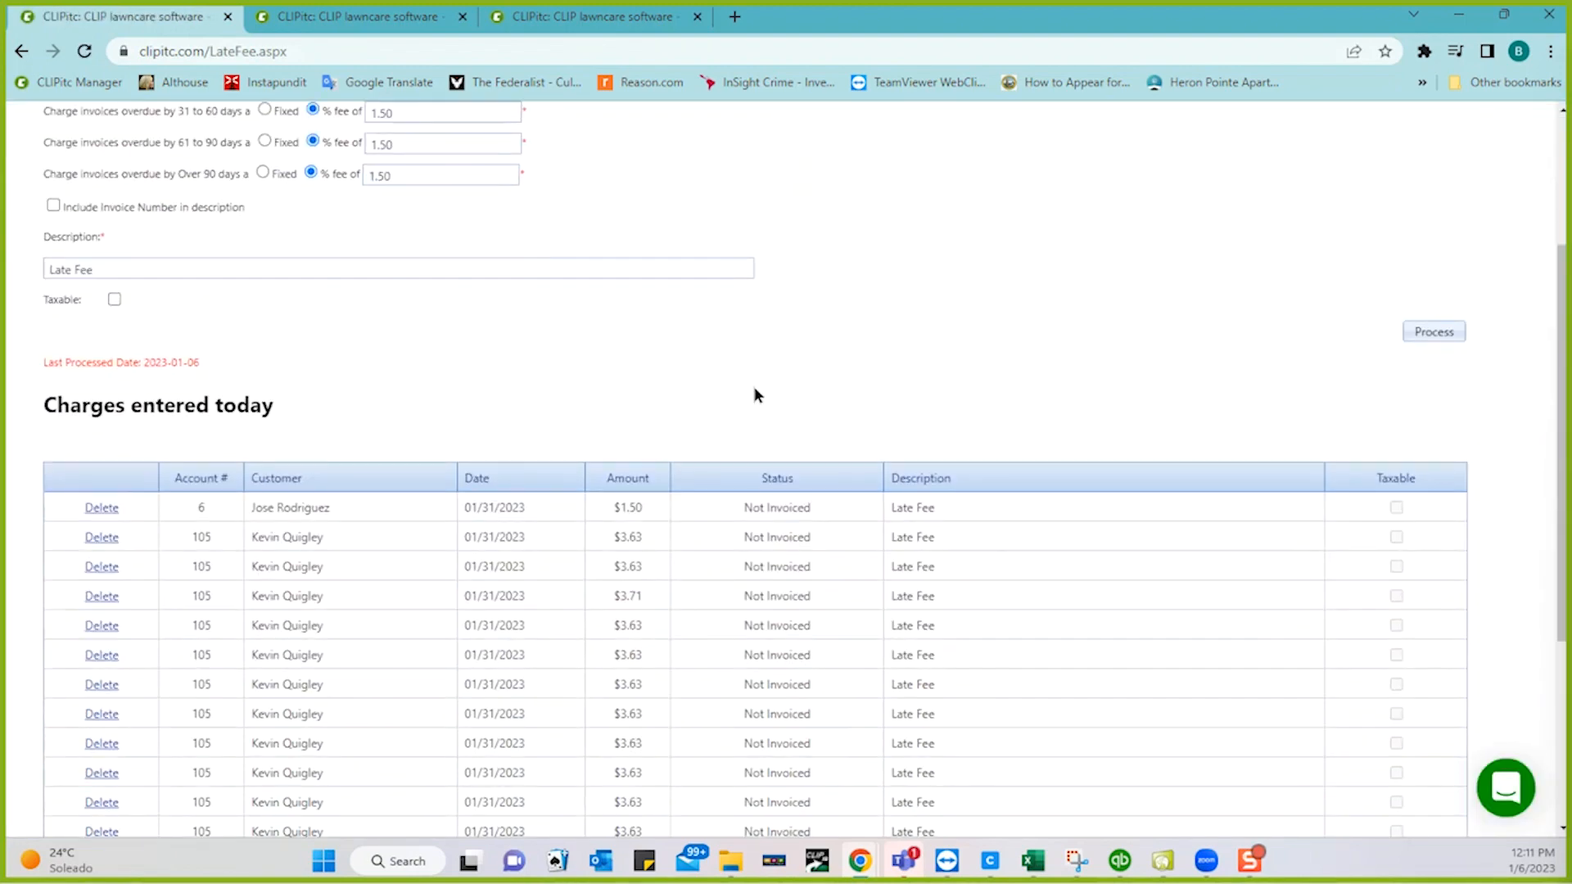
{"action": "scroll", "coordinate": [756, 394], "scroll_direction": "down", "scroll_amount": 2}
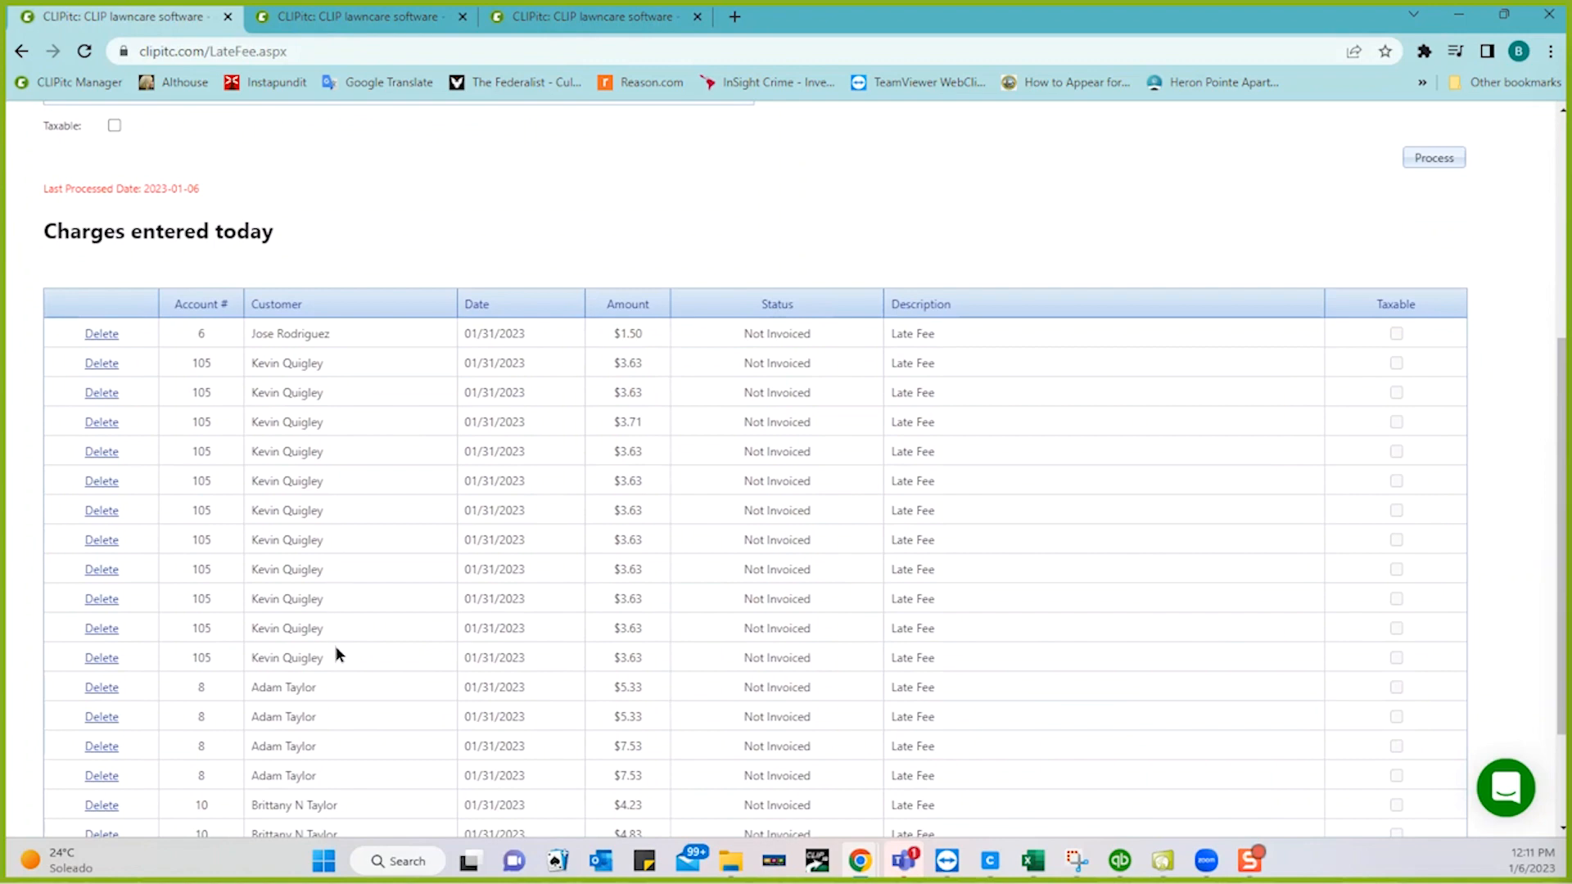
{"action": "scroll", "coordinate": [542, 202], "scroll_direction": "up", "scroll_amount": 5}
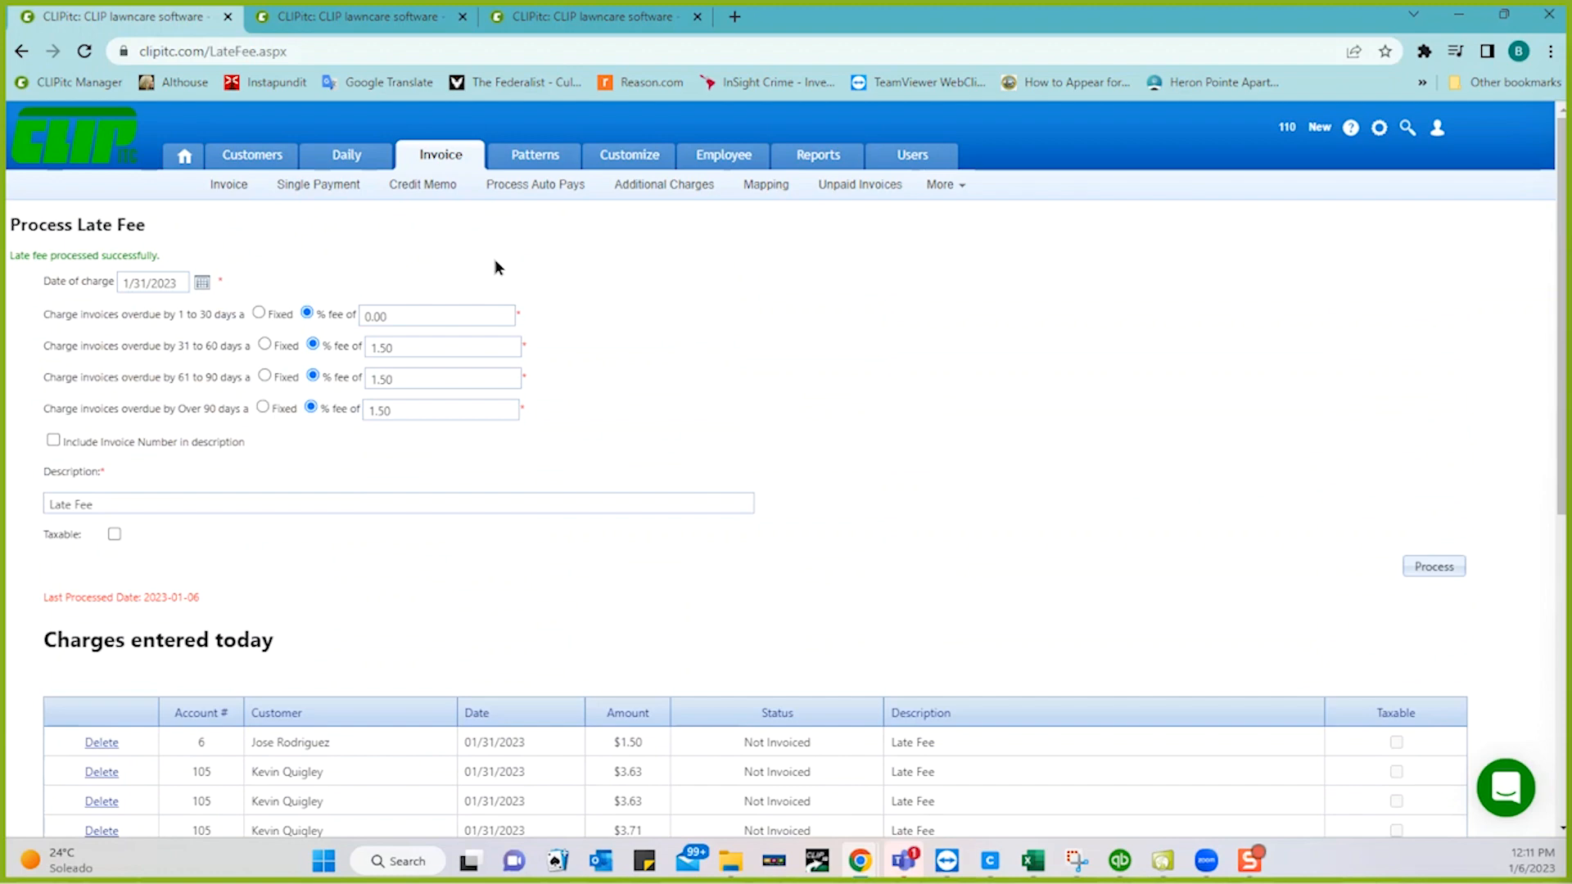
- From the Invoice page, open Print / Edit Individual Invoices to list jobs awaiting invoicing
{"action": "left_click", "coordinate": [229, 190]}
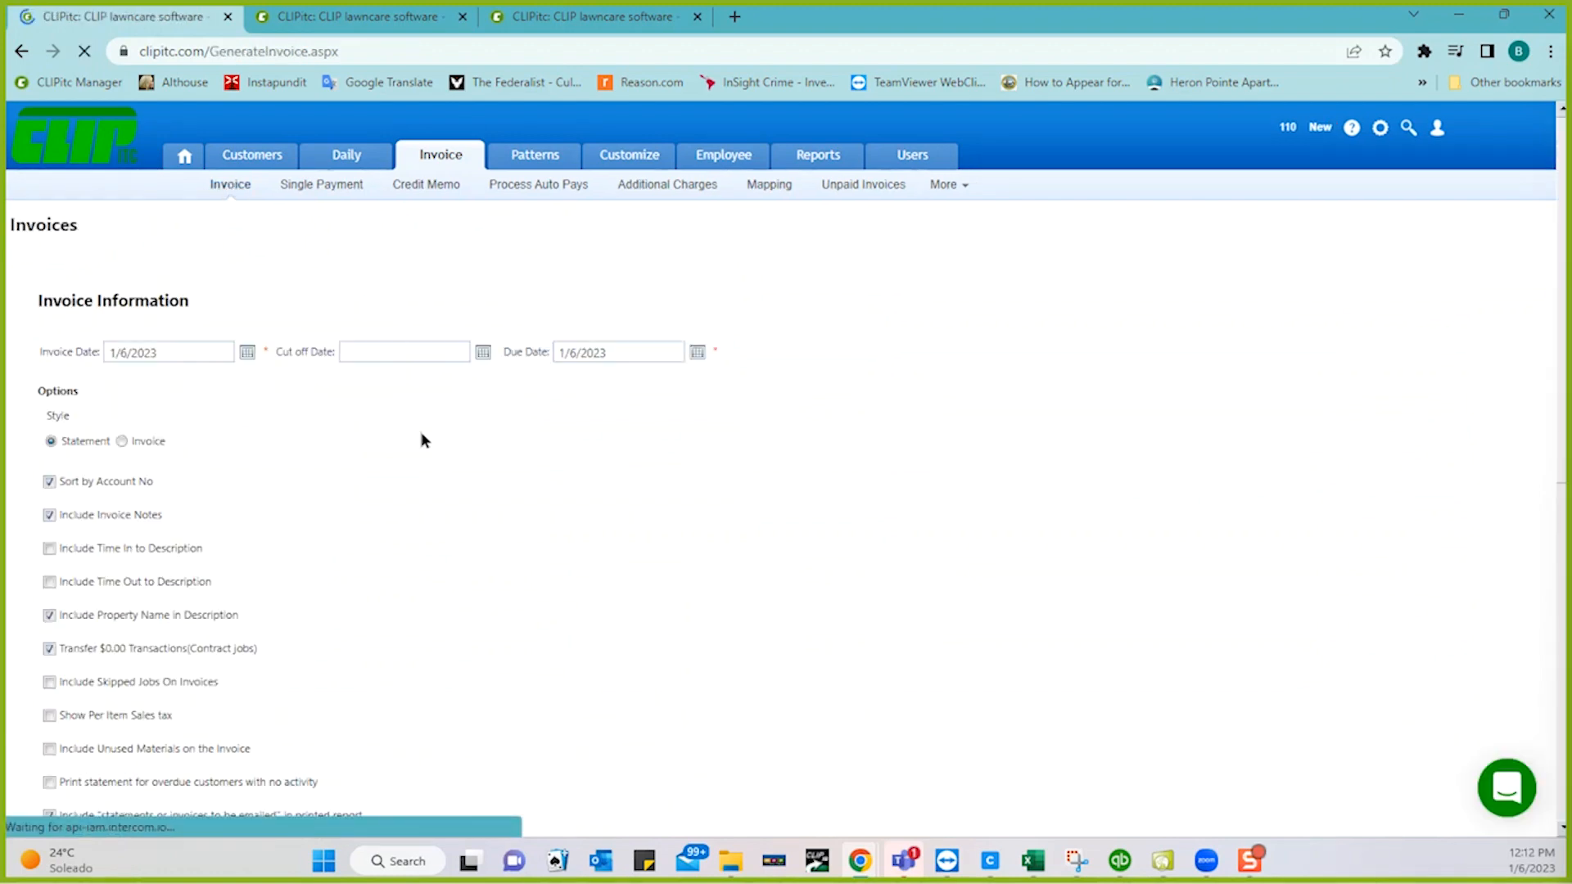
{"action": "scroll", "coordinate": [431, 484], "scroll_direction": "down", "scroll_amount": 6}
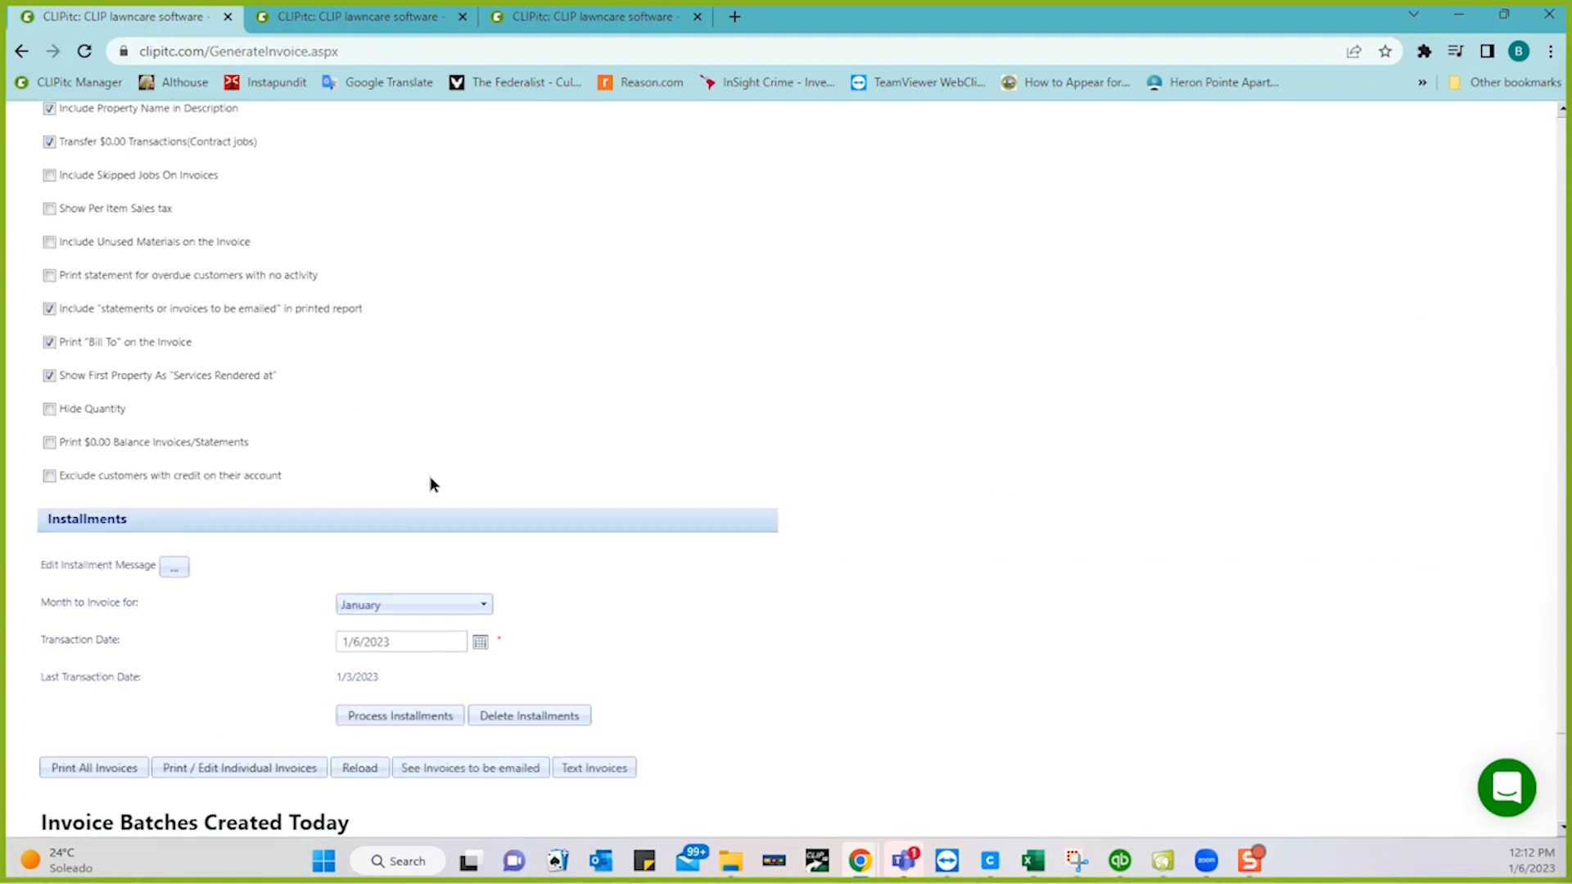
{"action": "left_click", "coordinate": [237, 768]}
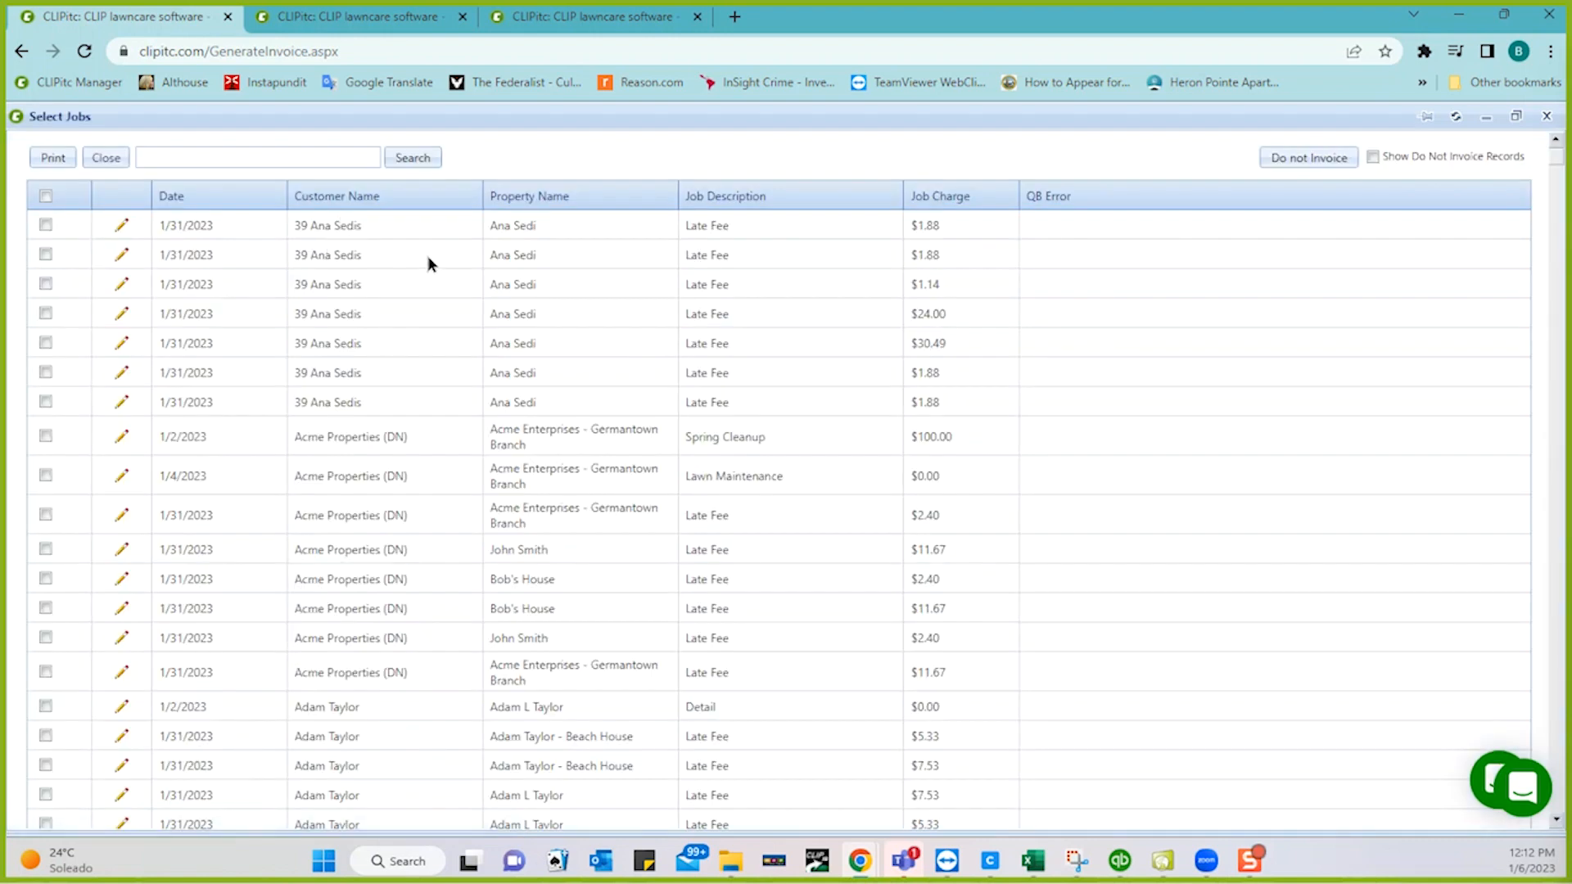
- Mark six 1/31/2023 late fees (rows 2–7) as Do not Invoice, then reopen the job list
{"action": "left_click", "coordinate": [46, 255]}
{"action": "left_click", "coordinate": [46, 285]}
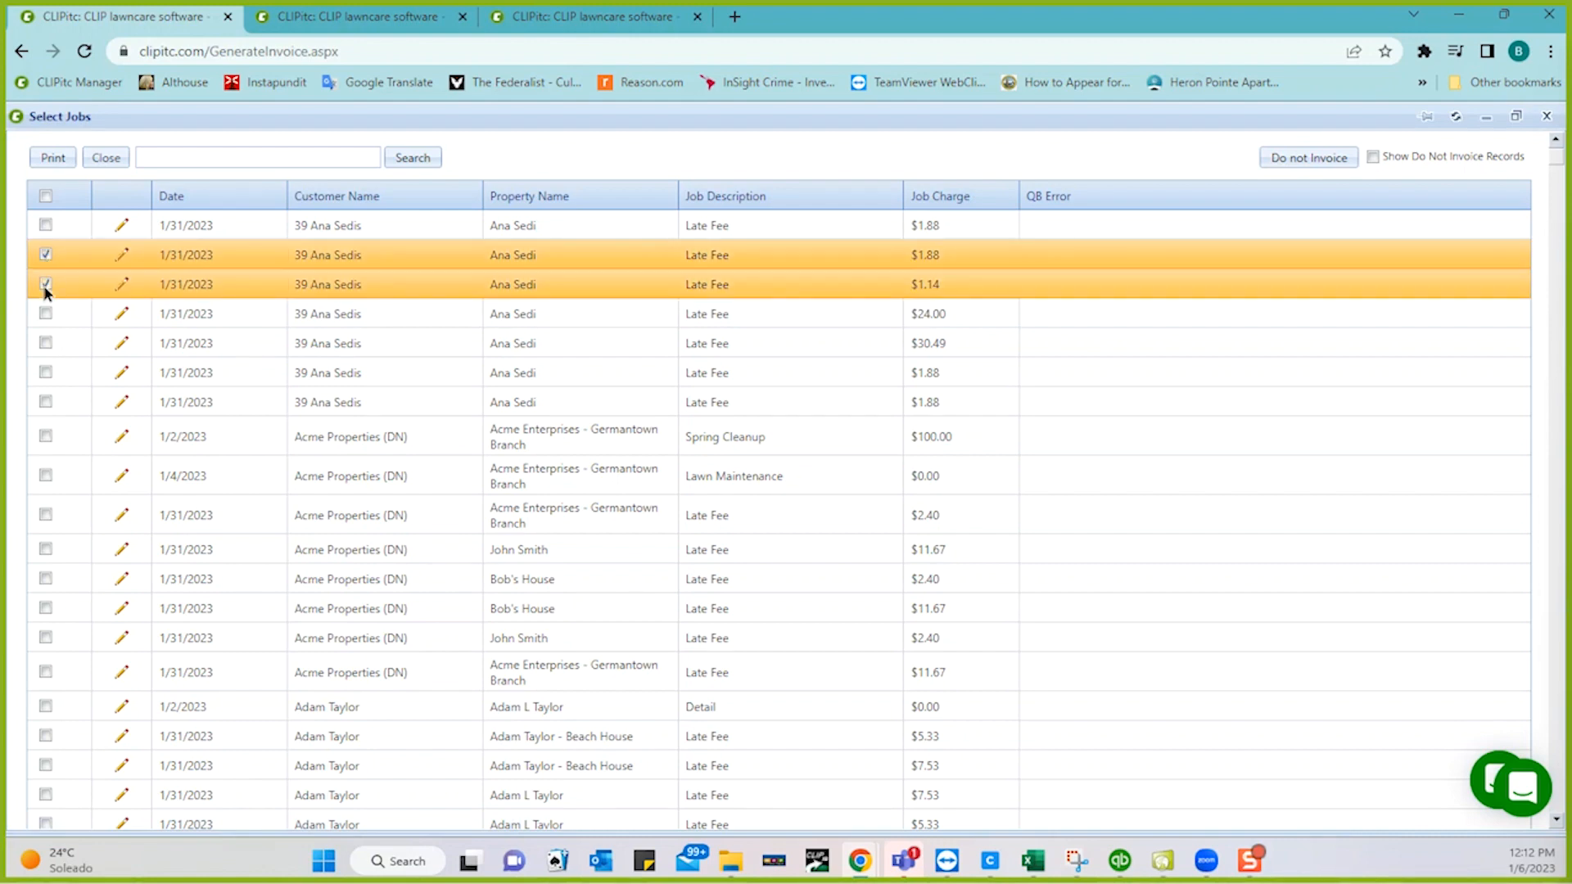
{"action": "left_click", "coordinate": [46, 313]}
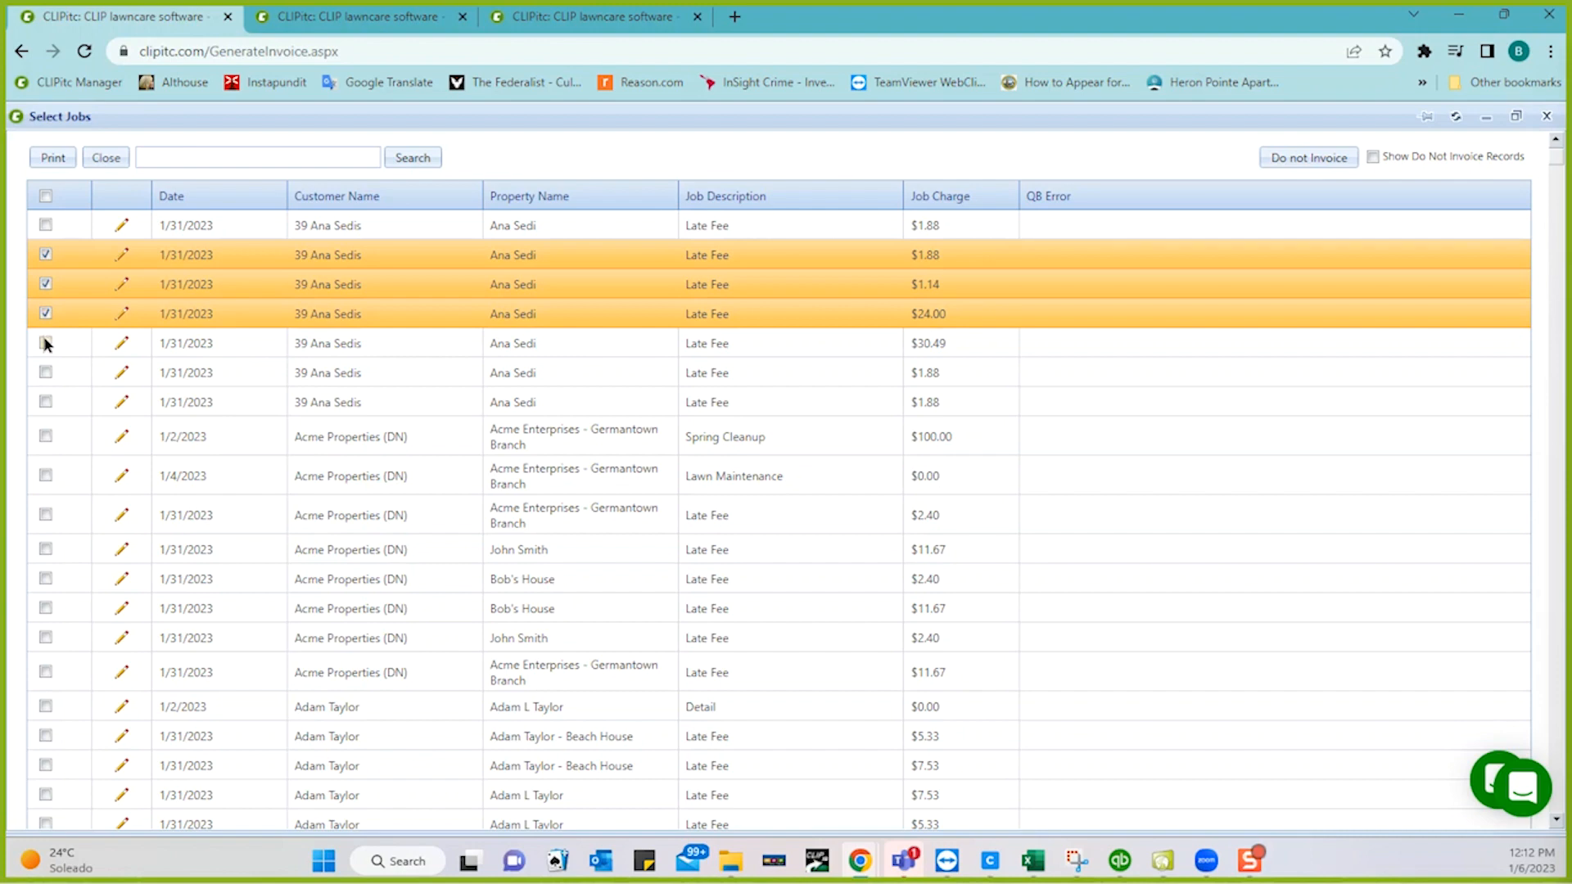
{"action": "left_click", "coordinate": [46, 343]}
{"action": "left_click", "coordinate": [45, 370]}
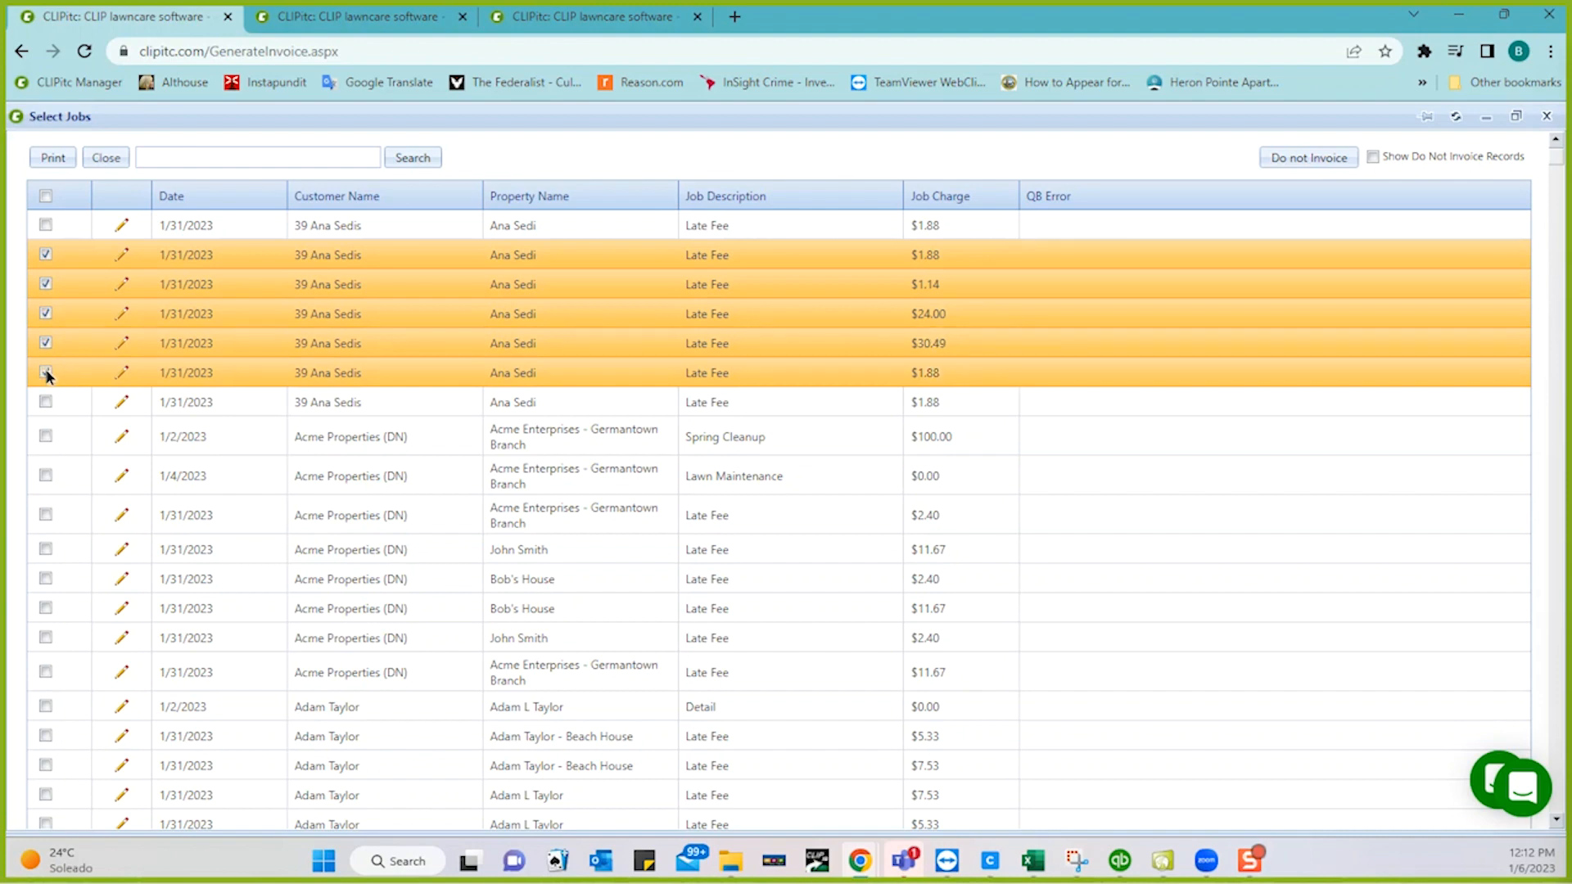
{"action": "left_click", "coordinate": [46, 404]}
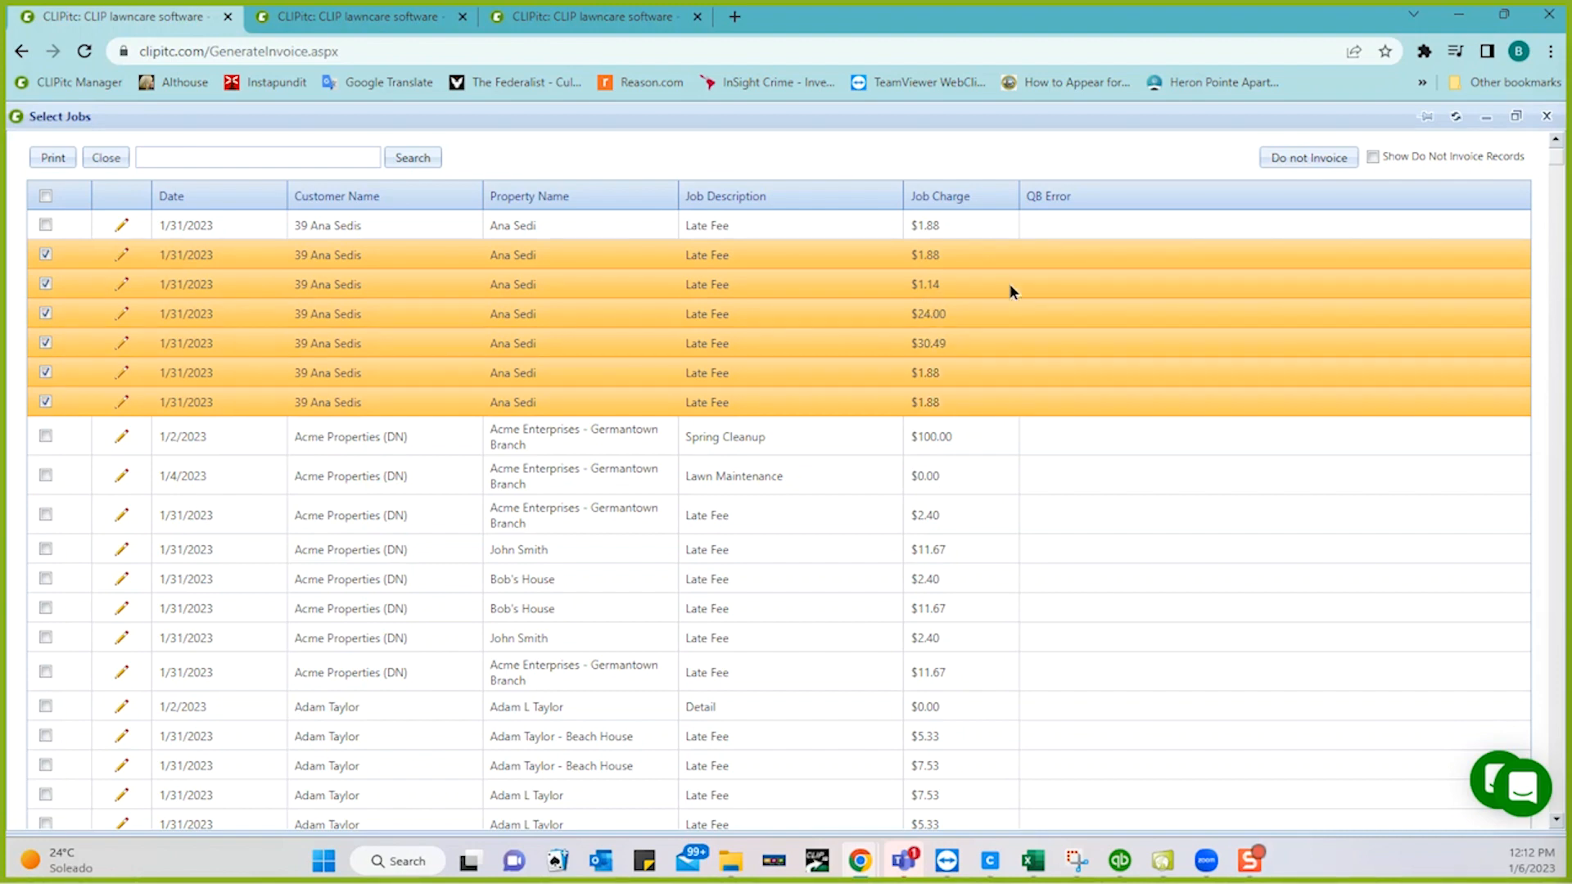
{"action": "left_click", "coordinate": [1285, 157]}
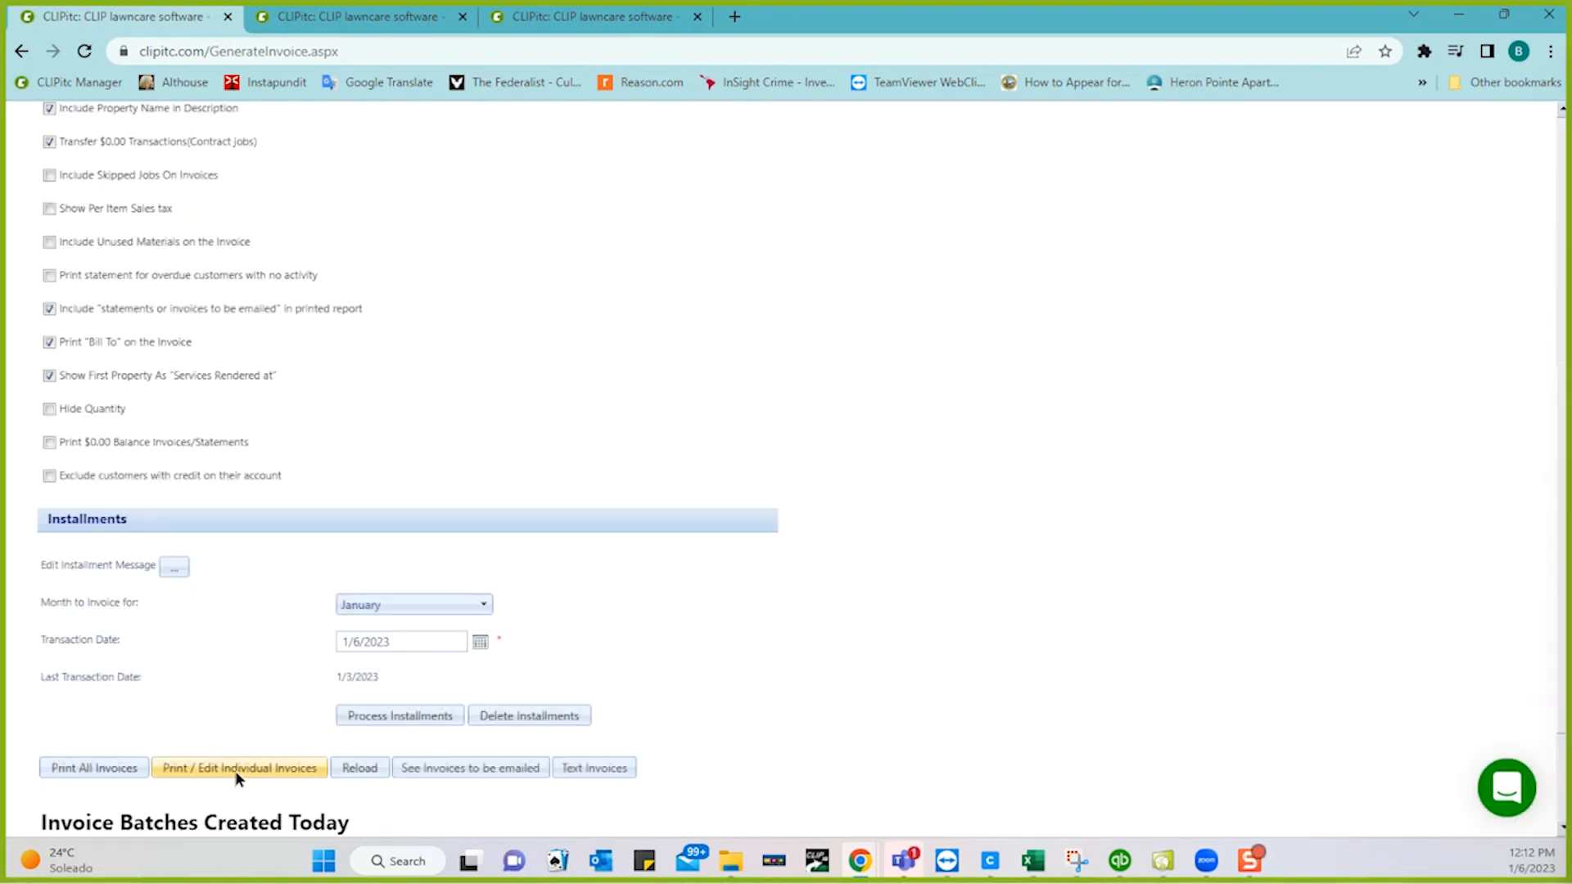
{"action": "left_click", "coordinate": [235, 770]}
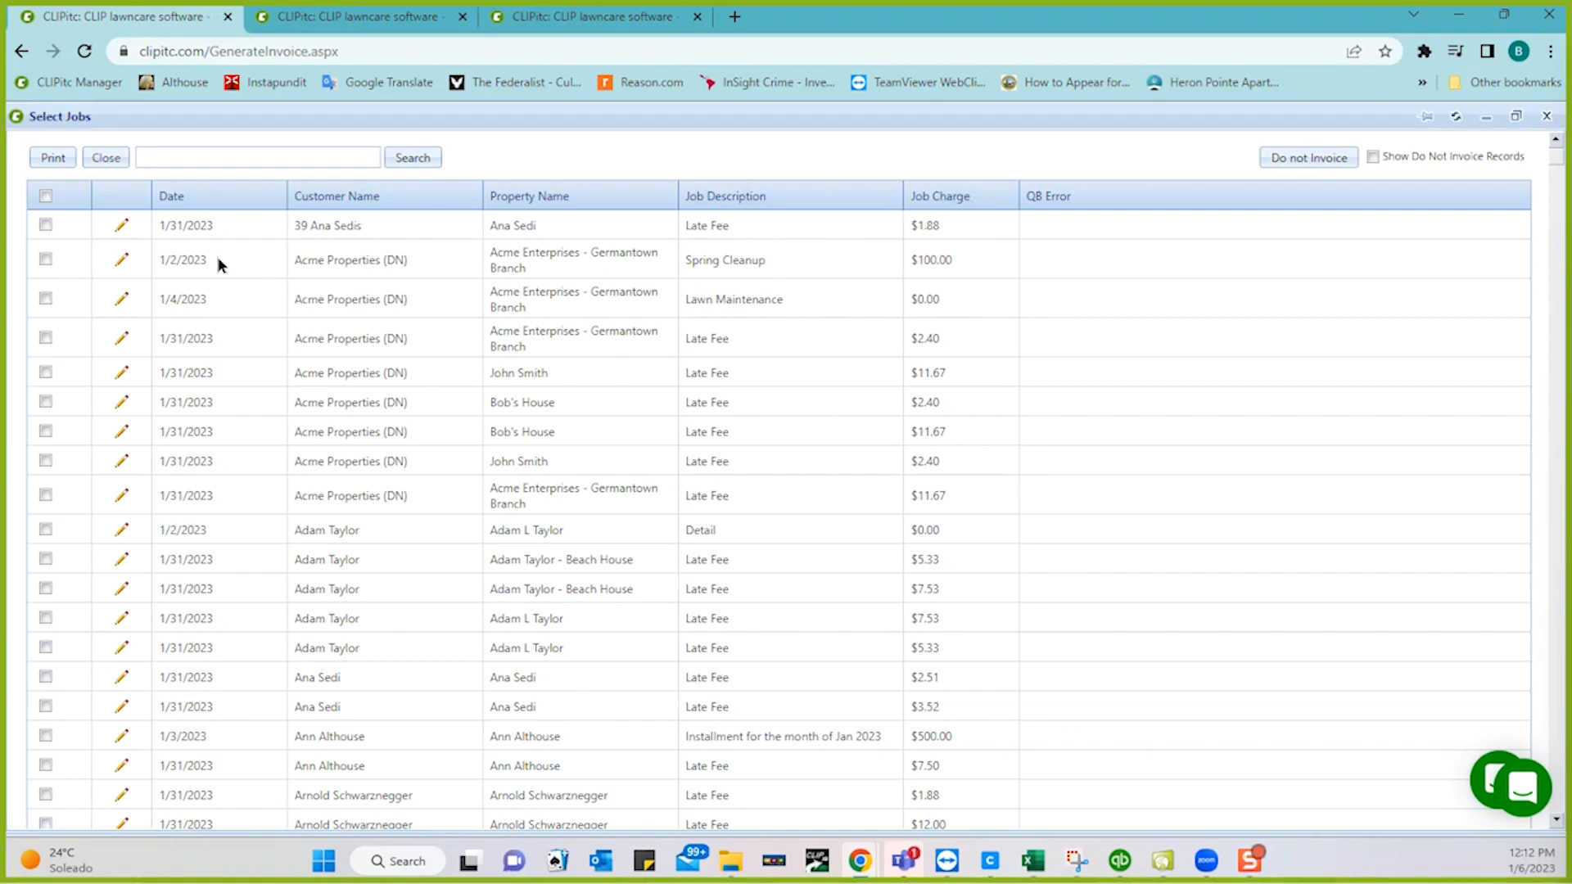
- Change the remaining late fee's job charge from $1.88 to $10.00 and close the job list
{"action": "left_click", "coordinate": [121, 226]}
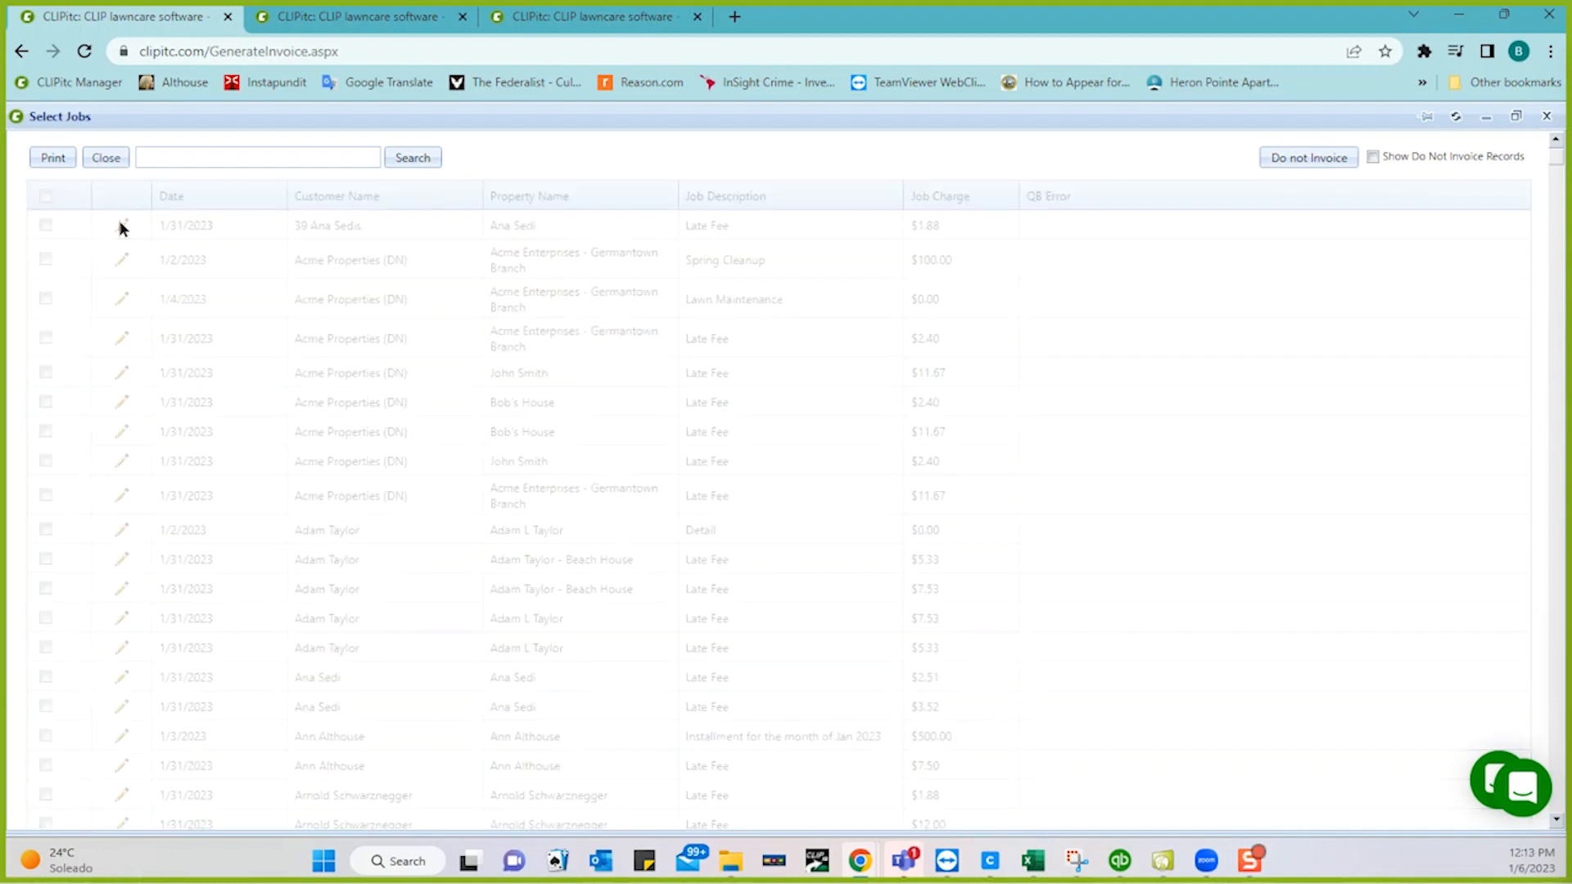
{"action": "double_click", "coordinate": [960, 226]}
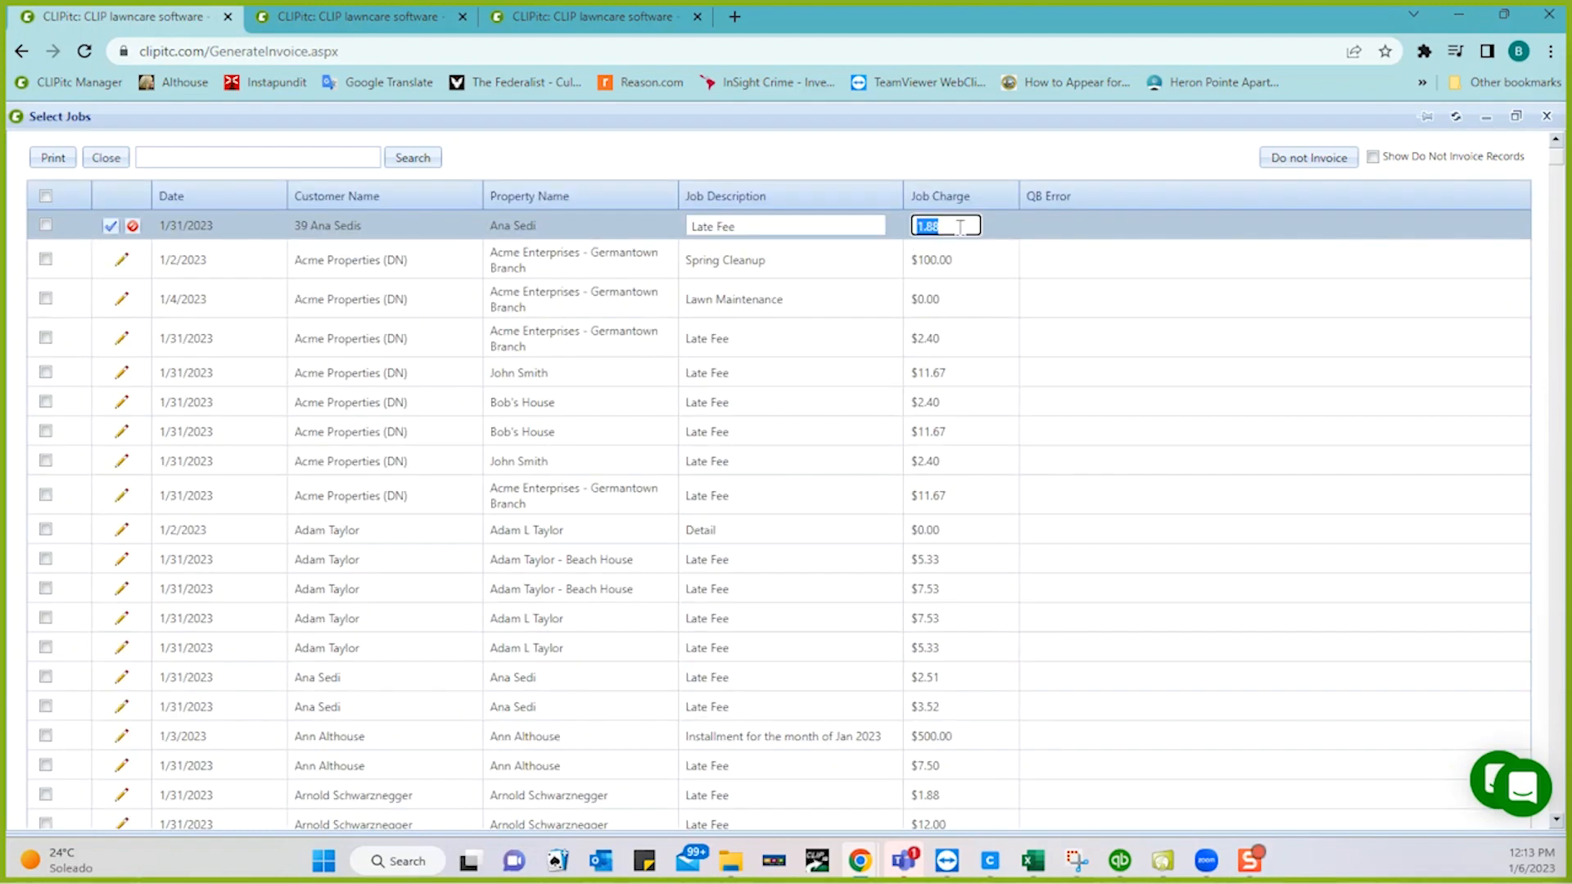
{"action": "type", "text": "10.00"}
{"action": "left_click", "coordinate": [110, 226]}
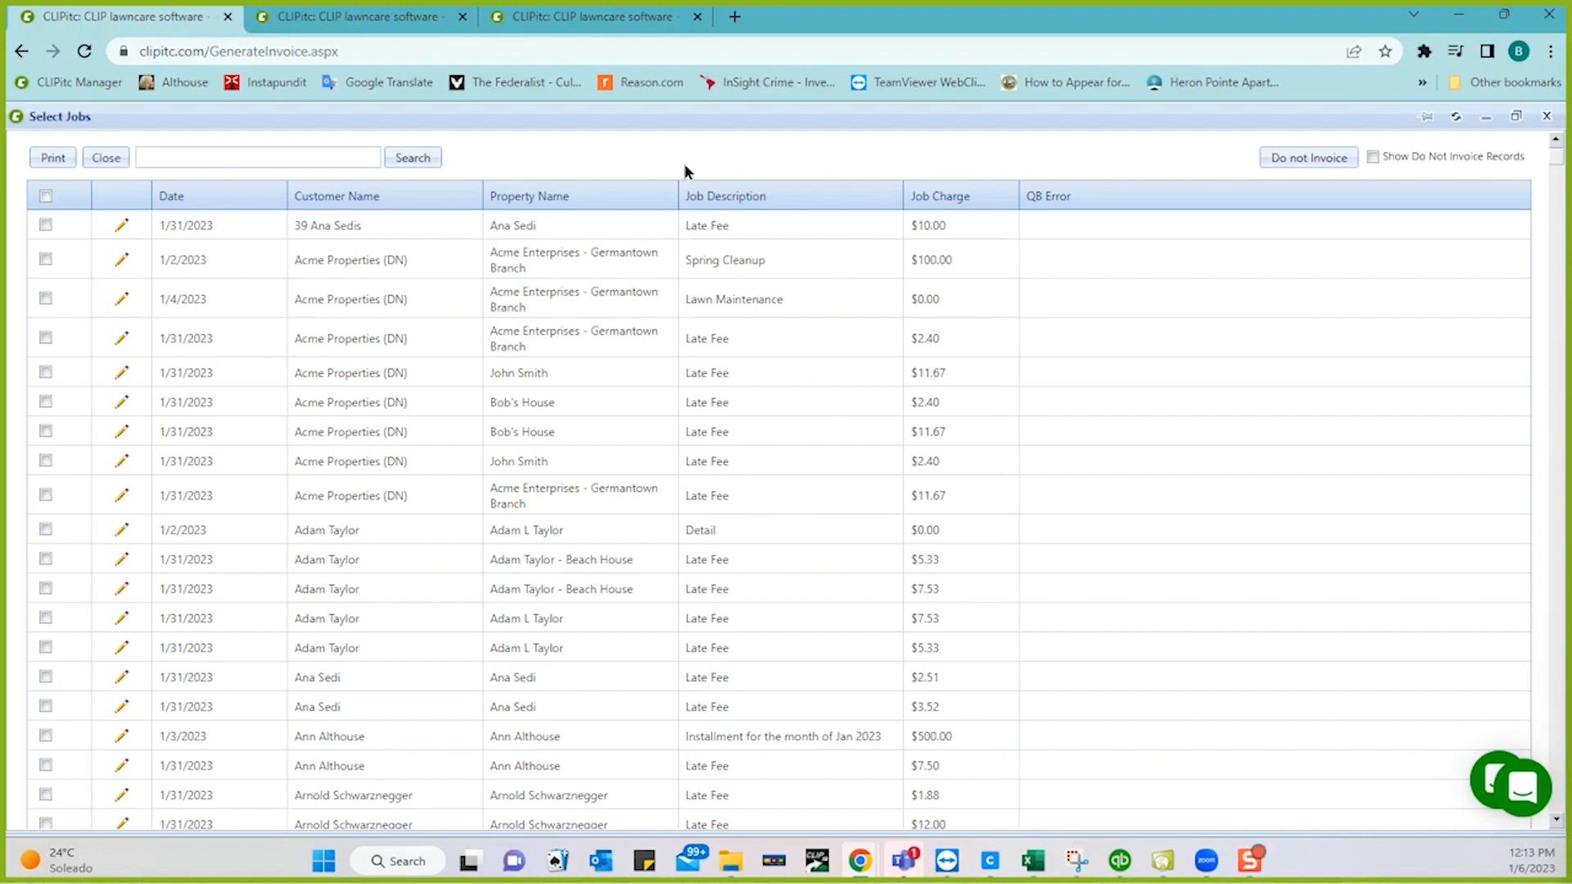
{"action": "left_click", "coordinate": [112, 160]}
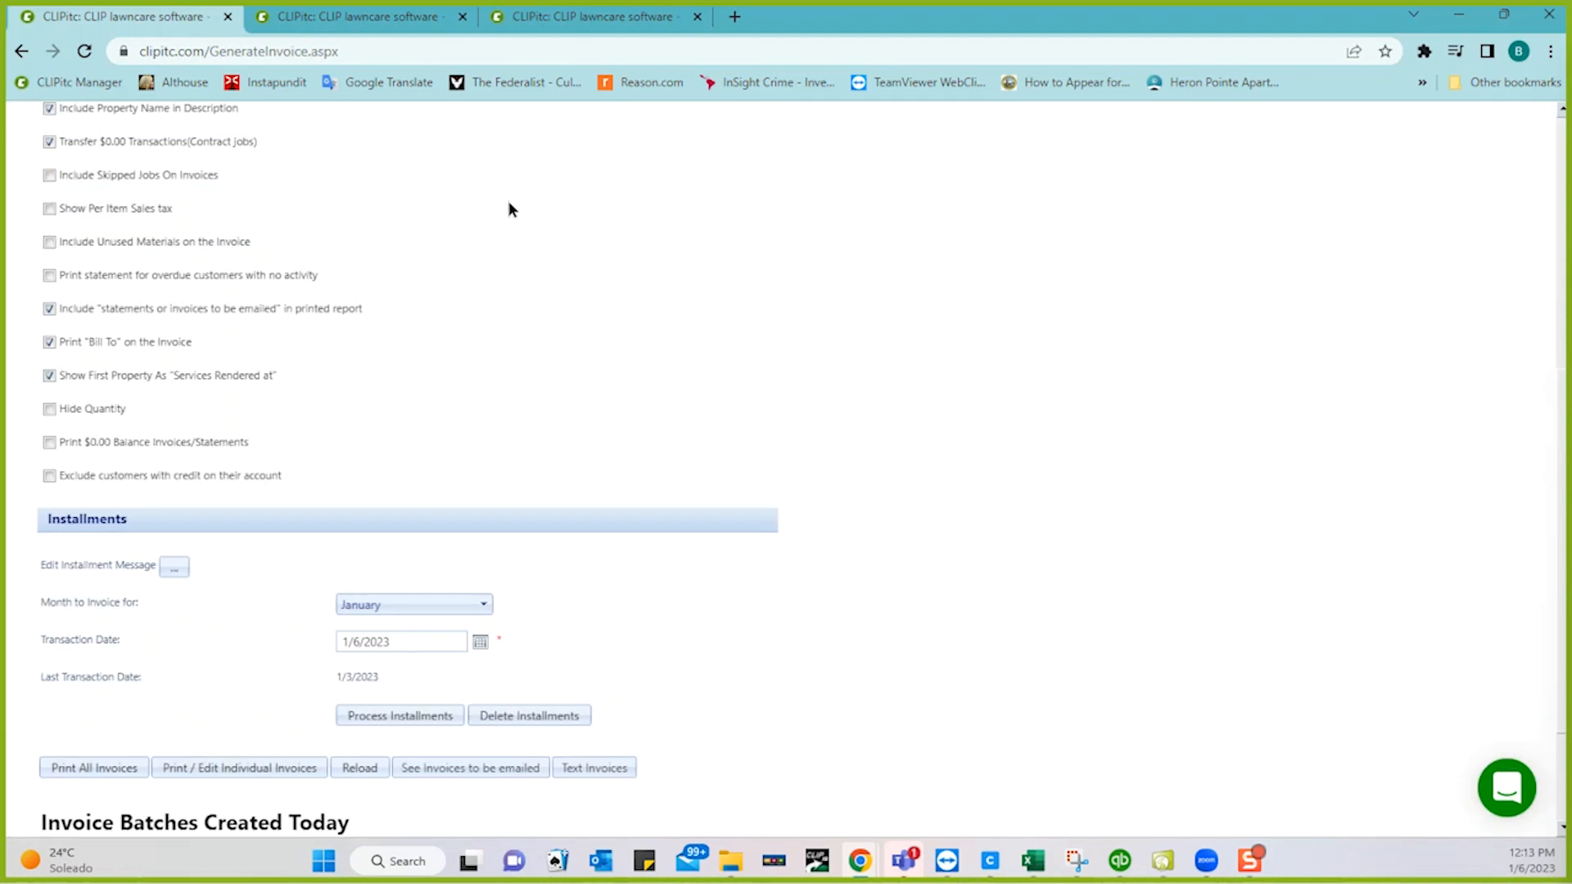
- Go to Invoice > More > Late Fee and review the 1531 charges entered today
{"action": "scroll", "coordinate": [508, 210], "scroll_direction": "up", "scroll_amount": 3}
{"action": "scroll", "coordinate": [509, 210], "scroll_direction": "up", "scroll_amount": 3}
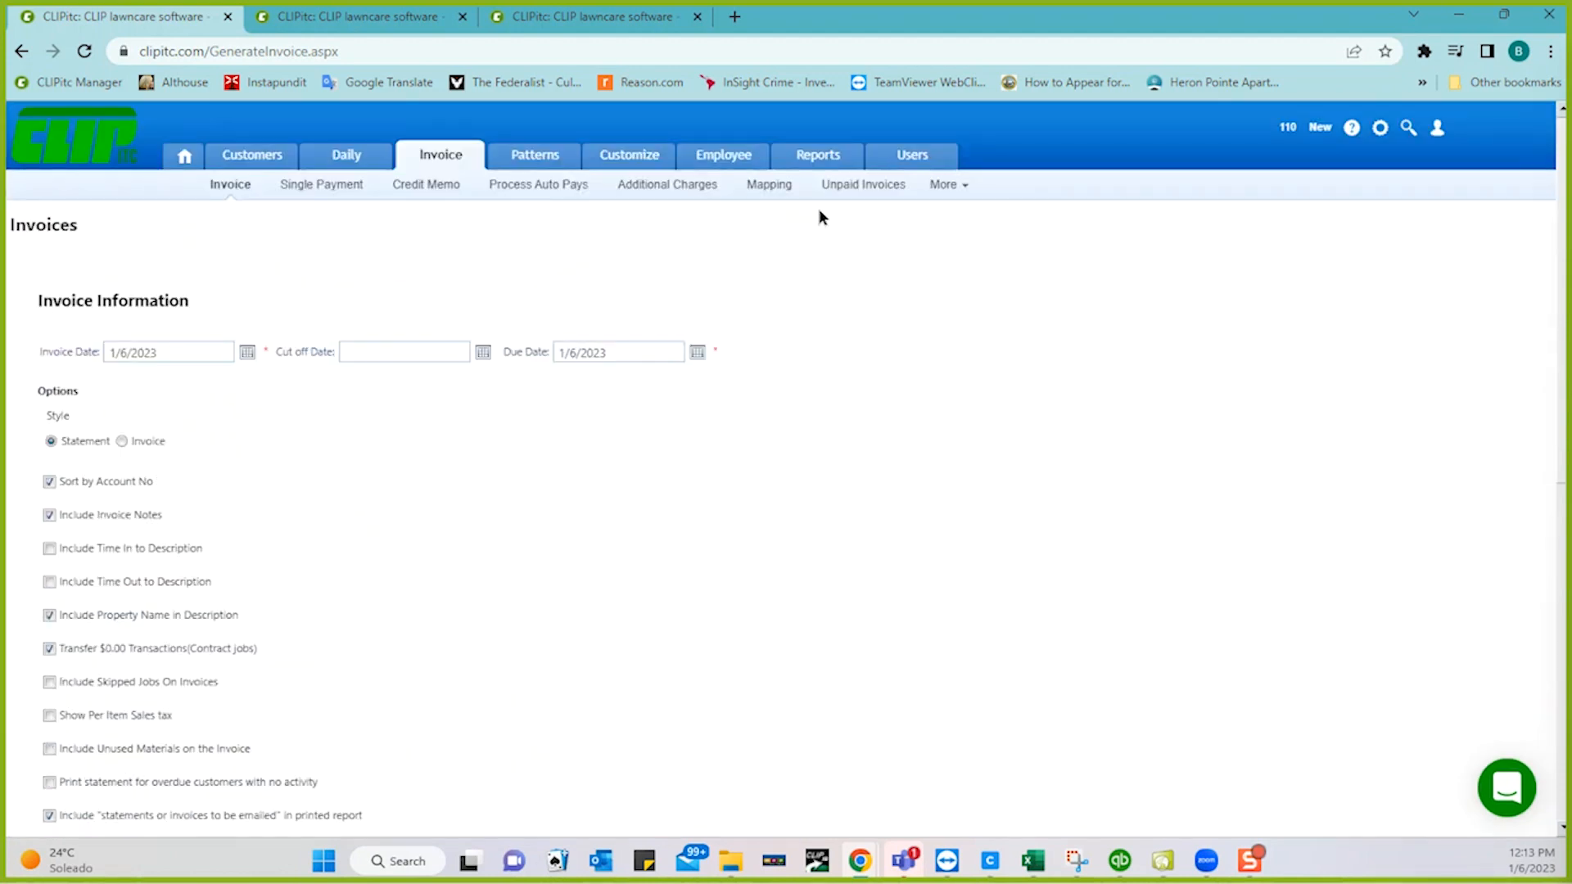
{"action": "left_click", "coordinate": [933, 186]}
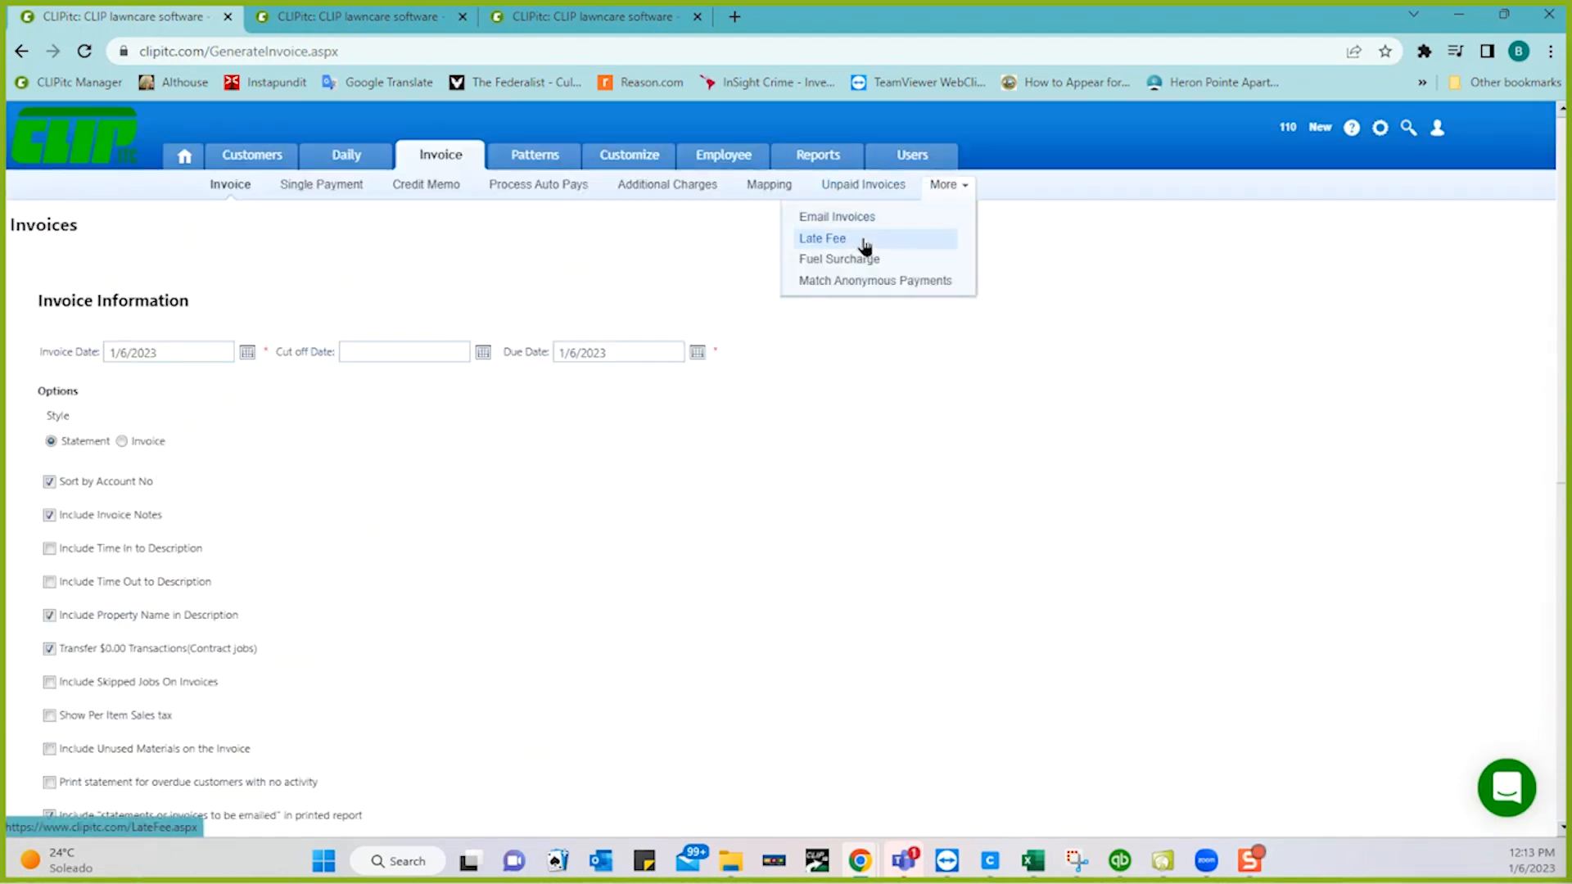
{"action": "left_click", "coordinate": [865, 242]}
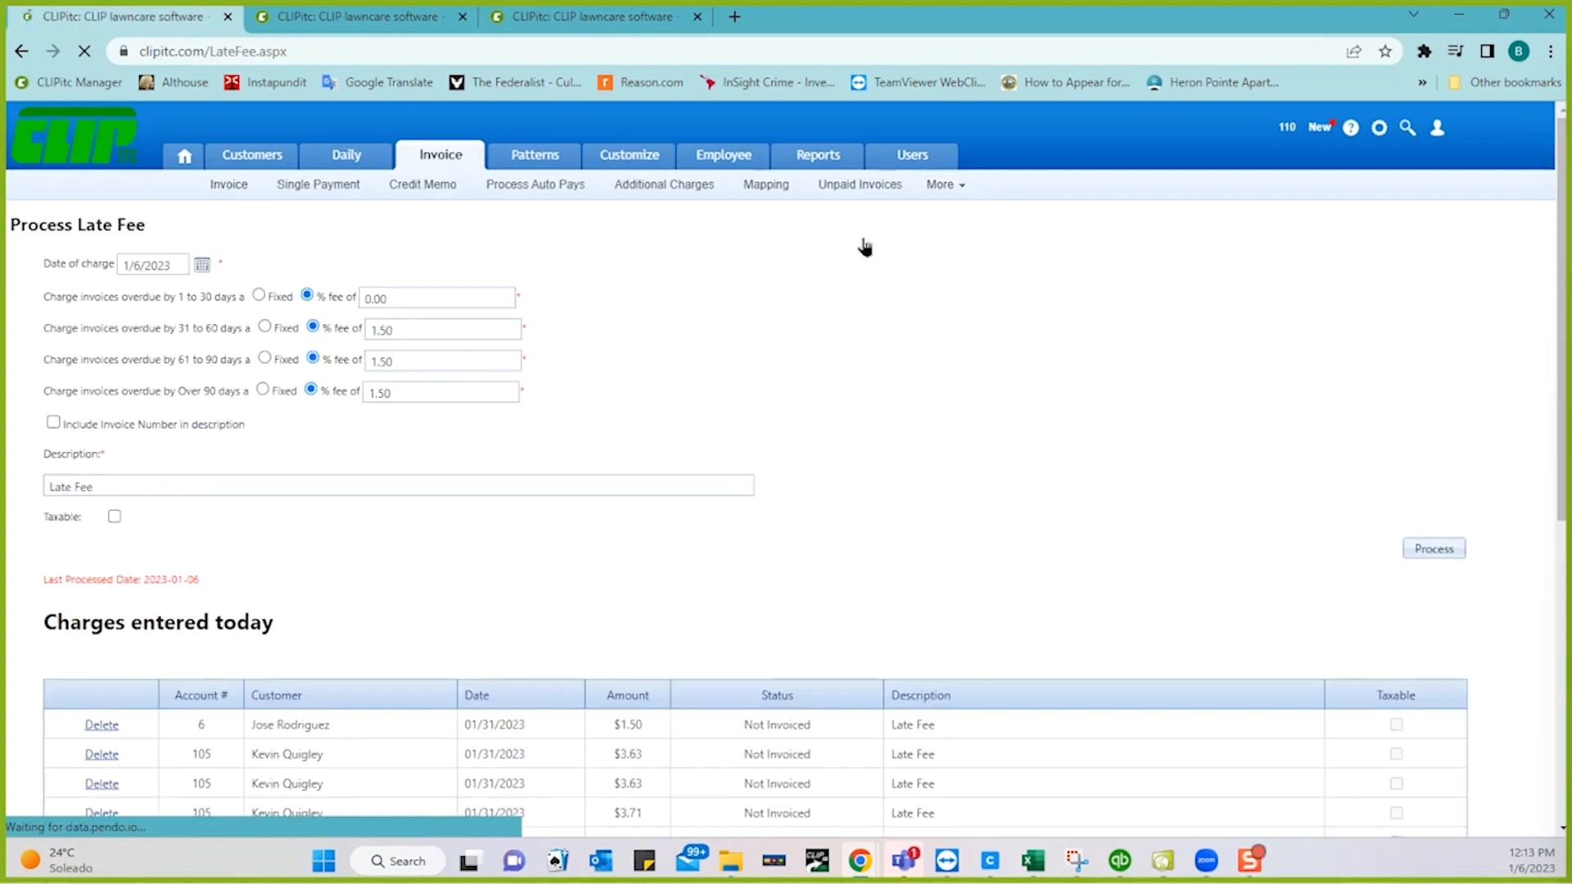
{"action": "scroll", "coordinate": [940, 463], "scroll_direction": "down", "scroll_amount": 7}
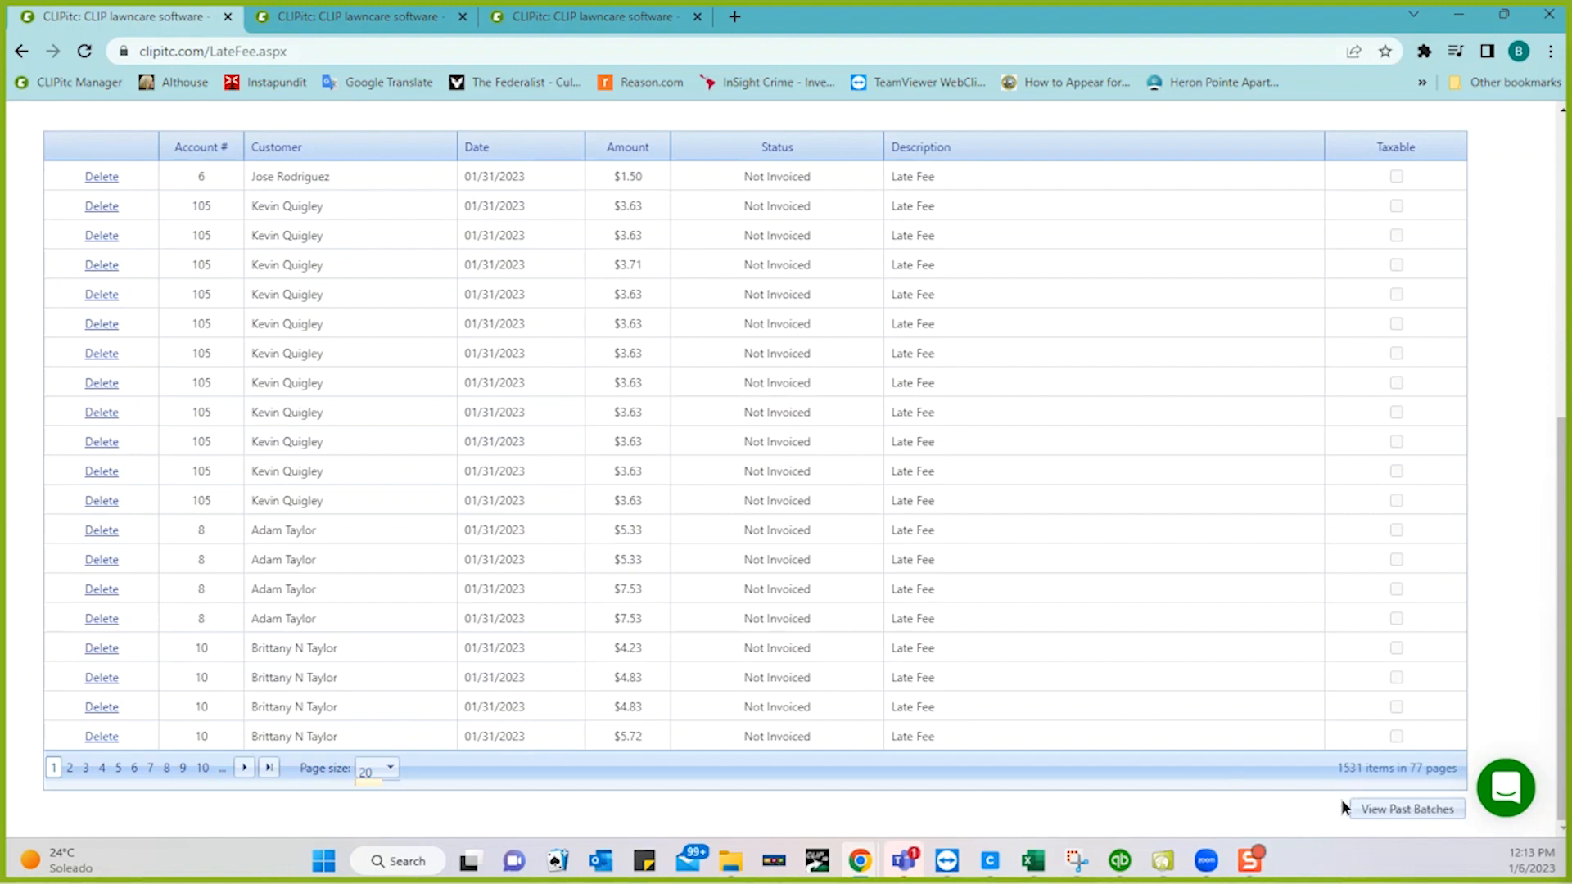
- Delete the 01/06/2023 past batch's uninvoiced charges and return to the Late Fee page
{"action": "left_click", "coordinate": [1394, 810]}
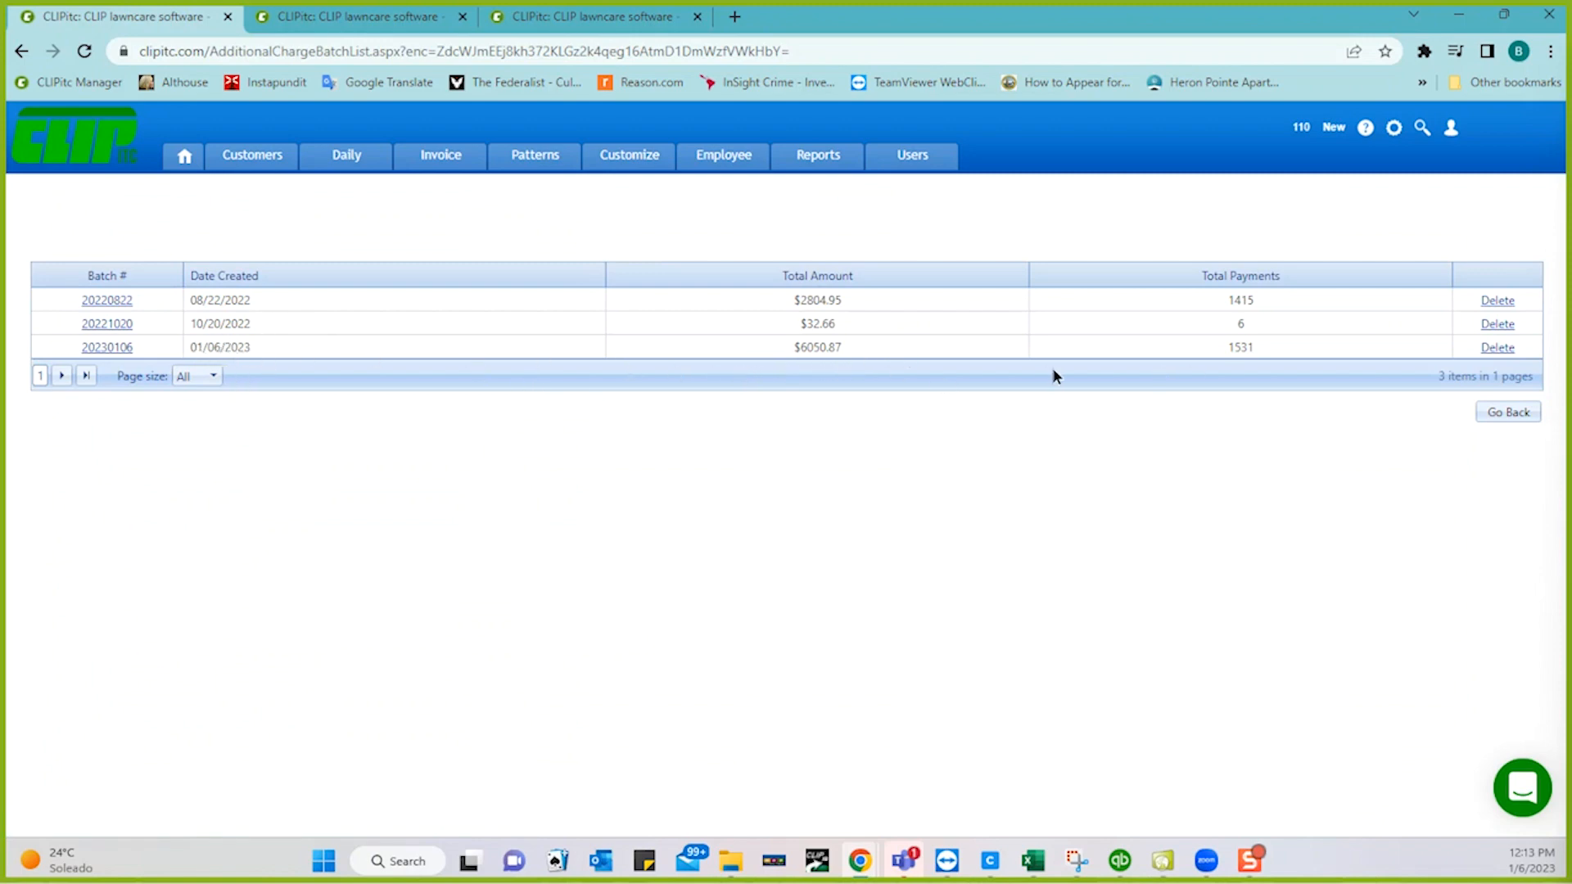
{"action": "left_click", "coordinate": [1498, 345]}
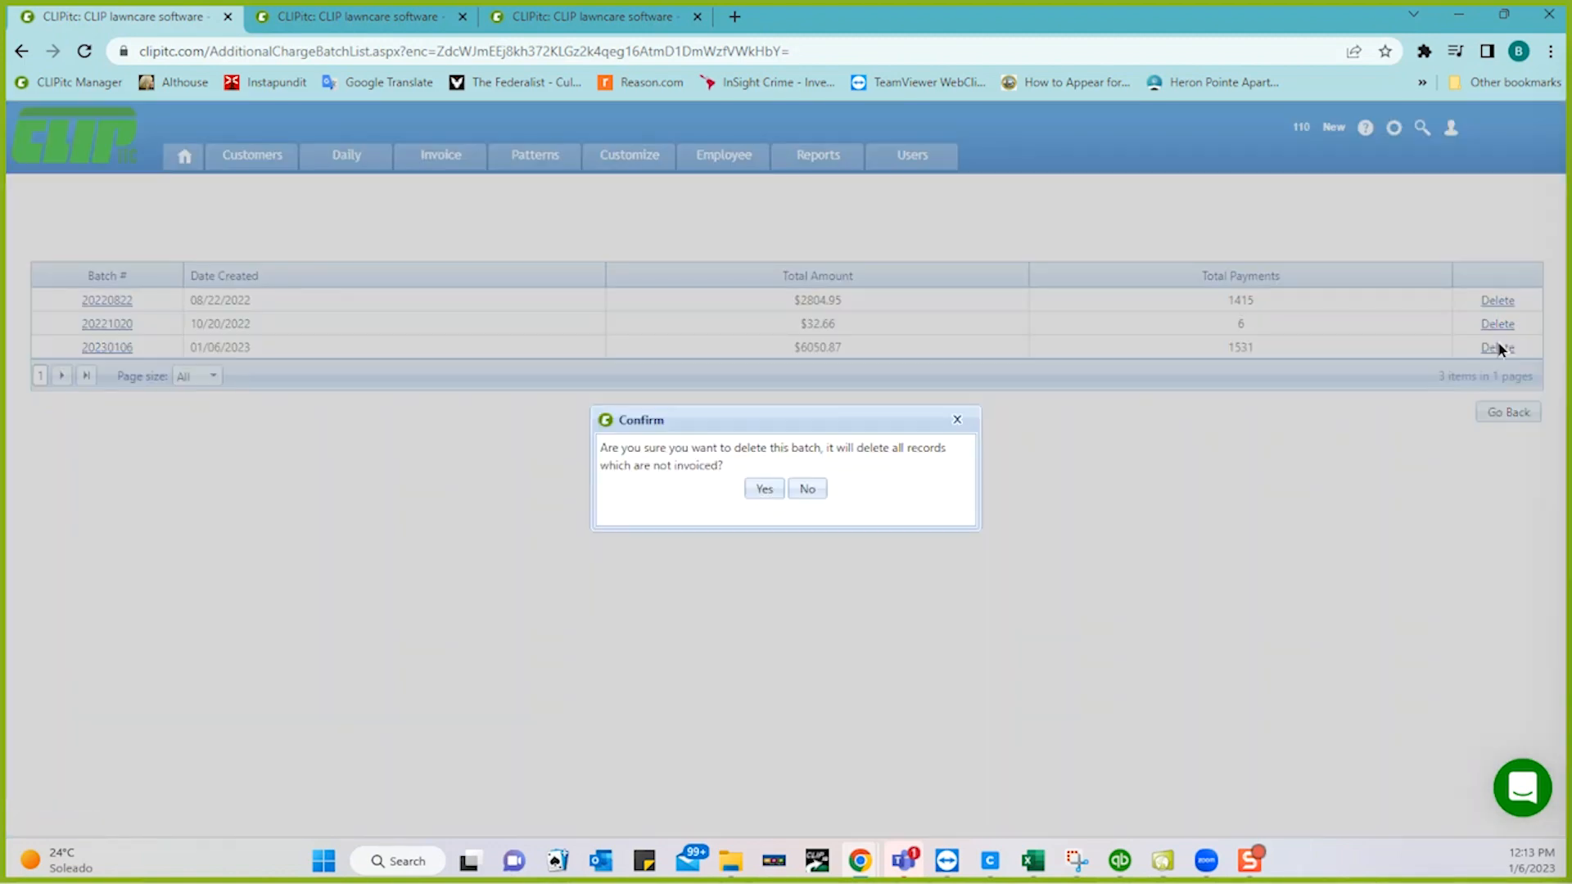
{"action": "left_click", "coordinate": [763, 488]}
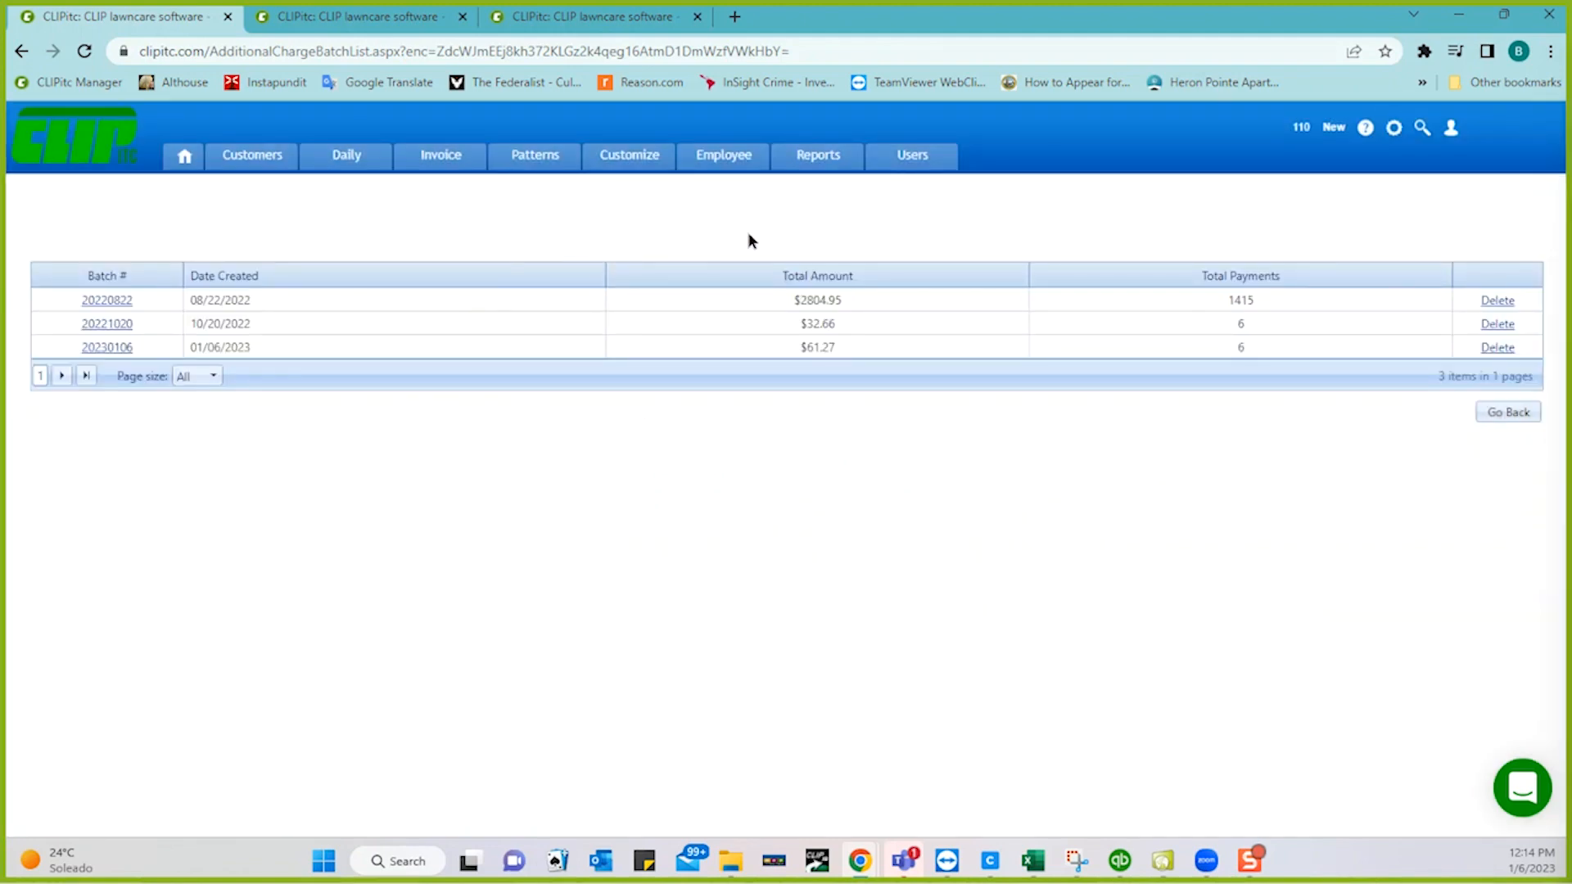
{"action": "mouse_move", "coordinate": [414, 156]}
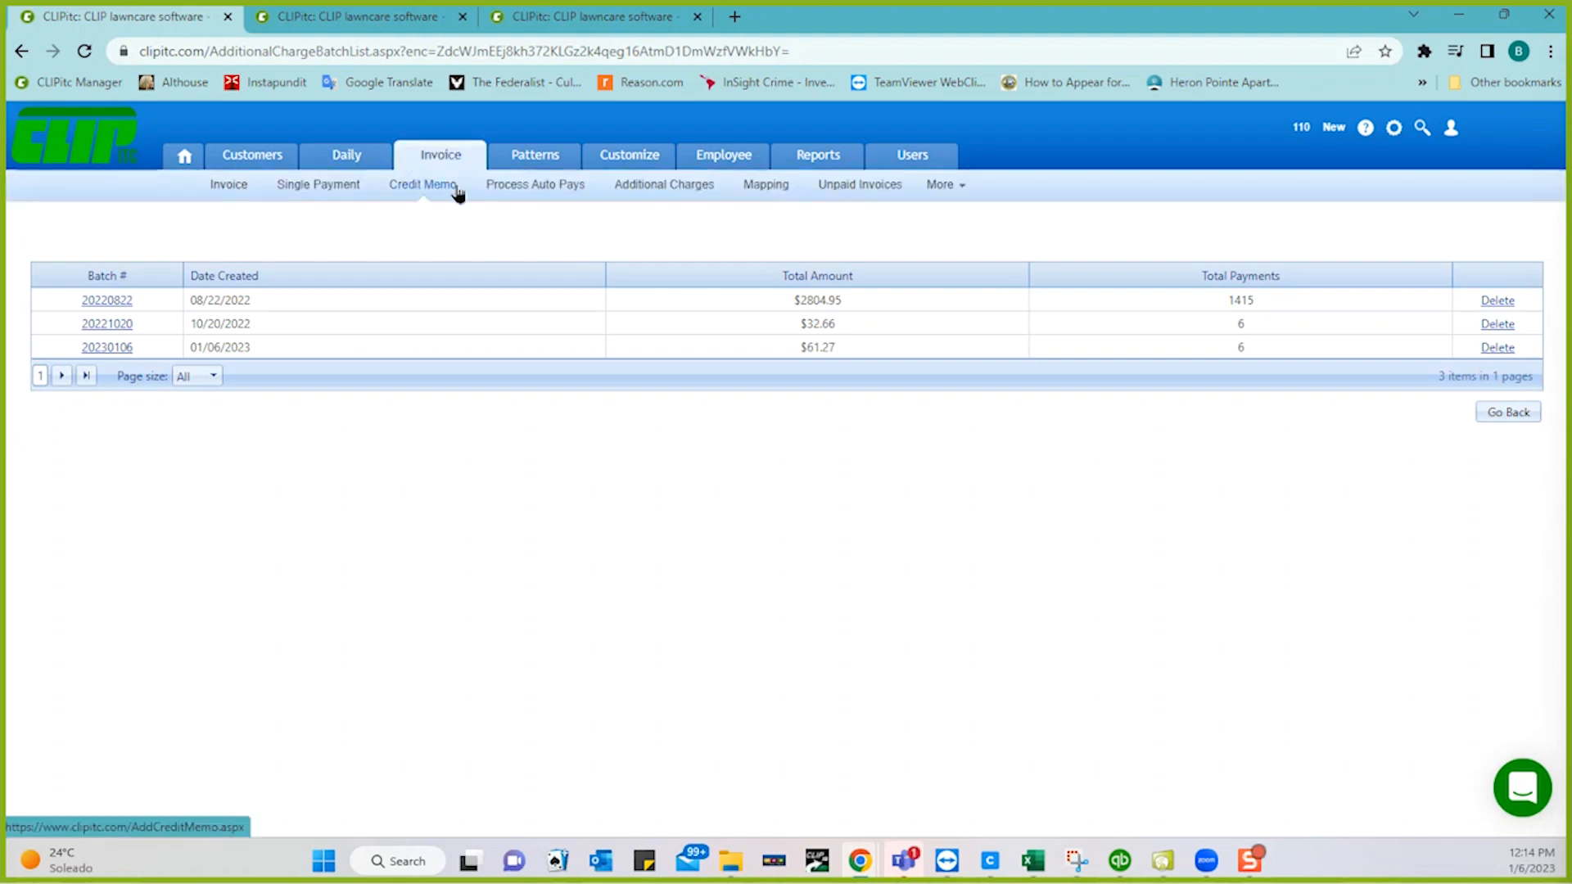
{"action": "mouse_move", "coordinate": [945, 188]}
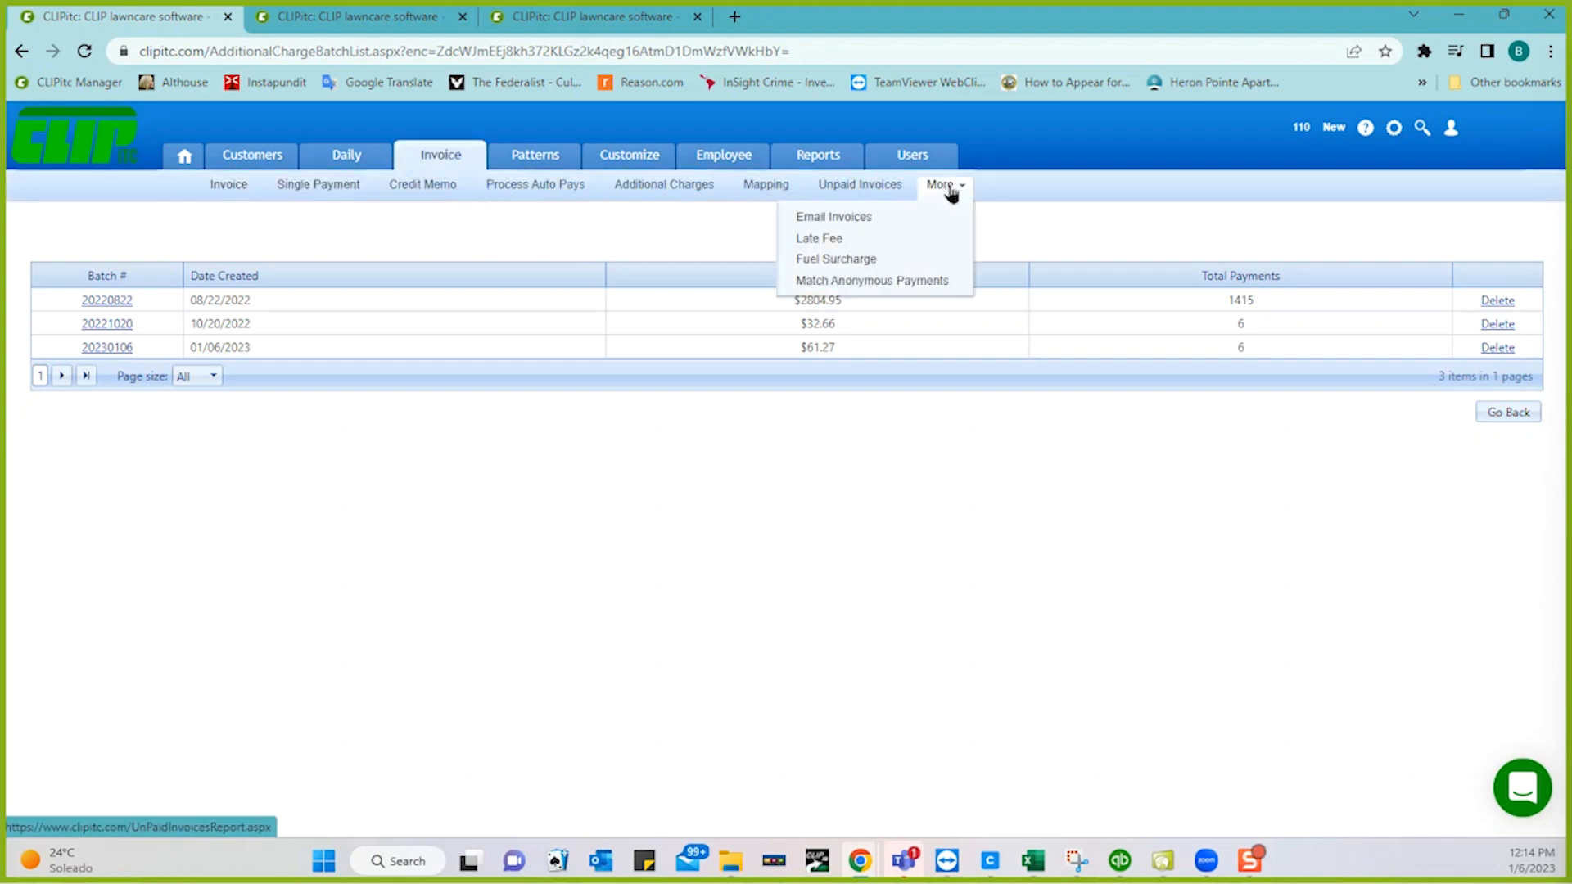
{"action": "left_click", "coordinate": [900, 239]}
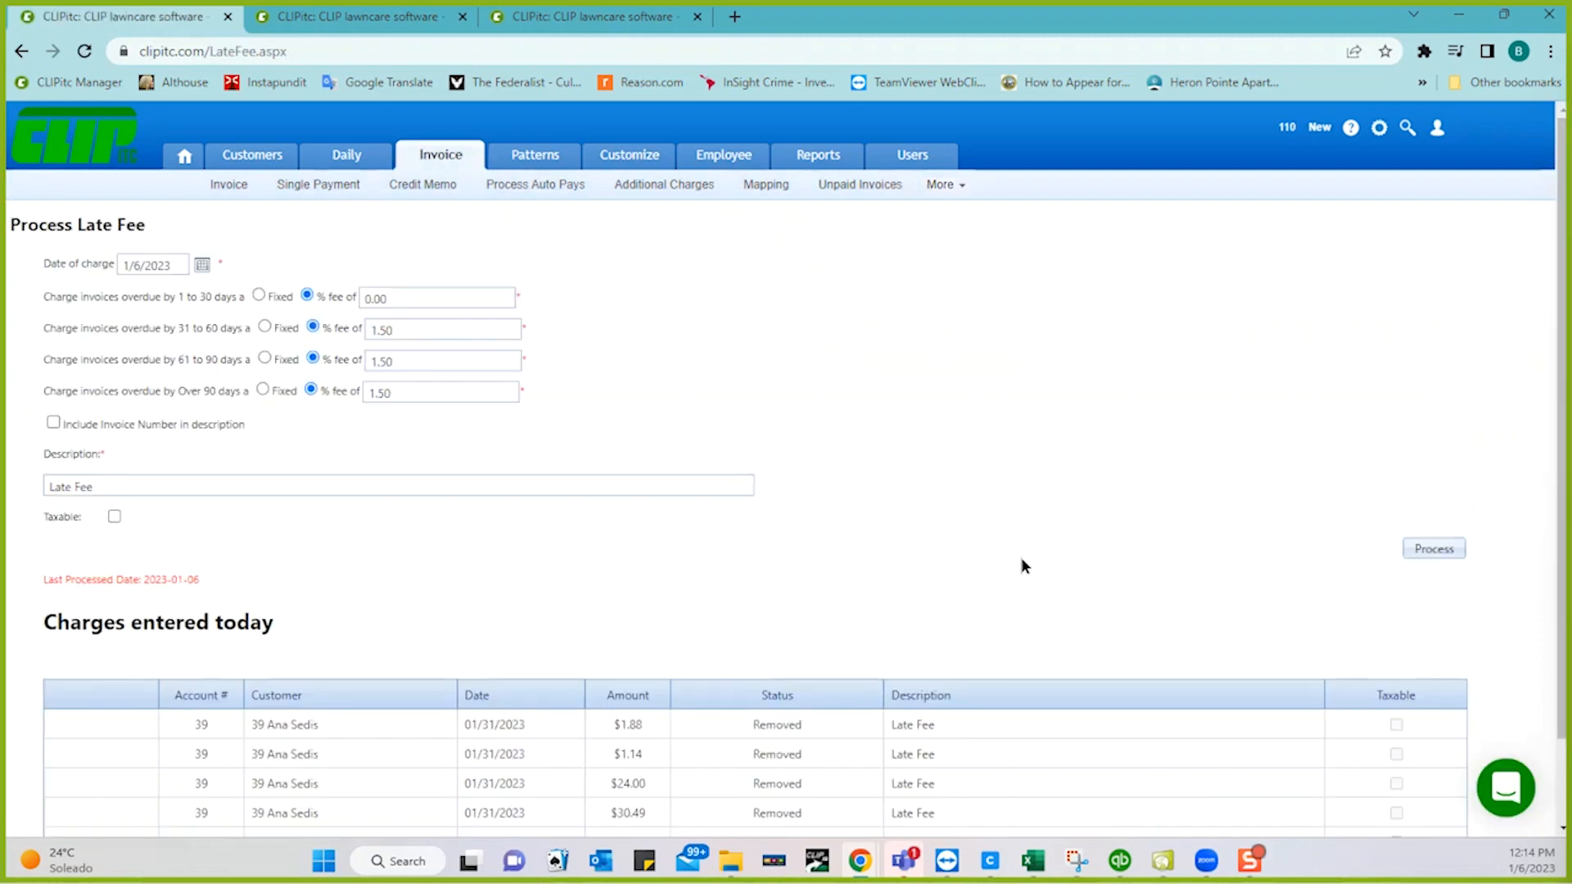
{"action": "scroll", "coordinate": [1020, 557], "scroll_direction": "down", "scroll_amount": 1}
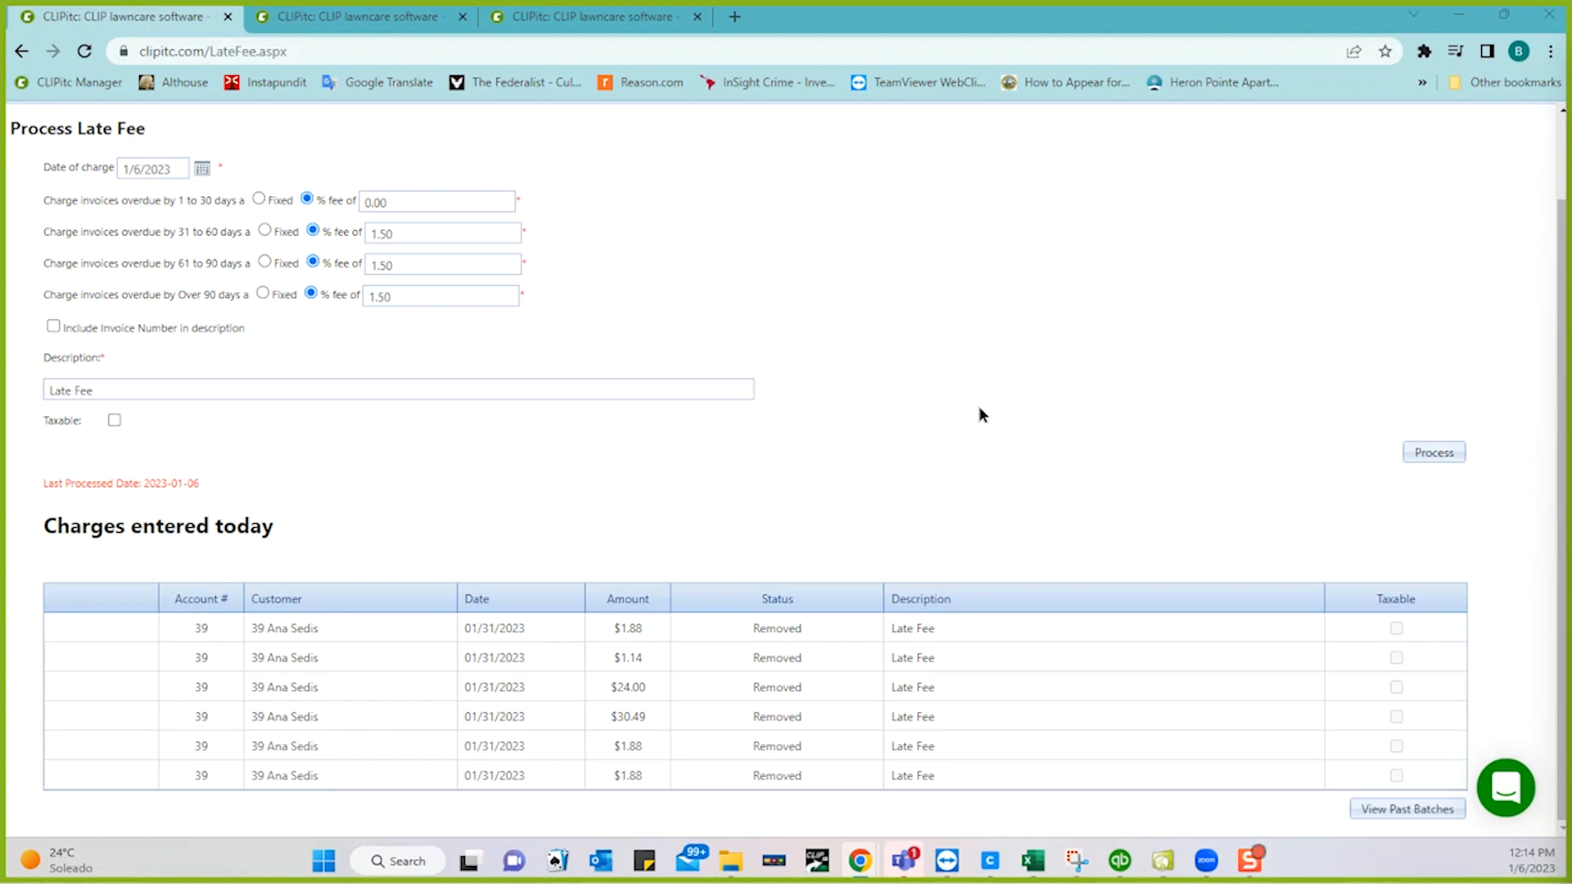
{"action": "scroll", "coordinate": [979, 408], "scroll_direction": "up", "scroll_amount": 1}
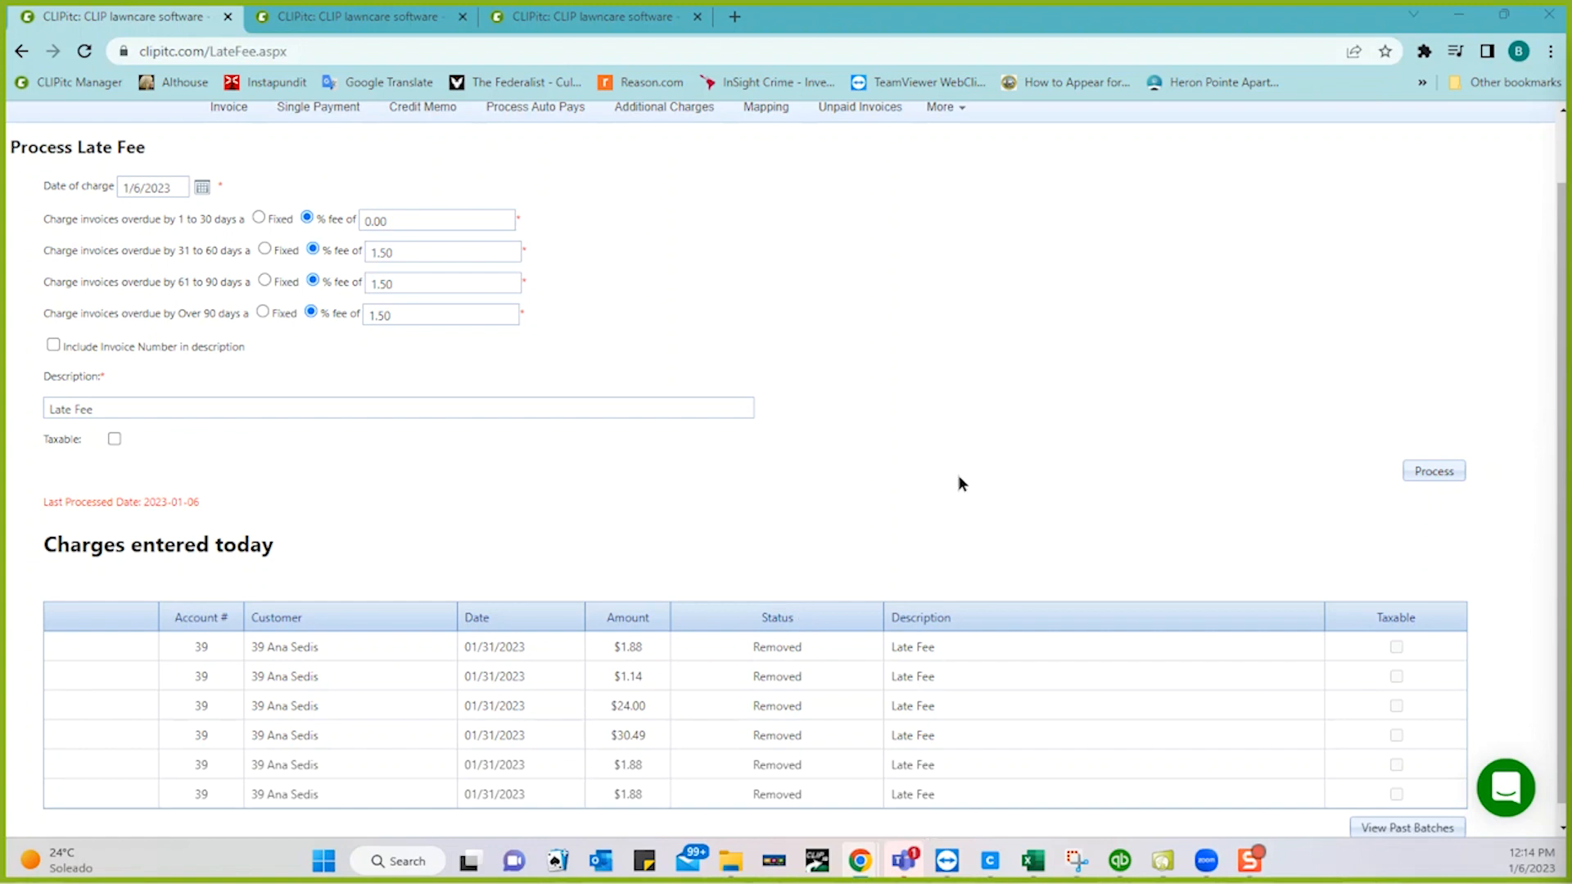
{"action": "scroll", "coordinate": [958, 476], "scroll_direction": "up", "scroll_amount": 1}
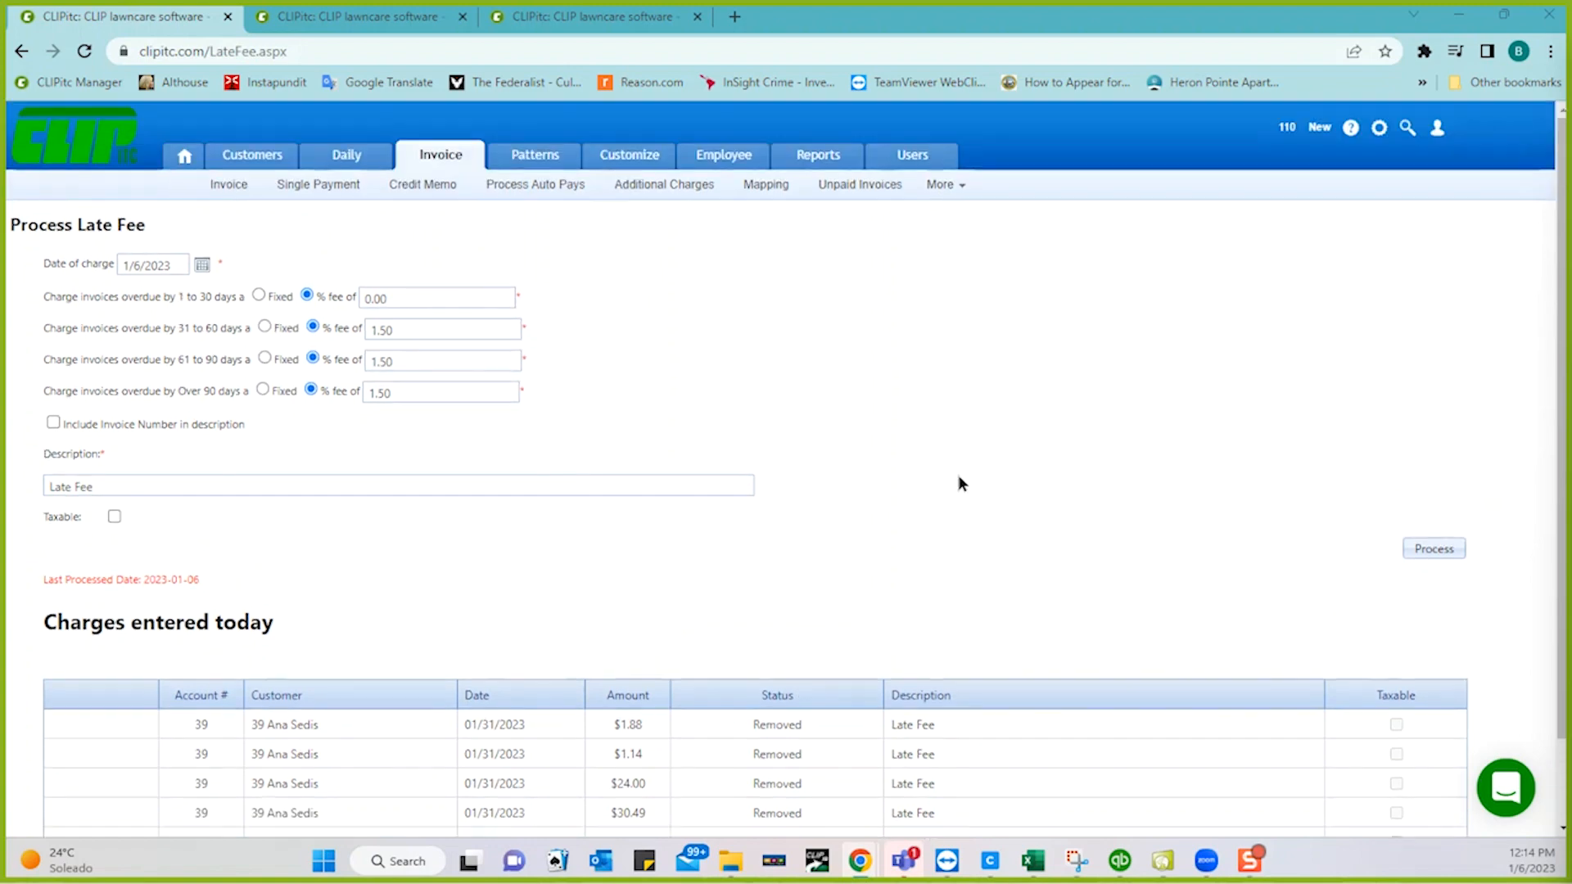
- Open the Fuel Surcharge page and set its history date to 01/31/2023
{"action": "left_click", "coordinate": [940, 185]}
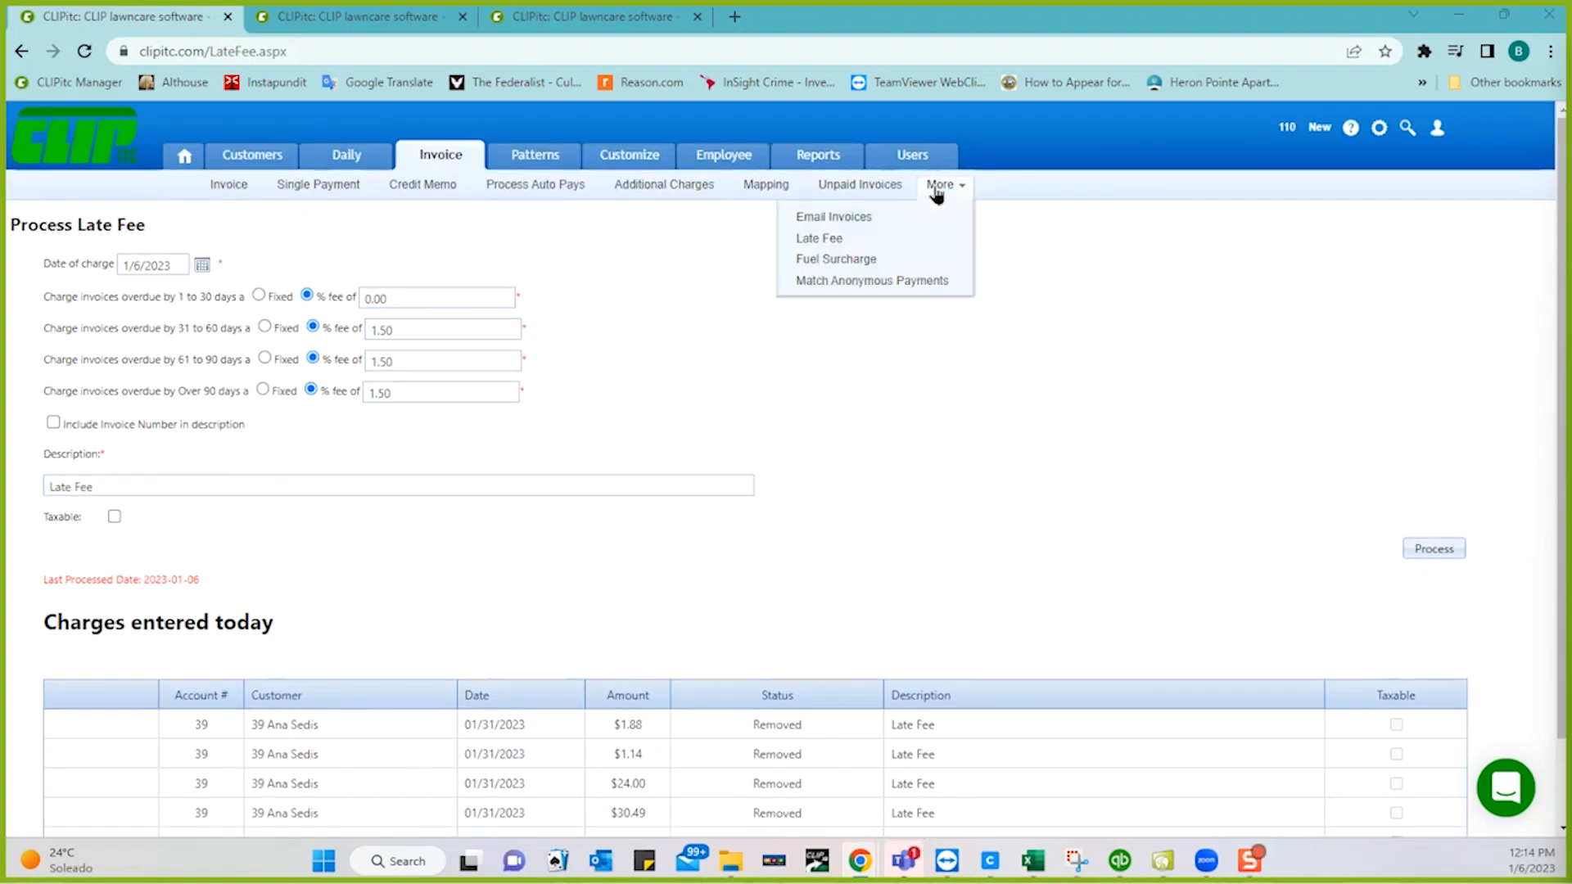
{"action": "left_click", "coordinate": [852, 262]}
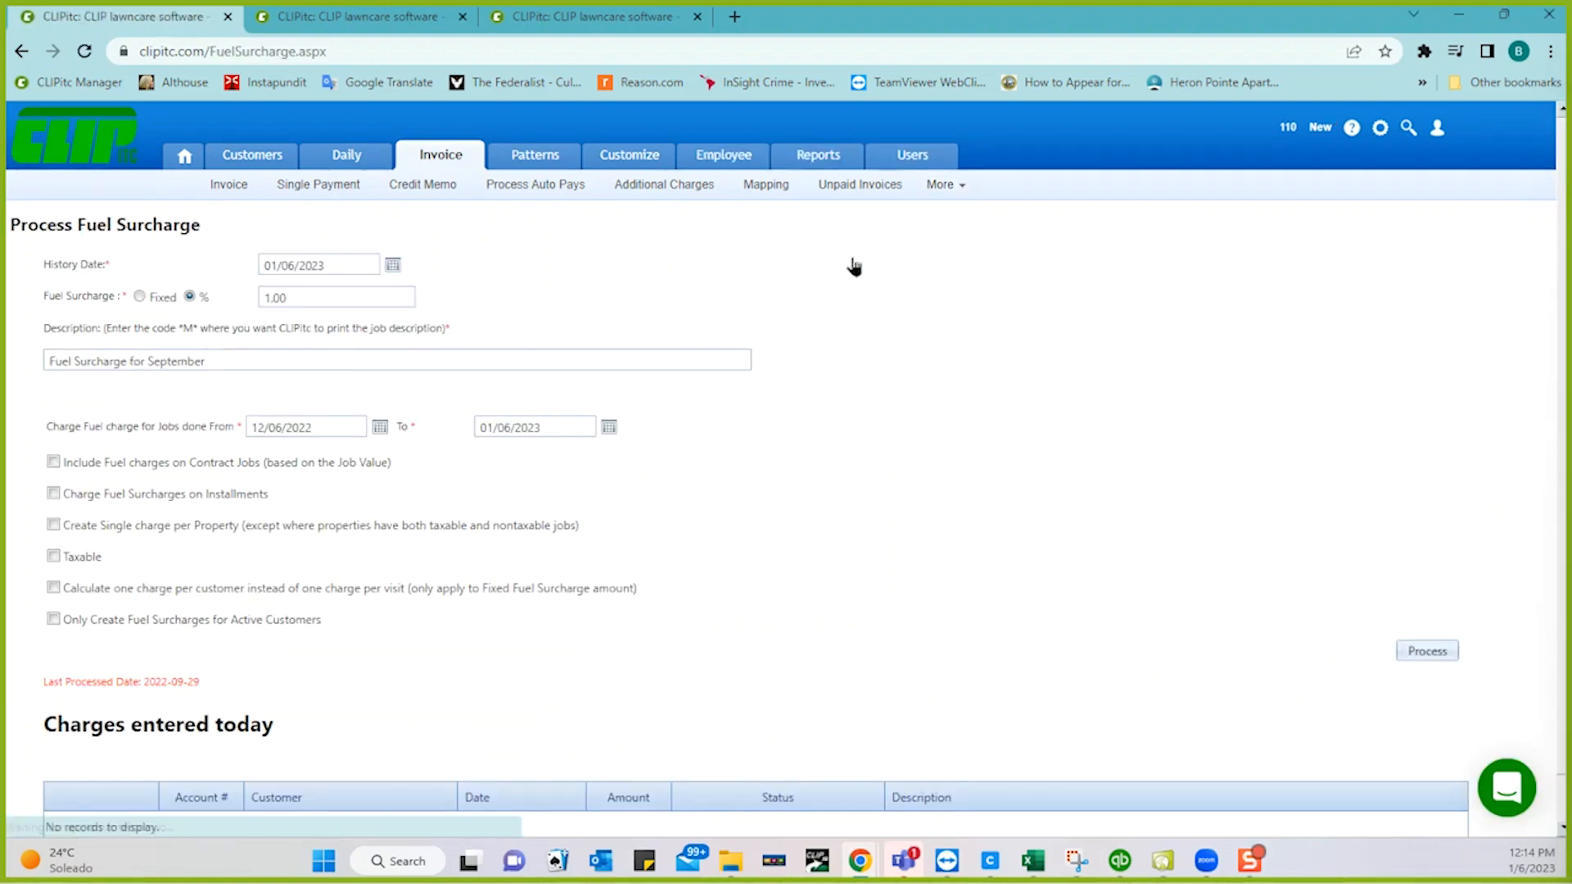
{"action": "left_click", "coordinate": [394, 266]}
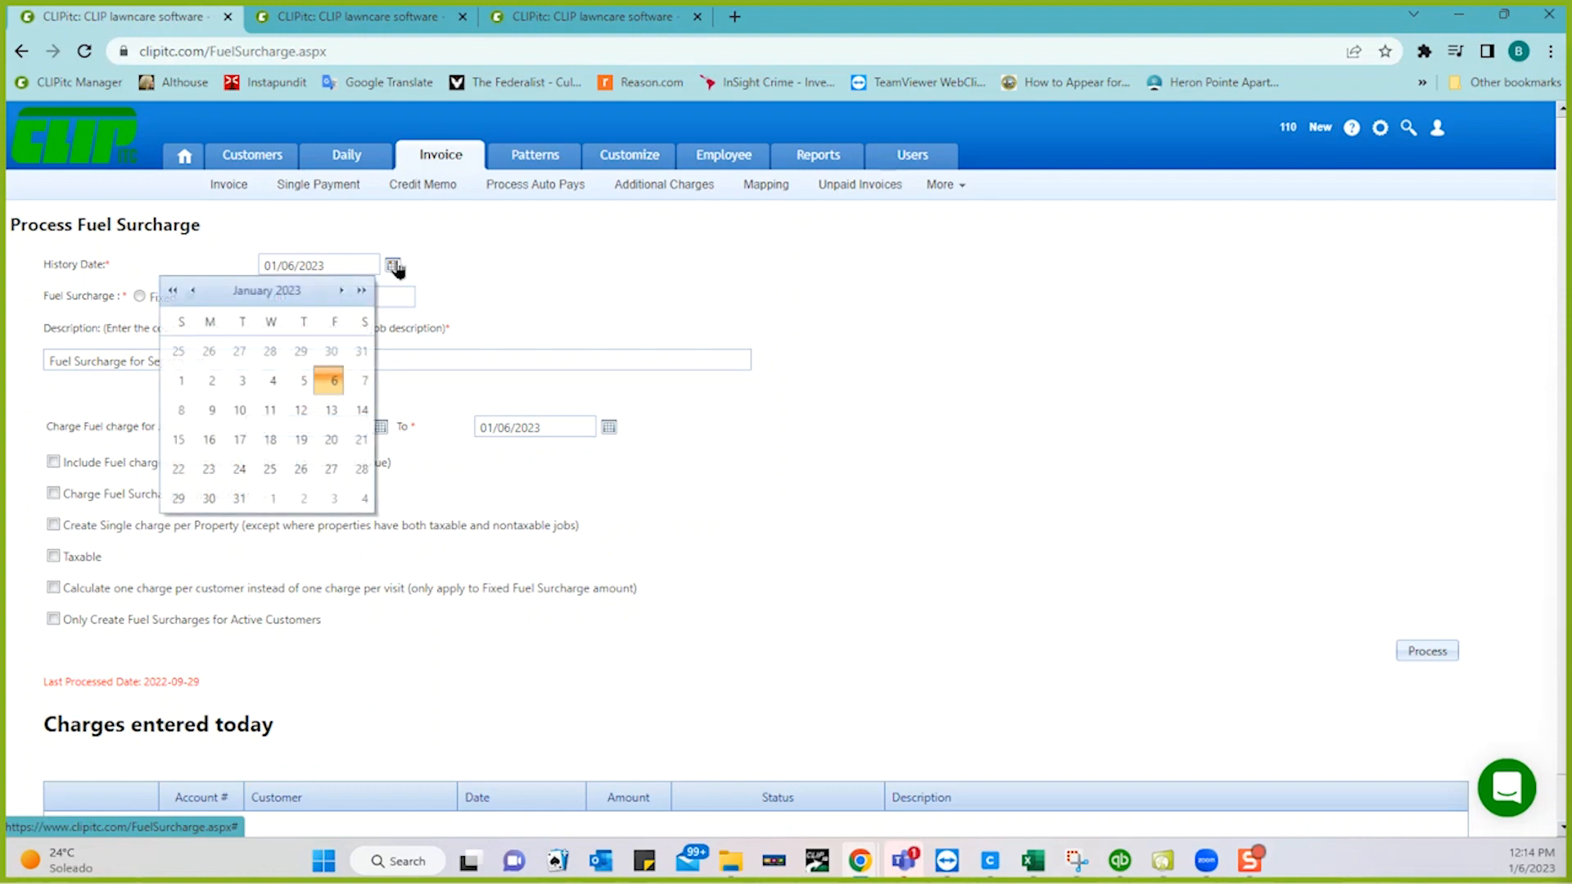
{"action": "left_click", "coordinate": [239, 499]}
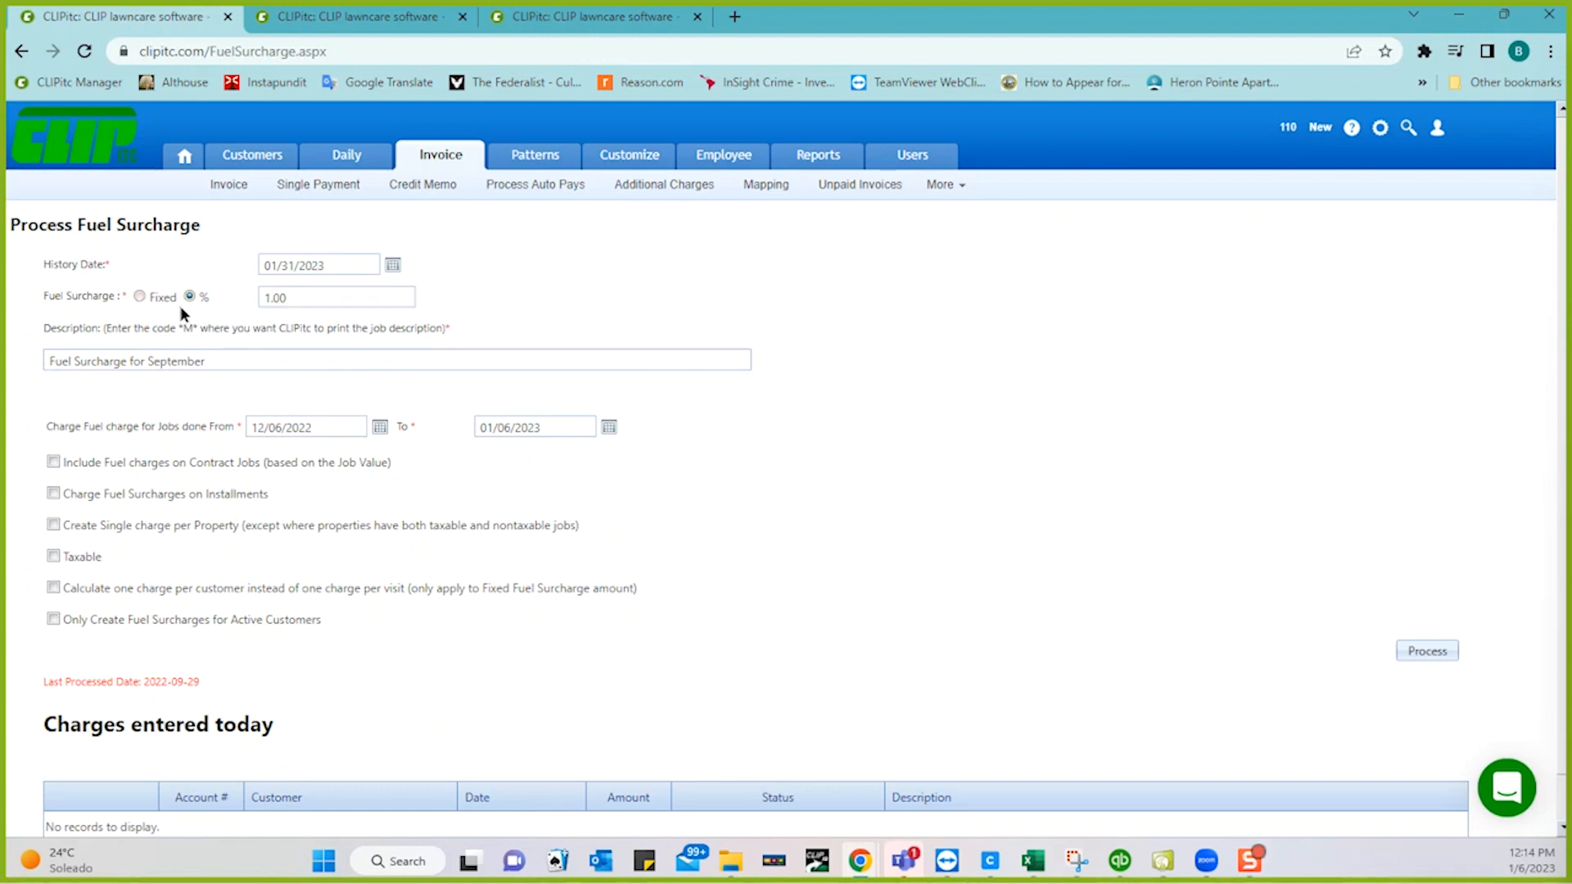
- Make the fuel surcharge a fixed amount of 8.00
{"action": "left_click", "coordinate": [137, 296]}
{"action": "left_click", "coordinate": [336, 296]}
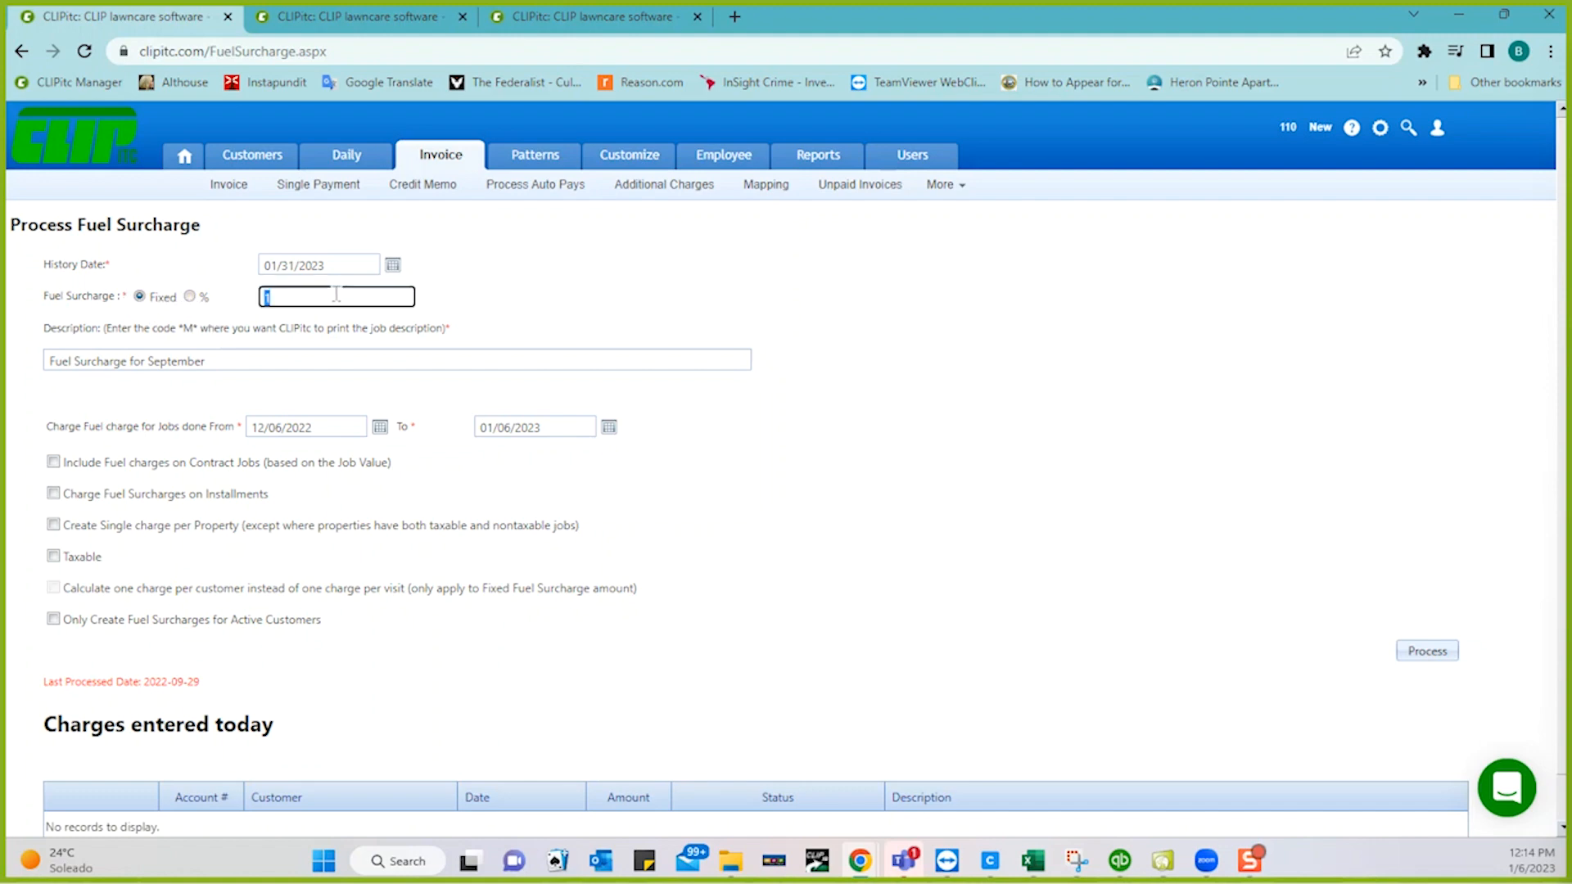
{"action": "type", "text": "1"}
{"action": "key", "text": "BackSpace"}
{"action": "type", "text": "8.00"}
{"action": "left_click", "coordinate": [270, 357]}
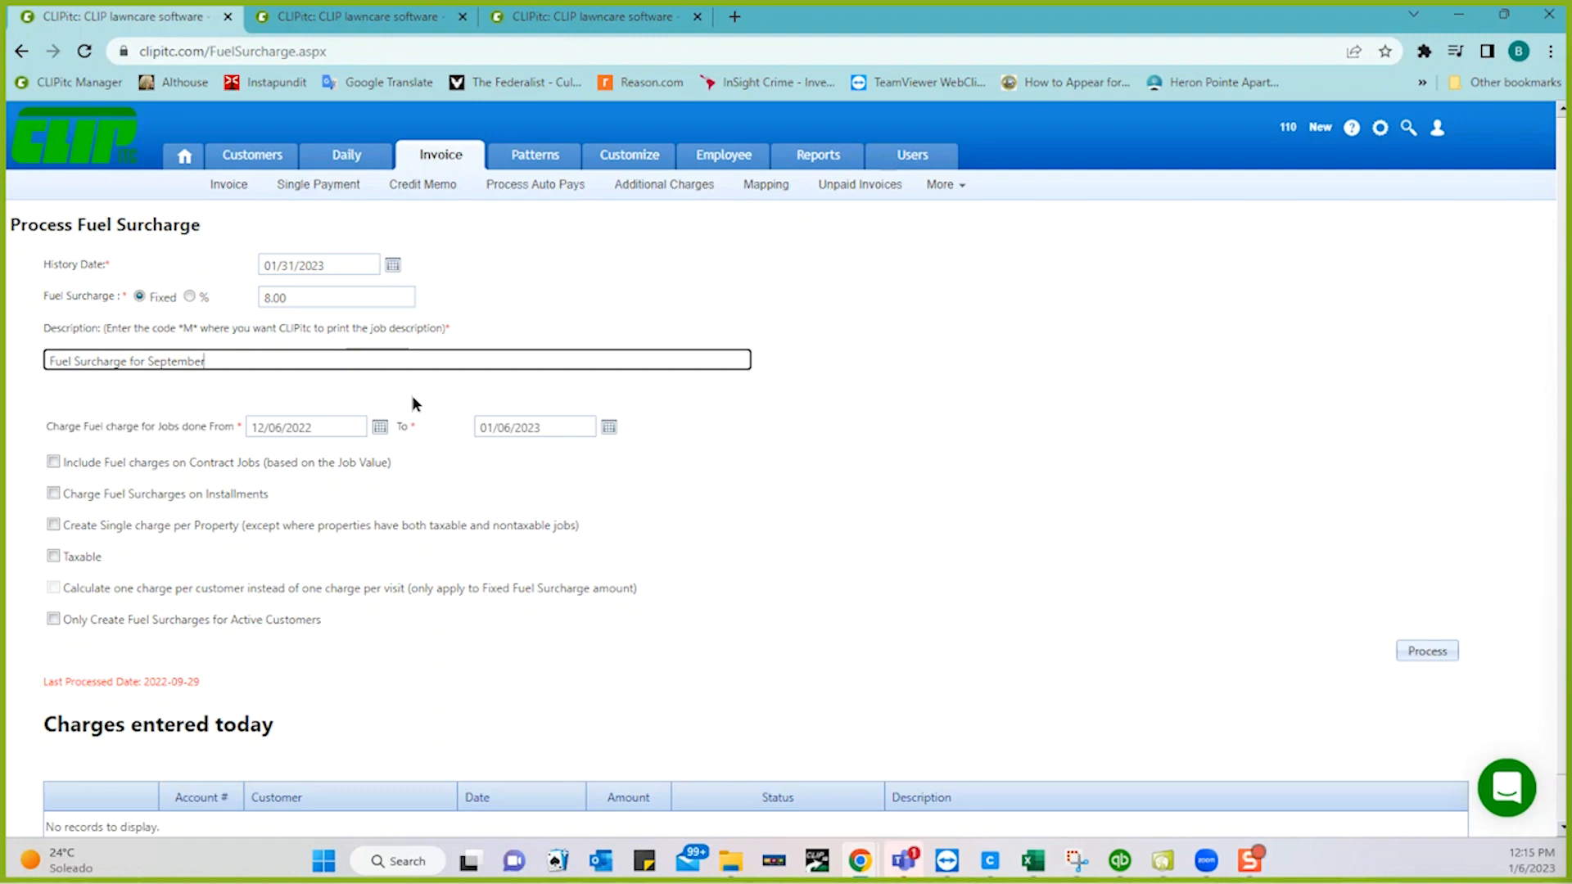
- Set the fuel surcharge job date range from 01/01/2023 to 01/31/2023
{"action": "left_click", "coordinate": [380, 429]}
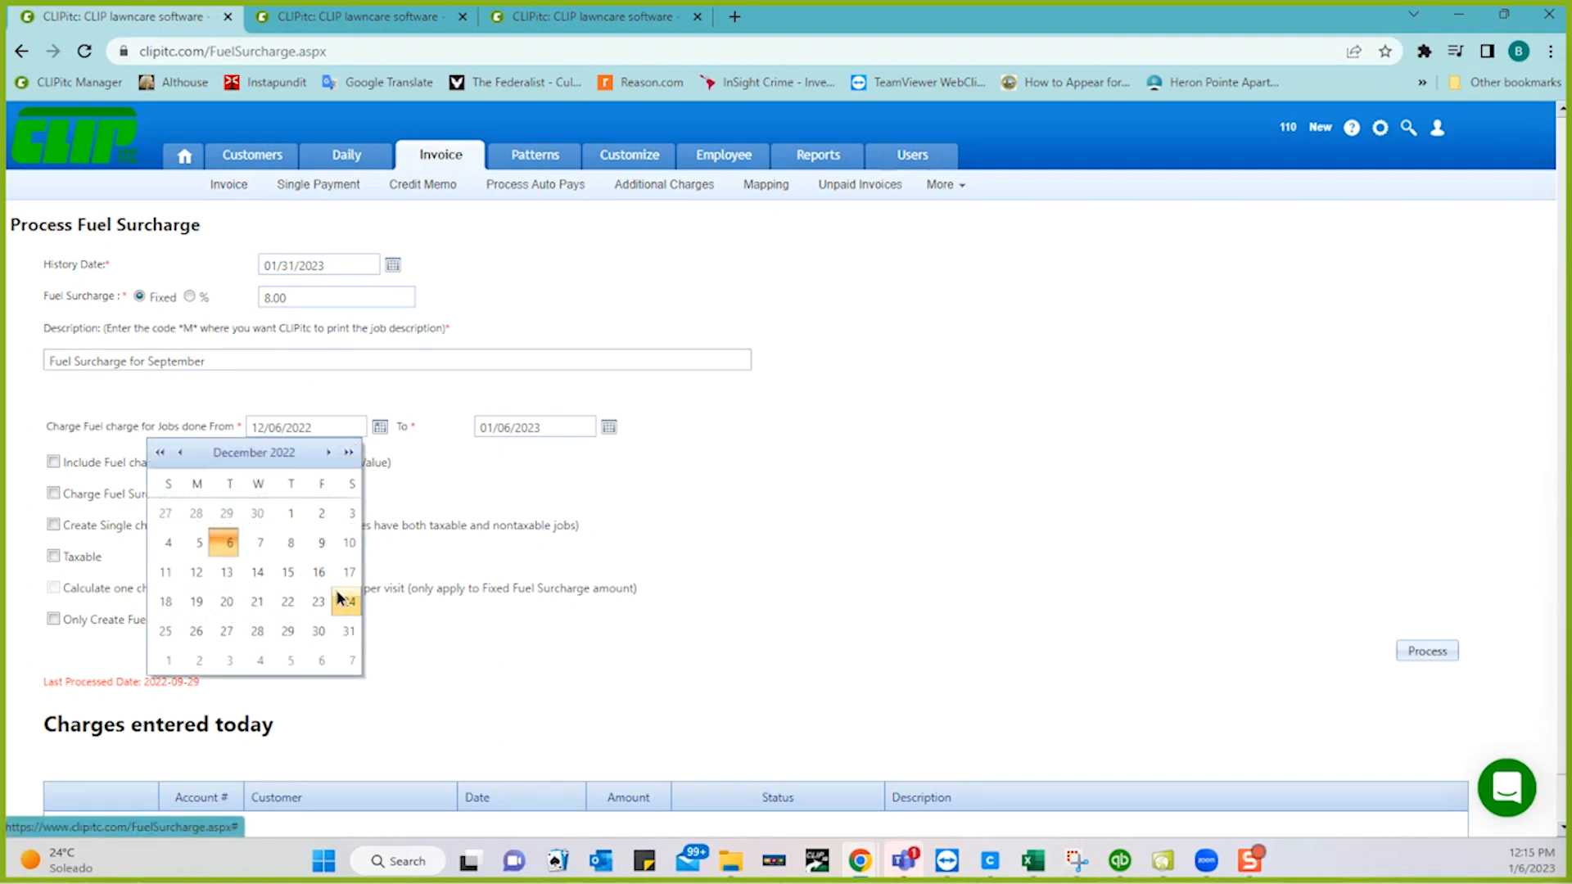
{"action": "left_click", "coordinate": [167, 660]}
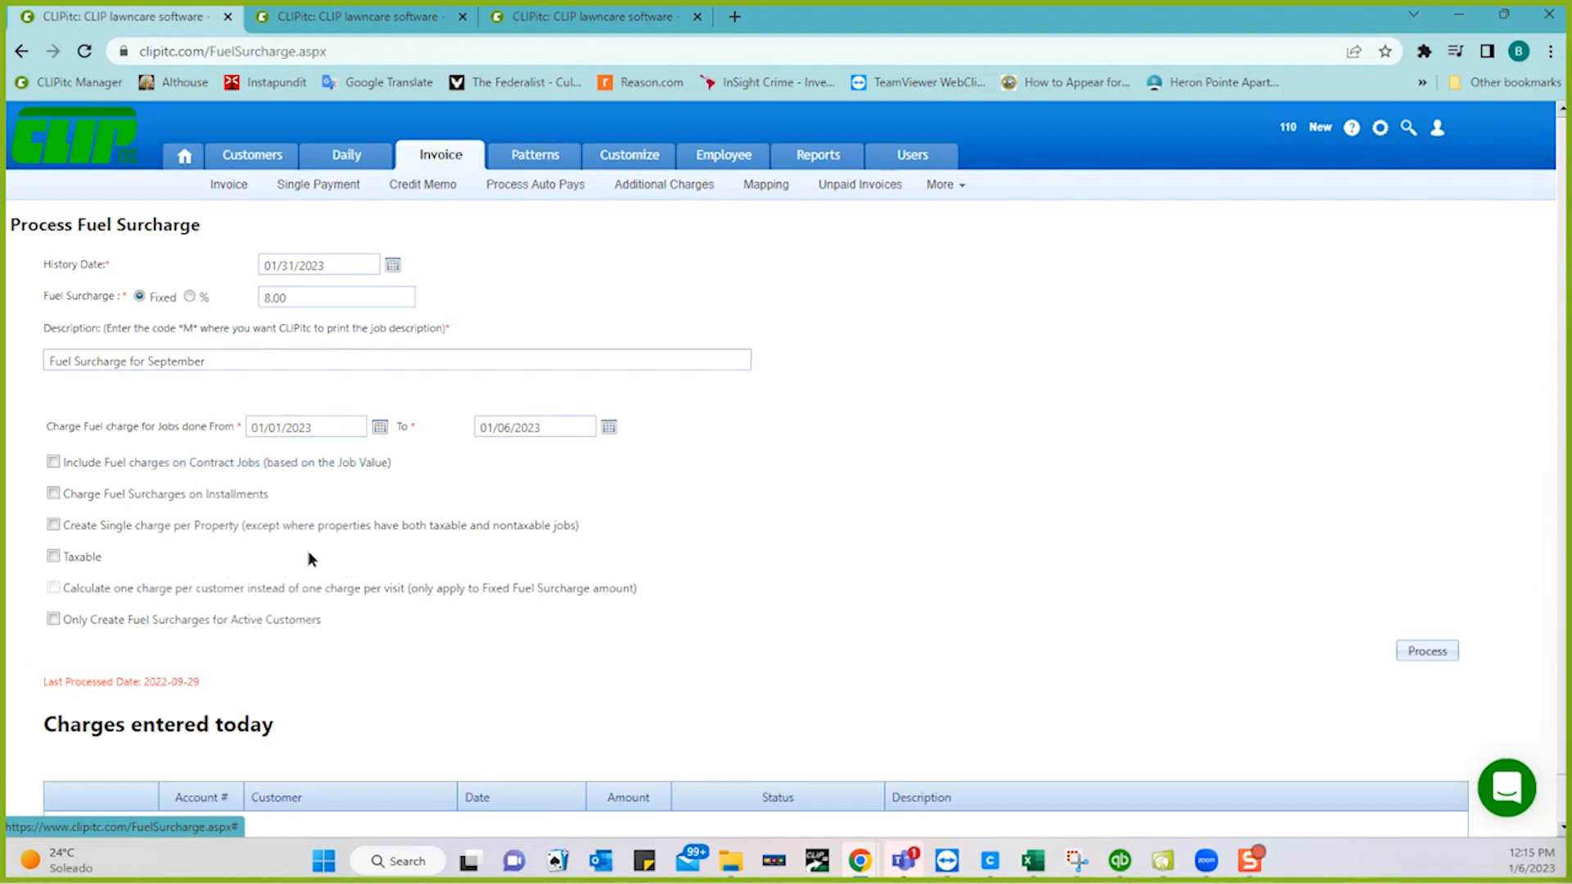
{"action": "left_click", "coordinate": [608, 428]}
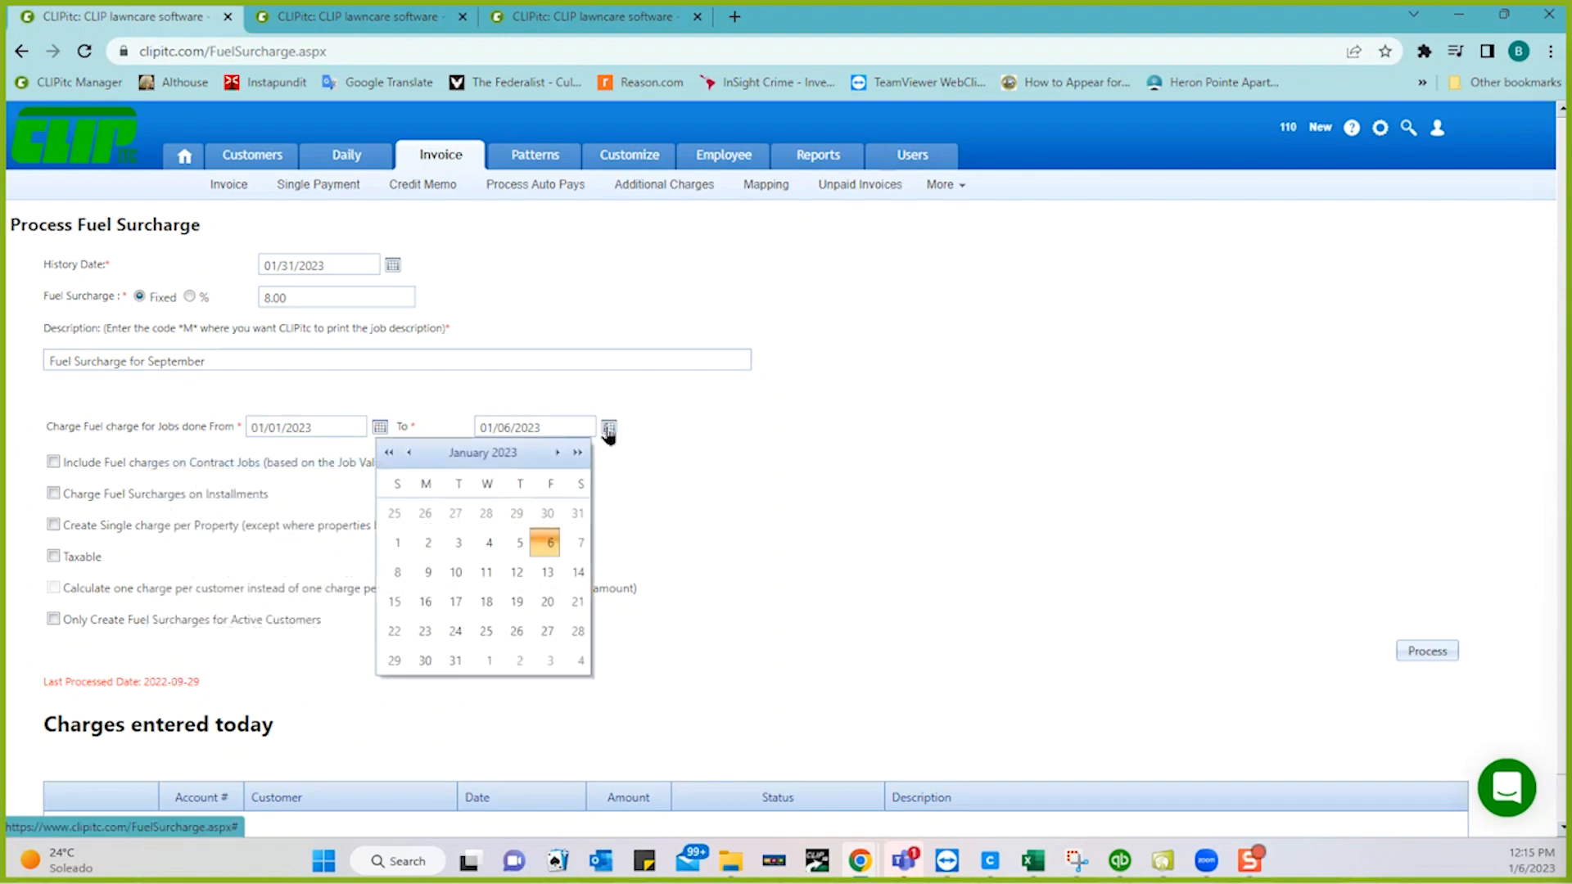
{"action": "left_click", "coordinate": [452, 660]}
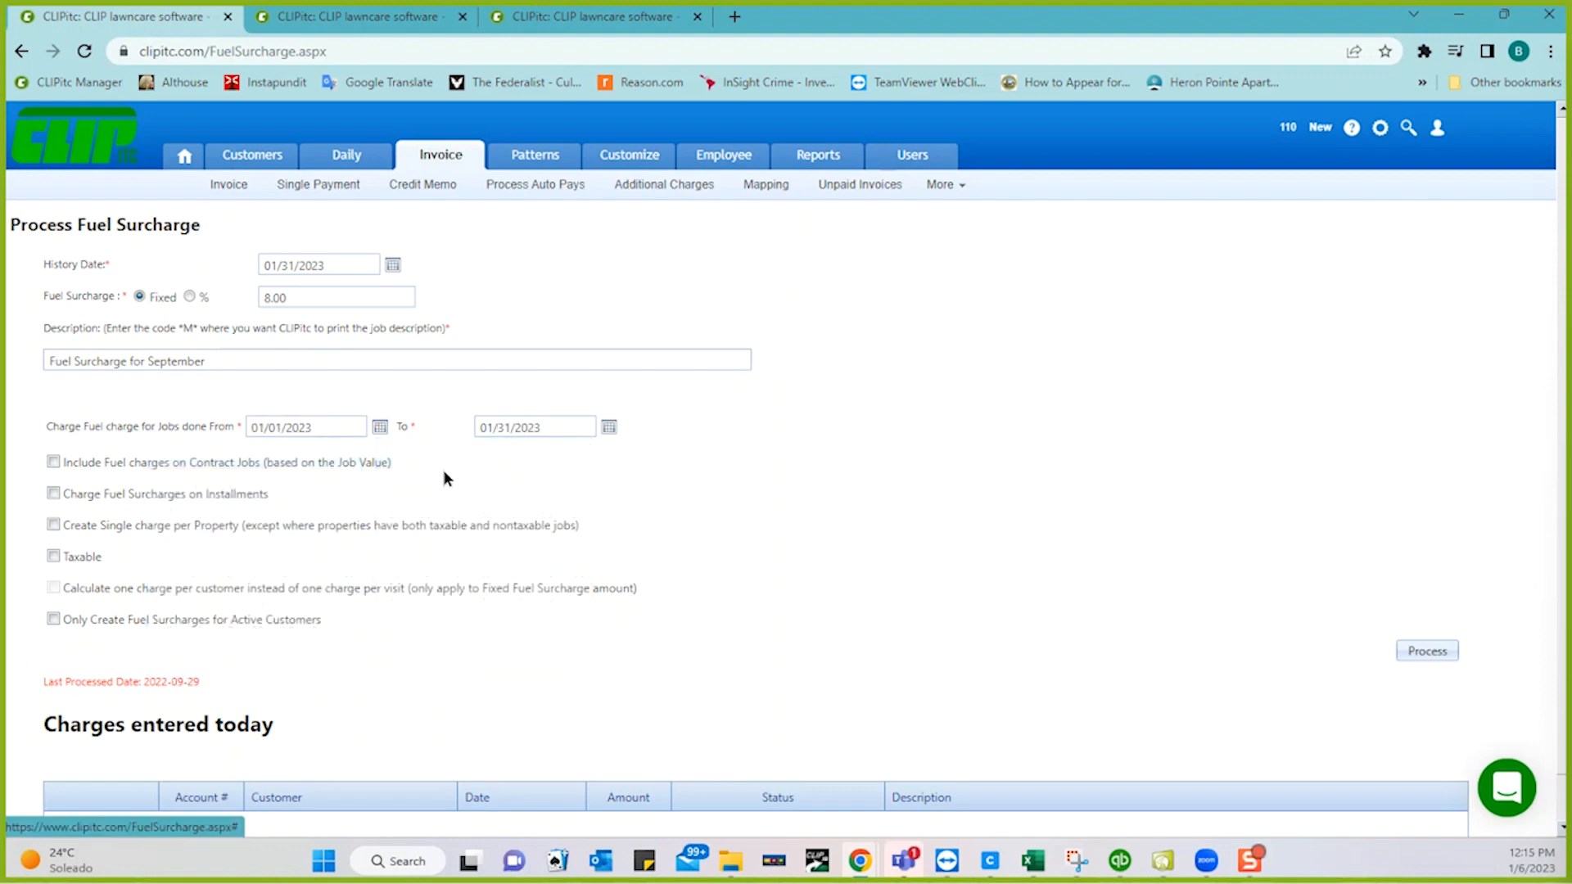
{"action": "left_click", "coordinate": [362, 358]}
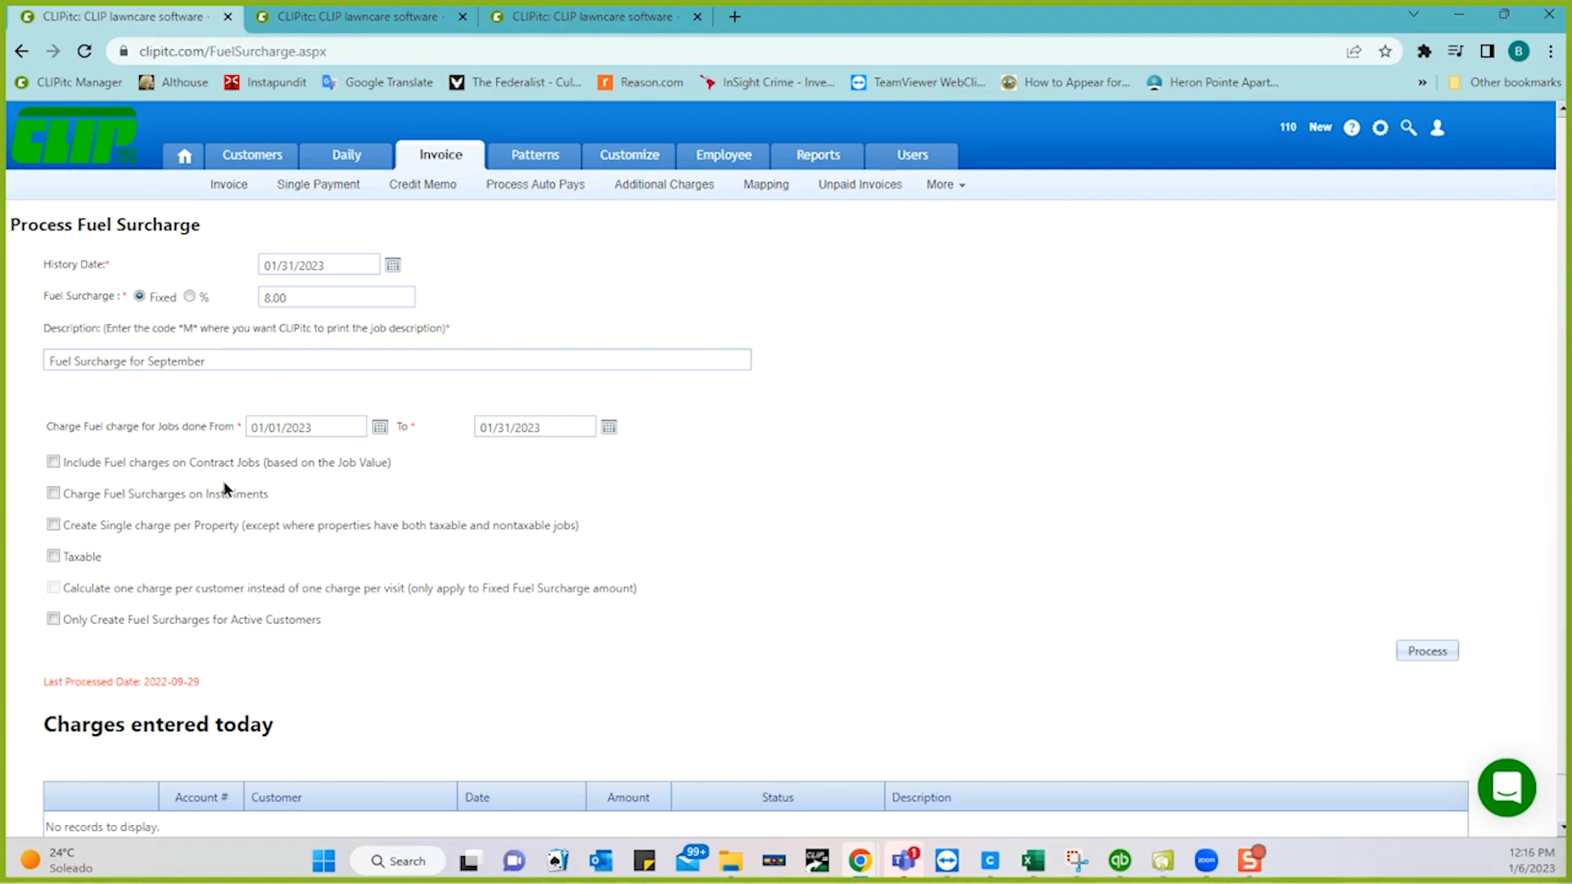
- Charge fuel surcharges on installments, with description 'Fuel Surcharge for Month of *M*'
{"action": "left_click", "coordinate": [53, 494]}
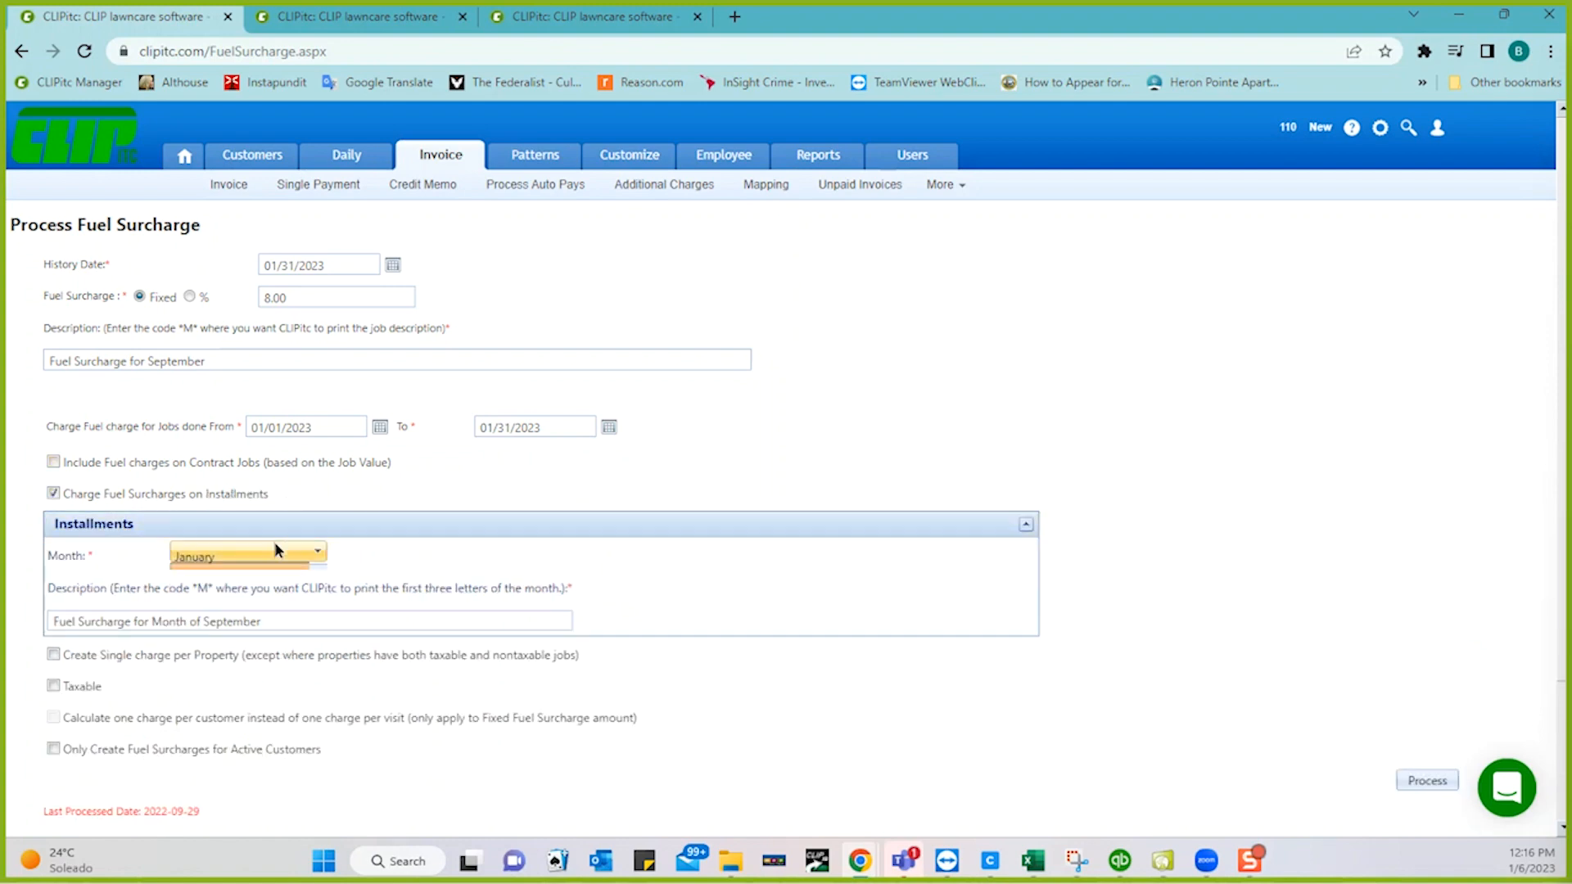
{"action": "double_click", "coordinate": [237, 620]}
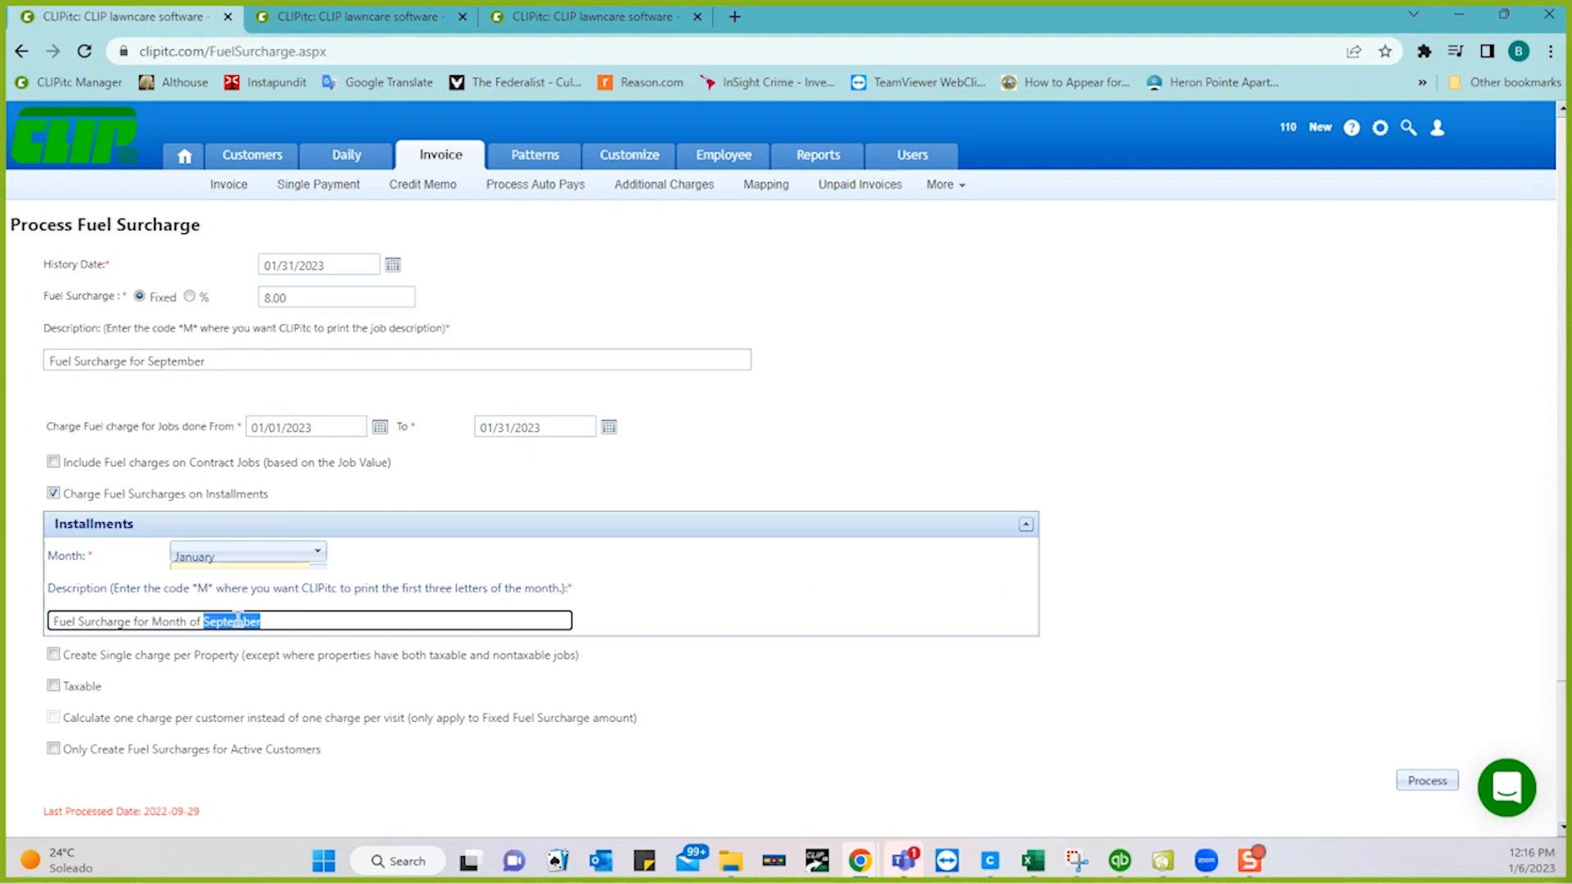
{"action": "type", "text": "*M*"}
{"action": "left_click", "coordinate": [572, 475]}
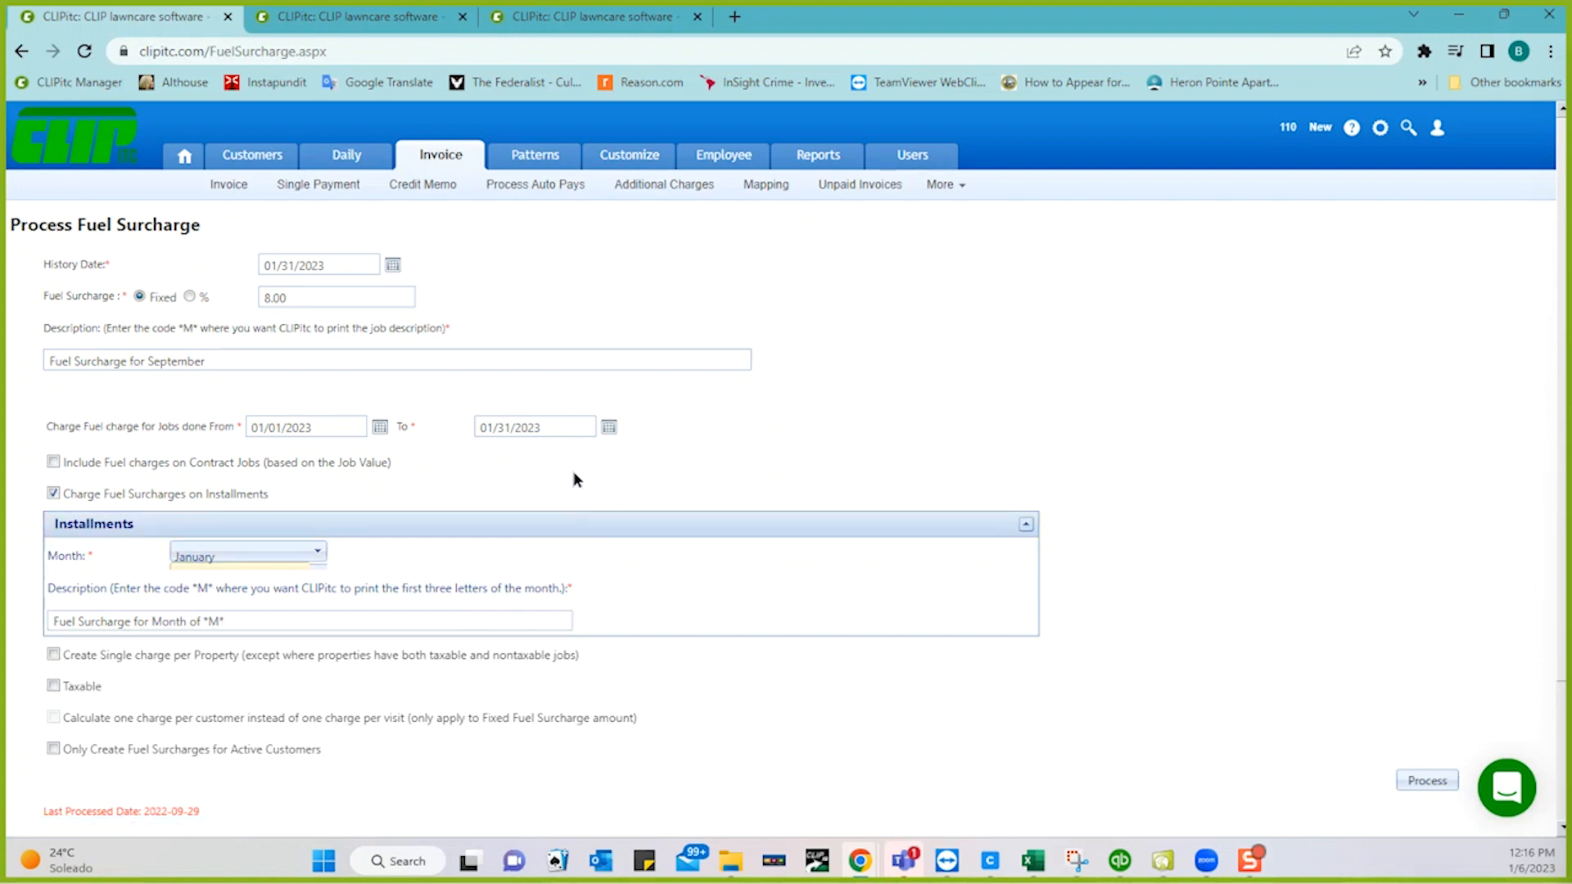
{"action": "scroll", "coordinate": [710, 687], "scroll_direction": "down", "scroll_amount": 2}
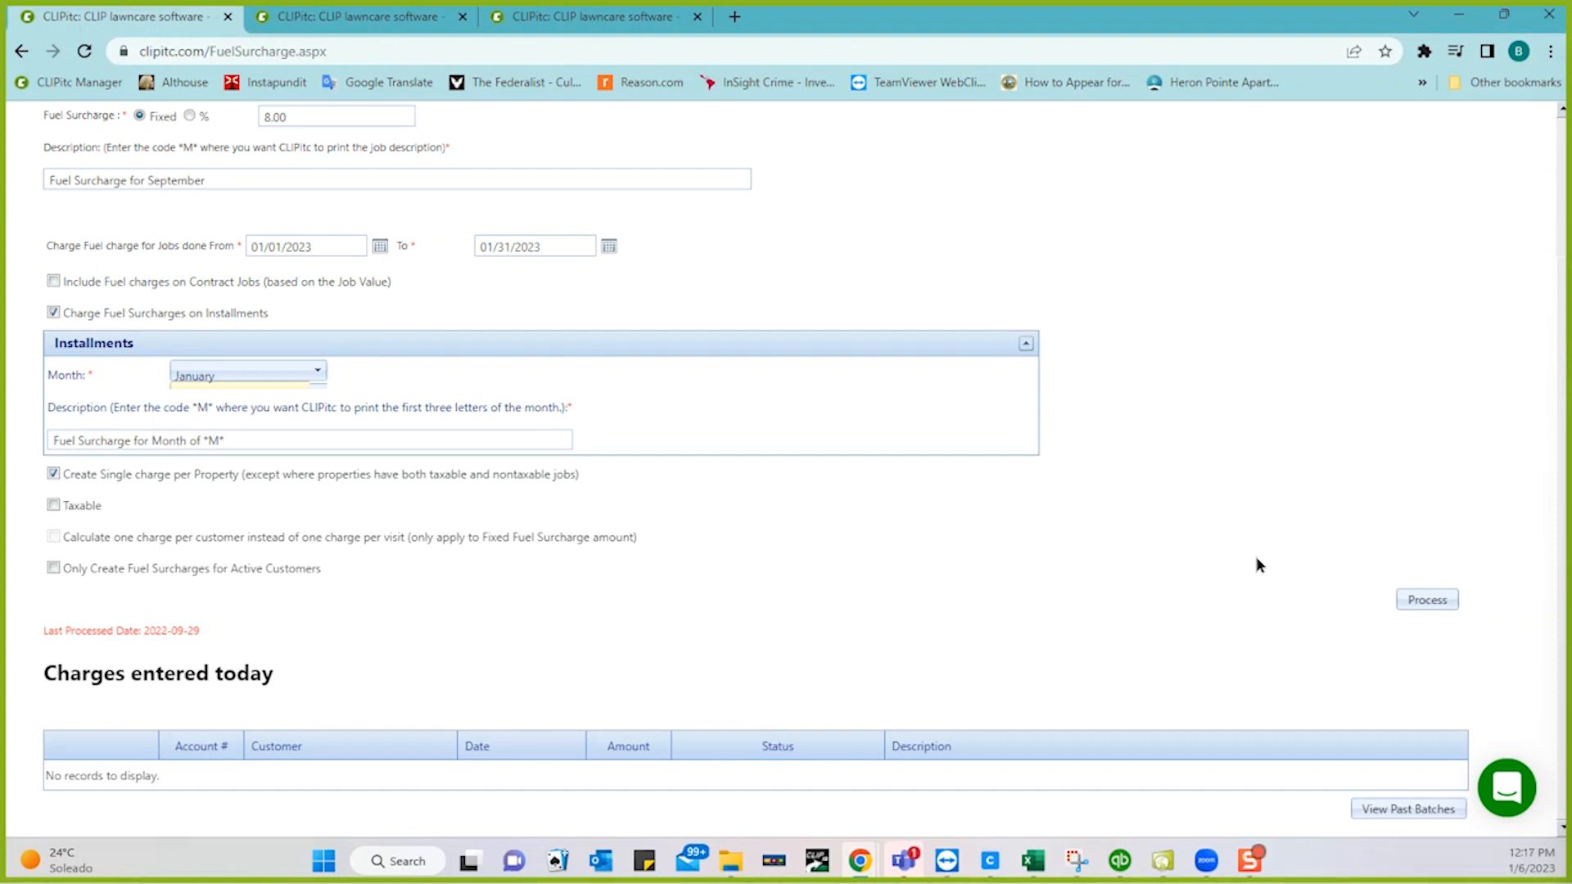
- Process the fuel surcharge, creating 81 charges dated 01/31/2023, then go to Customers
{"action": "left_click", "coordinate": [1424, 600]}
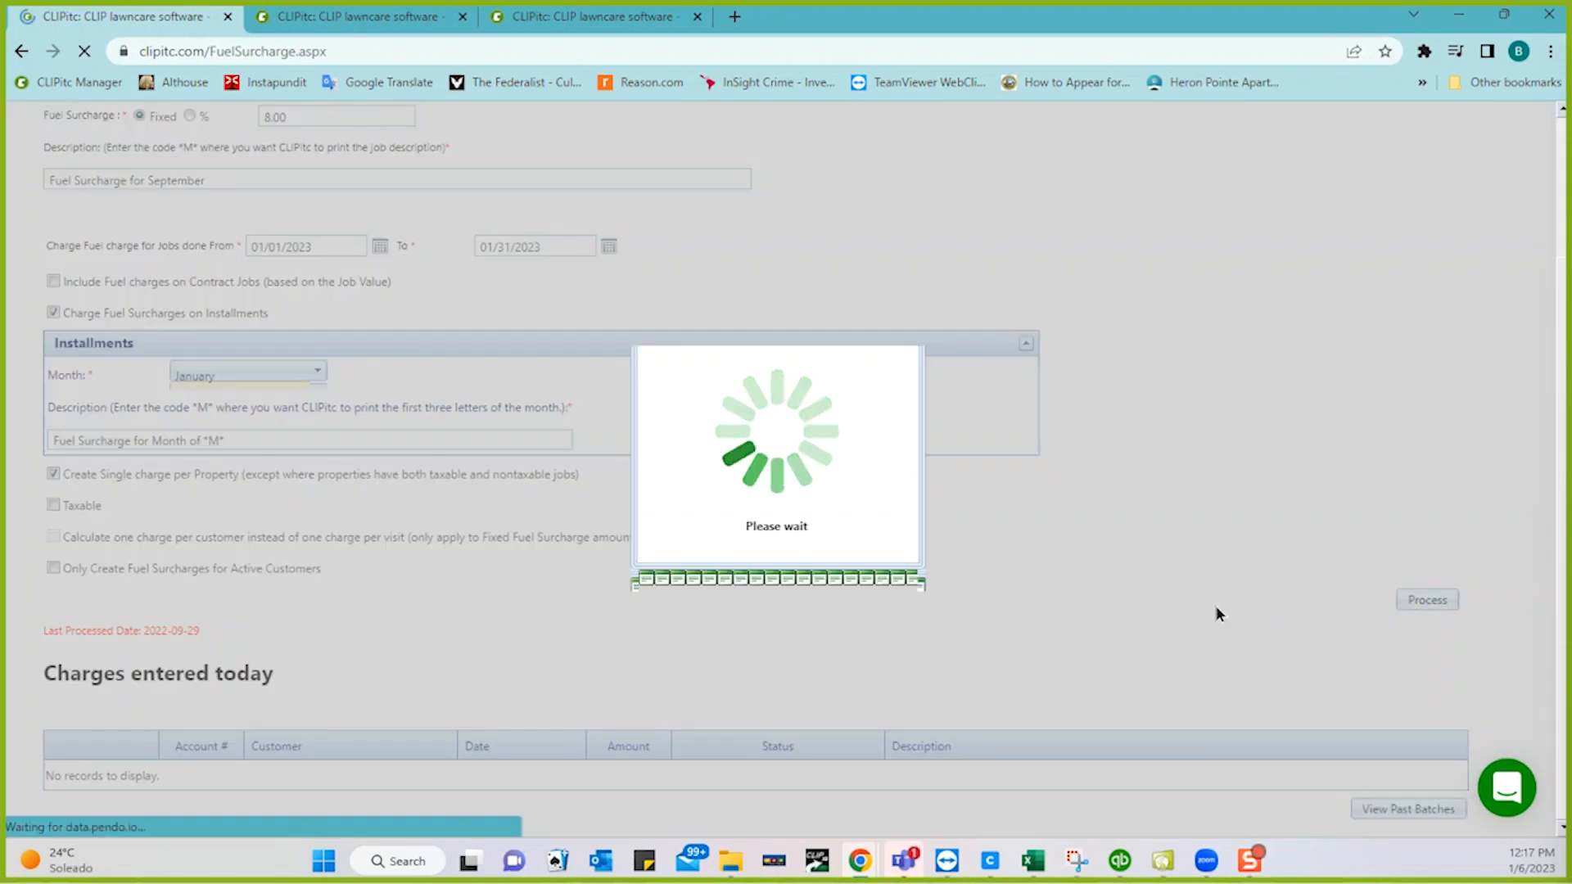
{"action": "scroll", "coordinate": [1220, 614], "scroll_direction": "down", "scroll_amount": 8}
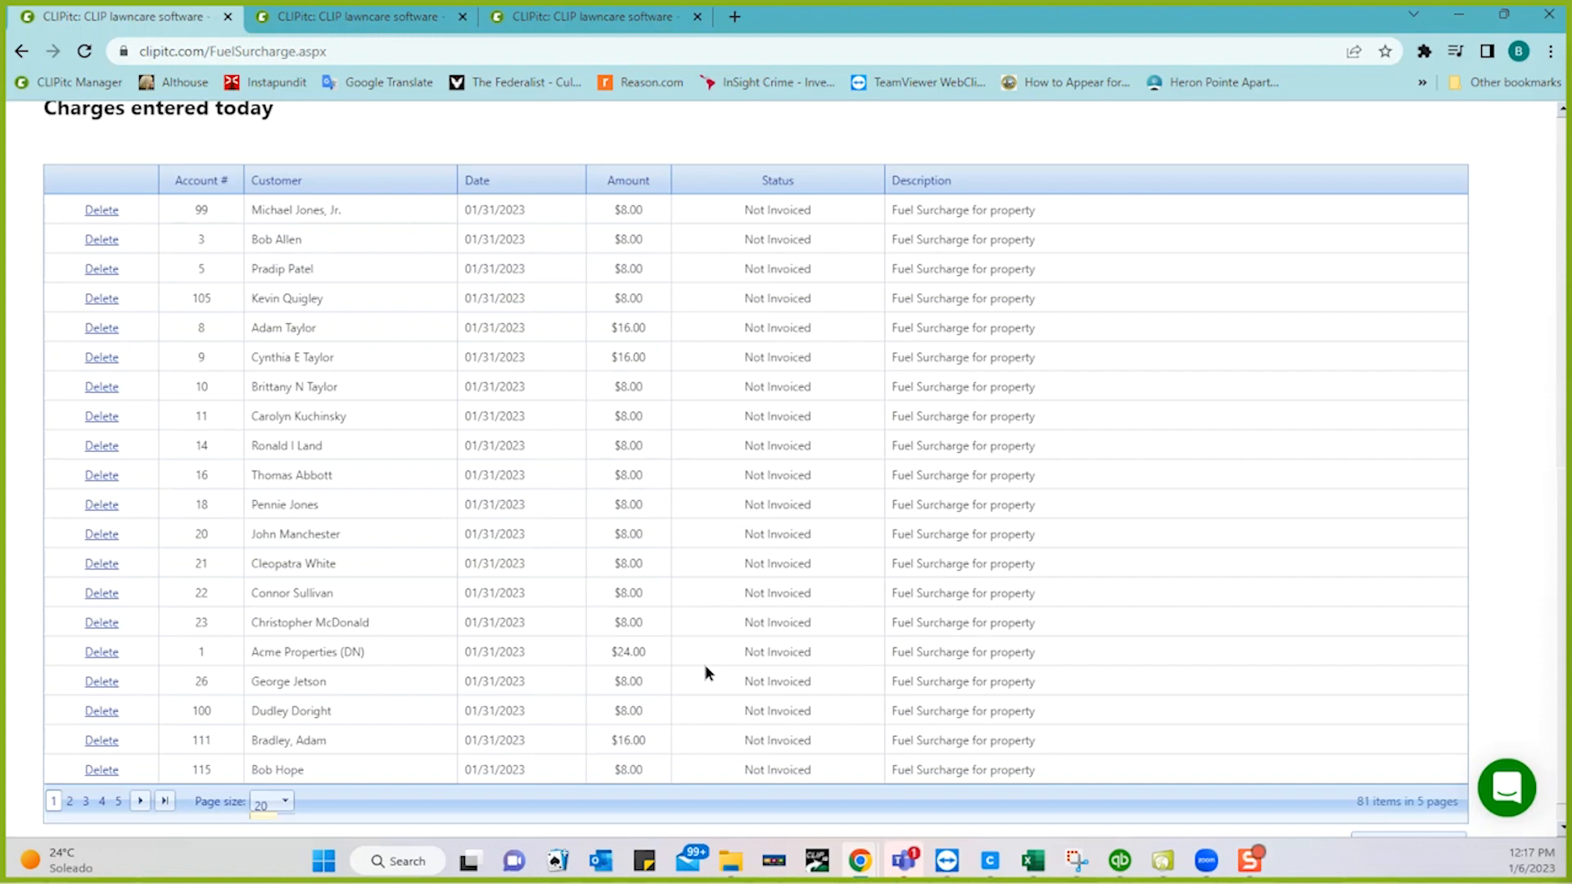
{"action": "scroll", "coordinate": [636, 563], "scroll_direction": "up", "scroll_amount": 1}
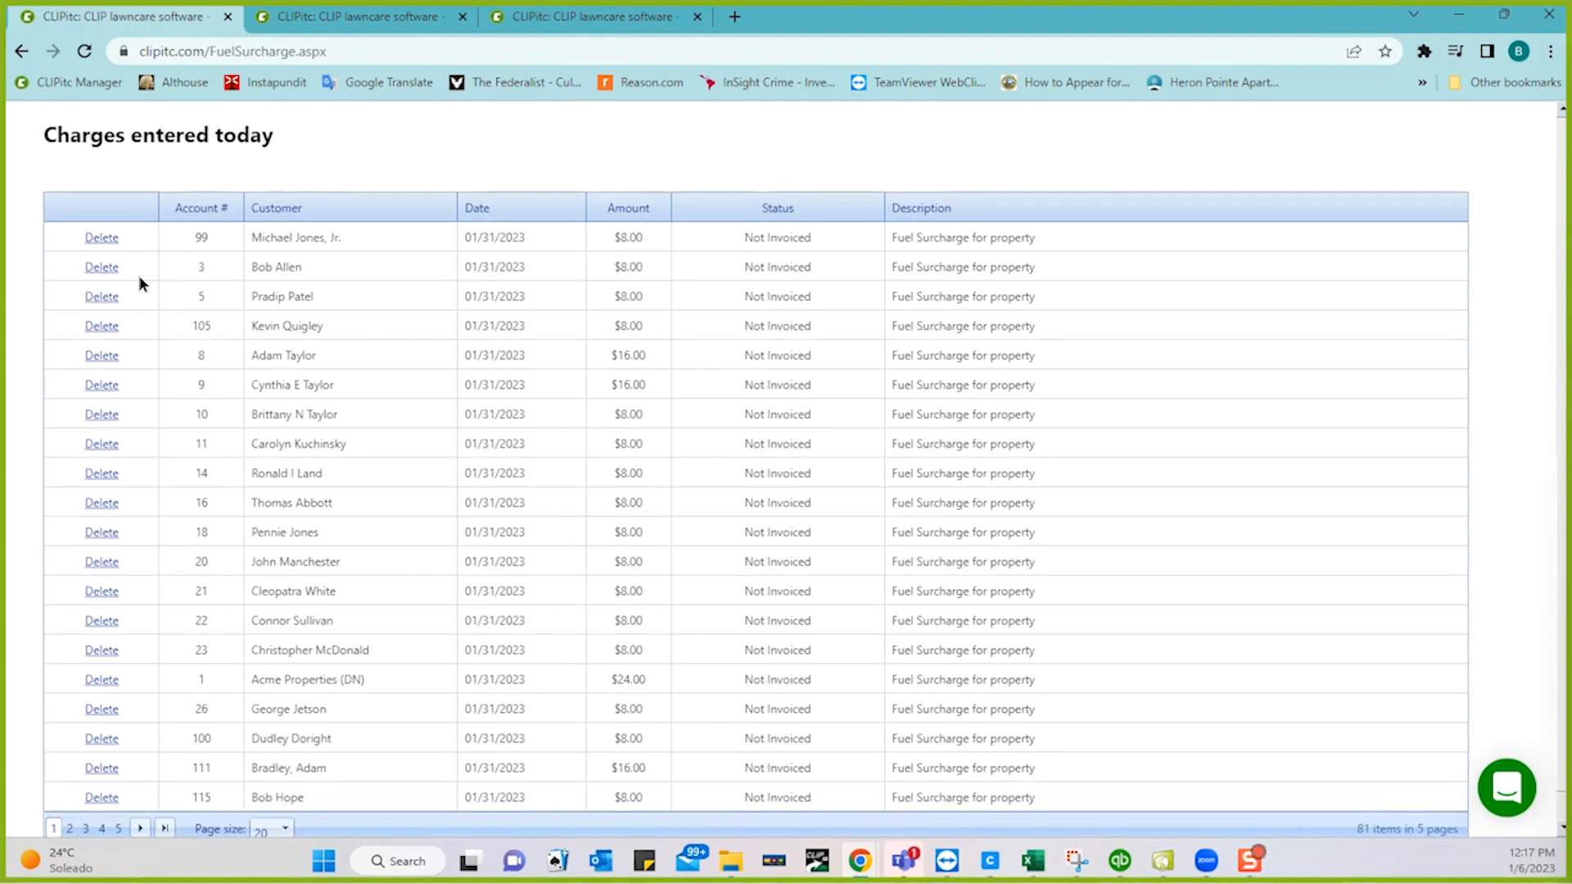
{"action": "scroll", "coordinate": [380, 459], "scroll_direction": "up", "scroll_amount": 5}
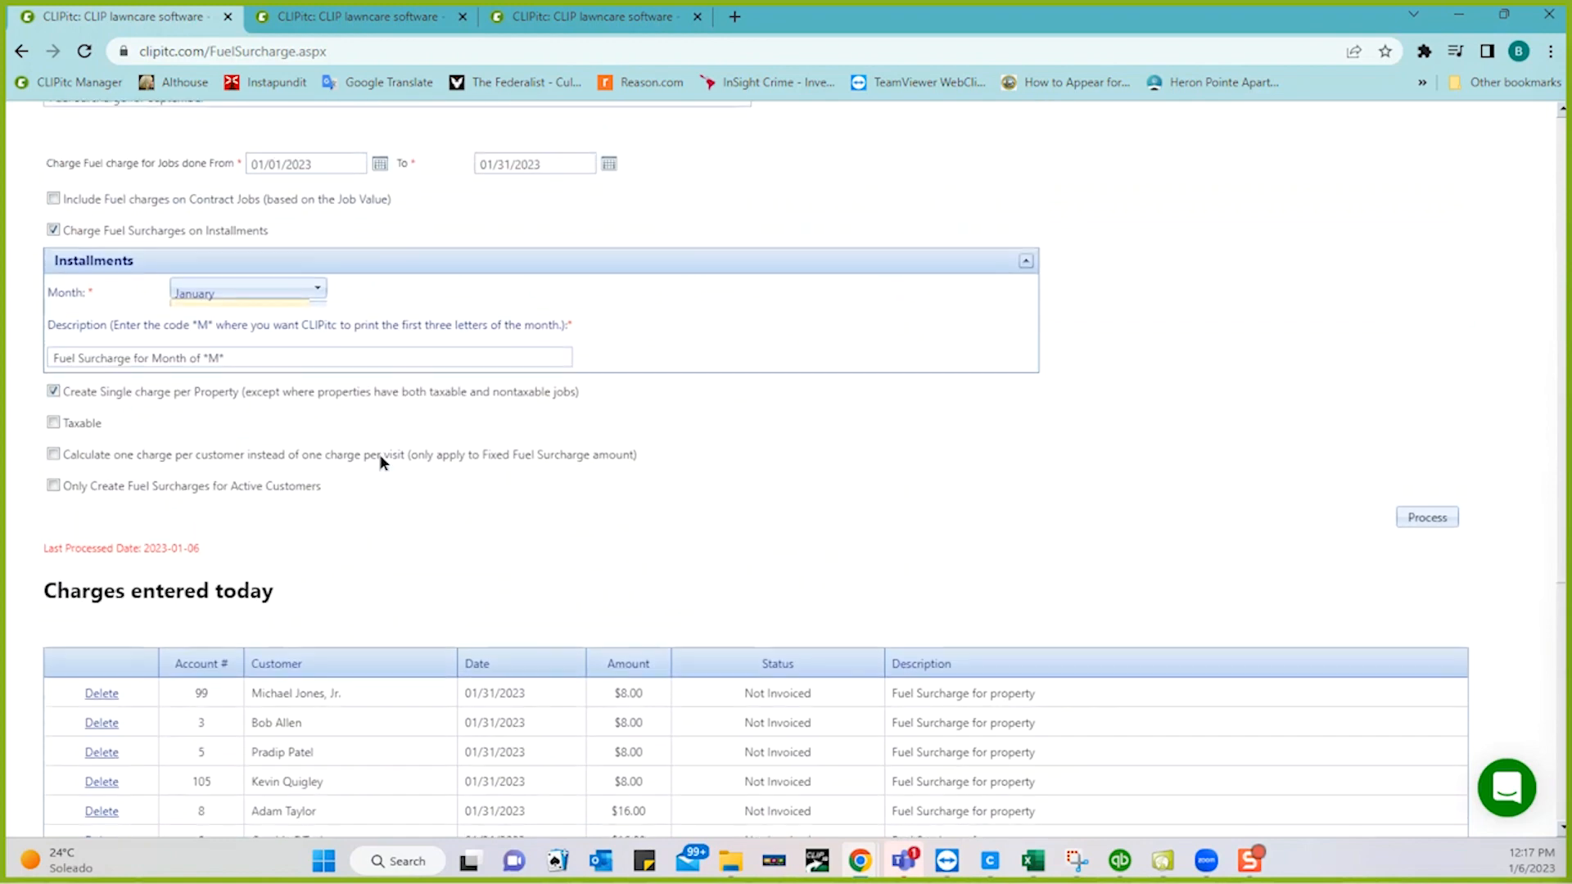
{"action": "scroll", "coordinate": [380, 462], "scroll_direction": "up", "scroll_amount": 3}
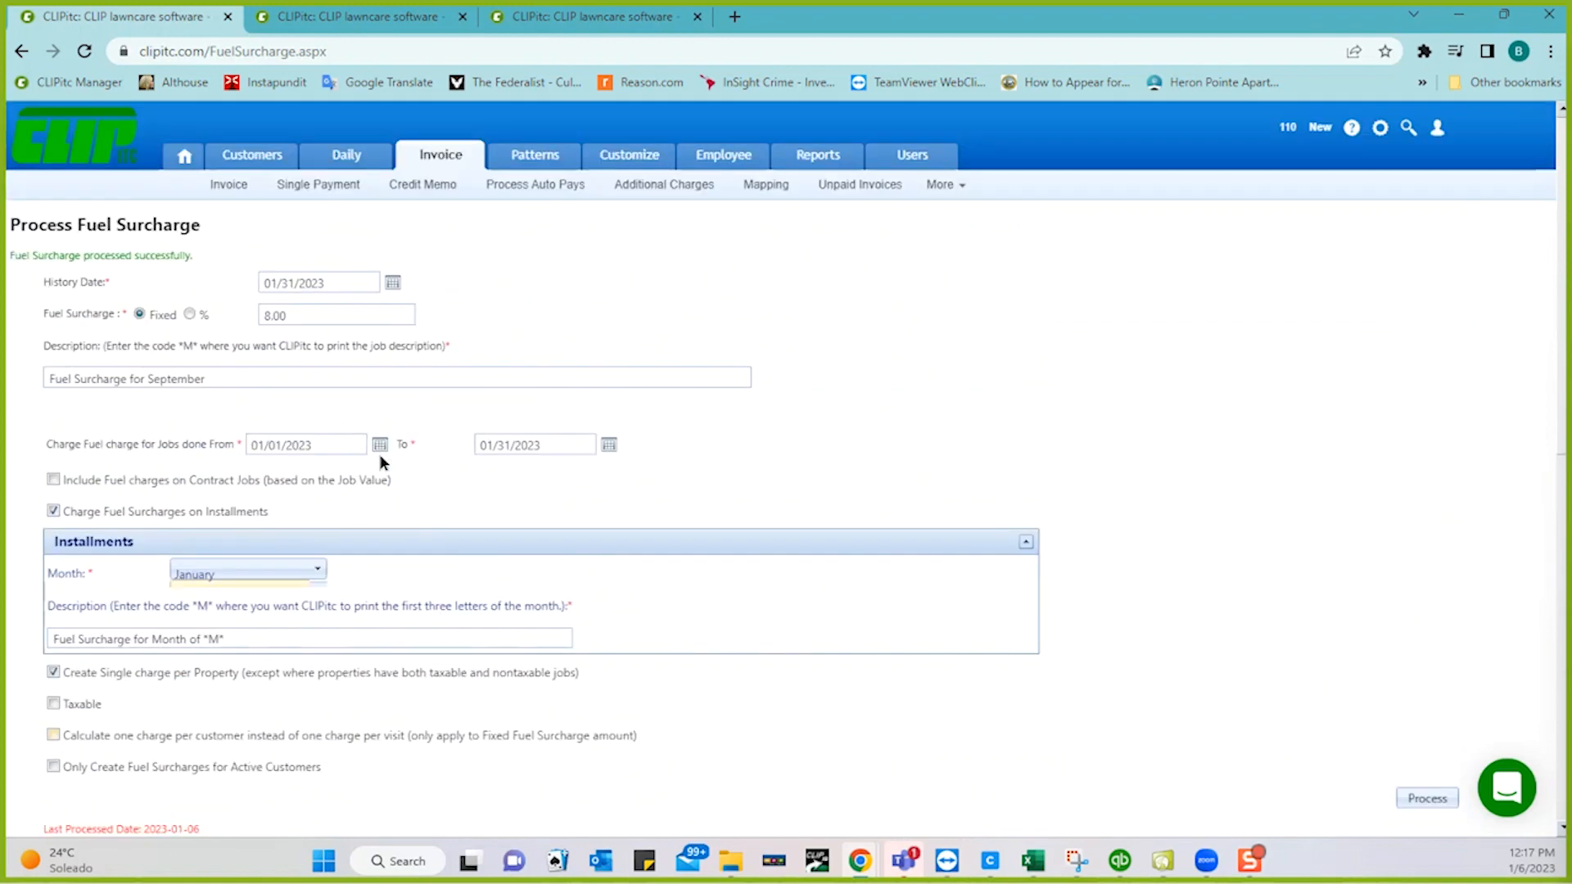
{"action": "left_click", "coordinate": [252, 161]}
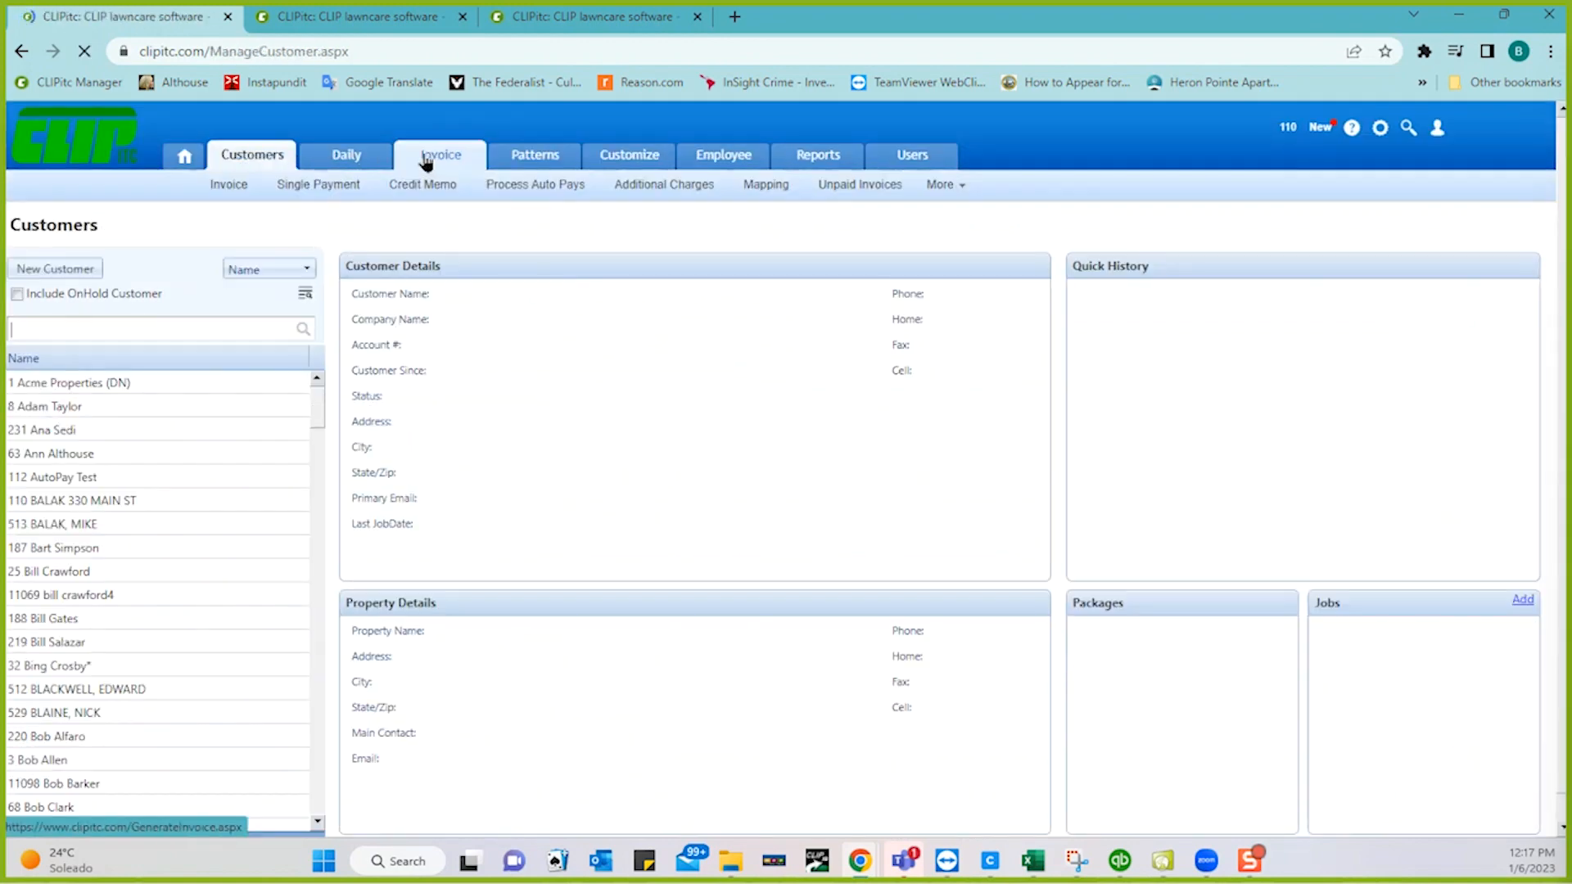
- Return to the Invoice page, review the Select Jobs list of 1/31/2023 fuel surcharges, then close it
{"action": "left_click", "coordinate": [426, 162]}
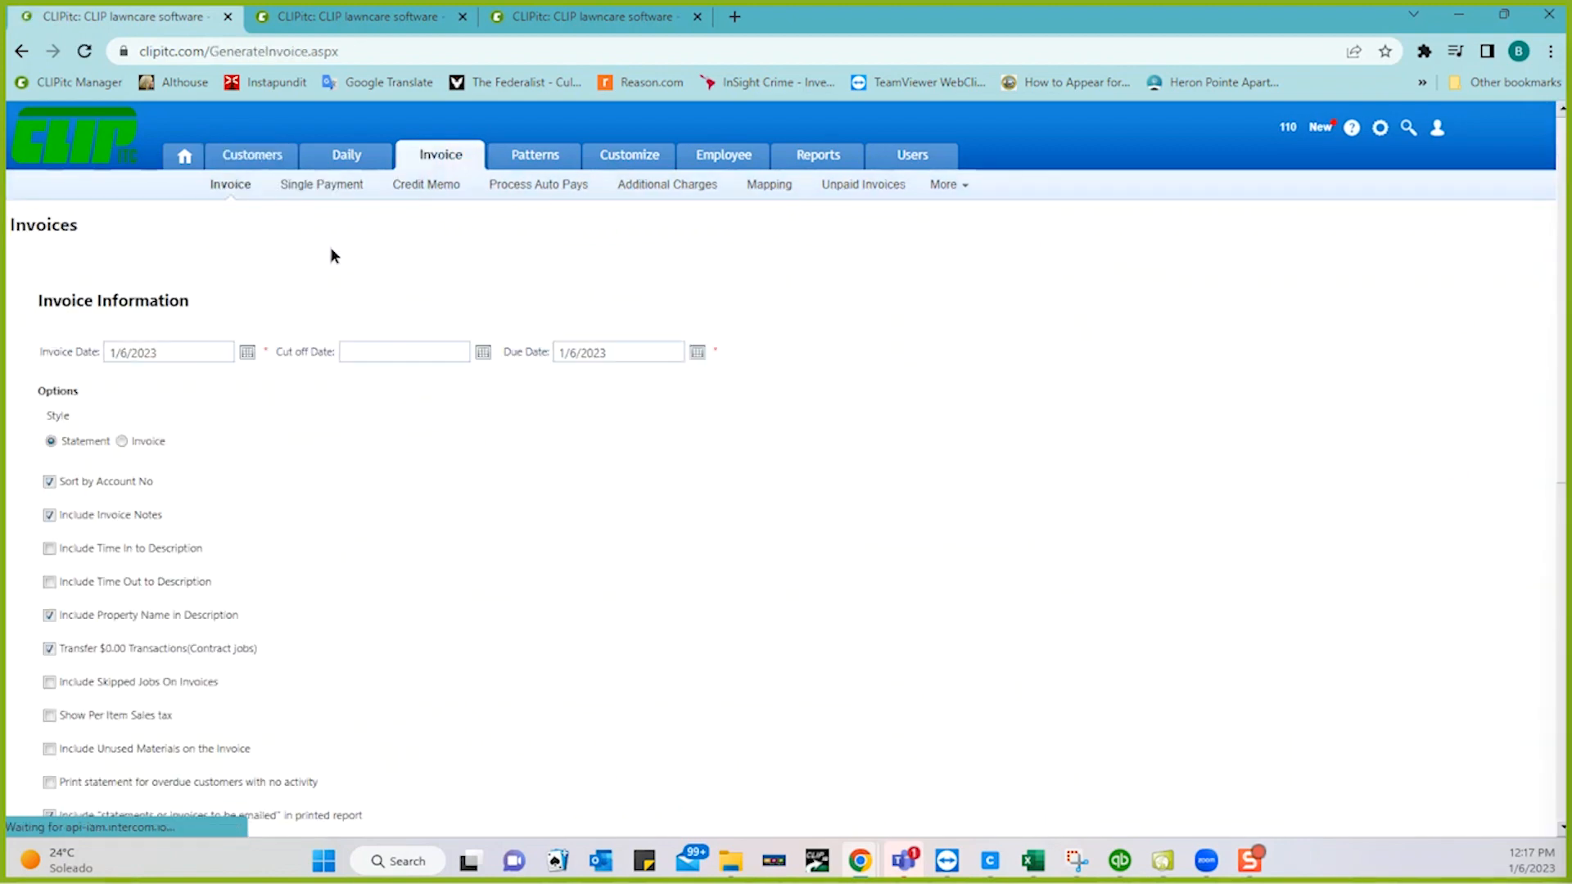
{"action": "scroll", "coordinate": [347, 448], "scroll_direction": "down", "scroll_amount": 7}
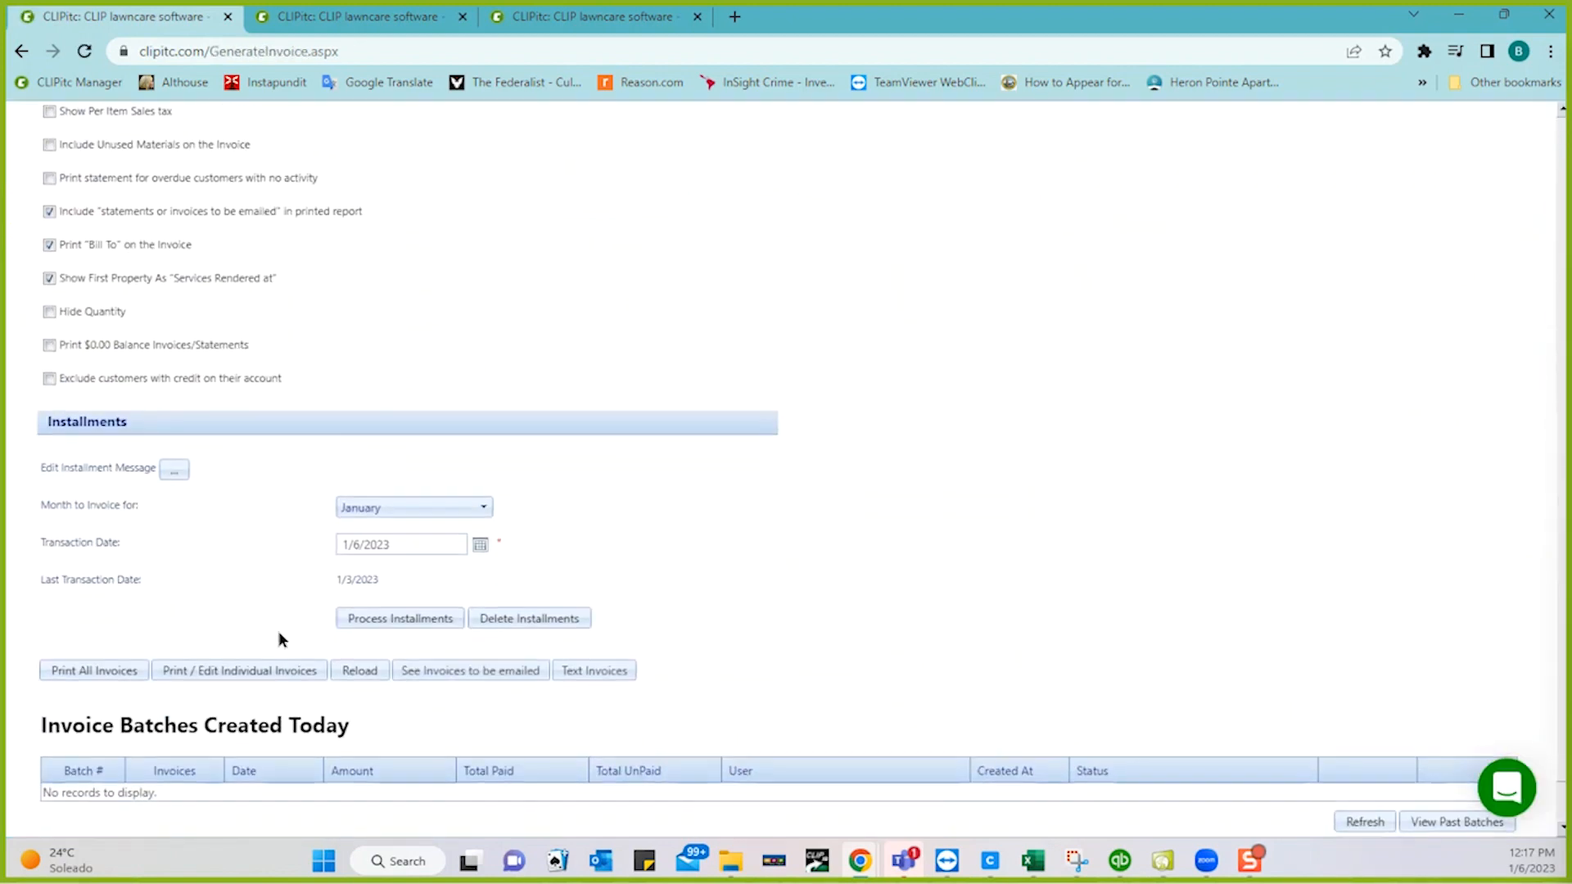
{"action": "left_click", "coordinate": [270, 669]}
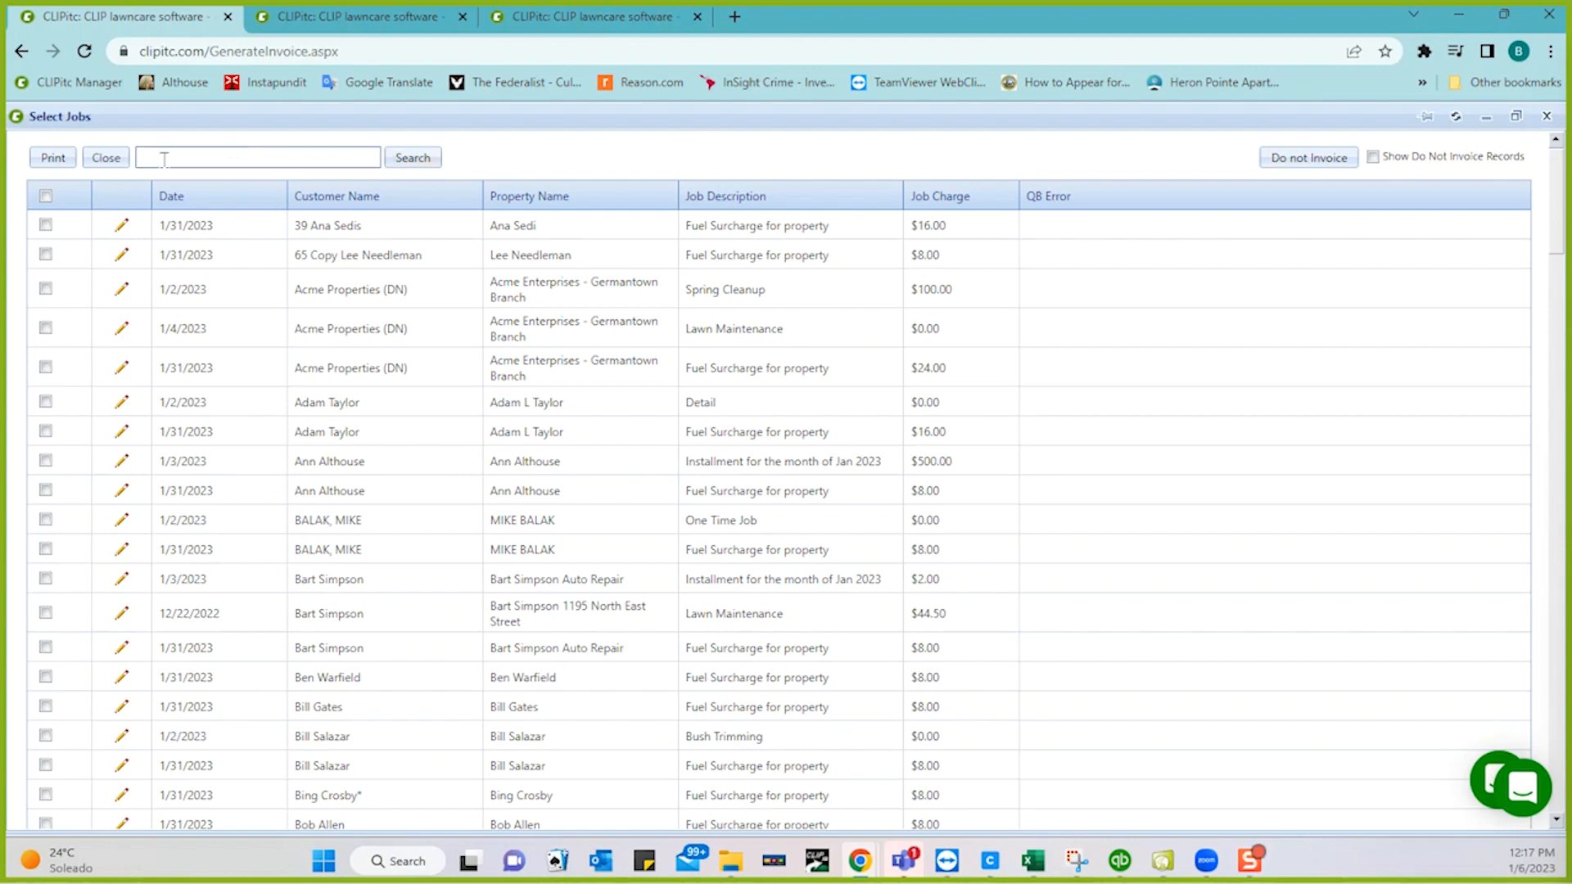
{"action": "left_click", "coordinate": [107, 160]}
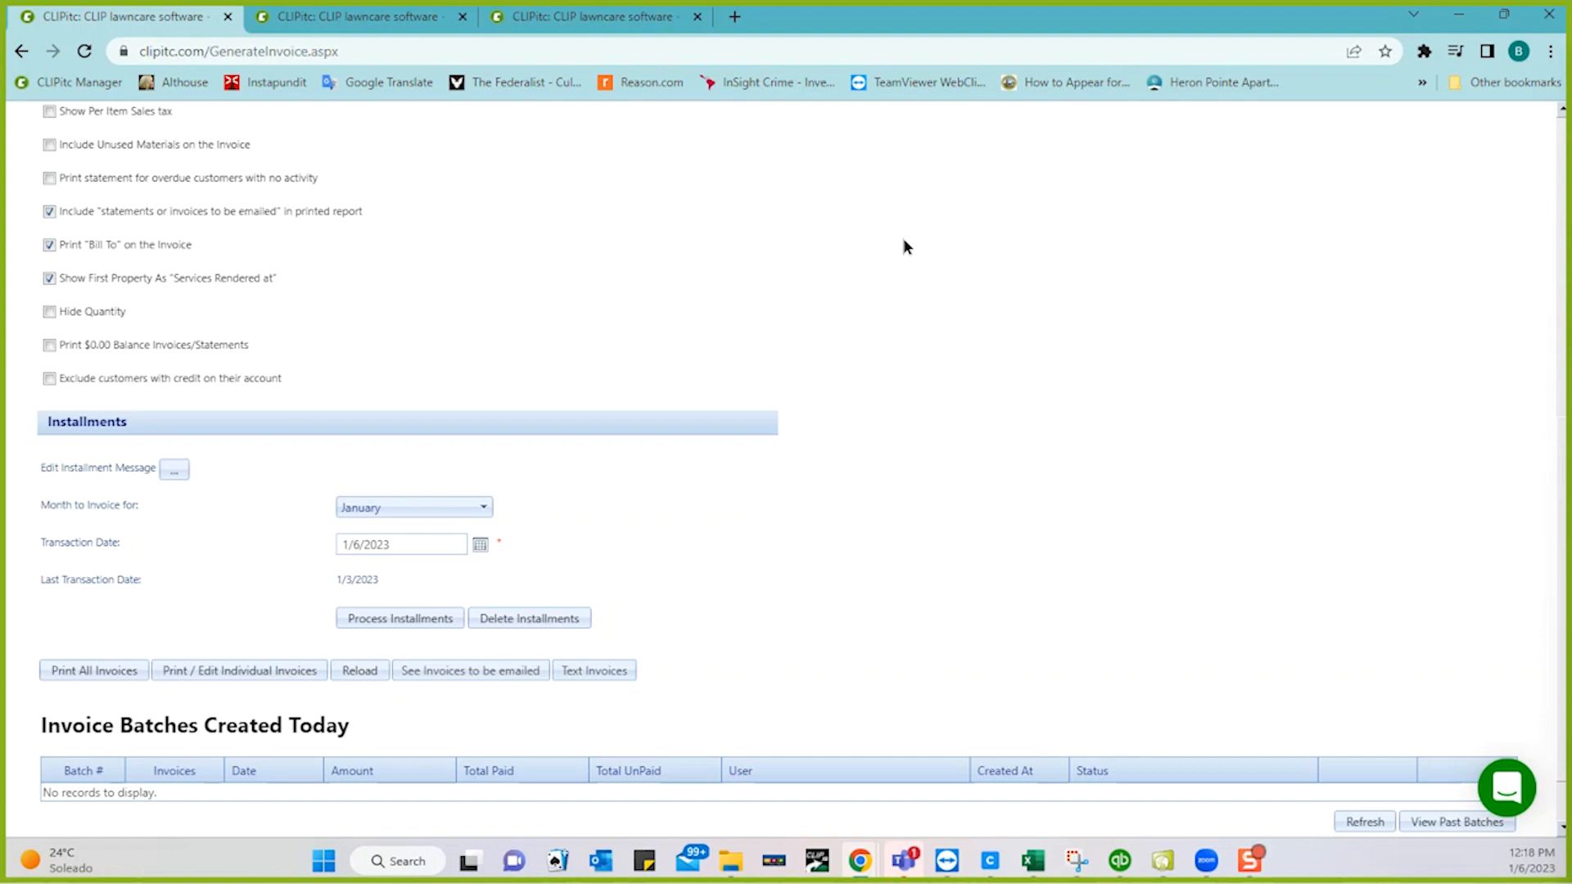
{"action": "scroll", "coordinate": [903, 246], "scroll_direction": "up", "scroll_amount": 3}
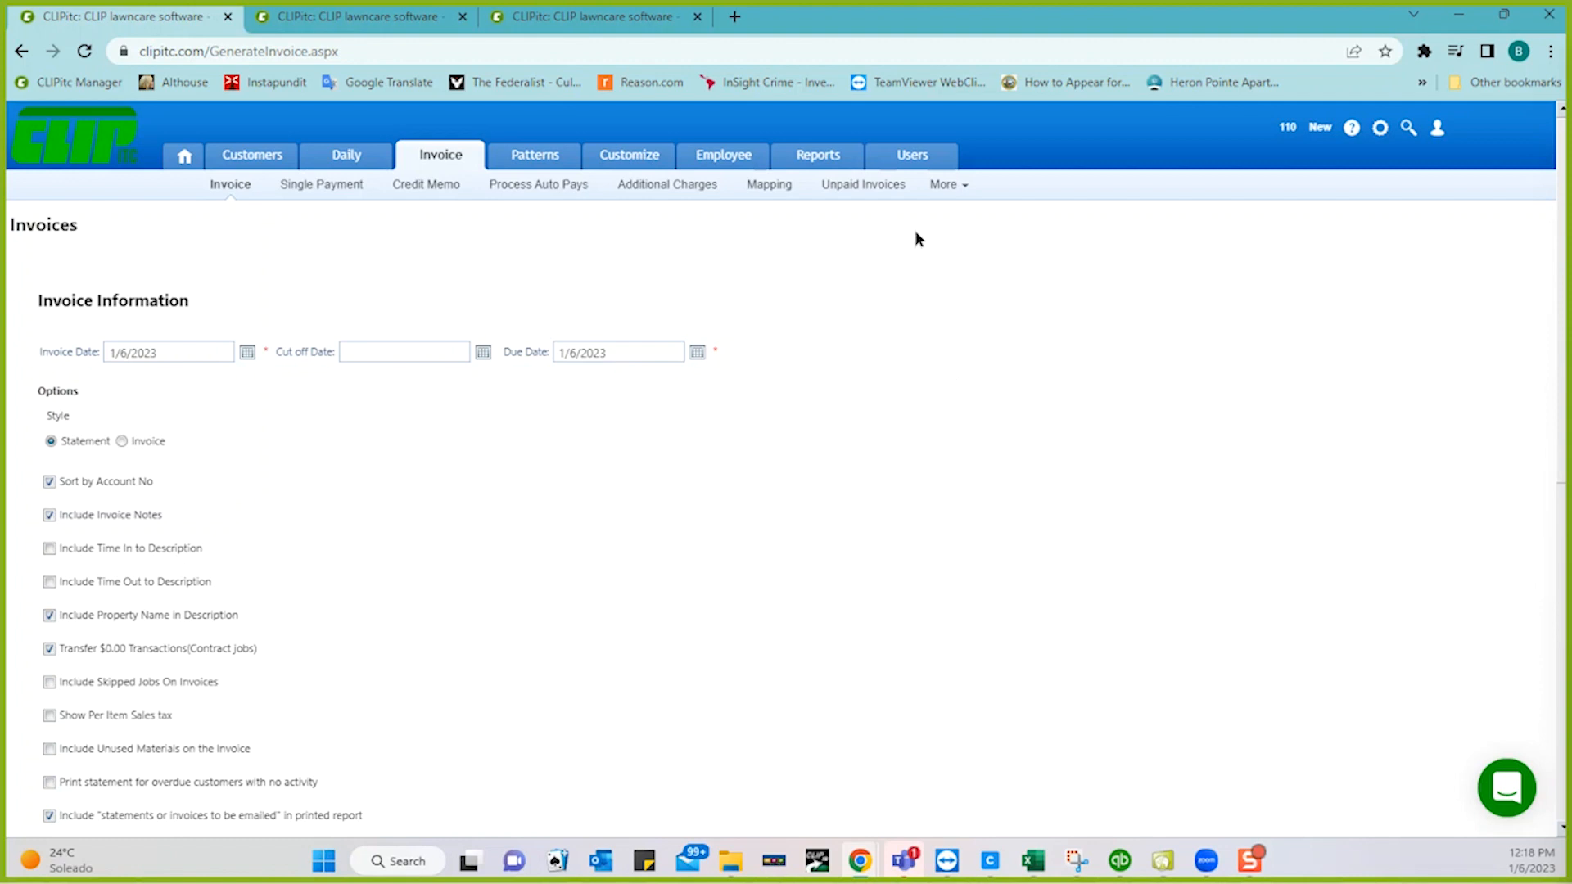
{"action": "left_click", "coordinate": [945, 185]}
- Pick January 31, 2023 from the Invoice Date calendar
{"action": "left_click", "coordinate": [247, 353]}
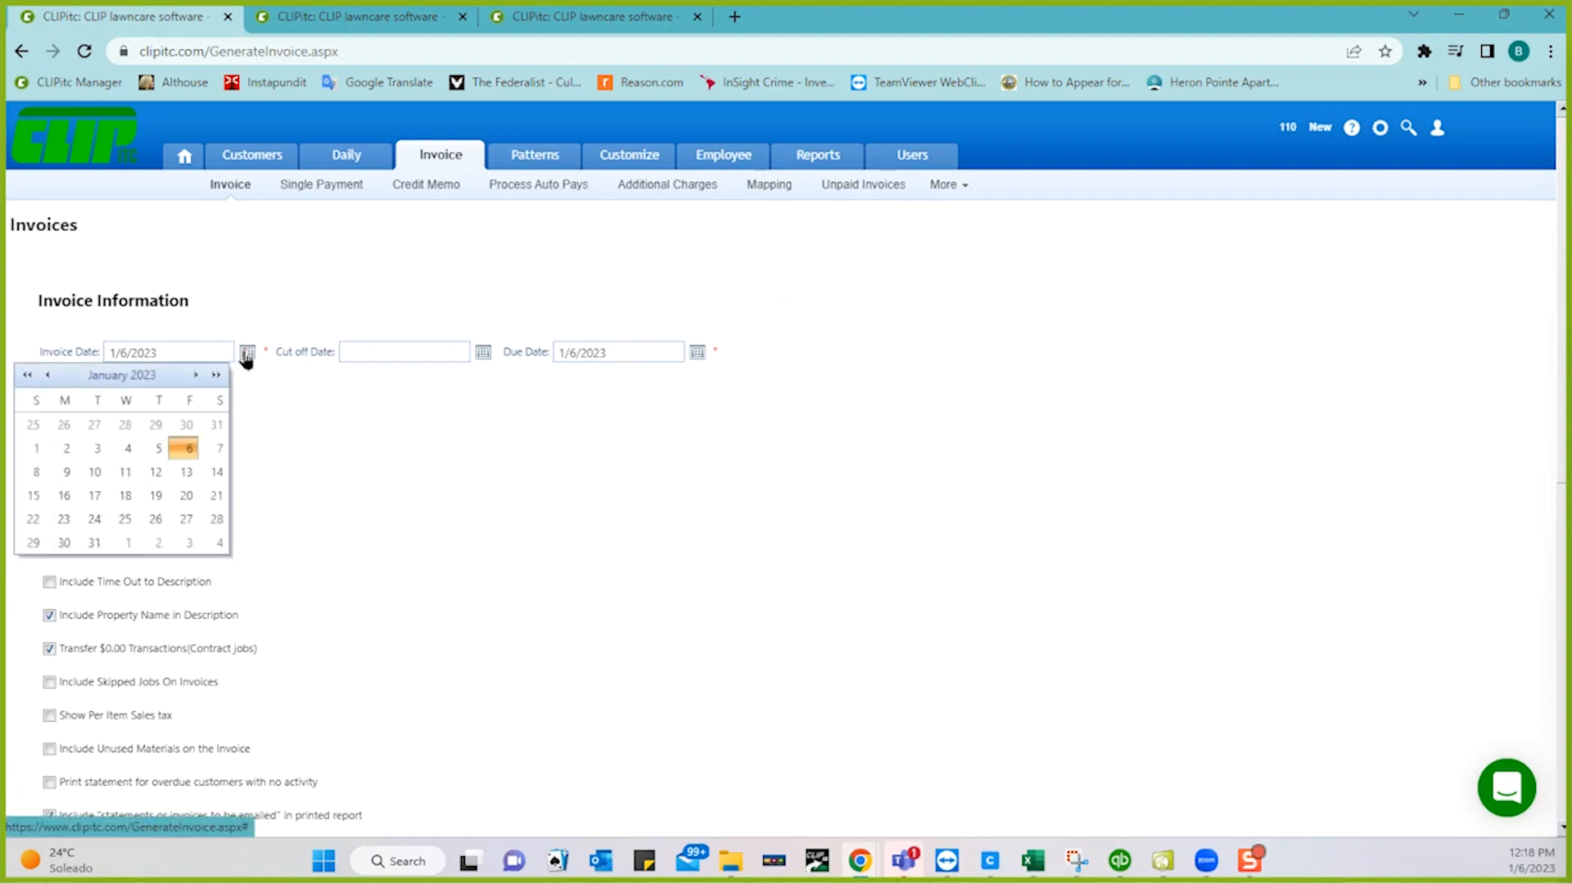
{"action": "left_click", "coordinate": [94, 544]}
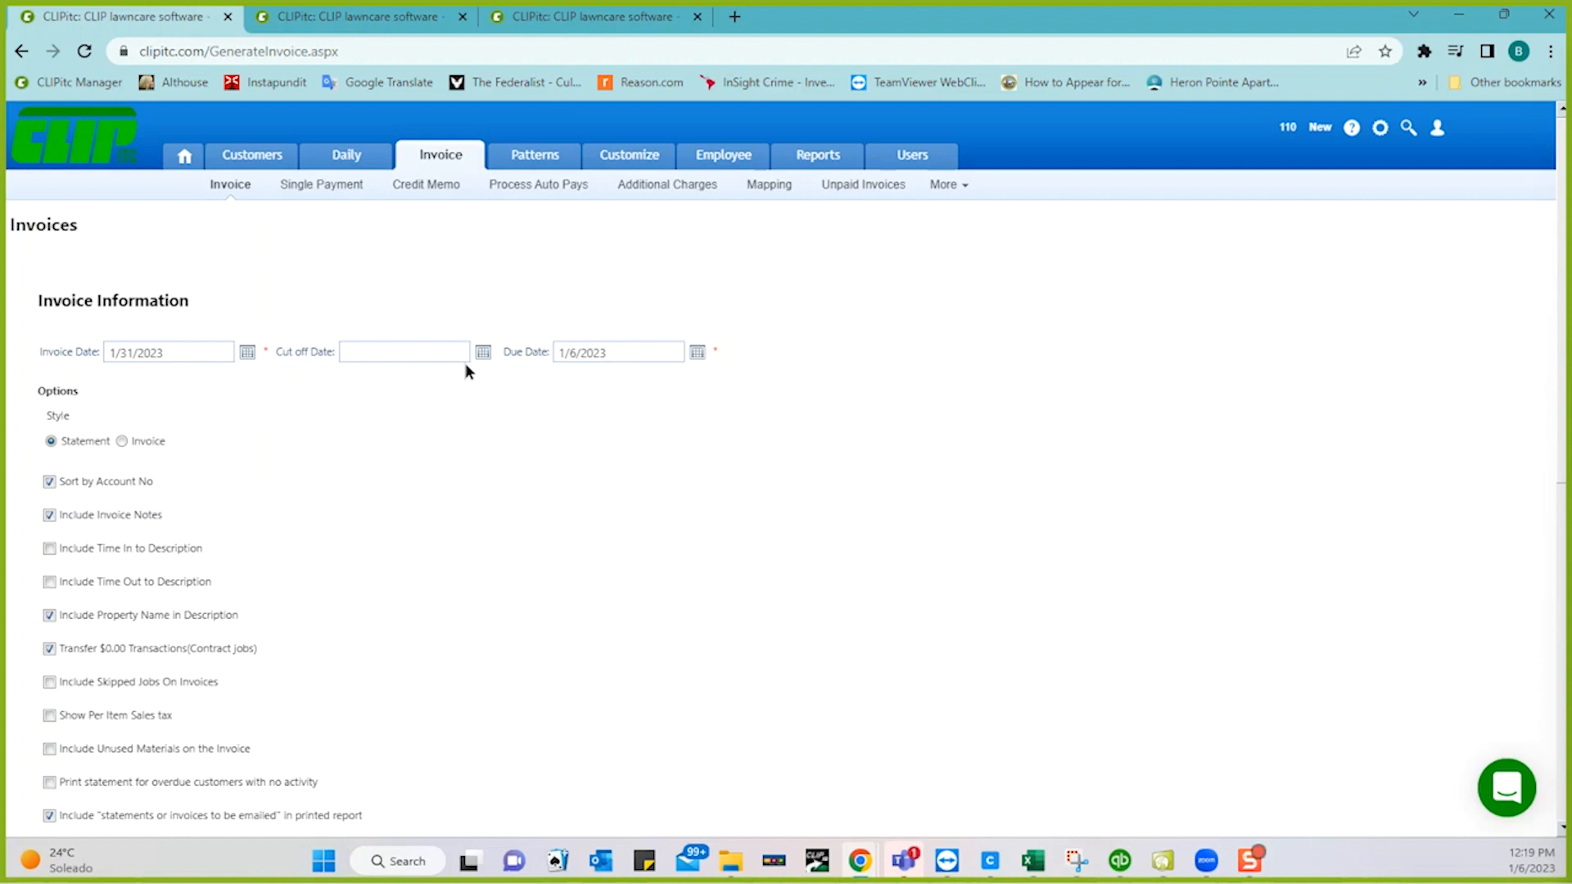
- Choose January 31, 2023 in the Cut off Date calendar to match the invoice date
{"action": "left_click", "coordinate": [483, 353]}
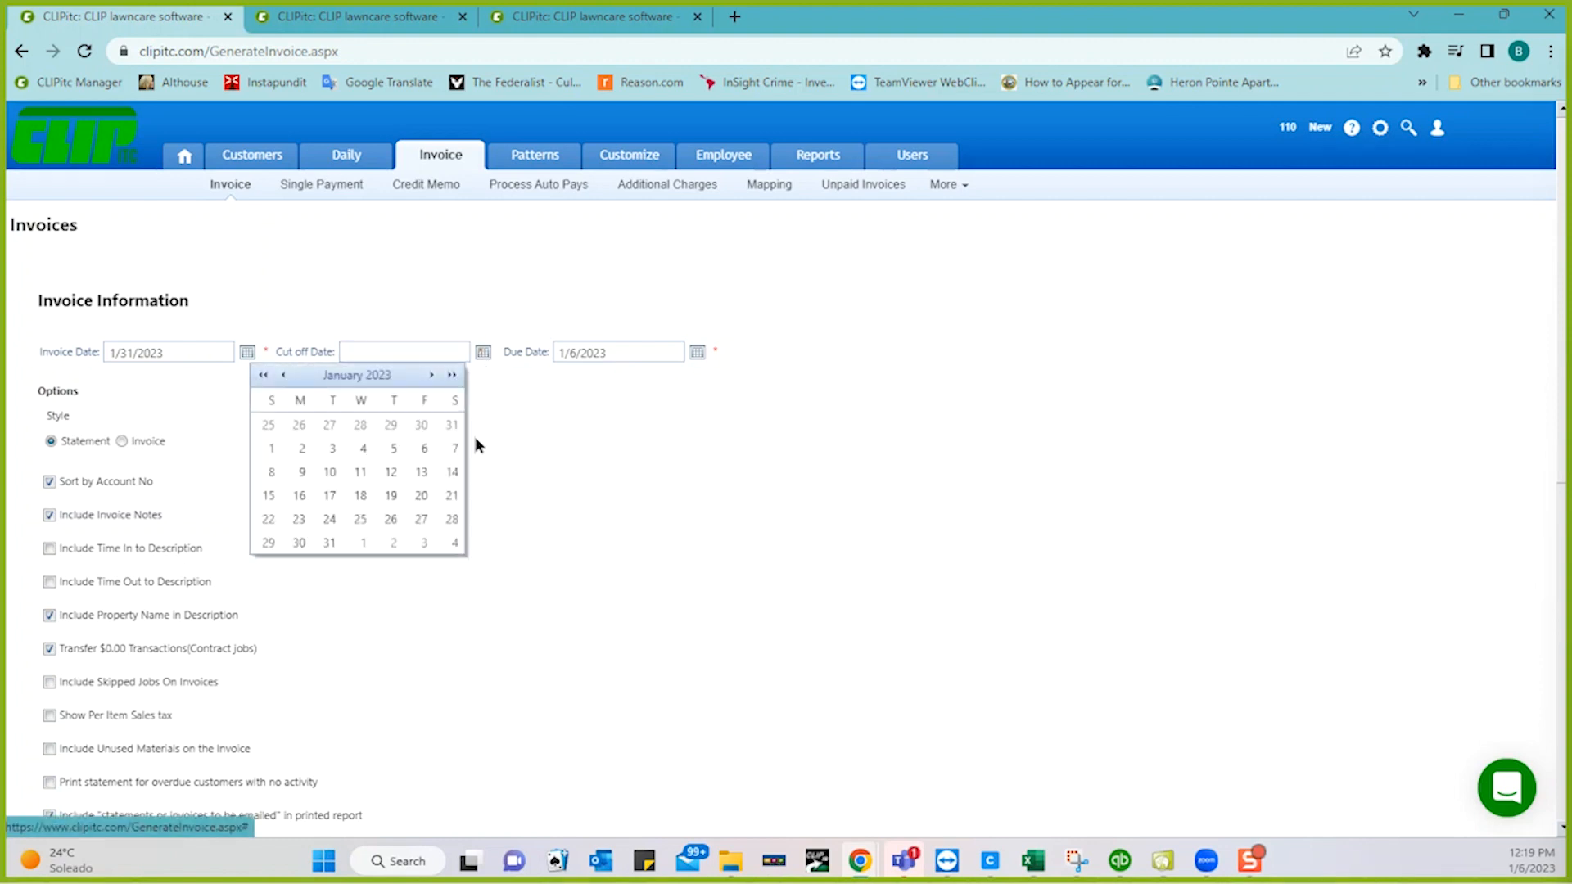
{"action": "left_click", "coordinate": [329, 544]}
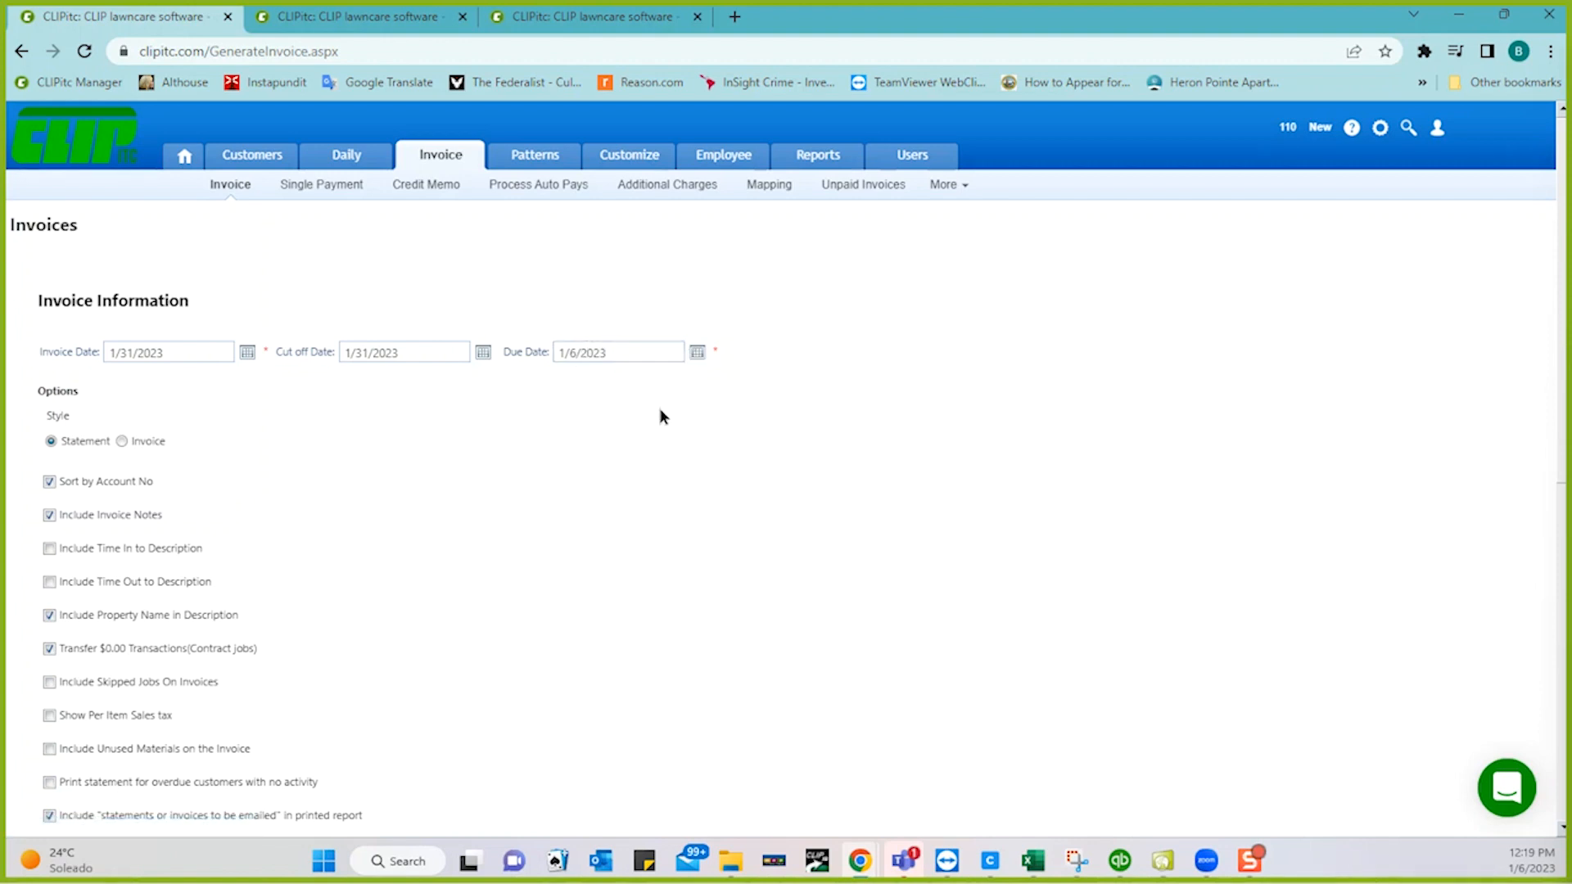
{"action": "left_click", "coordinate": [642, 353]}
- Pick January 31 as the due date from its calendar
{"action": "left_click", "coordinate": [698, 353]}
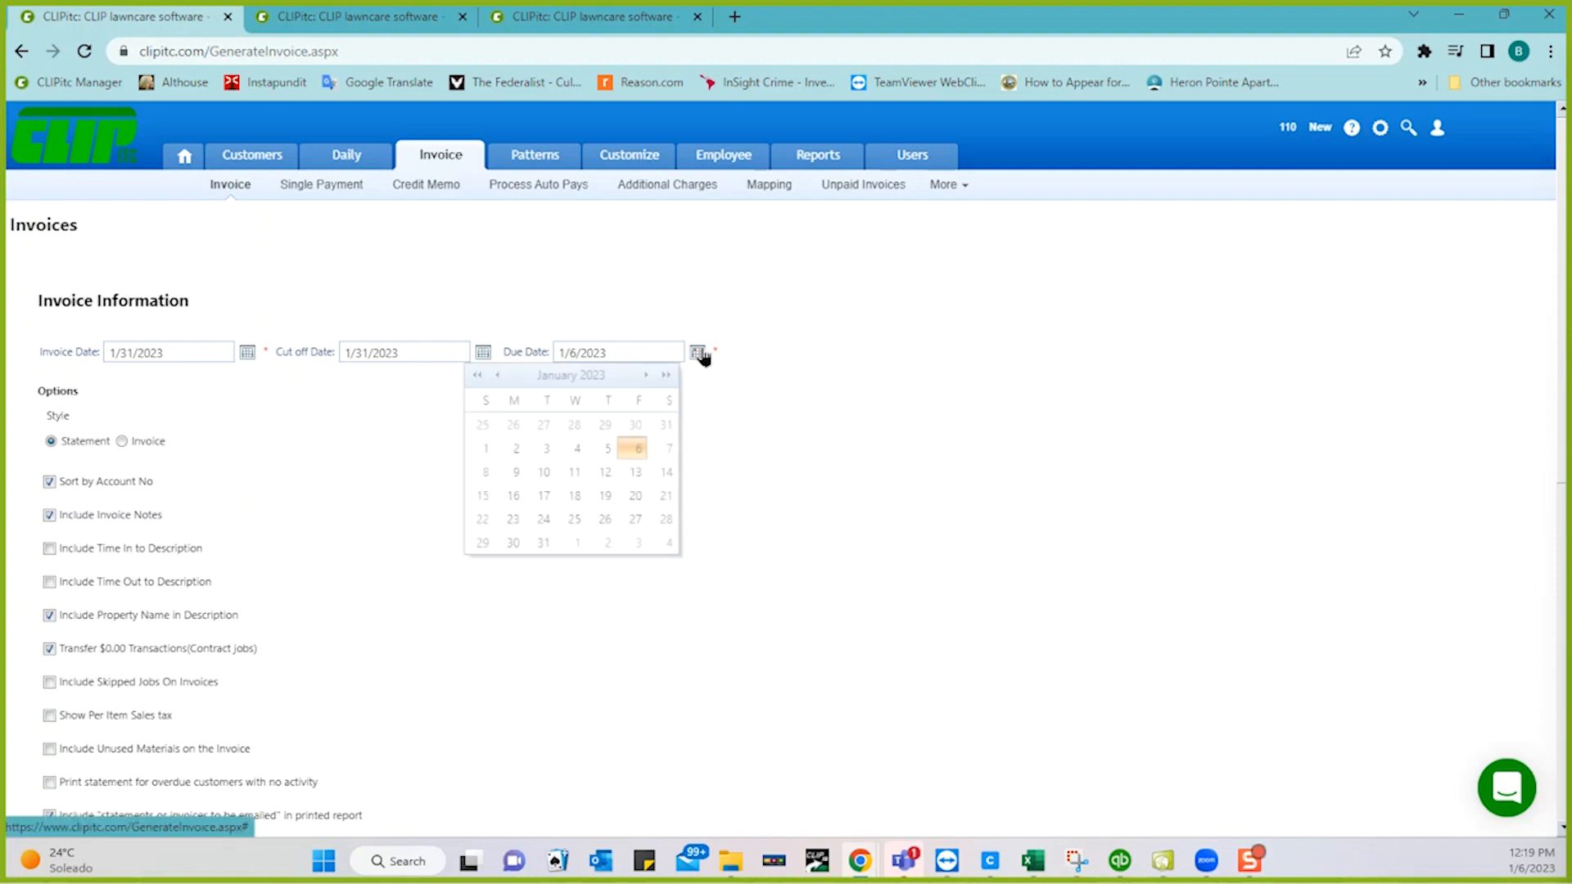
{"action": "left_click", "coordinate": [537, 546]}
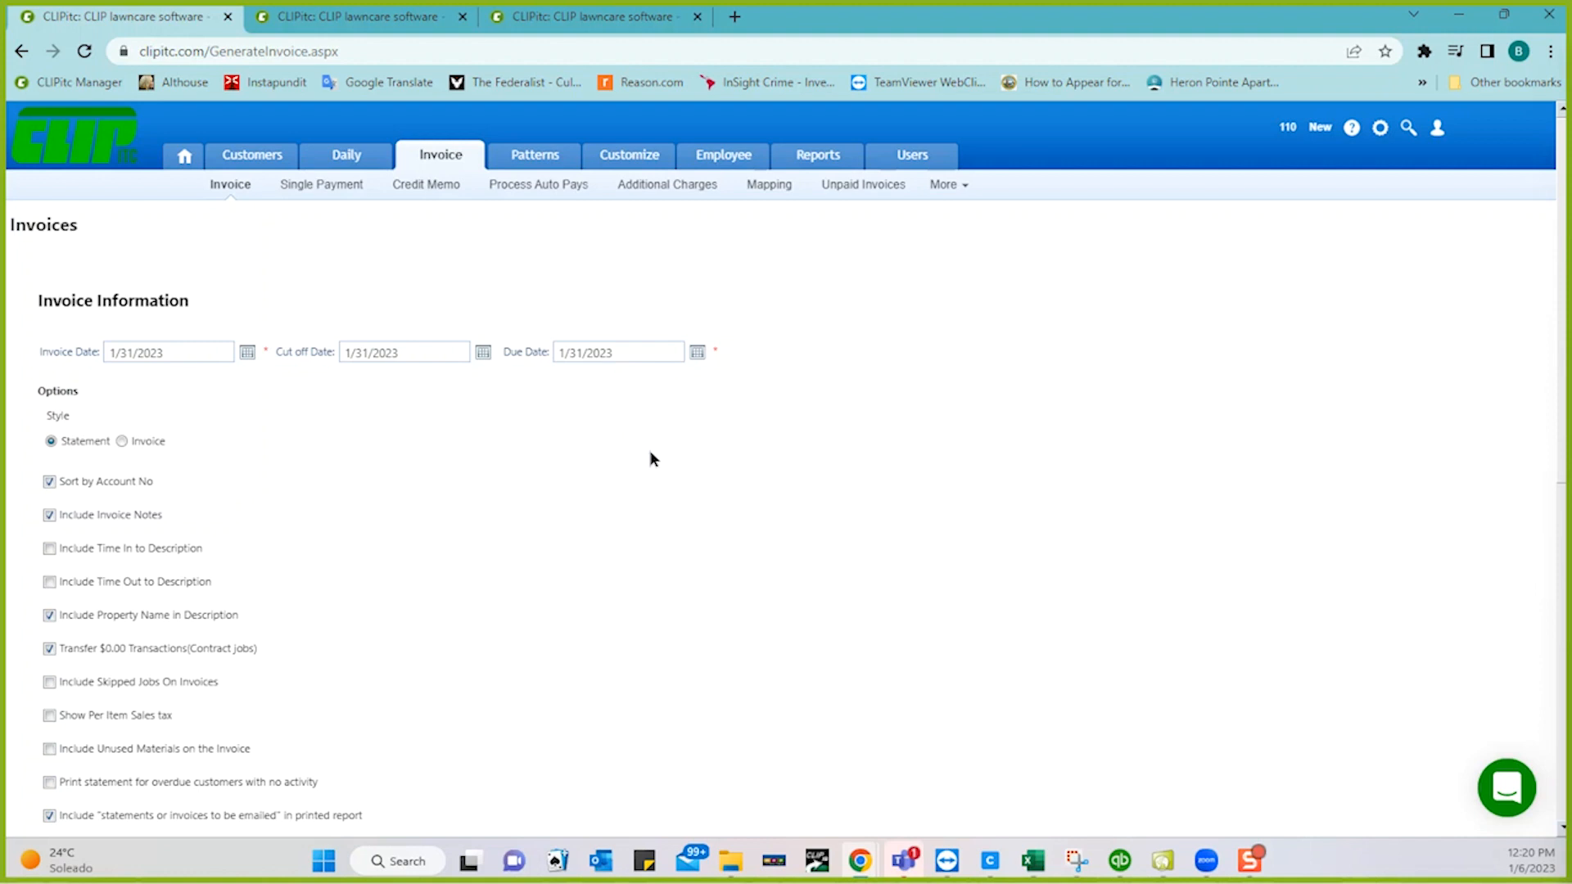
{"action": "left_click", "coordinate": [617, 353]}
{"action": "left_click", "coordinate": [614, 418]}
- Try February 10, 2023 as the due date, then revert it to January 31
{"action": "left_click", "coordinate": [696, 353]}
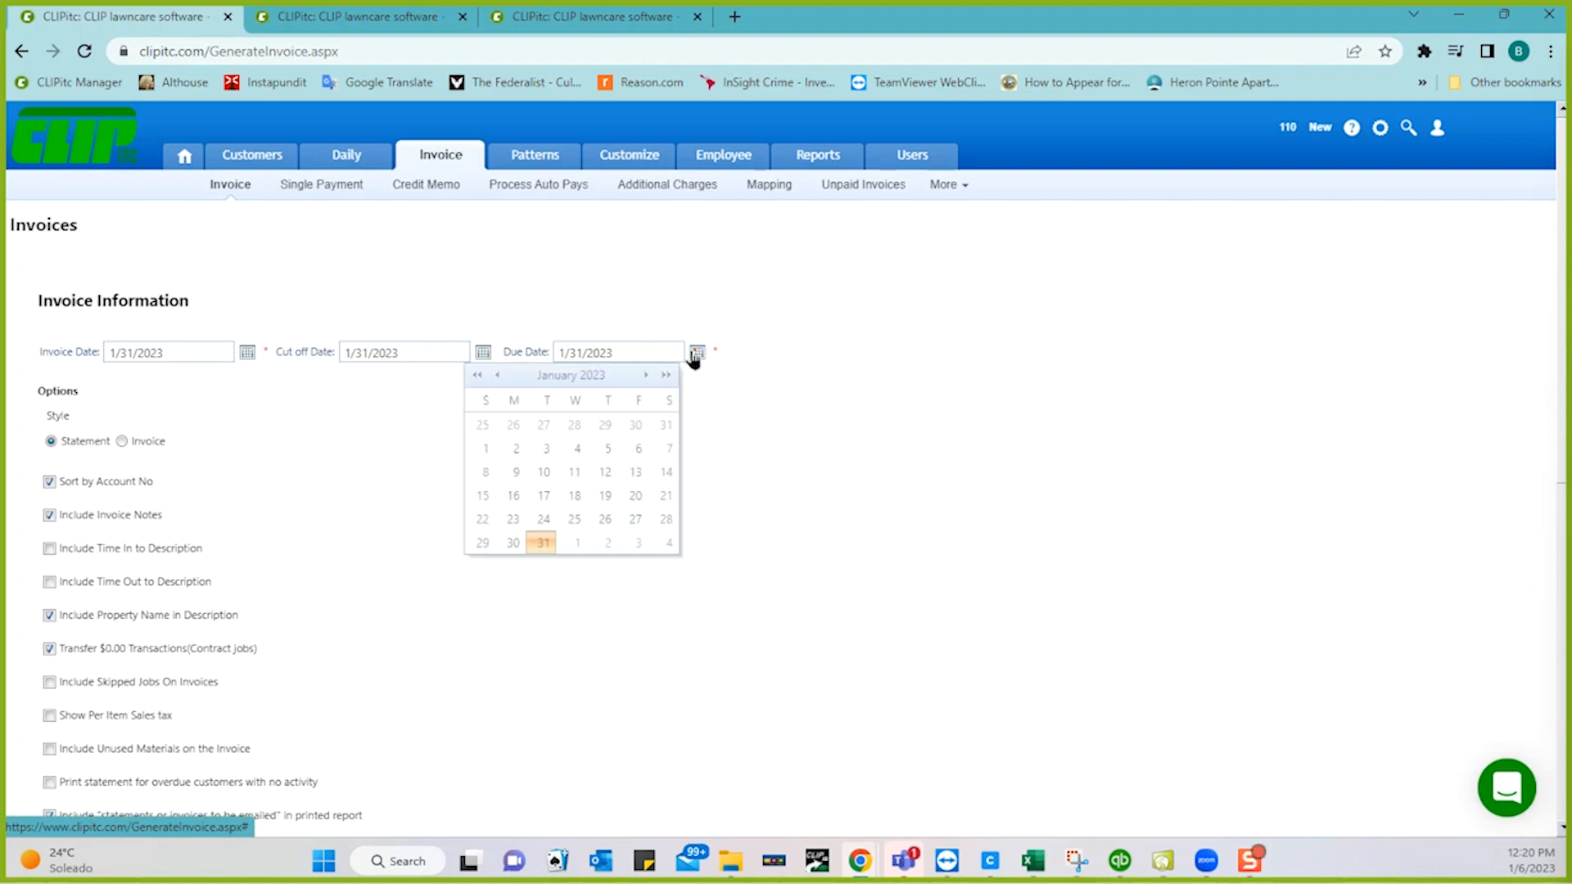
{"action": "left_click", "coordinate": [645, 378]}
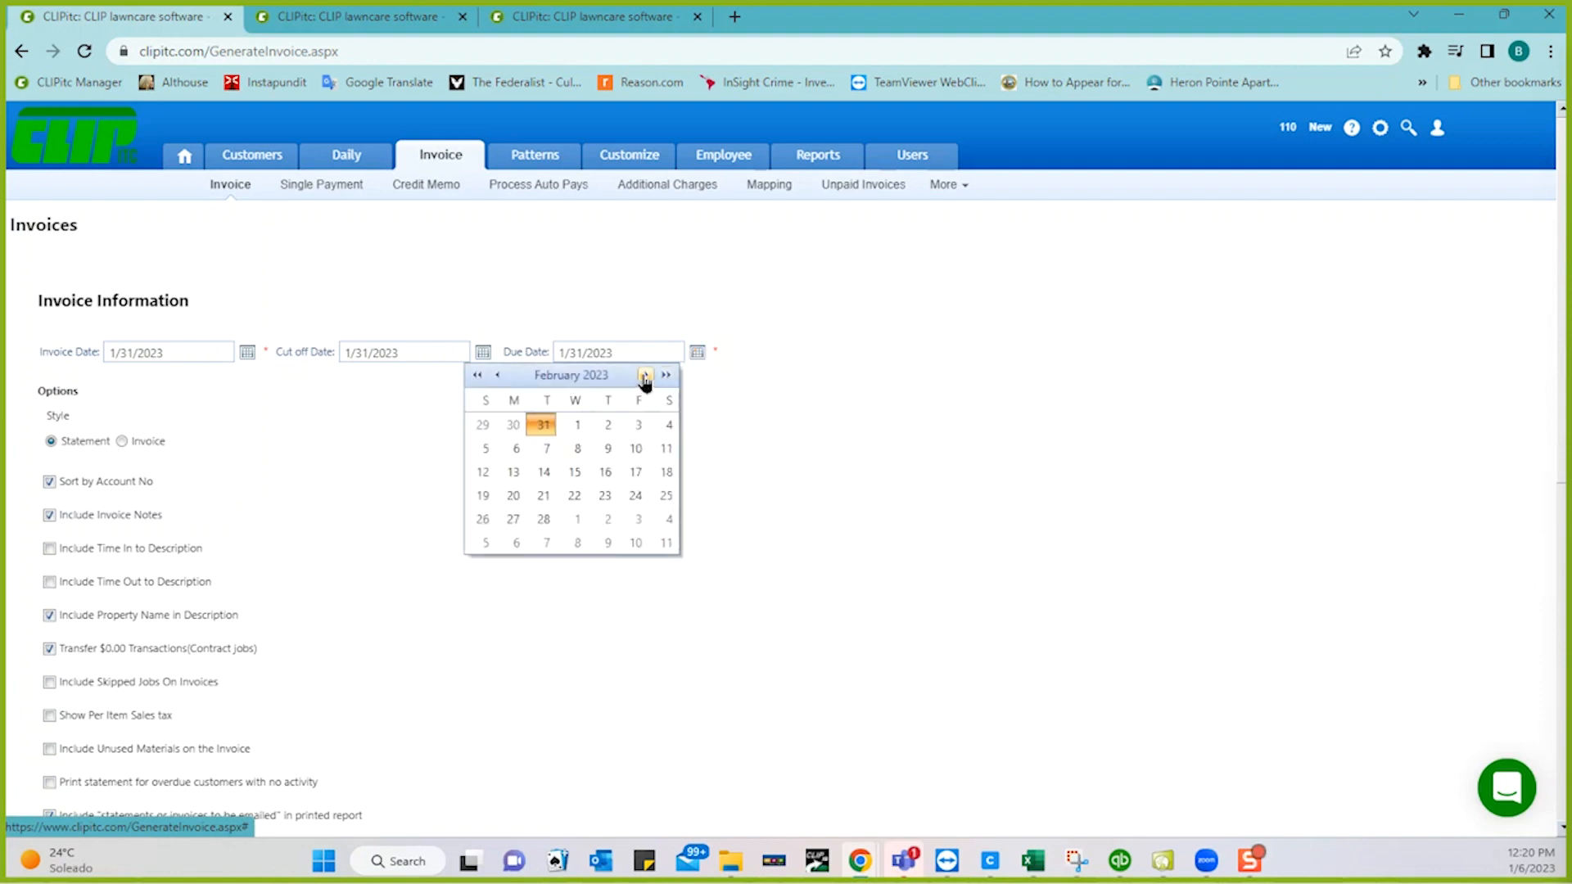
{"action": "left_click", "coordinate": [630, 450]}
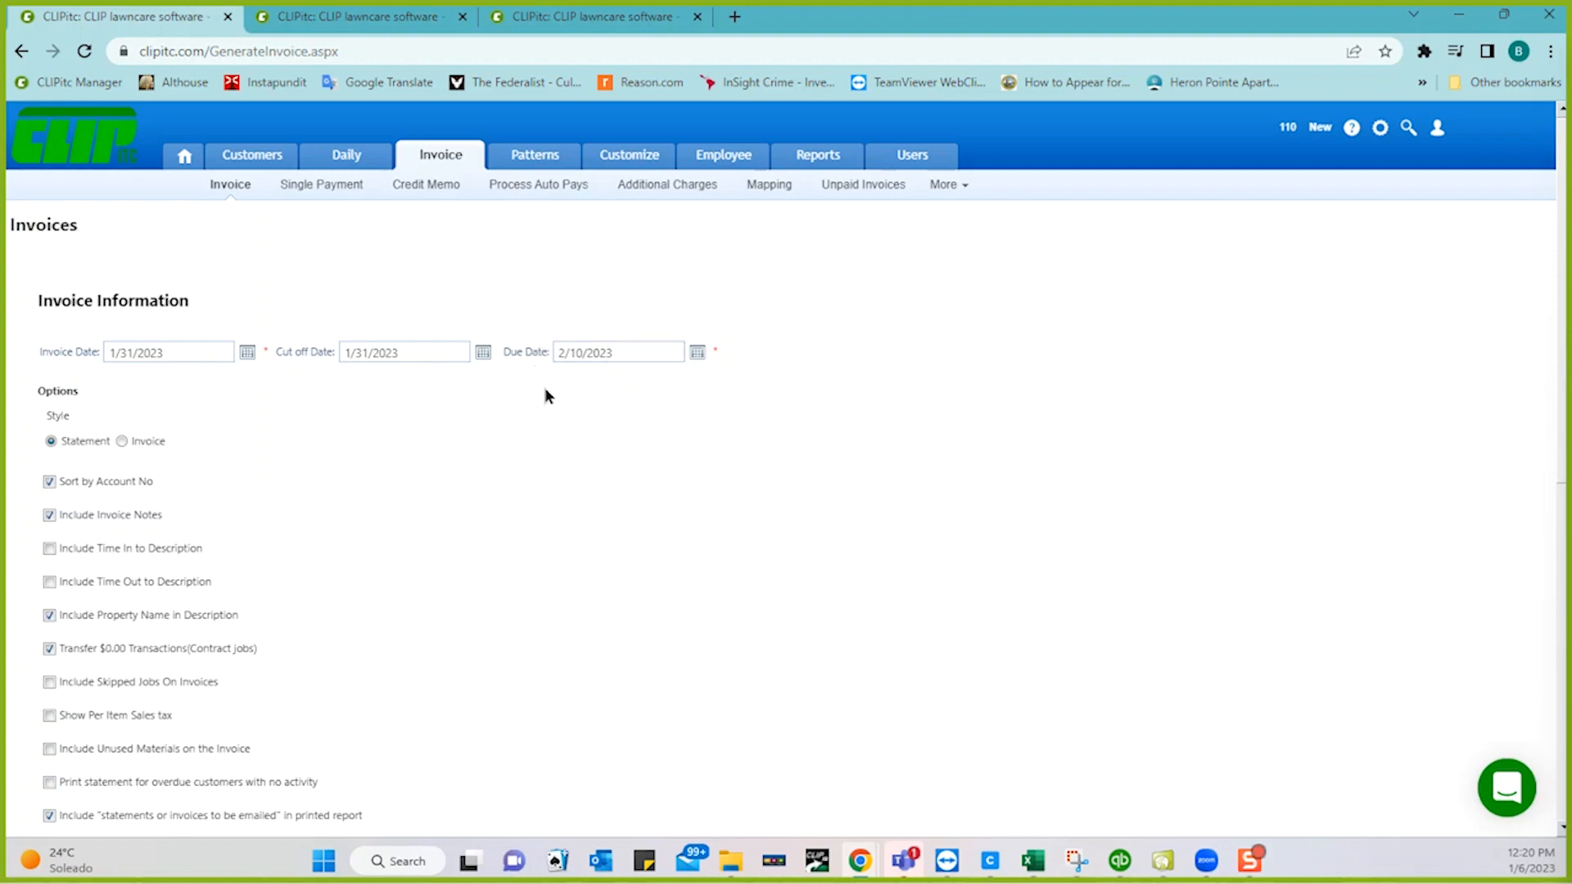
{"action": "left_click", "coordinate": [698, 354]}
{"action": "left_click", "coordinate": [547, 432]}
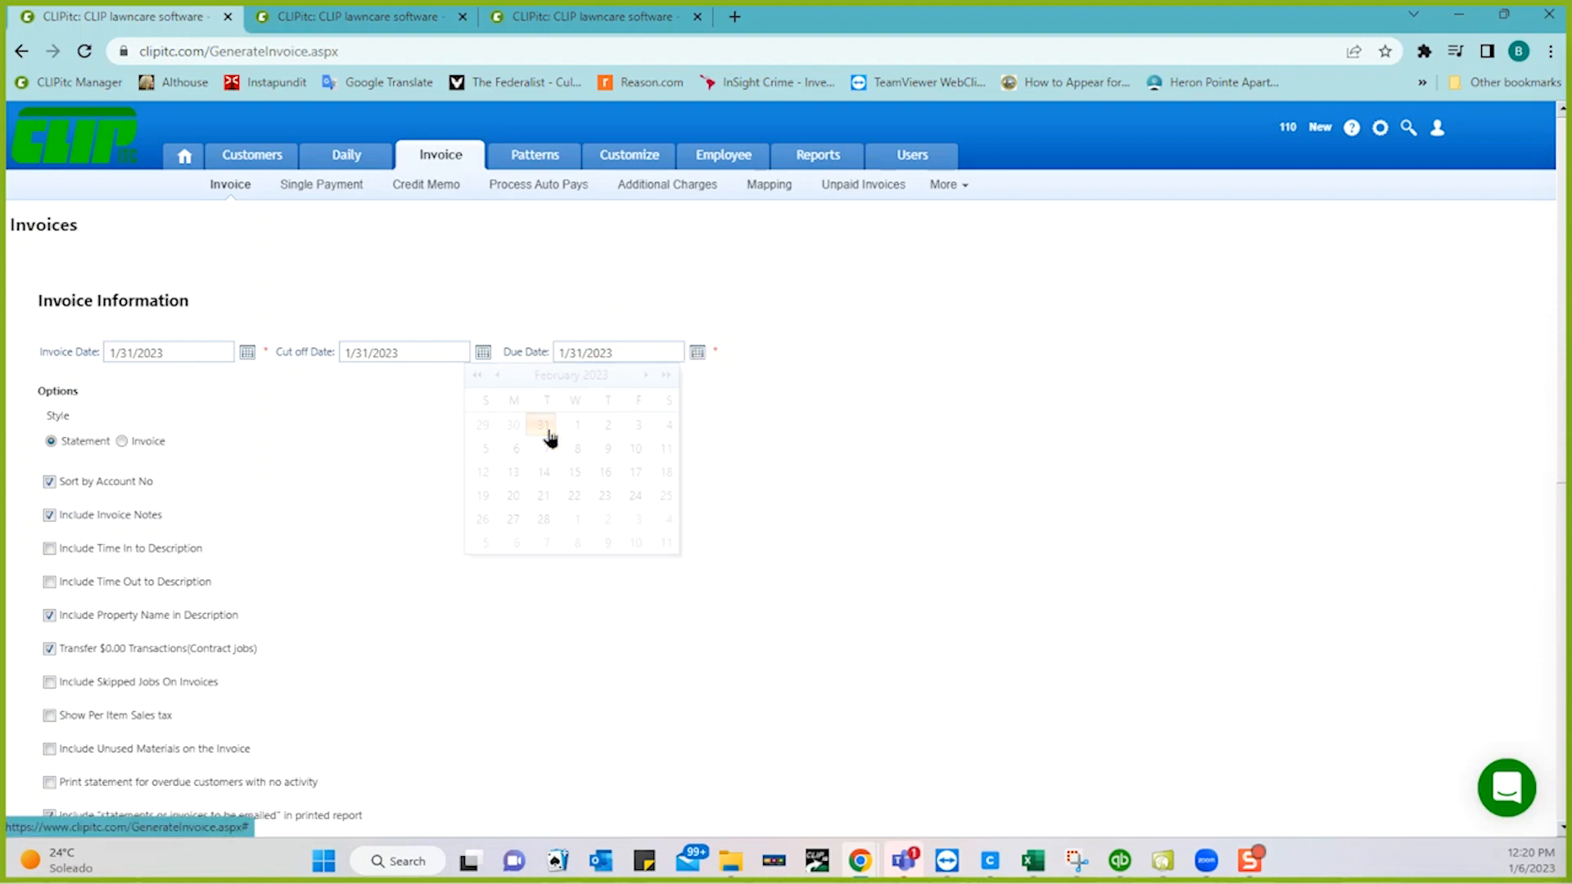
{"action": "scroll", "coordinate": [560, 454], "scroll_direction": "down", "scroll_amount": 3}
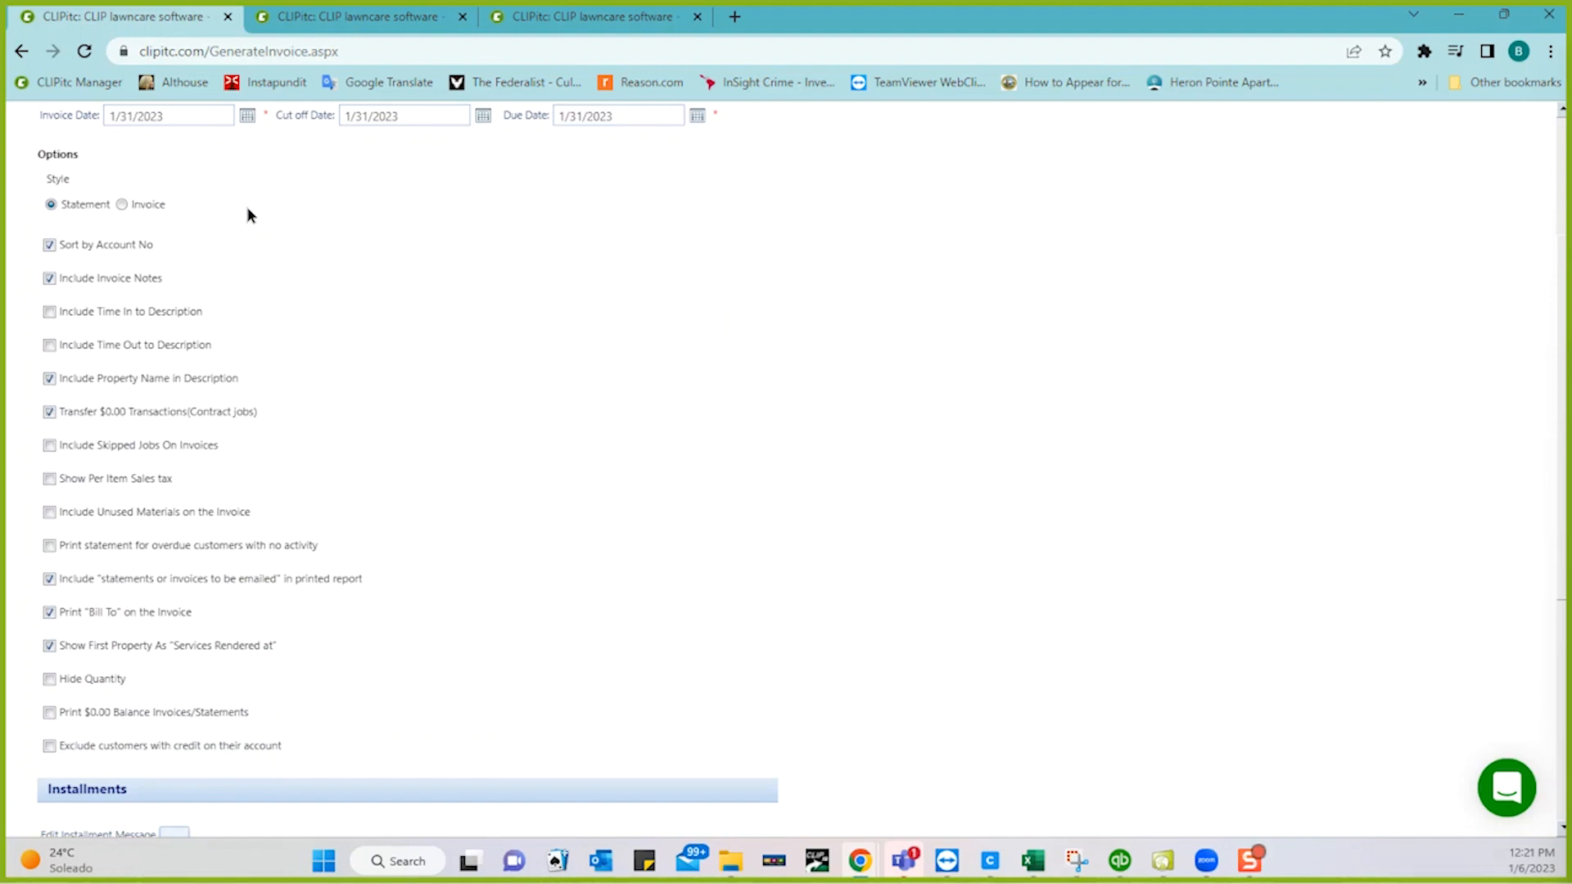
{"action": "left_click", "coordinate": [122, 204]}
- Scroll down the Generate Invoice page to reveal the remaining invoice options
{"action": "scroll", "coordinate": [387, 319], "scroll_direction": "down", "scroll_amount": 2}
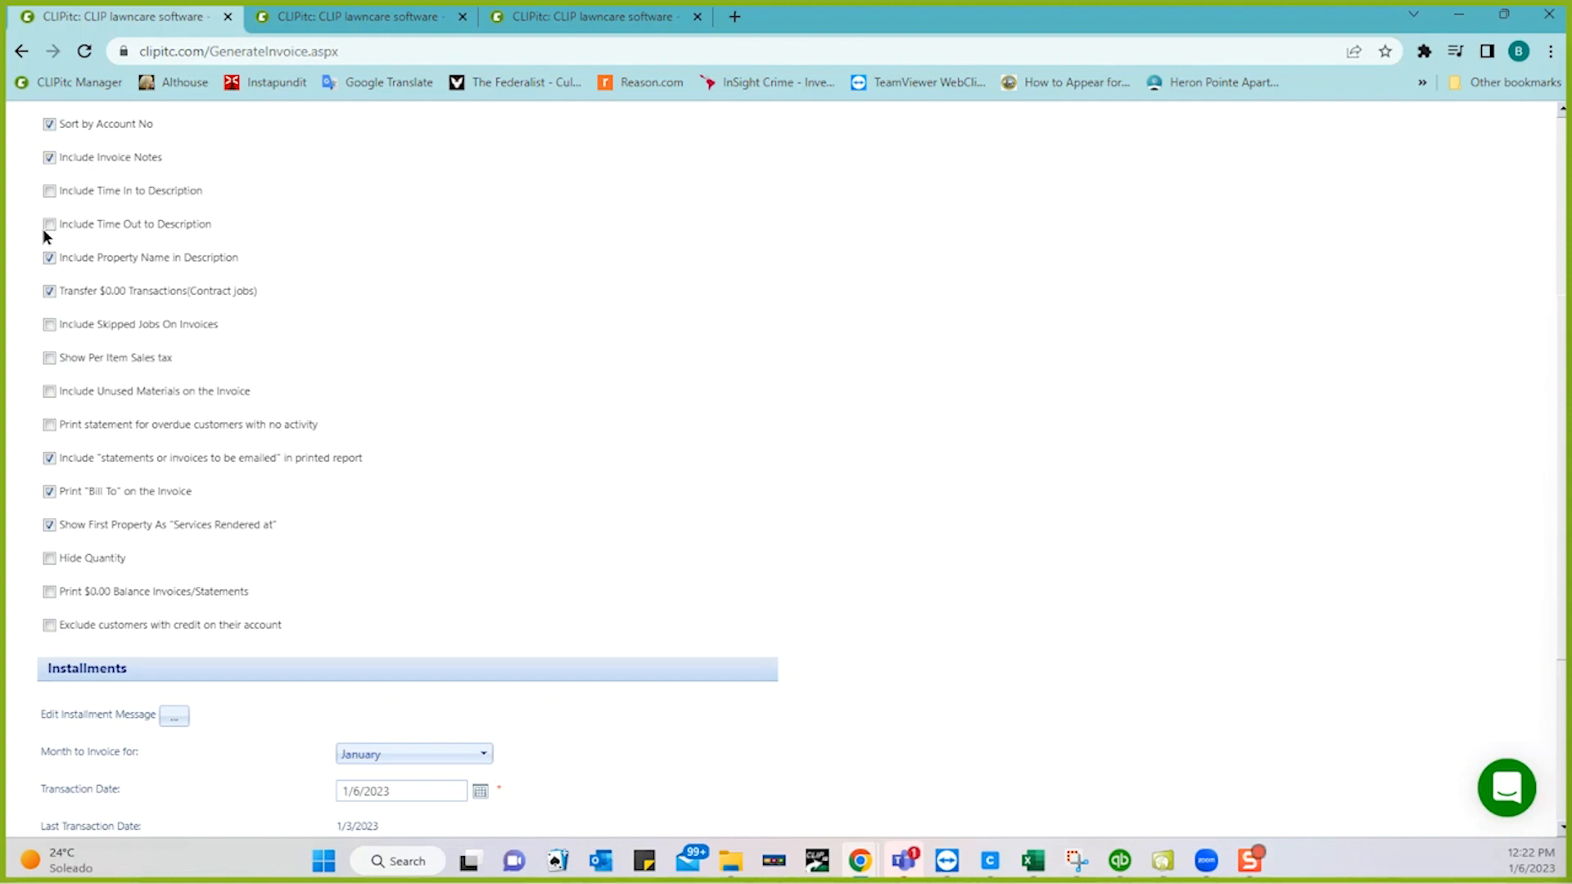
{"action": "scroll", "coordinate": [468, 220], "scroll_direction": "down", "scroll_amount": 1}
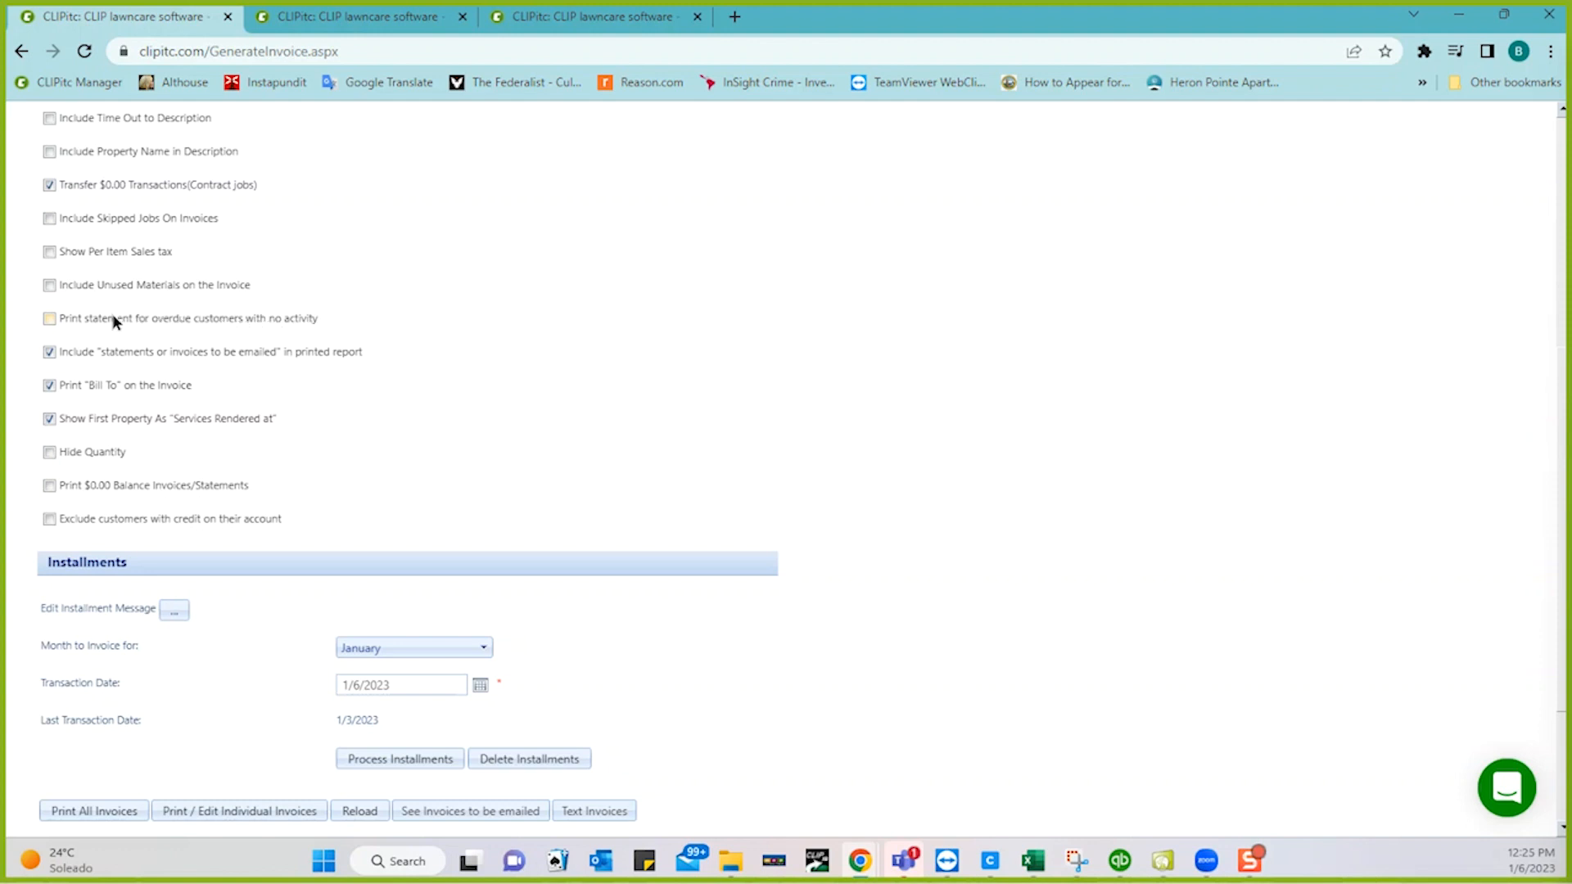
{"action": "left_click", "coordinate": [49, 320]}
{"action": "scroll", "coordinate": [502, 316], "scroll_direction": "up", "scroll_amount": 2}
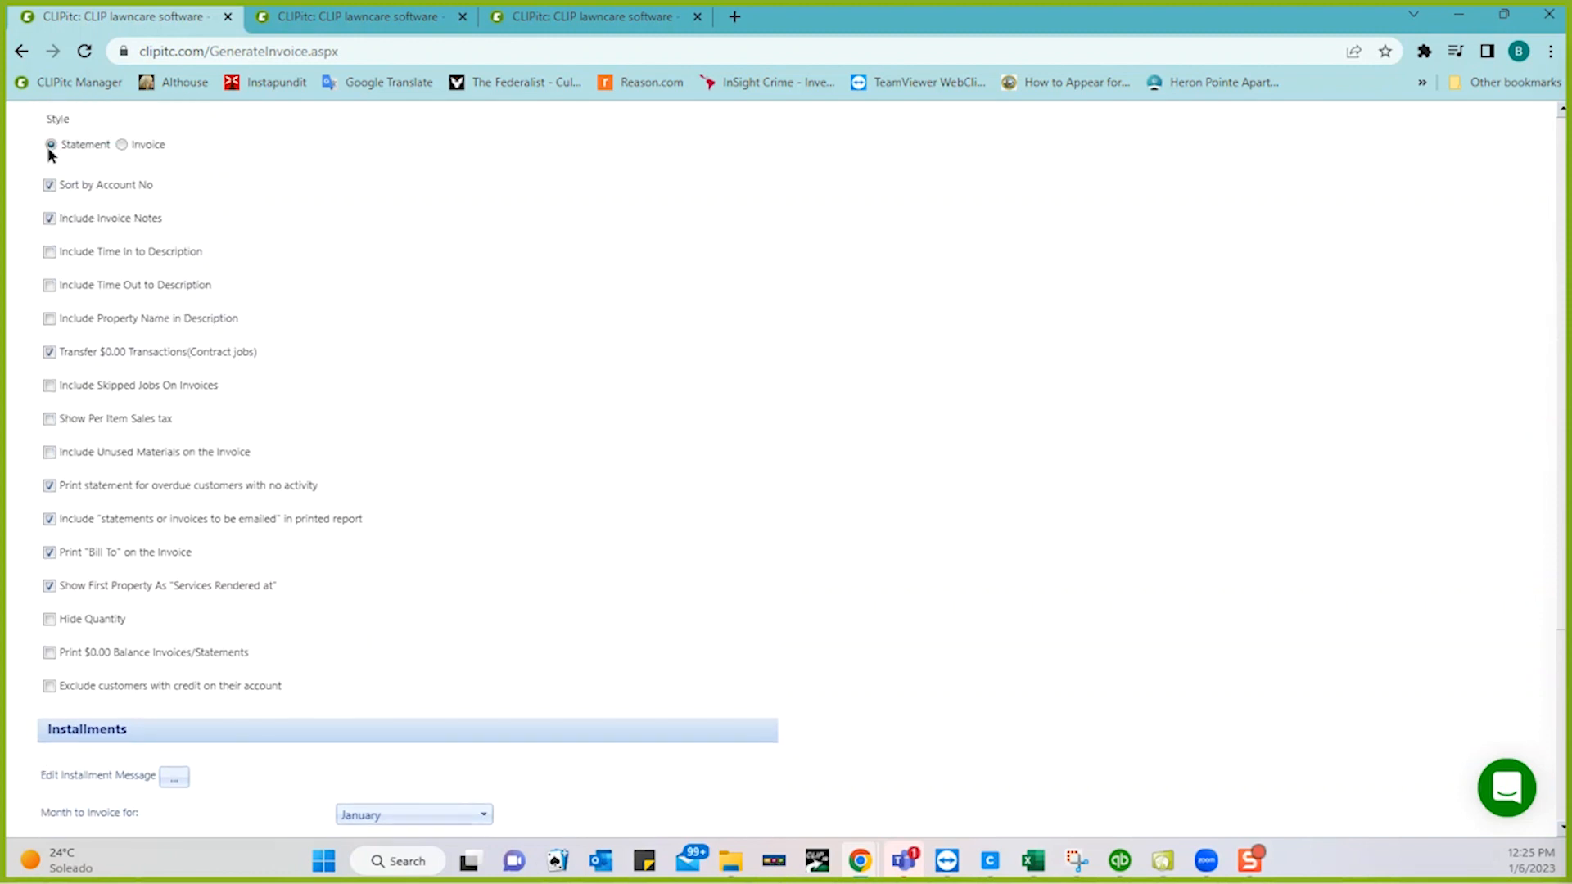
{"action": "scroll", "coordinate": [420, 266], "scroll_direction": "down", "scroll_amount": 2}
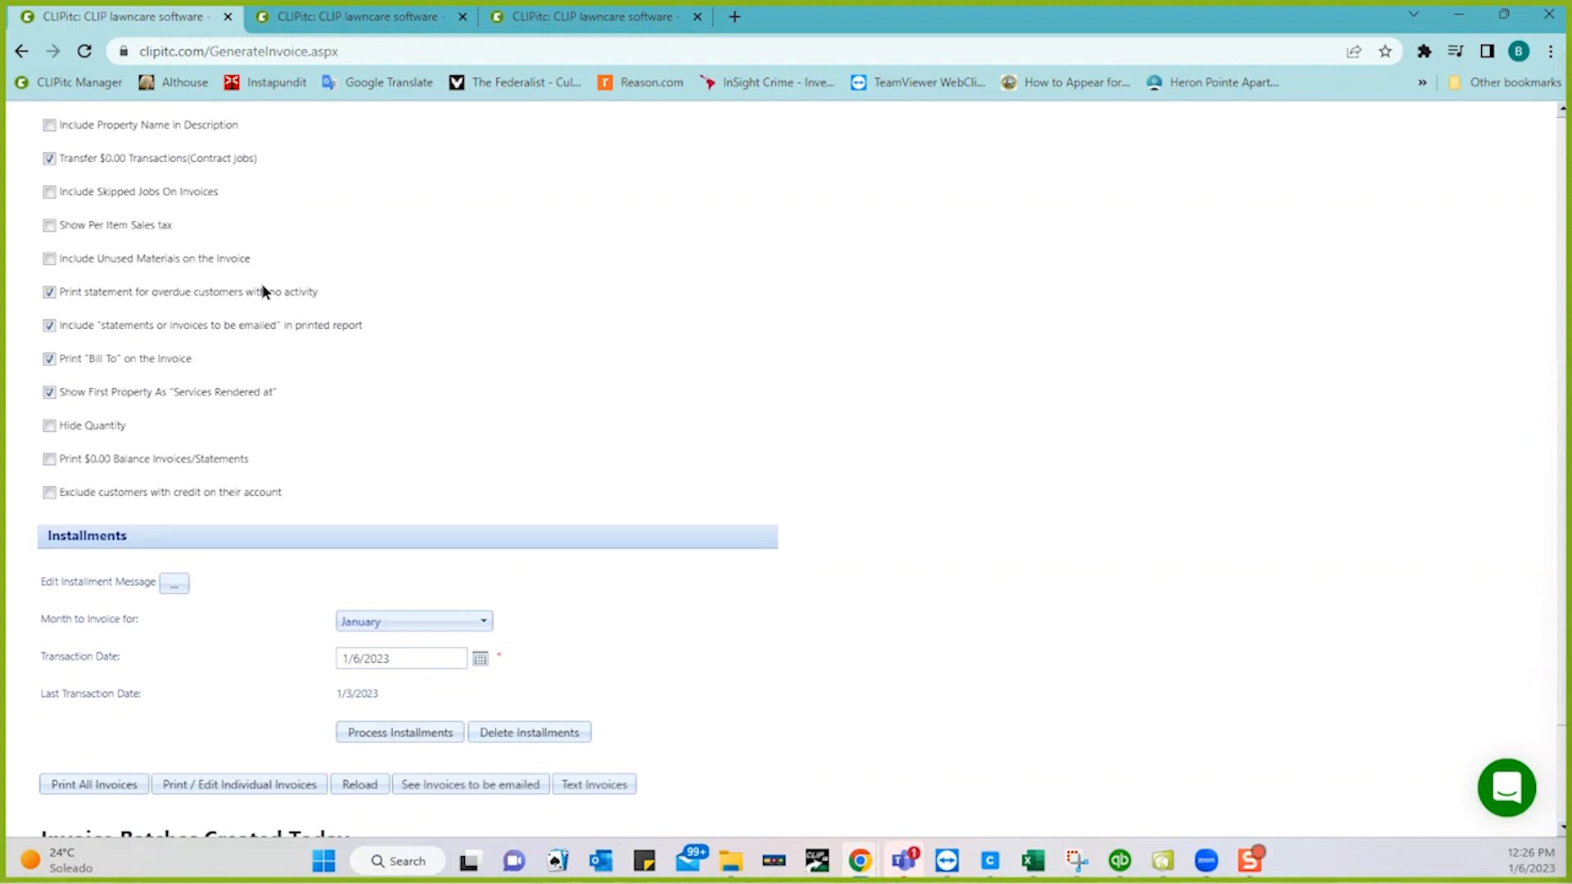
{"action": "left_click", "coordinate": [49, 460]}
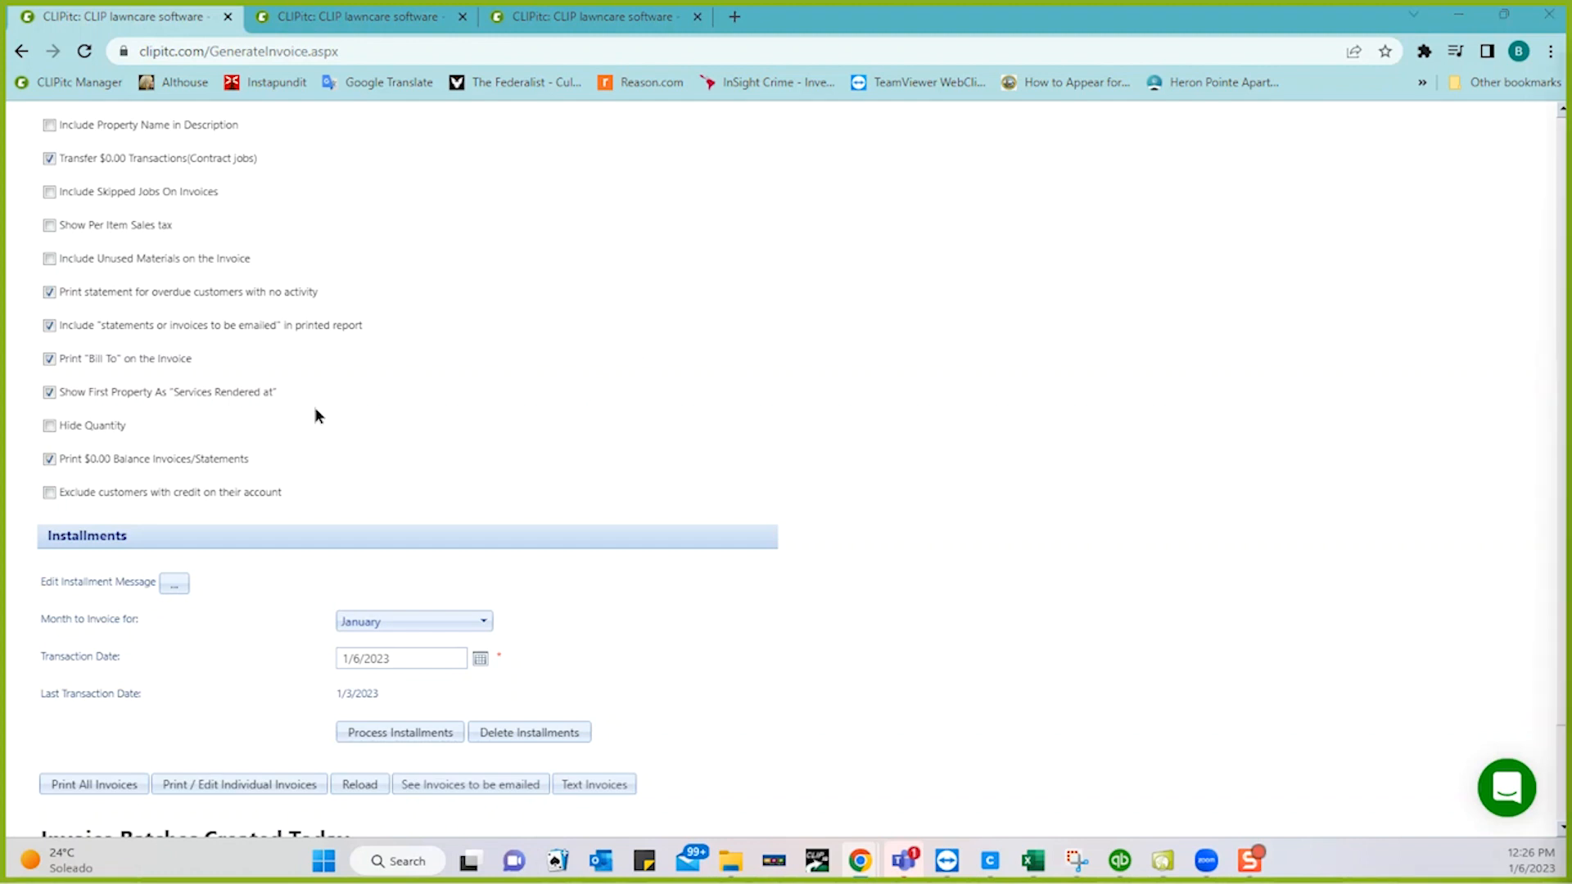
{"action": "left_click", "coordinate": [51, 458]}
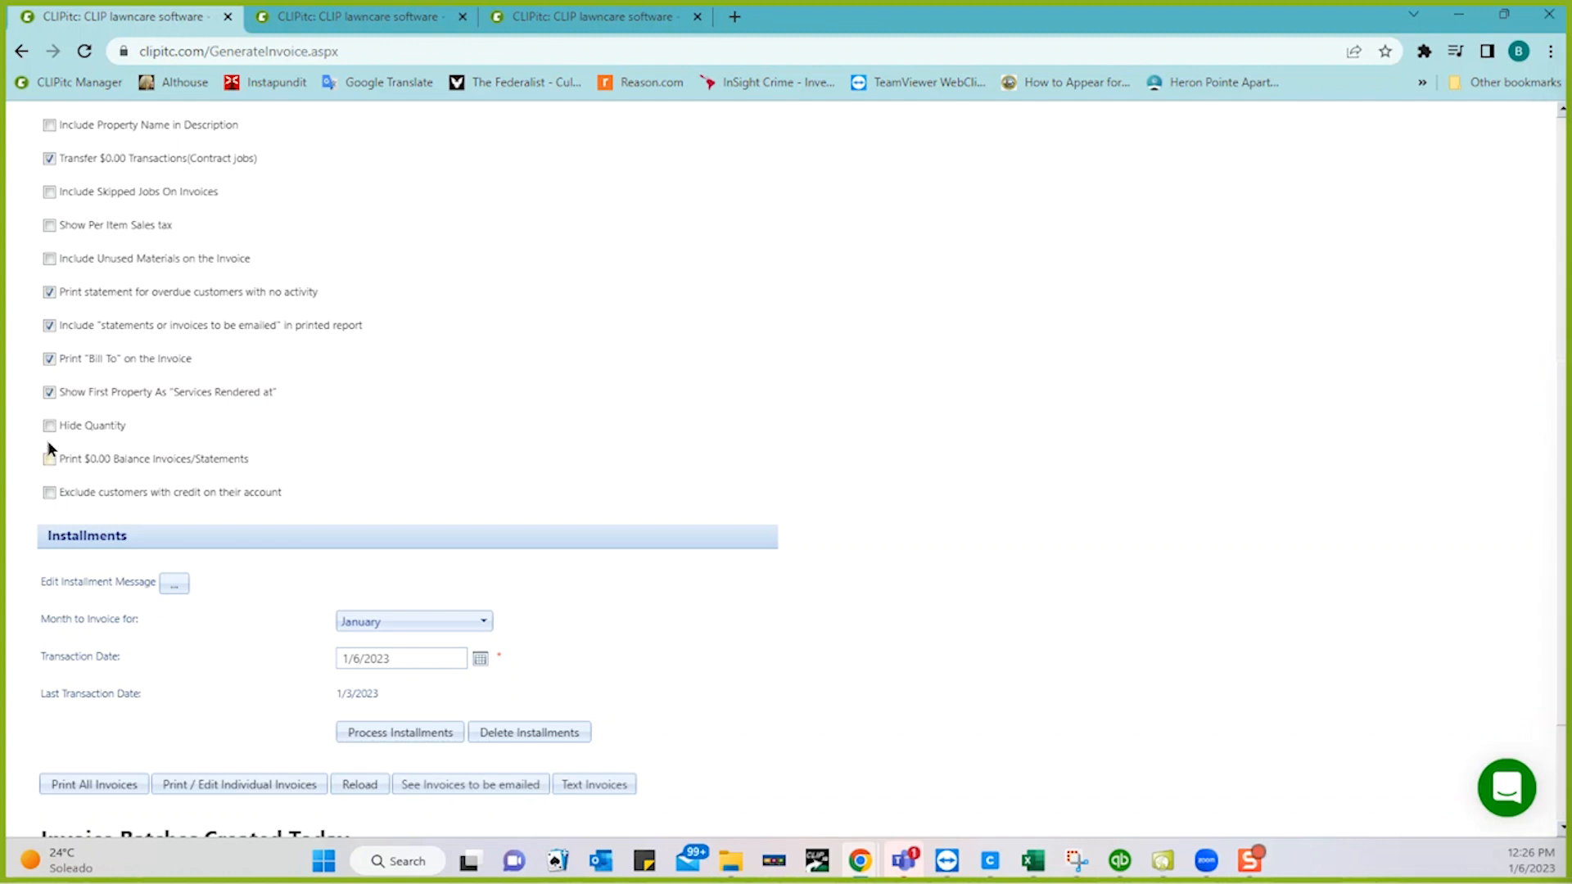
{"action": "left_click", "coordinate": [49, 293]}
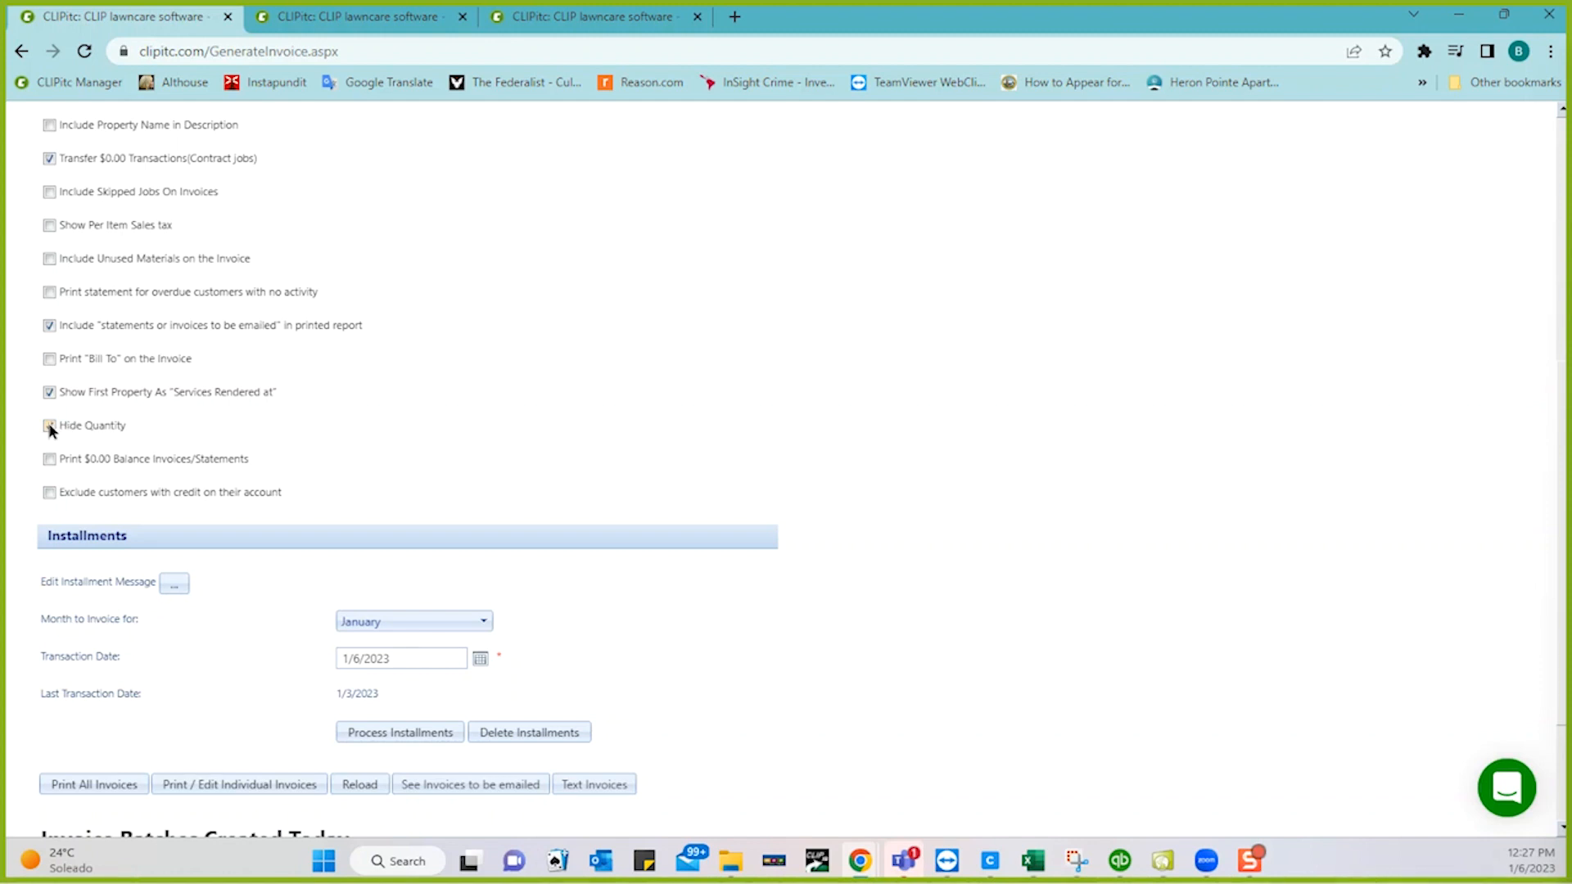
- Turn on Hide Quantity and exclude customers with credit on their account from invoicing
{"action": "left_click", "coordinate": [49, 425]}
{"action": "left_click", "coordinate": [48, 492]}
{"action": "scroll", "coordinate": [490, 445], "scroll_direction": "up", "scroll_amount": 3}
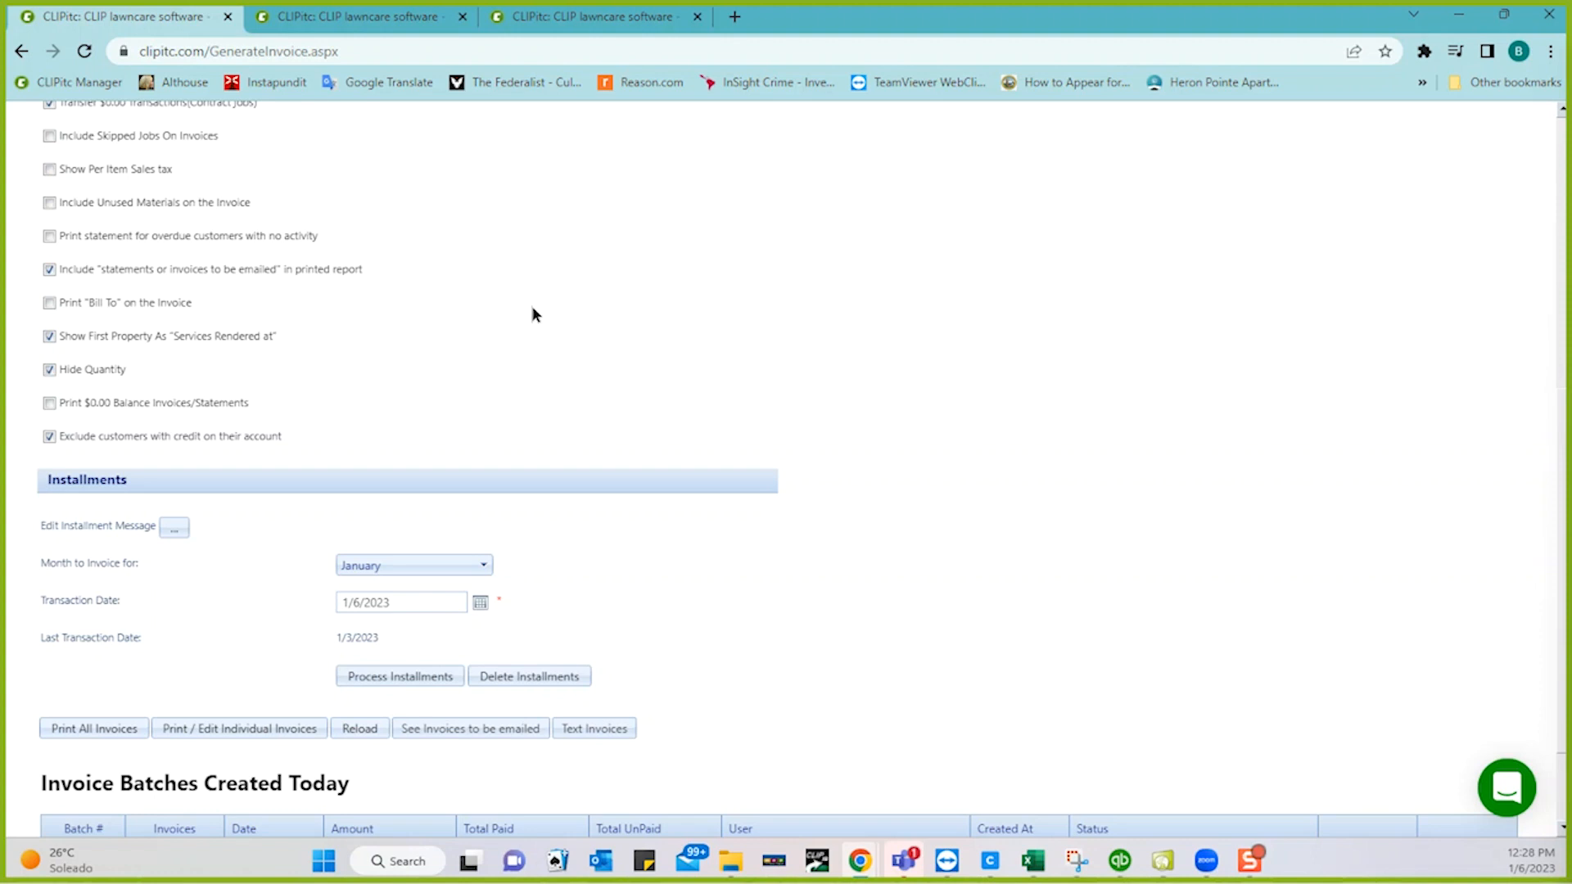
- Set the transaction date to January 31 and reprocess the January installments, confirming the prompt
{"action": "left_click", "coordinate": [480, 604]}
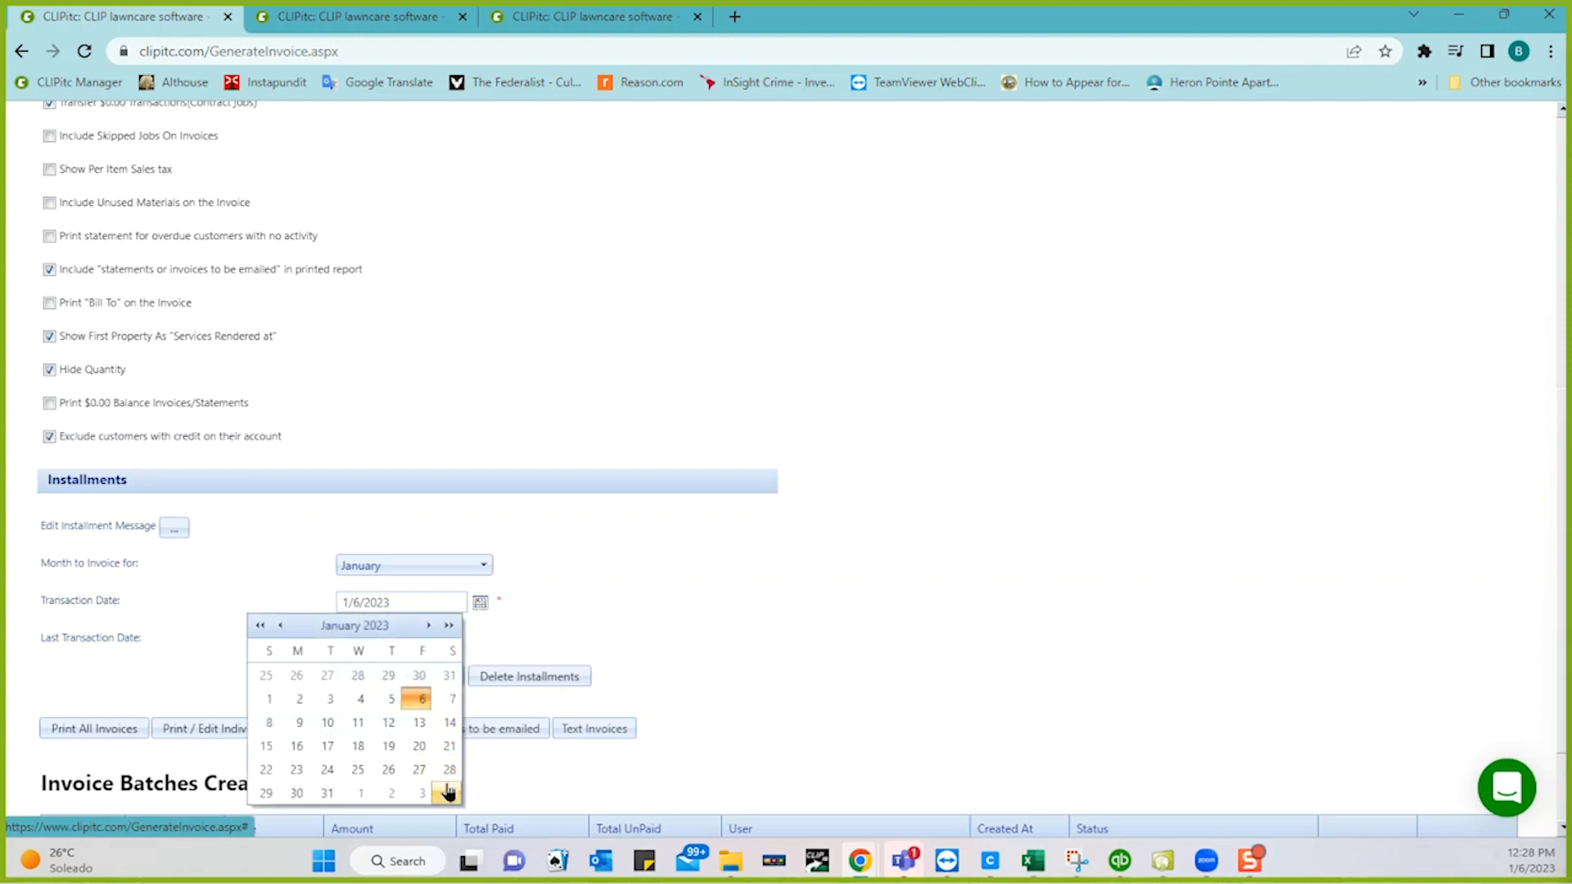
{"action": "left_click", "coordinate": [326, 793]}
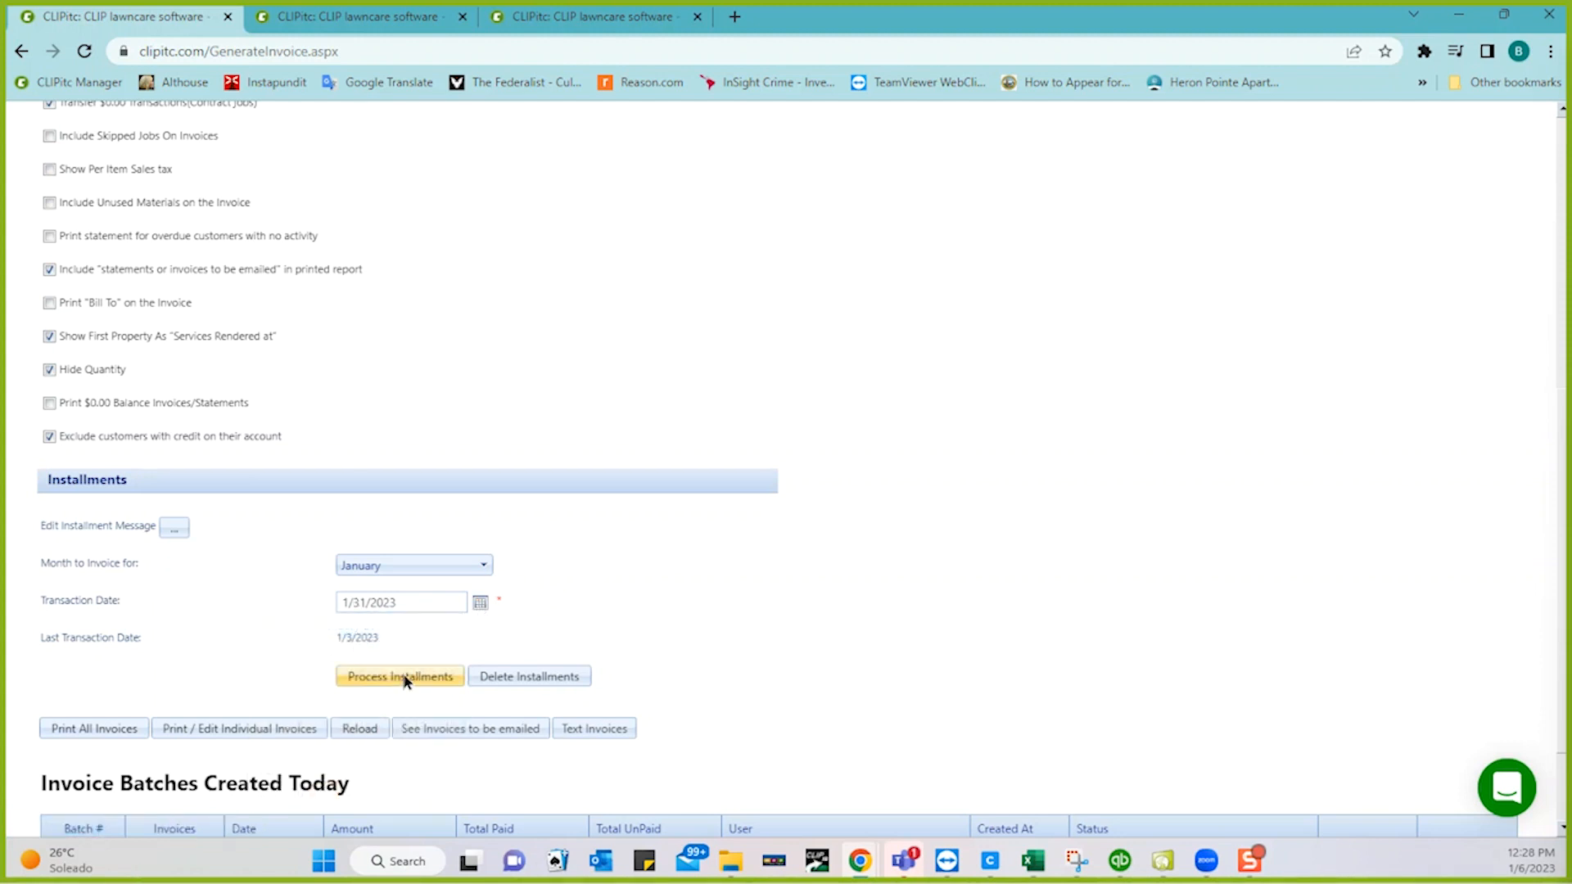
{"action": "left_click", "coordinate": [404, 678]}
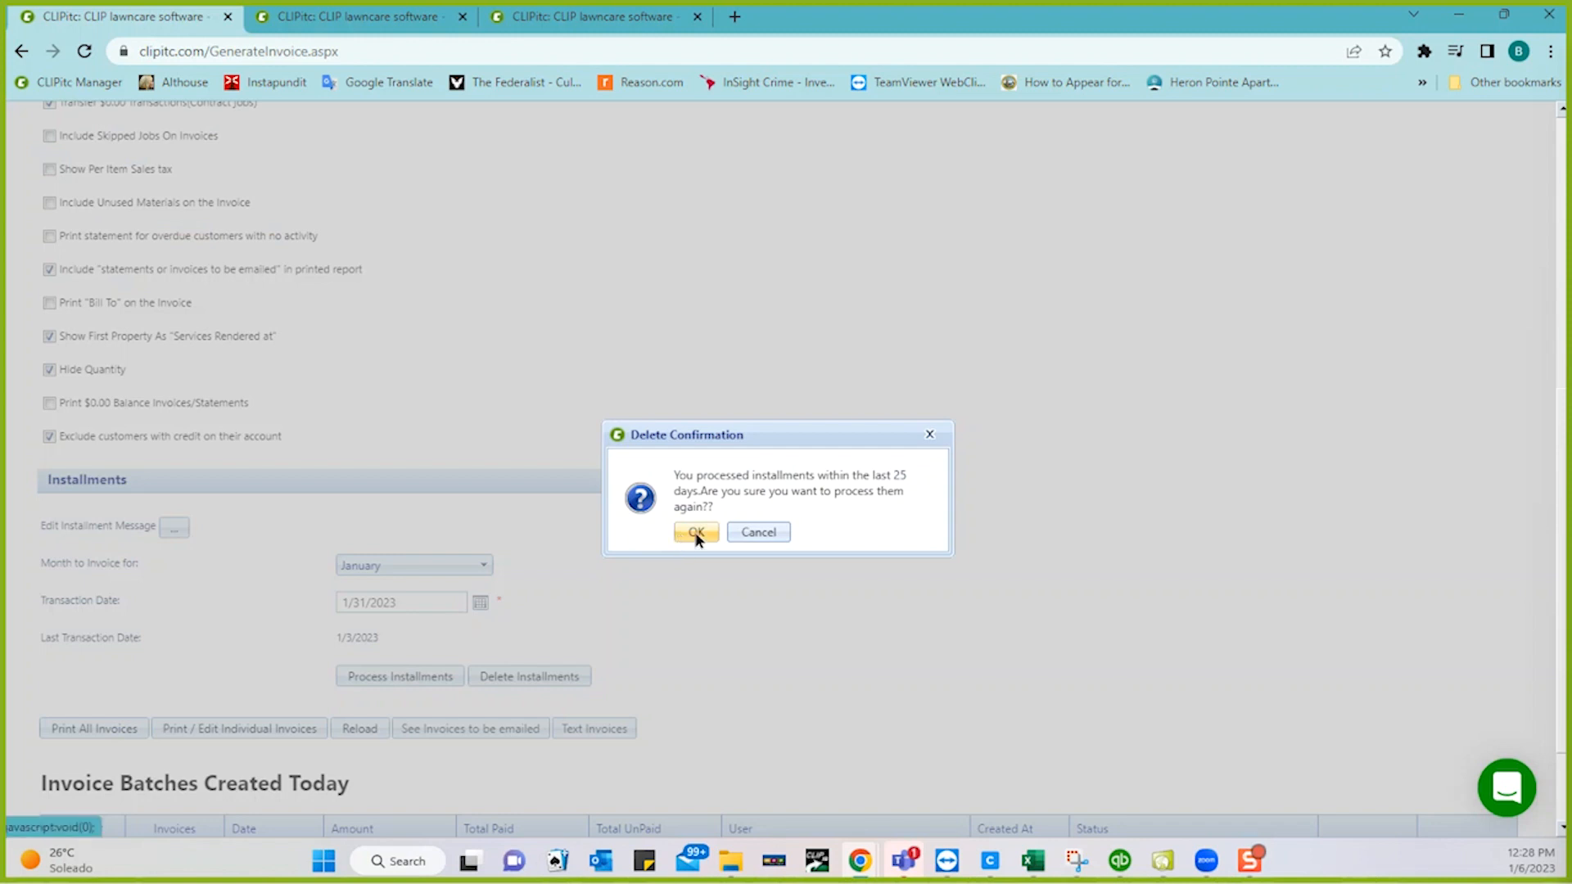
{"action": "left_click", "coordinate": [696, 534]}
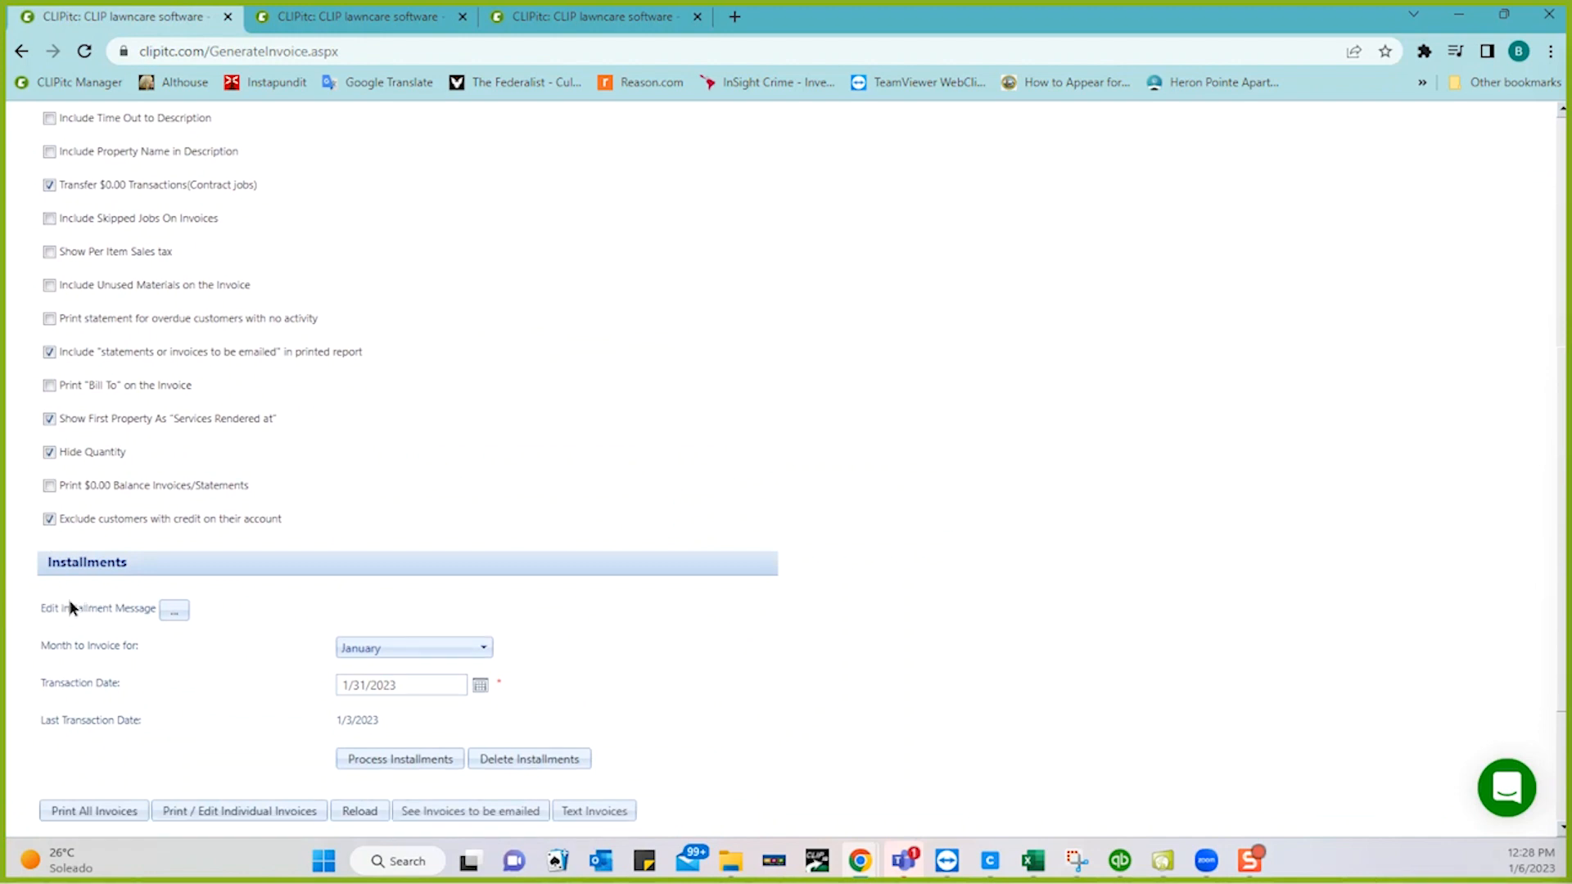
{"action": "scroll", "coordinate": [421, 479], "scroll_direction": "down", "scroll_amount": 3}
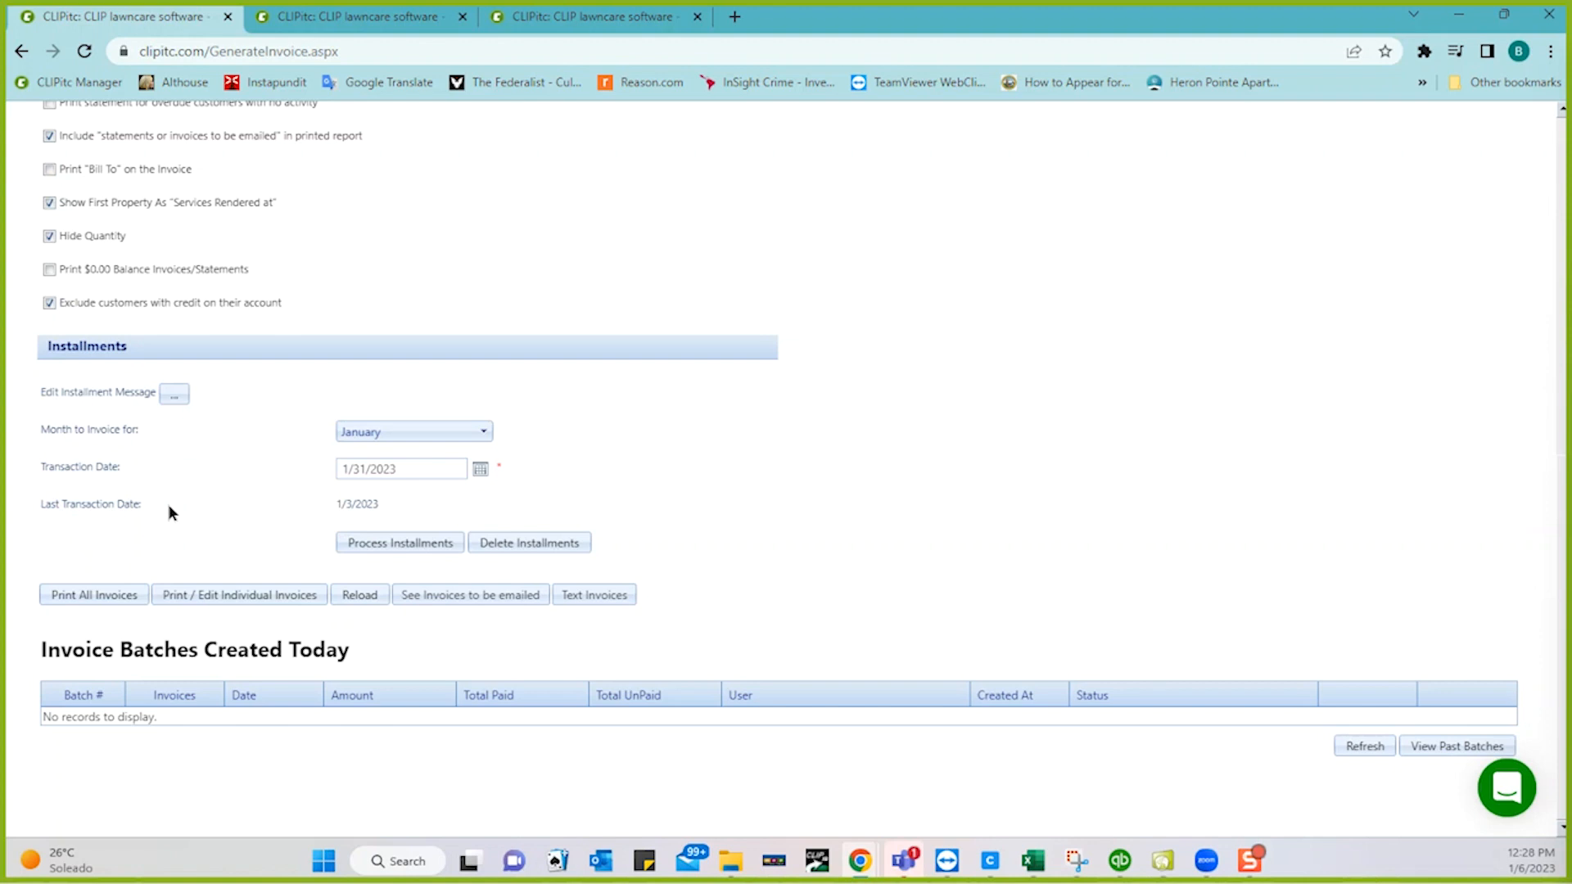
{"action": "scroll", "coordinate": [273, 438], "scroll_direction": "up", "scroll_amount": 2}
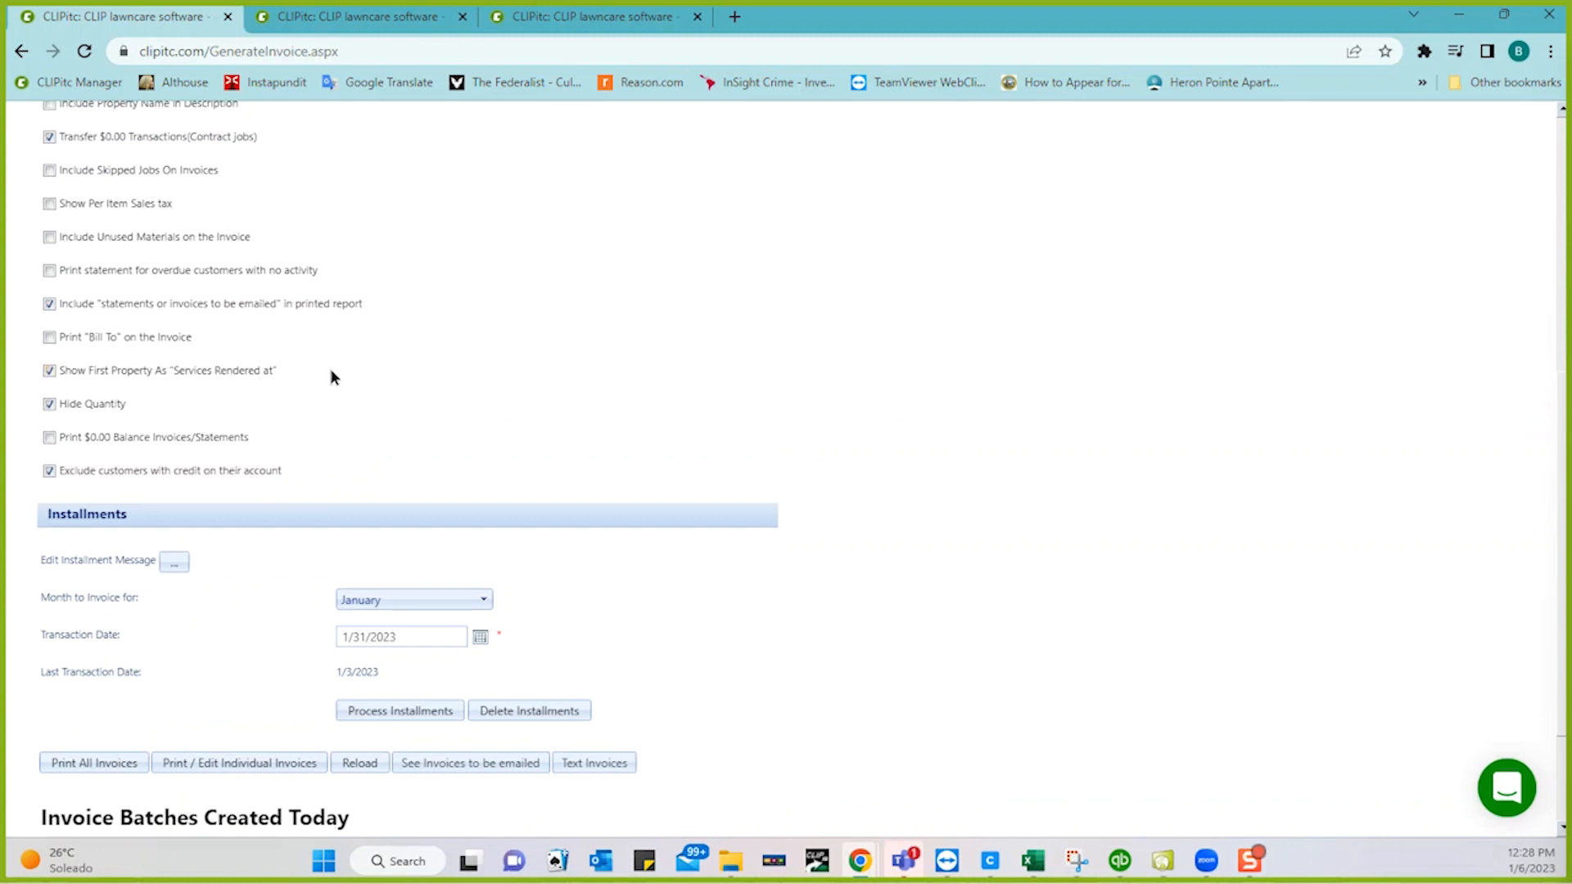
{"action": "scroll", "coordinate": [331, 368], "scroll_direction": "up", "scroll_amount": 3}
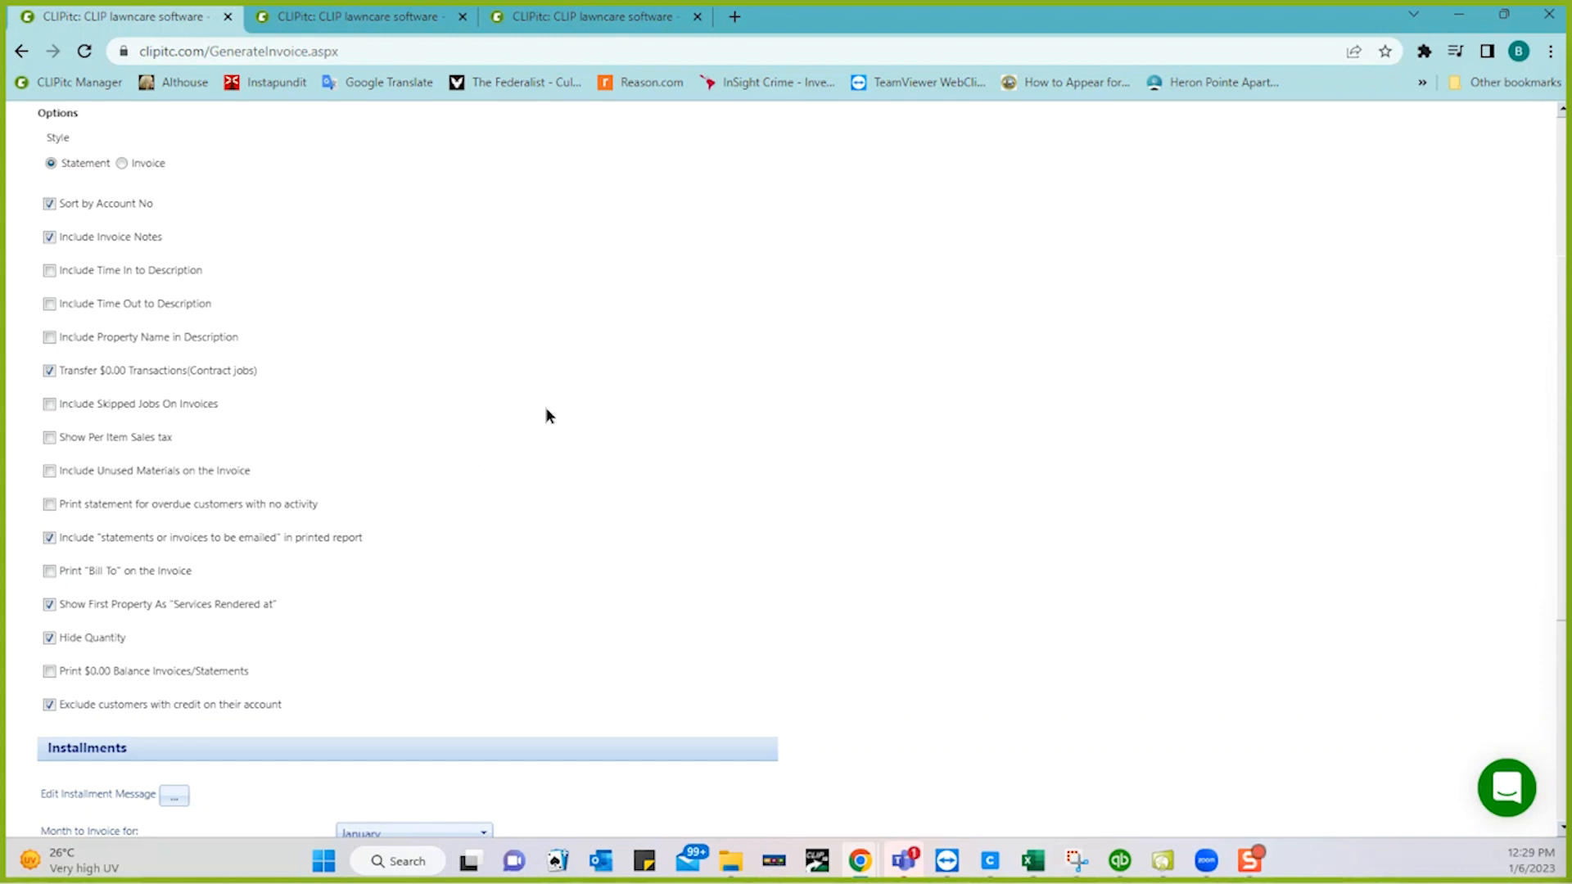
{"action": "scroll", "coordinate": [547, 415], "scroll_direction": "down", "scroll_amount": 4}
{"action": "scroll", "coordinate": [588, 295], "scroll_direction": "down", "scroll_amount": 1}
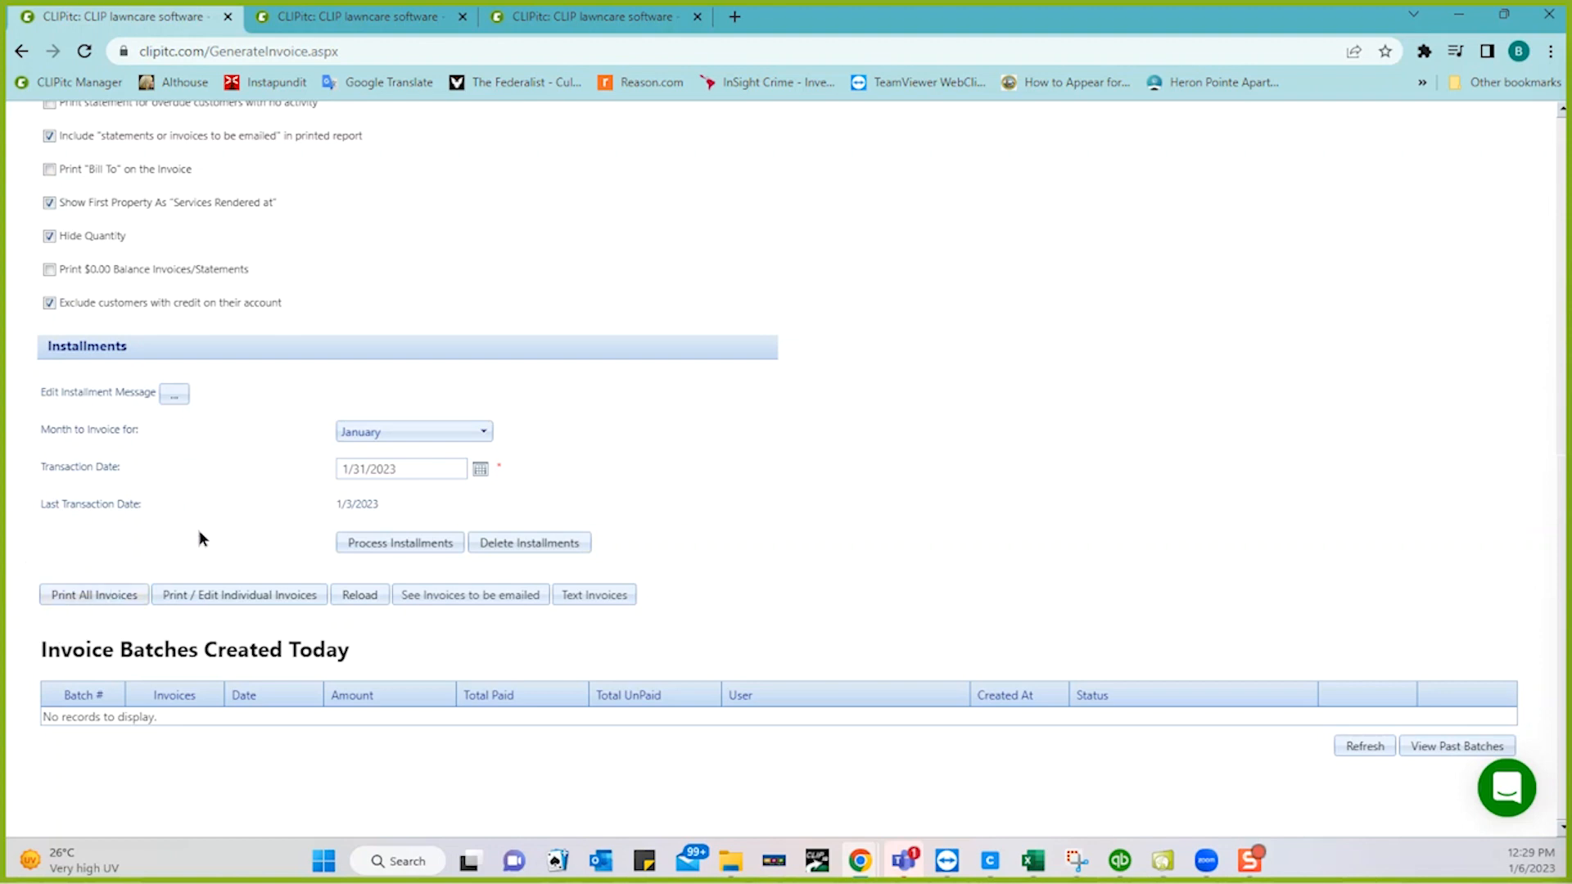
- In the individual jobs list, change the 1/4/2023 Acme Properties Lawn Maintenance charge to $75.00
{"action": "left_click", "coordinate": [230, 596]}
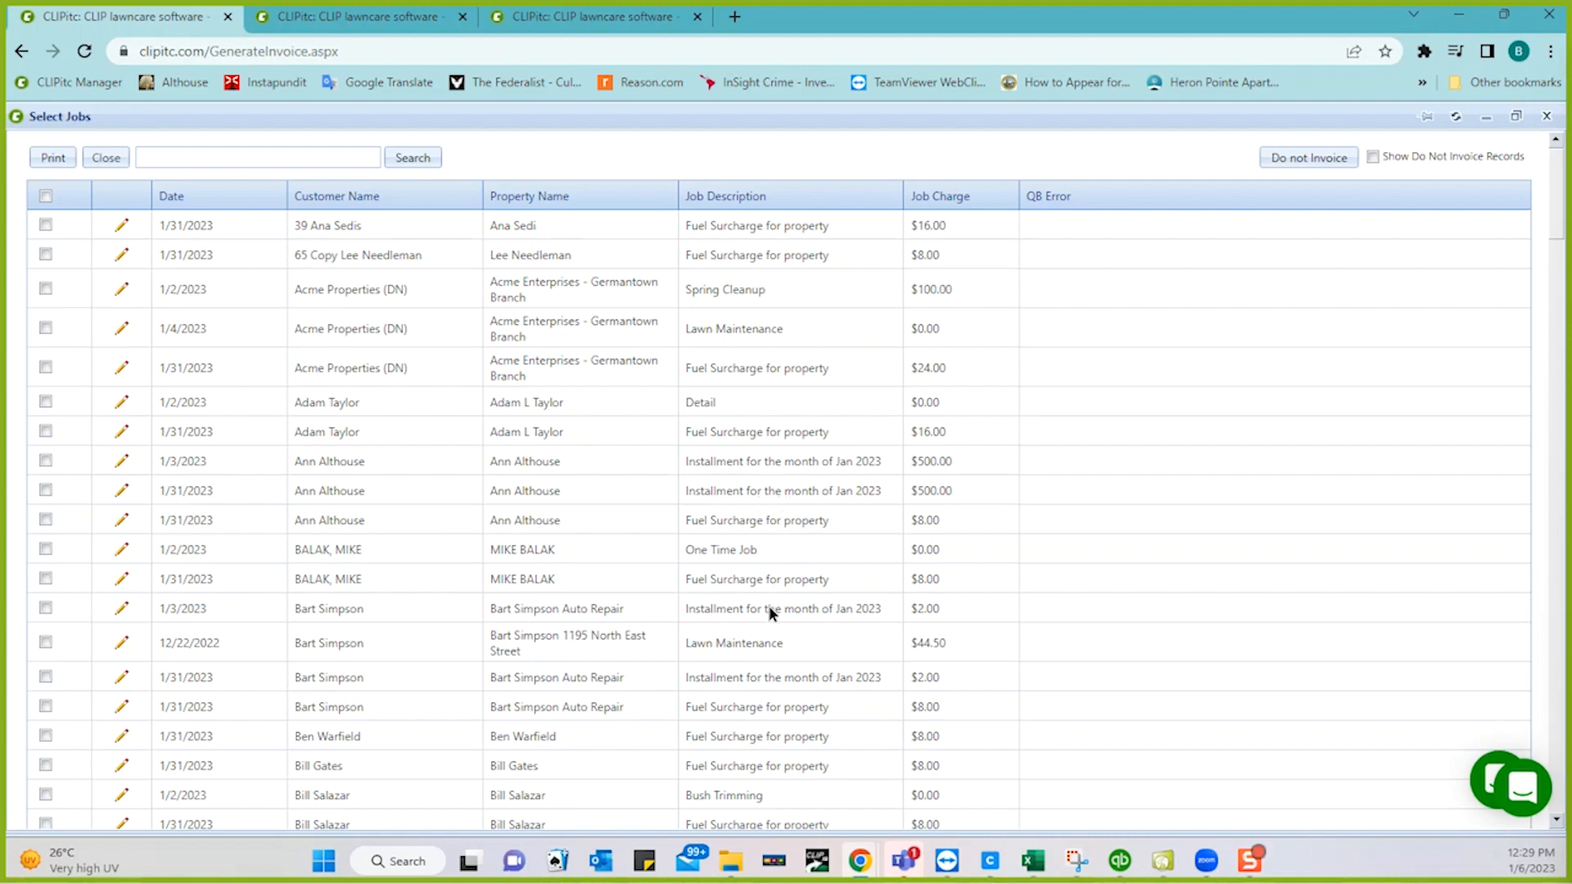
{"action": "scroll", "coordinate": [754, 740], "scroll_direction": "down", "scroll_amount": 2}
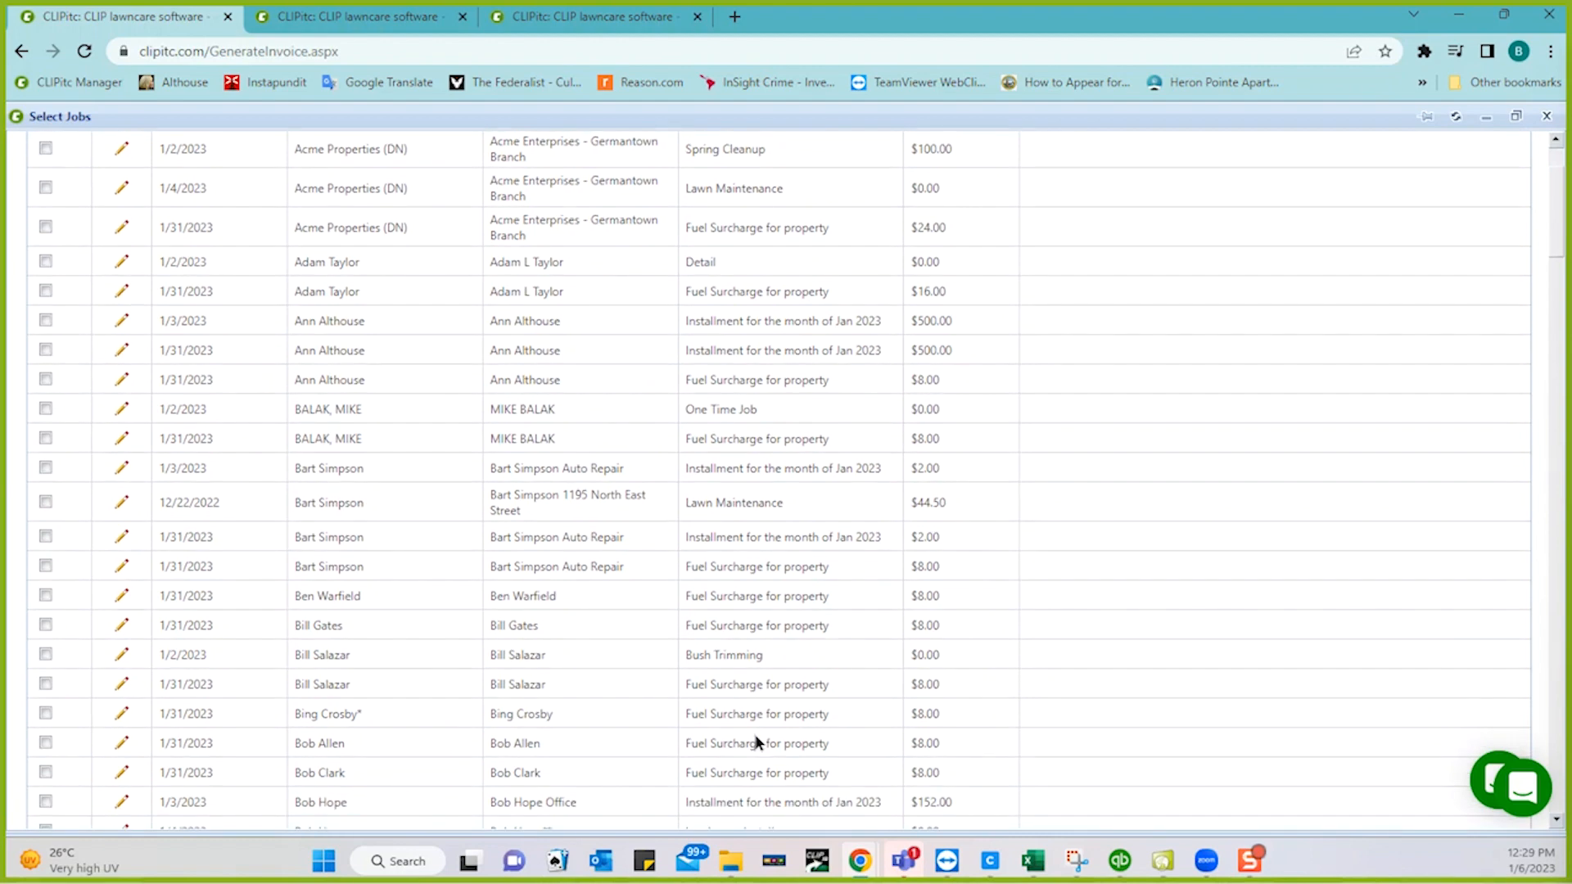
{"action": "scroll", "coordinate": [755, 739], "scroll_direction": "up", "scroll_amount": 2}
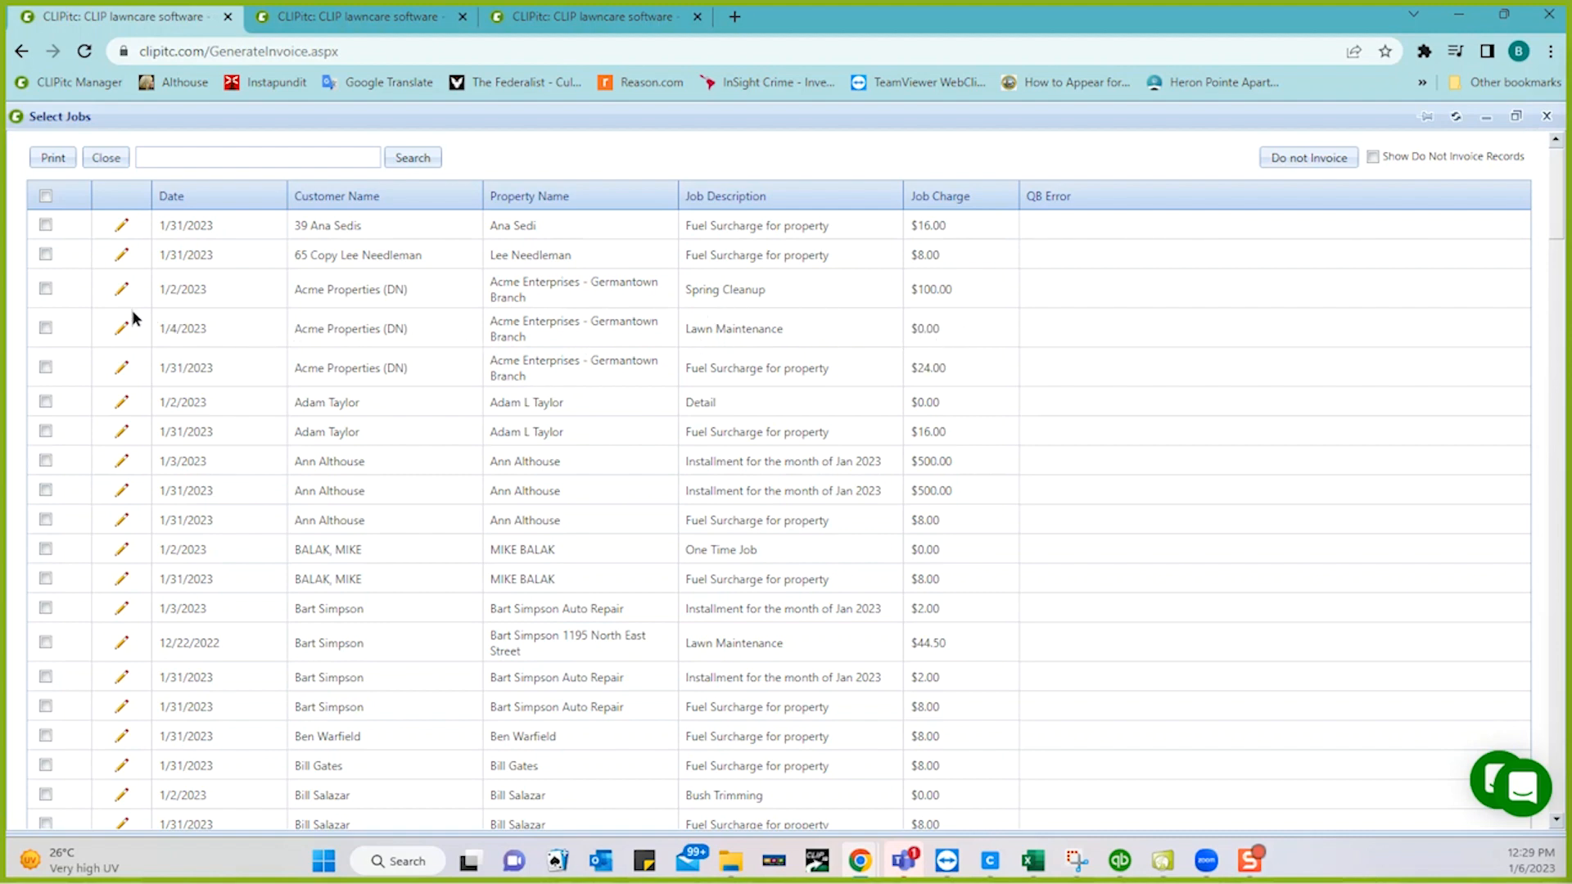
{"action": "left_click", "coordinate": [122, 329]}
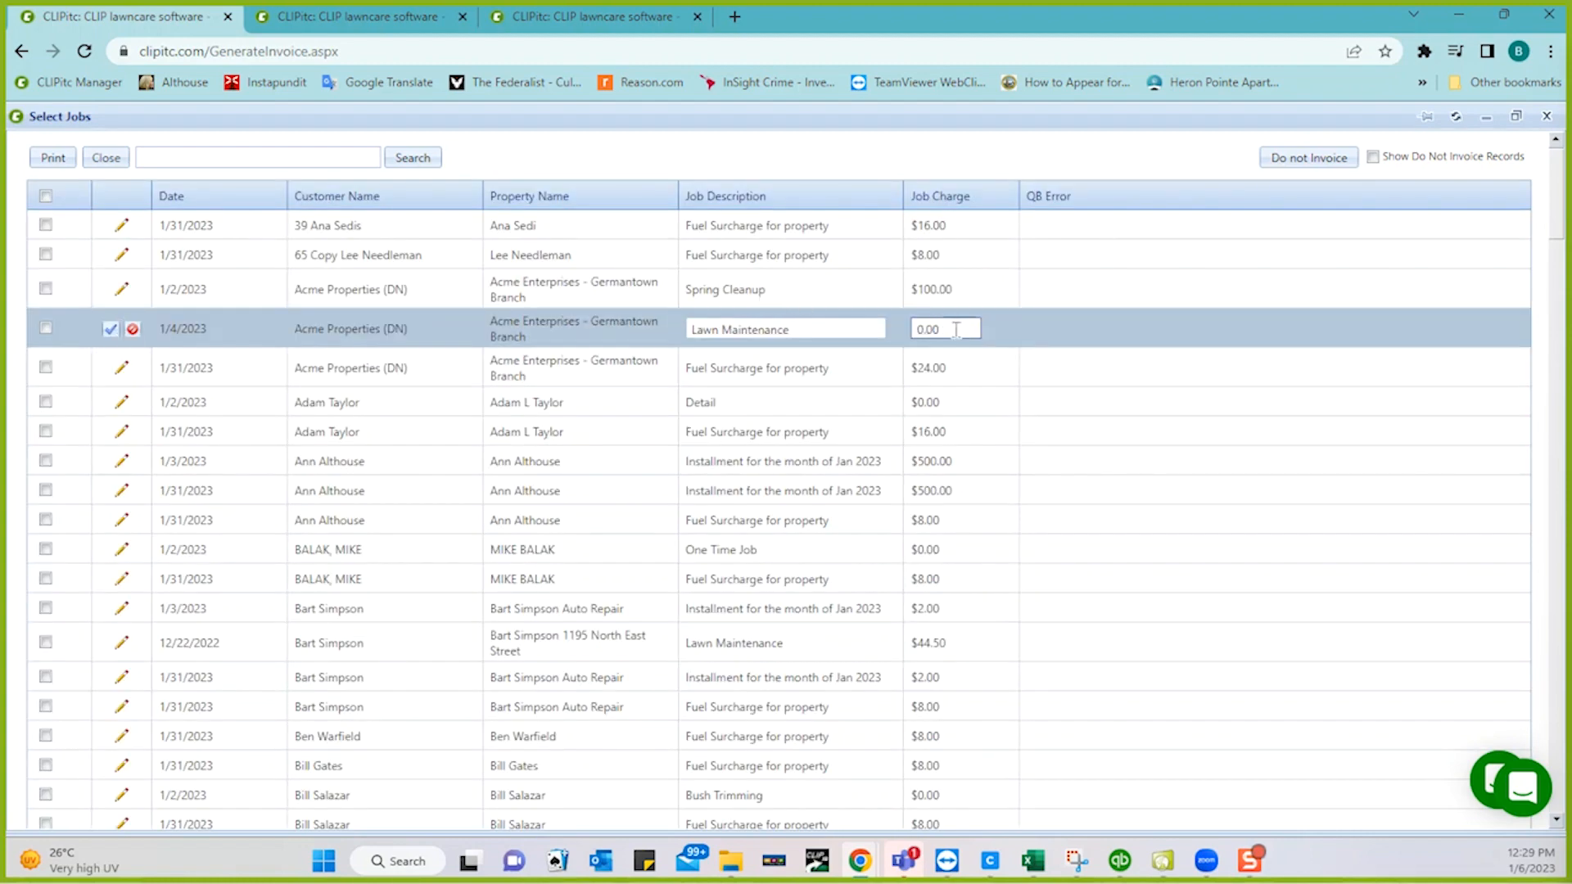
{"action": "left_click", "coordinate": [956, 329]}
{"action": "type", "text": "75.00"}
{"action": "left_click", "coordinate": [109, 330]}
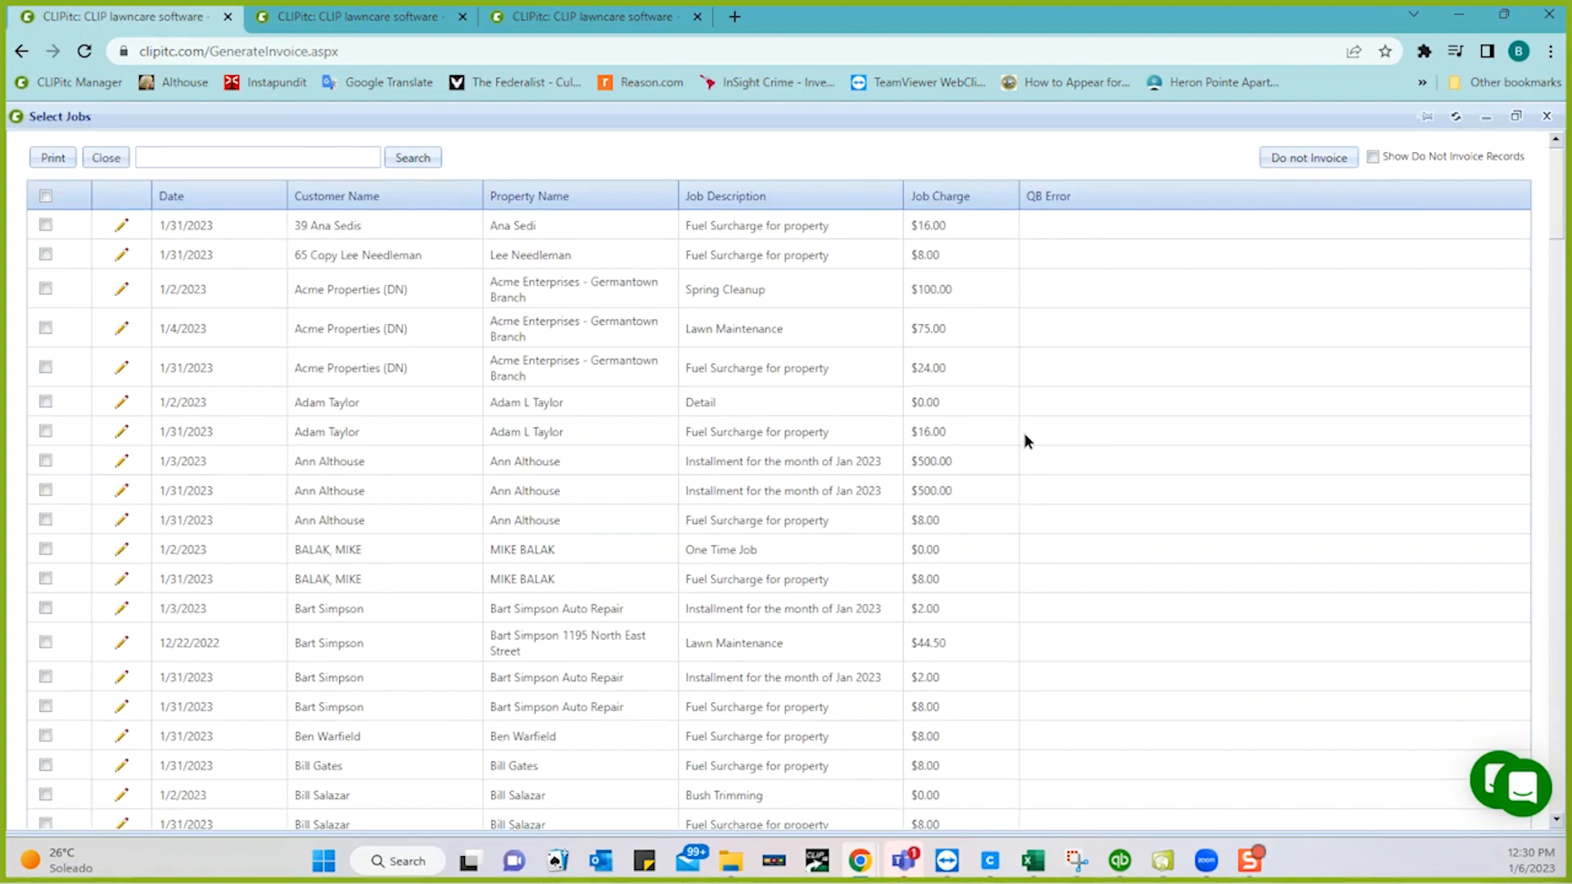
- Sort jobs by charge ascending and mark the seven $0.00 Email Blast jobs as Do not Invoice
{"action": "left_click", "coordinate": [926, 193]}
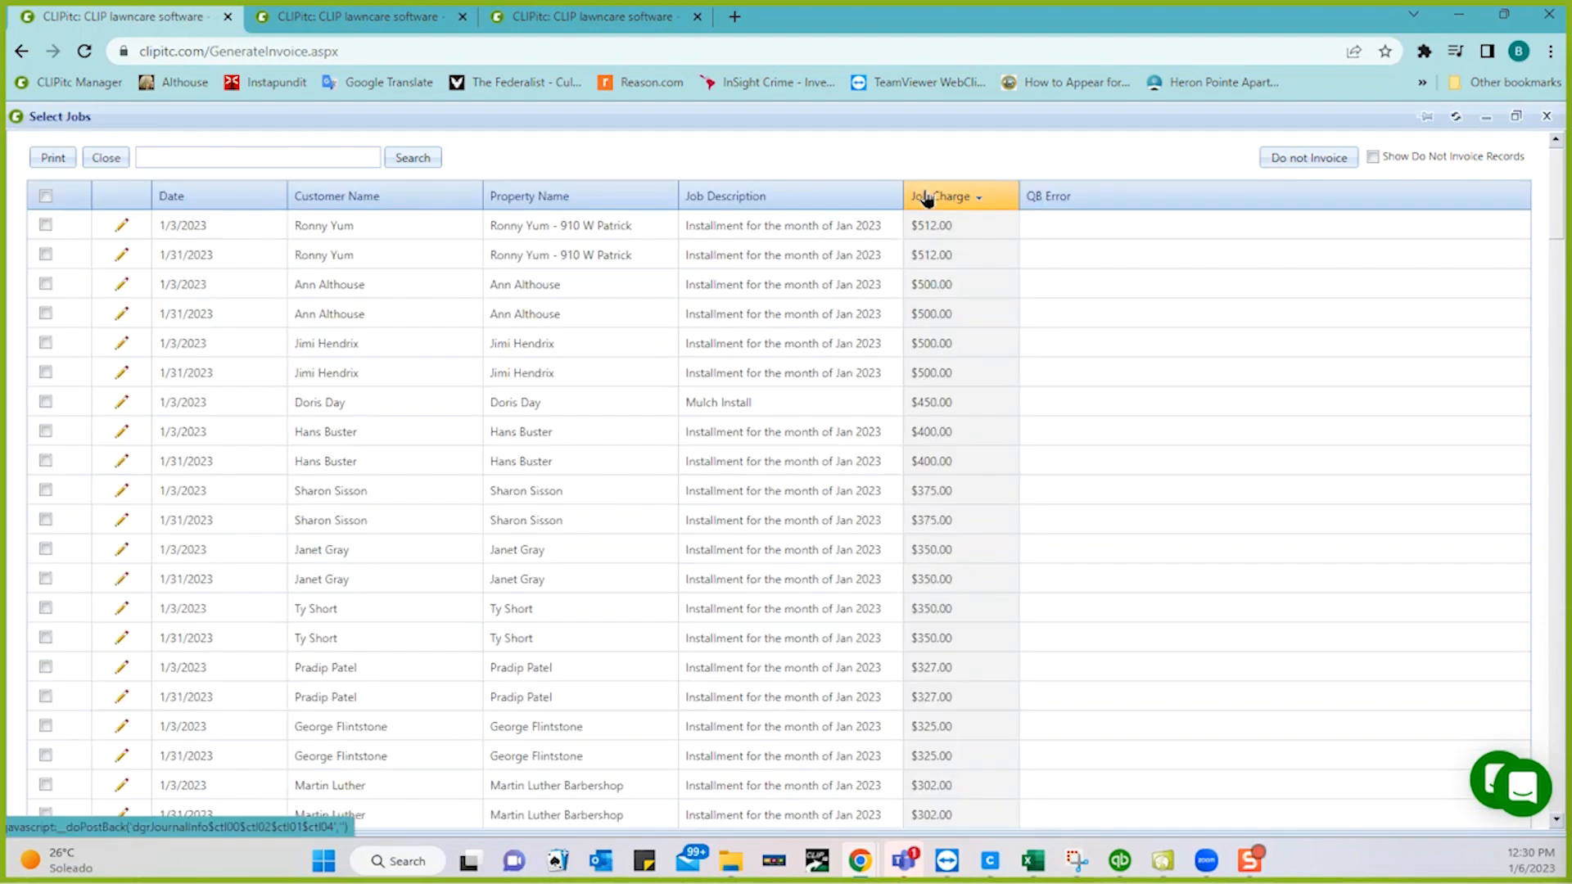
{"action": "left_click", "coordinate": [926, 198]}
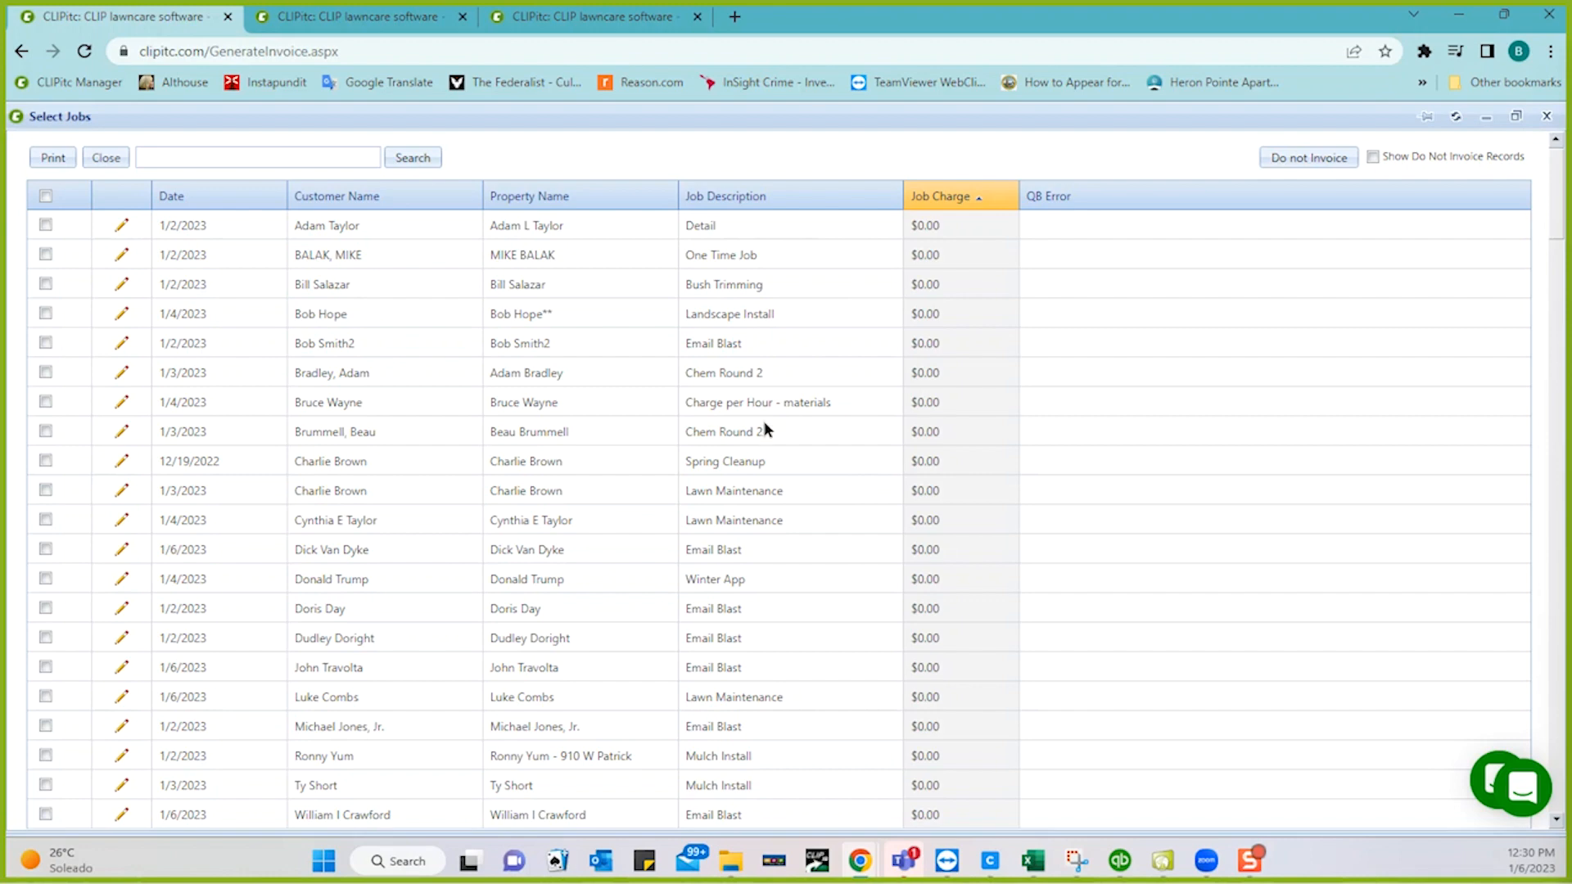
{"action": "left_click", "coordinate": [45, 343]}
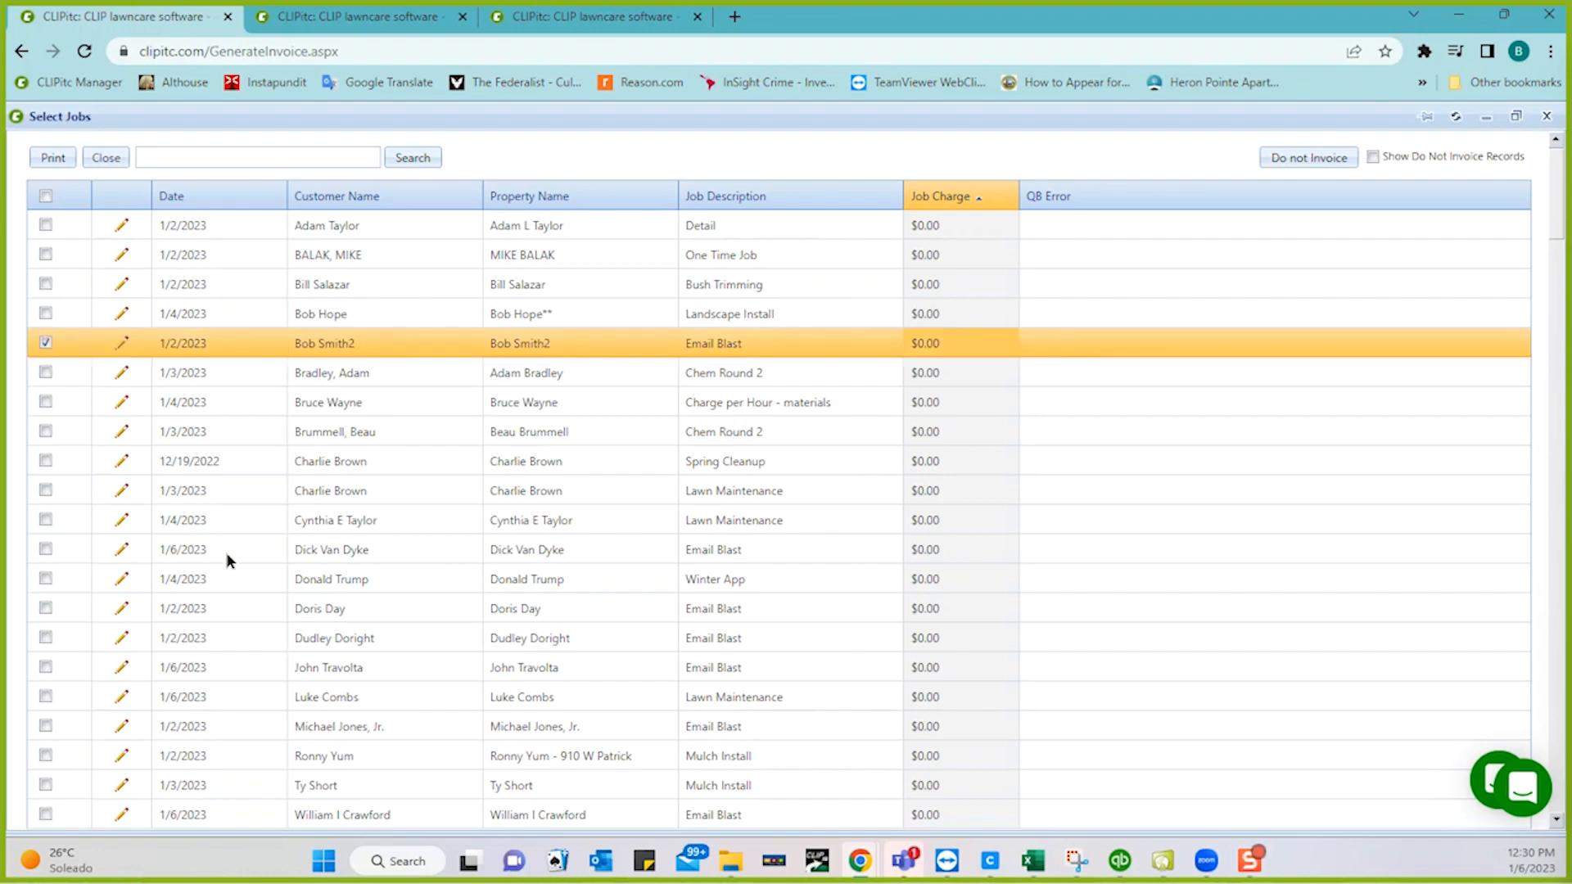
{"action": "left_click", "coordinate": [44, 547]}
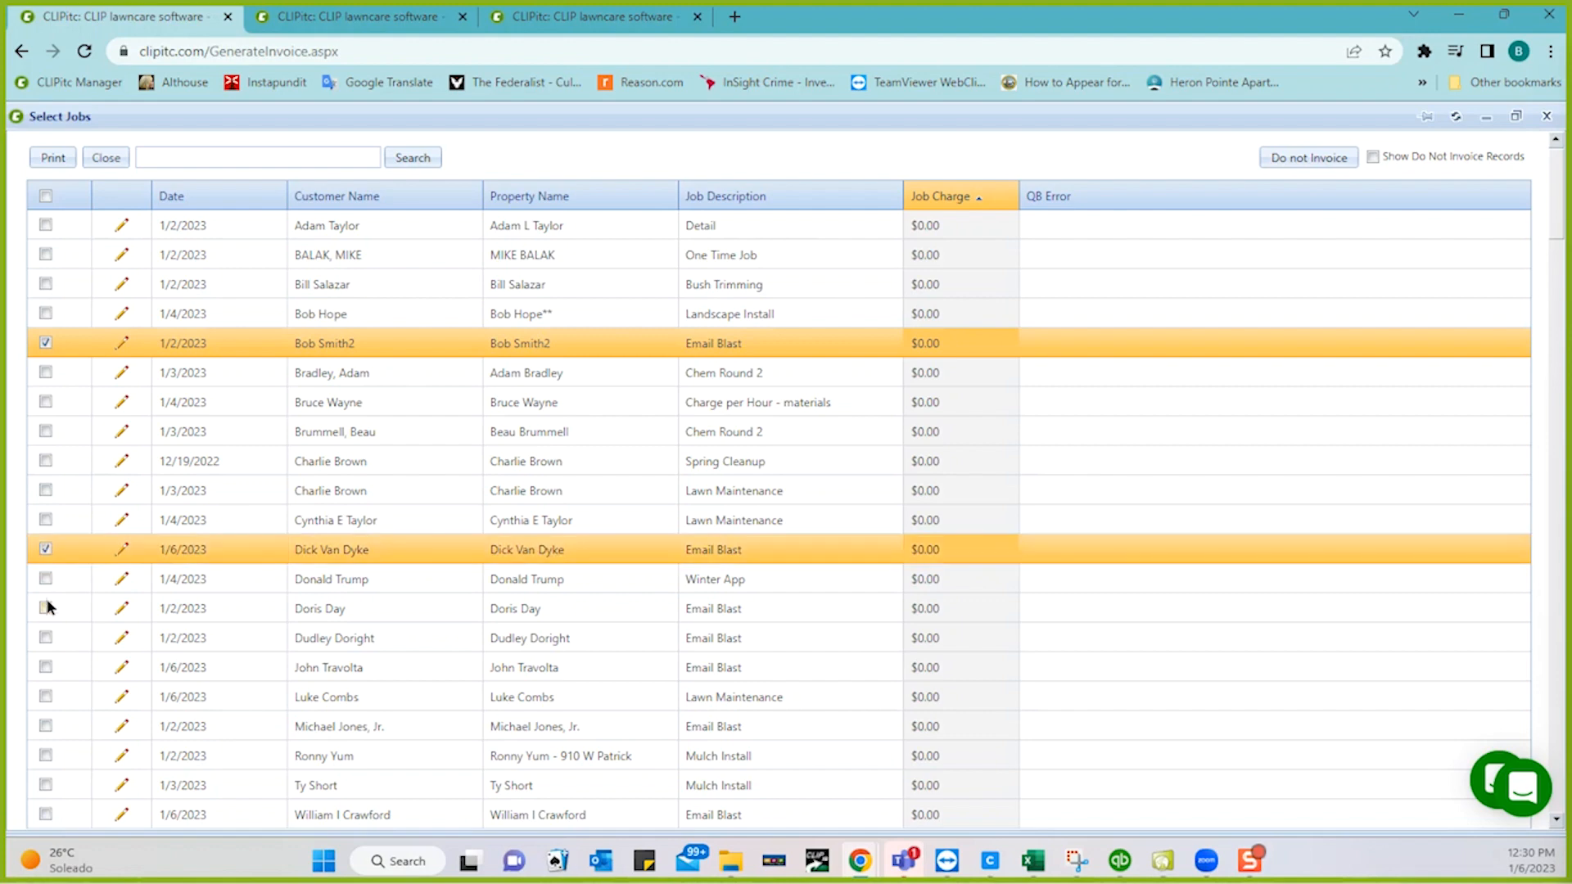
{"action": "left_click", "coordinate": [46, 607]}
{"action": "left_click", "coordinate": [45, 637]}
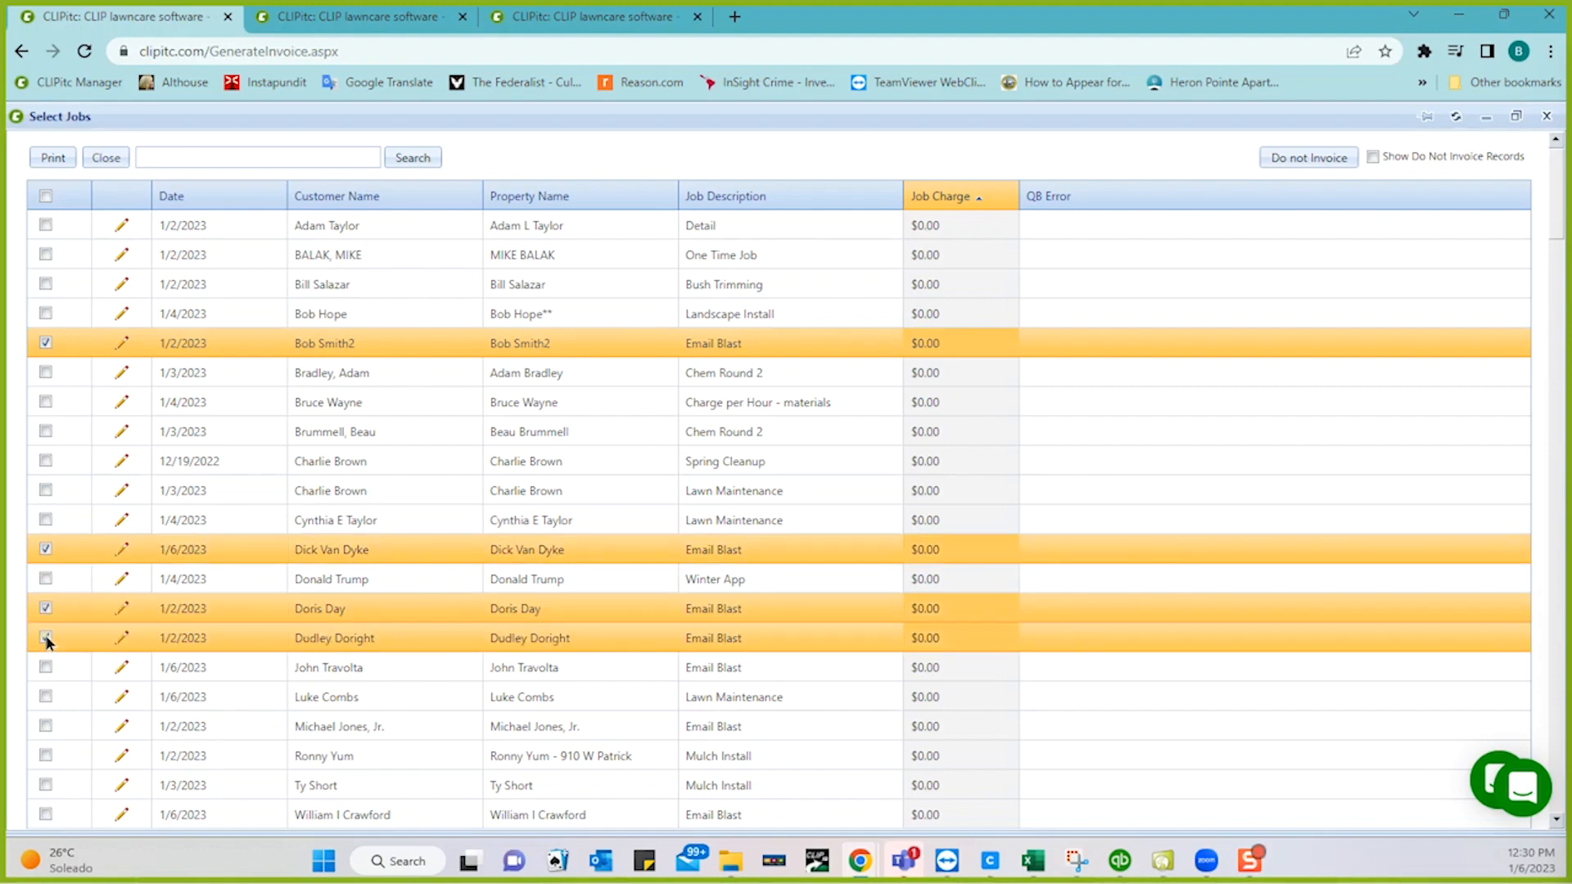
{"action": "left_click", "coordinate": [45, 667]}
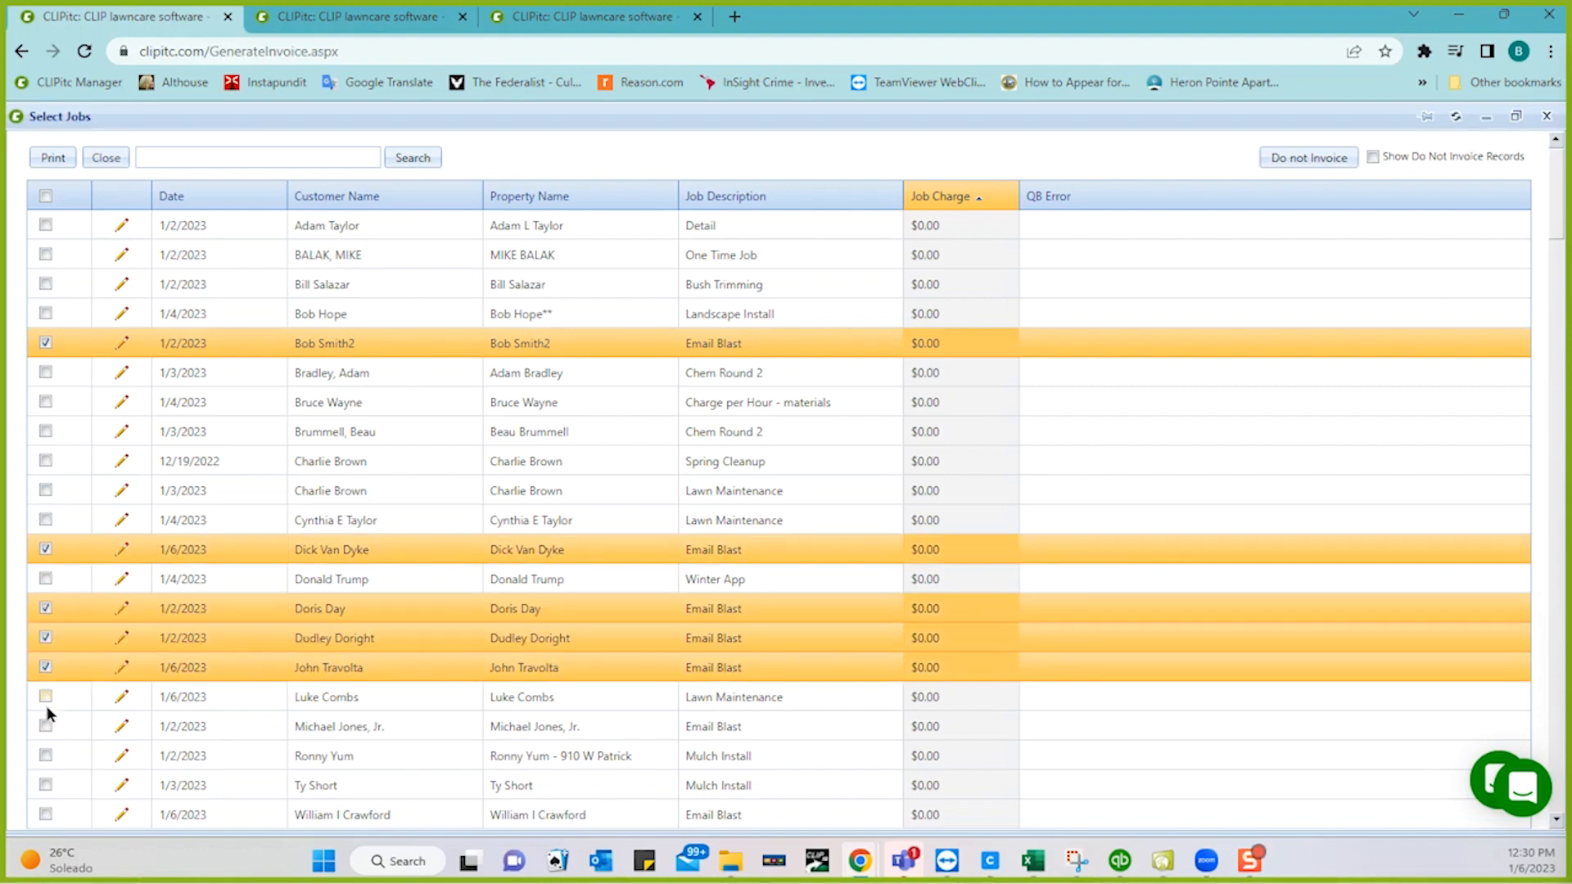
{"action": "left_click", "coordinate": [46, 725]}
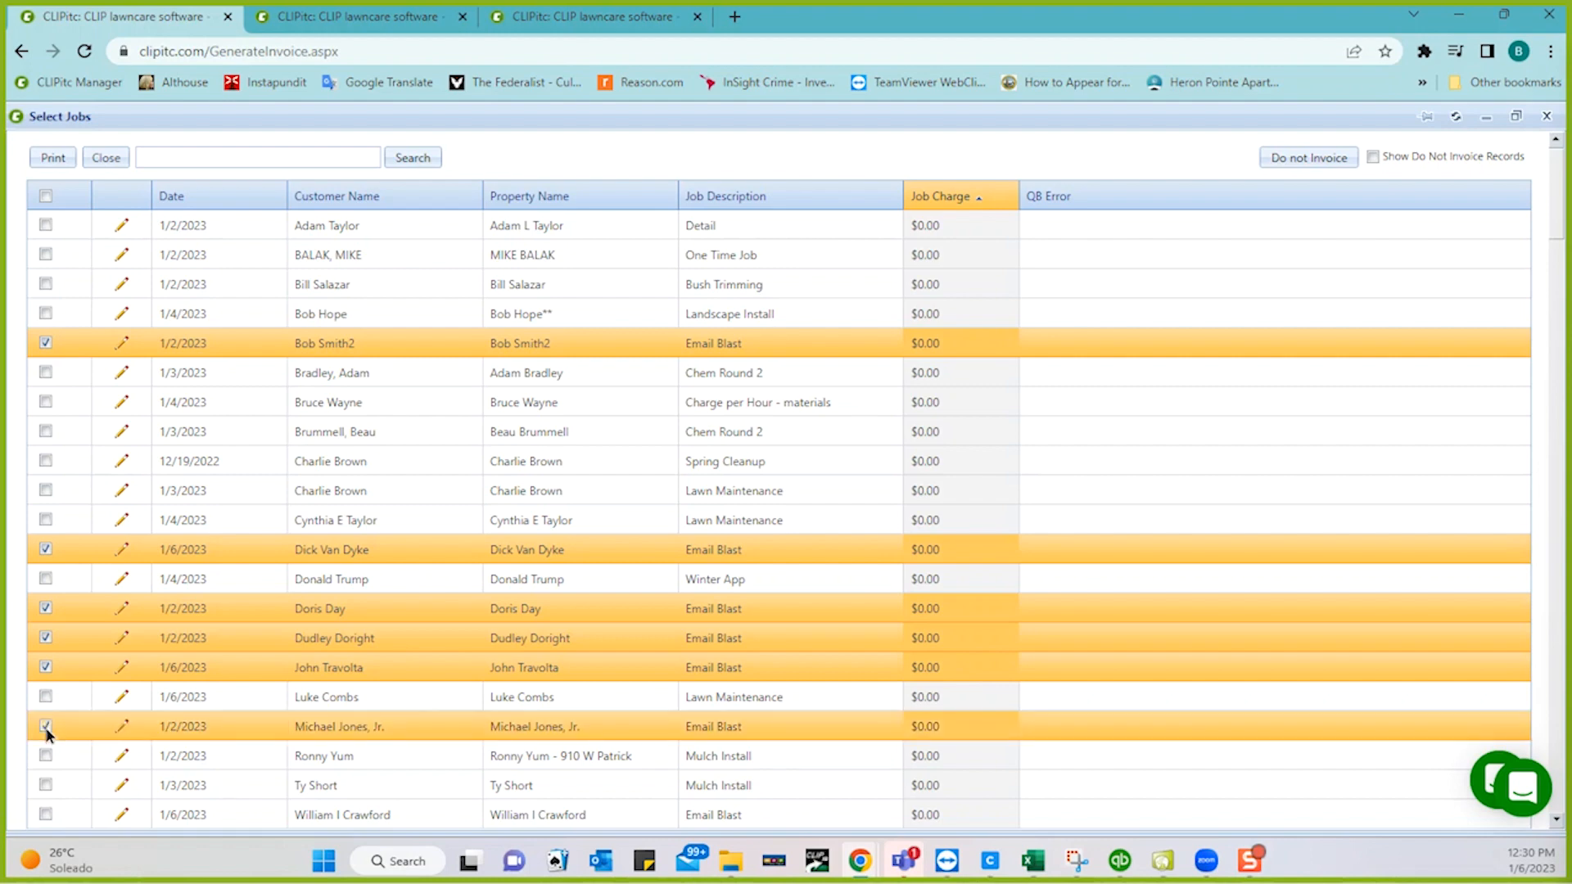
{"action": "left_click", "coordinate": [46, 815]}
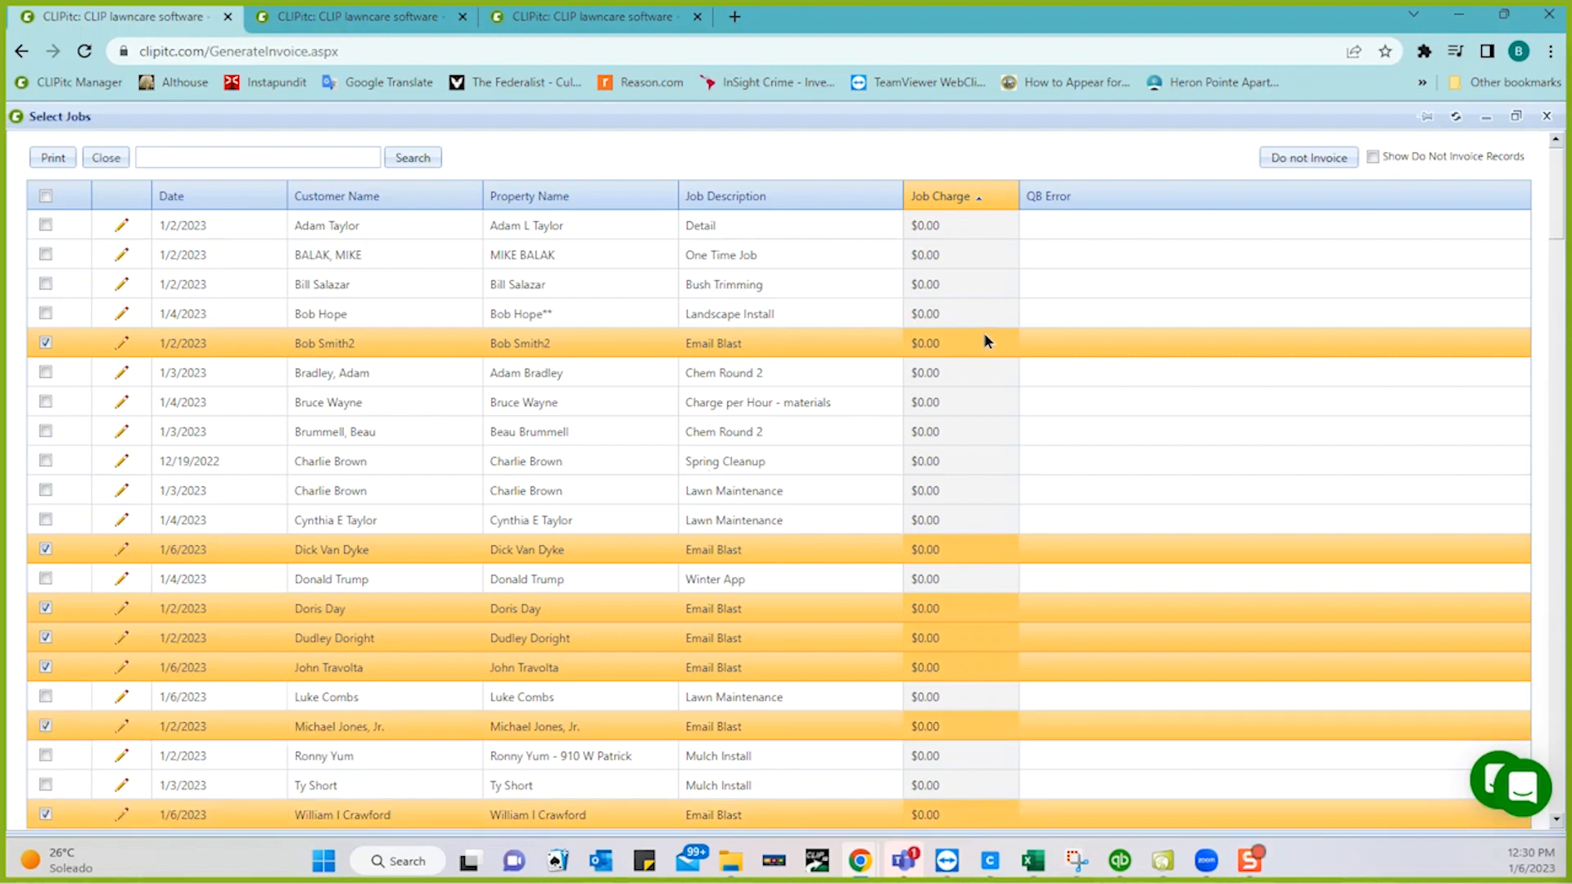
{"action": "left_click", "coordinate": [1289, 164]}
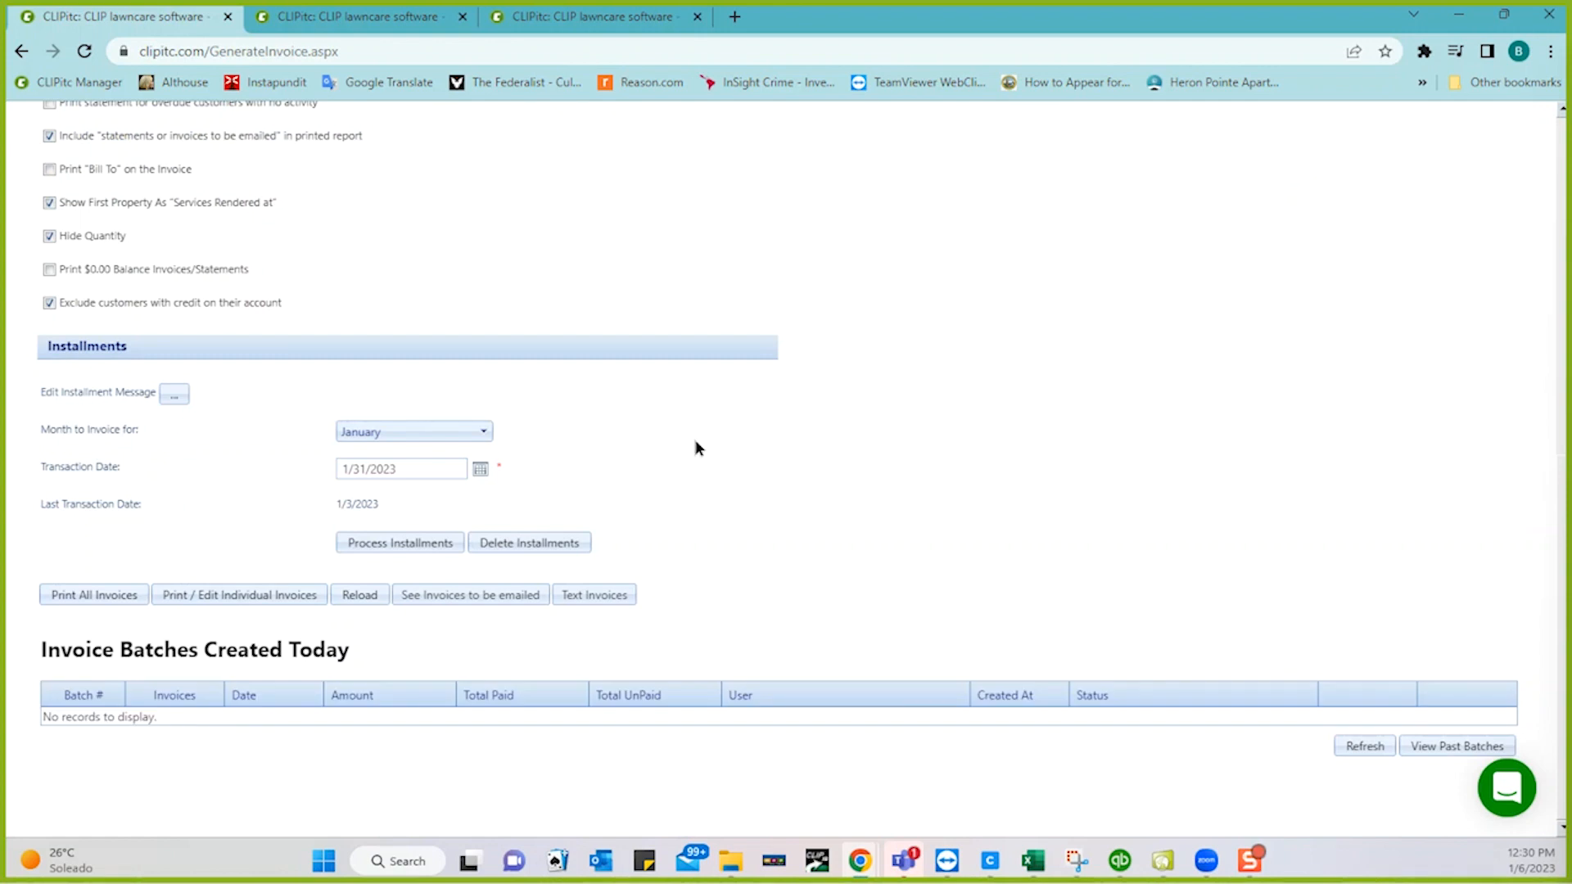
- Delete the unbilled installments and process the installments again, confirming both prompts
{"action": "left_click", "coordinate": [530, 544]}
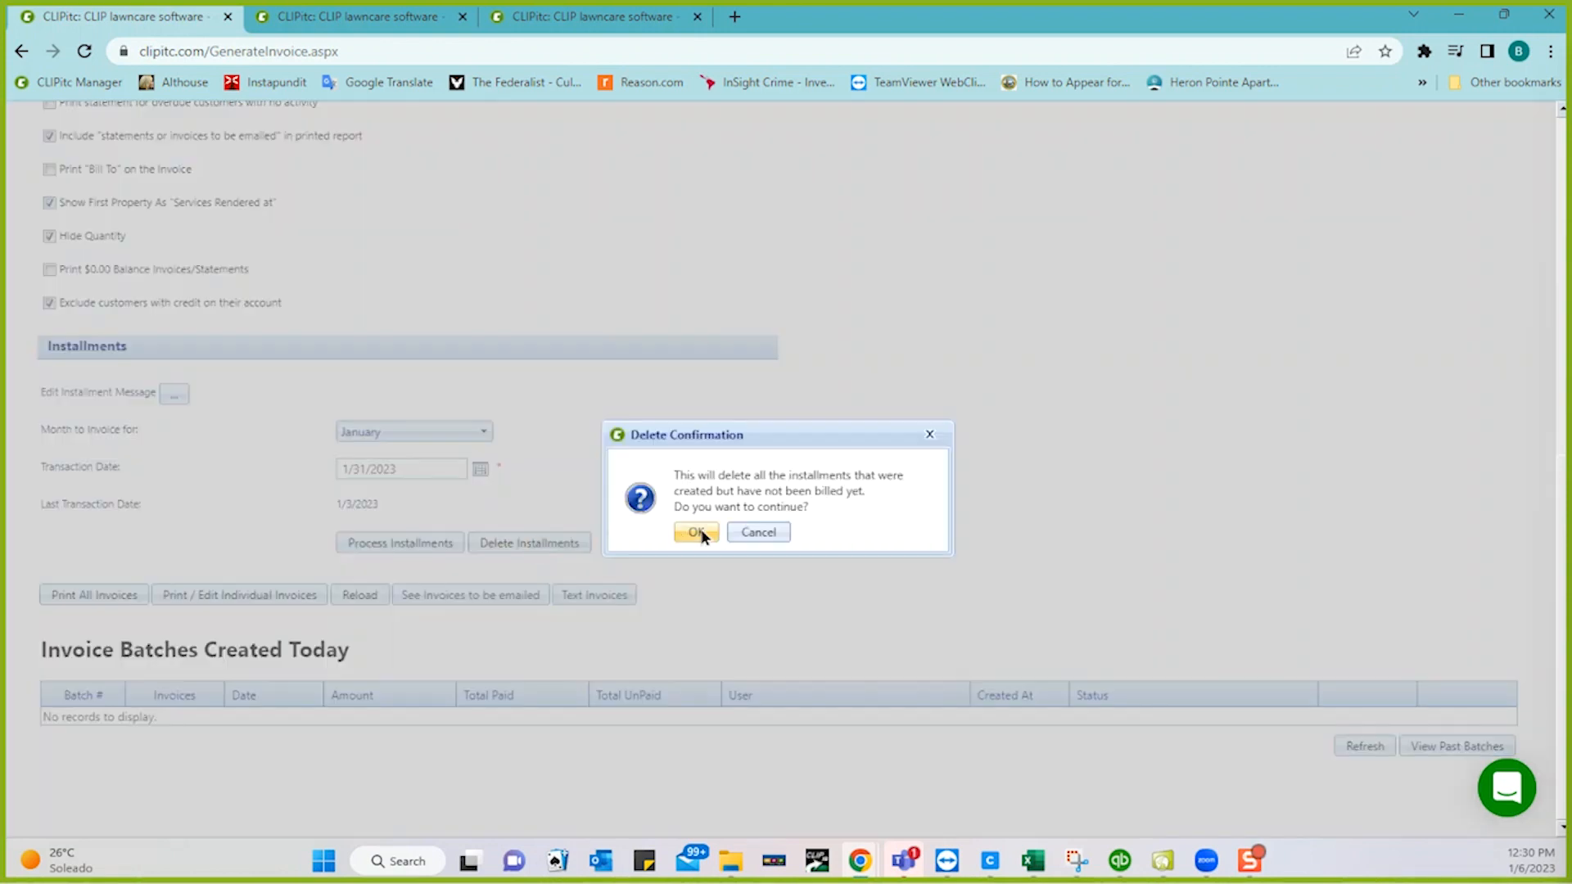
{"action": "left_click", "coordinate": [696, 533]}
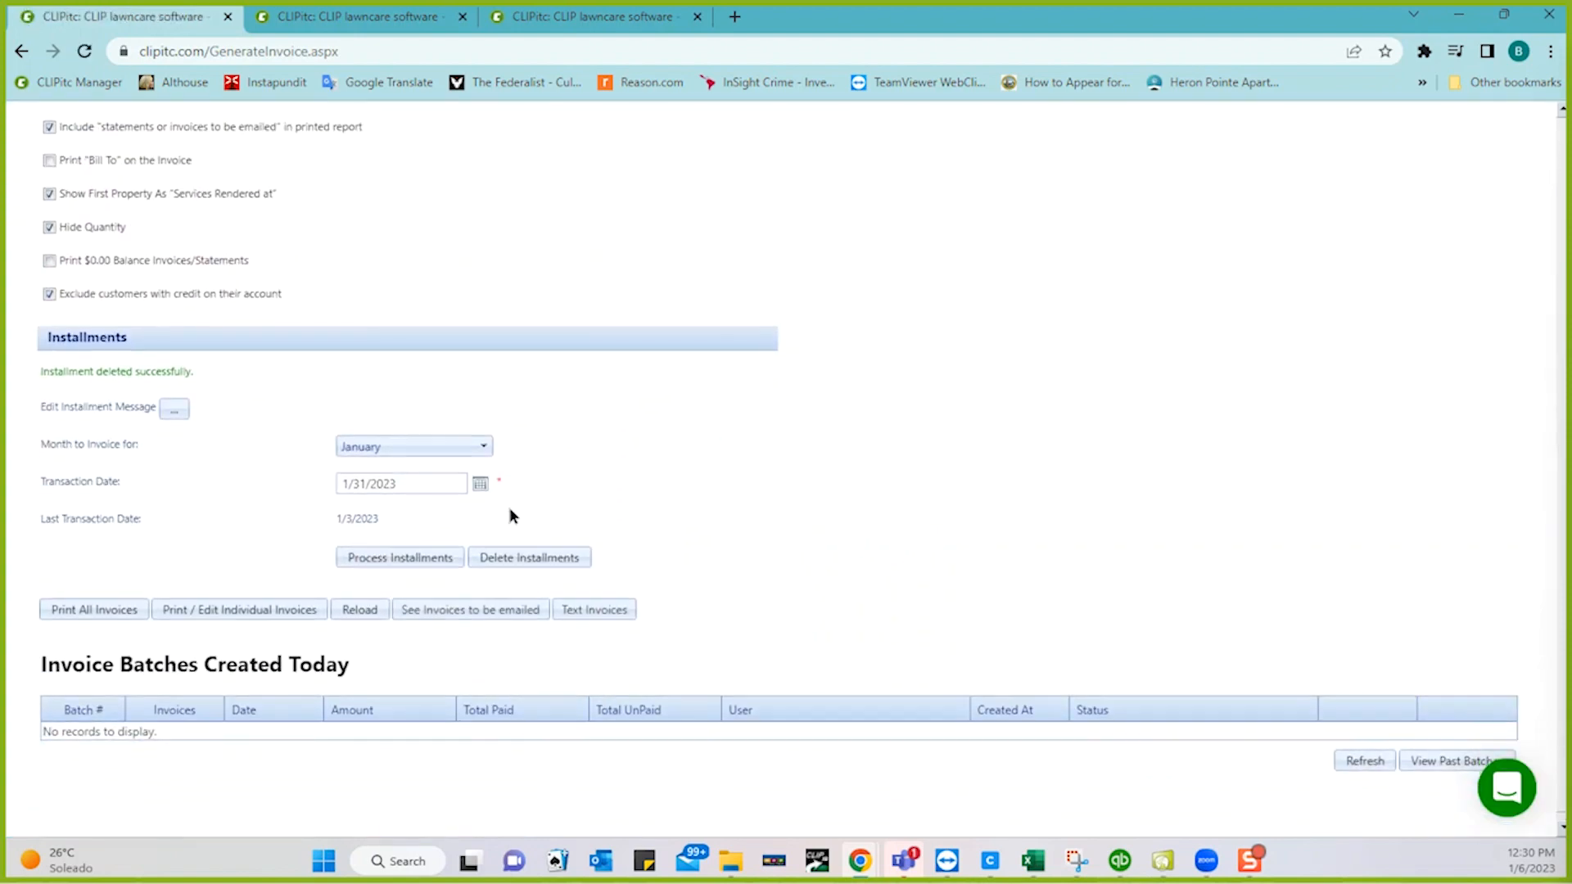
{"action": "left_click", "coordinate": [410, 557]}
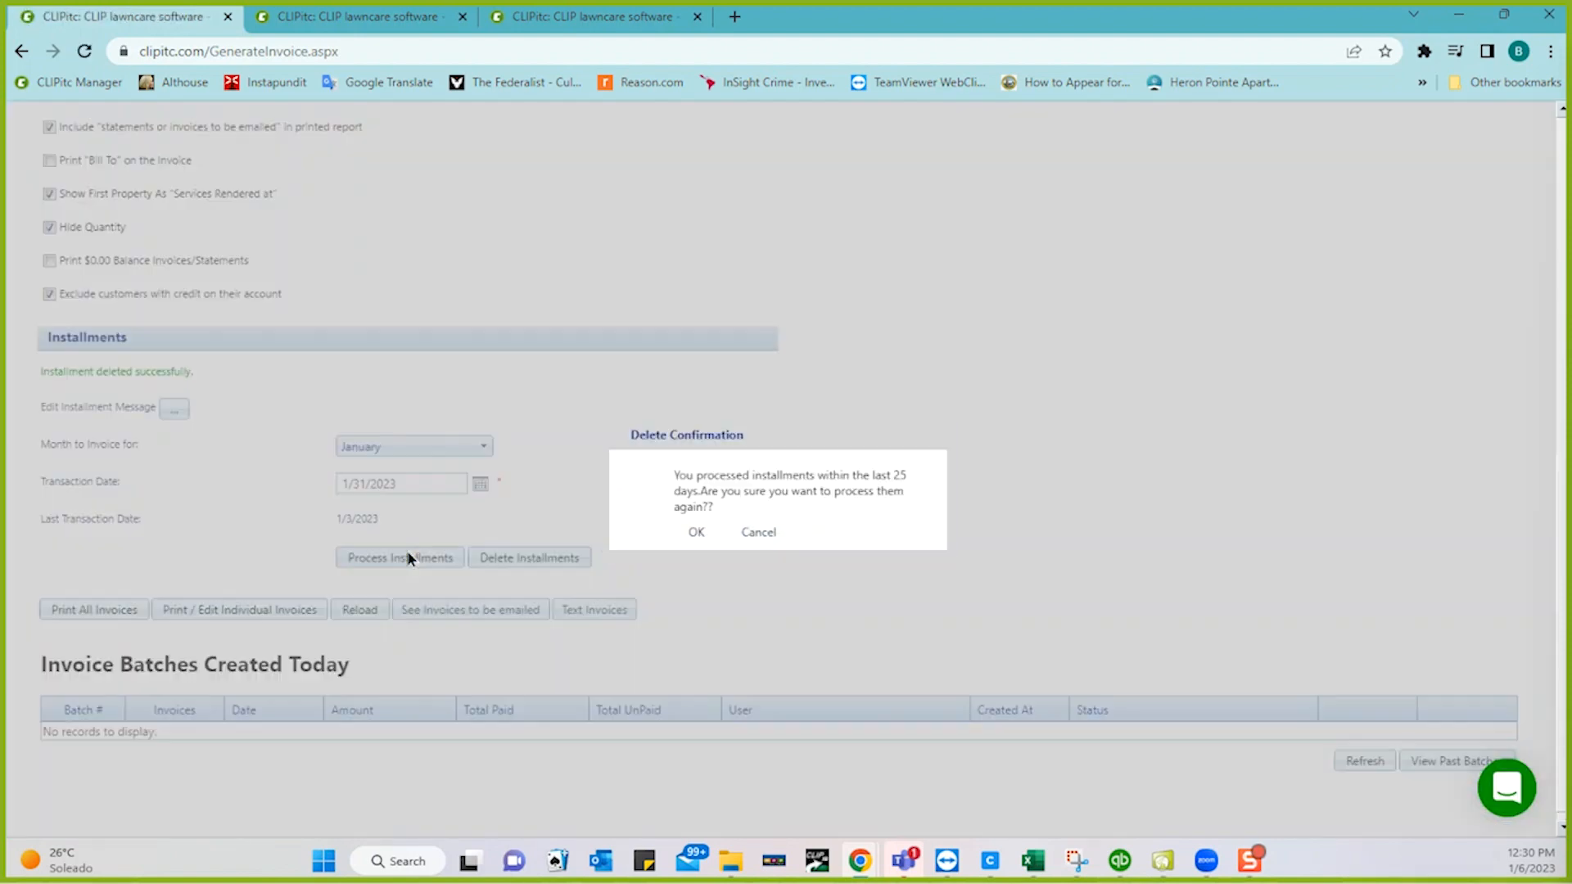
{"action": "left_click", "coordinate": [695, 533]}
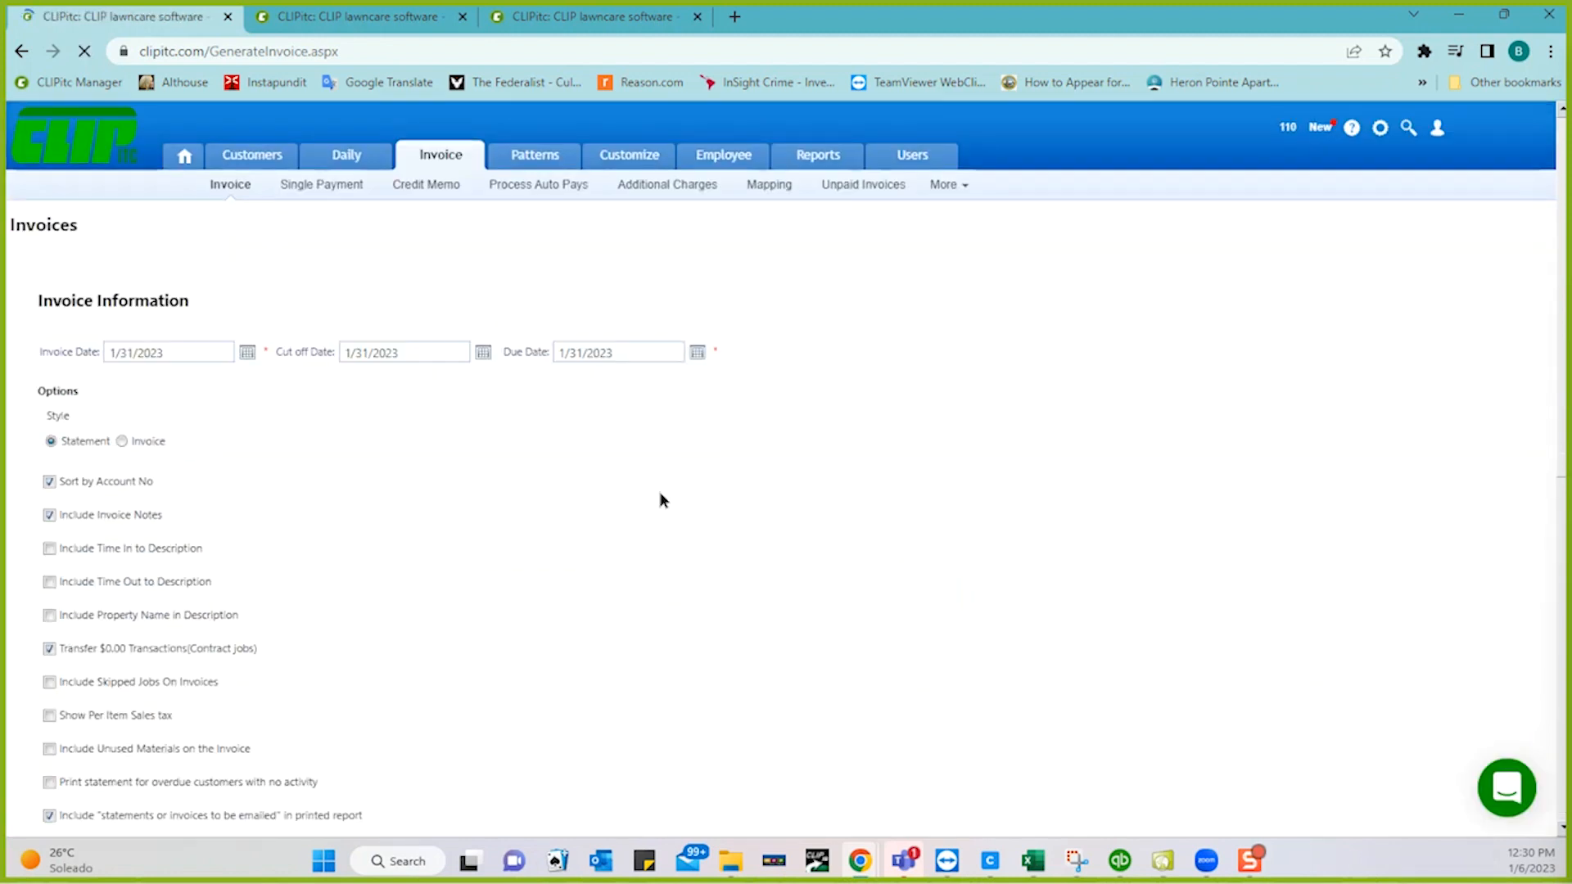
{"action": "scroll", "coordinate": [461, 505], "scroll_direction": "down", "scroll_amount": 2}
{"action": "scroll", "coordinate": [461, 505], "scroll_direction": "down", "scroll_amount": 8}
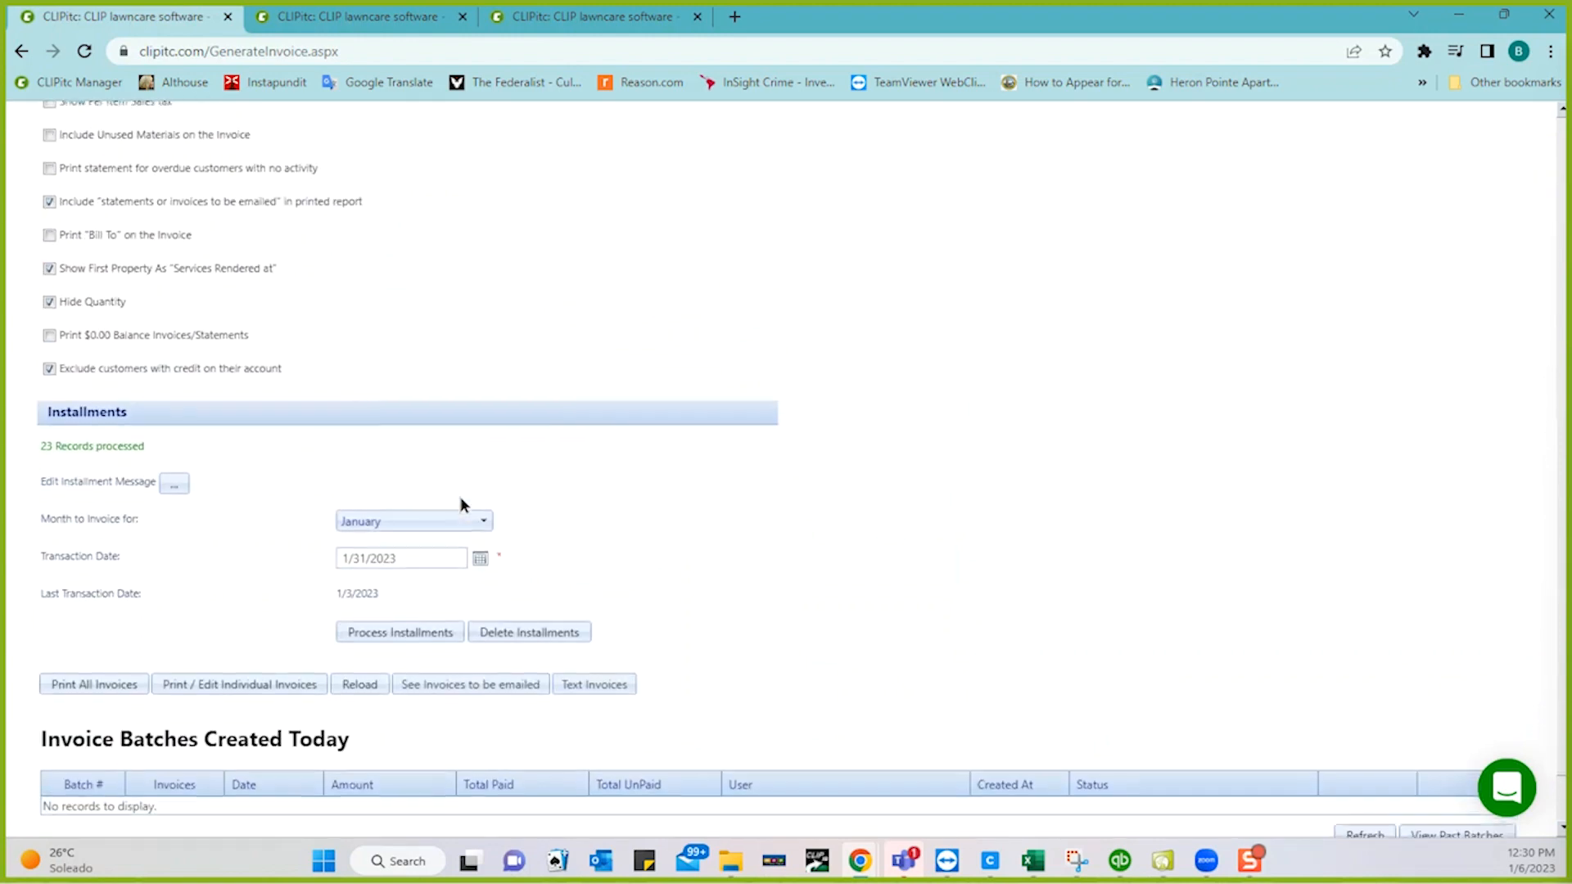
- Reopen the individual jobs list, select every job, and close the list
{"action": "left_click", "coordinate": [241, 595]}
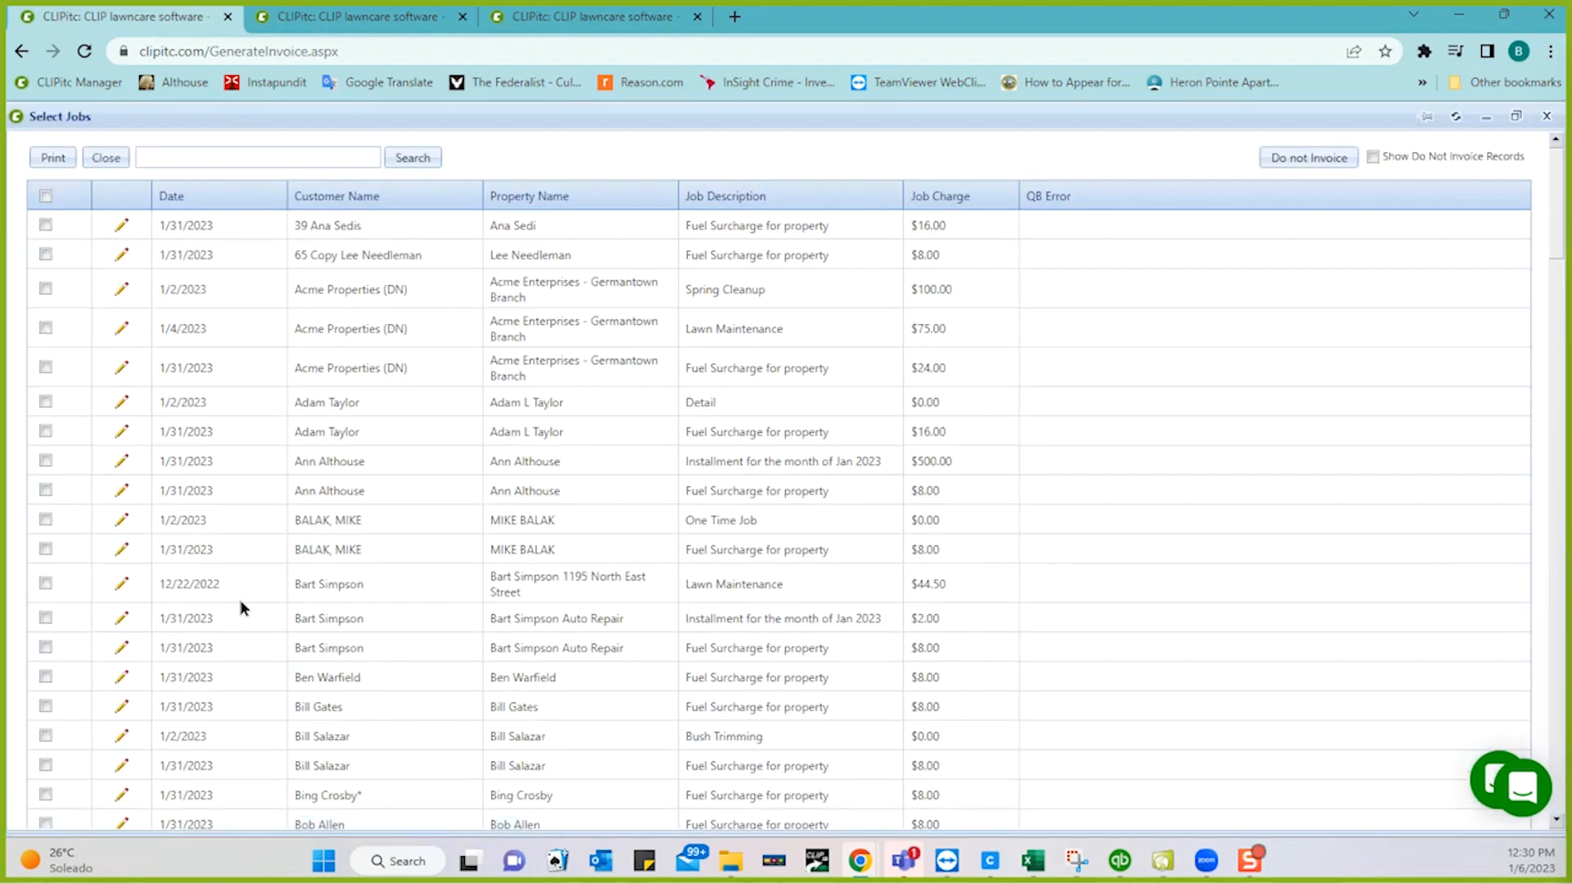
{"action": "left_click", "coordinate": [769, 622]}
{"action": "left_click", "coordinate": [771, 464]}
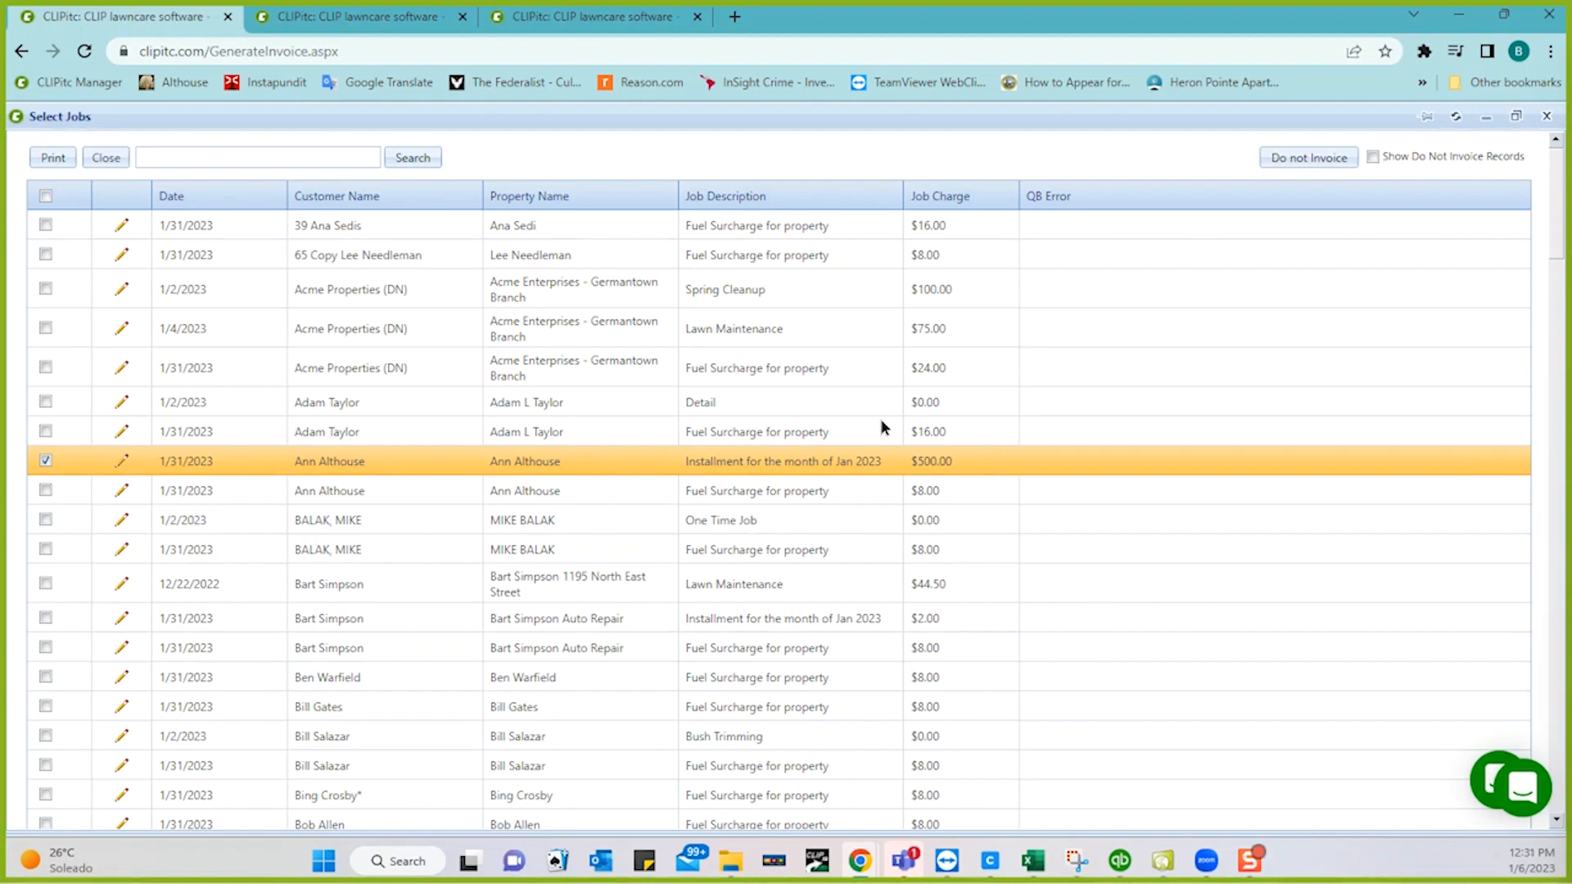
{"action": "left_click", "coordinate": [46, 198]}
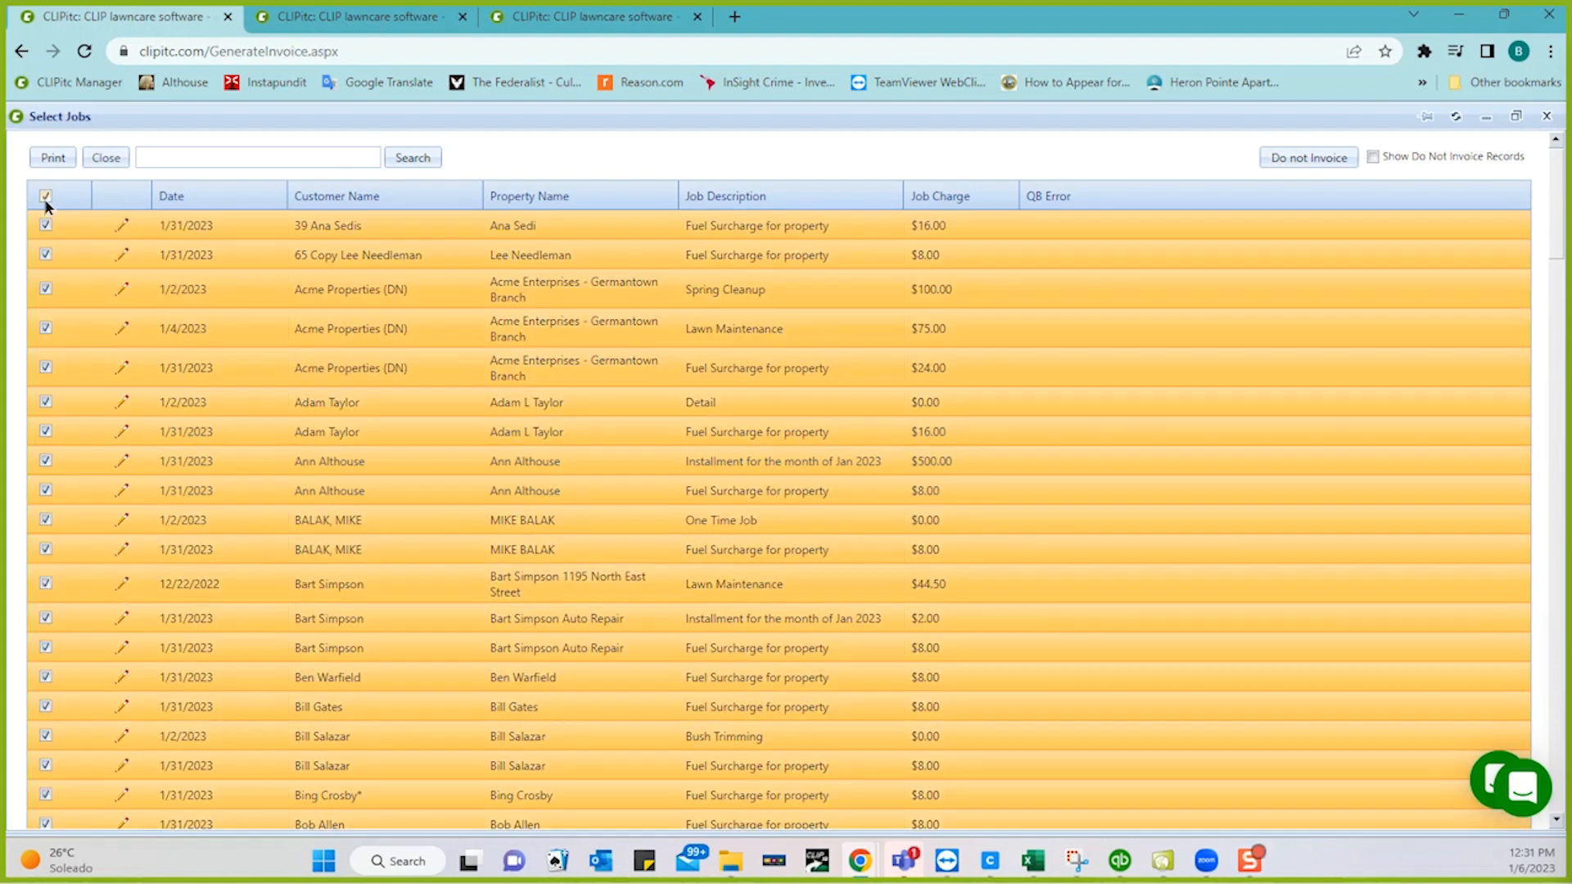
{"action": "left_click", "coordinate": [107, 158]}
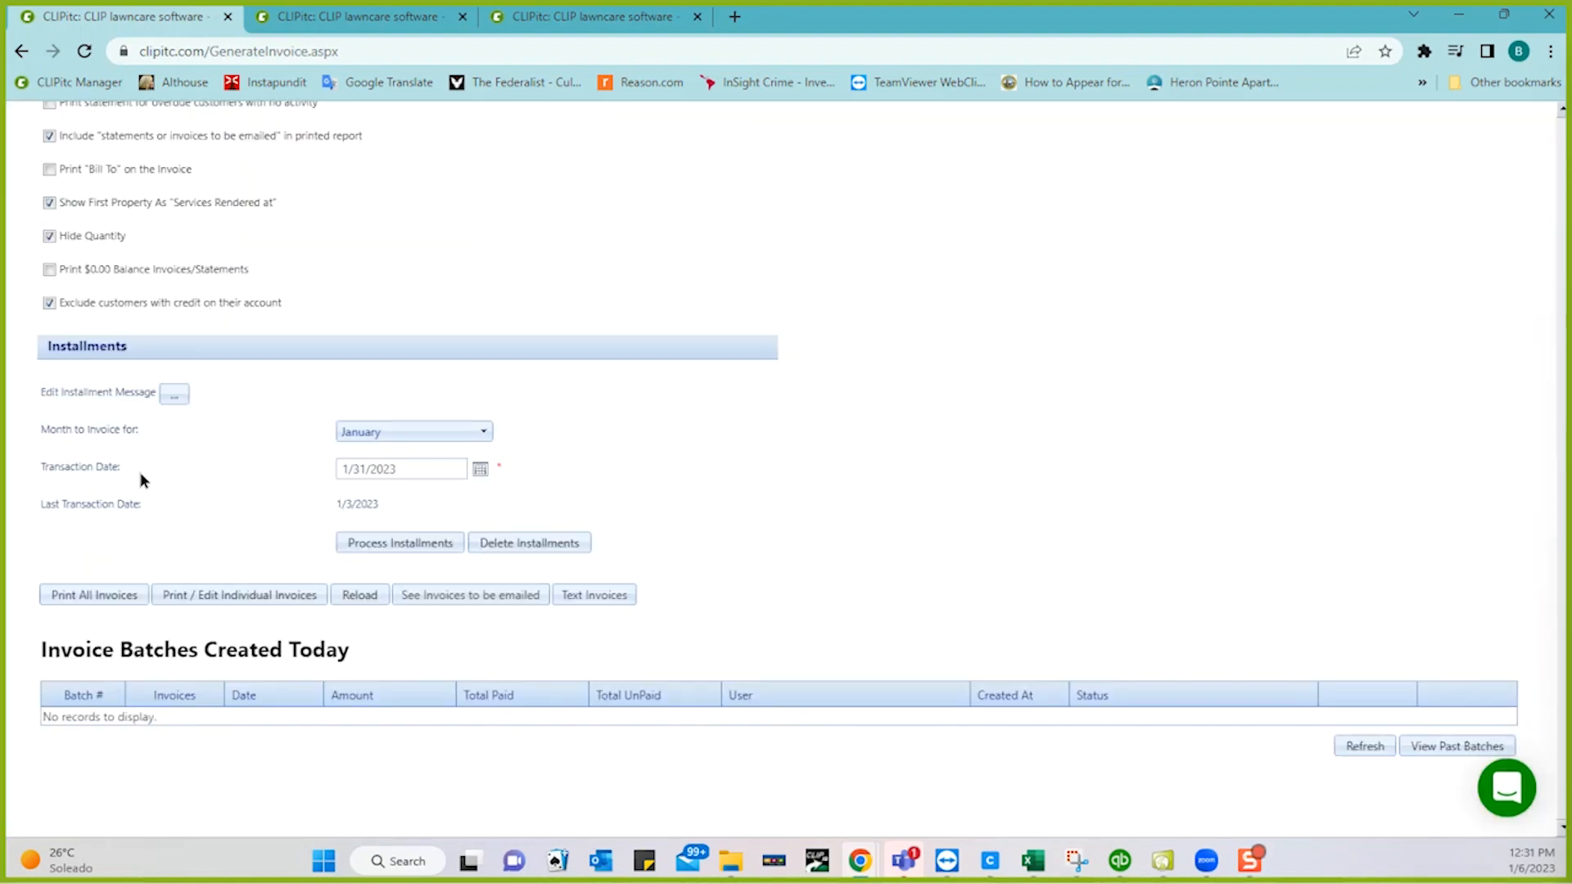
- Print all invoices to create batches 375 and 376, then go to the Update All Properties page
{"action": "left_click", "coordinate": [86, 598]}
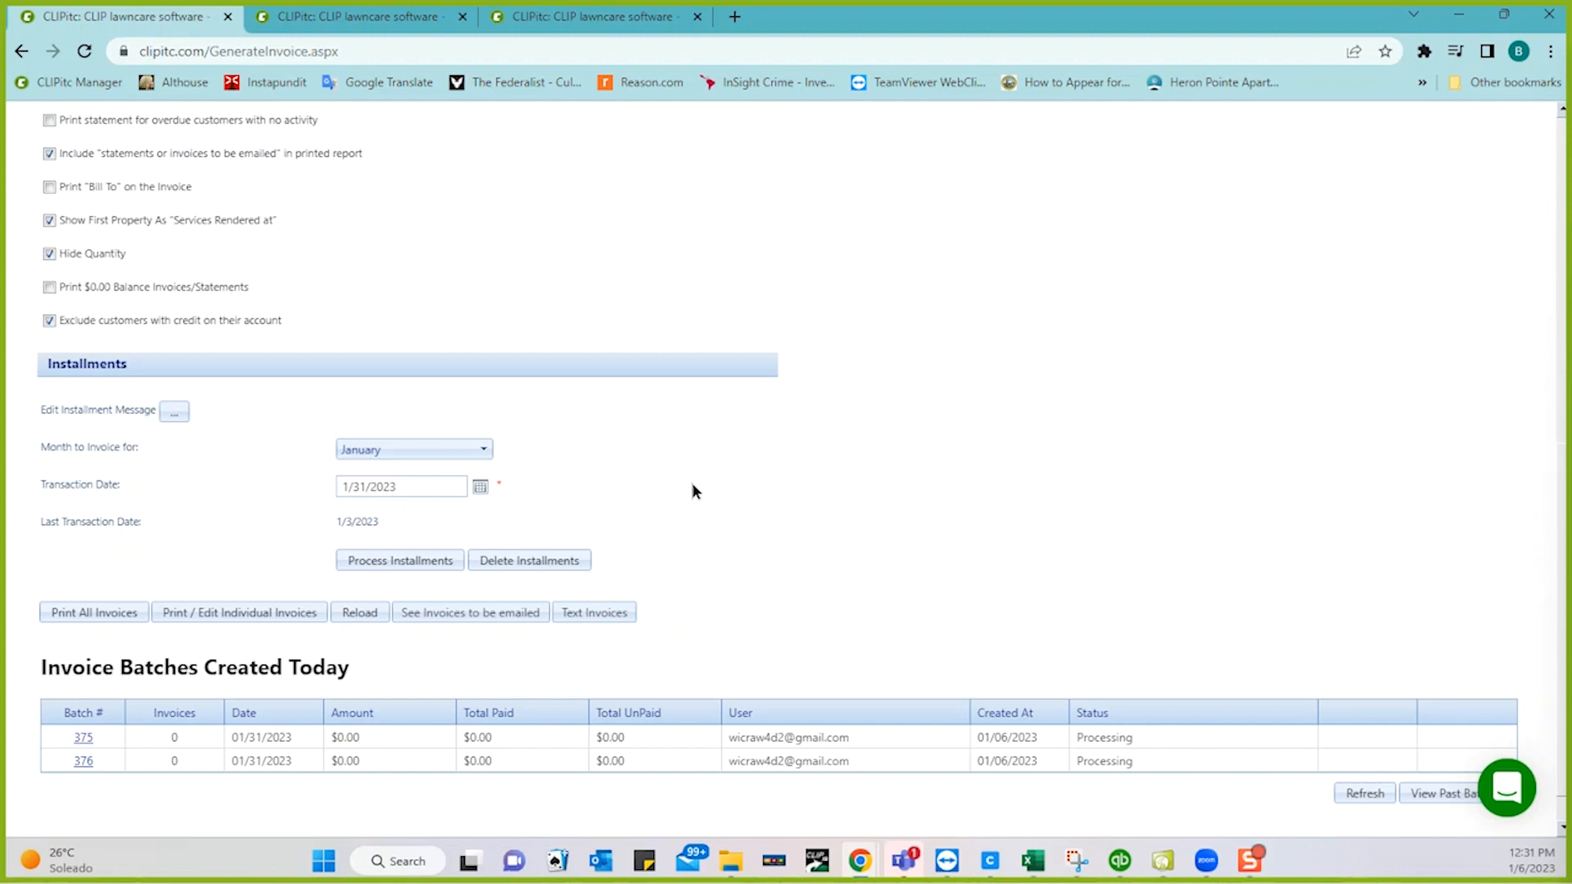
{"action": "scroll", "coordinate": [900, 385], "scroll_direction": "up", "scroll_amount": 2}
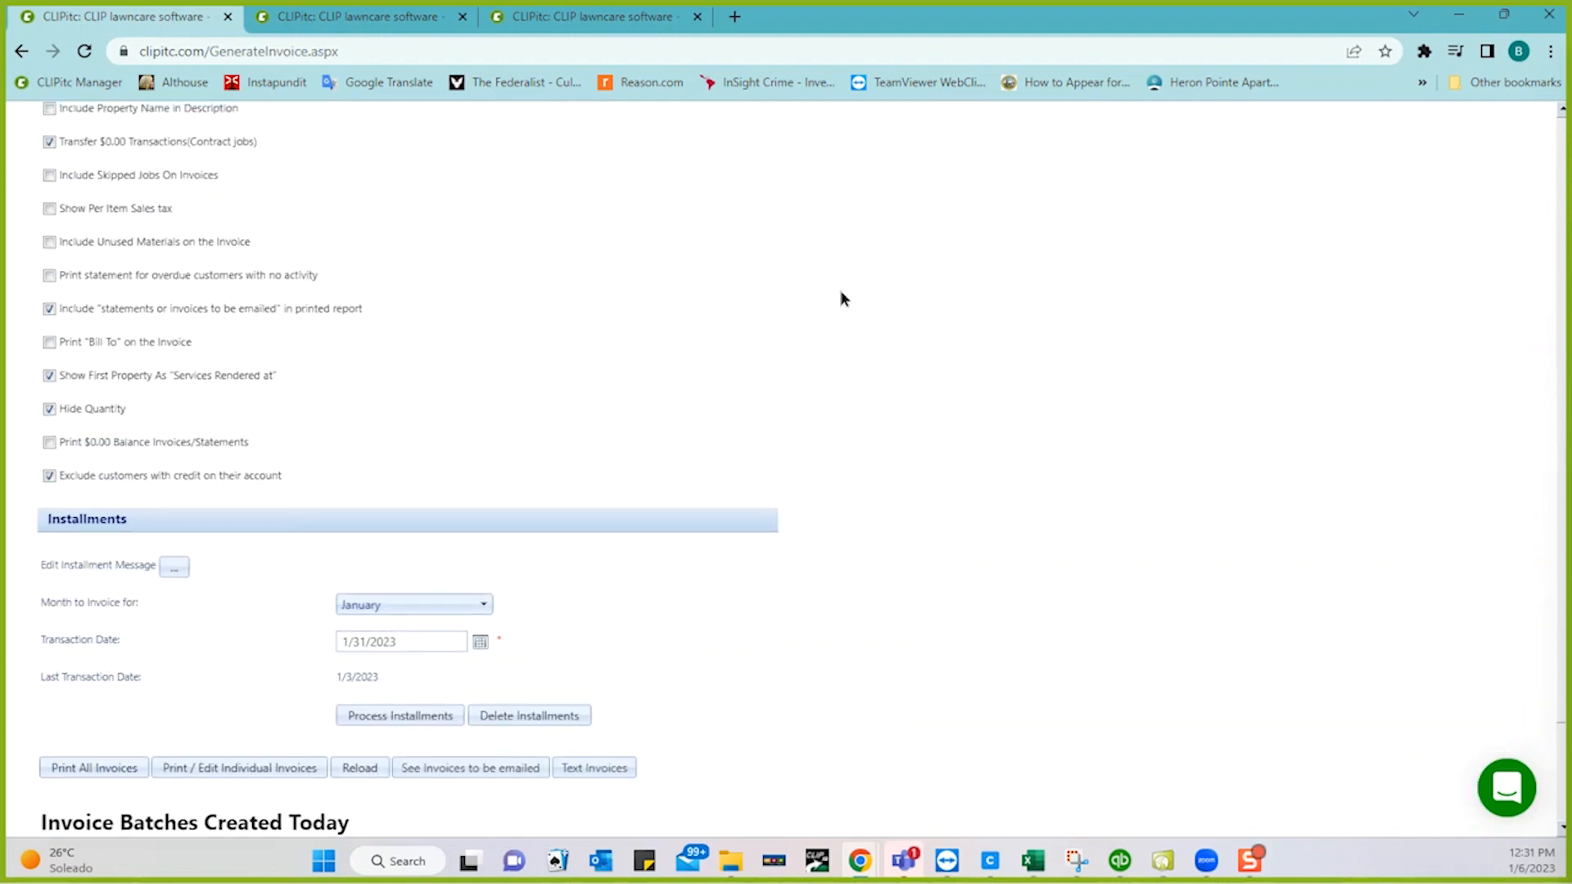
{"action": "left_click", "coordinate": [630, 11]}
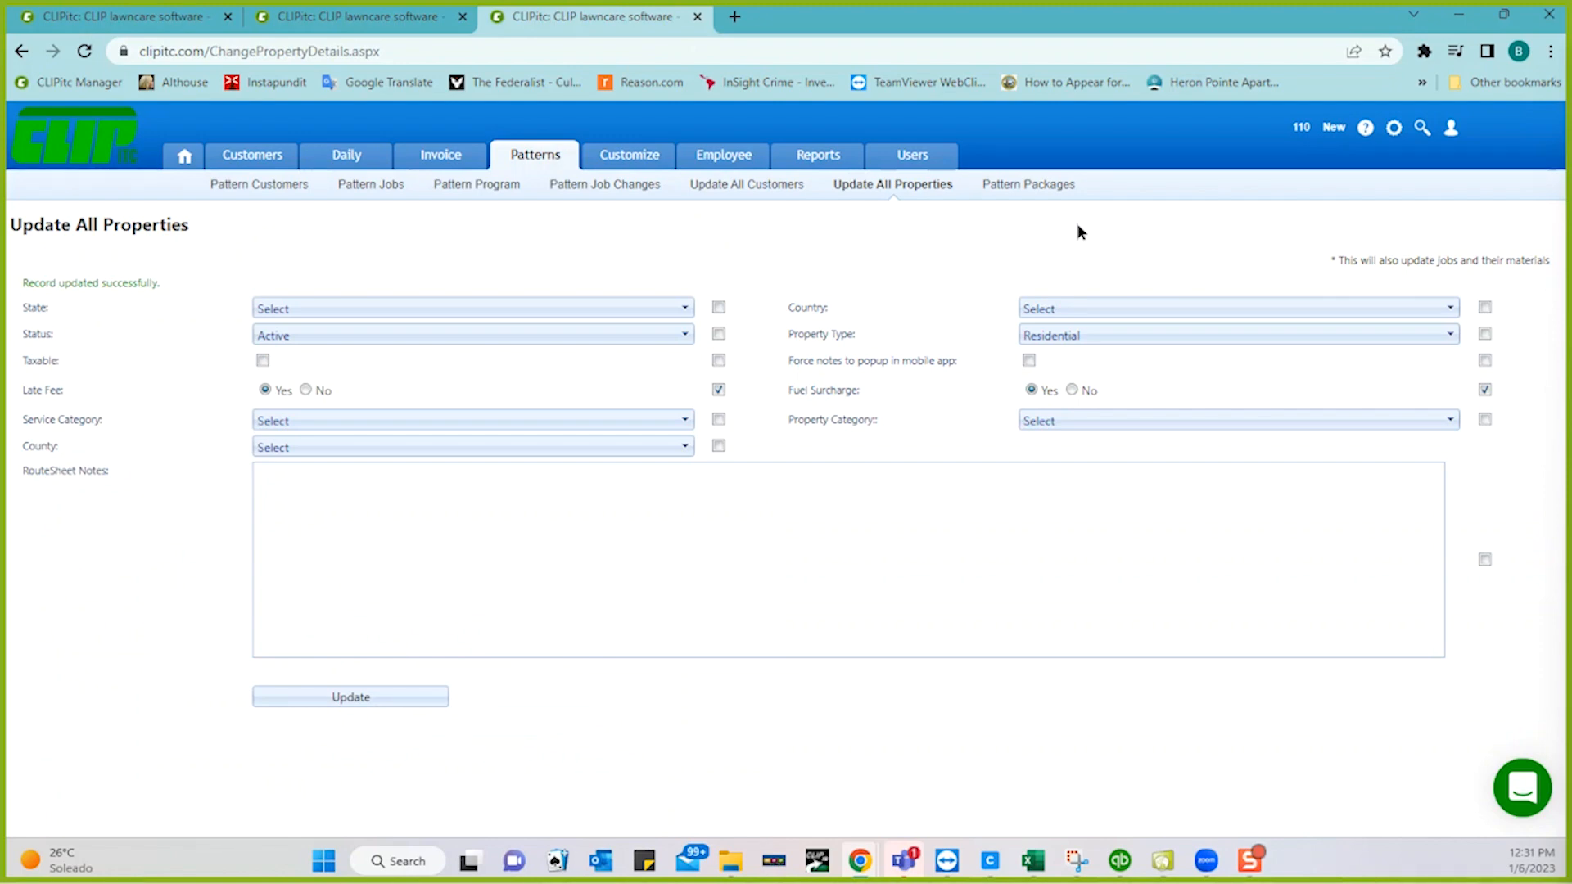
- Open Settings > Company Info and review the CLIPPay and overtime options at the bottom
{"action": "left_click", "coordinate": [1394, 131]}
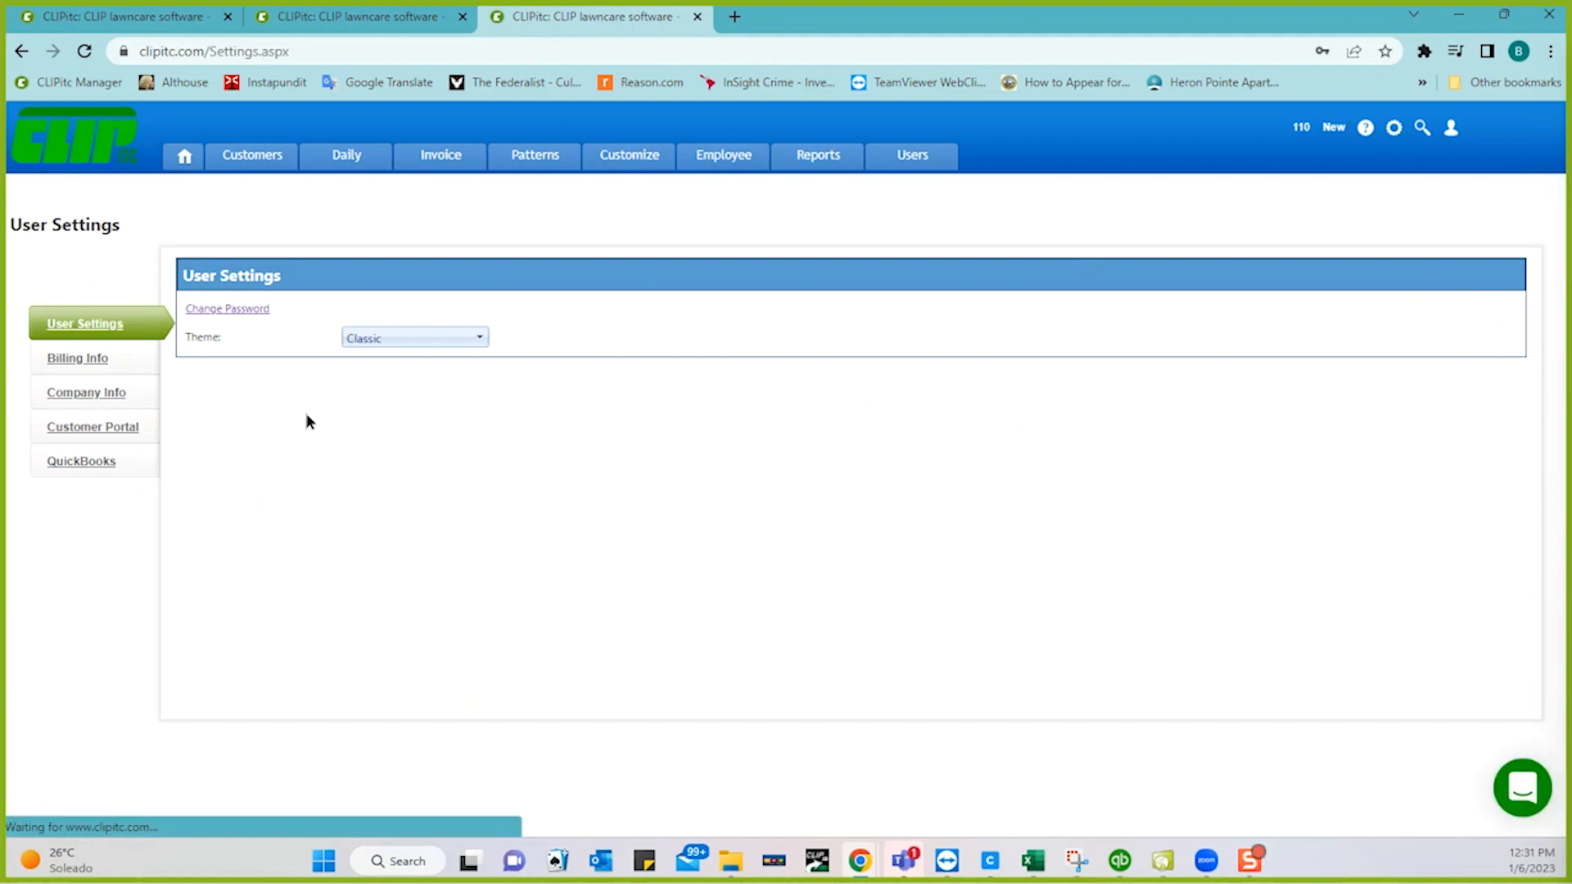
{"action": "left_click", "coordinate": [99, 393]}
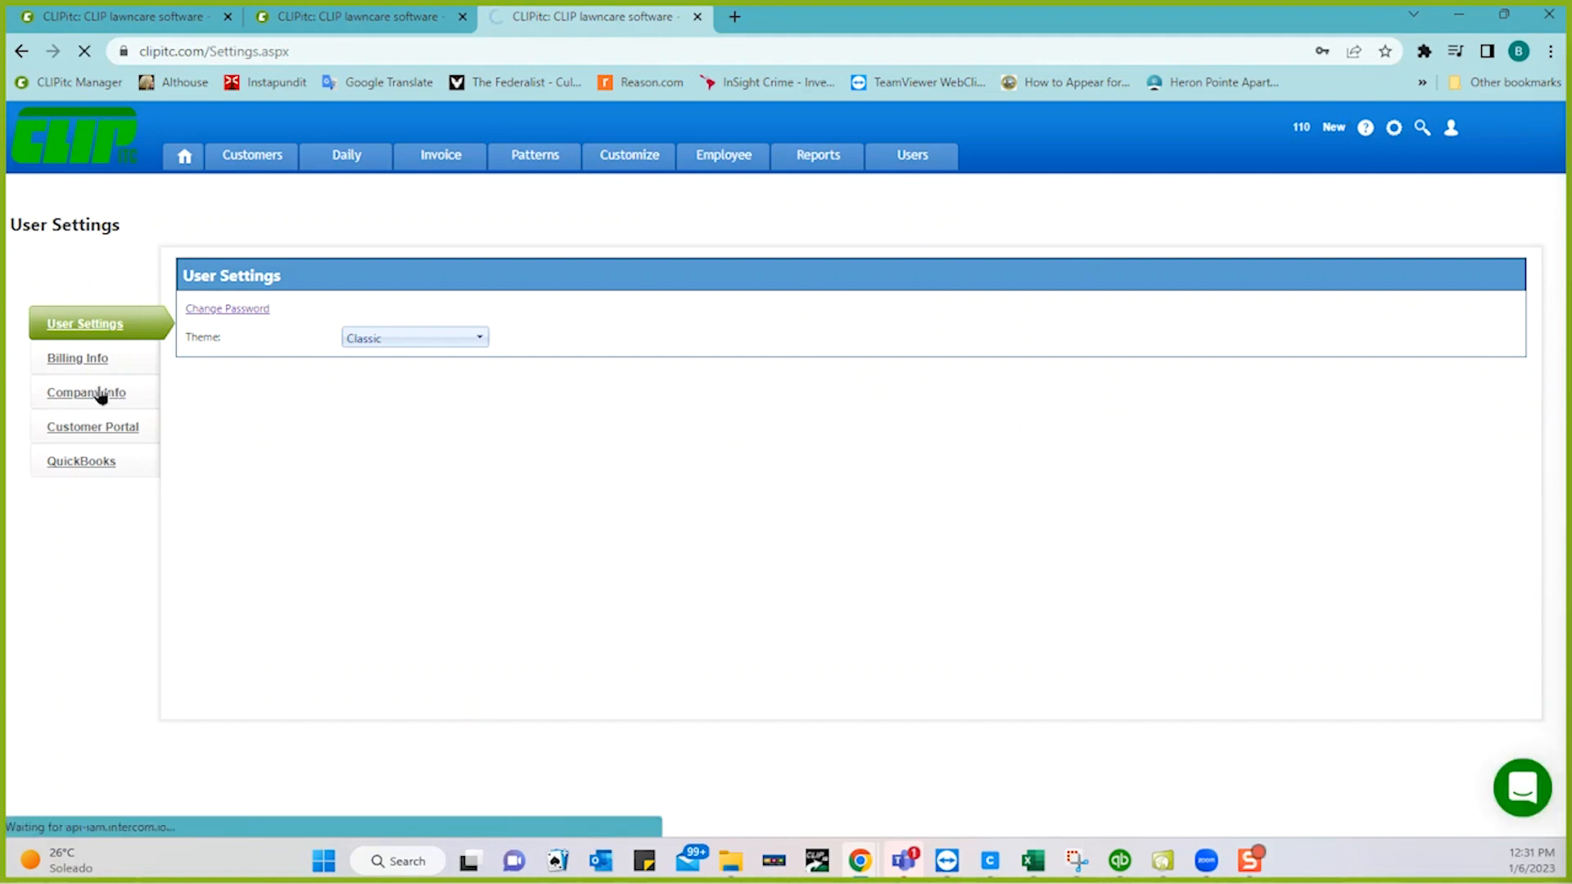
{"action": "scroll", "coordinate": [85, 614], "scroll_direction": "down", "scroll_amount": 5}
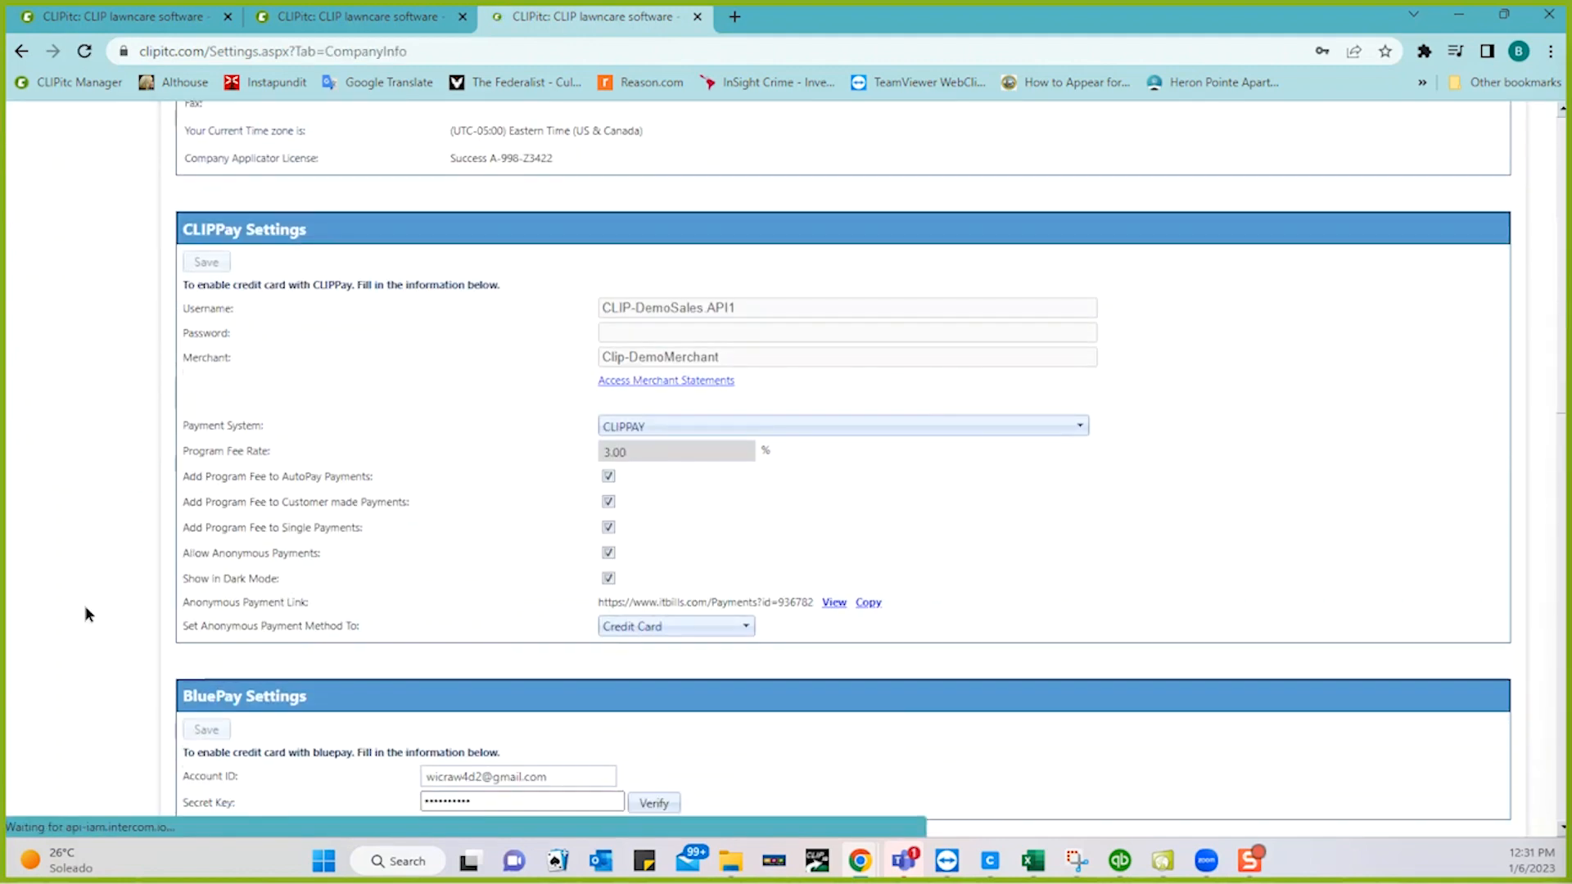
{"action": "scroll", "coordinate": [85, 613], "scroll_direction": "down", "scroll_amount": 20}
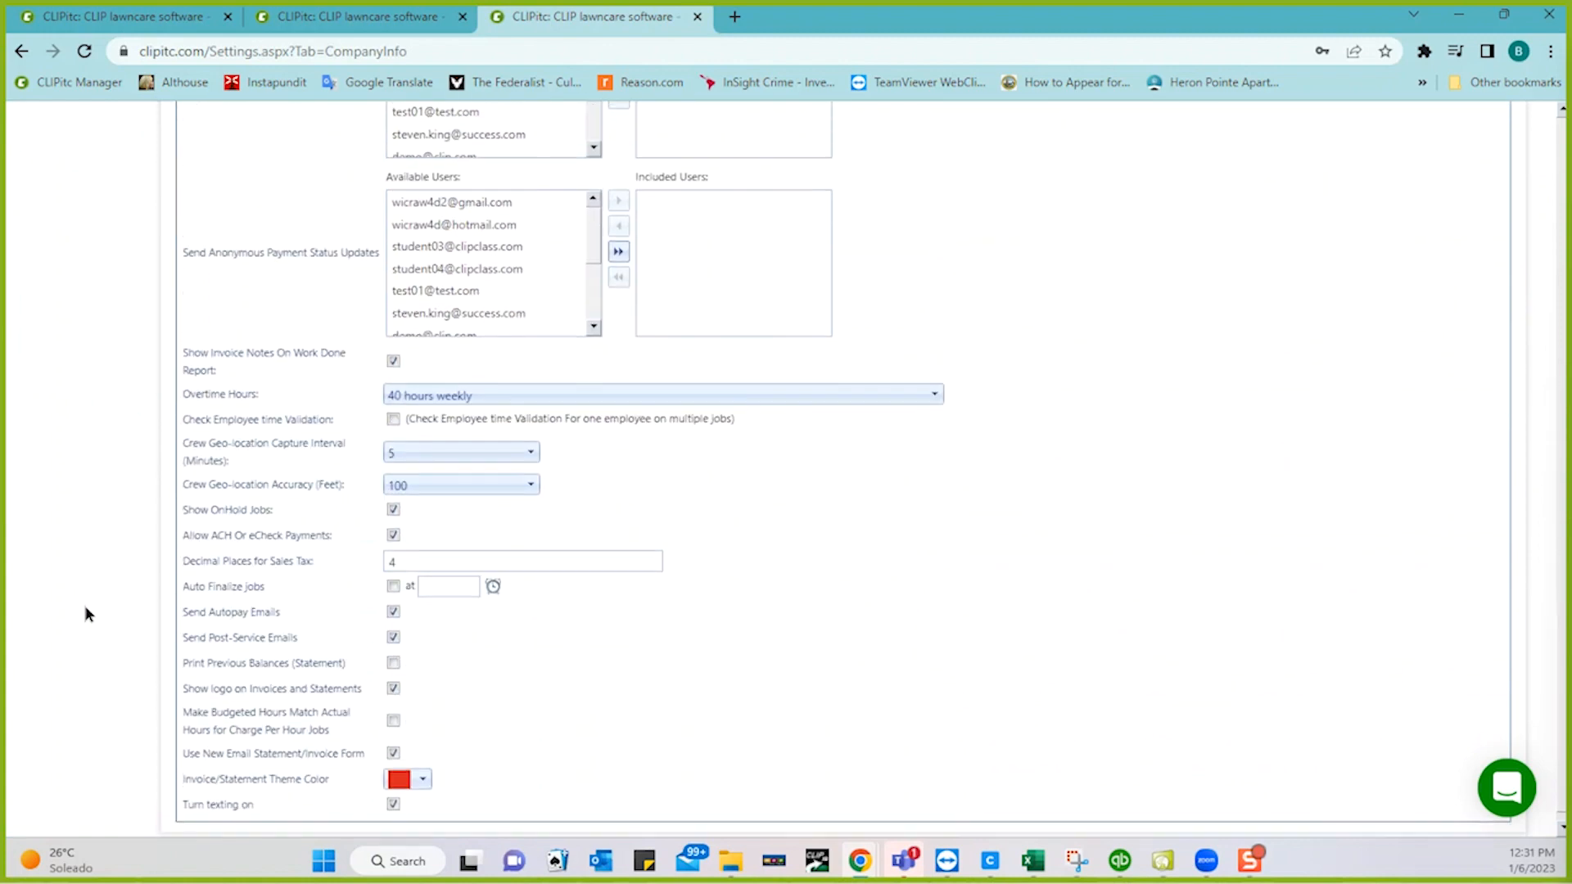
{"action": "scroll", "coordinate": [85, 613], "scroll_direction": "down", "scroll_amount": 1}
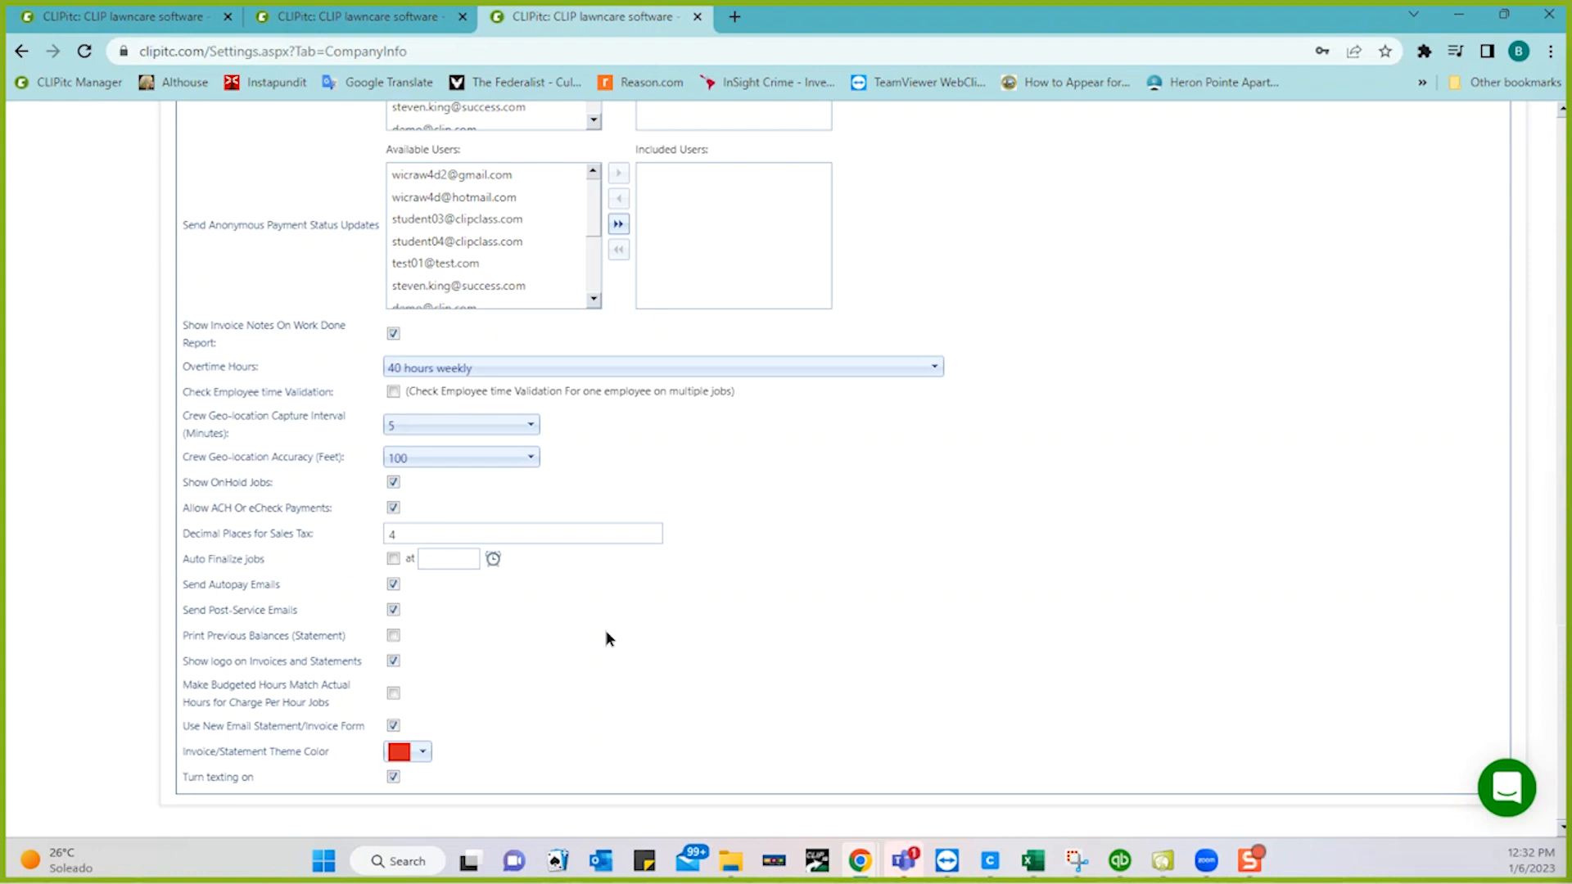
- Refresh today's invoice batches until 375 ($8749.01) and 376 ($24.00) show Invoiced
{"action": "left_click", "coordinate": [163, 22]}
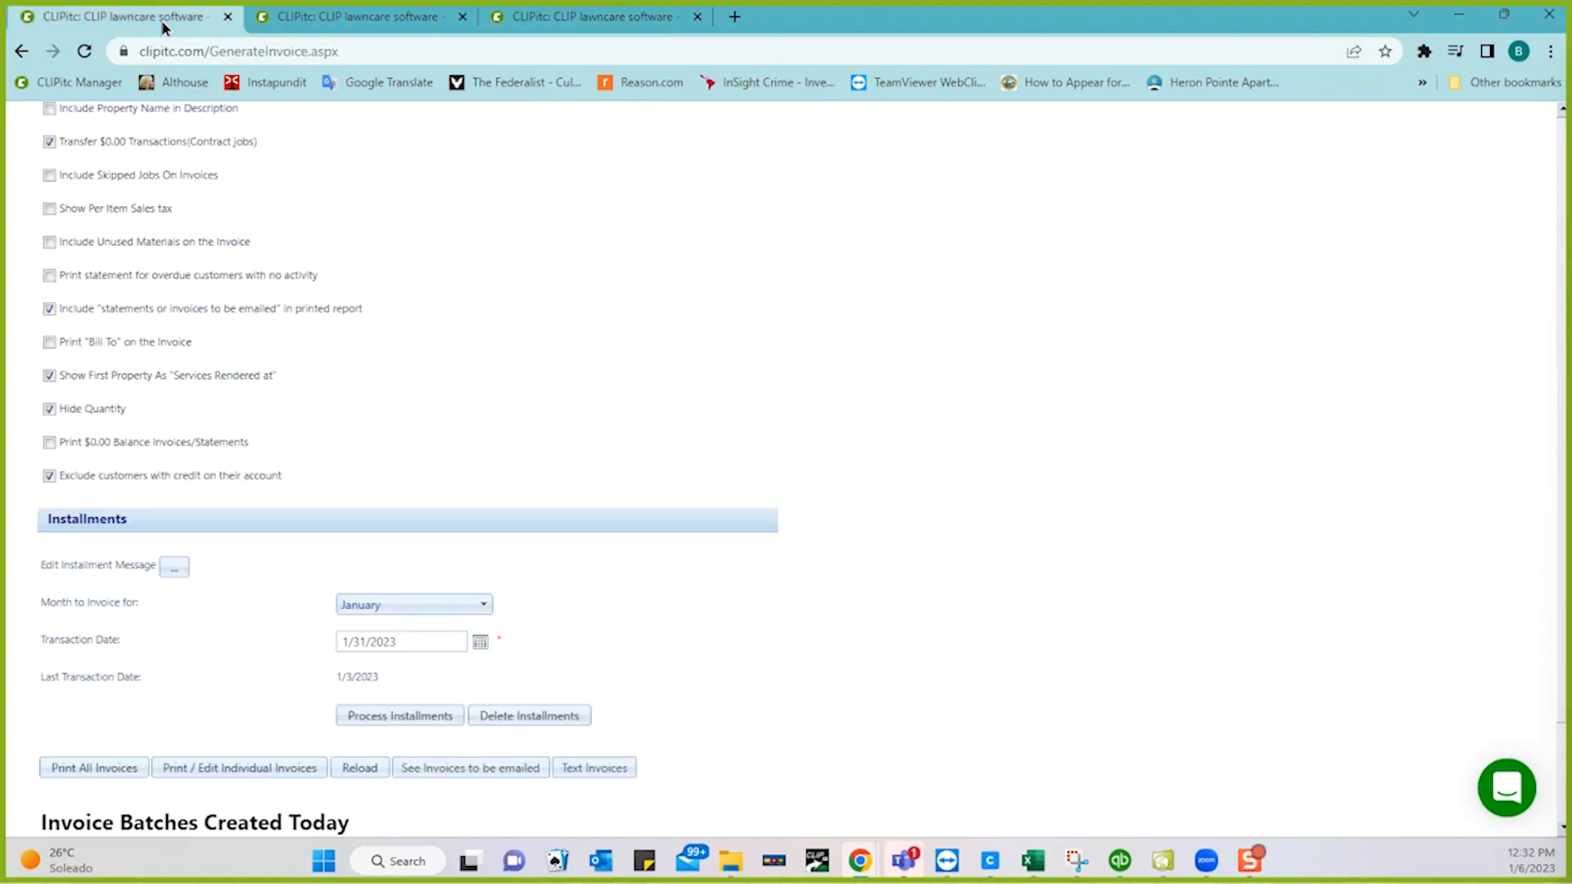
{"action": "scroll", "coordinate": [979, 439], "scroll_direction": "down", "scroll_amount": 2}
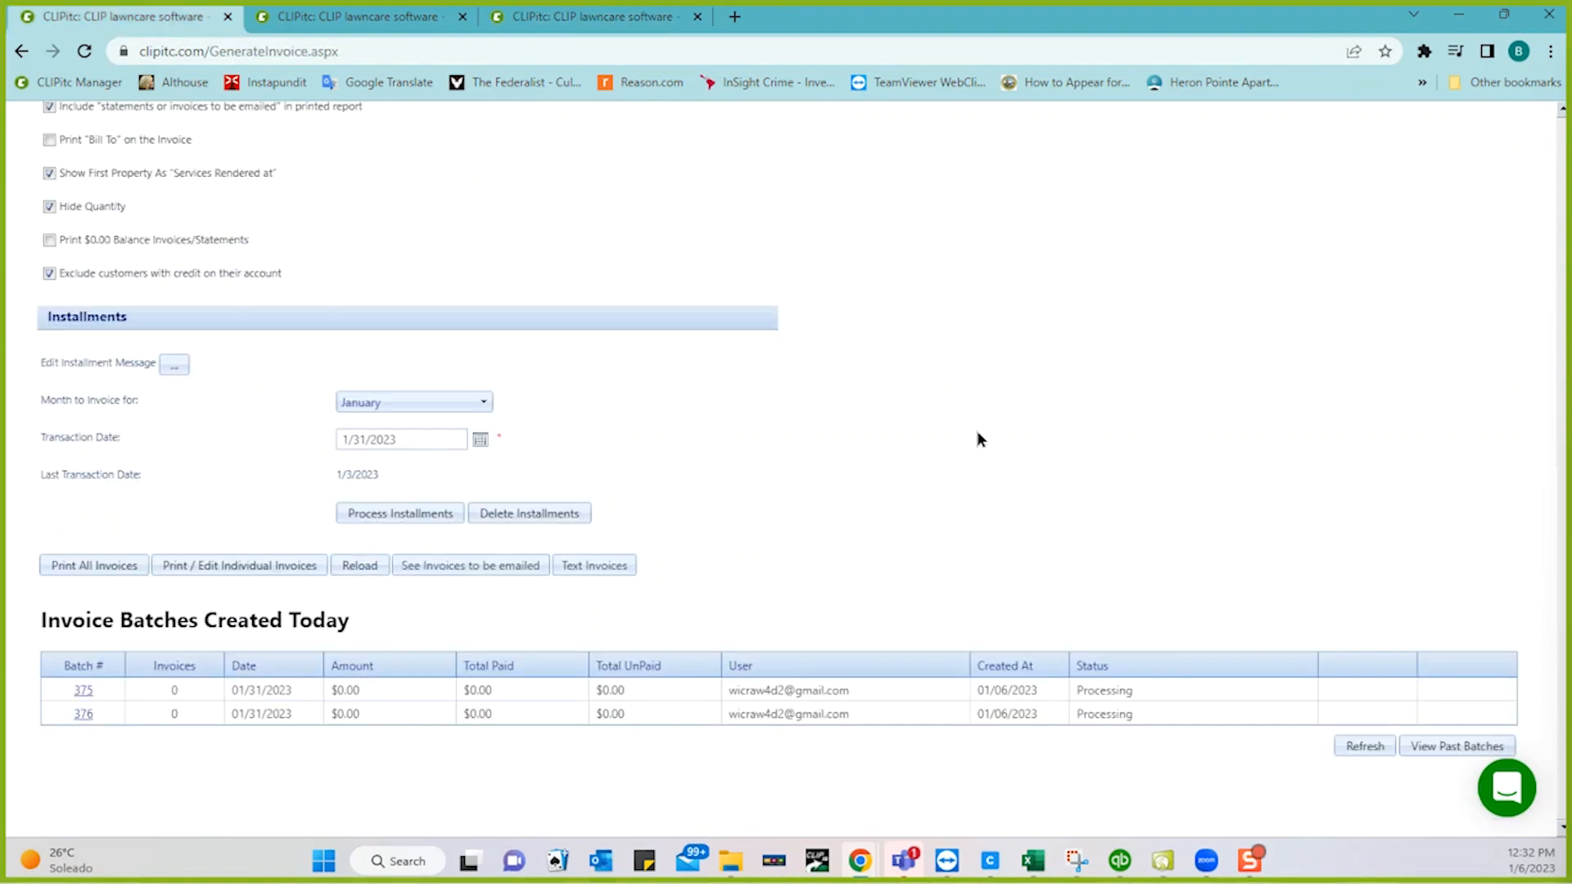
{"action": "left_click", "coordinate": [1349, 745]}
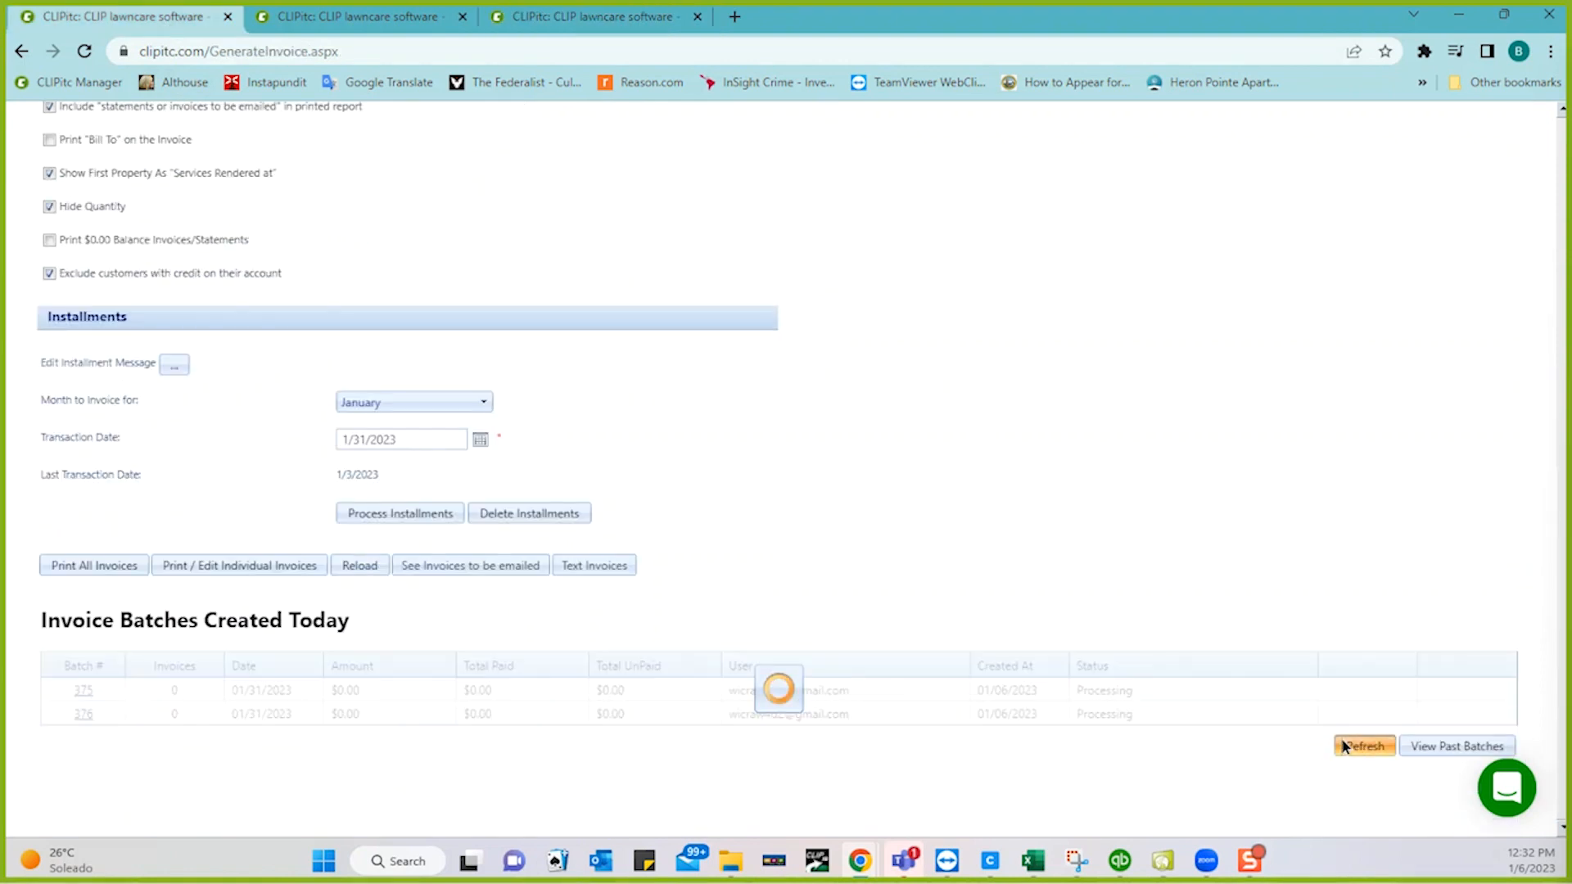
{"action": "left_click", "coordinate": [1363, 745]}
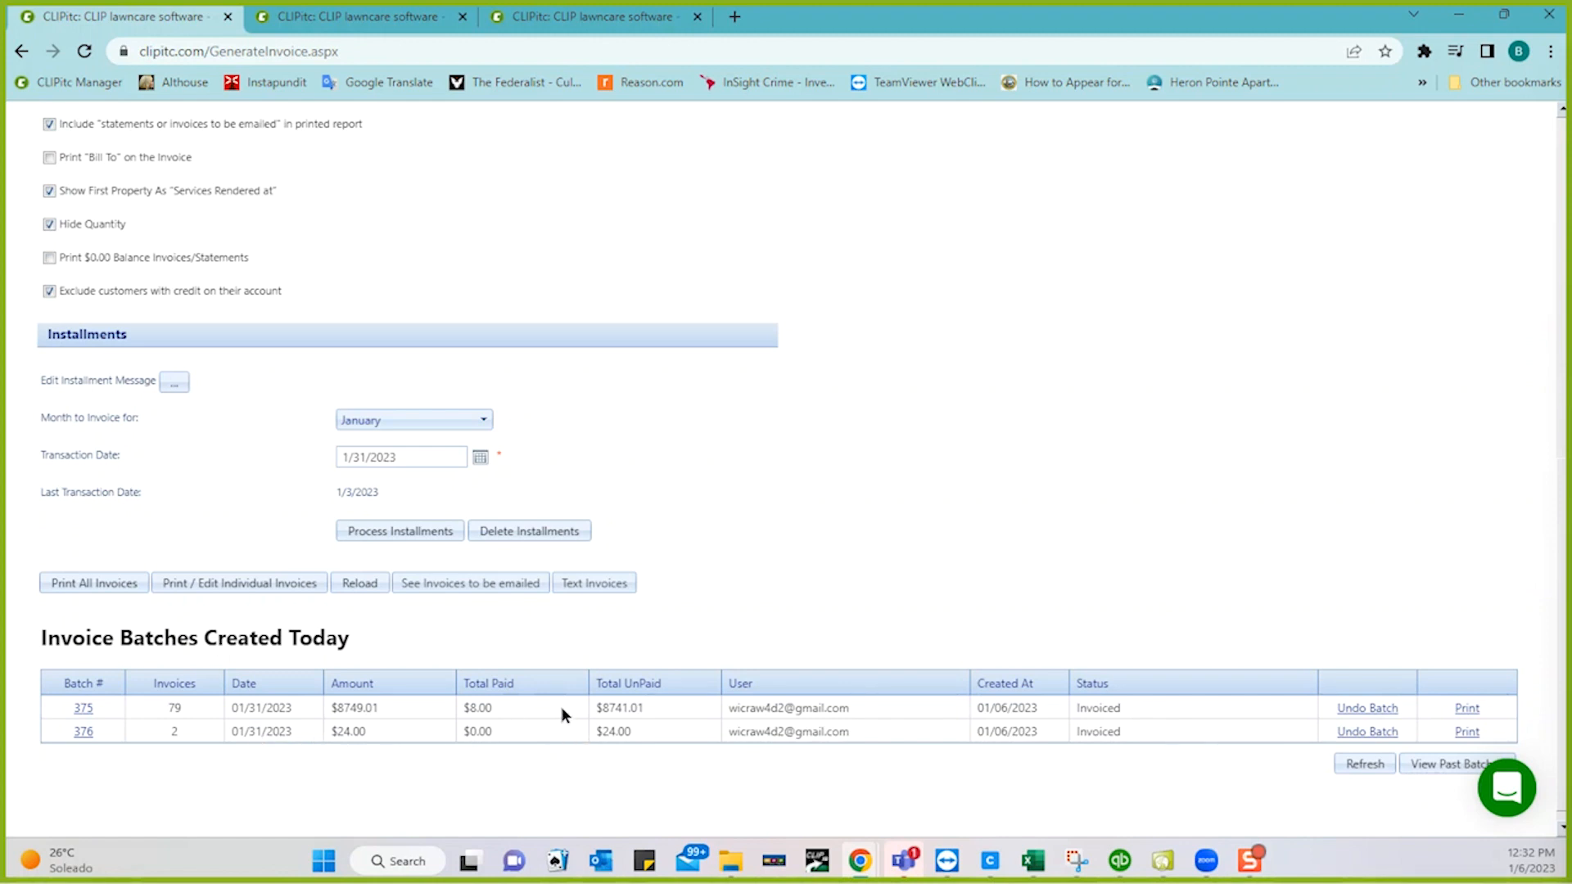
- Open batch 375's 77-page invoice report and page forward to page 4
{"action": "left_click", "coordinate": [1467, 709]}
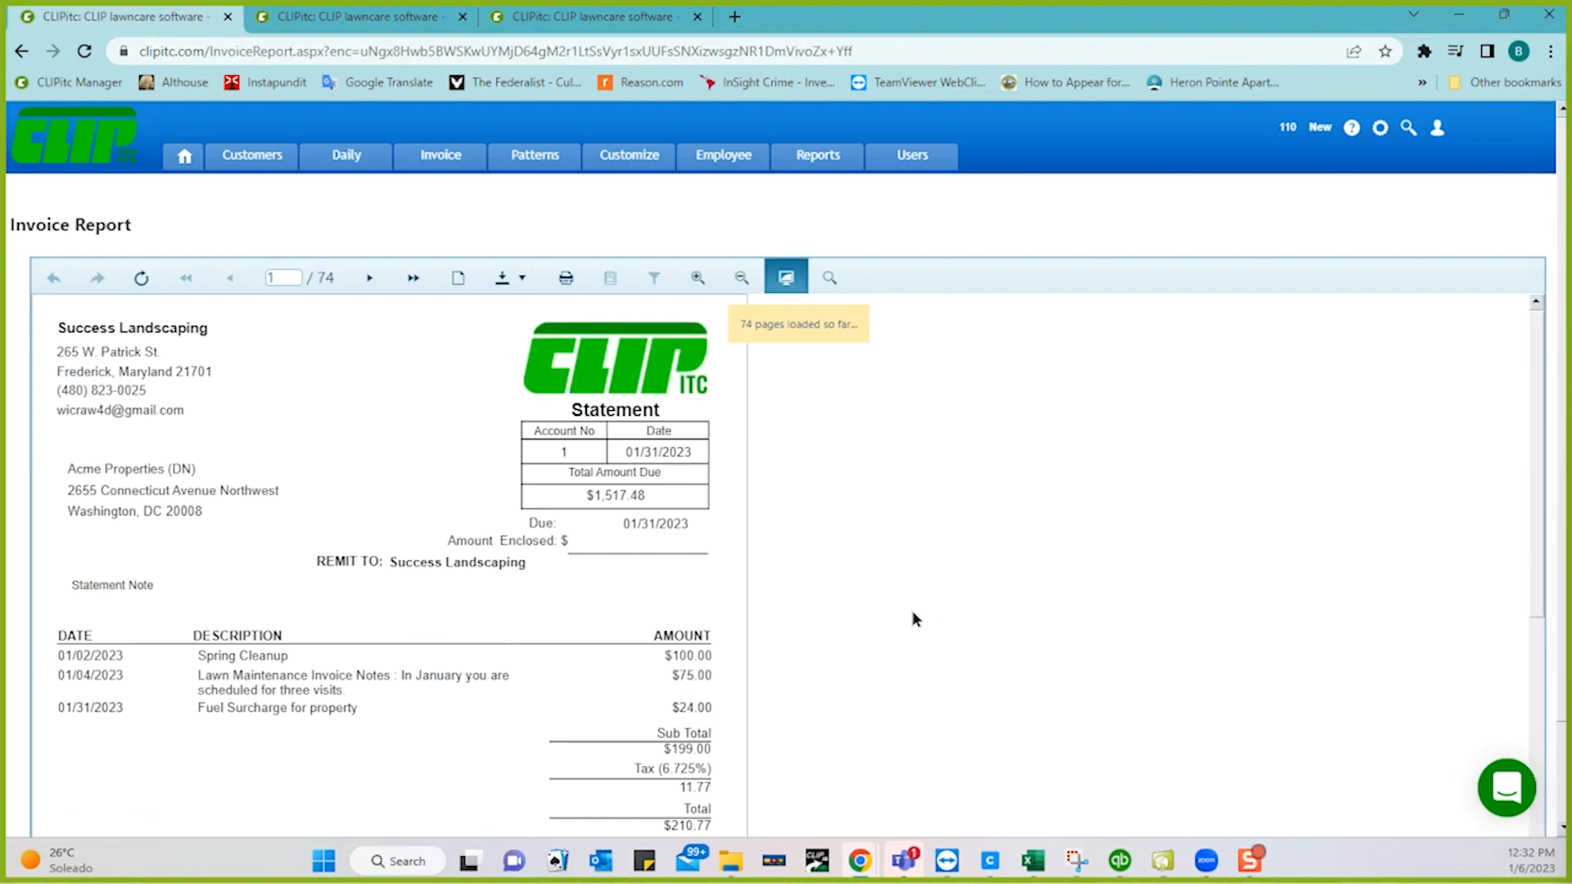
{"action": "scroll", "coordinate": [663, 585], "scroll_direction": "down", "scroll_amount": 2}
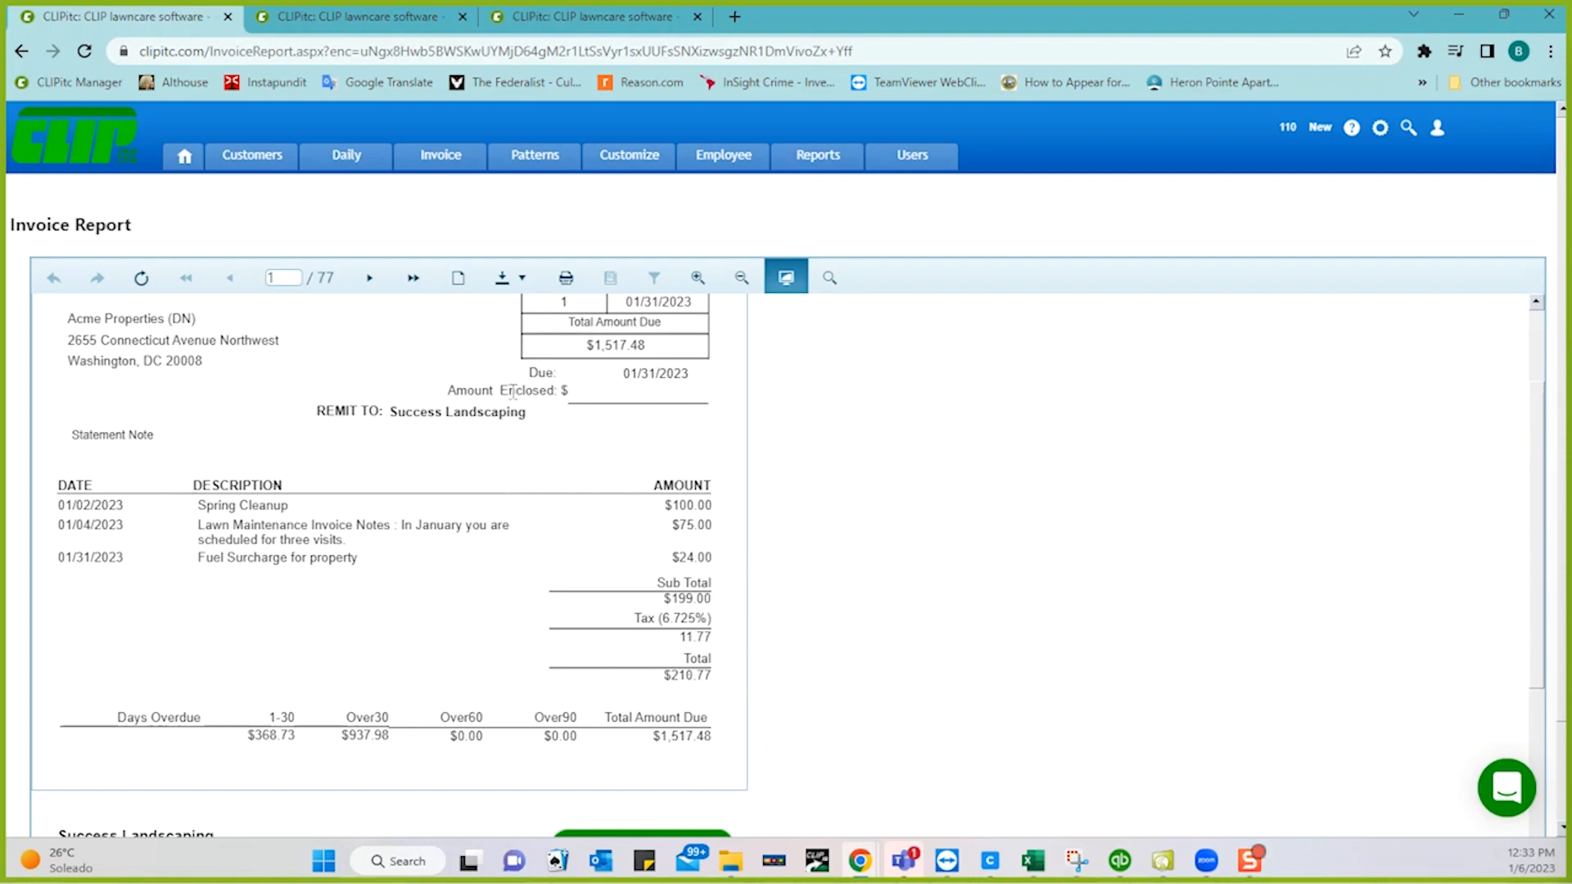
{"action": "left_click", "coordinate": [374, 274]}
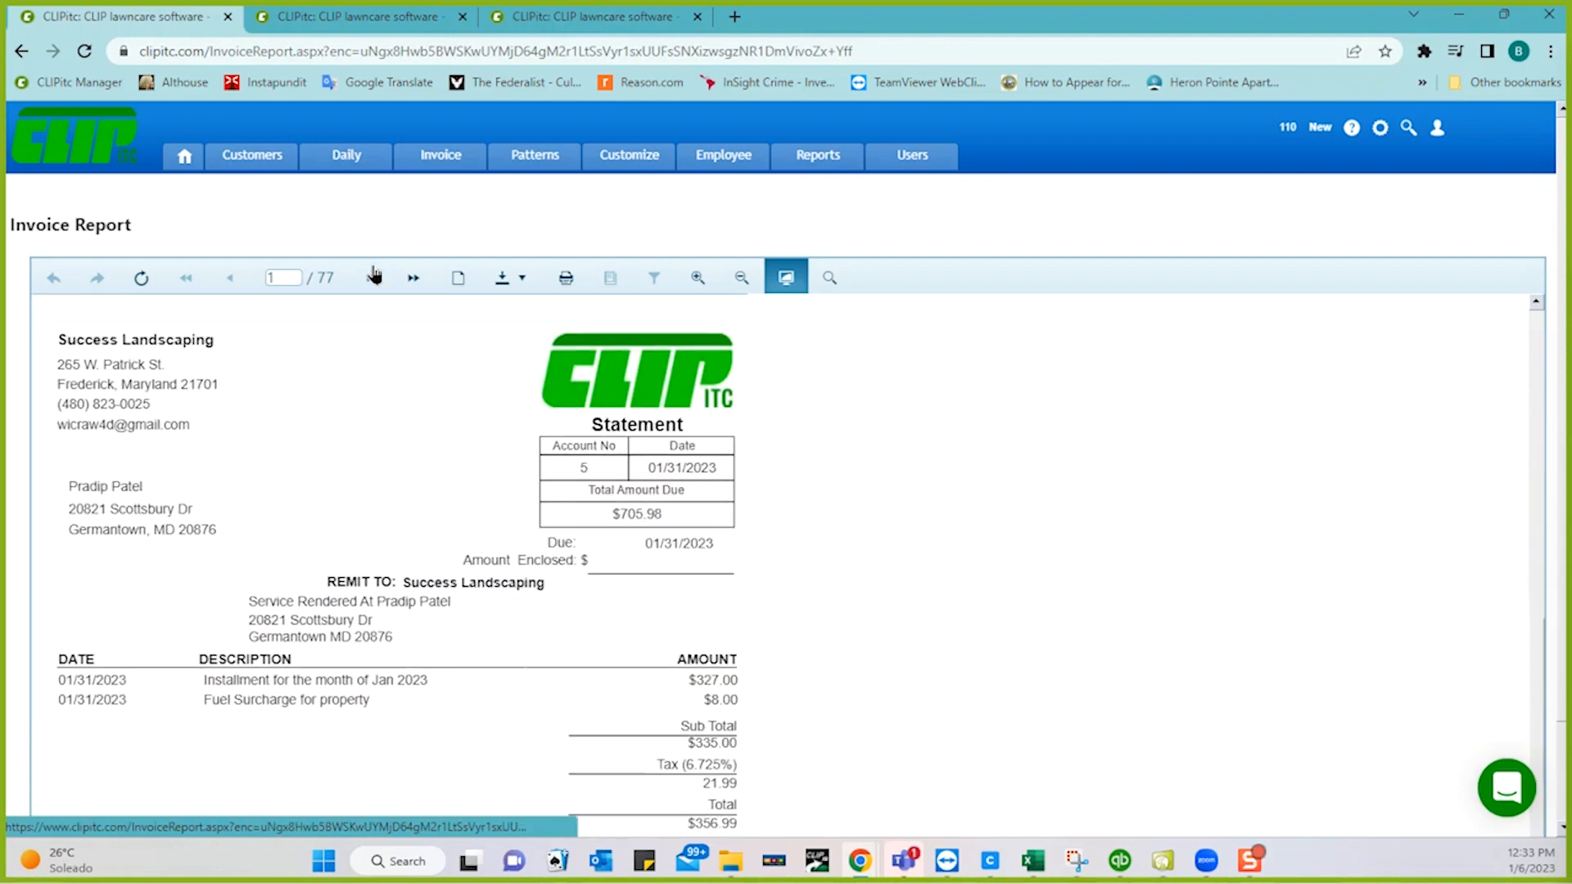
{"action": "left_click", "coordinate": [374, 275]}
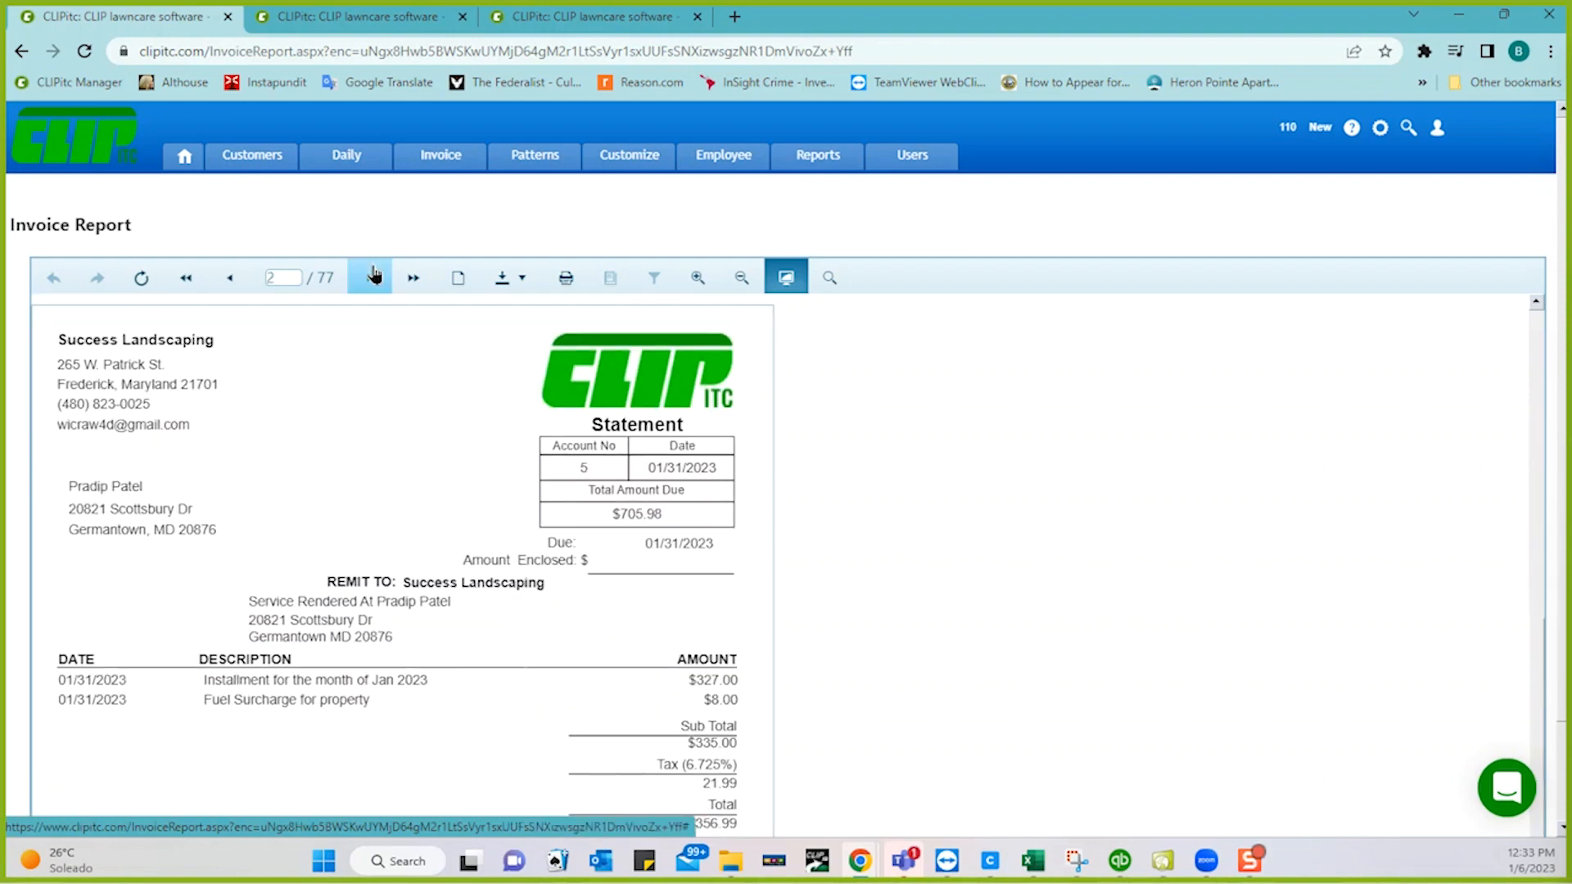
{"action": "left_click", "coordinate": [374, 274]}
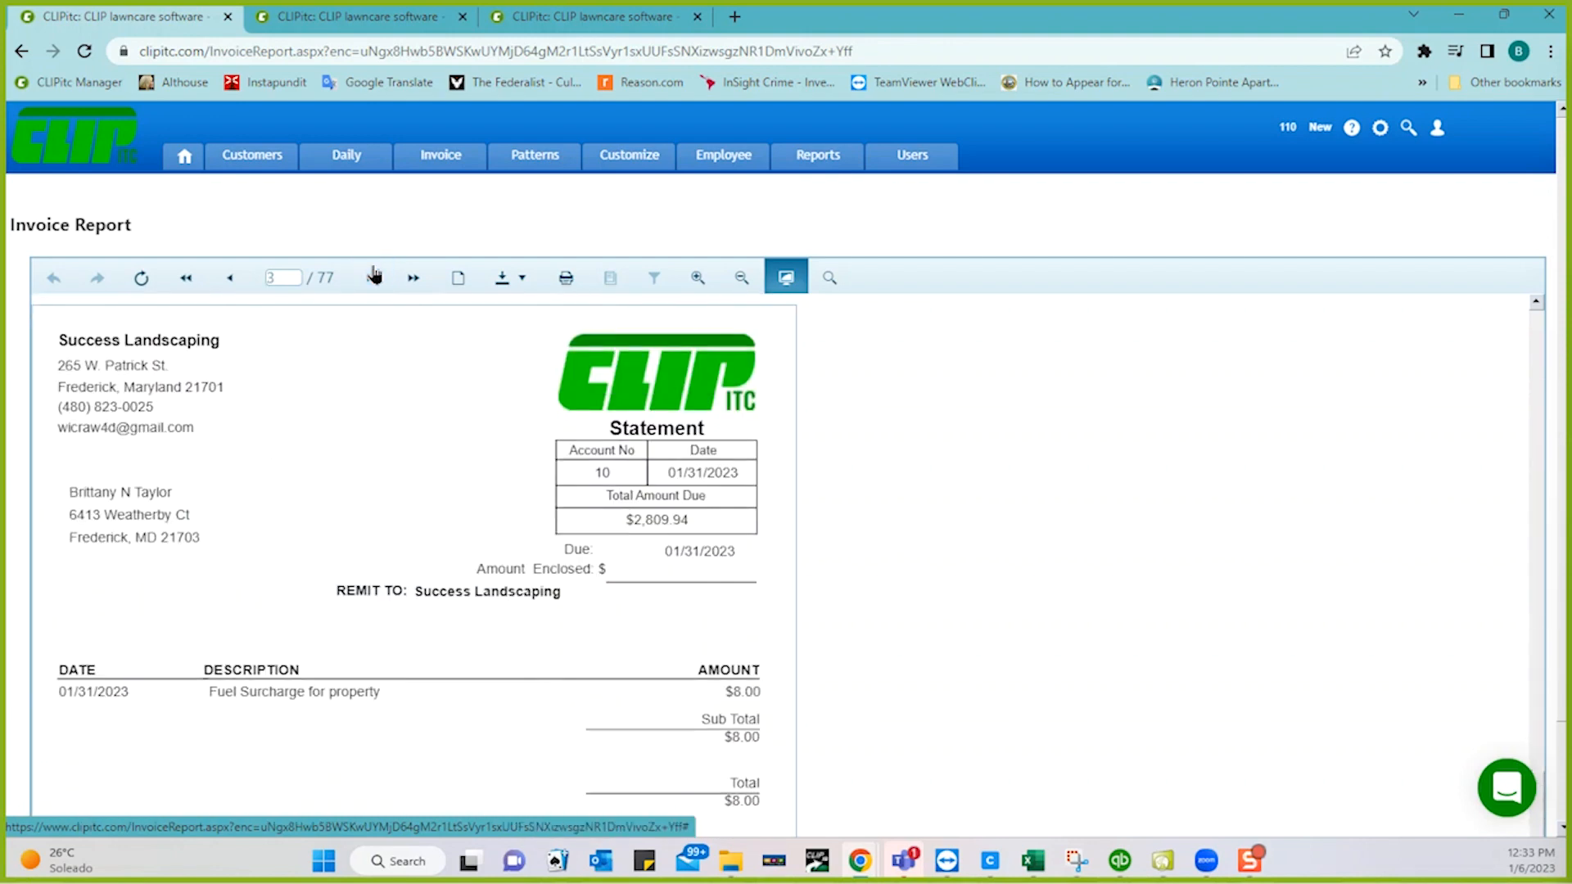
- Bring up the report's Print dialog, then cancel it without printing
{"action": "left_click", "coordinate": [564, 286]}
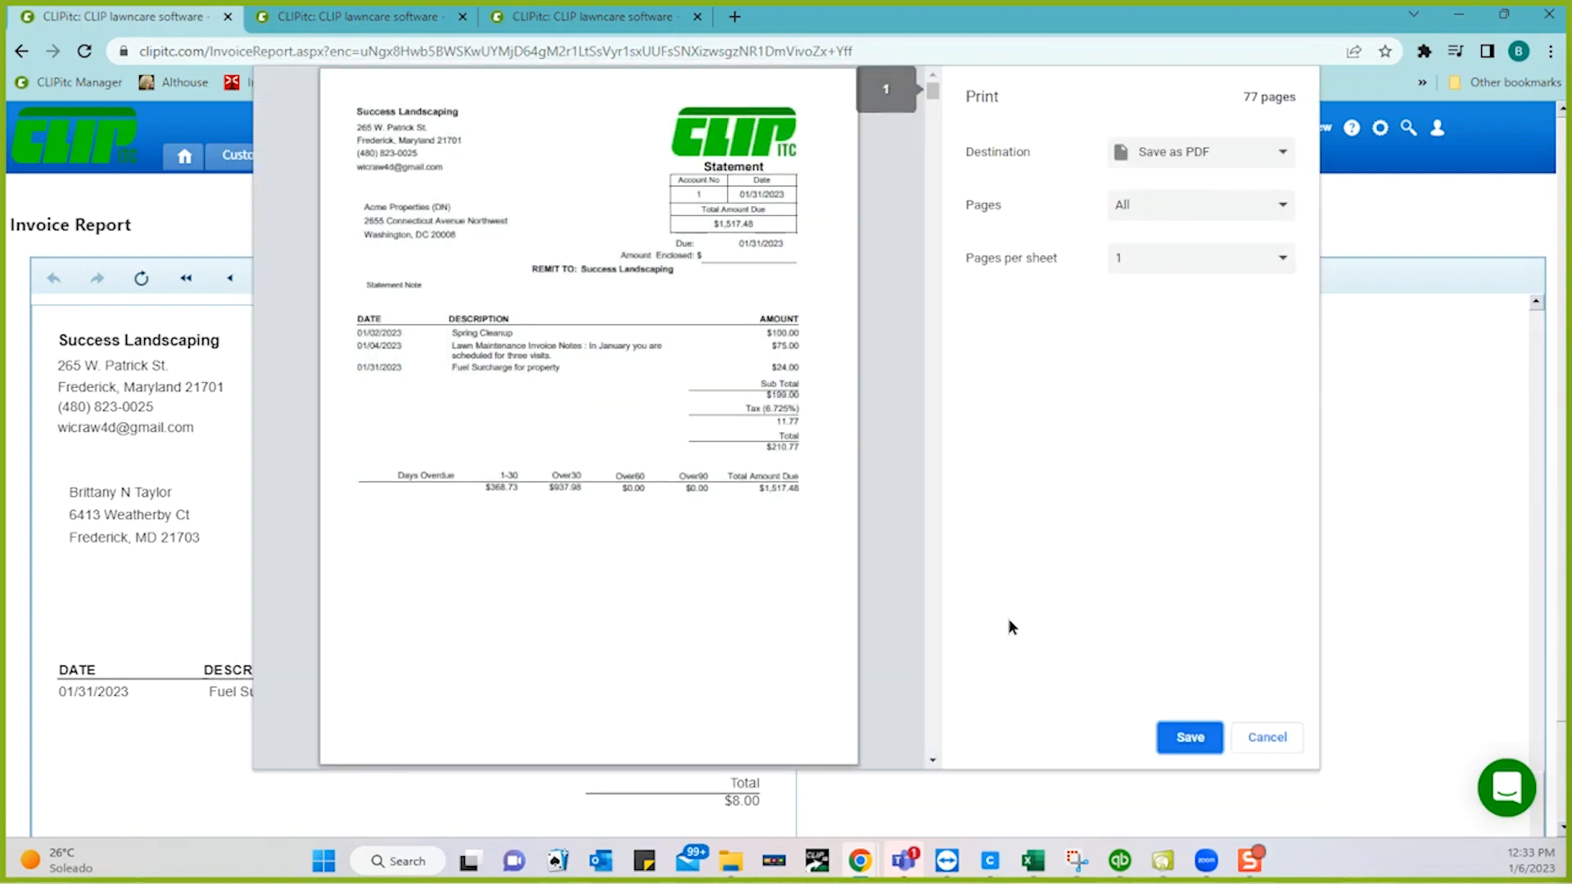
{"action": "scroll", "coordinate": [929, 731], "scroll_direction": "down", "scroll_amount": 10}
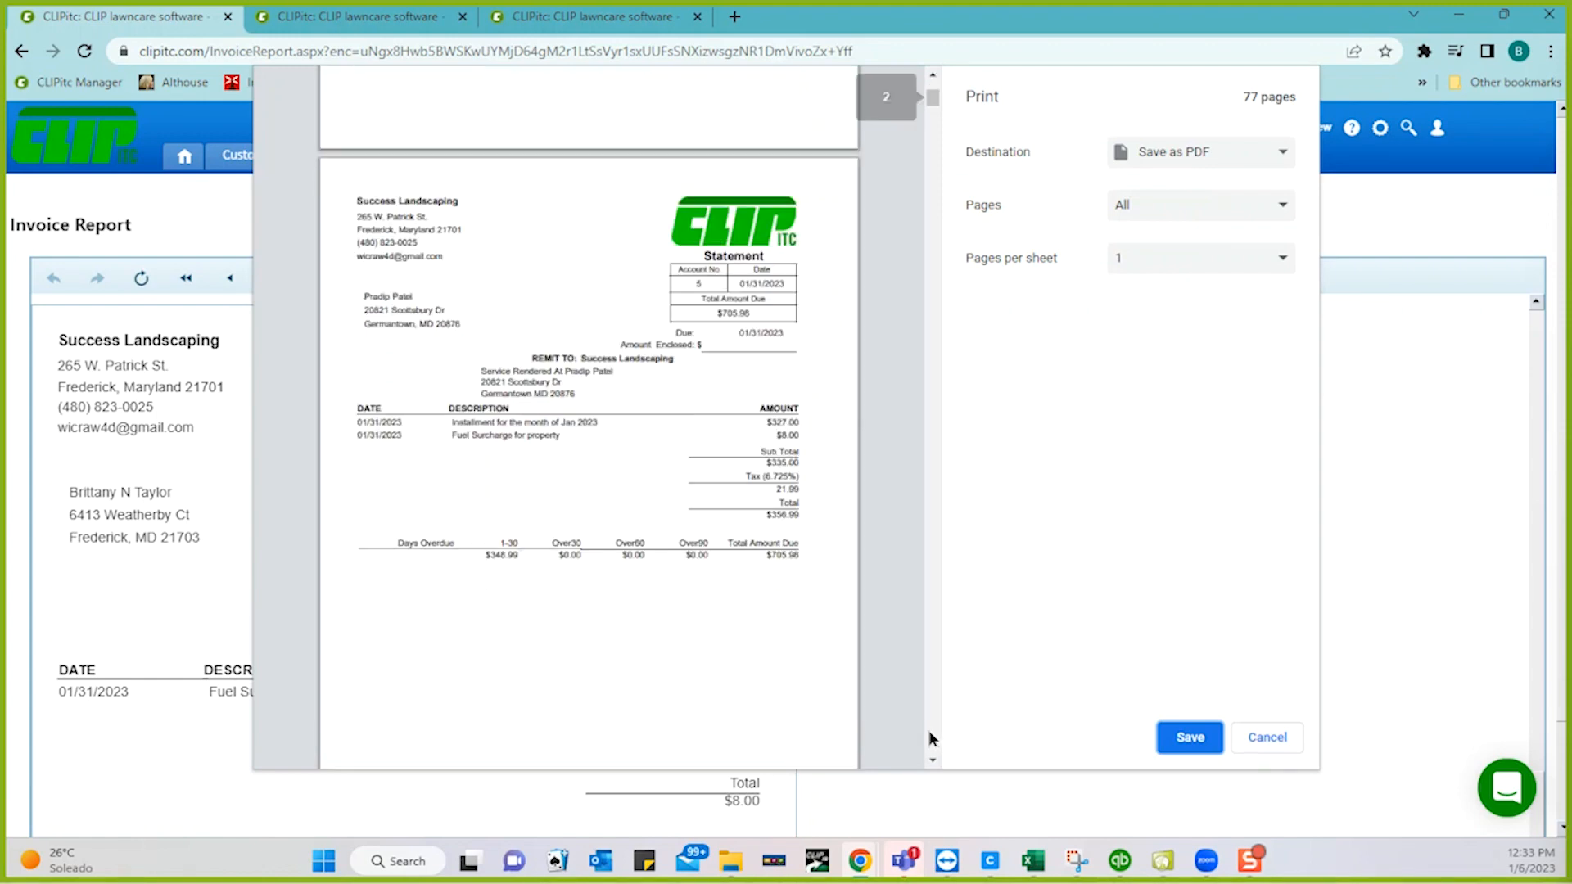
{"action": "scroll", "coordinate": [929, 730], "scroll_direction": "down", "scroll_amount": 8}
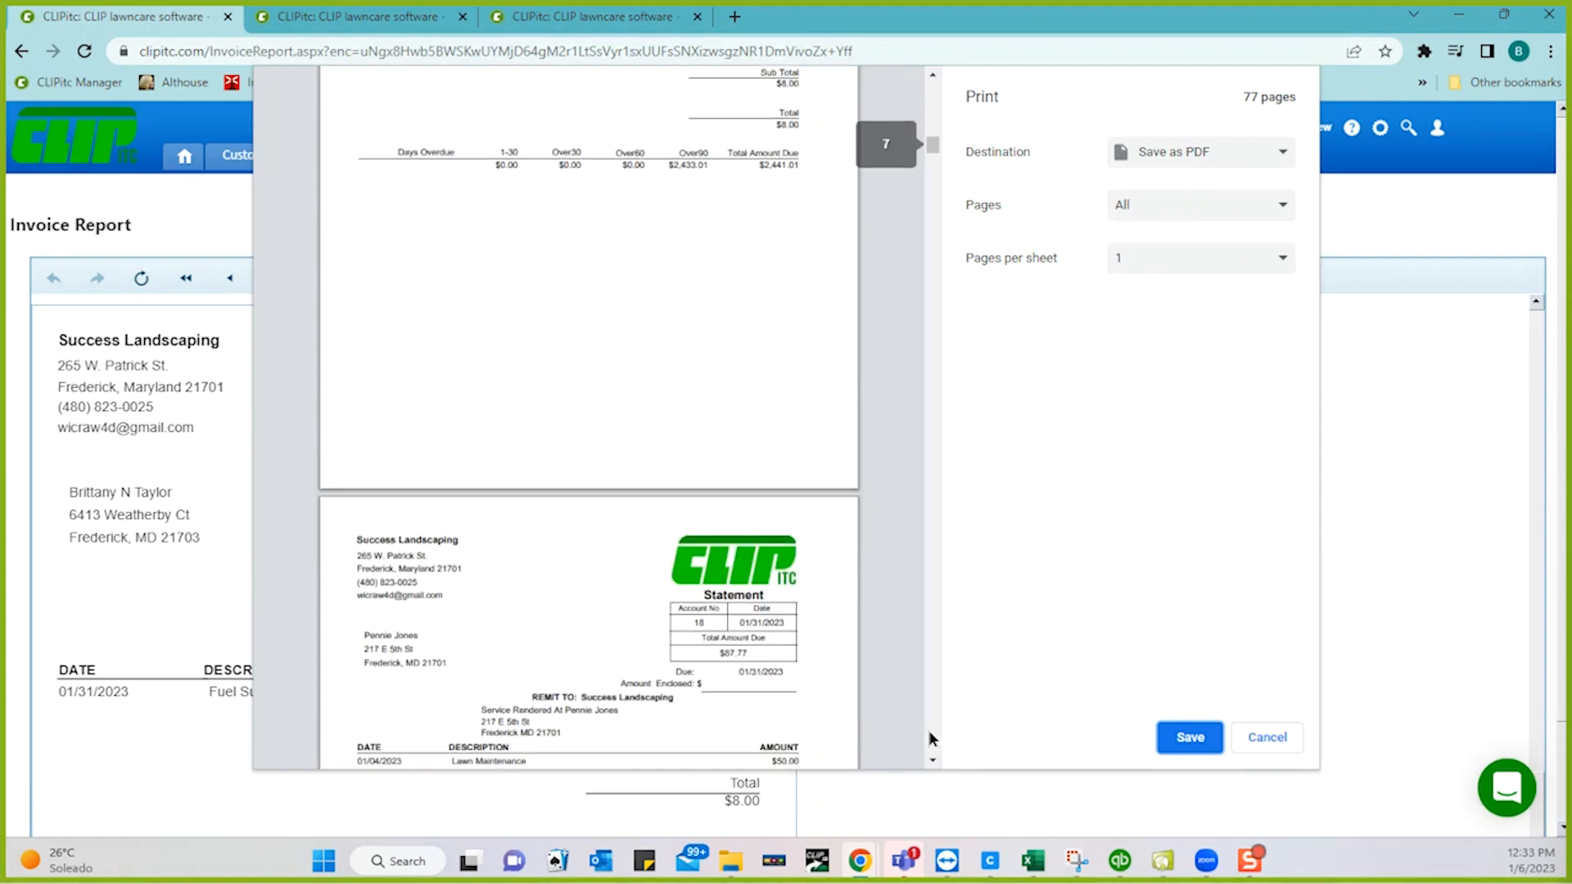
{"action": "left_click", "coordinate": [1261, 740]}
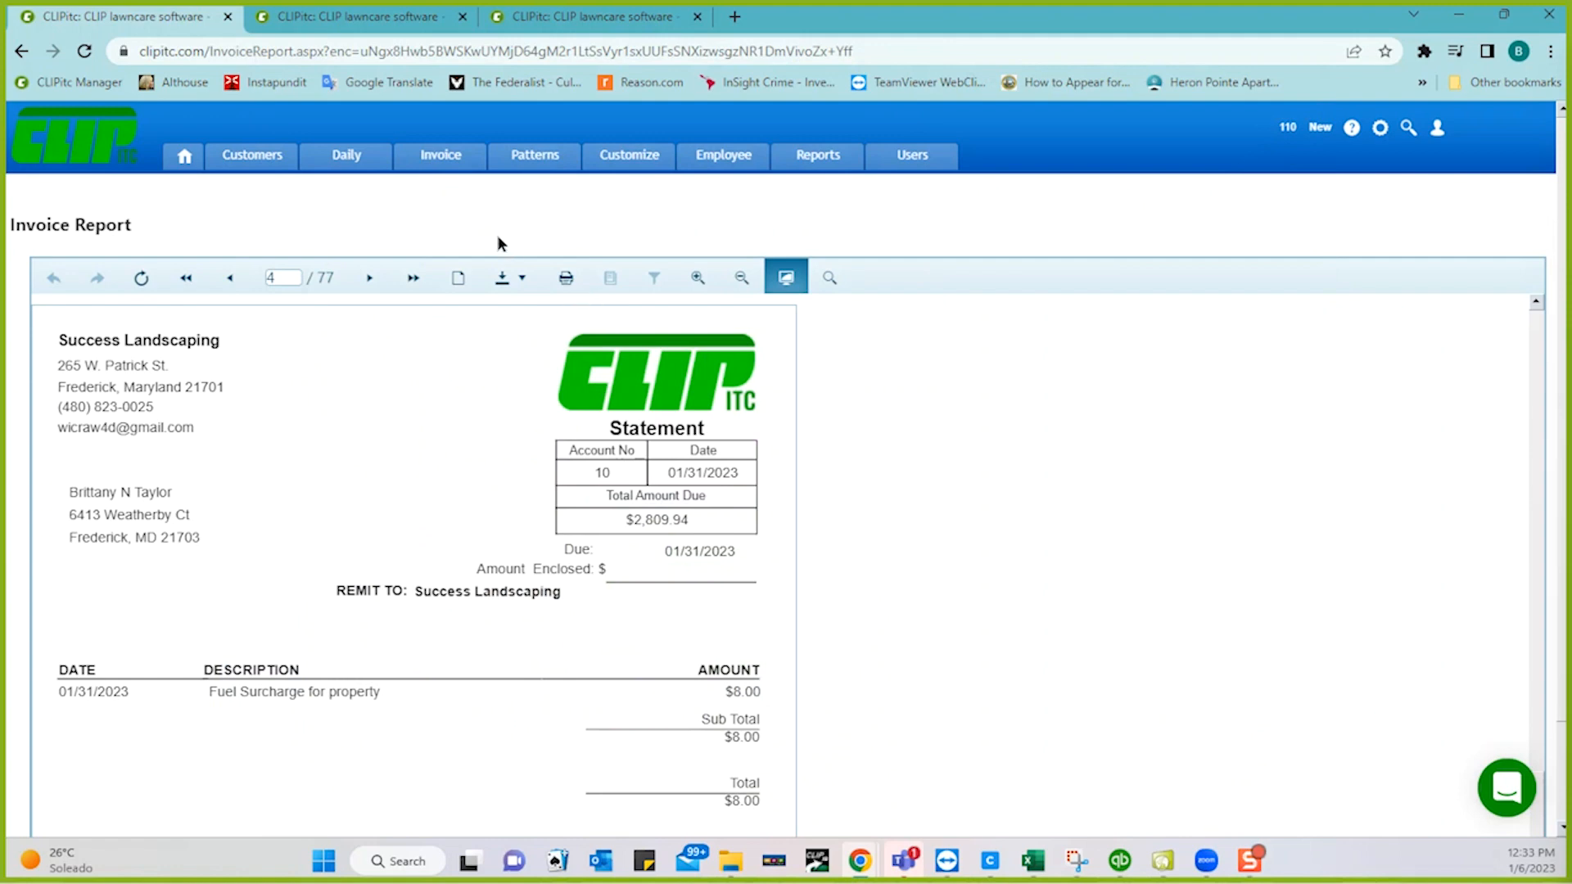
- Open batch 376's 2-page invoice report and review its $16.00 and $8.00 fuel surcharge statements
{"action": "left_click", "coordinate": [435, 163]}
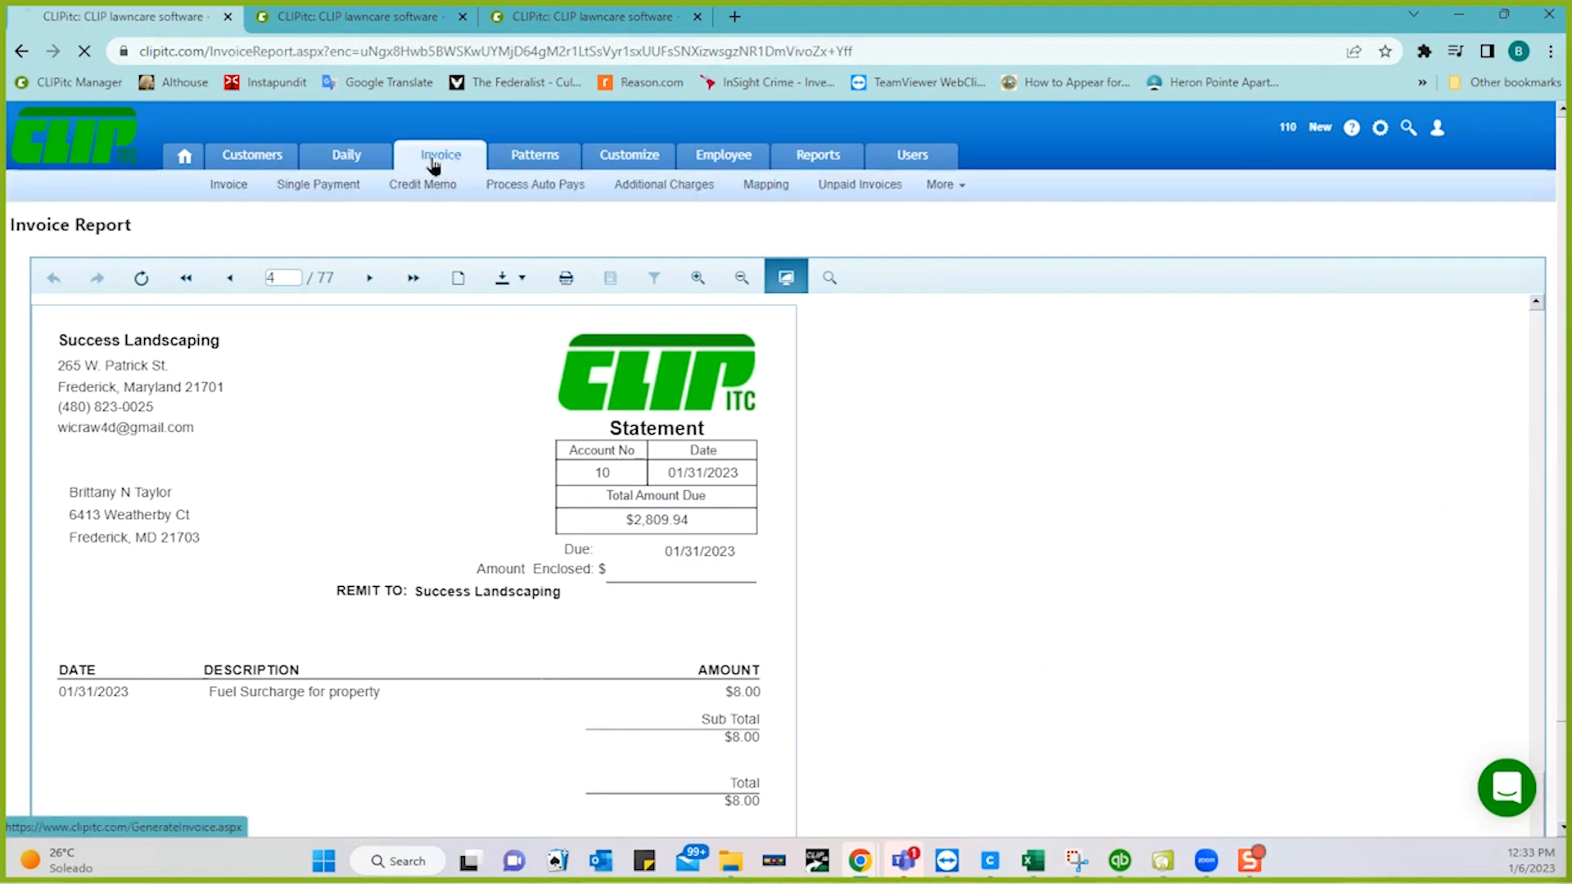
{"action": "scroll", "coordinate": [874, 403], "scroll_direction": "down", "scroll_amount": 10}
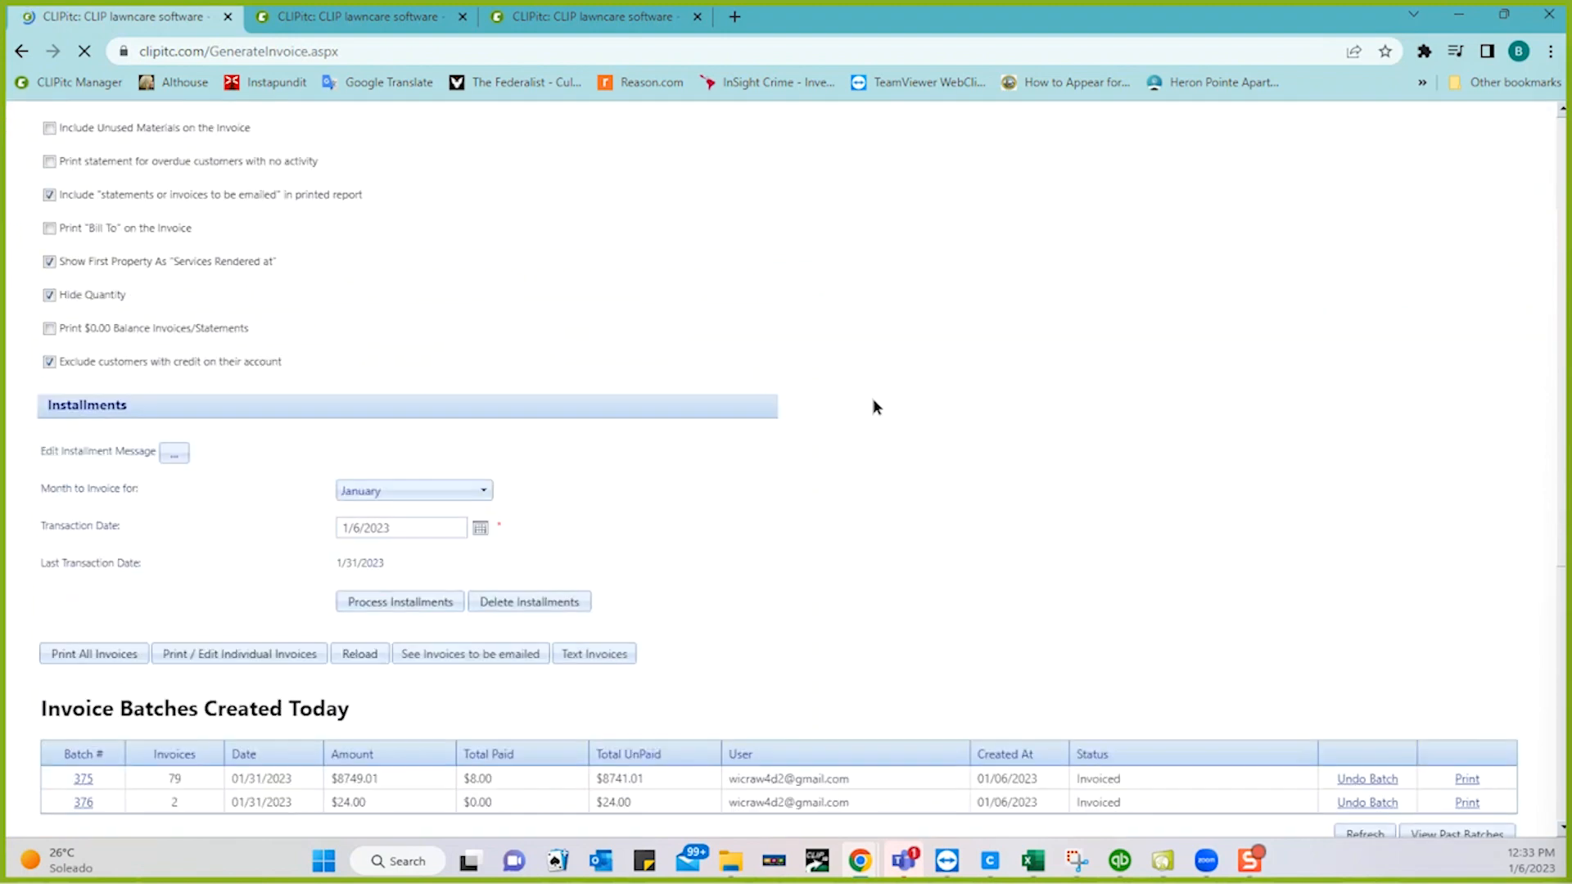
{"action": "left_click", "coordinate": [1462, 714]}
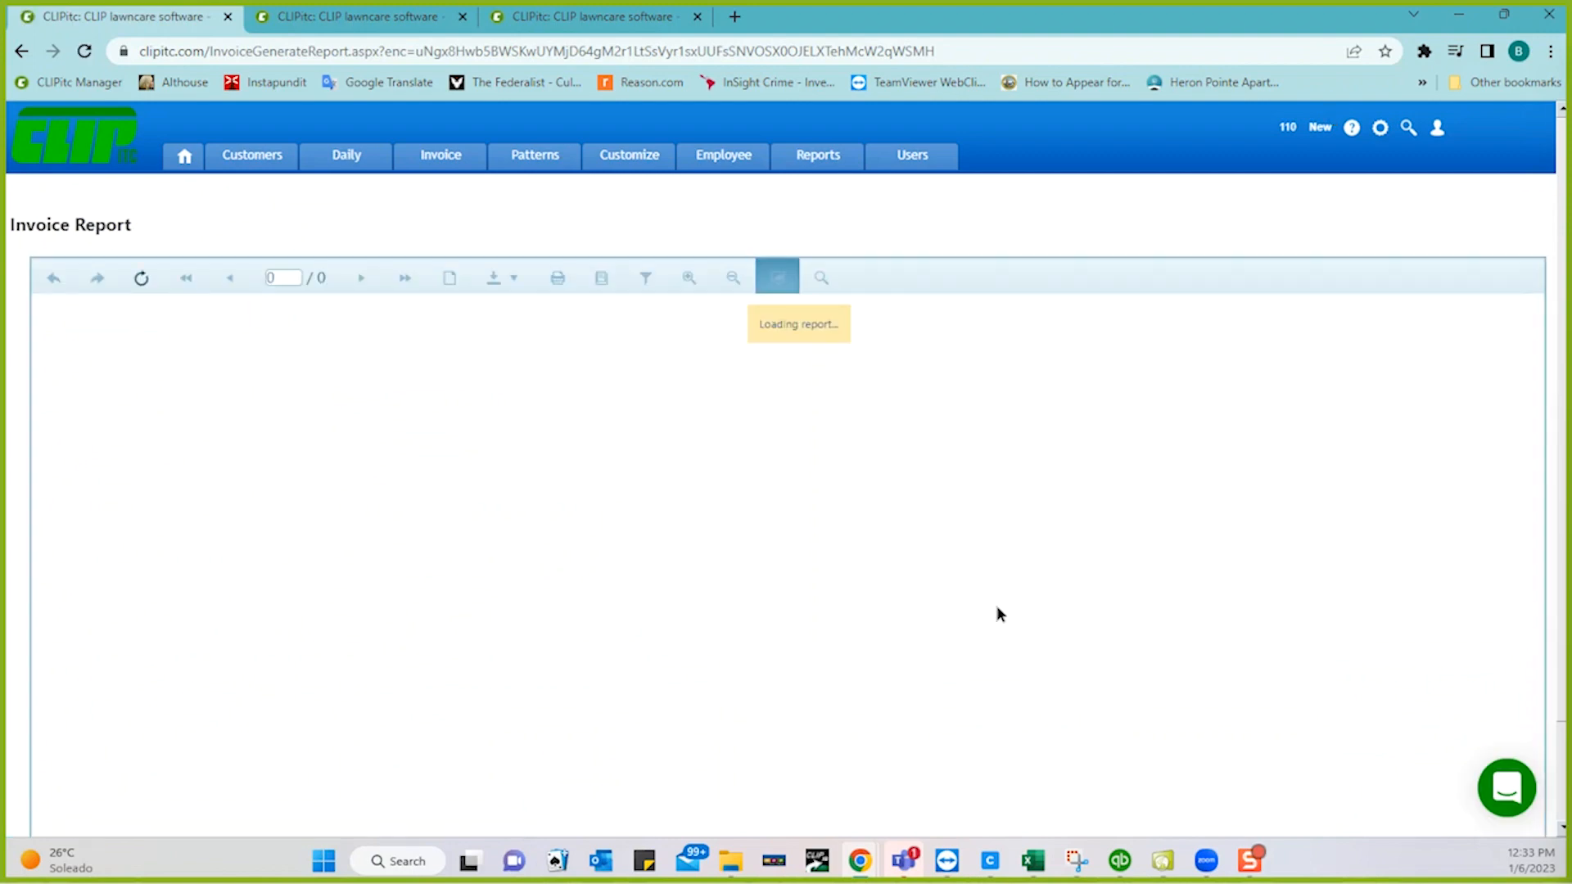
{"action": "scroll", "coordinate": [997, 614], "scroll_direction": "up", "scroll_amount": 2}
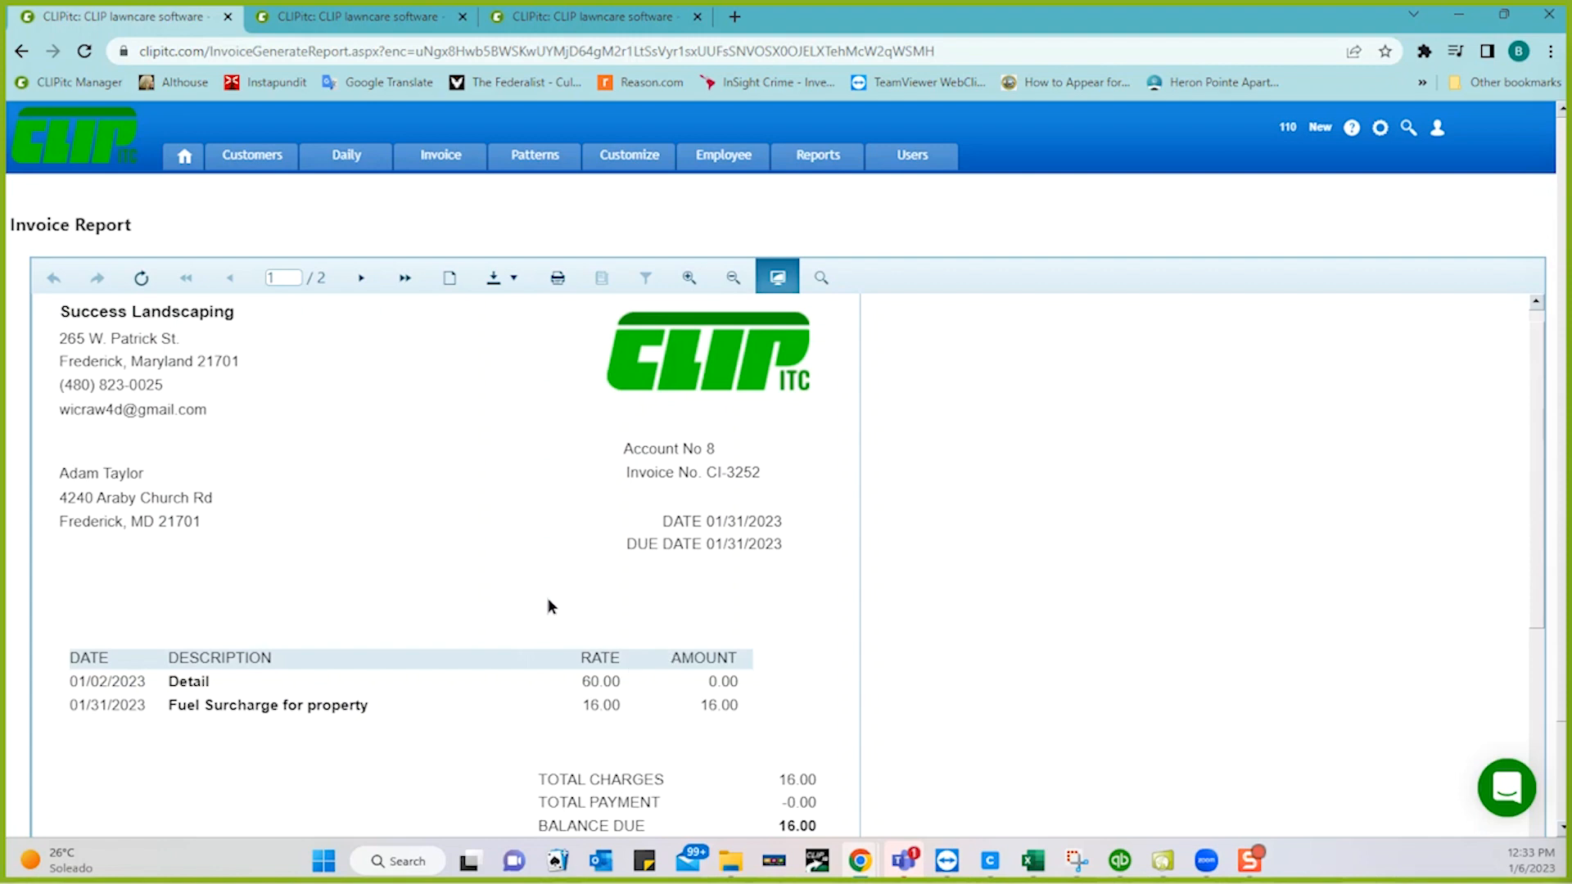
{"action": "scroll", "coordinate": [635, 667], "scroll_direction": "down", "scroll_amount": 3}
{"action": "scroll", "coordinate": [637, 667], "scroll_direction": "down", "scroll_amount": 5}
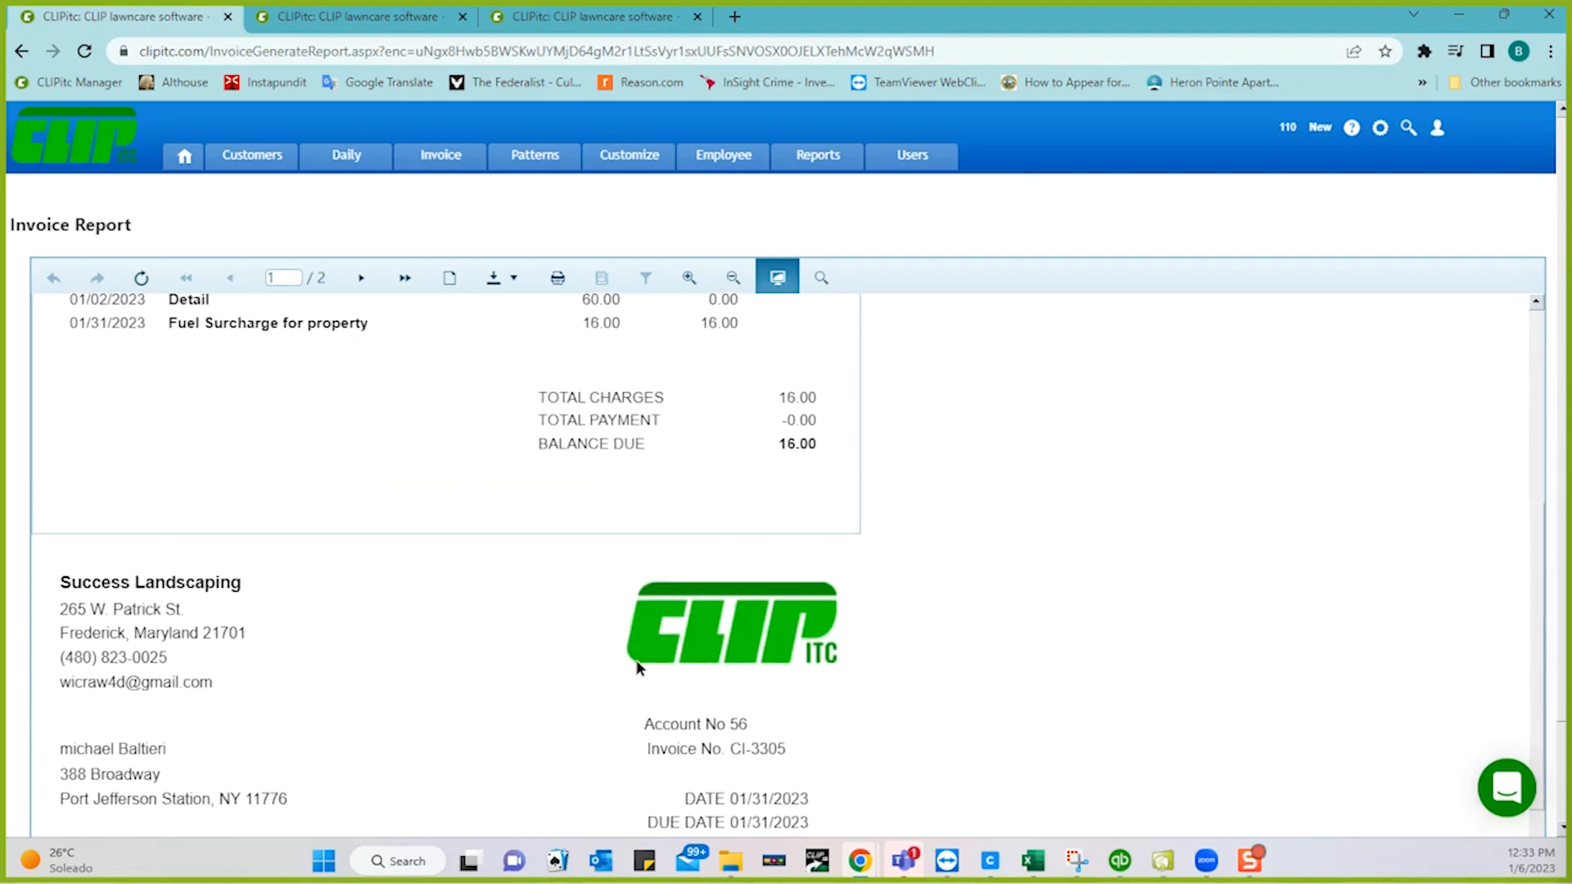
{"action": "scroll", "coordinate": [636, 667], "scroll_direction": "down", "scroll_amount": 6}
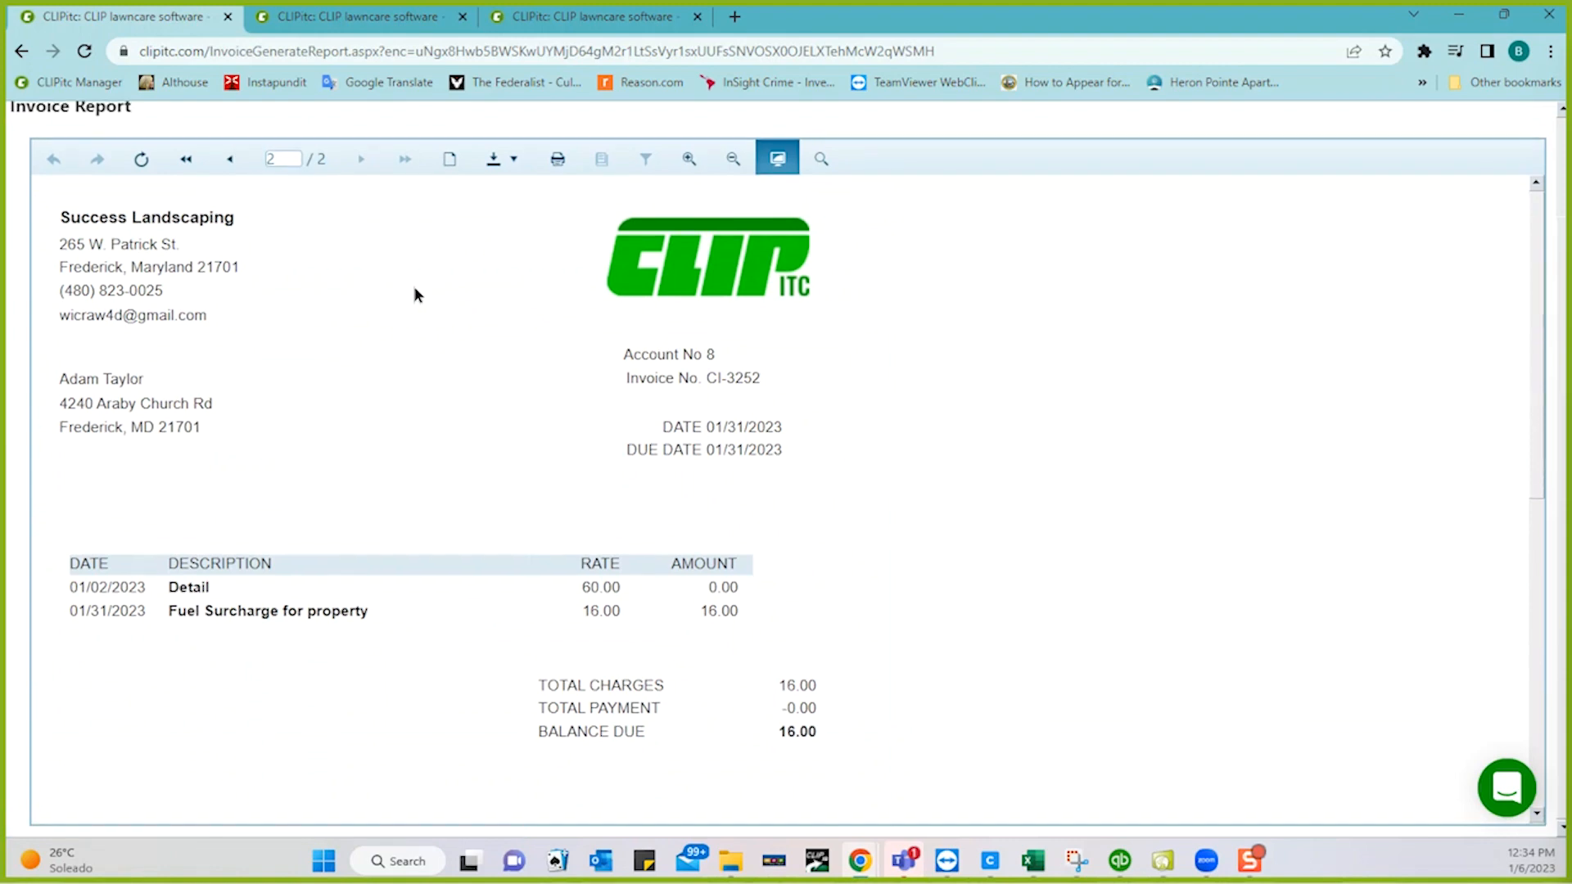
{"action": "scroll", "coordinate": [414, 295], "scroll_direction": "up", "scroll_amount": 2}
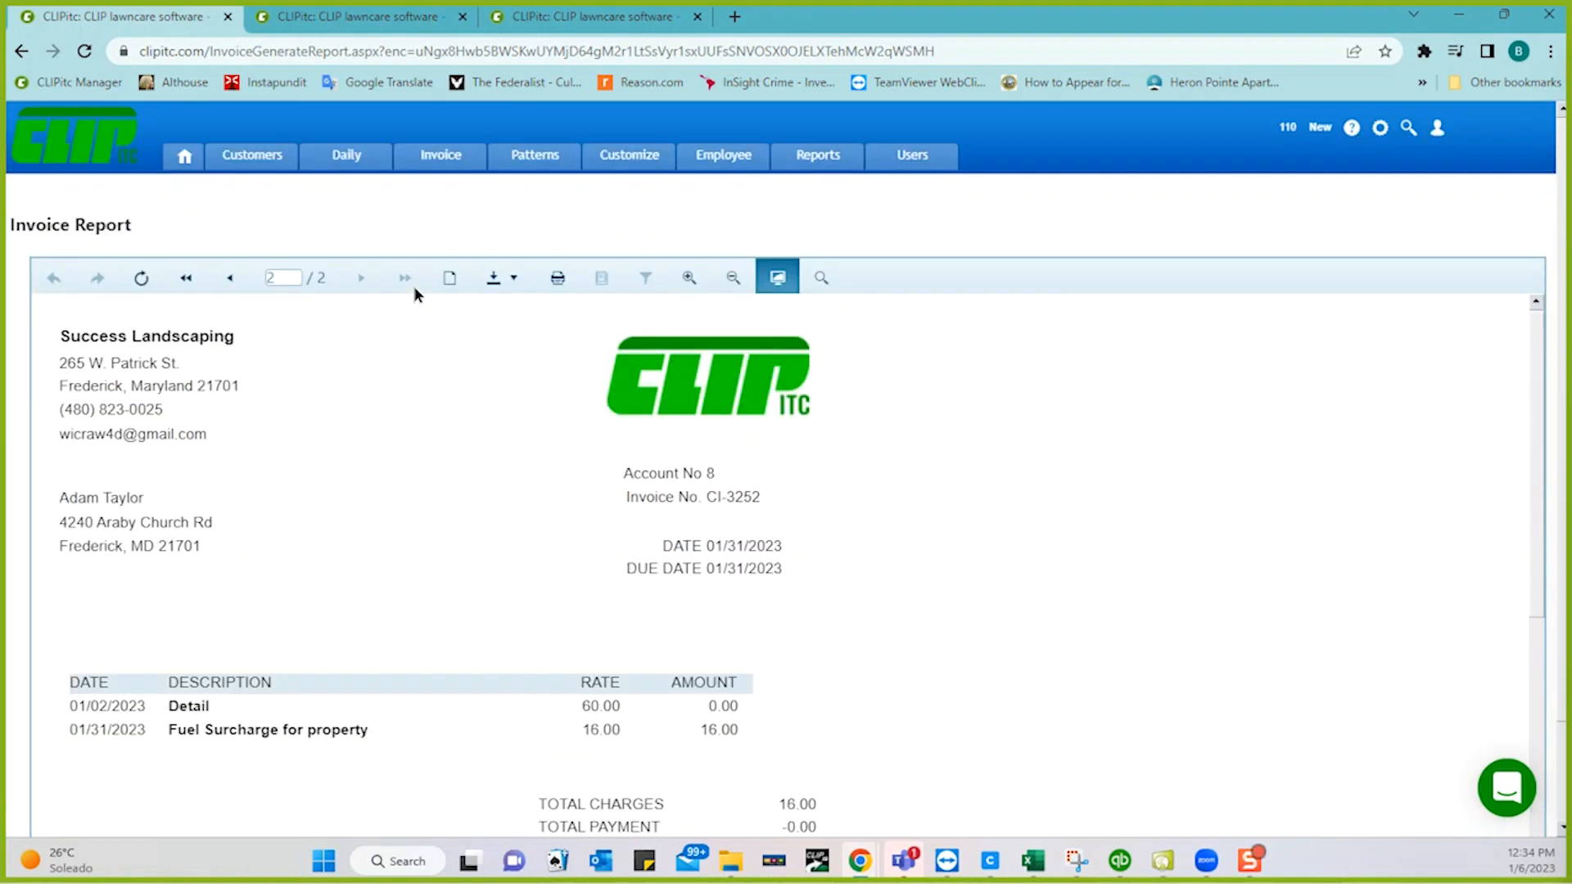
- Check today's invoice batches 375 and 376 and their totals, then go to the customer's record
{"action": "left_click", "coordinate": [441, 163]}
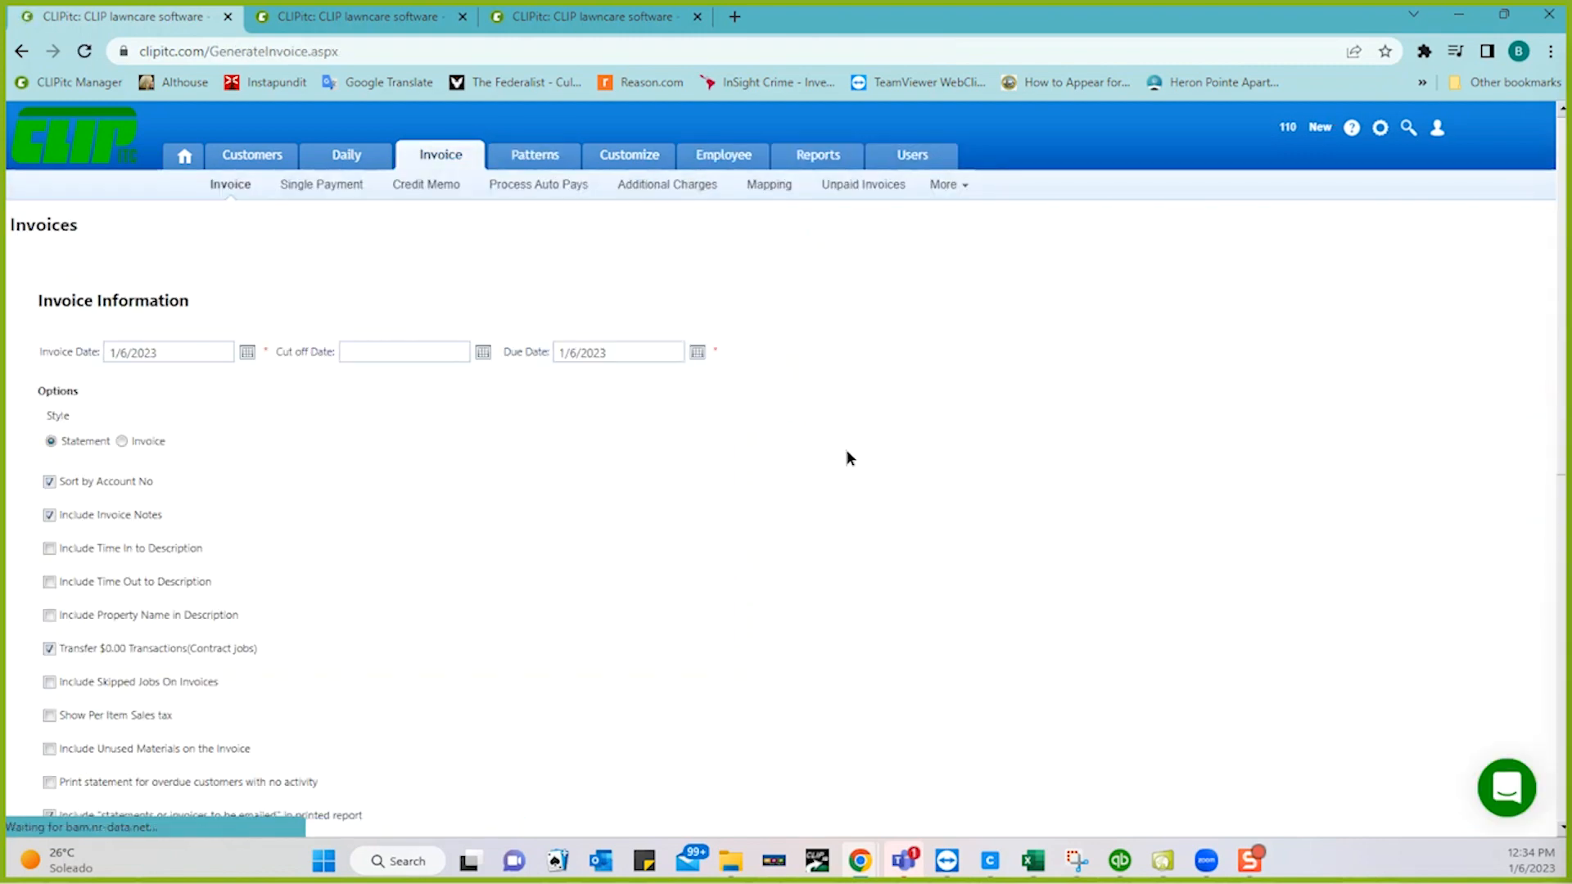
{"action": "scroll", "coordinate": [846, 453], "scroll_direction": "down", "scroll_amount": 6}
{"action": "scroll", "coordinate": [847, 456], "scroll_direction": "down", "scroll_amount": 2}
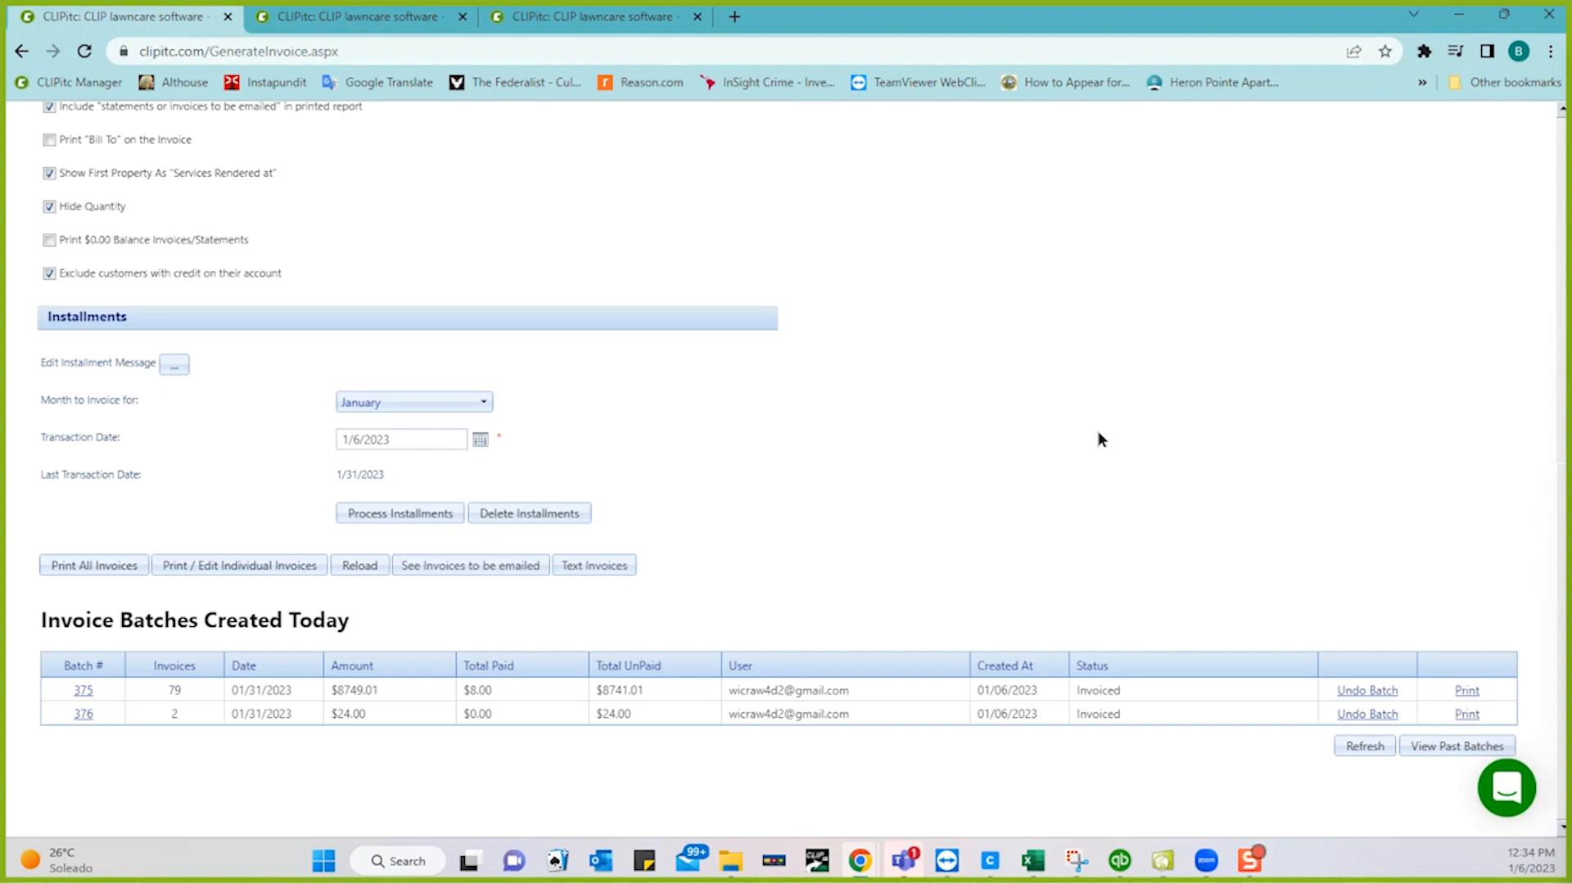
{"action": "left_click", "coordinate": [376, 30]}
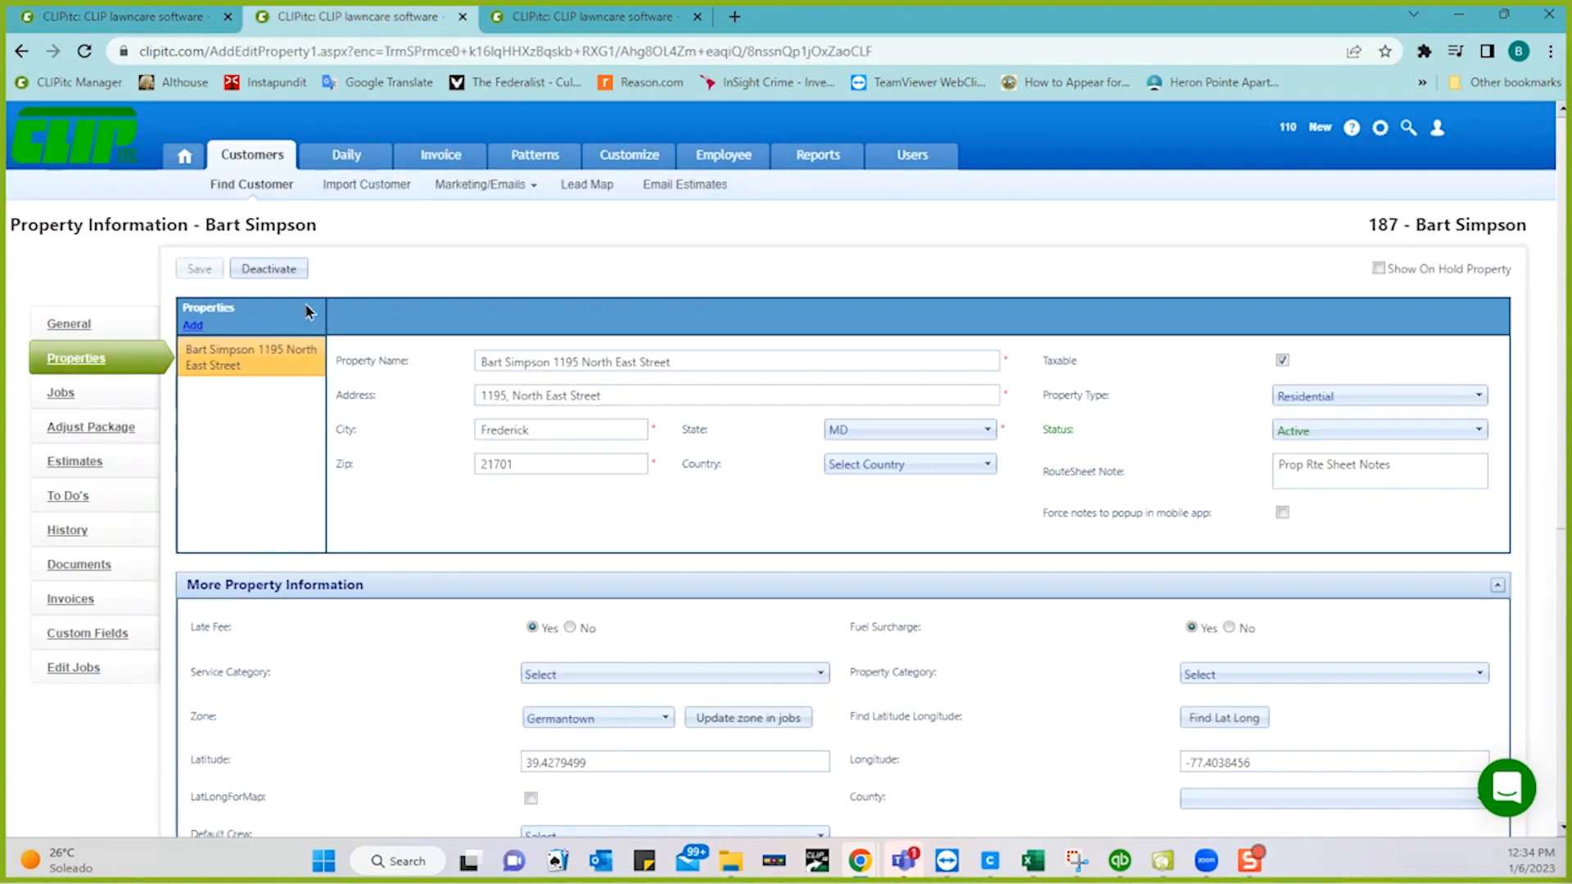
- Inspect the customer's newest $57.63 invoice, then delete it from the Invoices list
{"action": "left_click", "coordinate": [72, 602]}
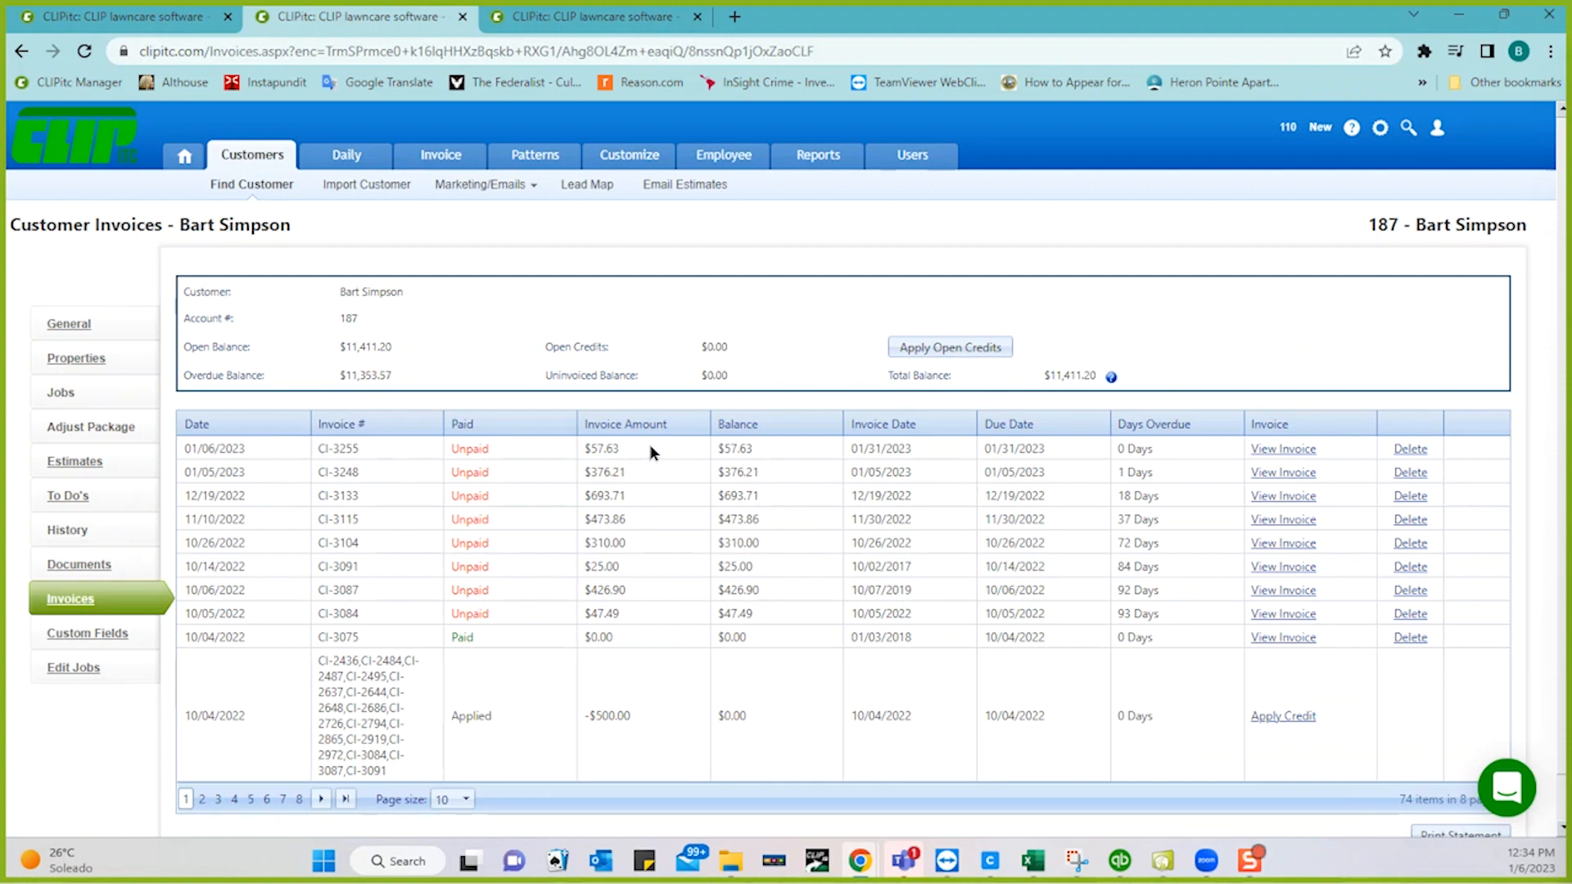
{"action": "left_click", "coordinate": [1282, 449]}
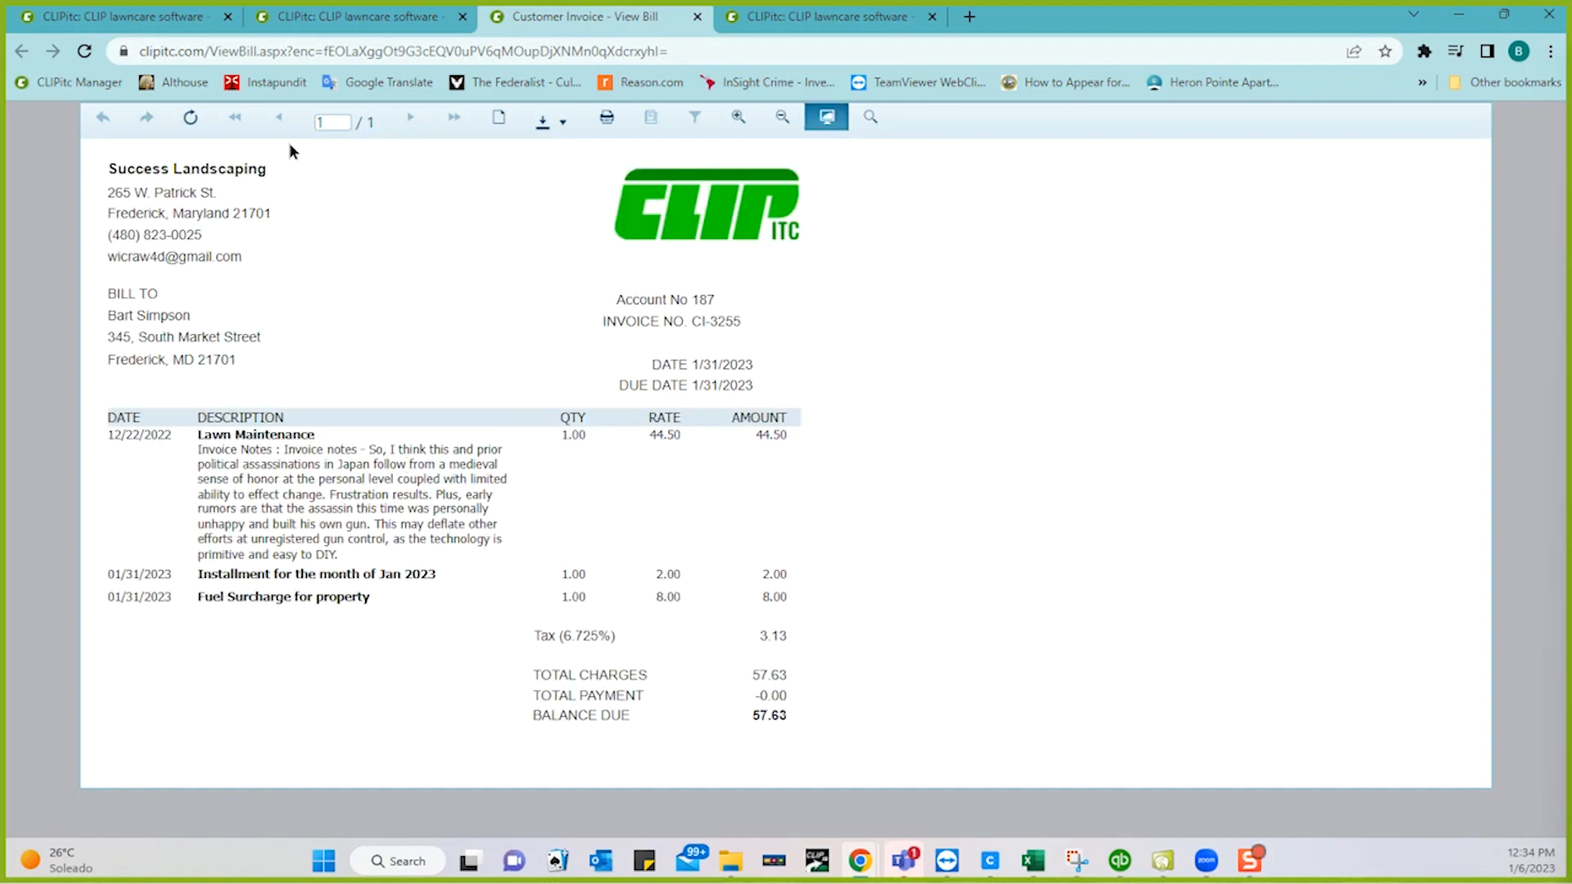
{"action": "left_click", "coordinate": [696, 18]}
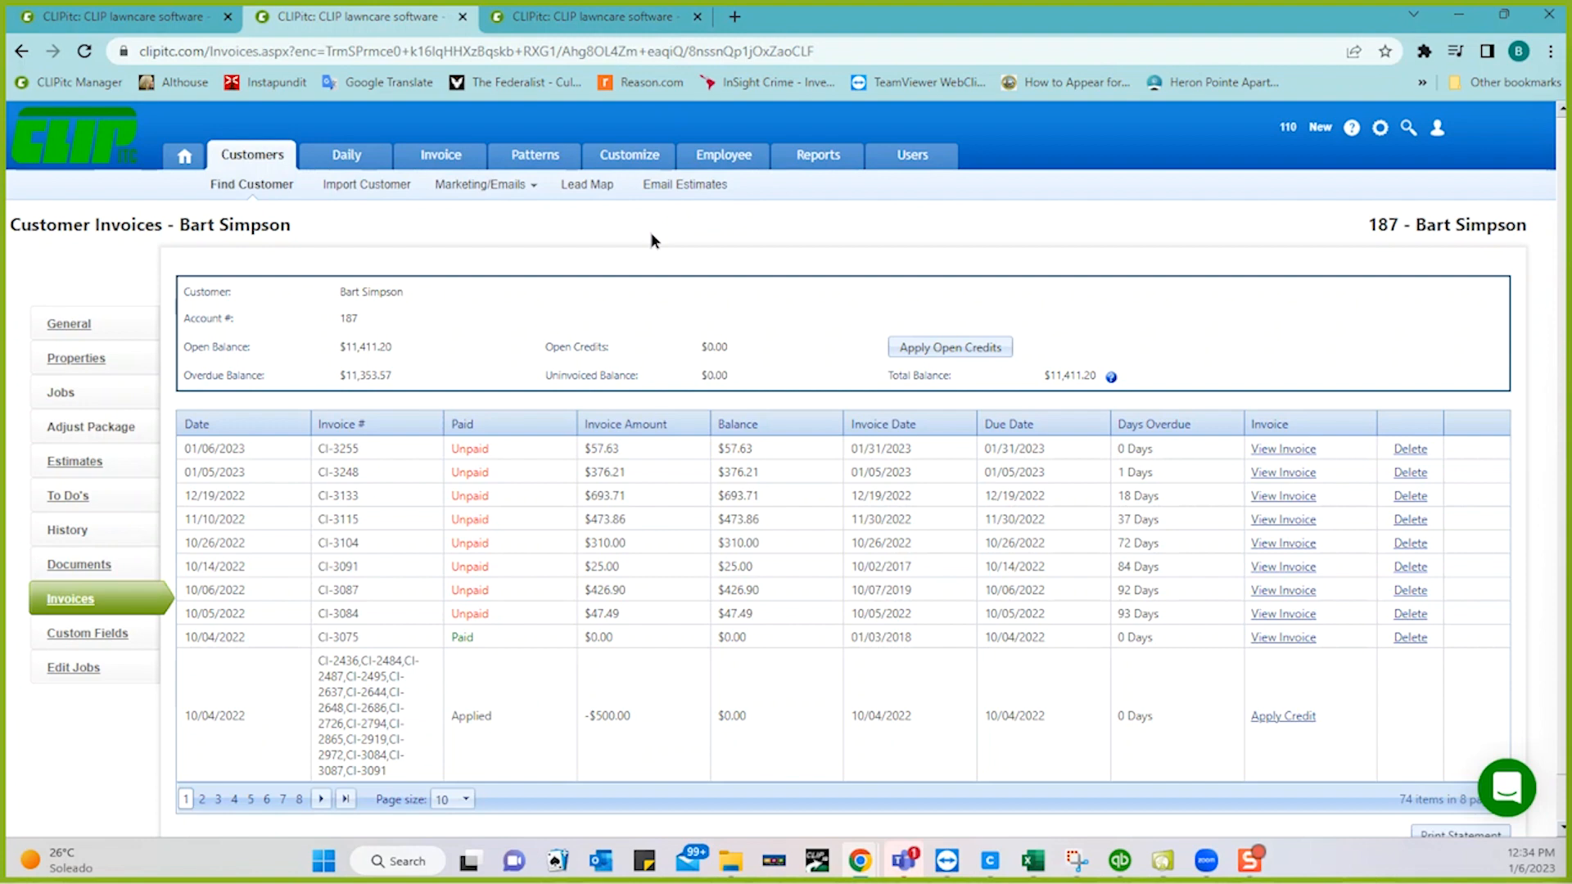
{"action": "left_click", "coordinate": [1409, 450]}
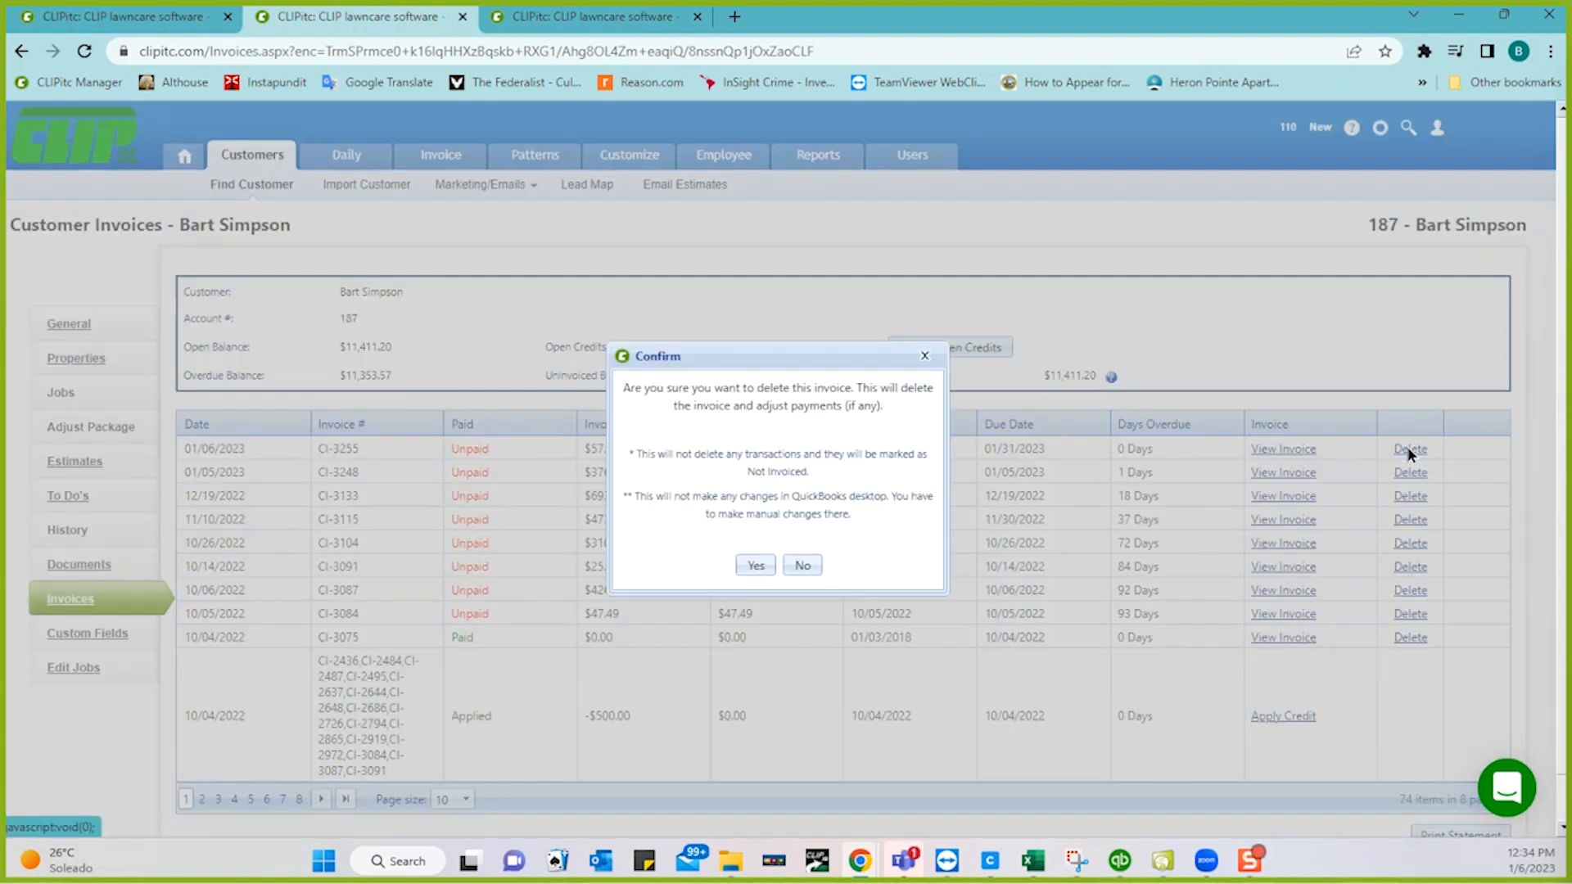
{"action": "left_click", "coordinate": [753, 566]}
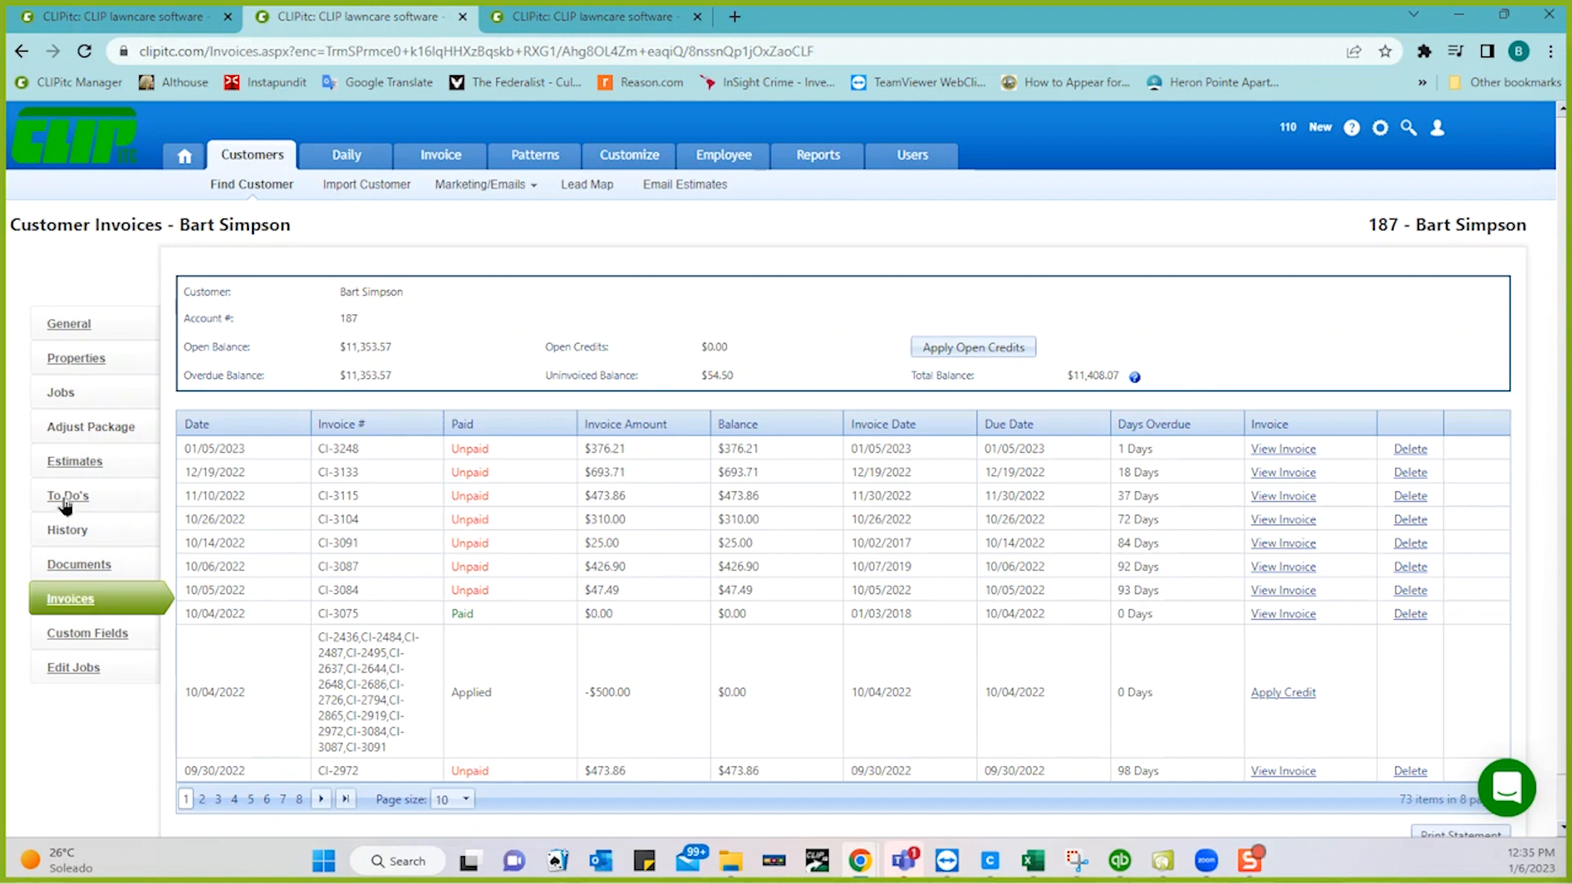
- Reload the customer's page, reopen them from Find Customer and show their job History
{"action": "left_click", "coordinate": [66, 500]}
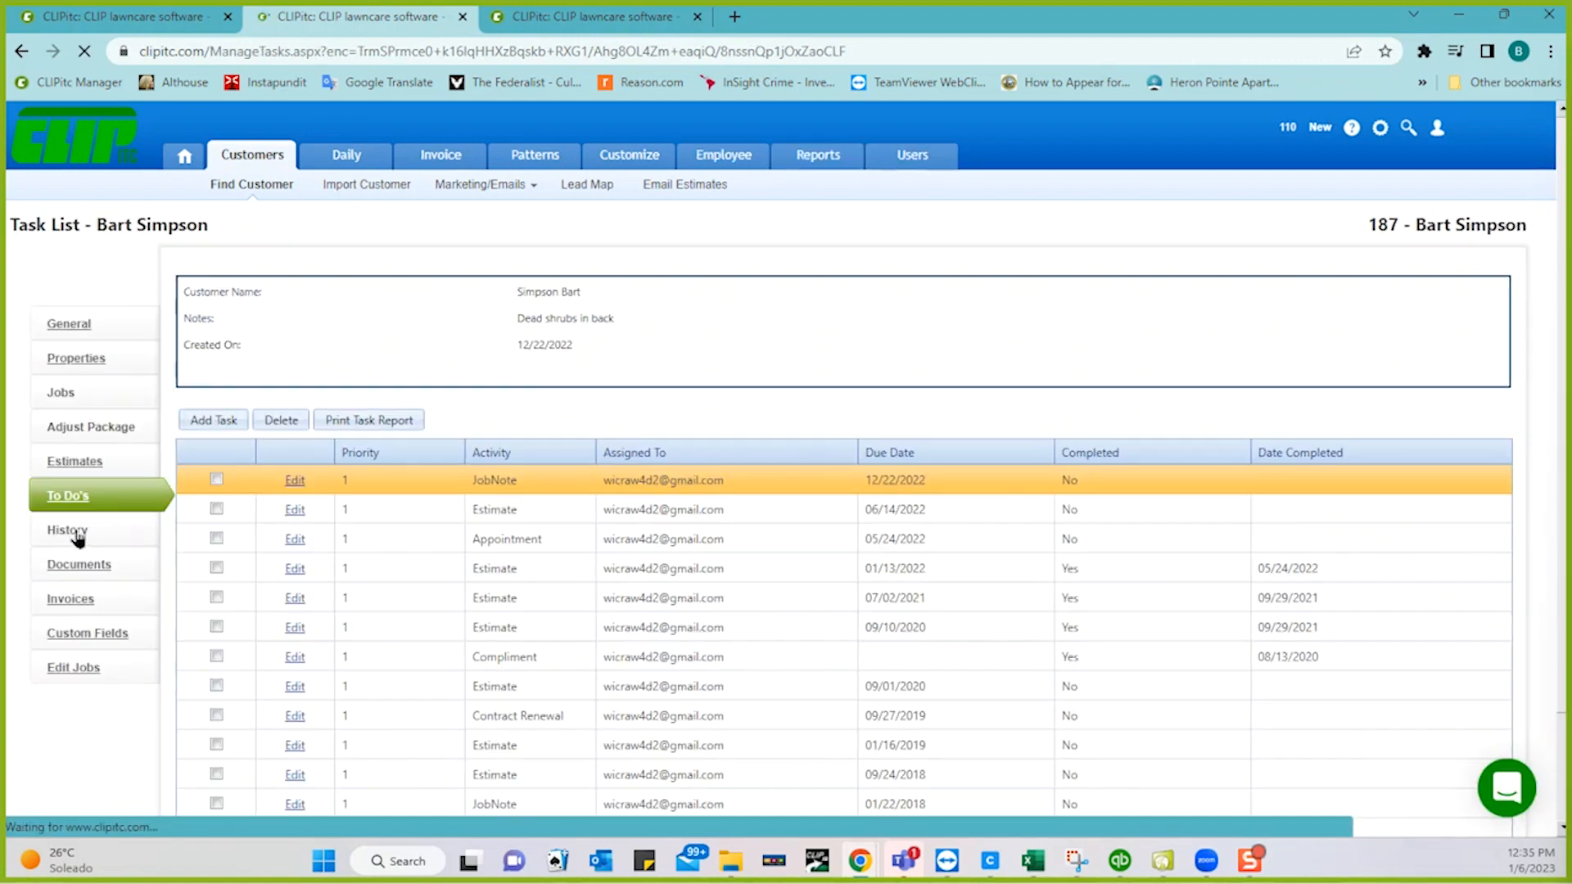
{"action": "left_click", "coordinate": [69, 325]}
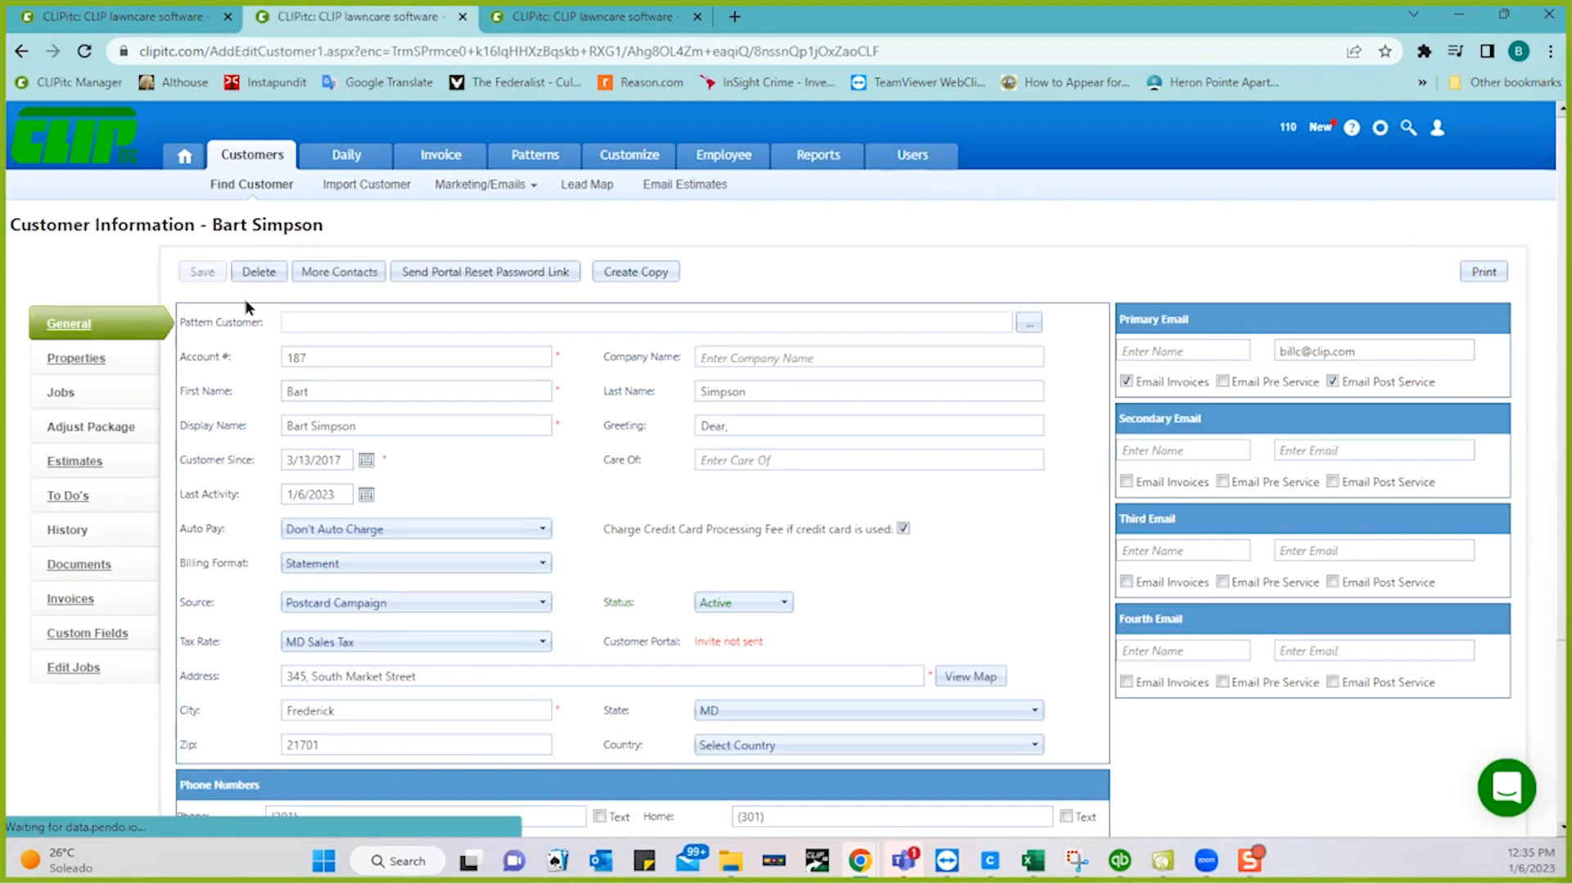
{"action": "left_click", "coordinate": [84, 51]}
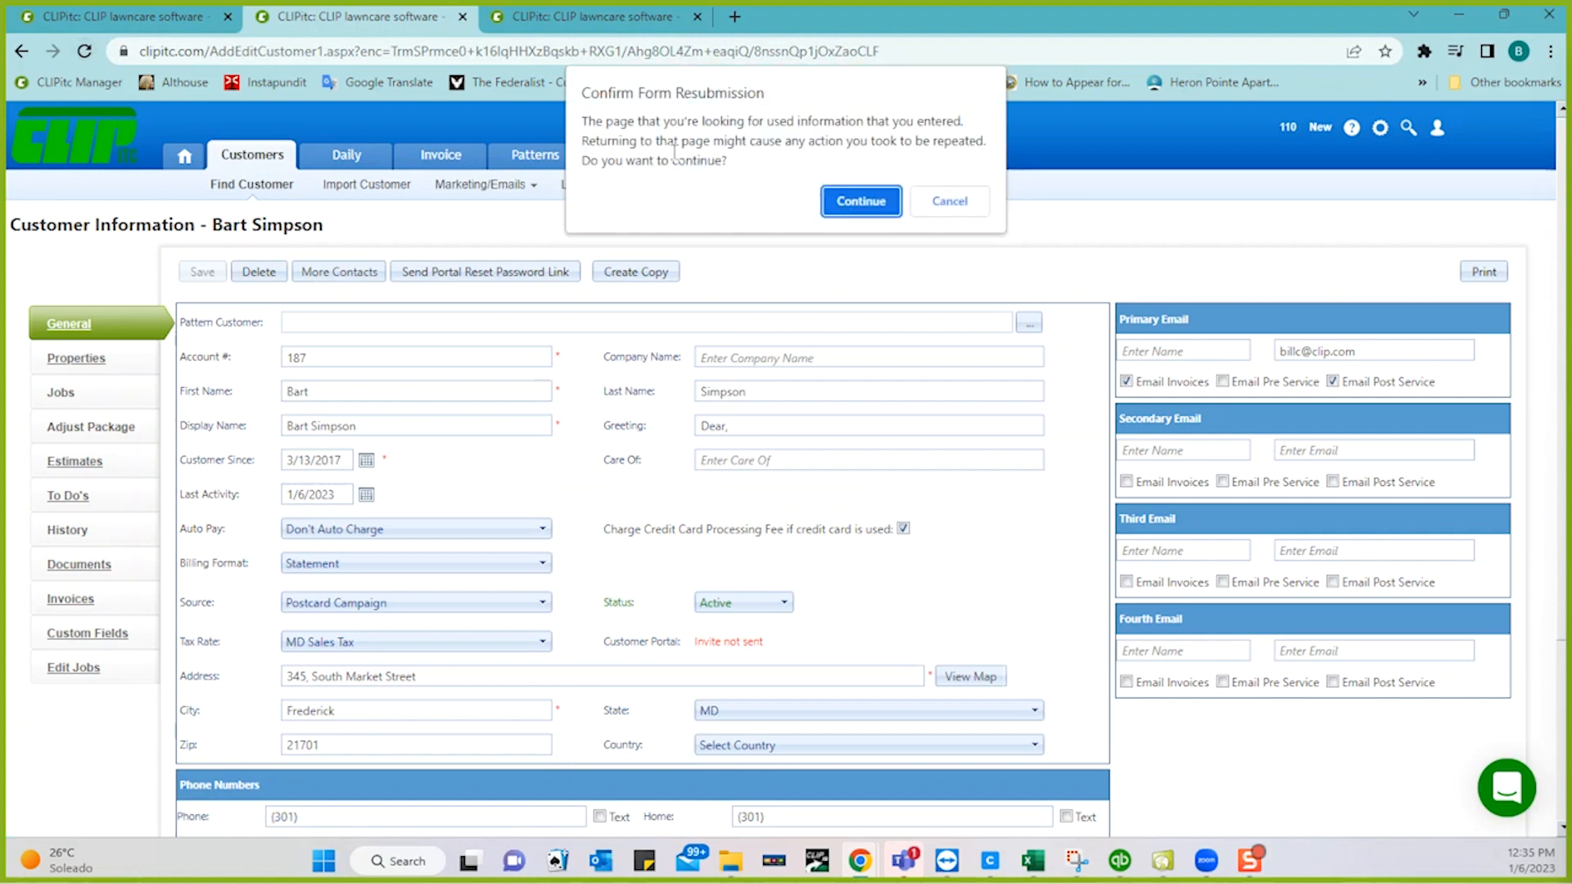
{"action": "left_click", "coordinate": [869, 205]}
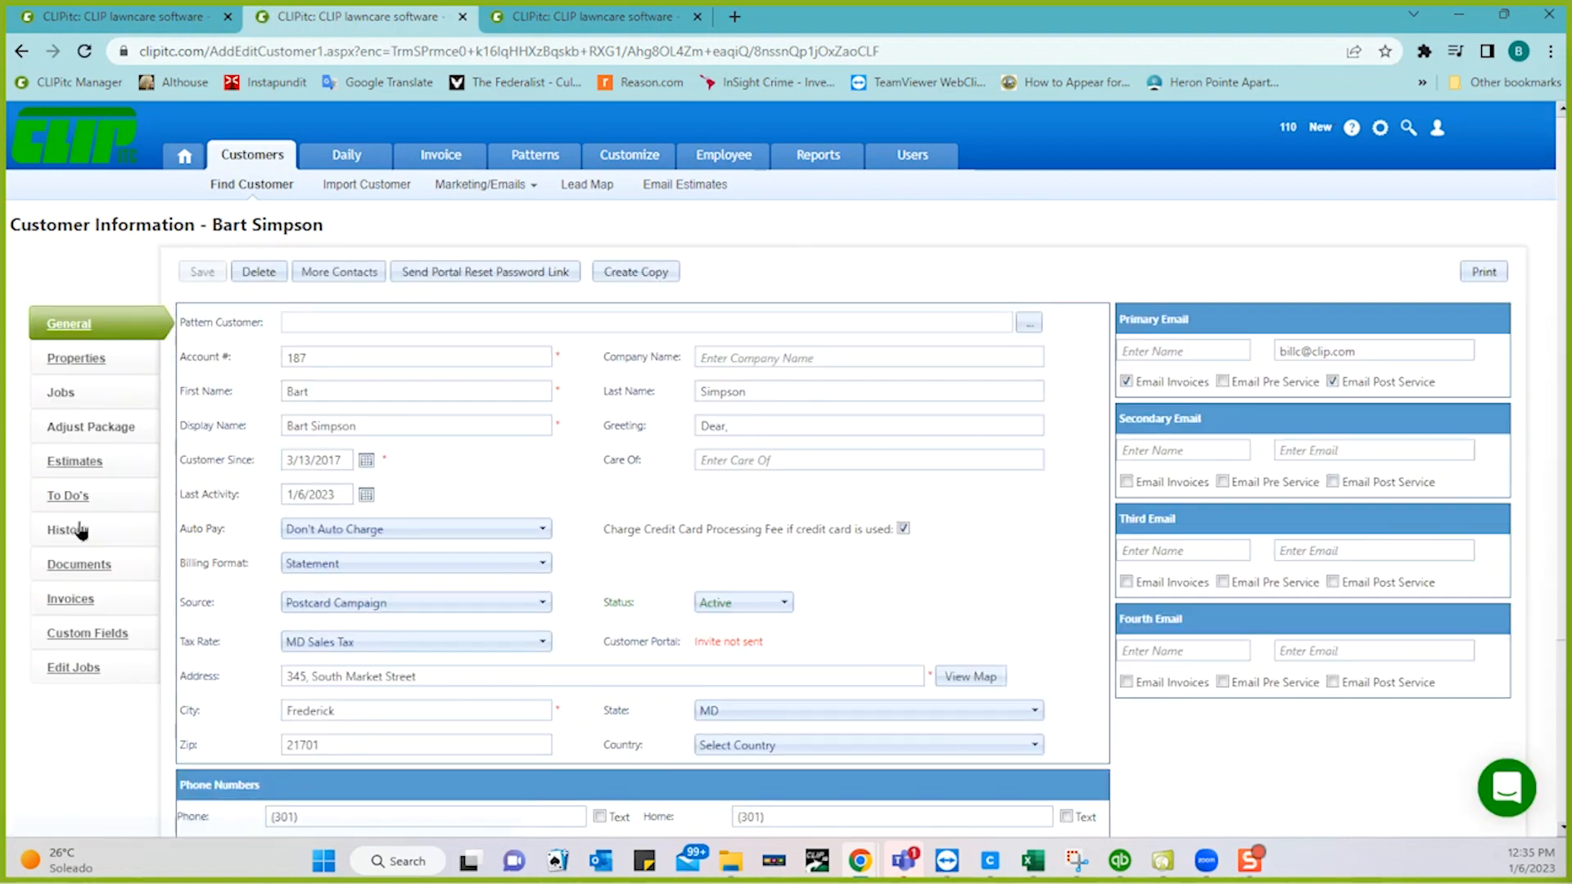
{"action": "left_click", "coordinate": [228, 187]}
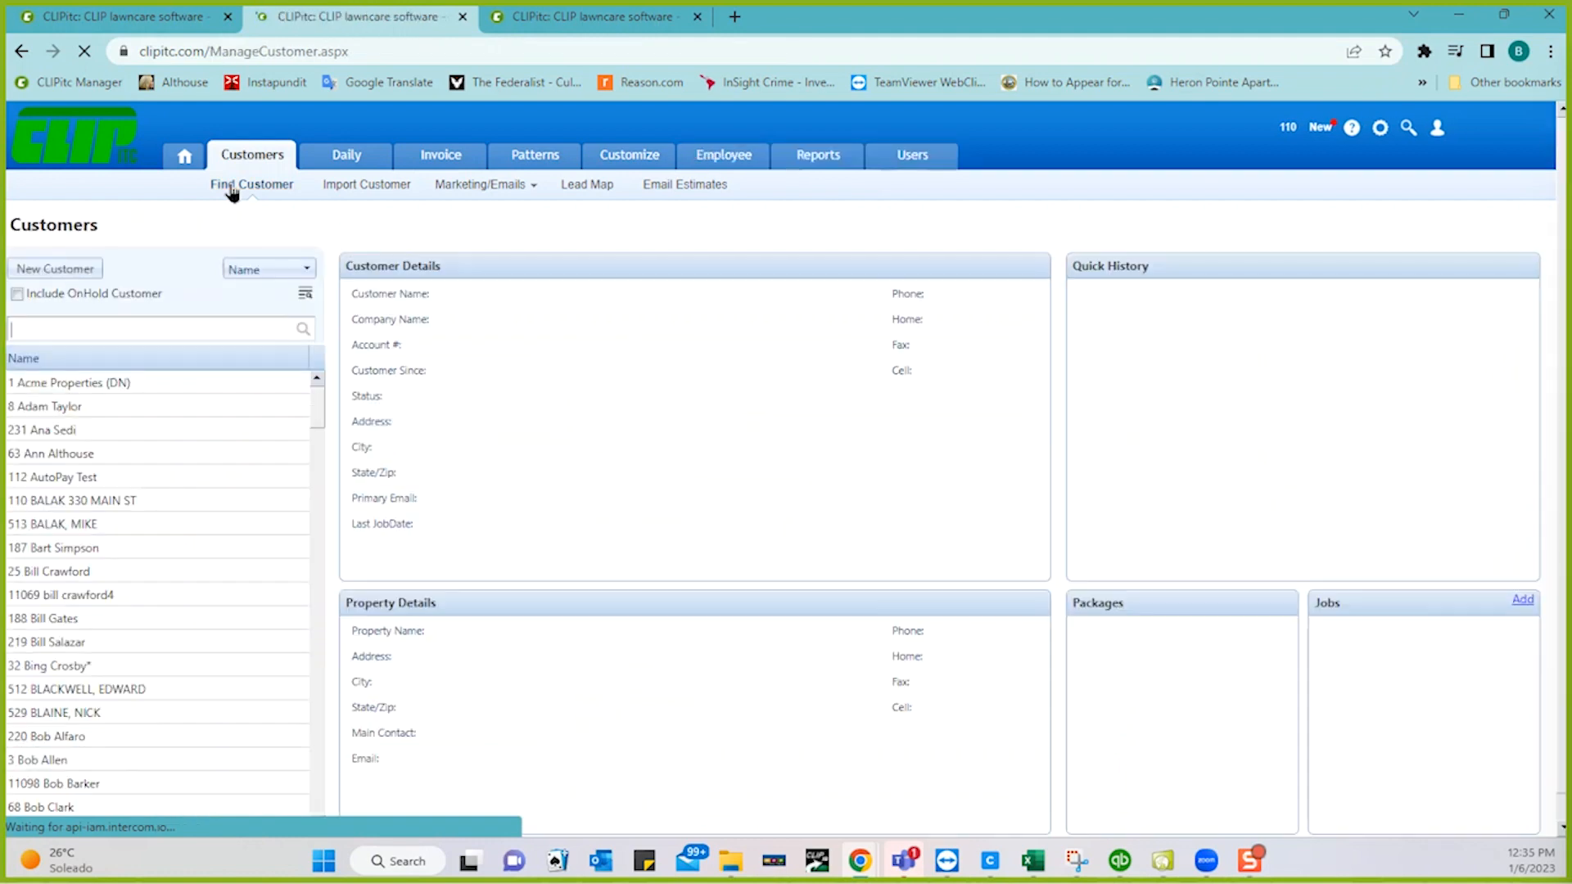
{"action": "double_click", "coordinate": [79, 548]}
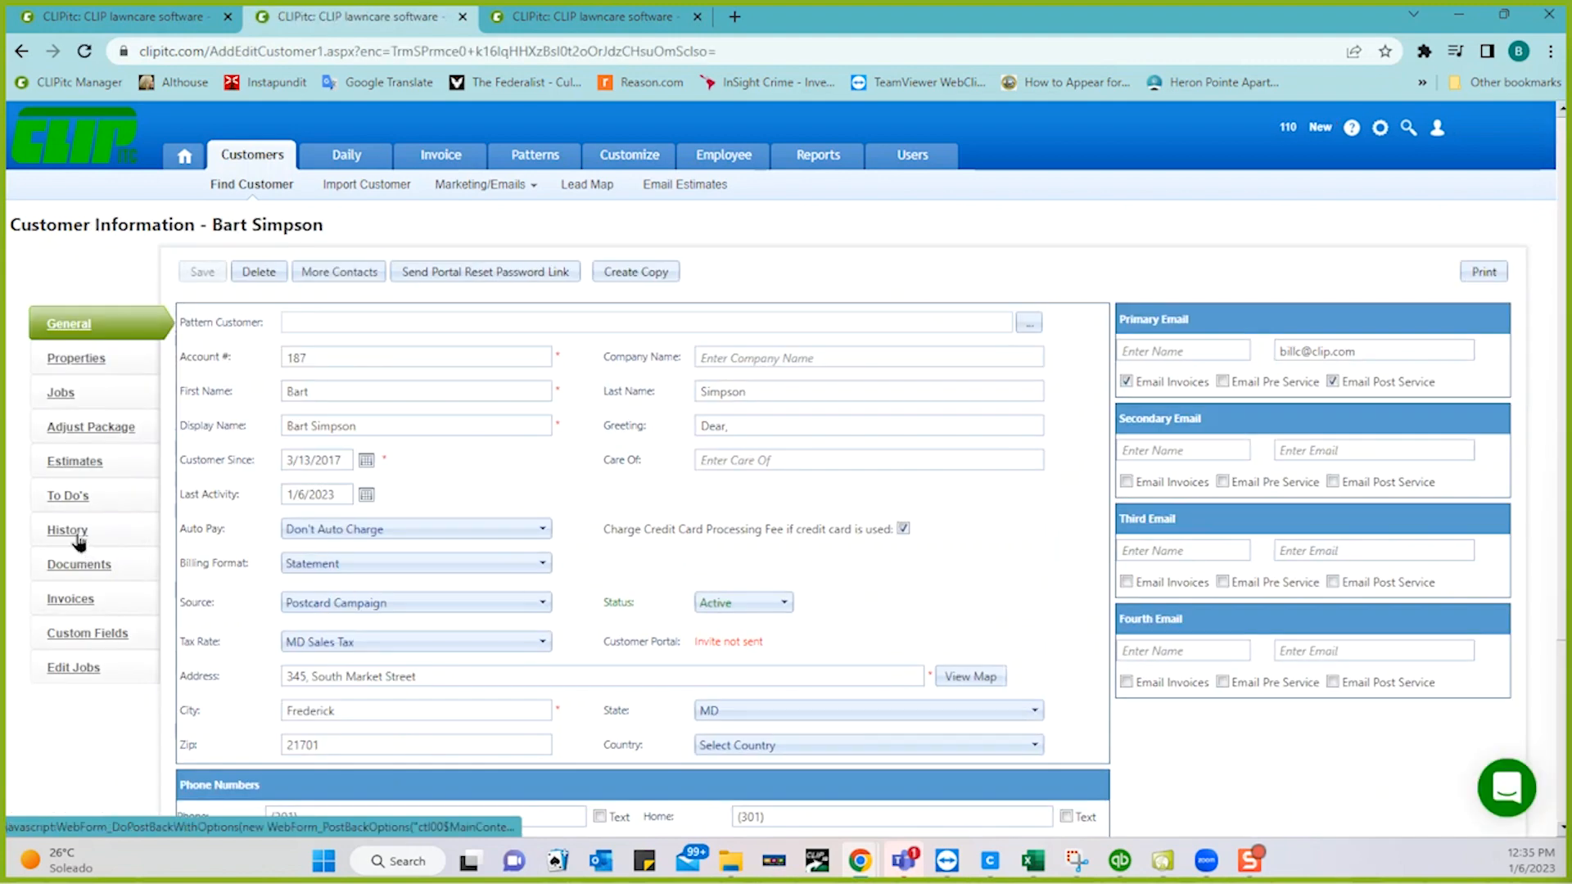
{"action": "left_click", "coordinate": [76, 533]}
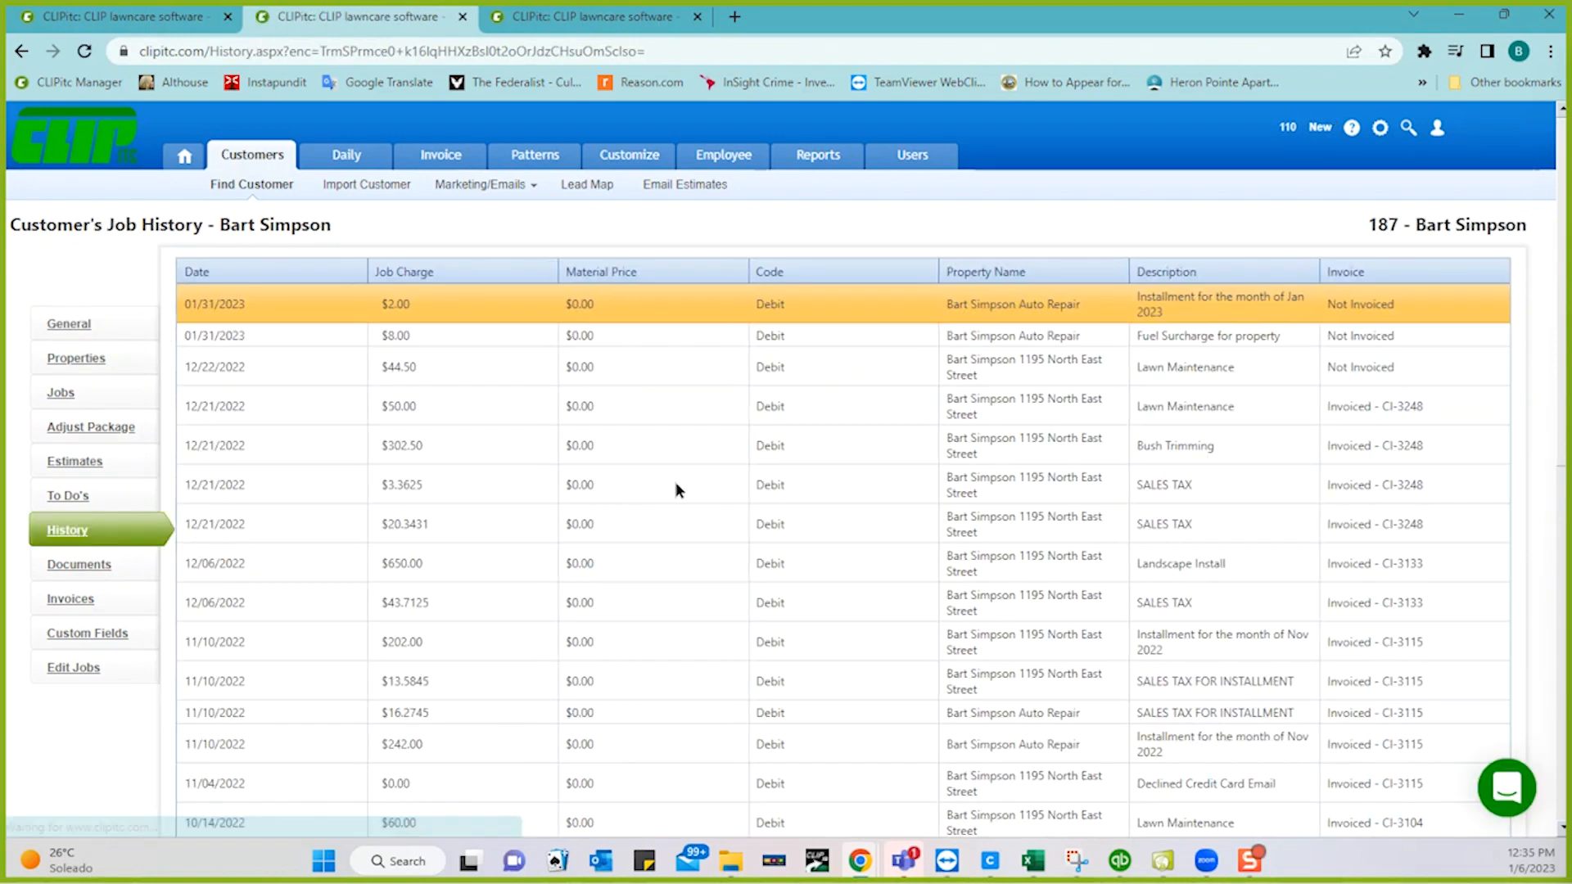
- Clear all Invoice Notes on the 12/22/2022 Lawn Maintenance job and save the changes
{"action": "left_click", "coordinate": [821, 360]}
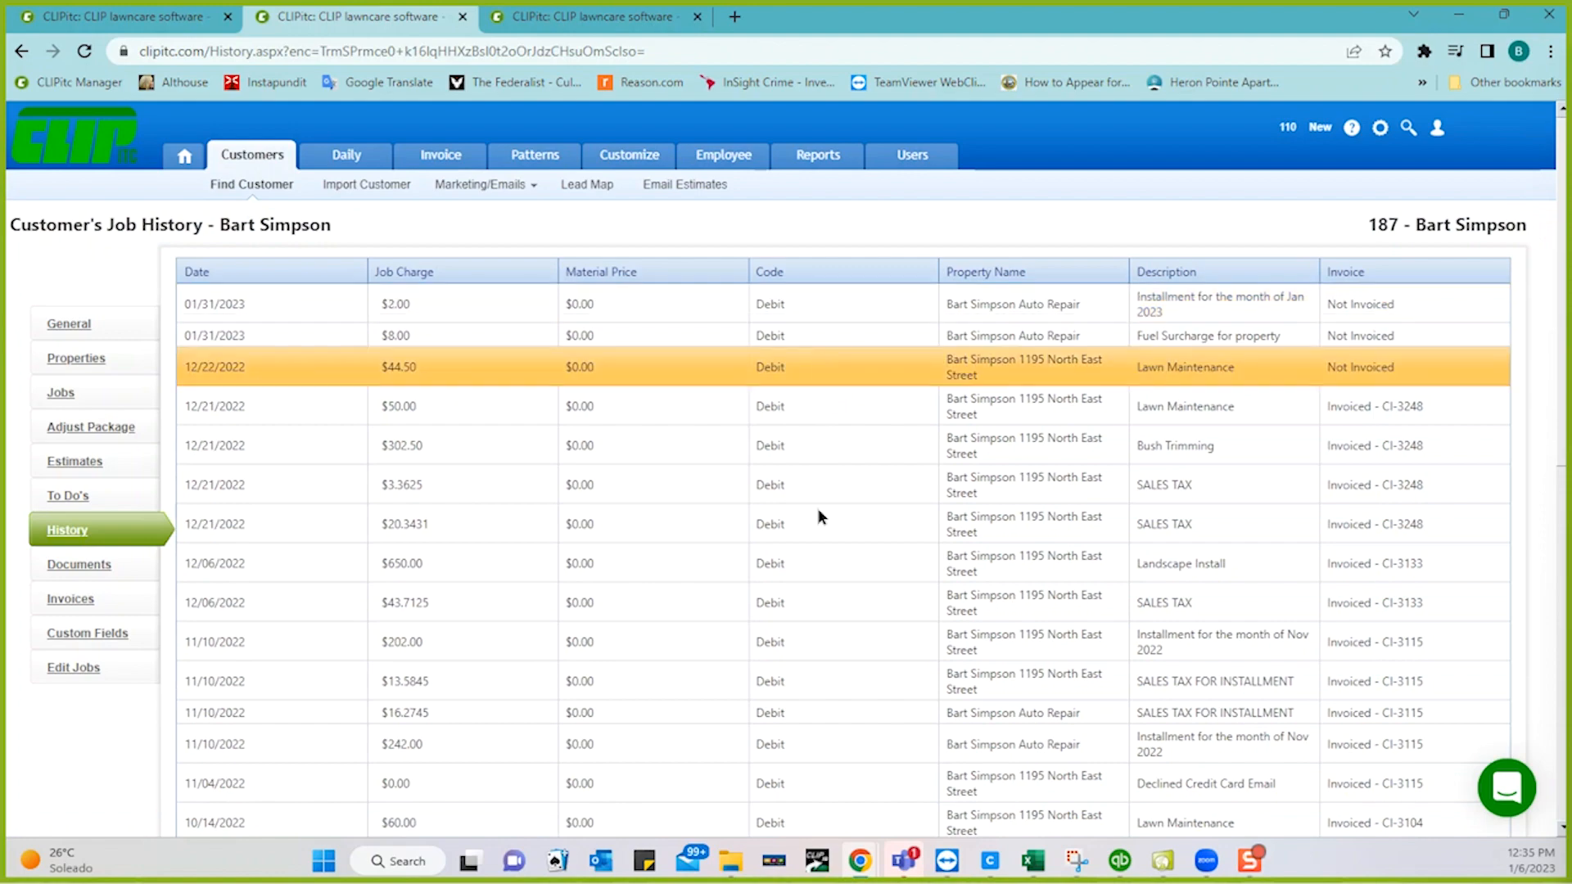
{"action": "scroll", "coordinate": [817, 509], "scroll_direction": "down", "scroll_amount": 7}
{"action": "scroll", "coordinate": [818, 517], "scroll_direction": "down", "scroll_amount": 8}
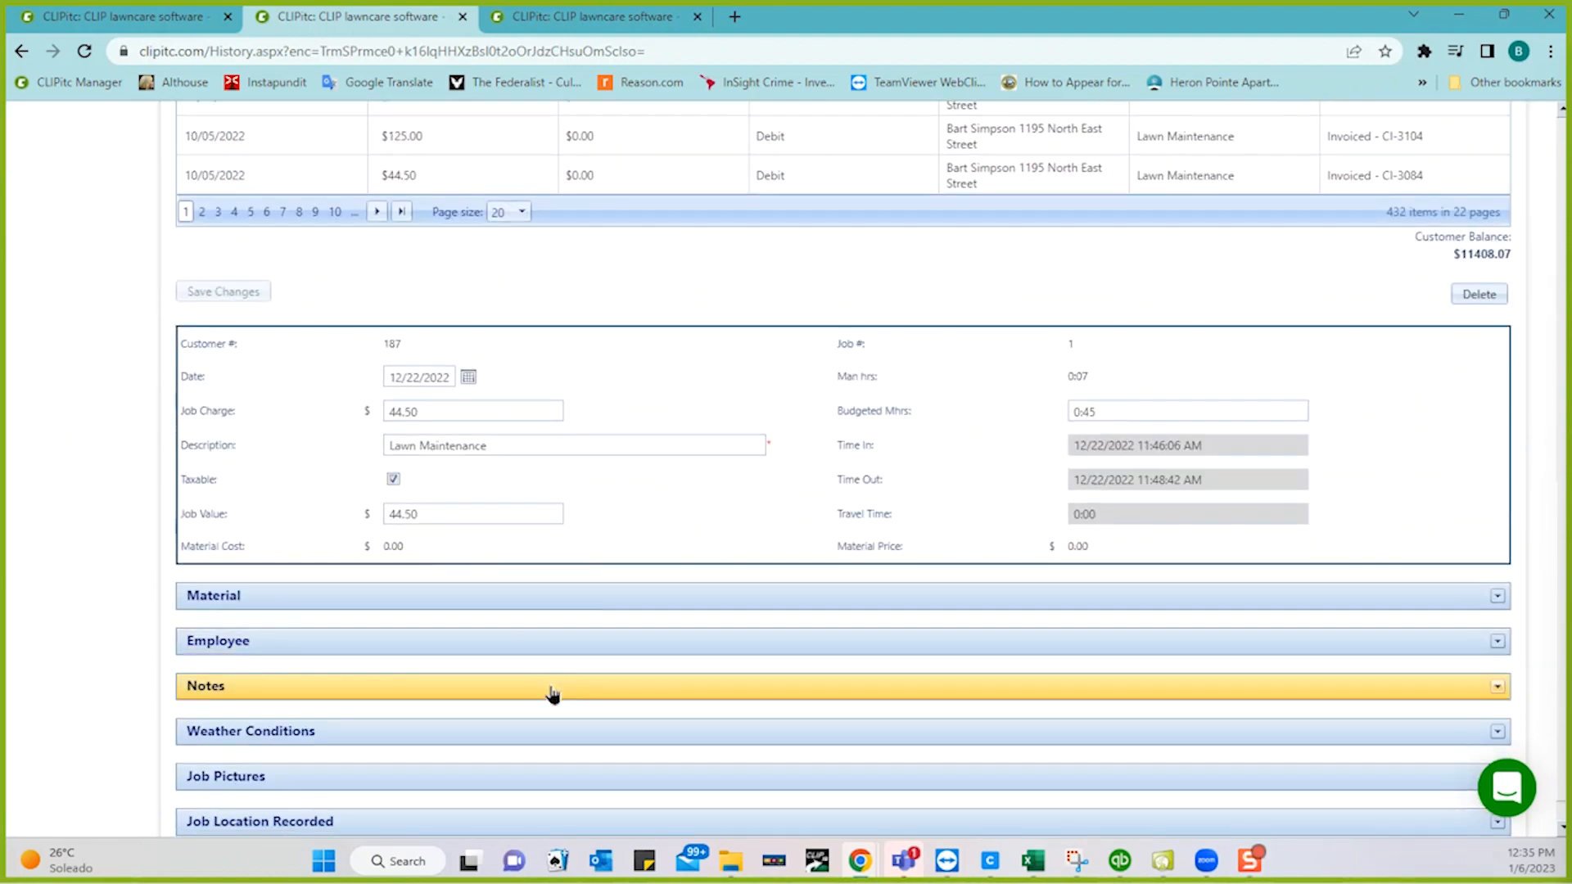
{"action": "left_click", "coordinate": [551, 691]}
{"action": "left_click", "coordinate": [1159, 758]}
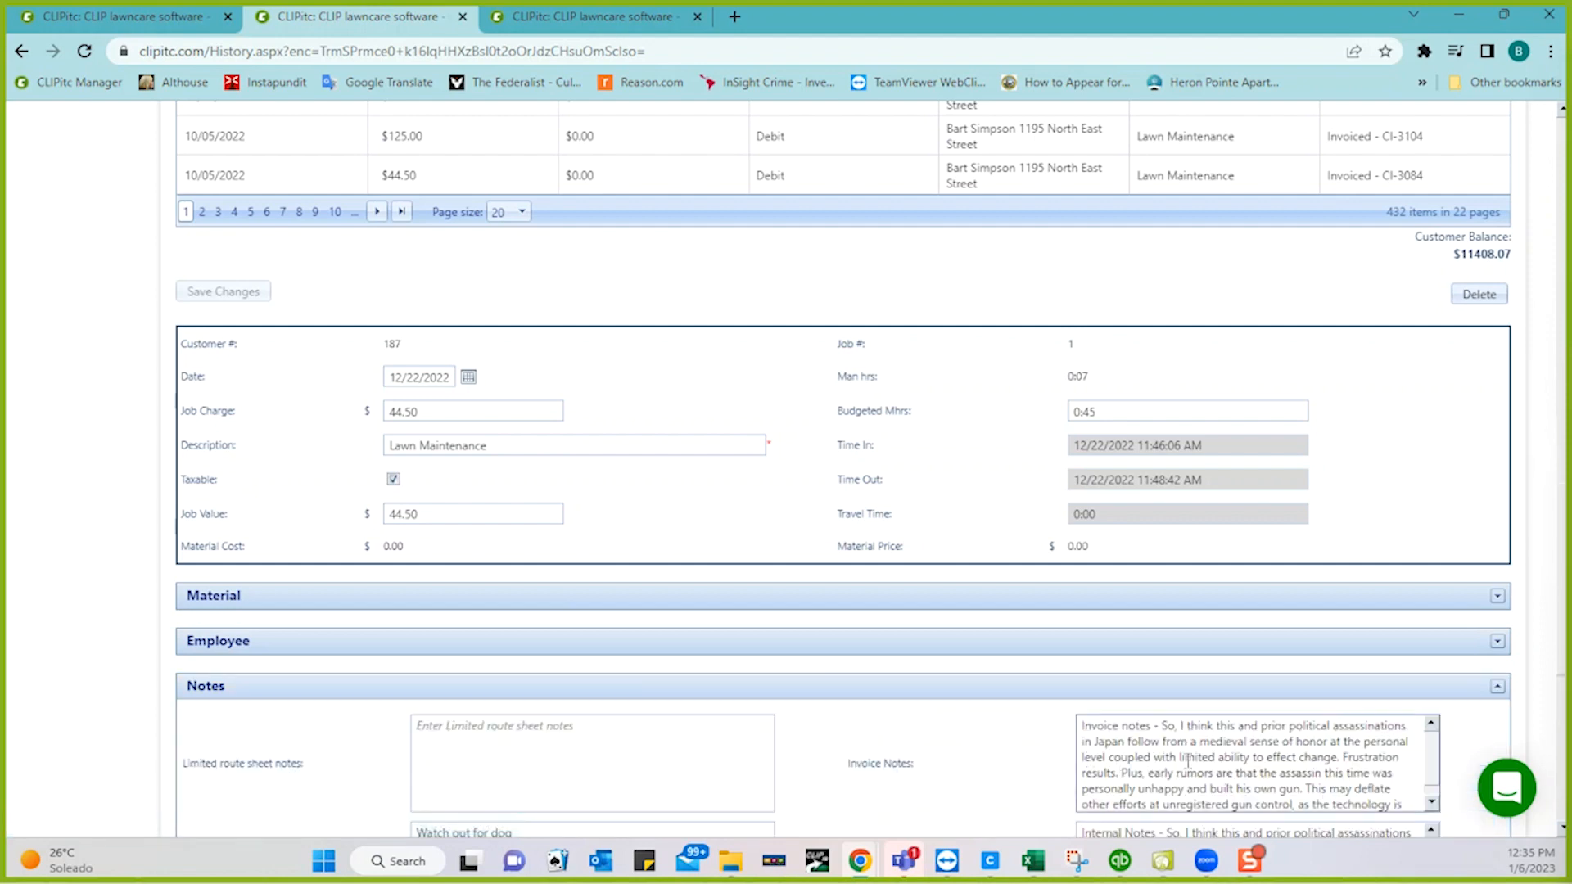
{"action": "key", "text": "ctrl+a"}
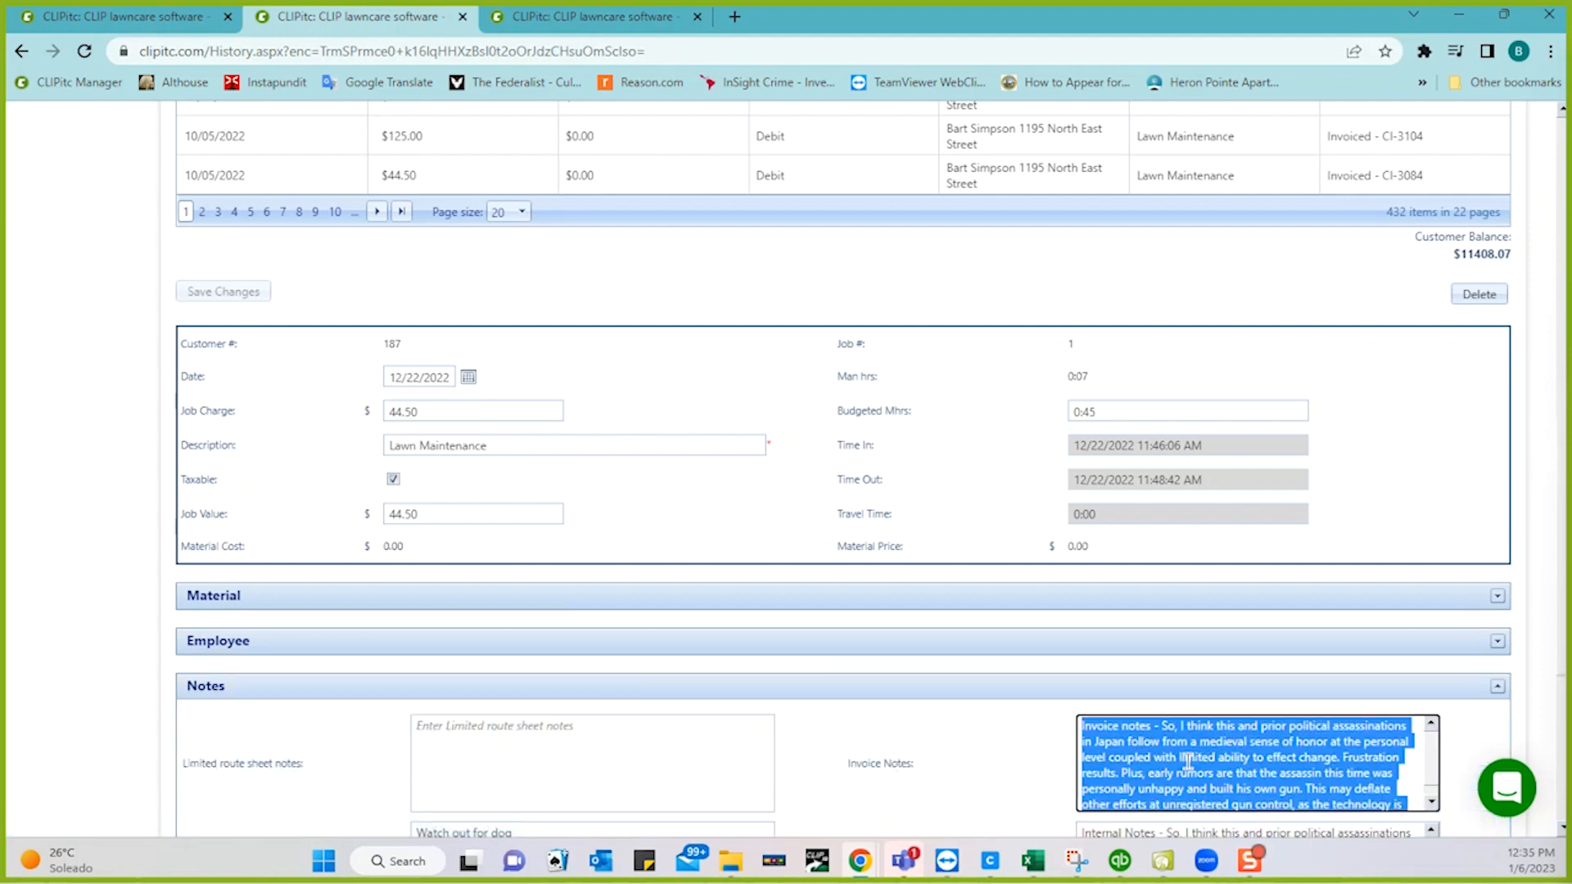
{"action": "key", "text": "Delete"}
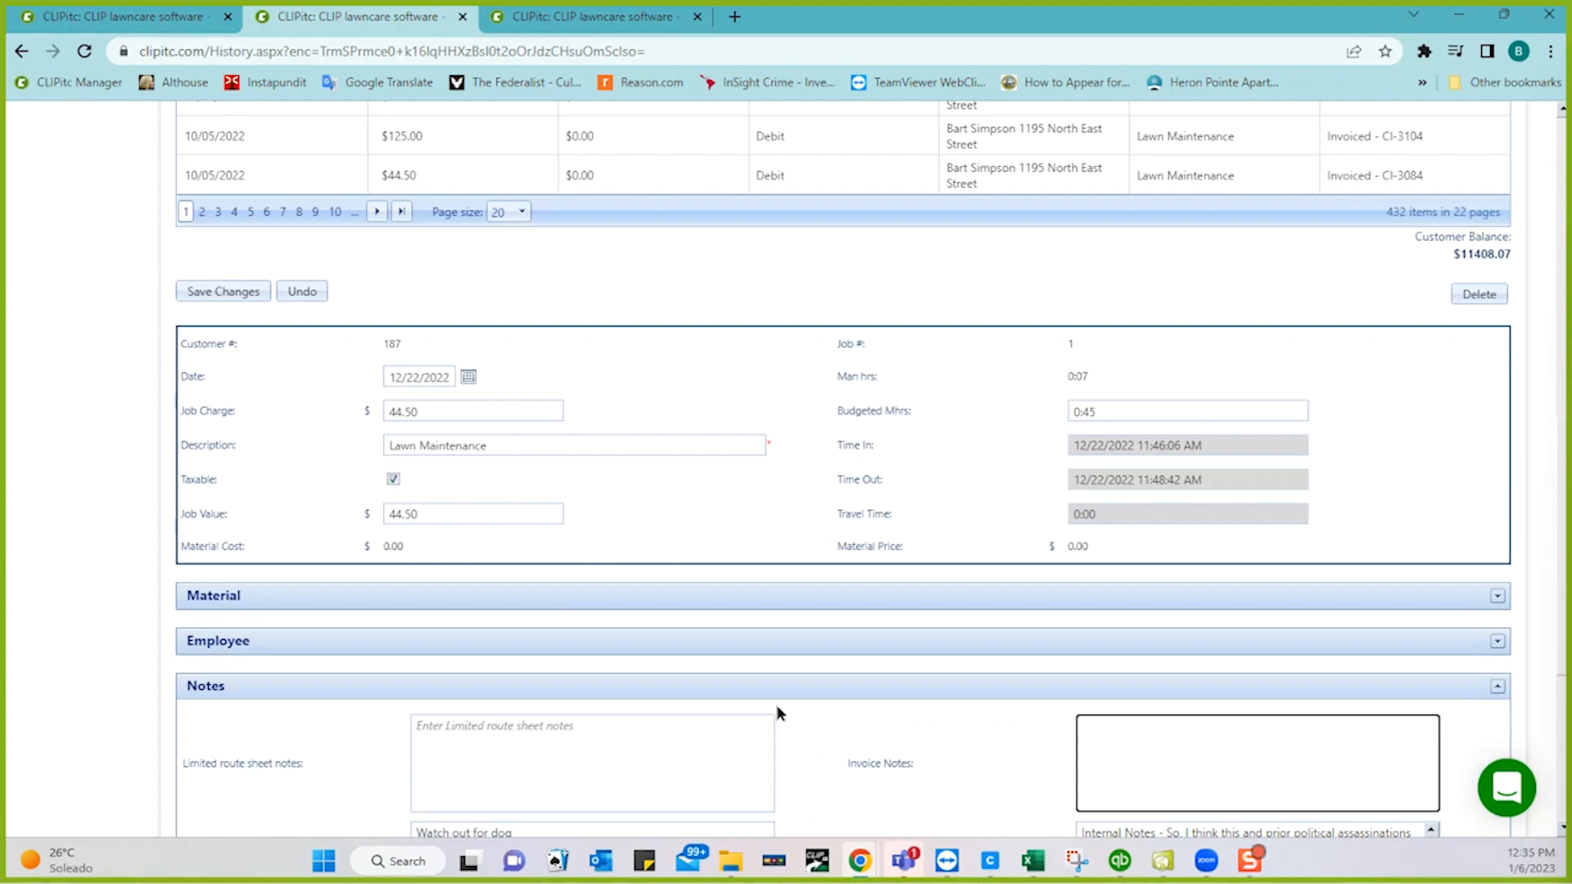
{"action": "scroll", "coordinate": [490, 632], "scroll_direction": "up", "scroll_amount": 1}
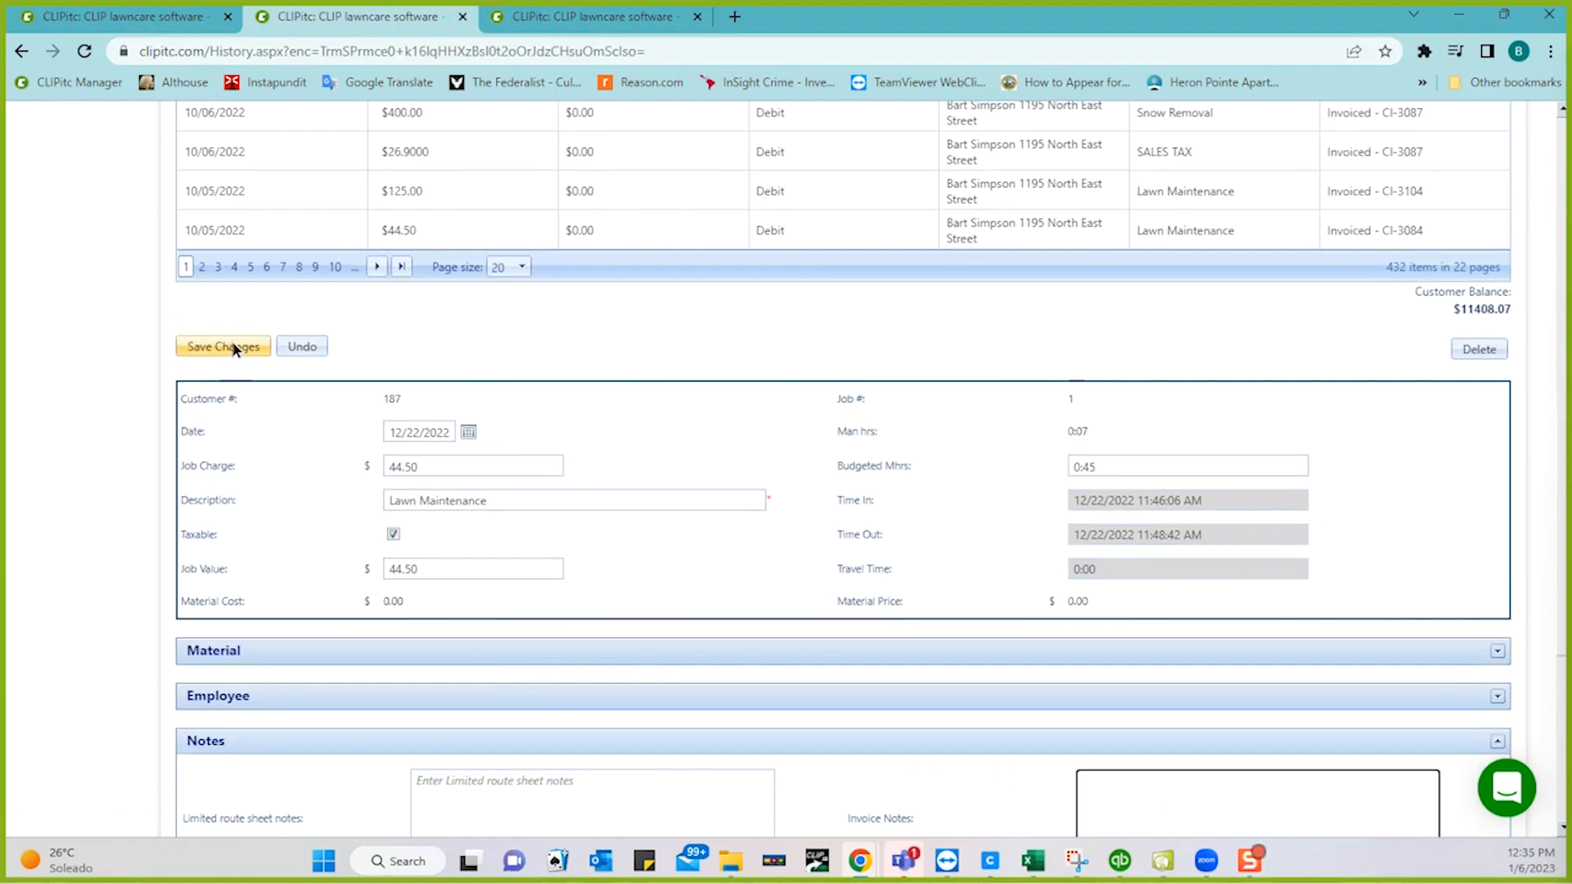
{"action": "left_click", "coordinate": [233, 344]}
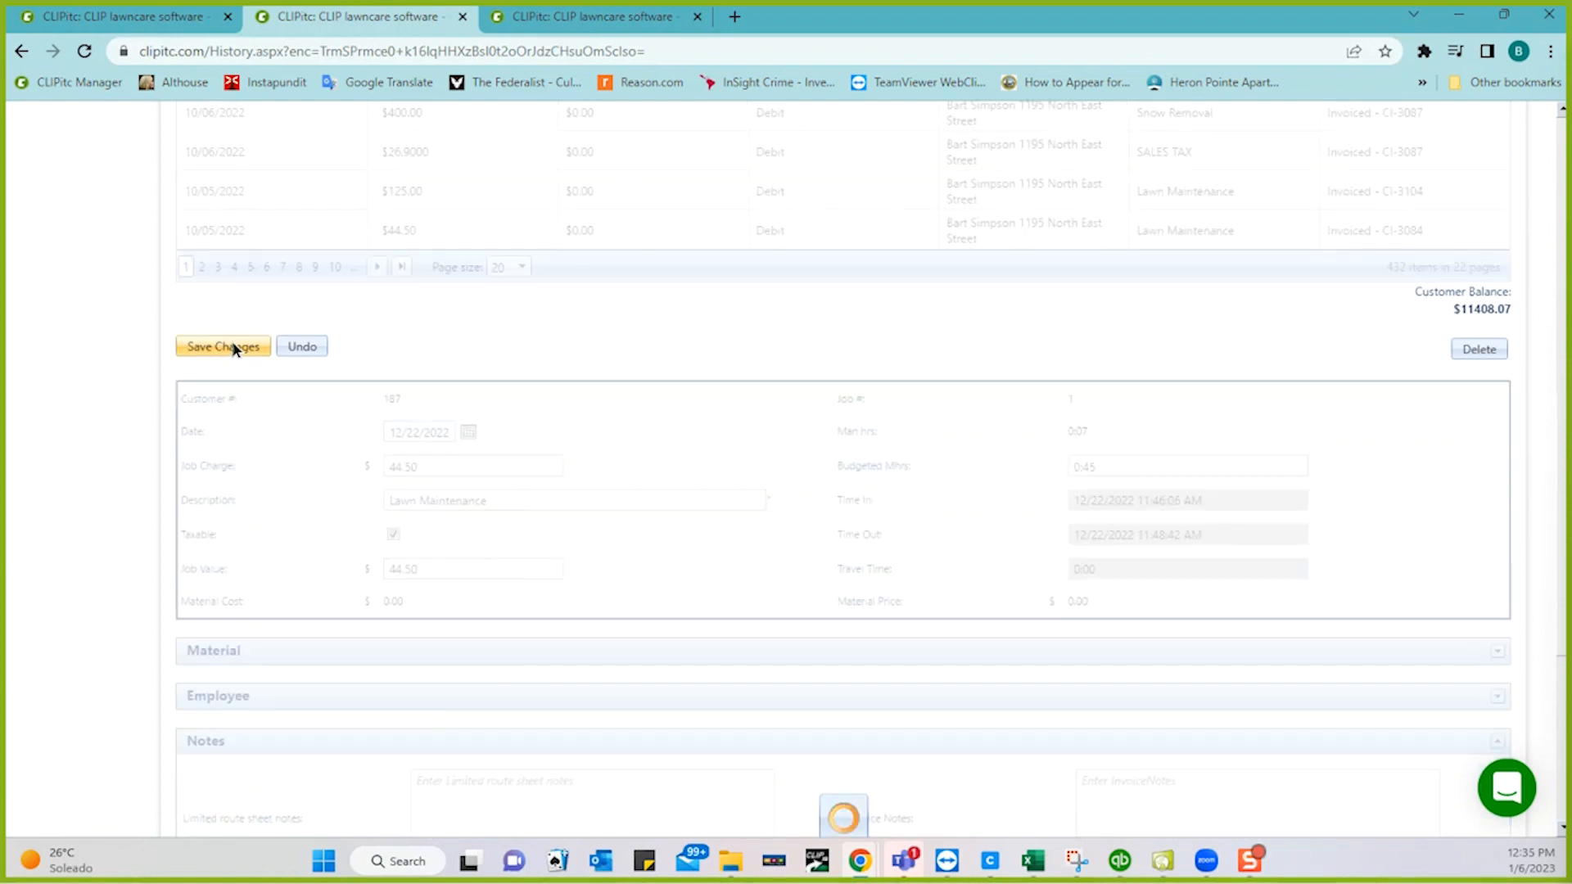
{"action": "left_click", "coordinate": [173, 20]}
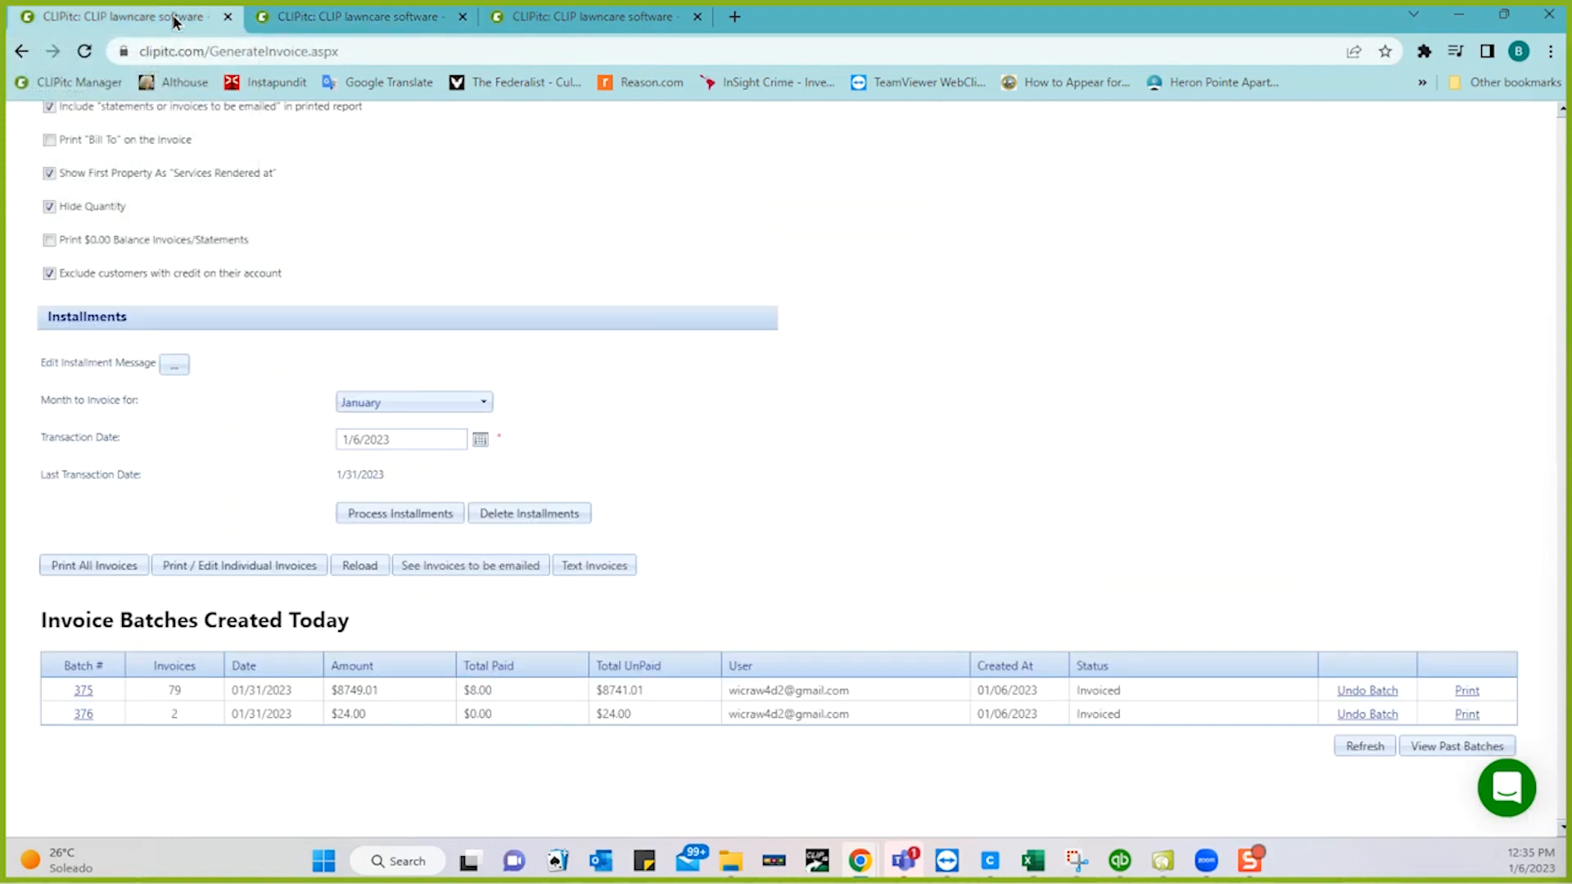
- Select all three uninvoiced jobs ($54.50) under Print / Edit Individual Invoices and print them
{"action": "left_click", "coordinate": [263, 568]}
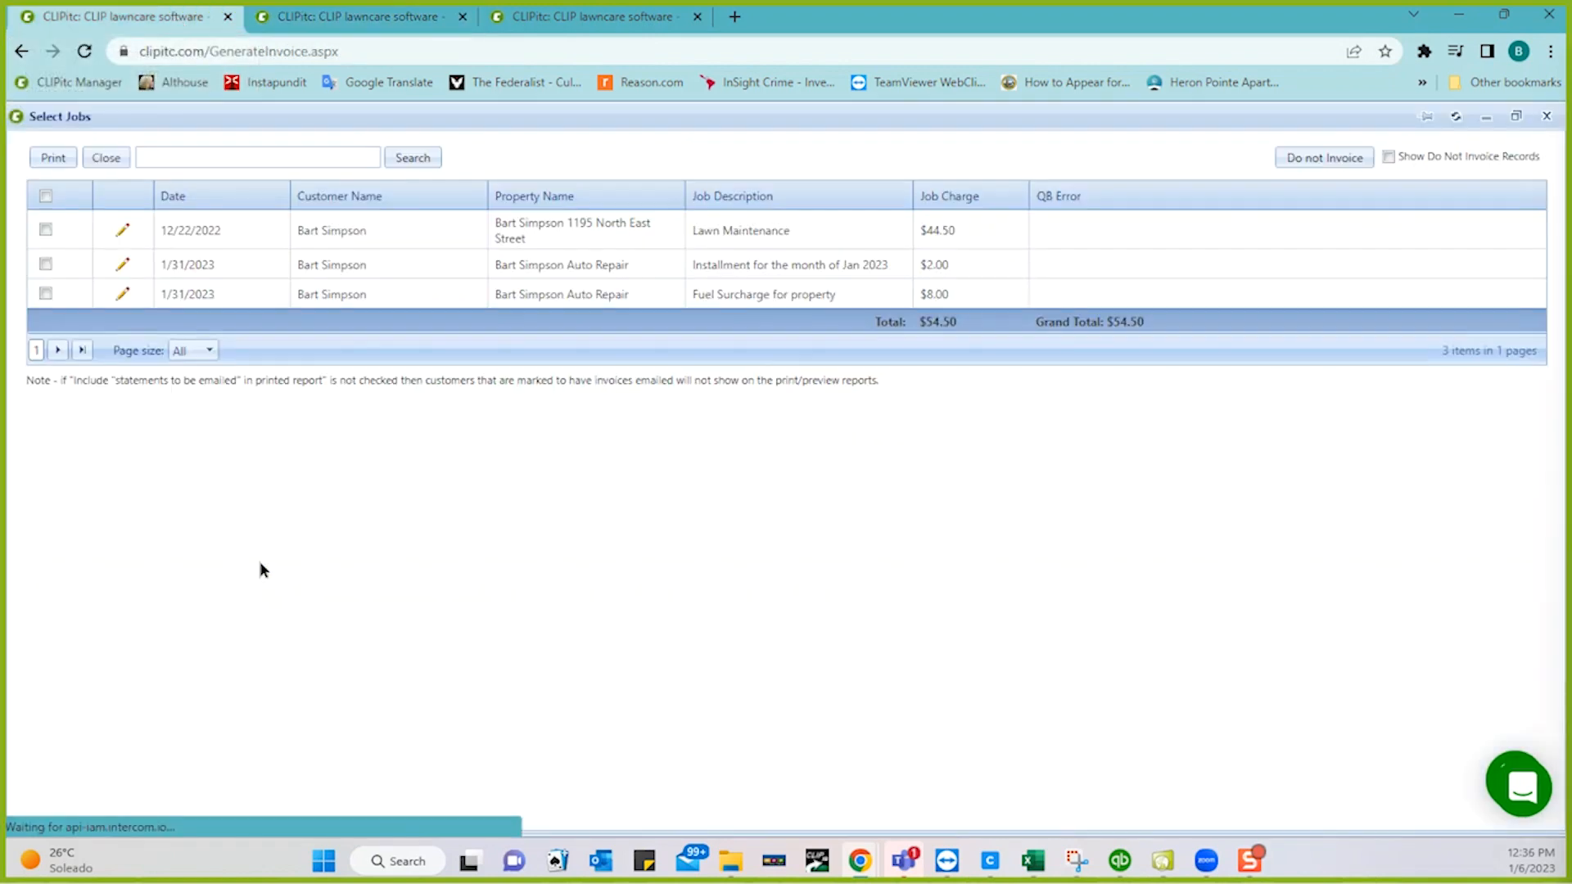
{"action": "left_click", "coordinate": [45, 196]}
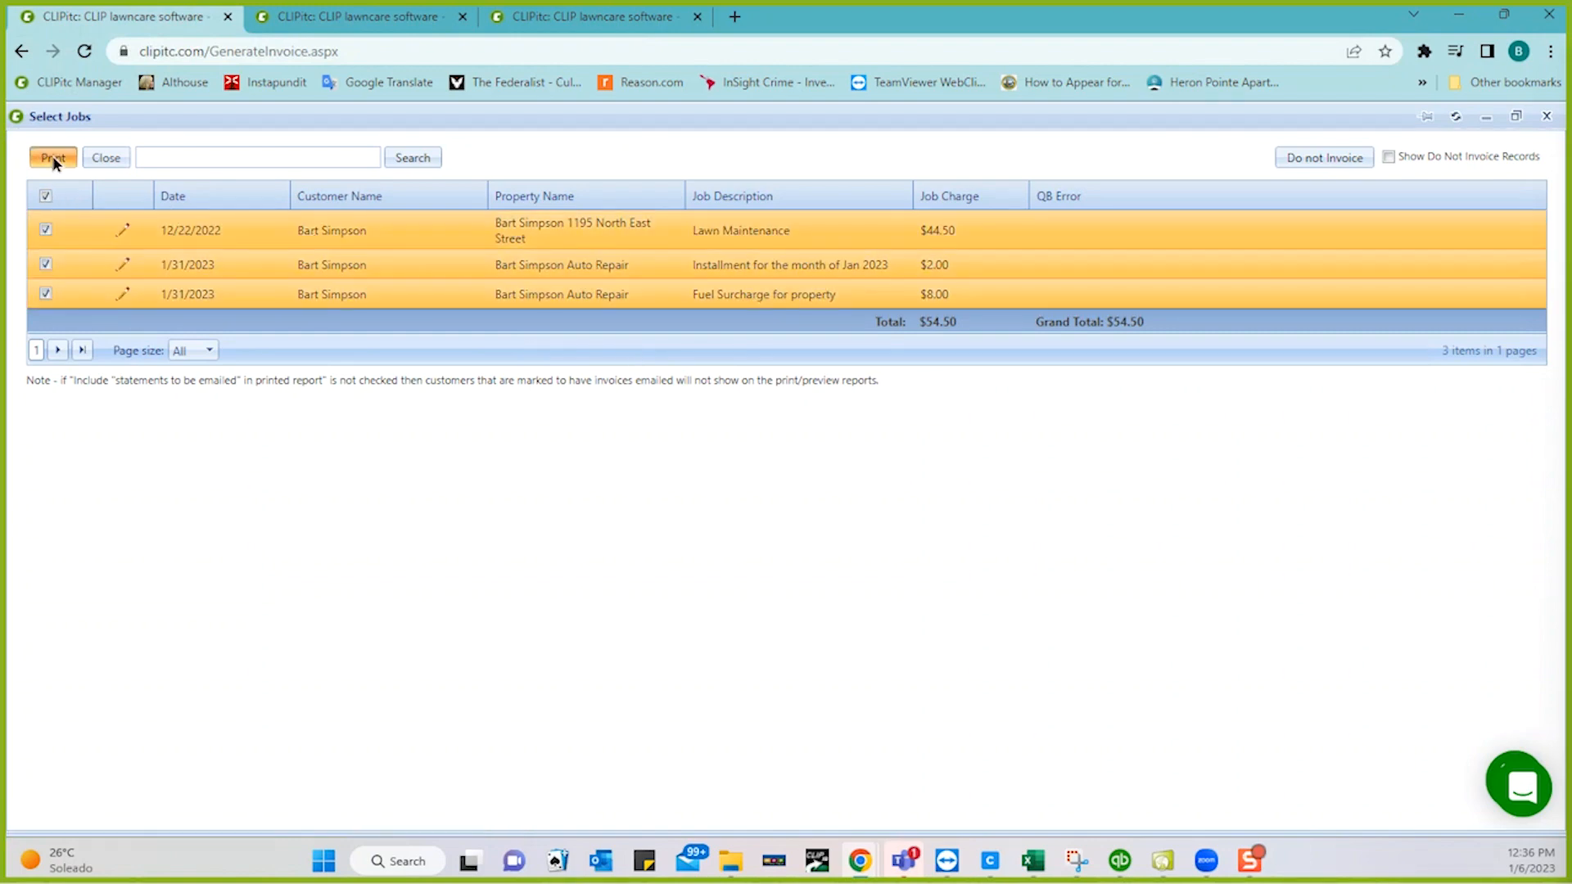
{"action": "left_click", "coordinate": [53, 158]}
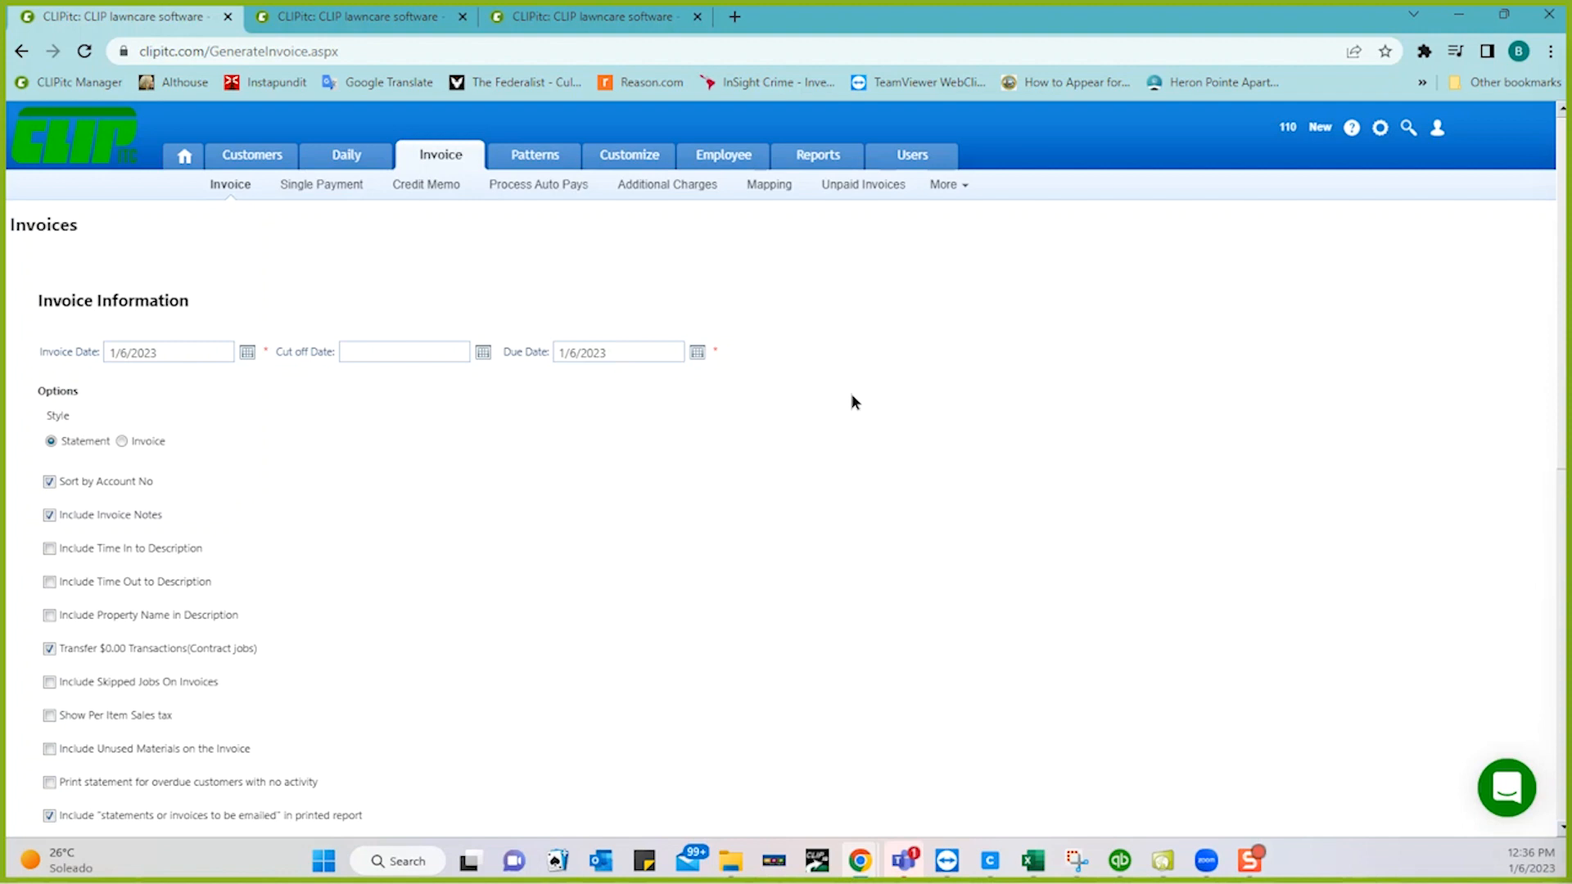
- Refresh today's invoice batches and open 'See Invoices to be emailed'
{"action": "scroll", "coordinate": [785, 500], "scroll_direction": "down", "scroll_amount": 6}
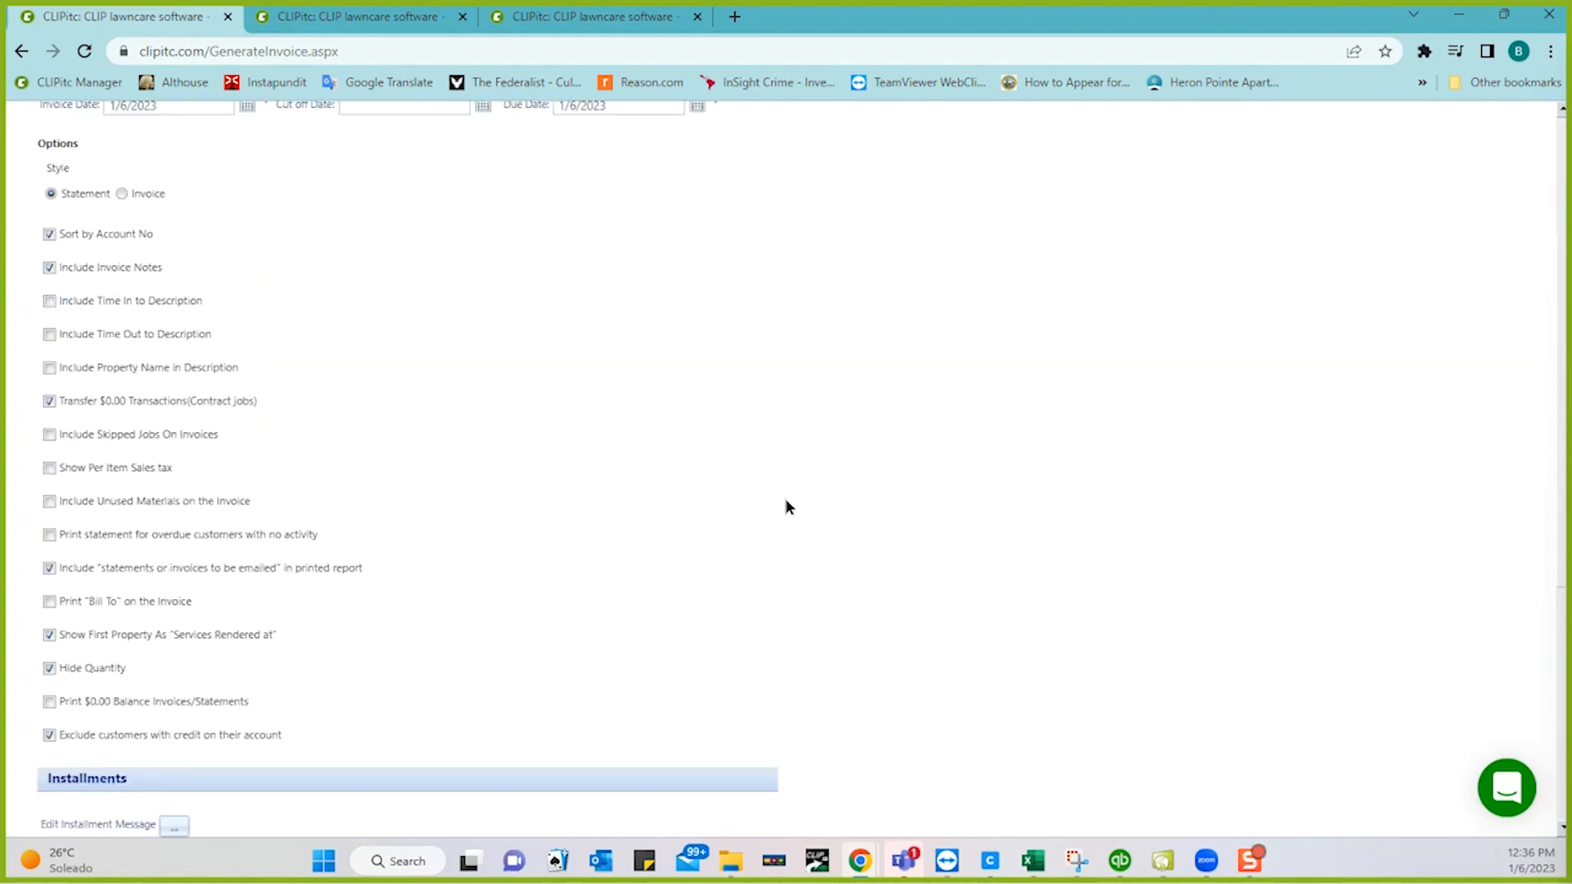
{"action": "scroll", "coordinate": [786, 507], "scroll_direction": "down", "scroll_amount": 3}
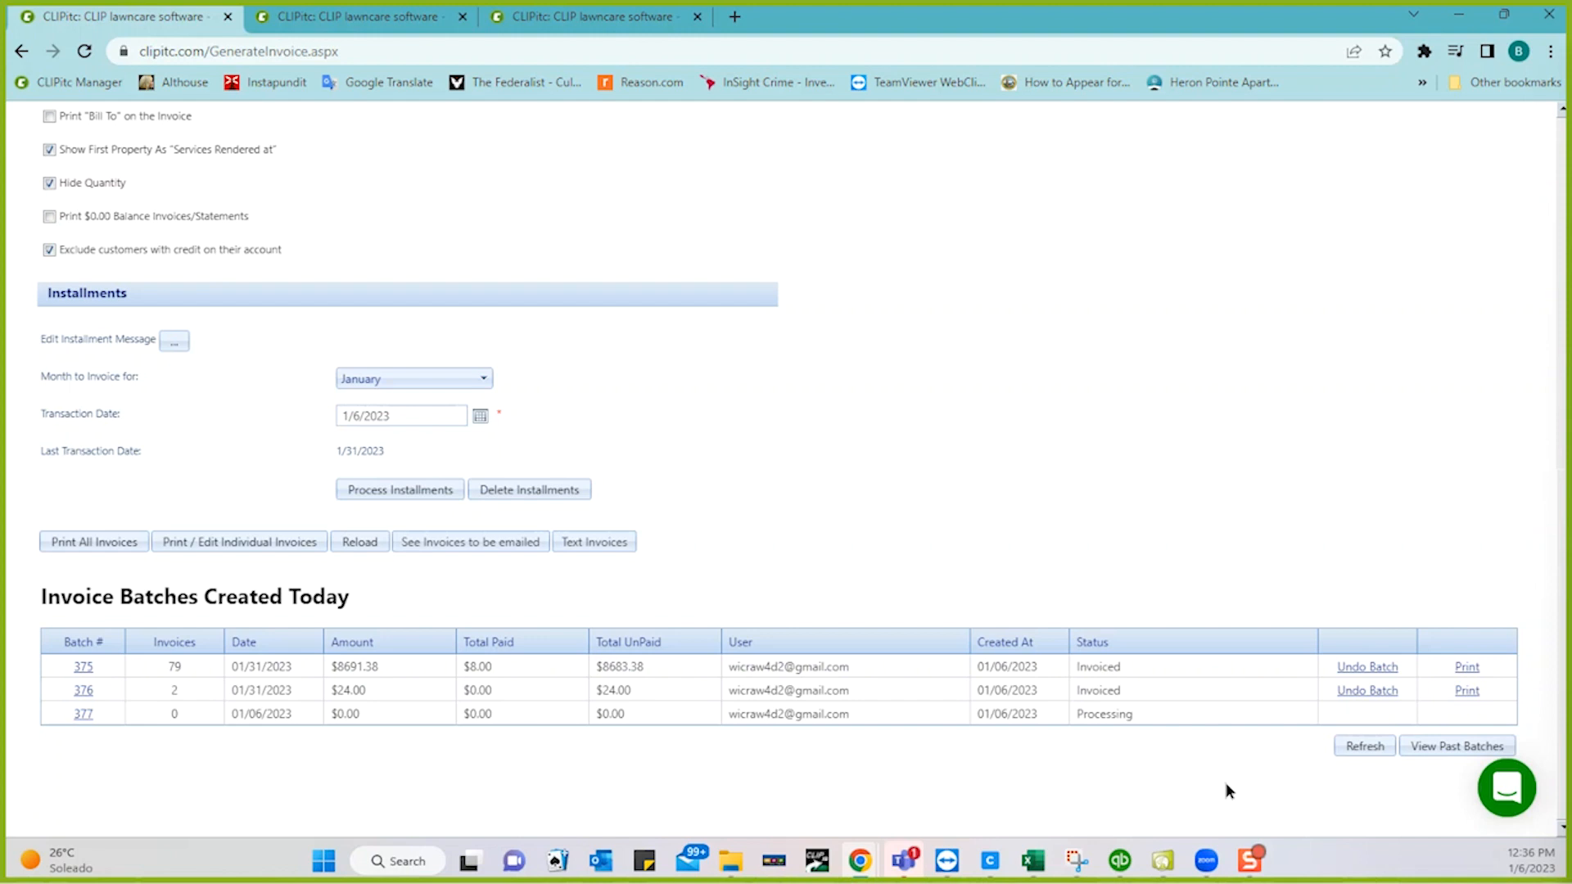
{"action": "left_click", "coordinate": [1371, 748]}
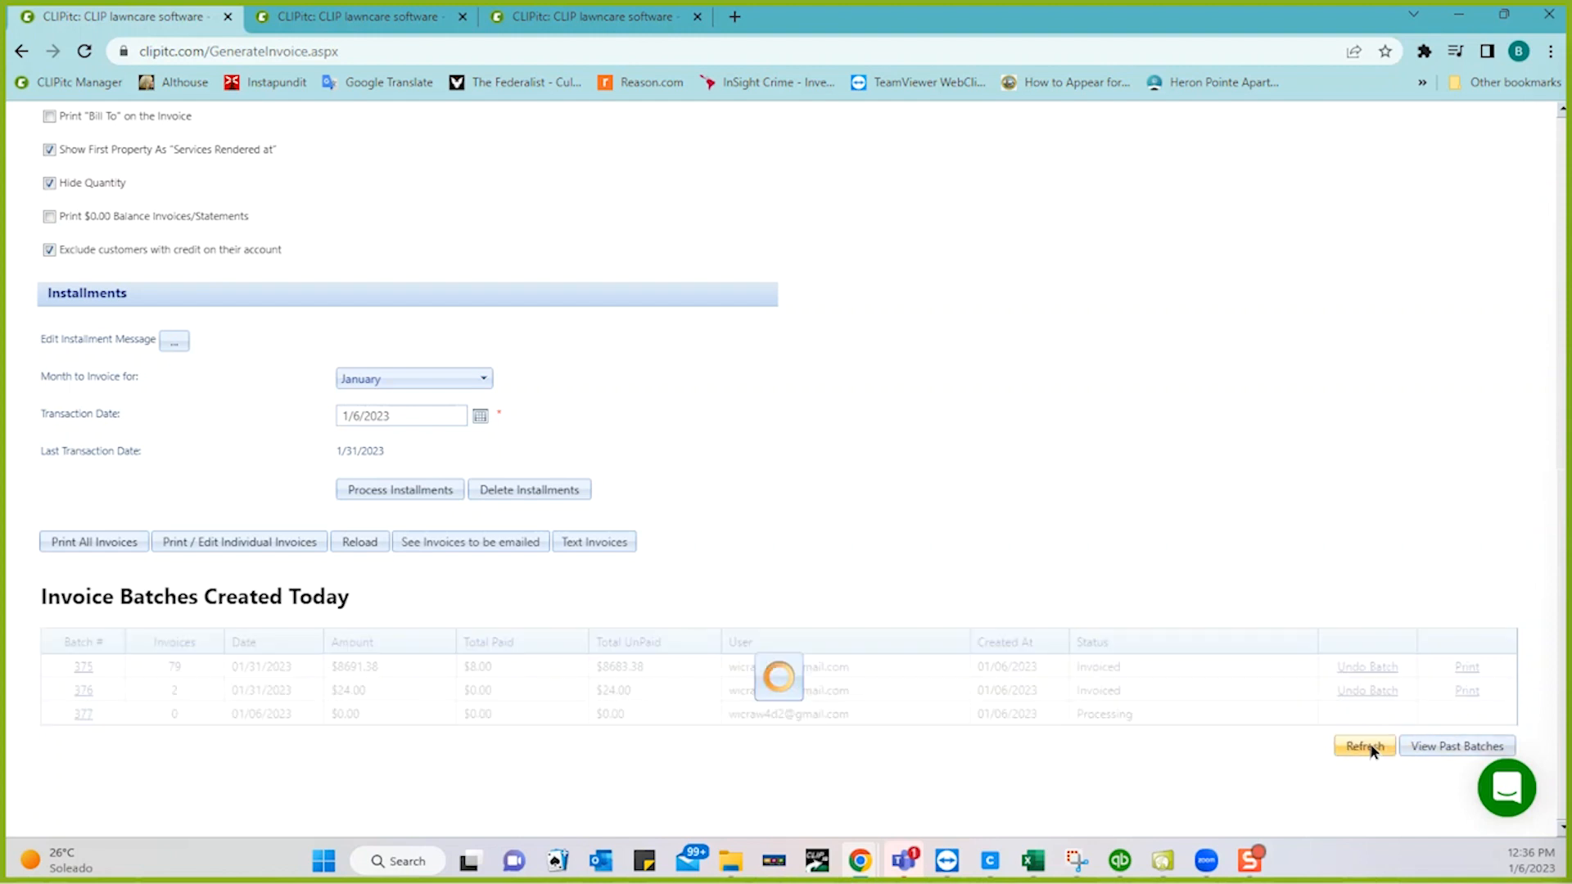
{"action": "scroll", "coordinate": [1208, 505], "scroll_direction": "up", "scroll_amount": 3}
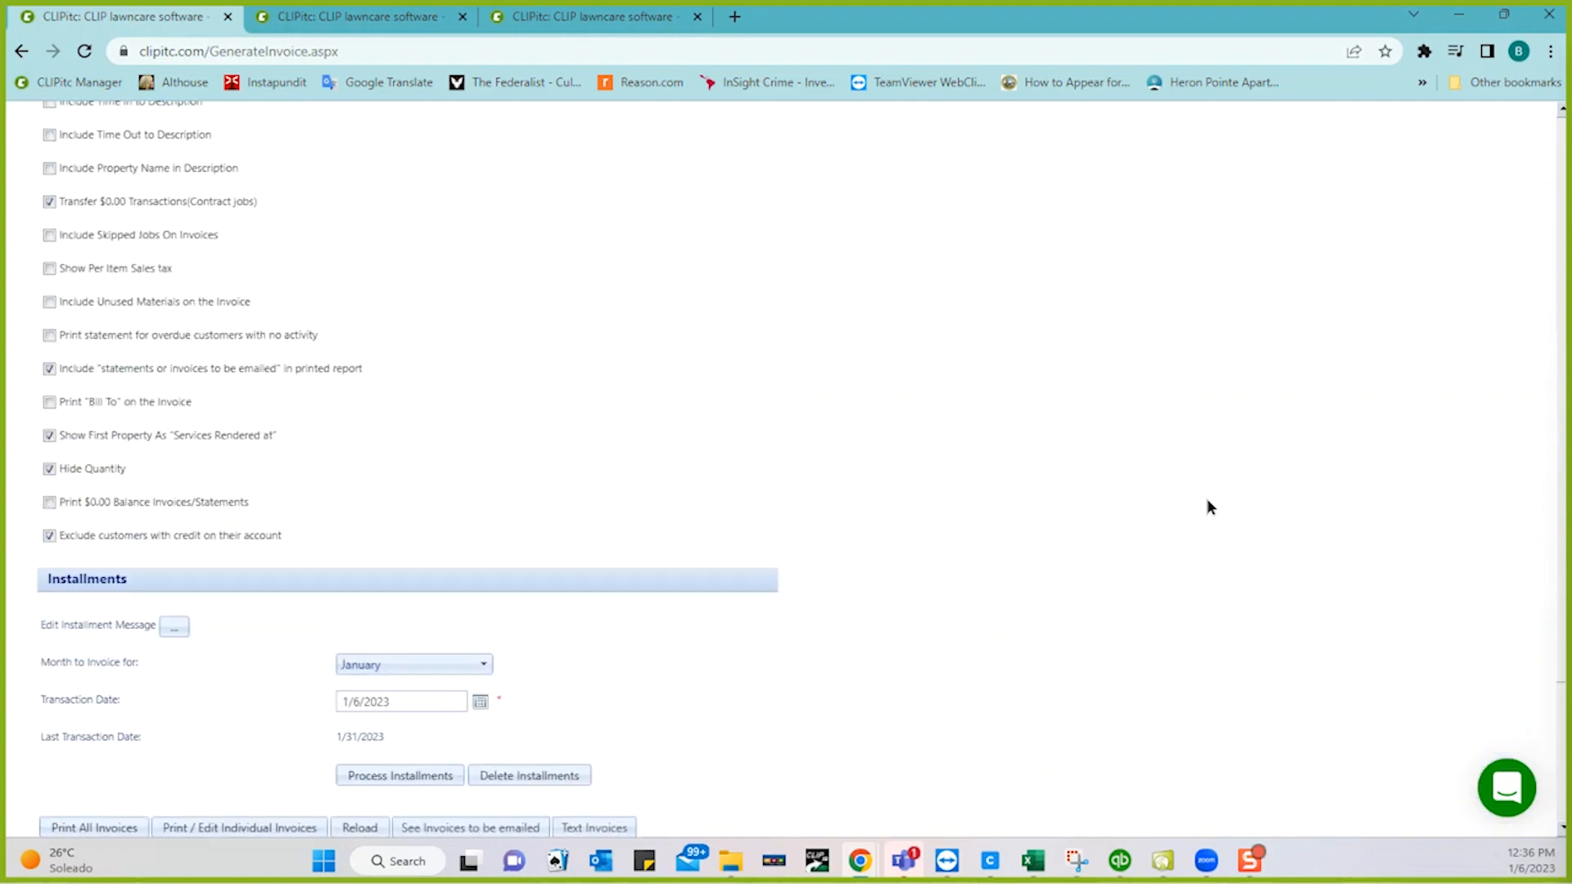
{"action": "scroll", "coordinate": [1208, 506], "scroll_direction": "up", "scroll_amount": 5}
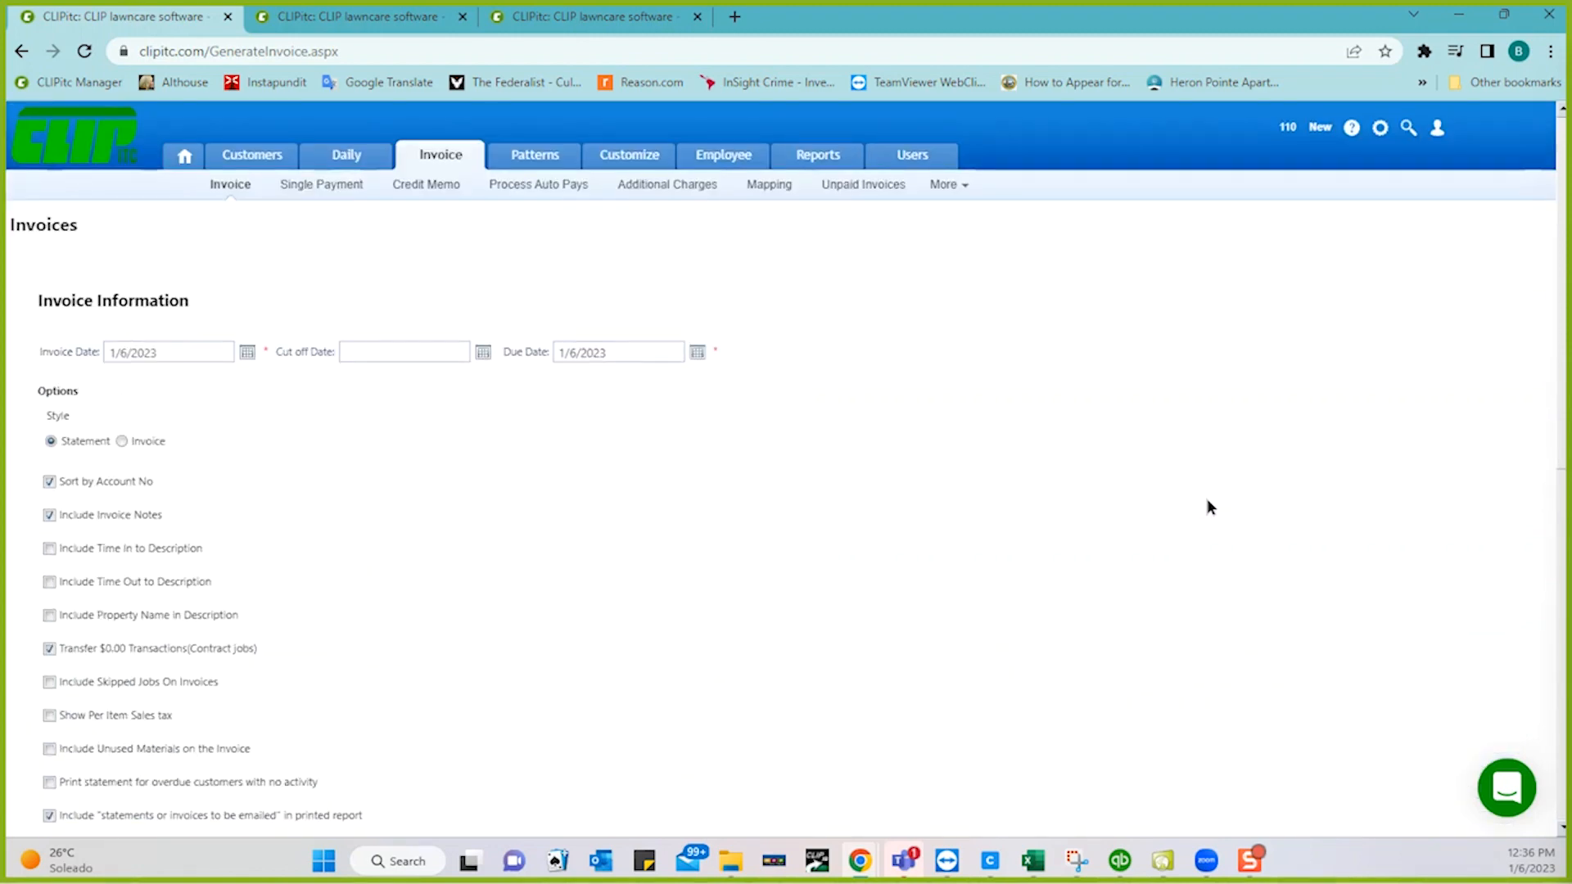
{"action": "scroll", "coordinate": [1206, 507], "scroll_direction": "down", "scroll_amount": 10}
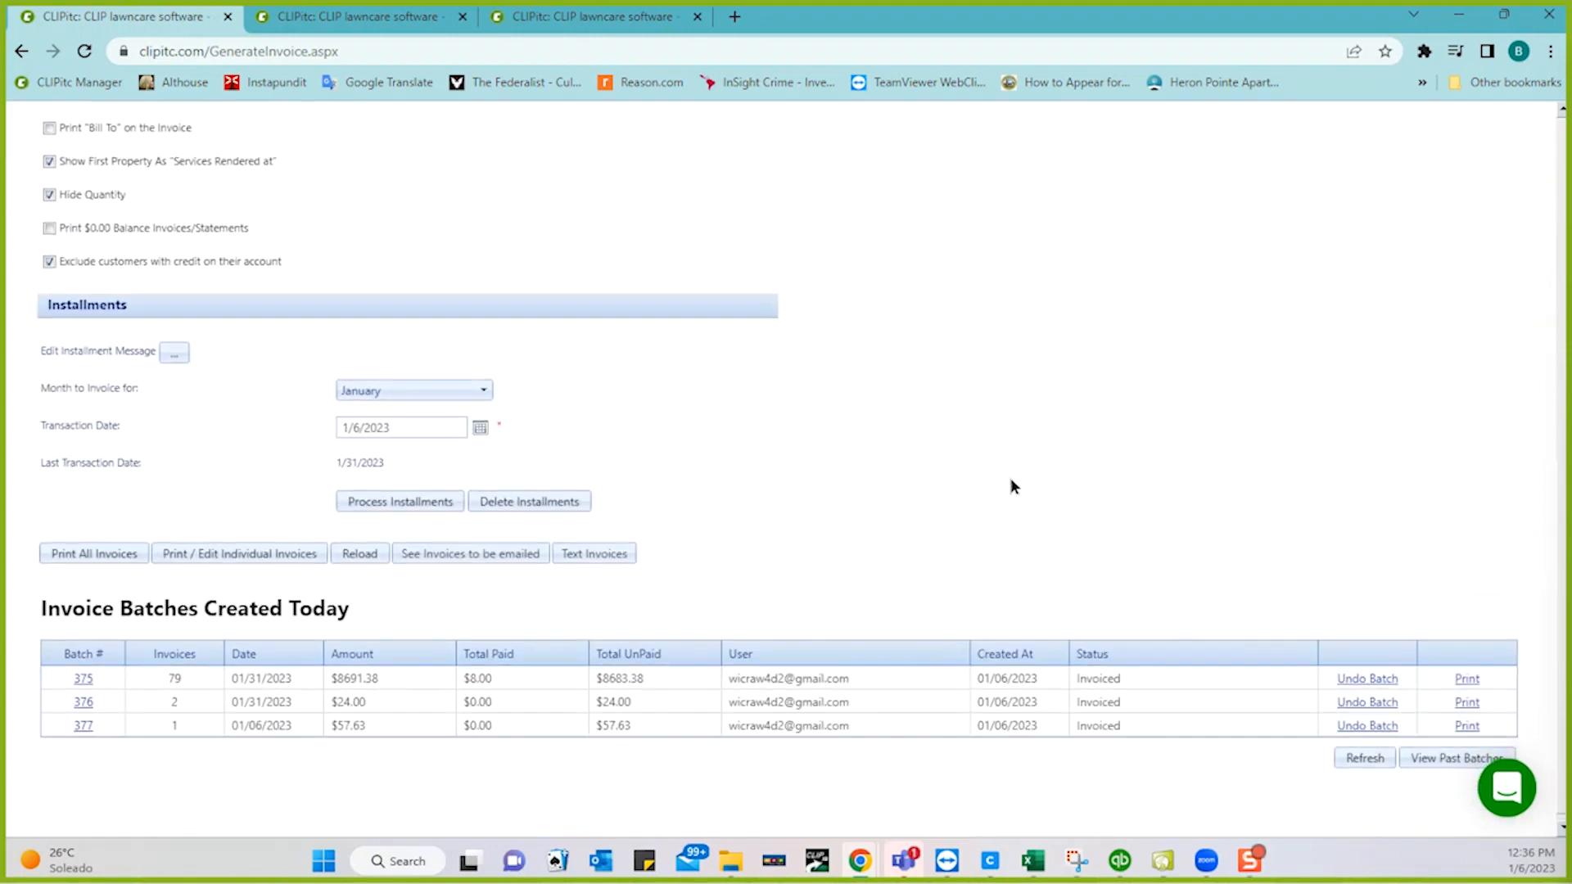
{"action": "left_click", "coordinate": [504, 558]}
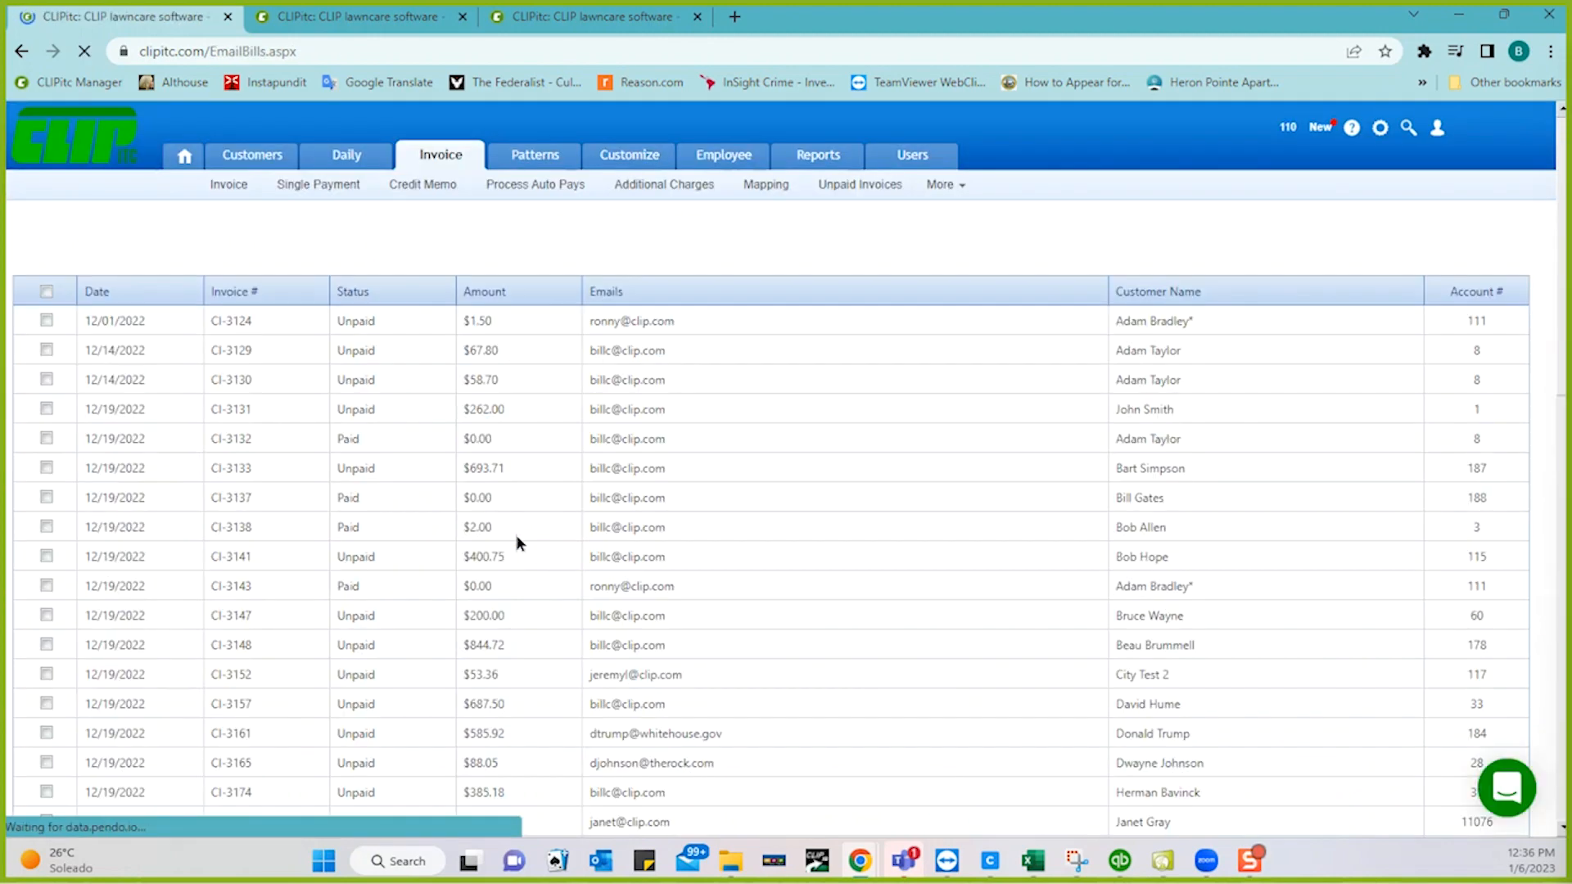
- Check the paid 12/19/2022 invoices for $0.00, $0.00 and $2.00 and remove them from the email queue
{"action": "scroll", "coordinate": [768, 659], "scroll_direction": "down", "scroll_amount": 10}
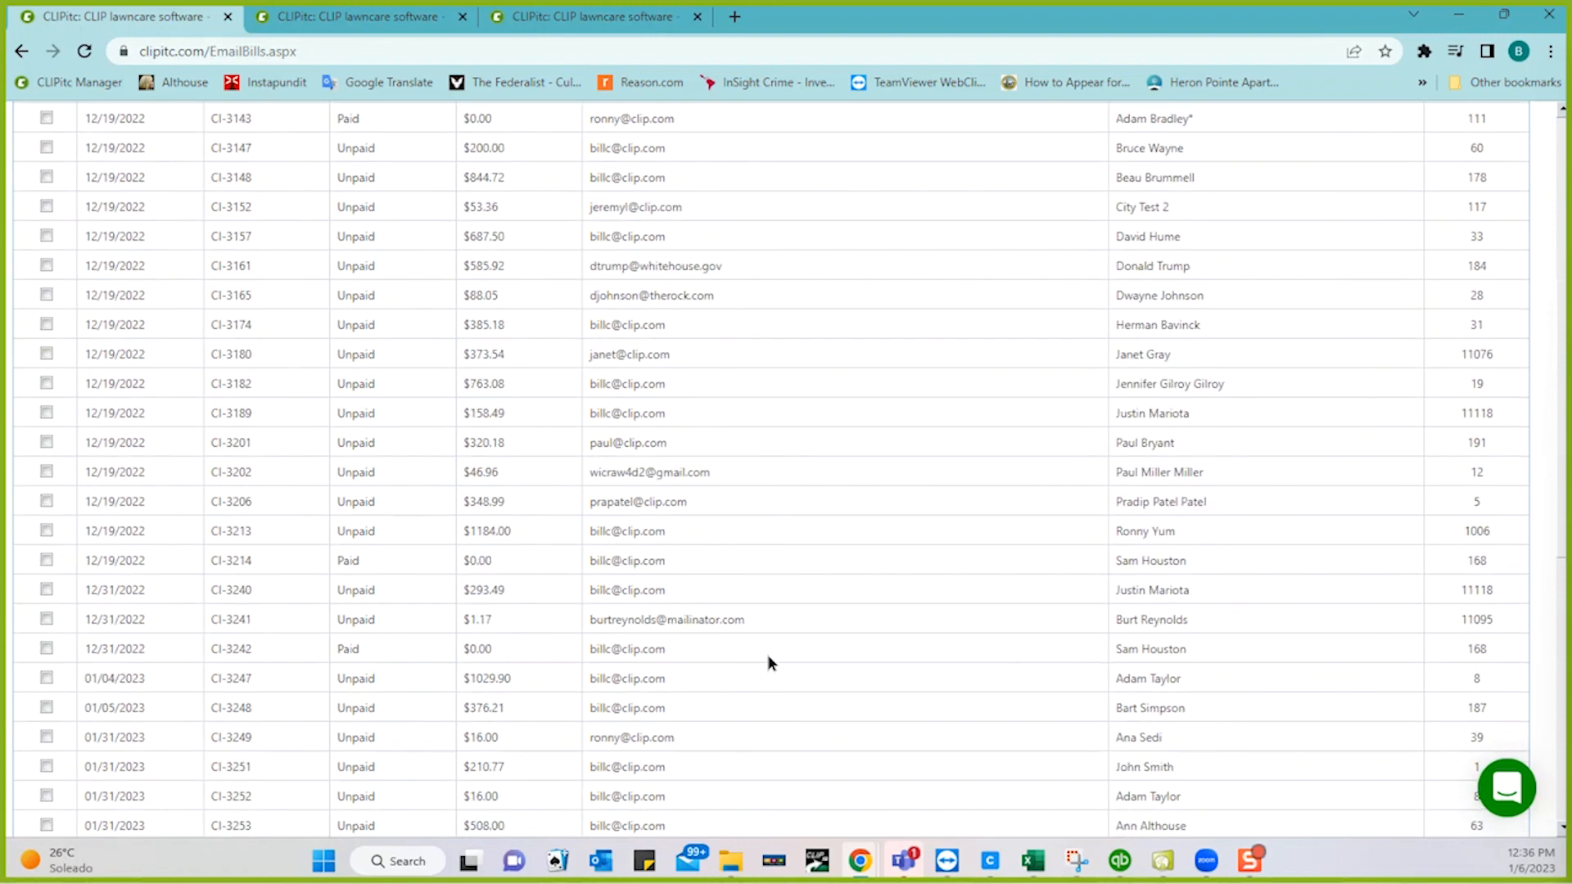
{"action": "scroll", "coordinate": [770, 663], "scroll_direction": "down", "scroll_amount": 3}
{"action": "scroll", "coordinate": [768, 659], "scroll_direction": "up", "scroll_amount": 15}
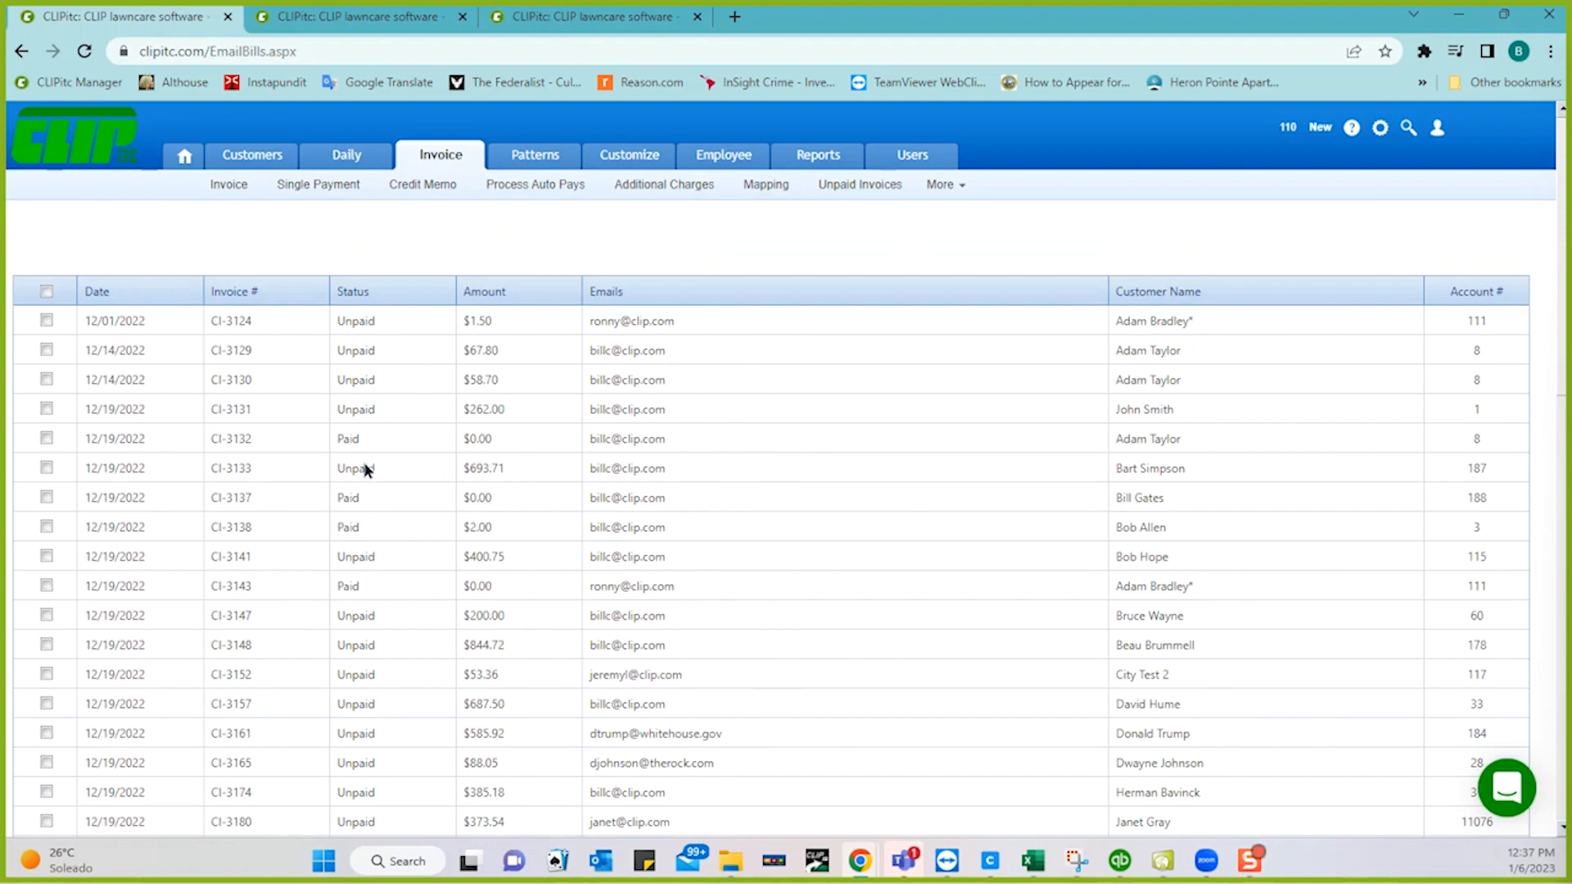
{"action": "left_click", "coordinate": [47, 439]}
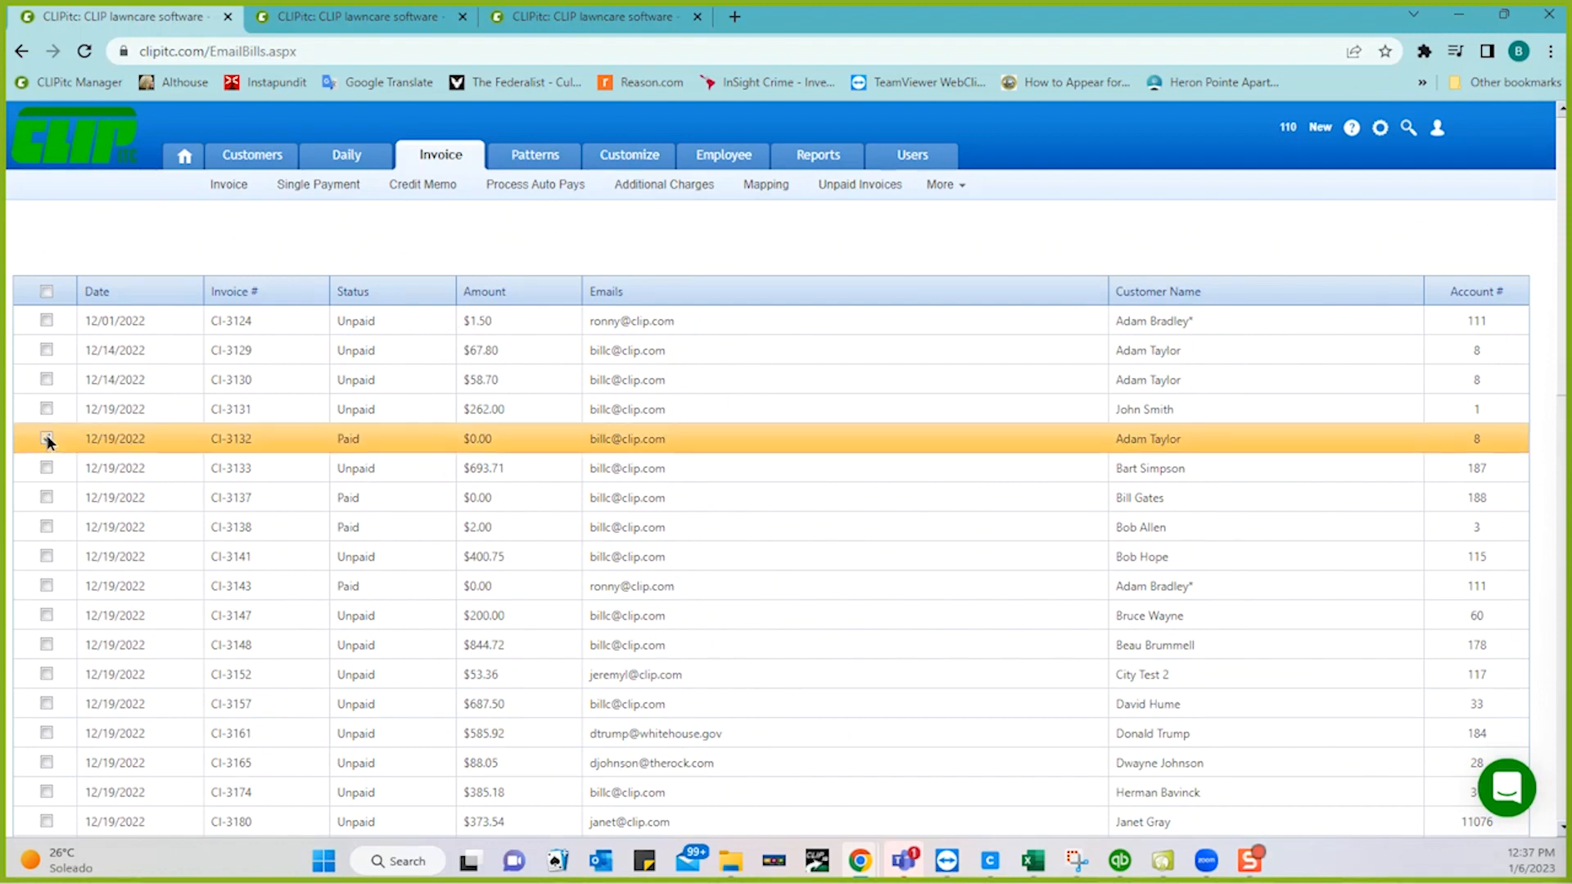
{"action": "left_click", "coordinate": [46, 497]}
{"action": "left_click", "coordinate": [46, 526]}
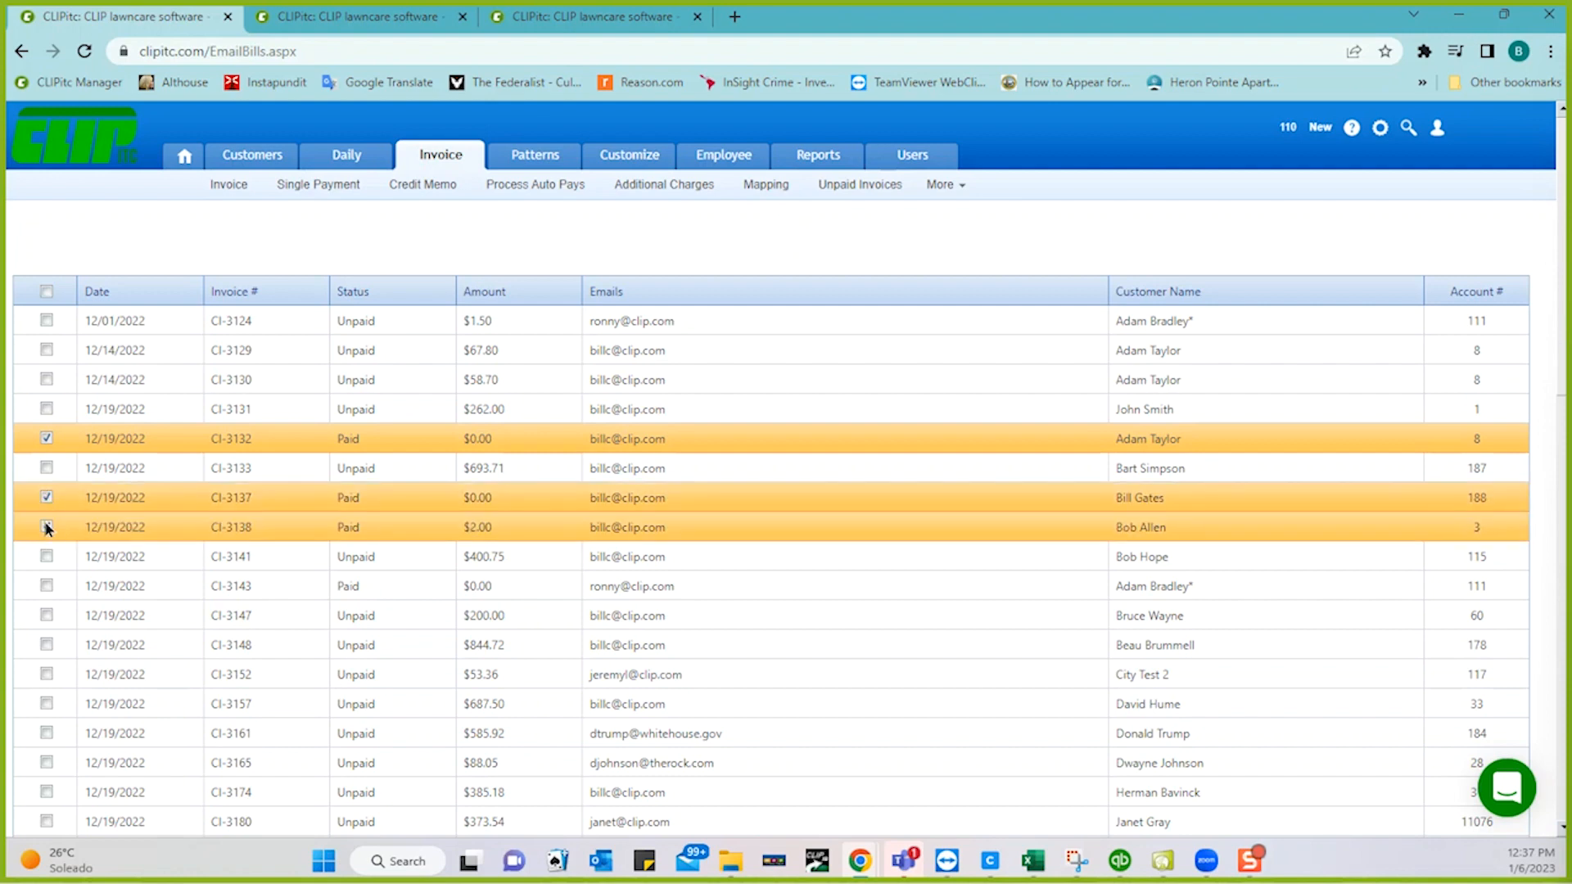
{"action": "scroll", "coordinate": [183, 600], "scroll_direction": "down", "scroll_amount": 12}
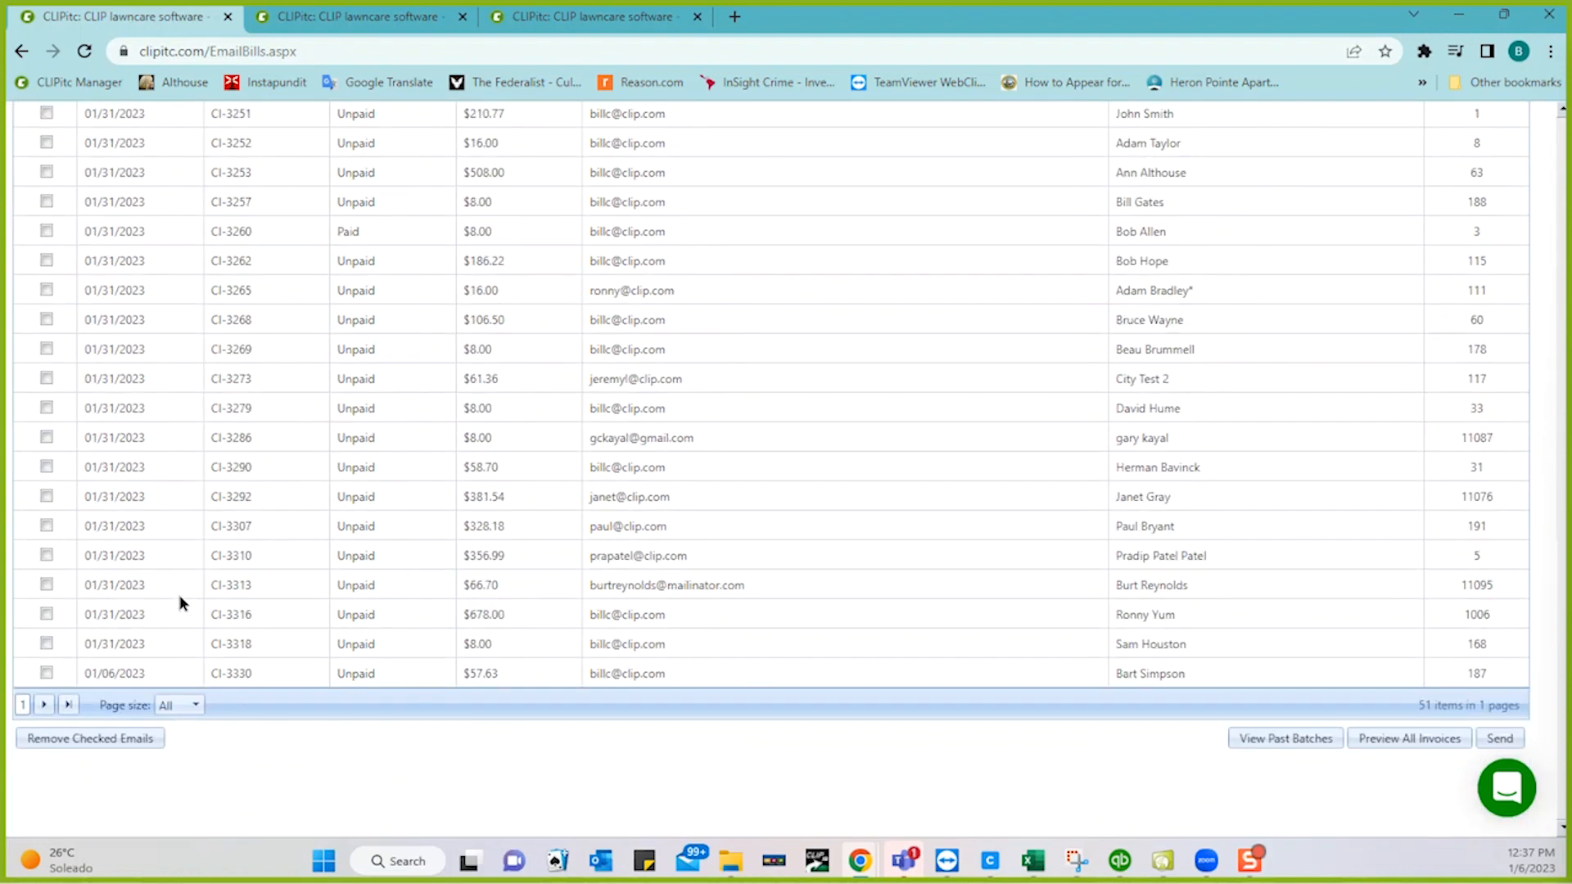
{"action": "left_click", "coordinate": [82, 740]}
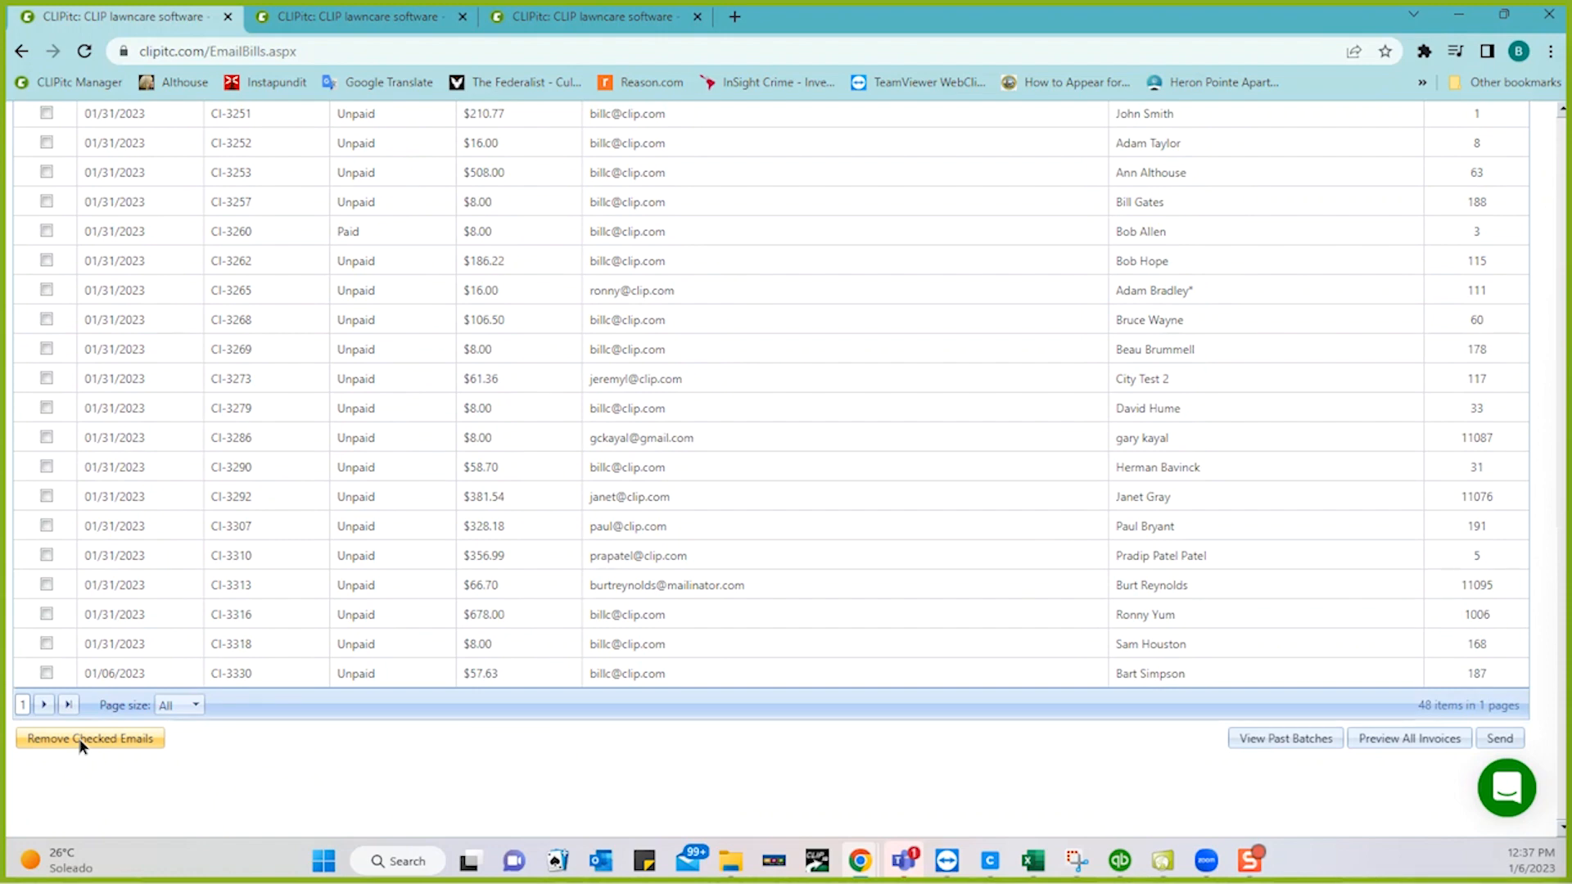
- Select the $67.80, $693.71 and $400.75 unpaid invoices and send them by email
{"action": "scroll", "coordinate": [384, 559], "scroll_direction": "up", "scroll_amount": 5}
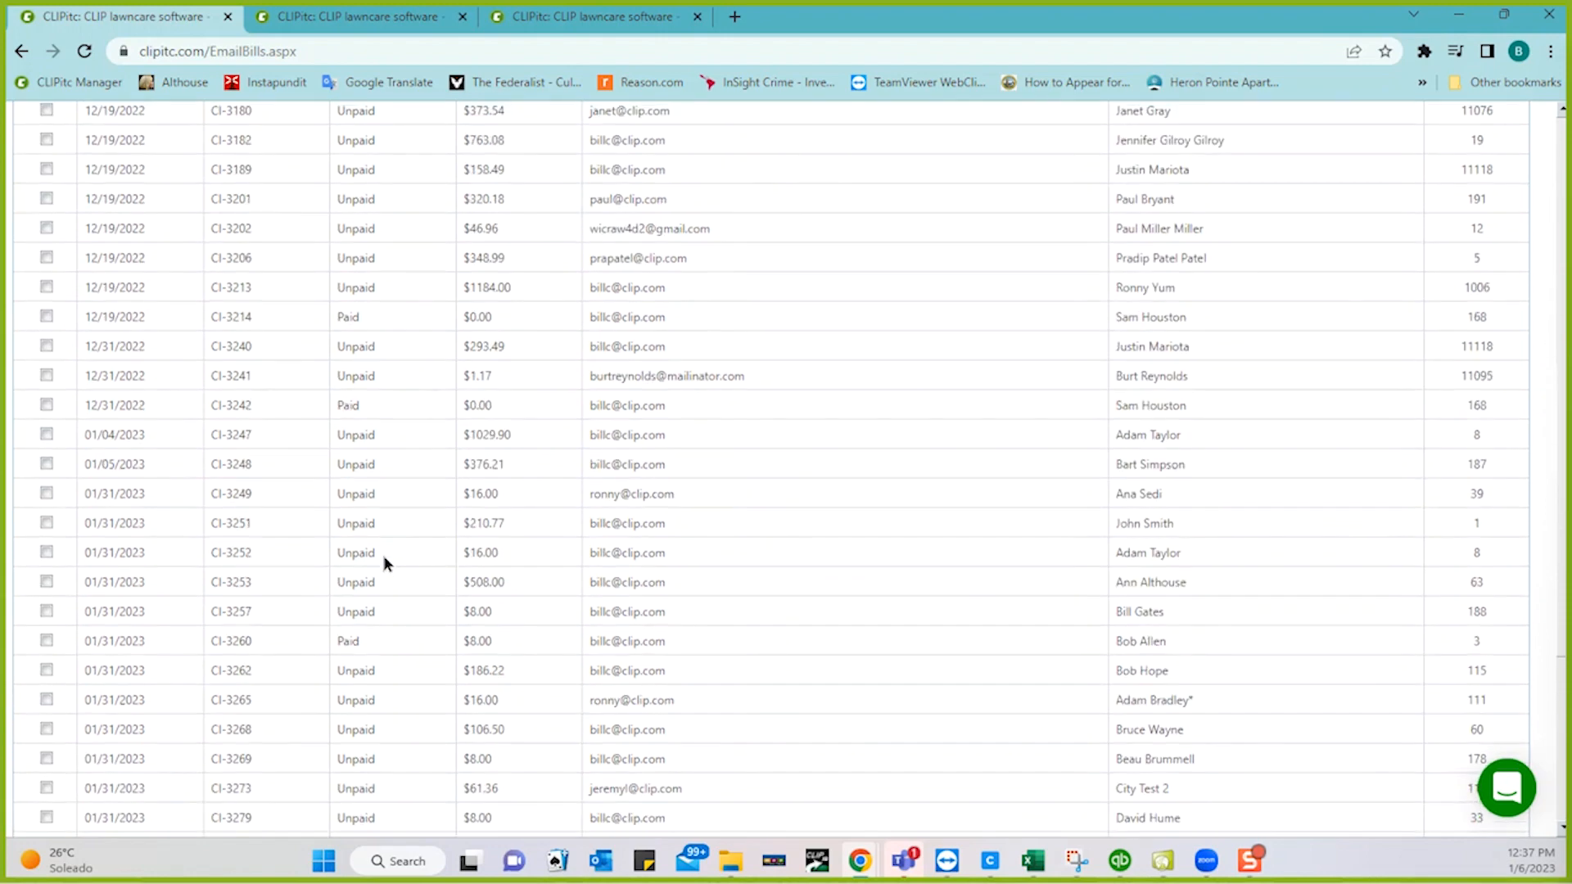
{"action": "scroll", "coordinate": [383, 555], "scroll_direction": "up", "scroll_amount": 8}
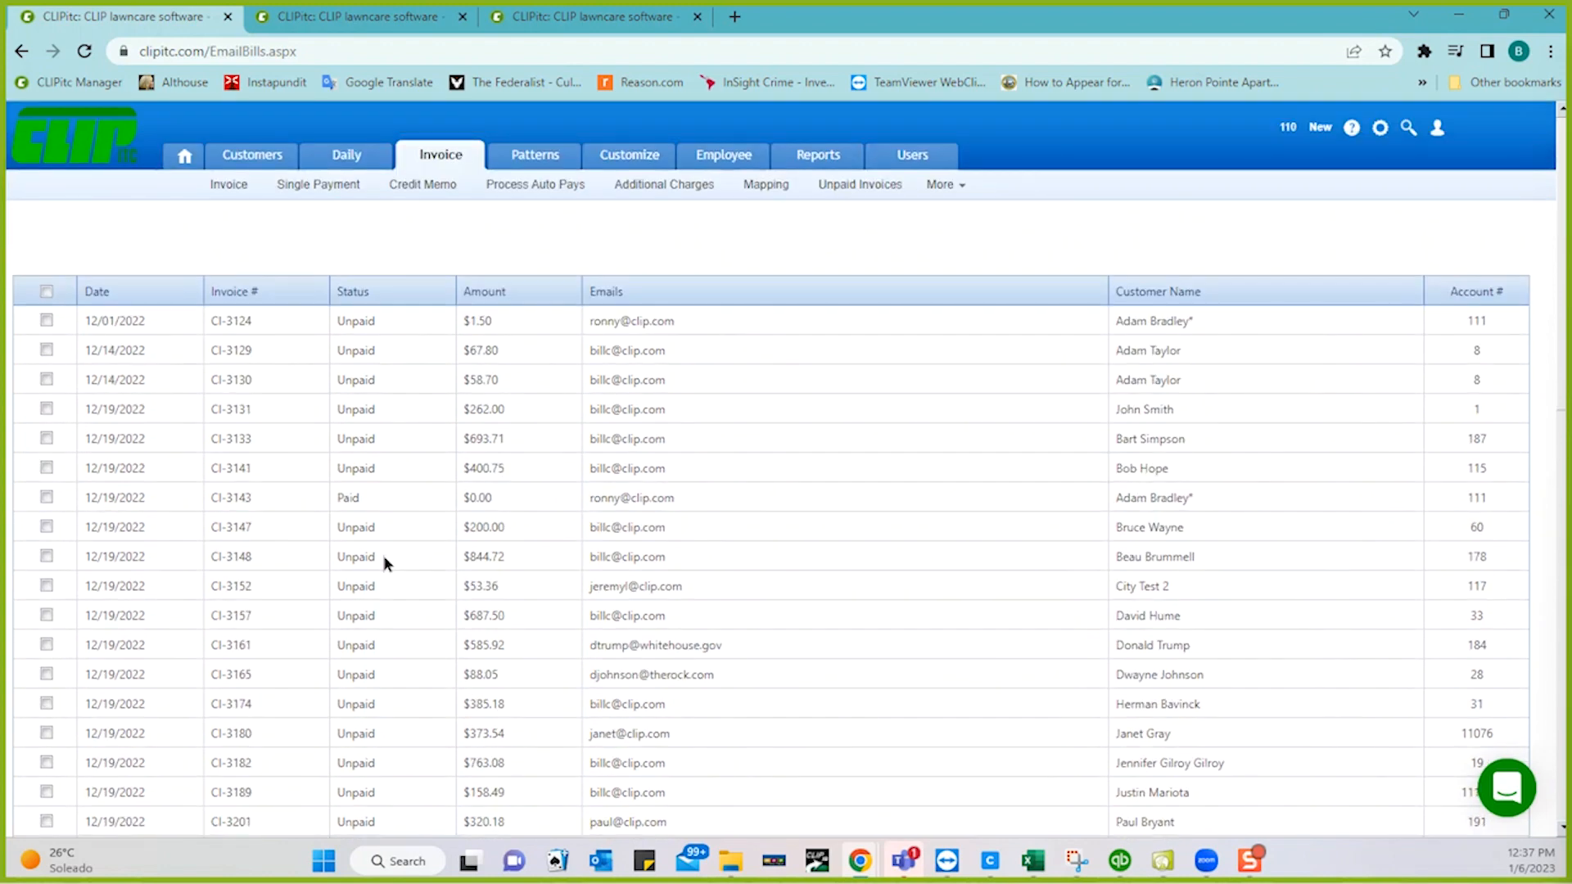
{"action": "left_click", "coordinate": [46, 350]}
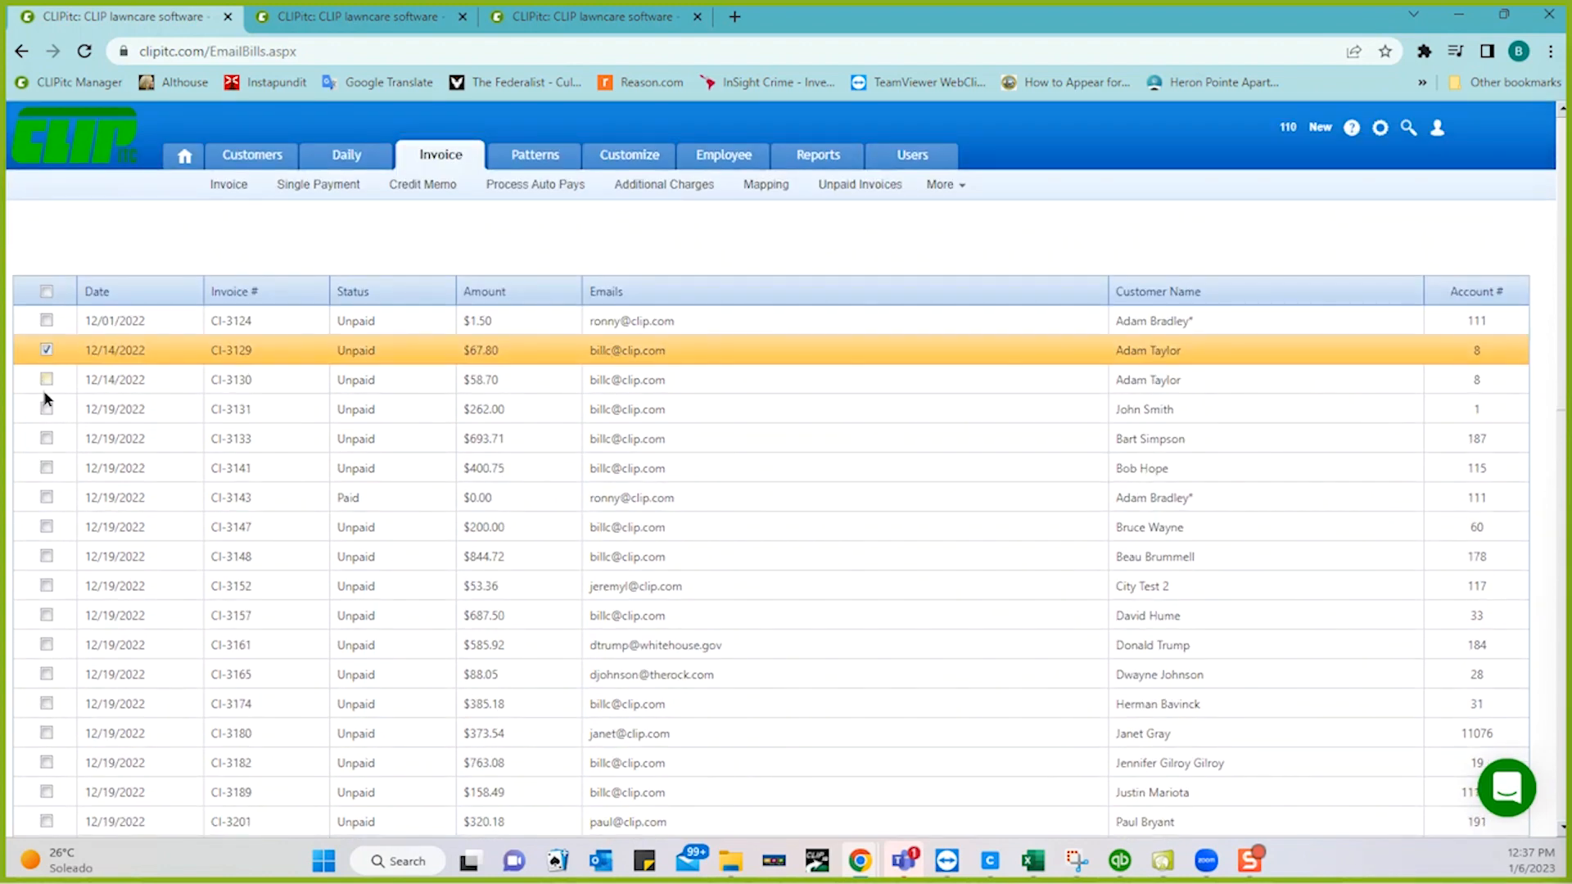
{"action": "left_click", "coordinate": [46, 439]}
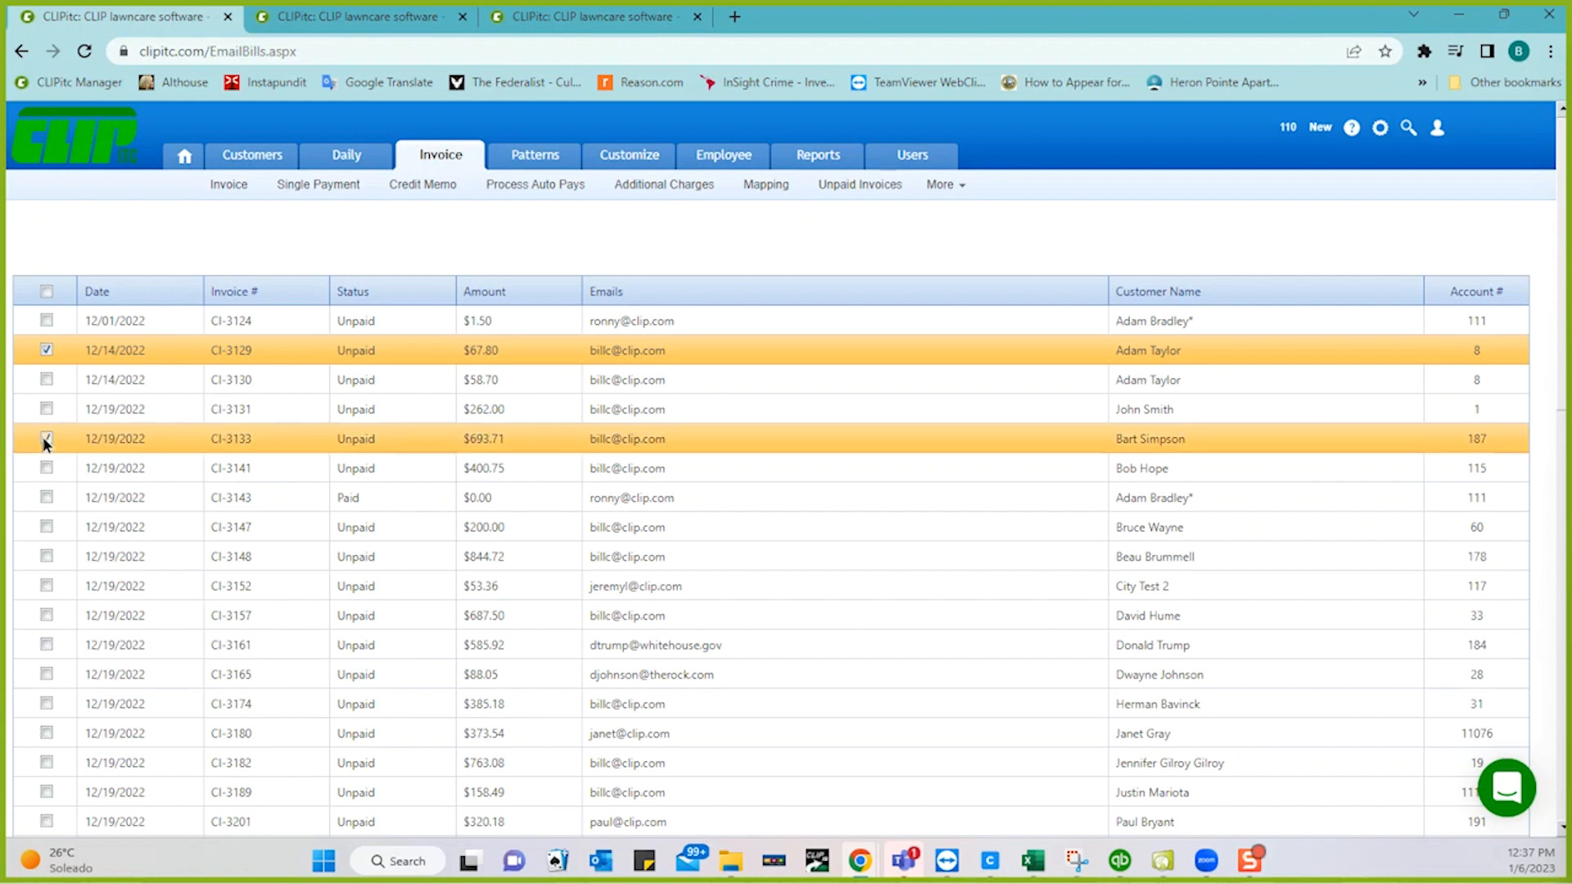
{"action": "left_click", "coordinate": [45, 469]}
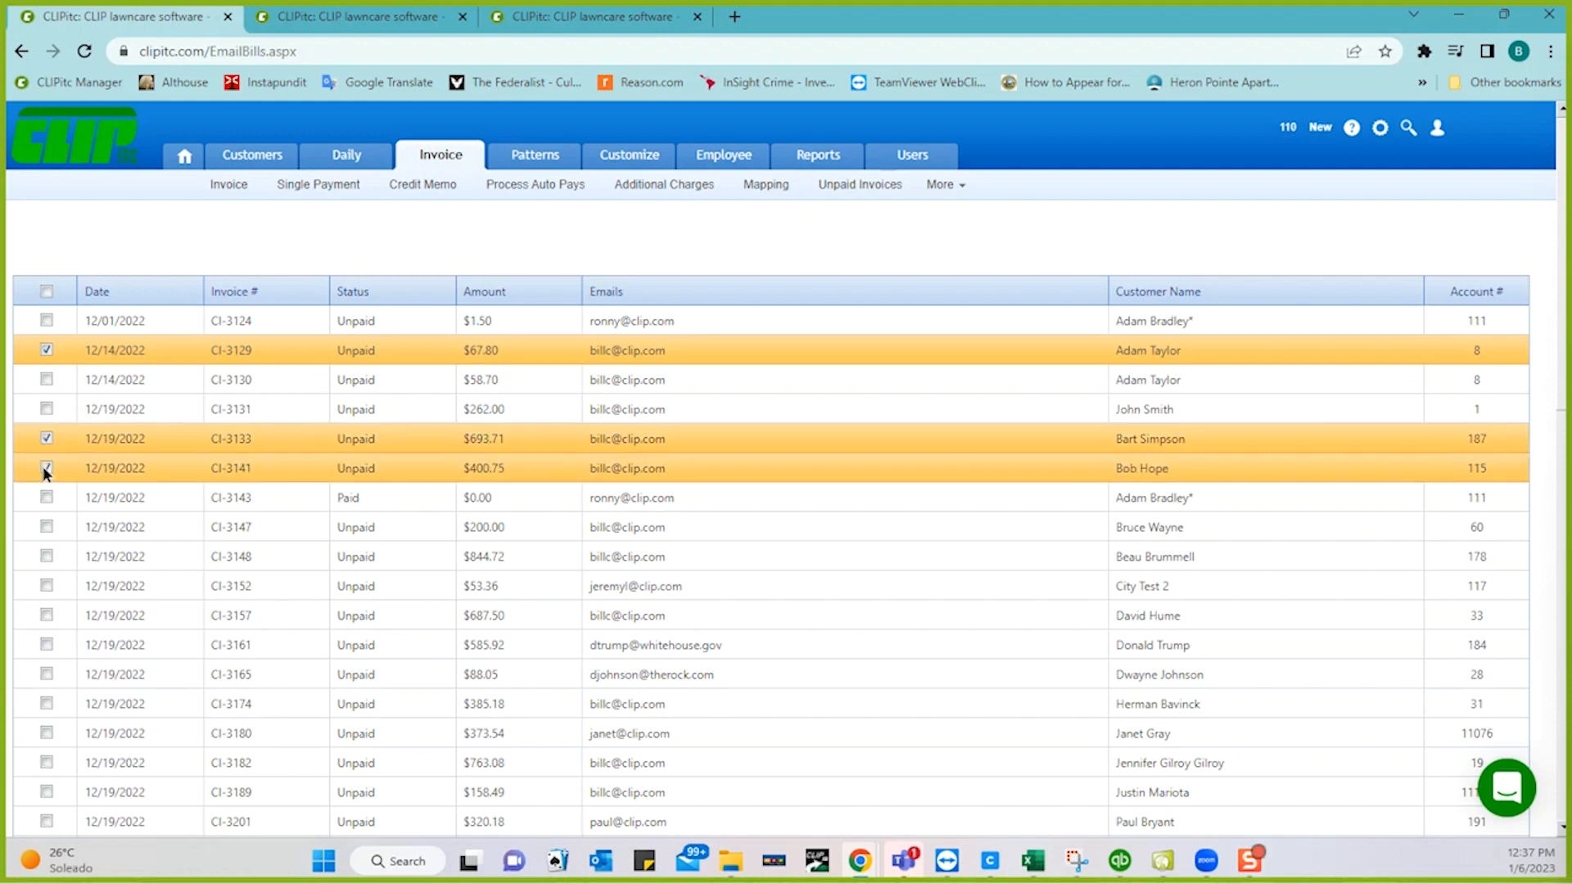
{"action": "scroll", "coordinate": [353, 542], "scroll_direction": "down", "scroll_amount": 10}
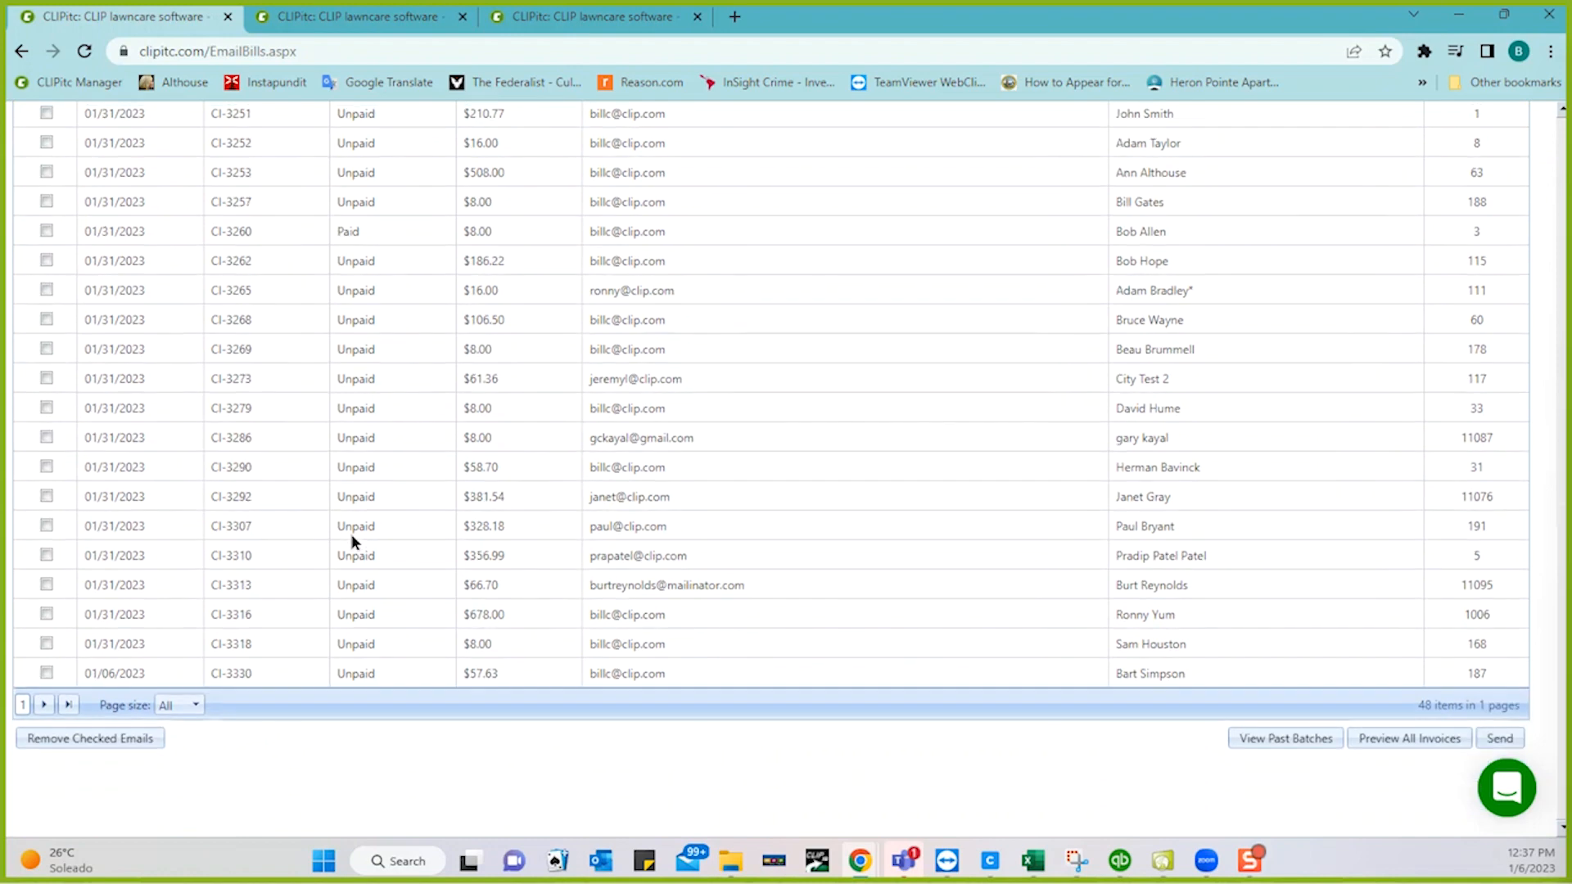
{"action": "left_click", "coordinate": [1498, 739]}
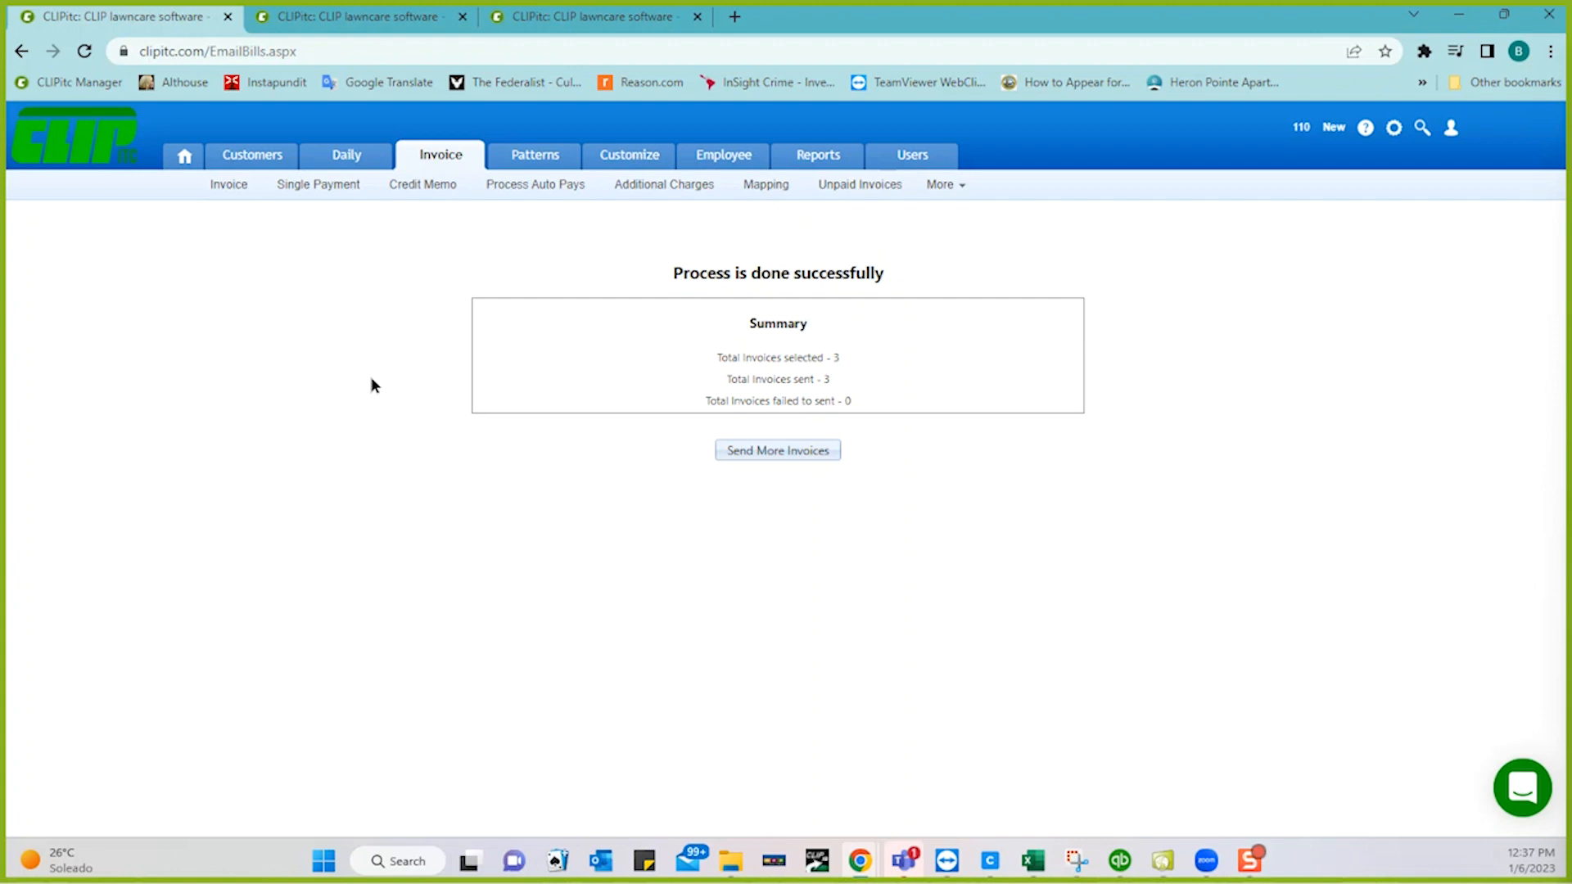
- Return to the invoice generation page and bring the $400.75 invoice #CI-3141 email into view
{"action": "left_click", "coordinate": [229, 190]}
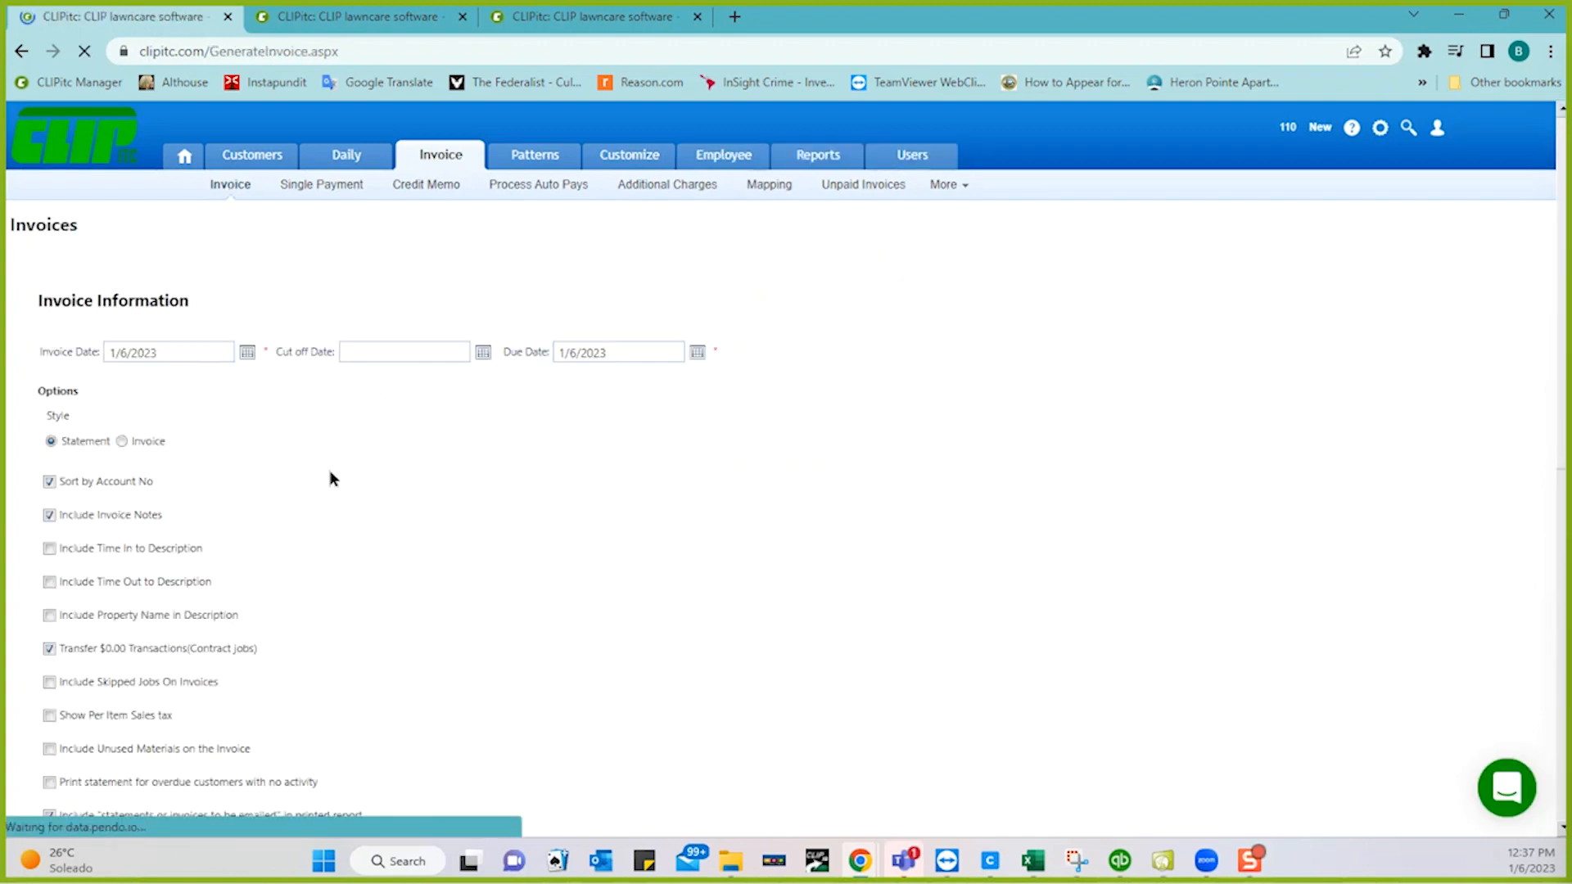
{"action": "scroll", "coordinate": [331, 477], "scroll_direction": "down", "scroll_amount": 4}
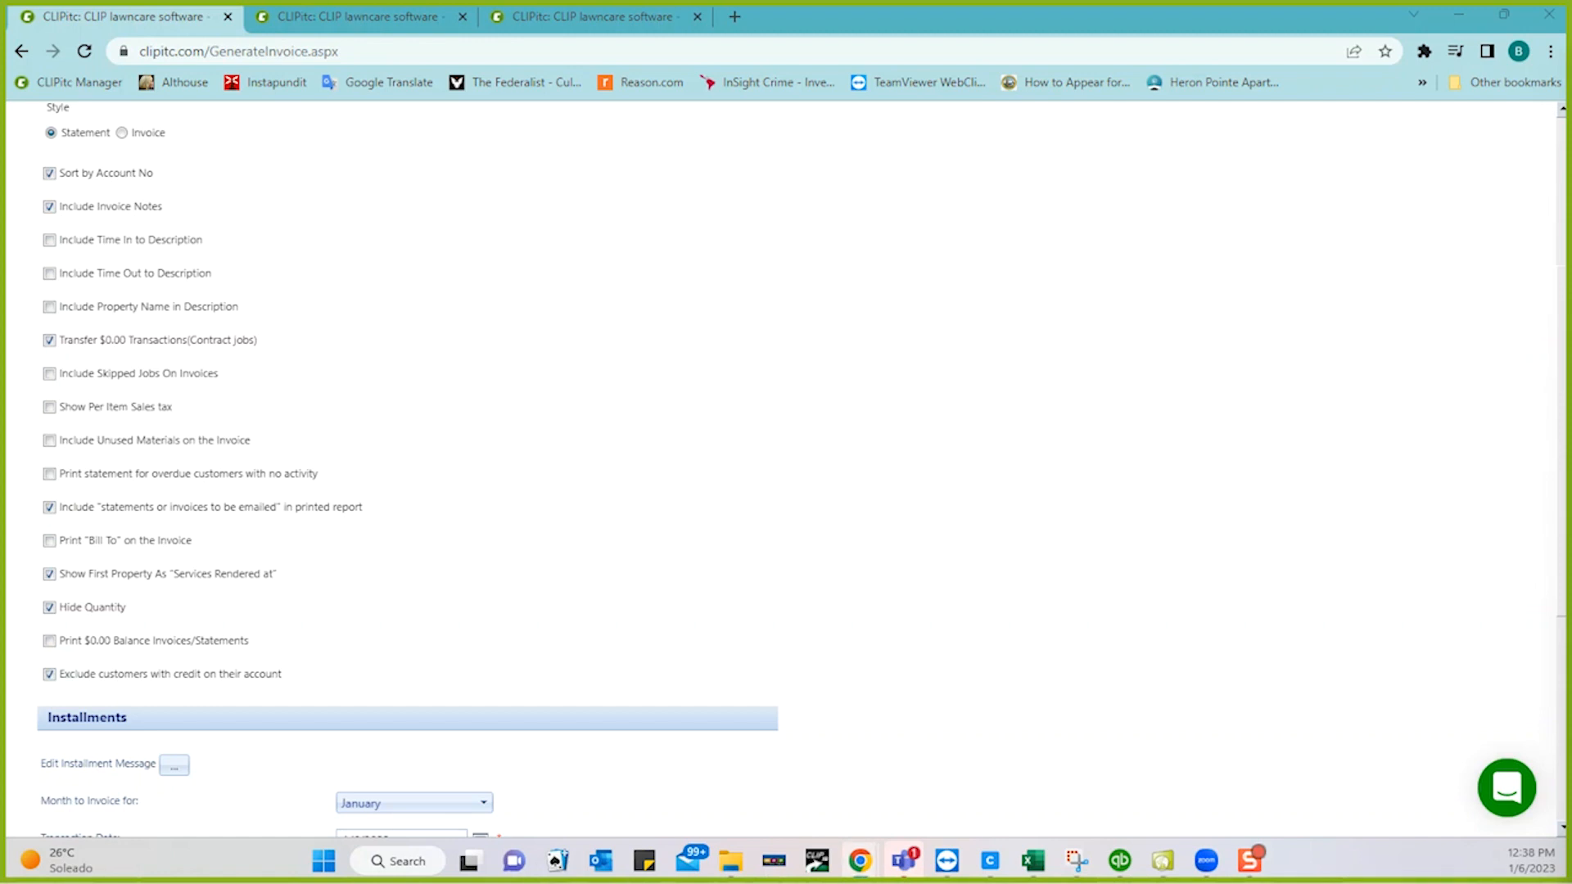
{"action": "left_click_drag", "start_coordinate": [1571, 33], "coordinate": [1000, 47]}
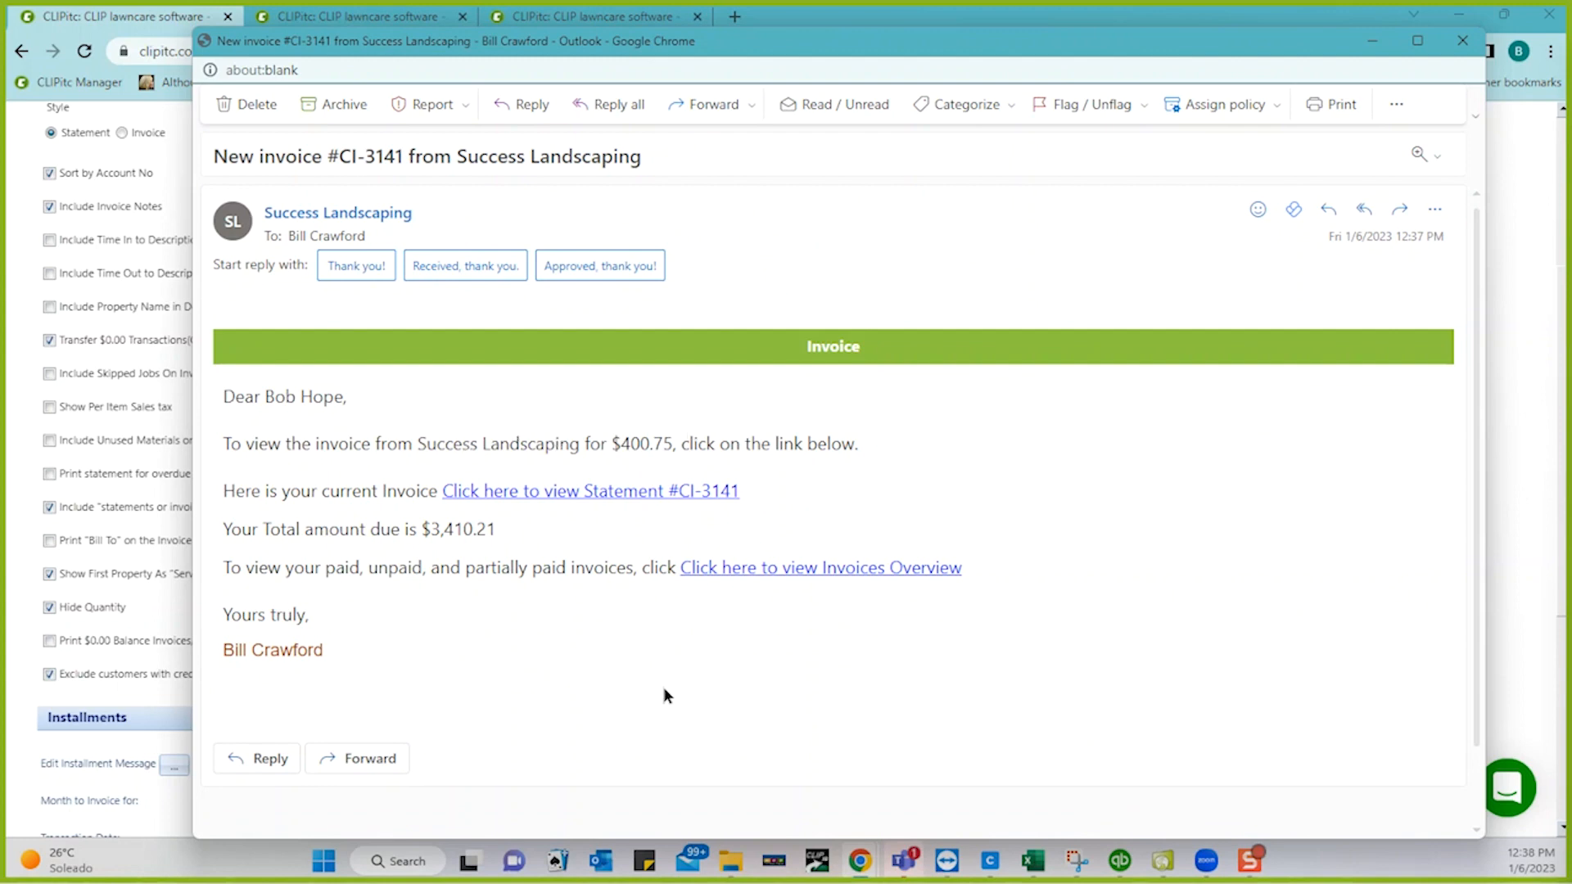
- Open Statement CI-3141 from the email link, maximize it and scroll through it
{"action": "left_click", "coordinate": [577, 495]}
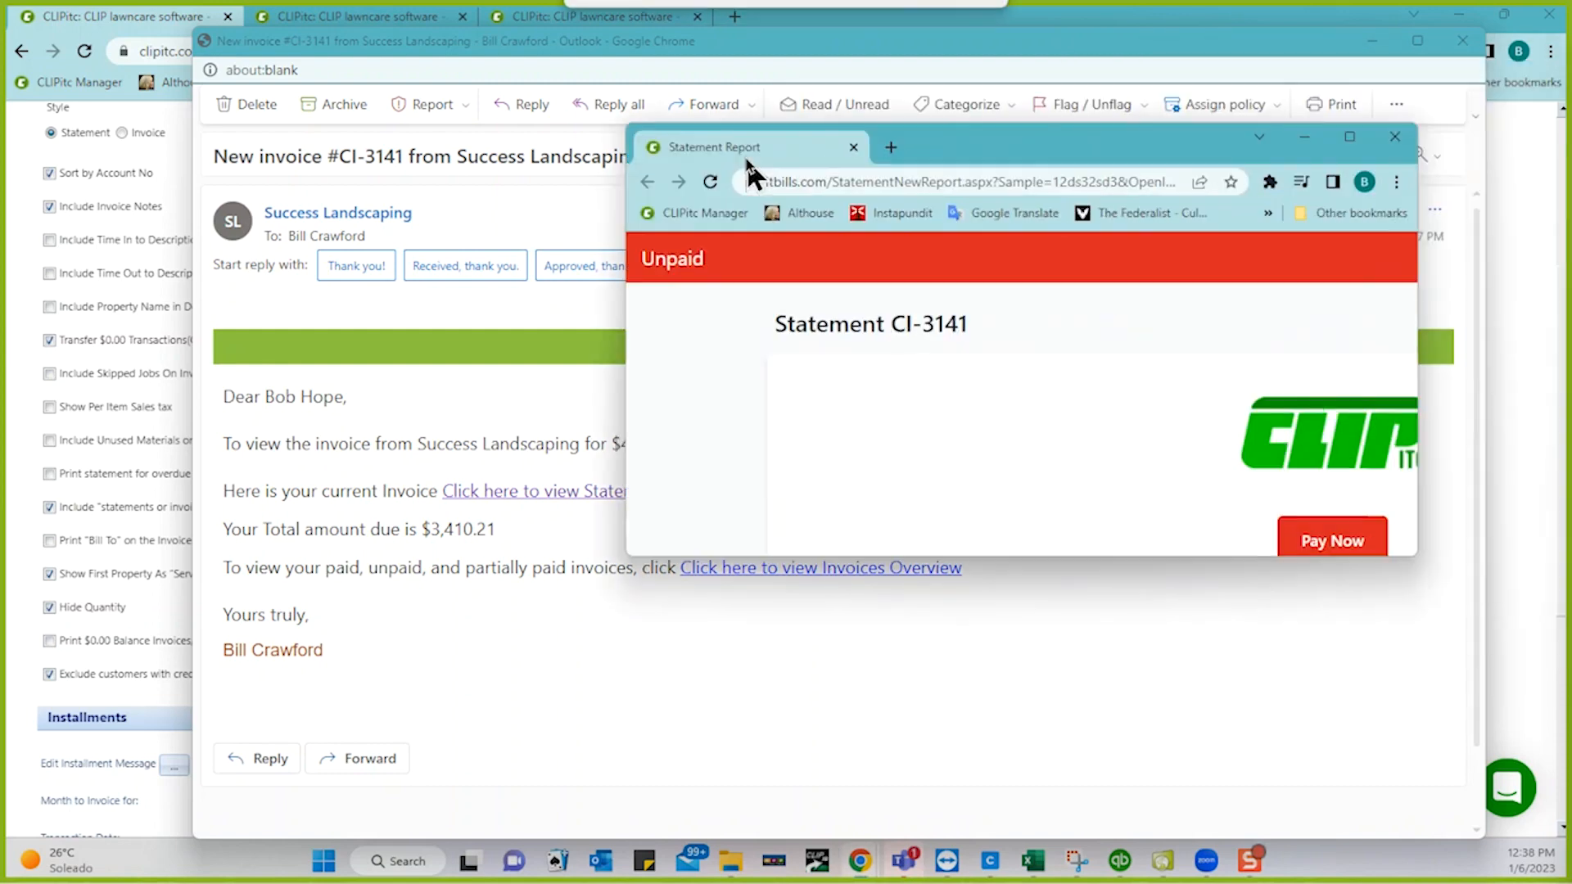
{"action": "left_click_drag", "start_coordinate": [744, 154], "coordinate": [401, 155]}
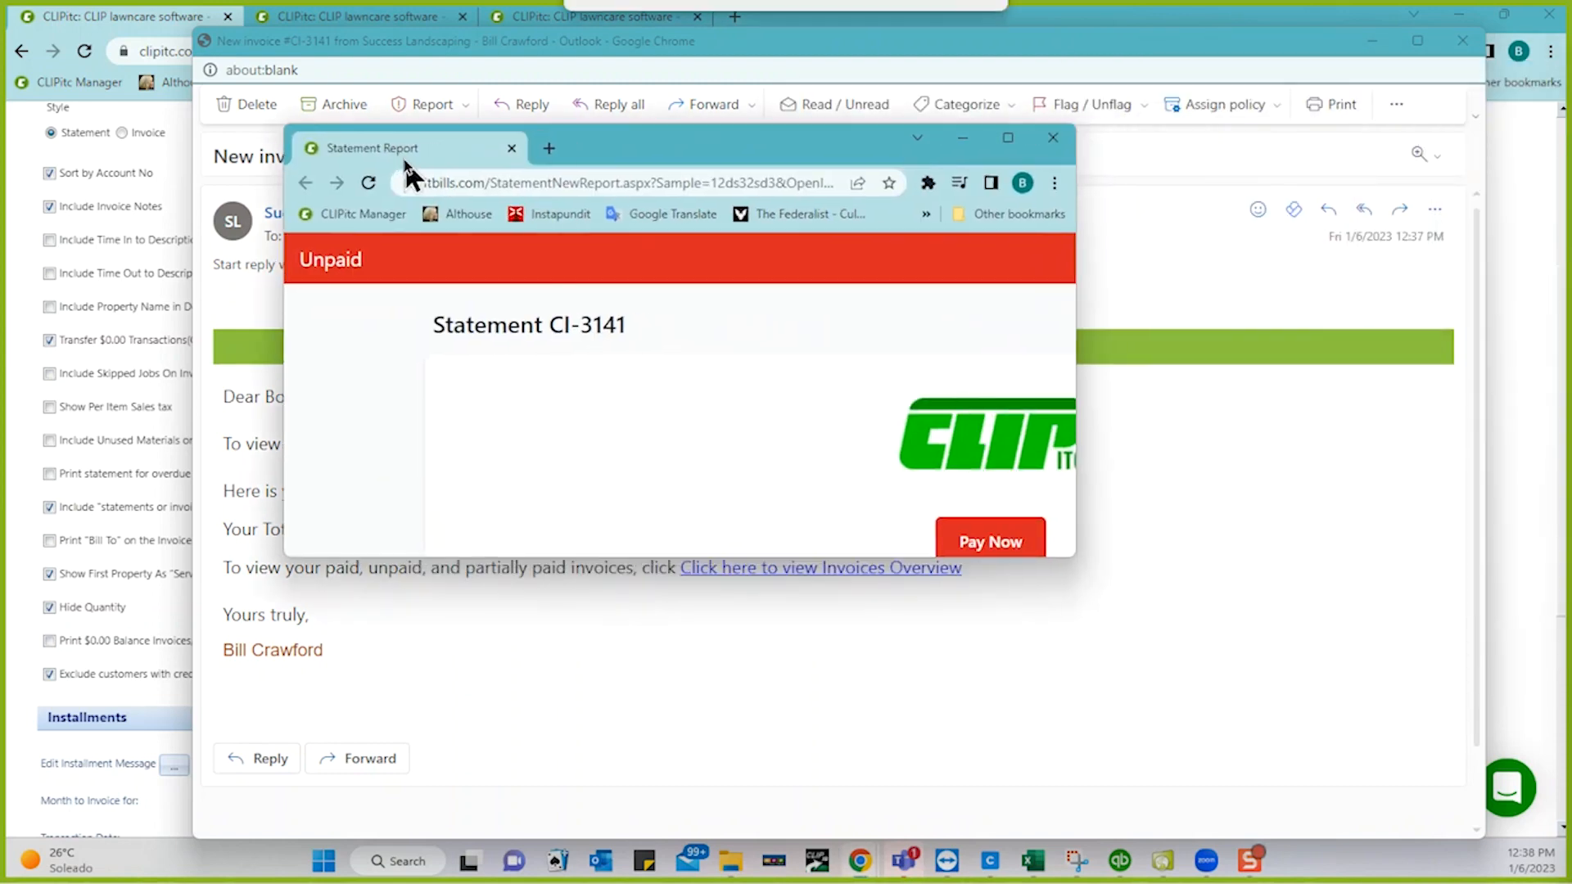
{"action": "left_click", "coordinate": [1008, 141]}
{"action": "scroll", "coordinate": [945, 450], "scroll_direction": "down", "scroll_amount": 8}
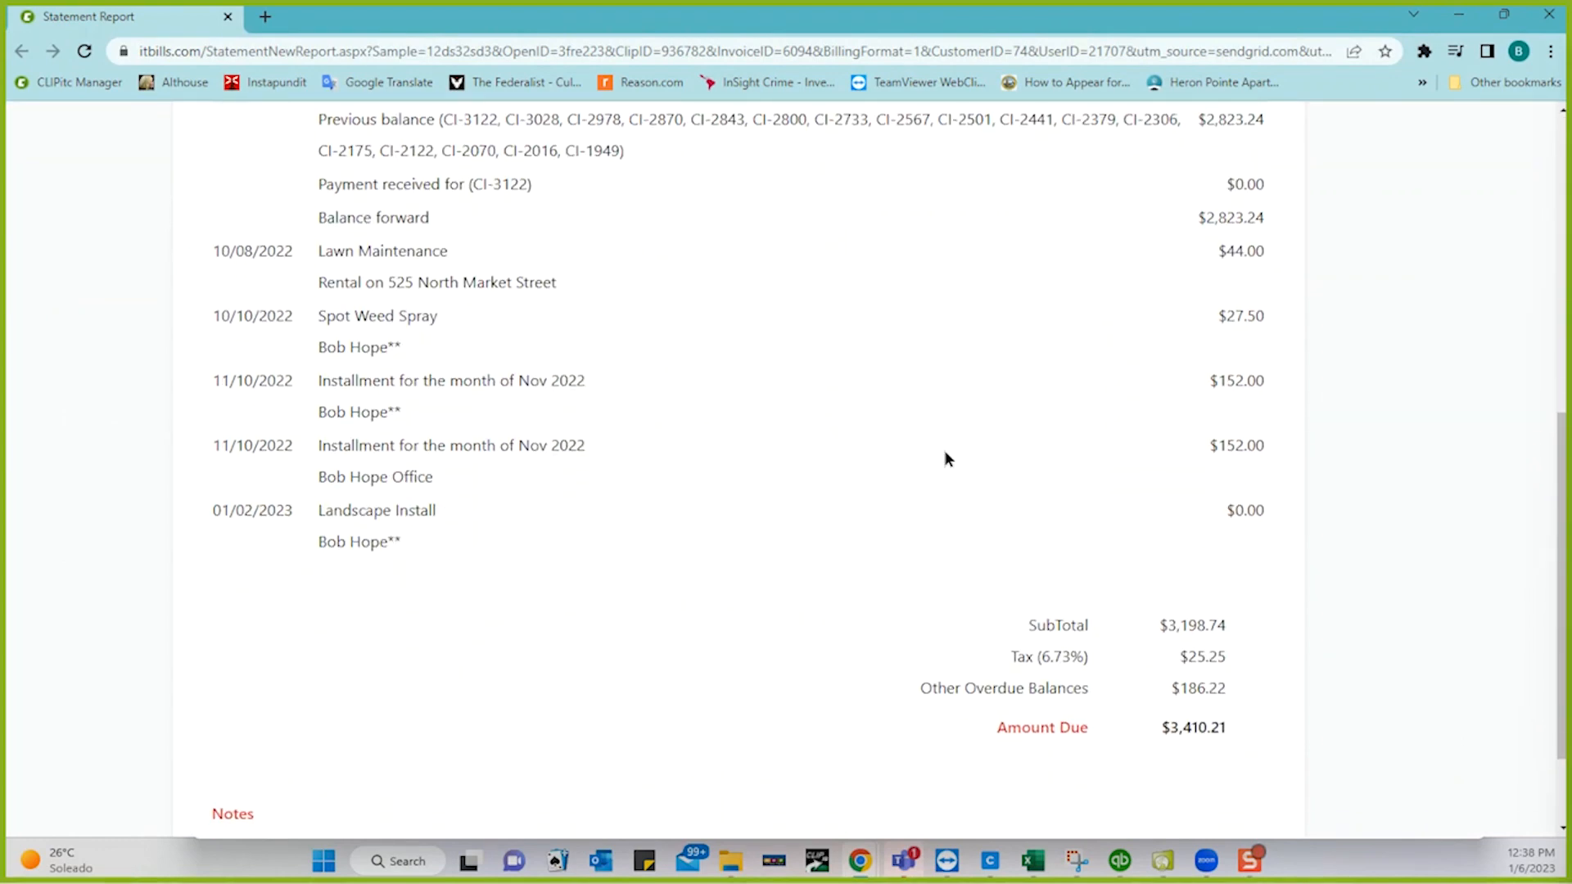
{"action": "scroll", "coordinate": [944, 450], "scroll_direction": "down", "scroll_amount": 2}
{"action": "scroll", "coordinate": [944, 451], "scroll_direction": "up", "scroll_amount": 4}
{"action": "scroll", "coordinate": [945, 450], "scroll_direction": "up", "scroll_amount": 5}
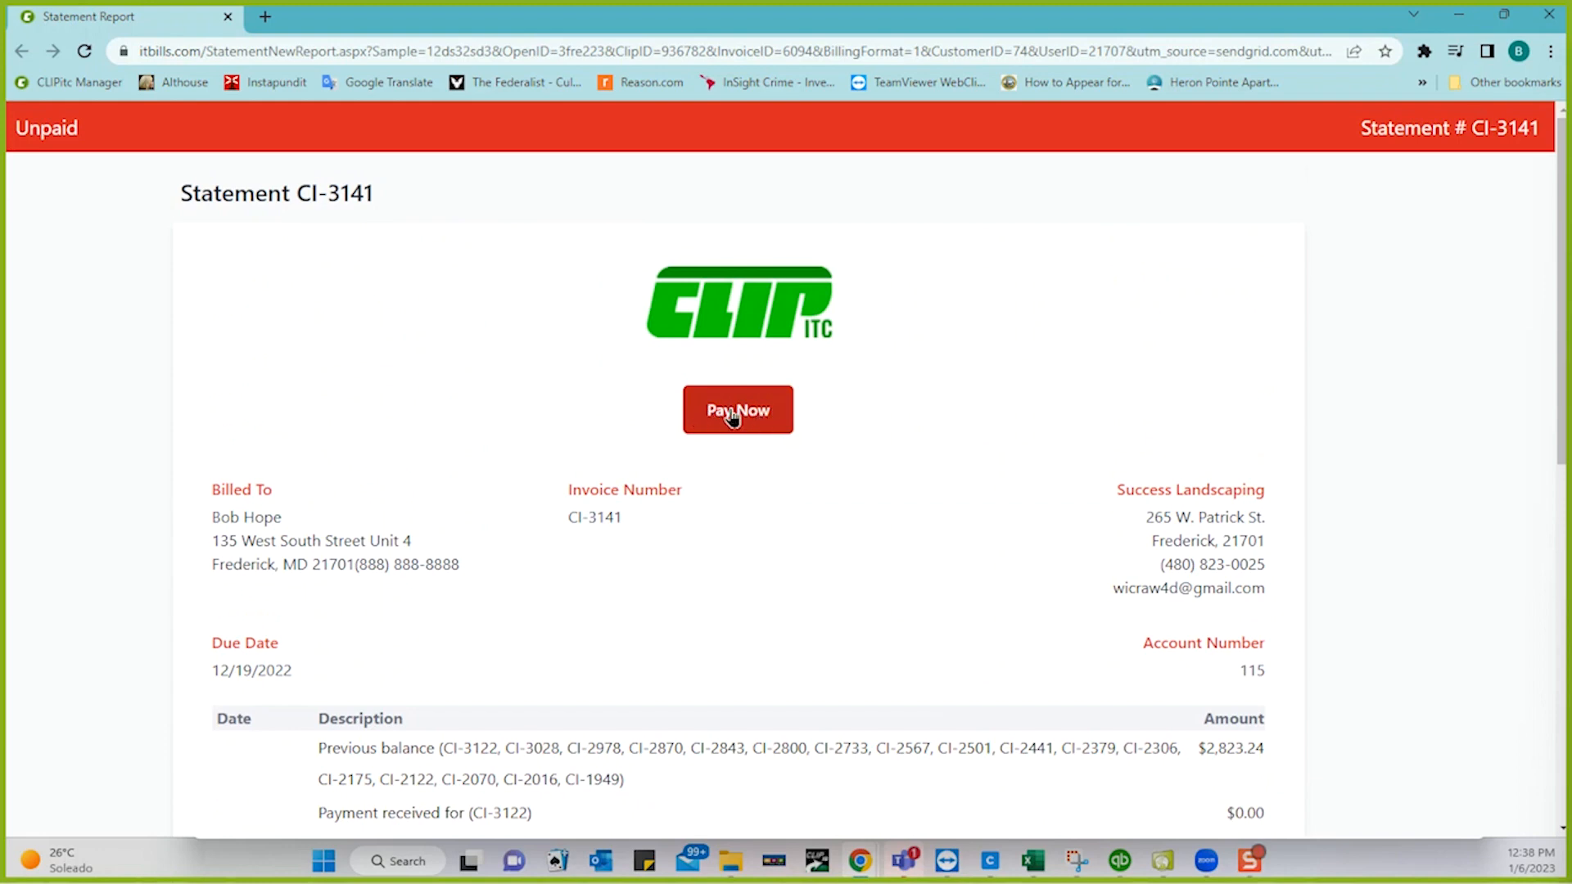
- Review the $3,410.21 payment page's Payment Type and Credit Card options, then close it unpaid
{"action": "left_click", "coordinate": [733, 417]}
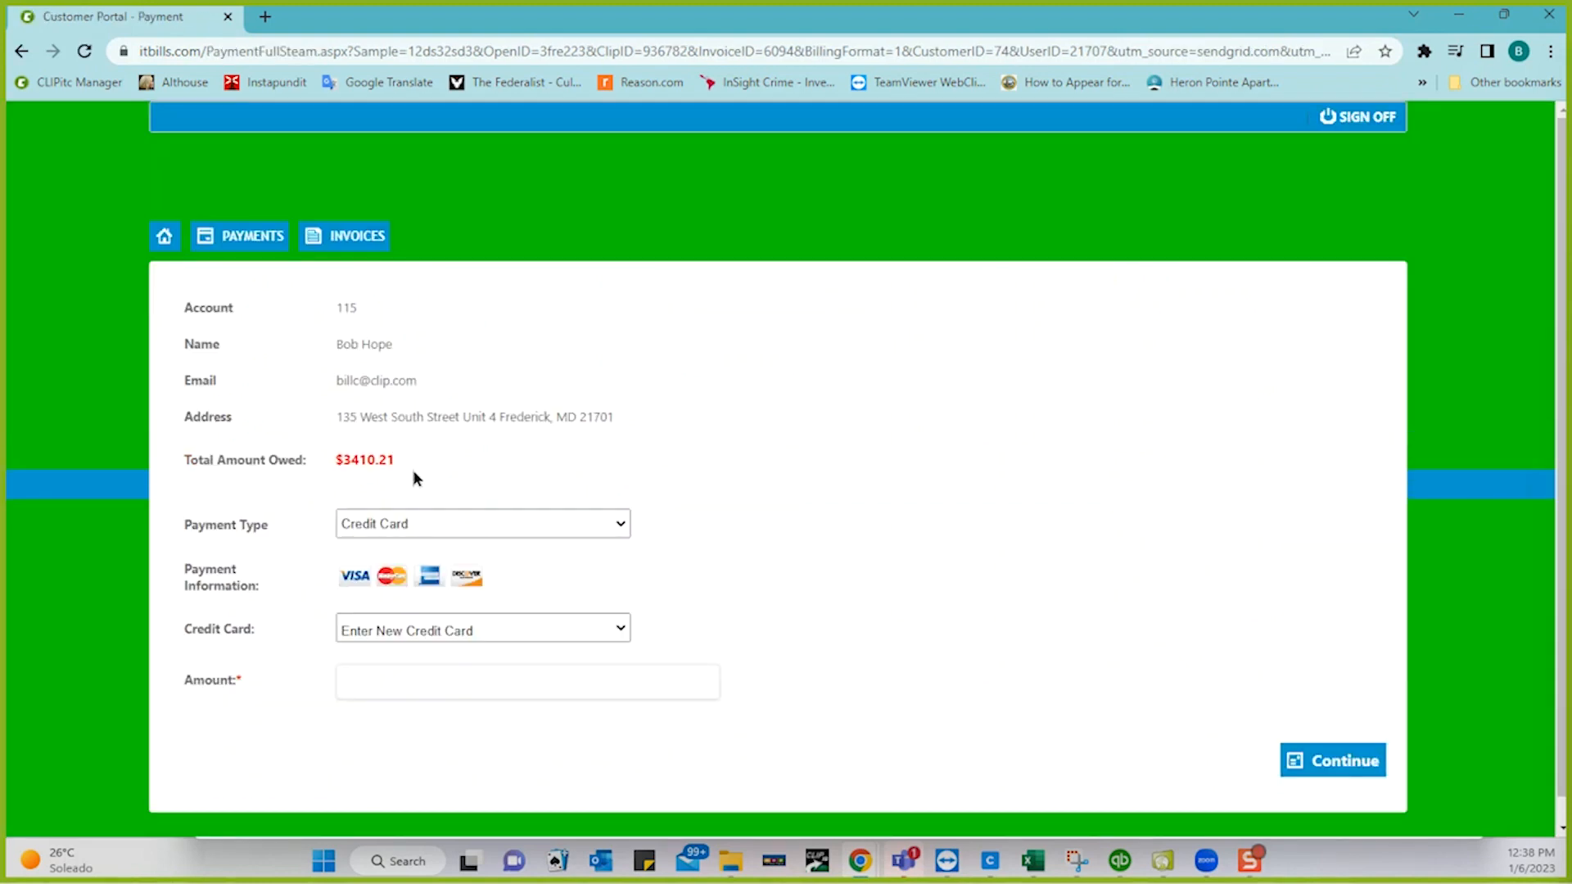
{"action": "left_click", "coordinate": [432, 521]}
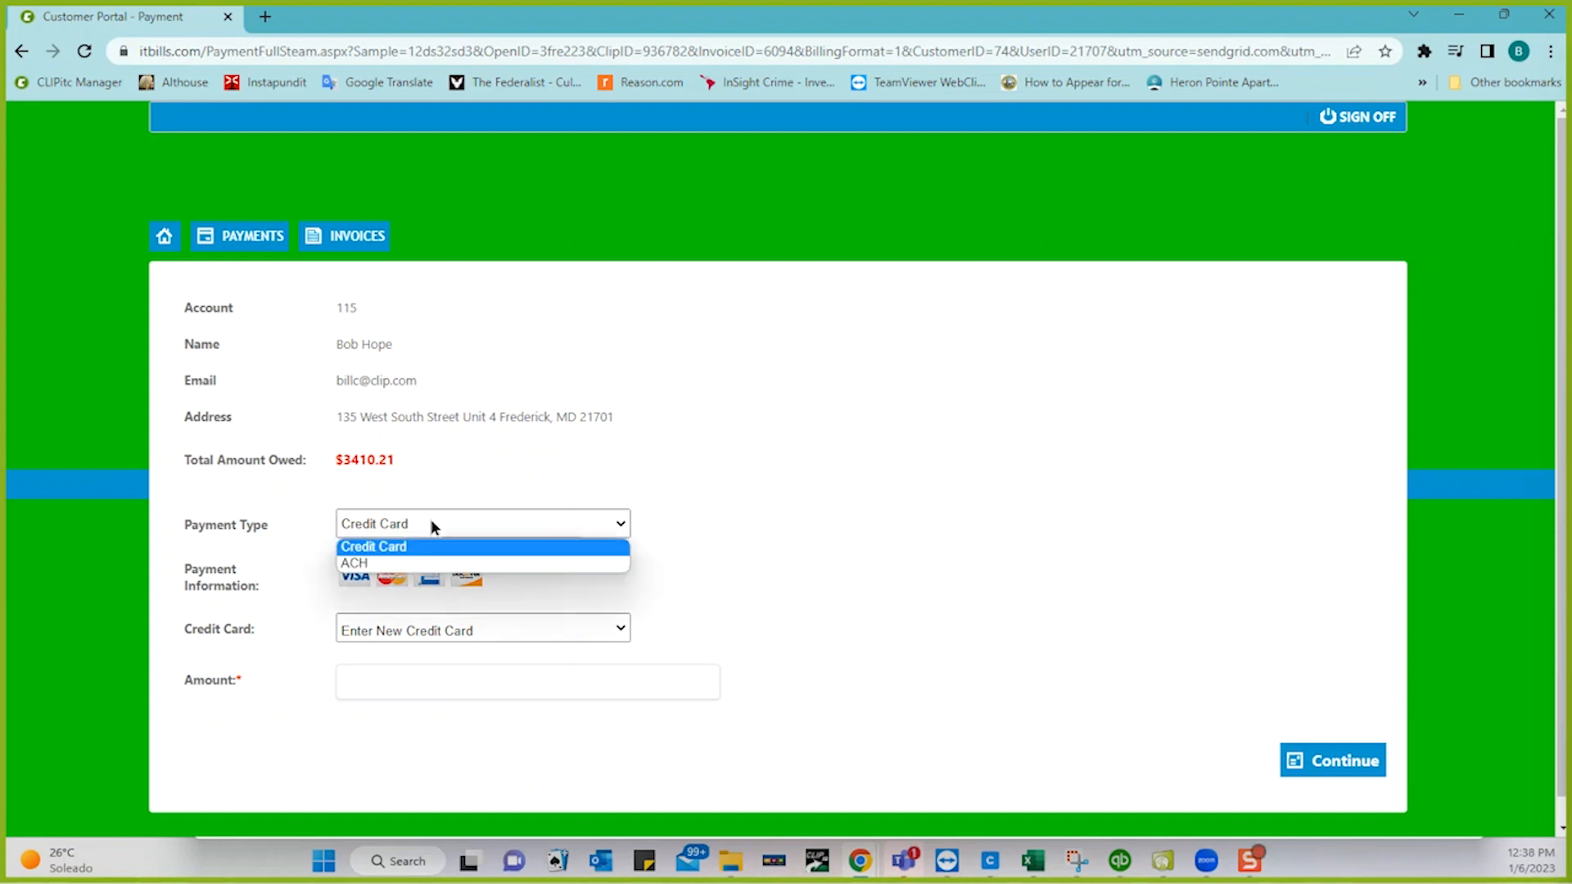
{"action": "left_click", "coordinate": [488, 482]}
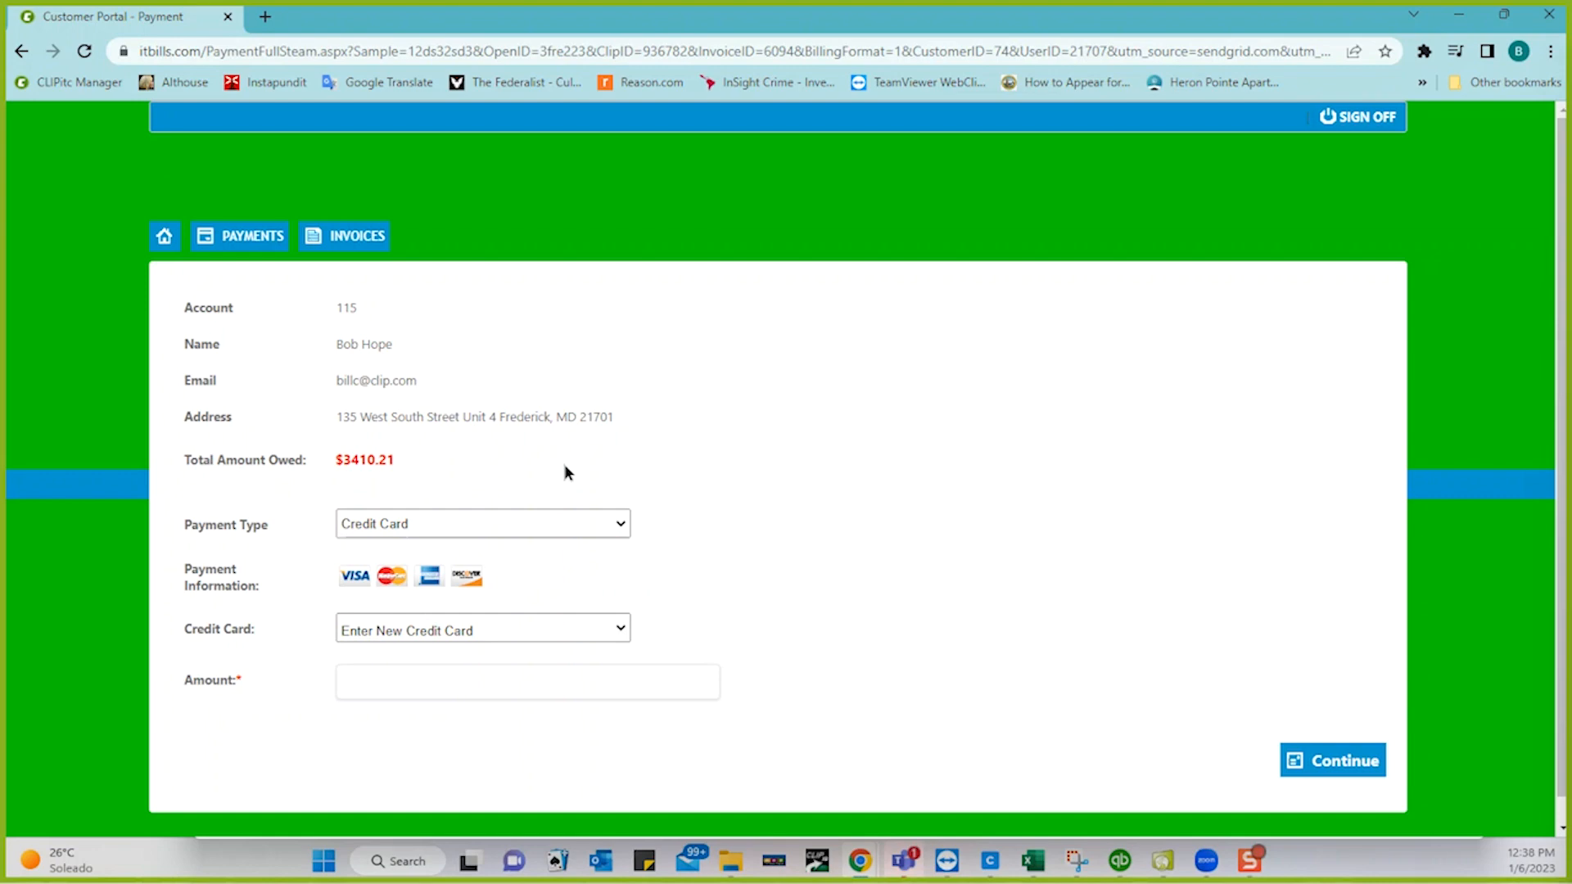
{"action": "left_click", "coordinate": [566, 631]}
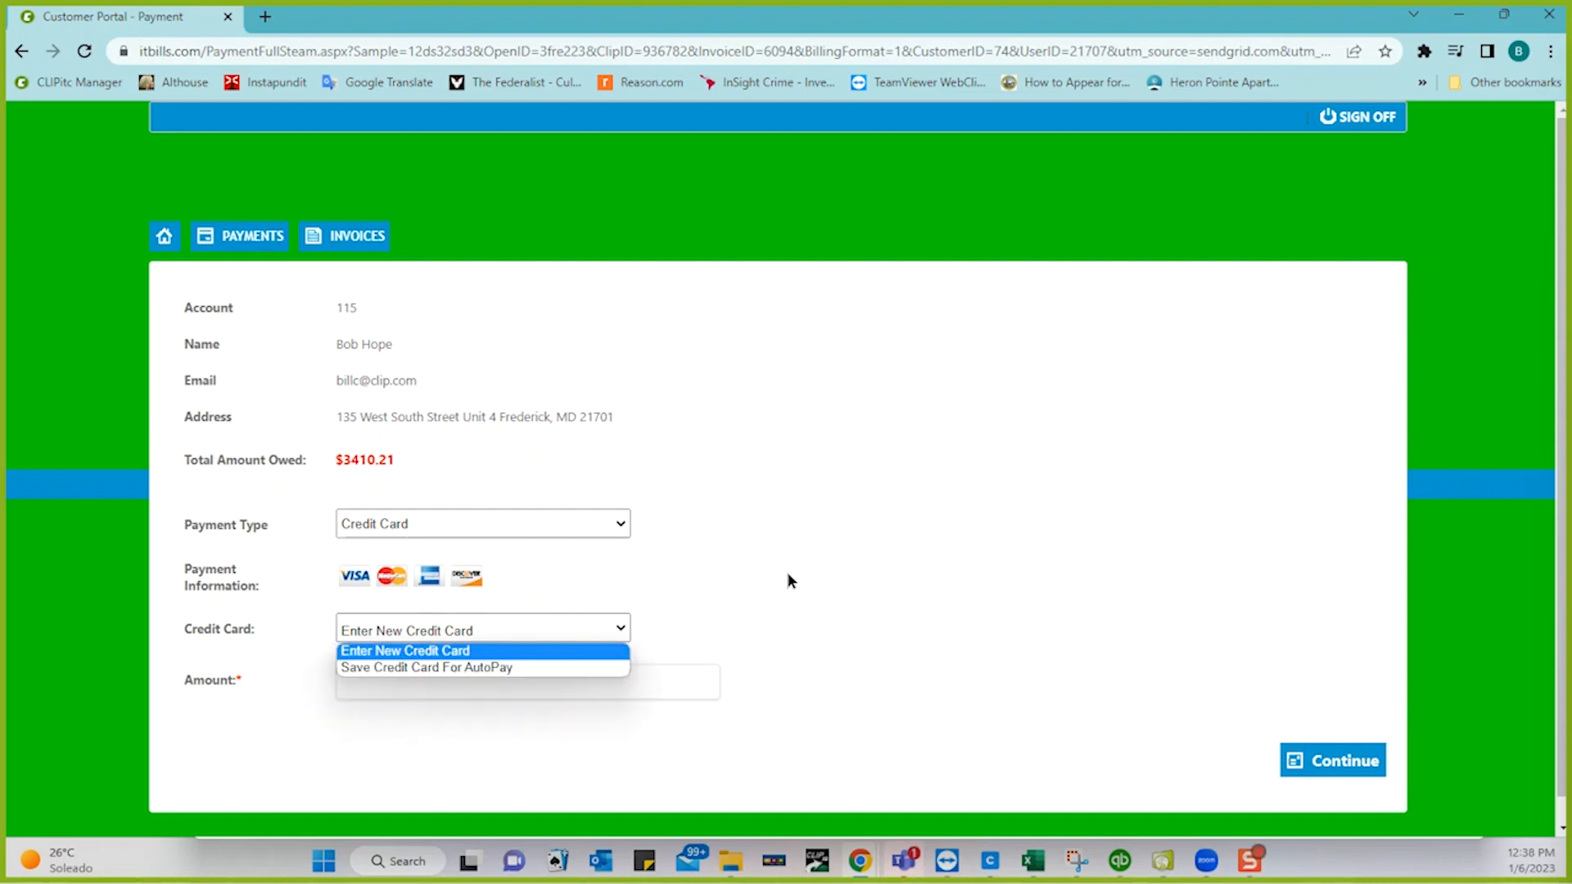
{"action": "left_click", "coordinate": [790, 581]}
{"action": "left_click", "coordinate": [571, 627]}
{"action": "left_click", "coordinate": [826, 607]}
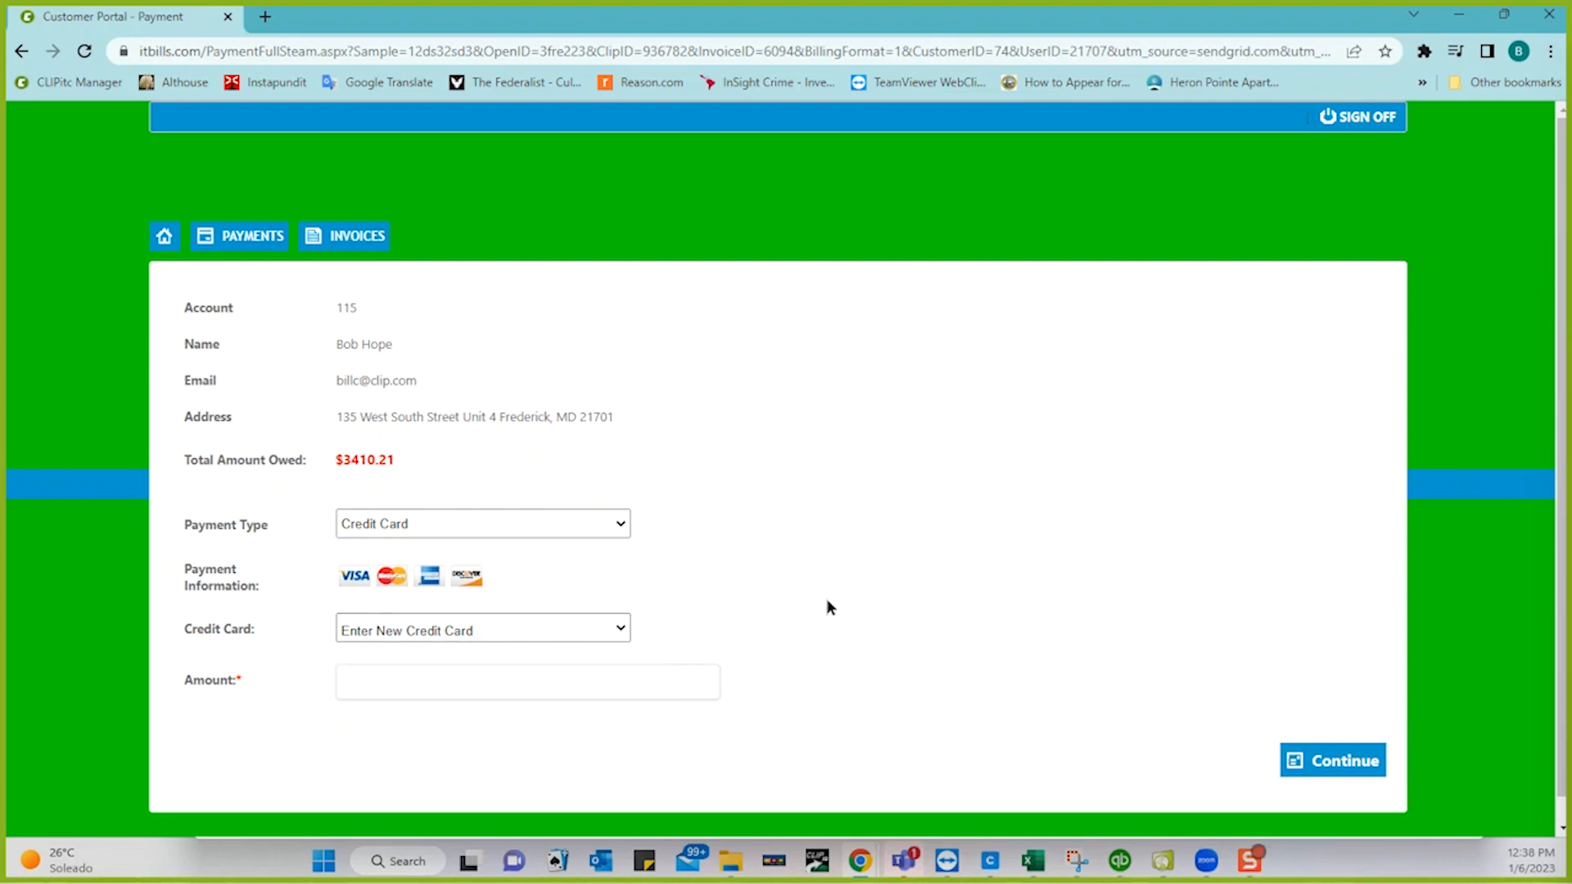
{"action": "left_click", "coordinate": [639, 682]}
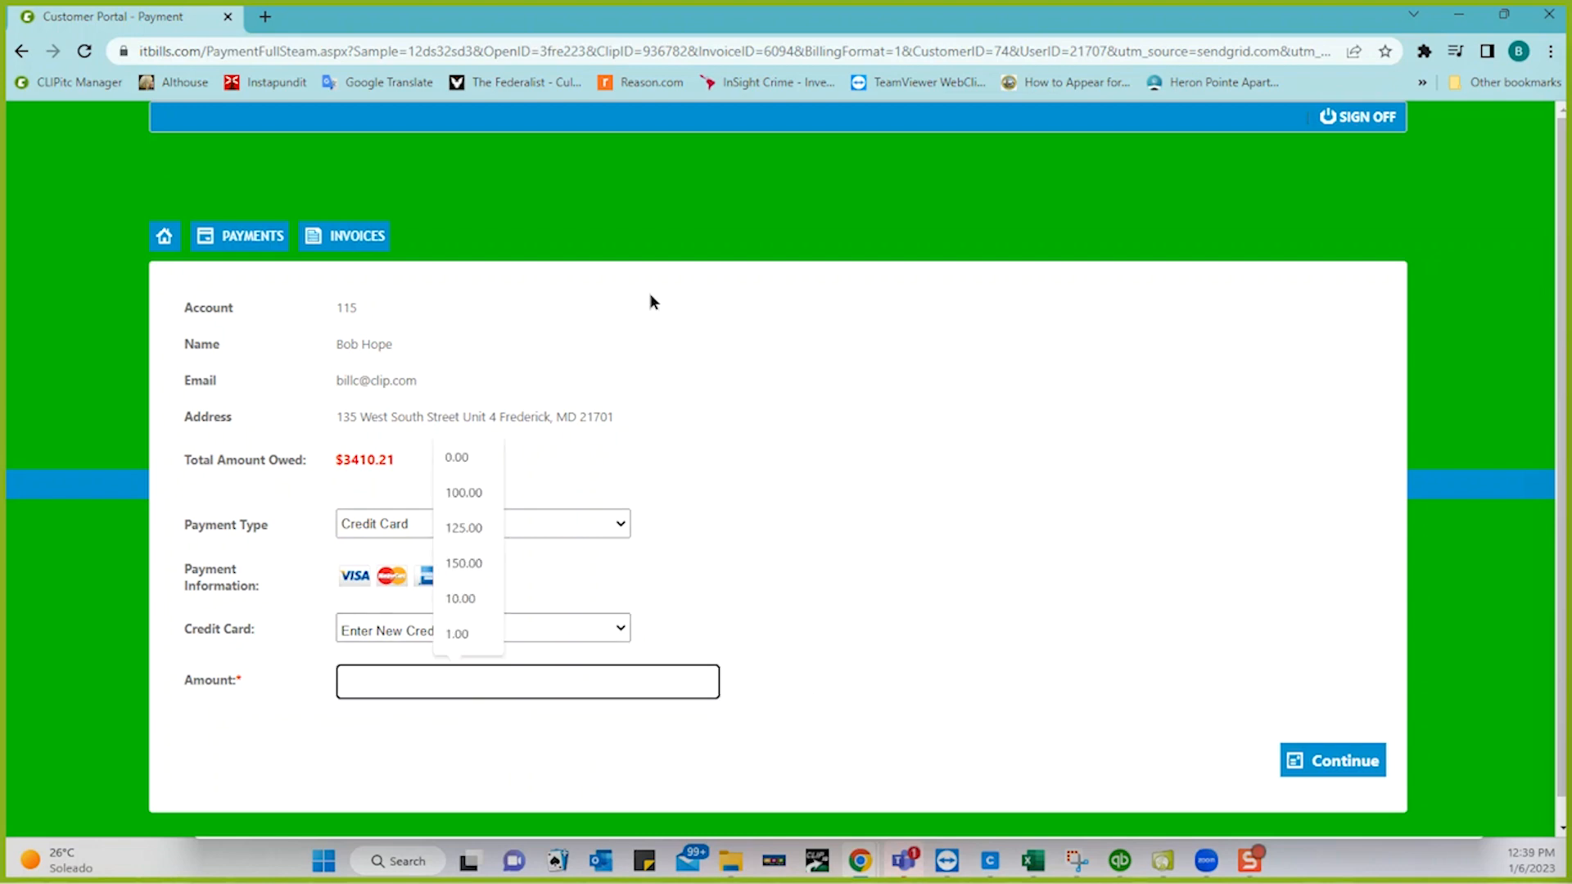
{"action": "left_click", "coordinate": [1547, 18]}
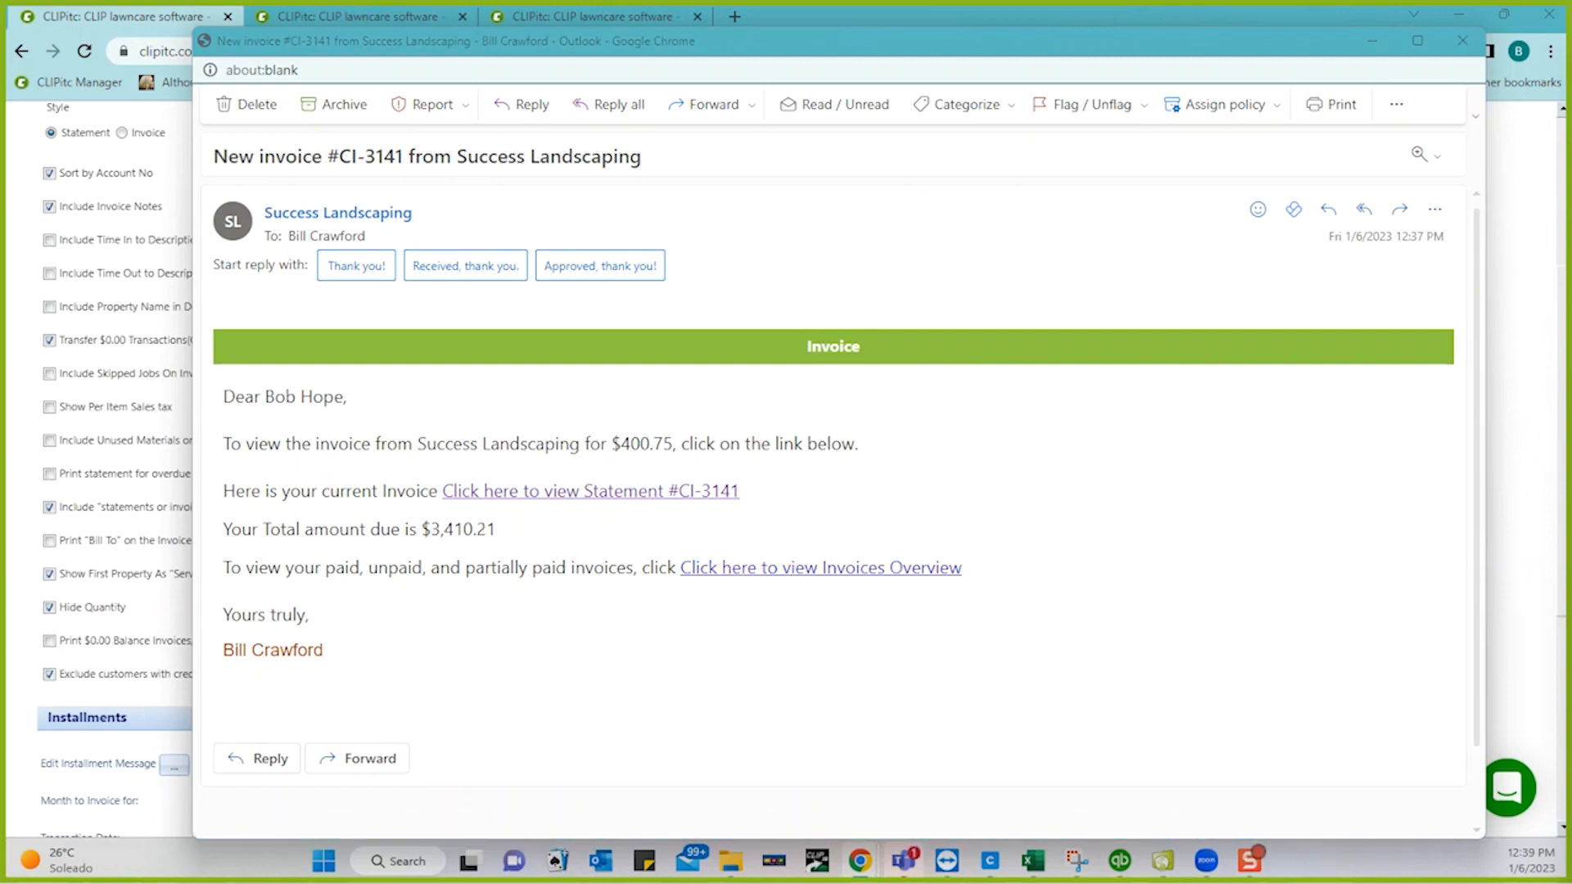
- Maximize the portal, view the CI-3262 bill, go back to the invoice list, and close the portal
{"action": "left_click_drag", "start_coordinate": [1571, 131], "coordinate": [391, 121]}
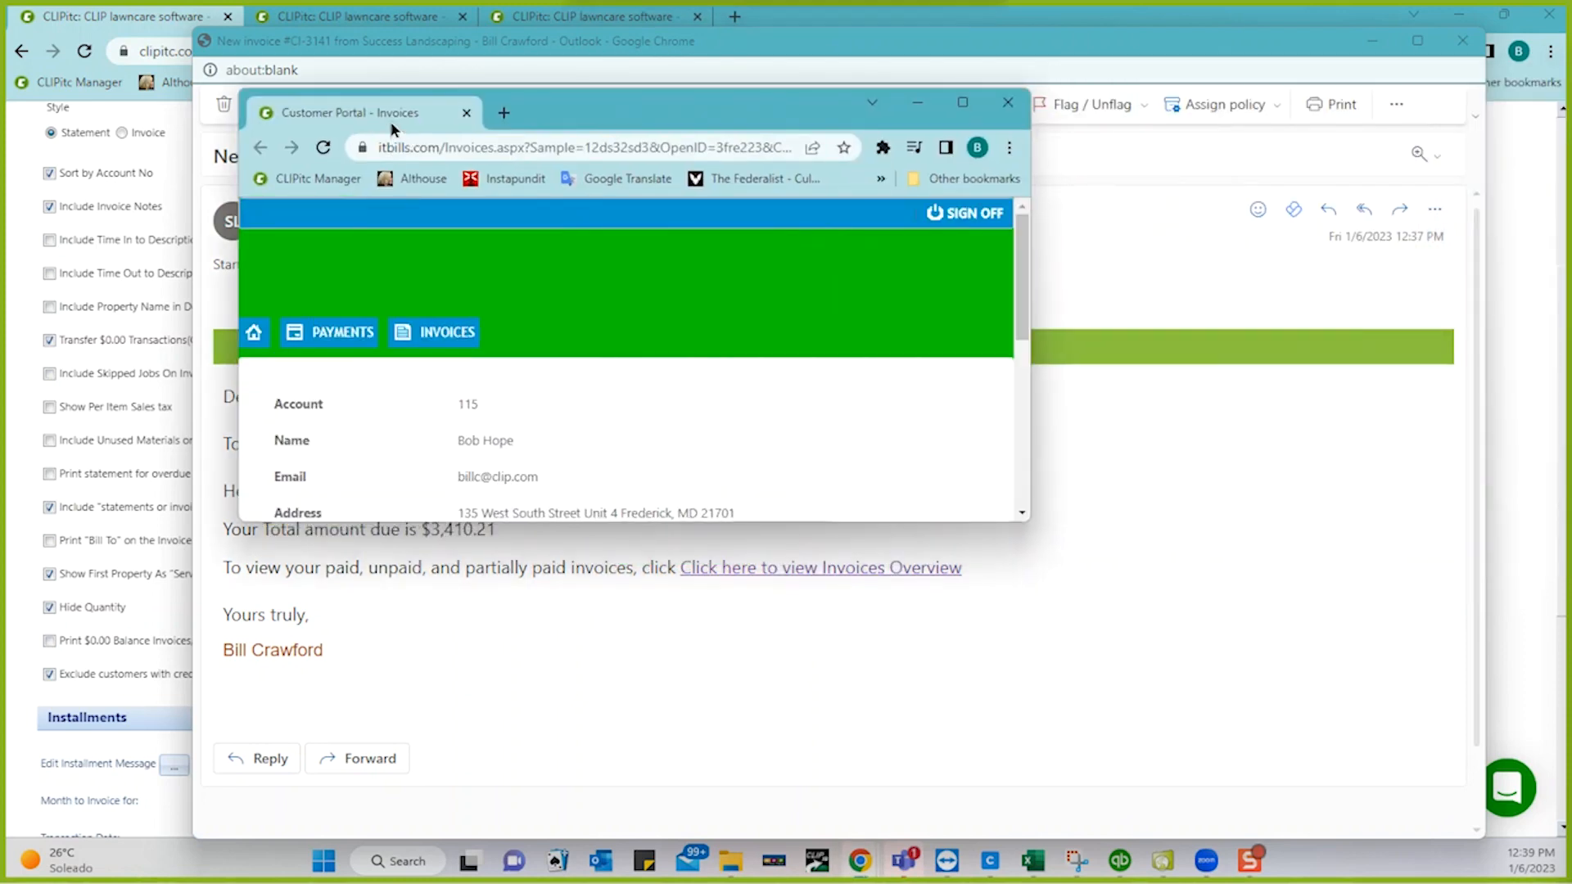
{"action": "left_click", "coordinate": [956, 104]}
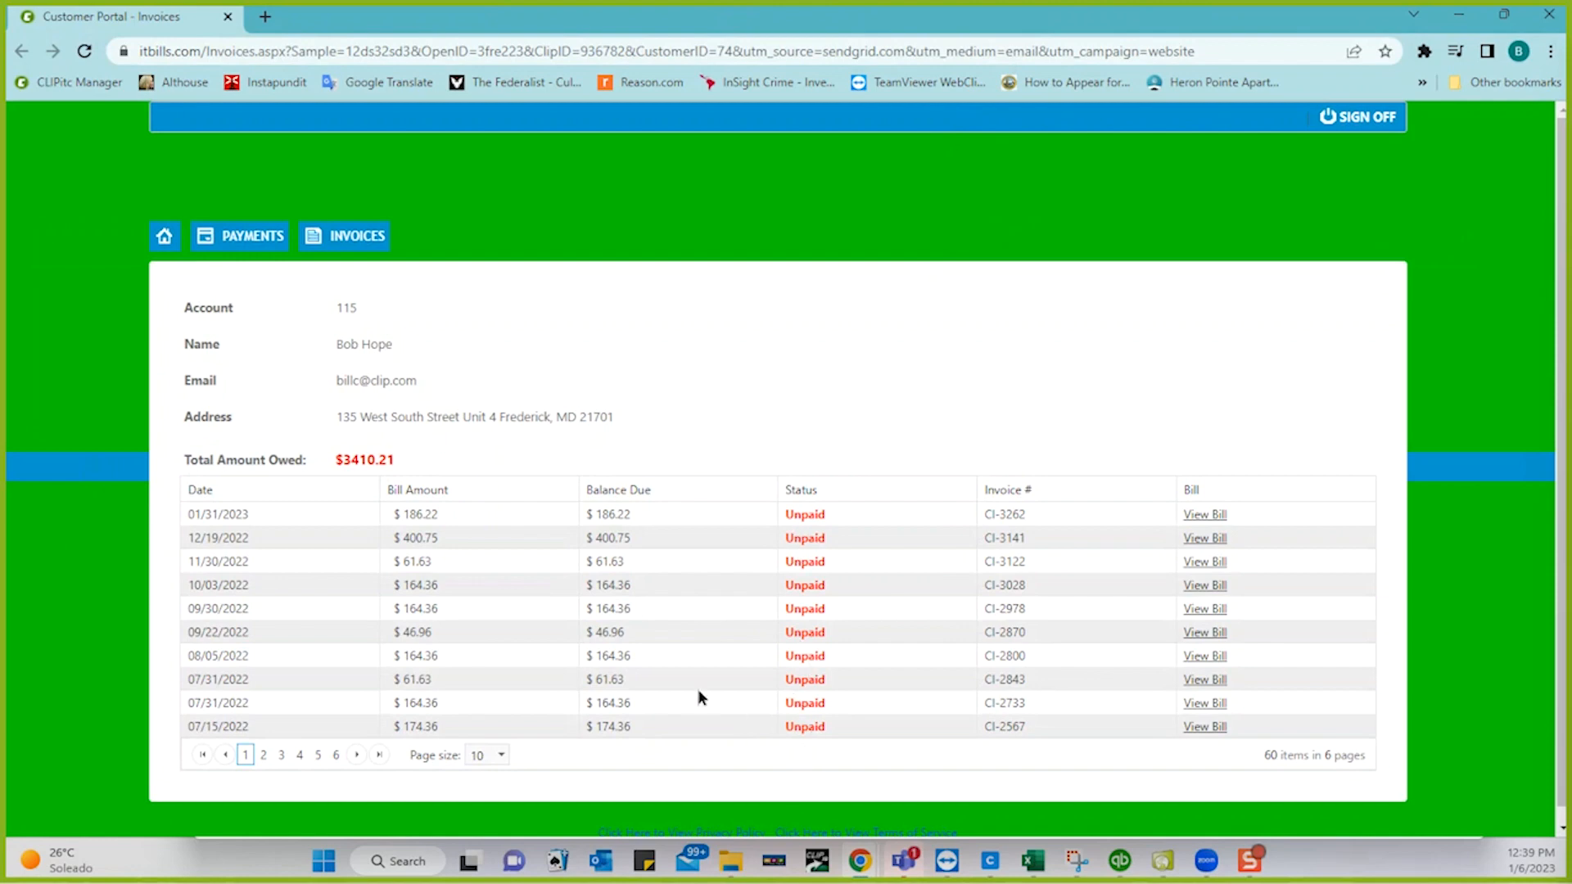
{"action": "left_click", "coordinate": [1207, 515]}
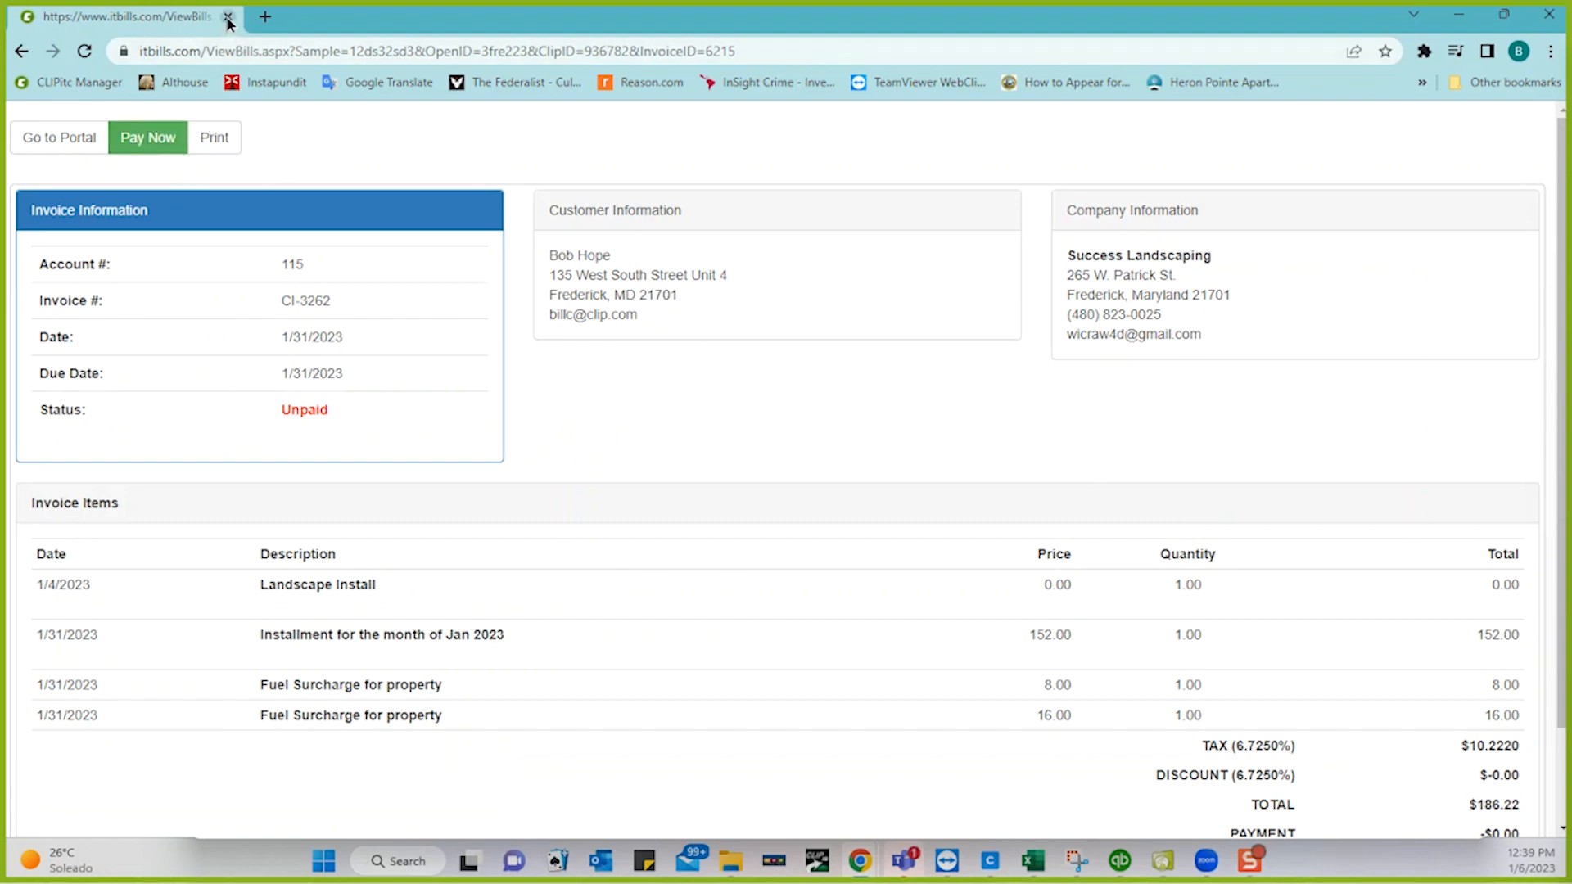
{"action": "left_click", "coordinate": [23, 53]}
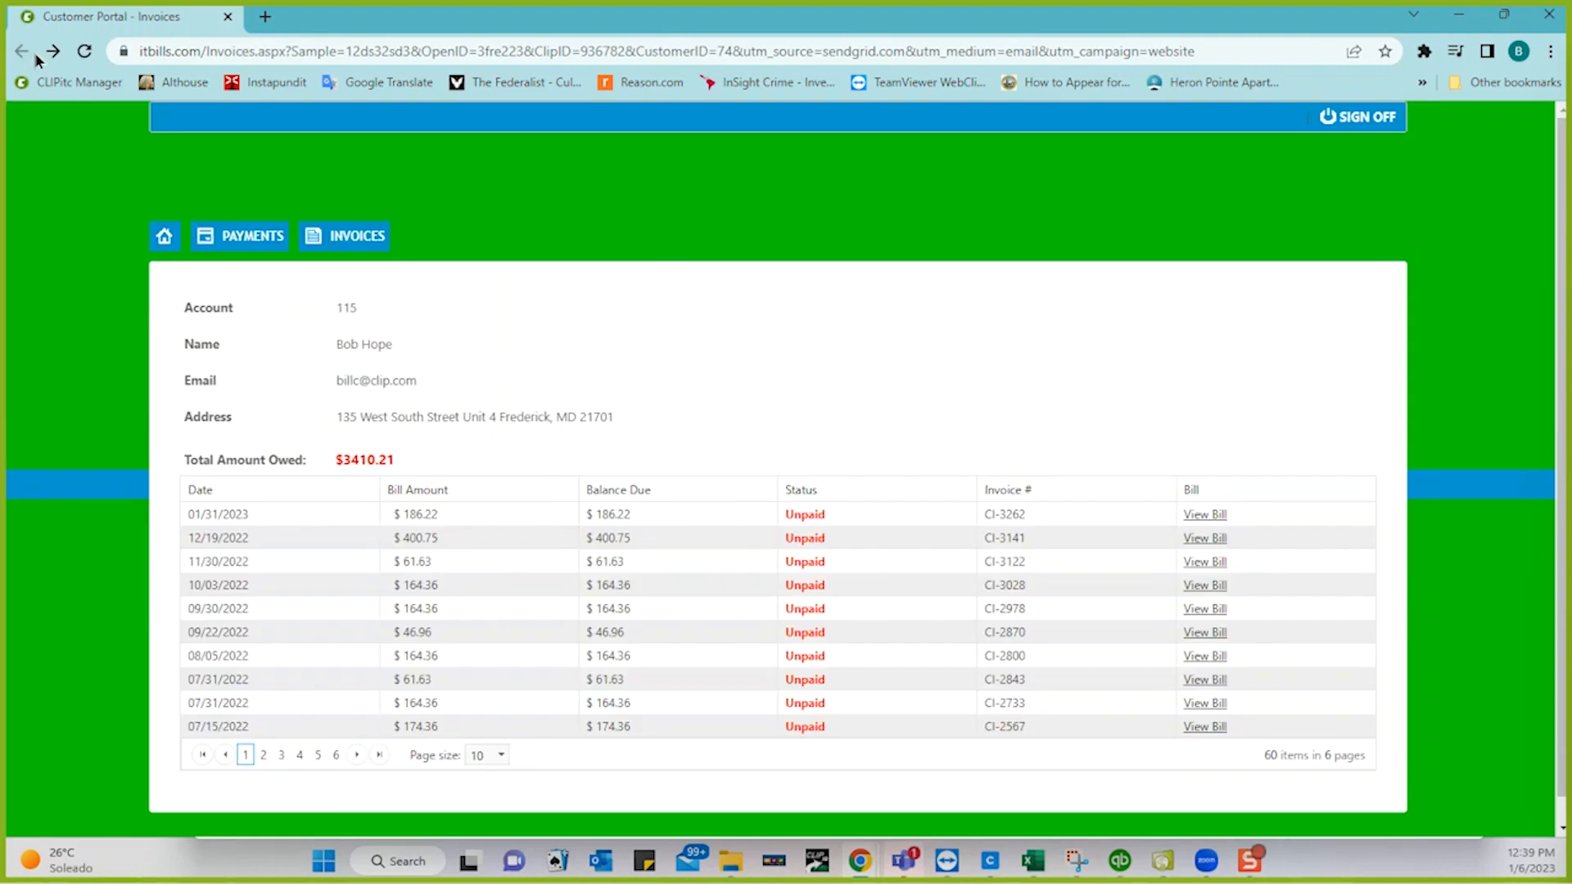
{"action": "left_click", "coordinate": [1549, 19]}
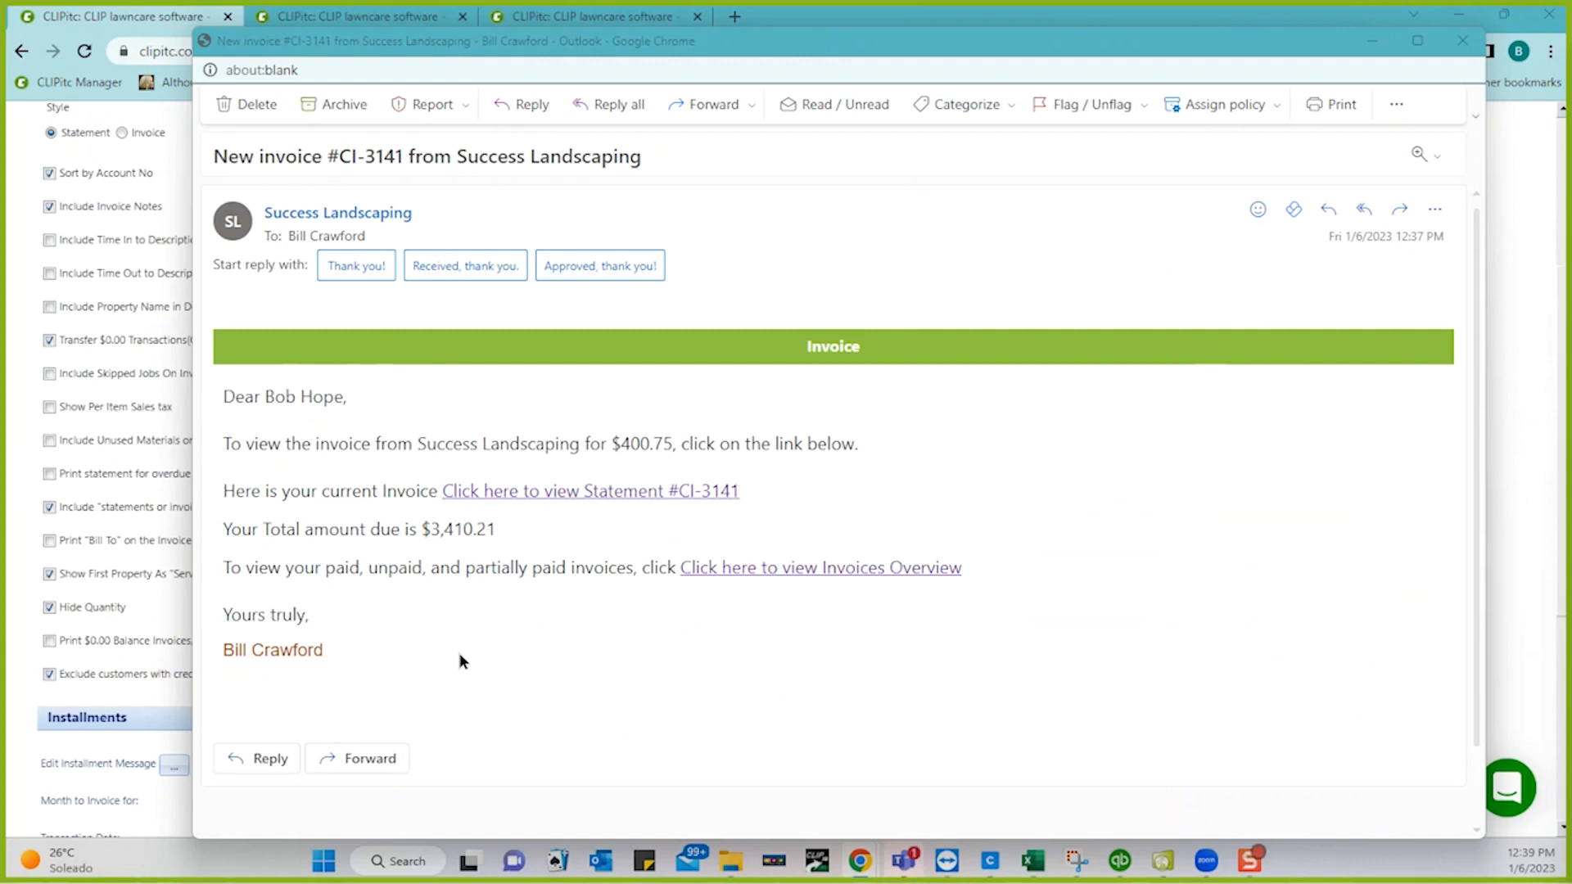
- Review the Invoice Emails template and its Tags list, then return to the Generate Invoice tab
{"action": "left_click", "coordinate": [90, 13]}
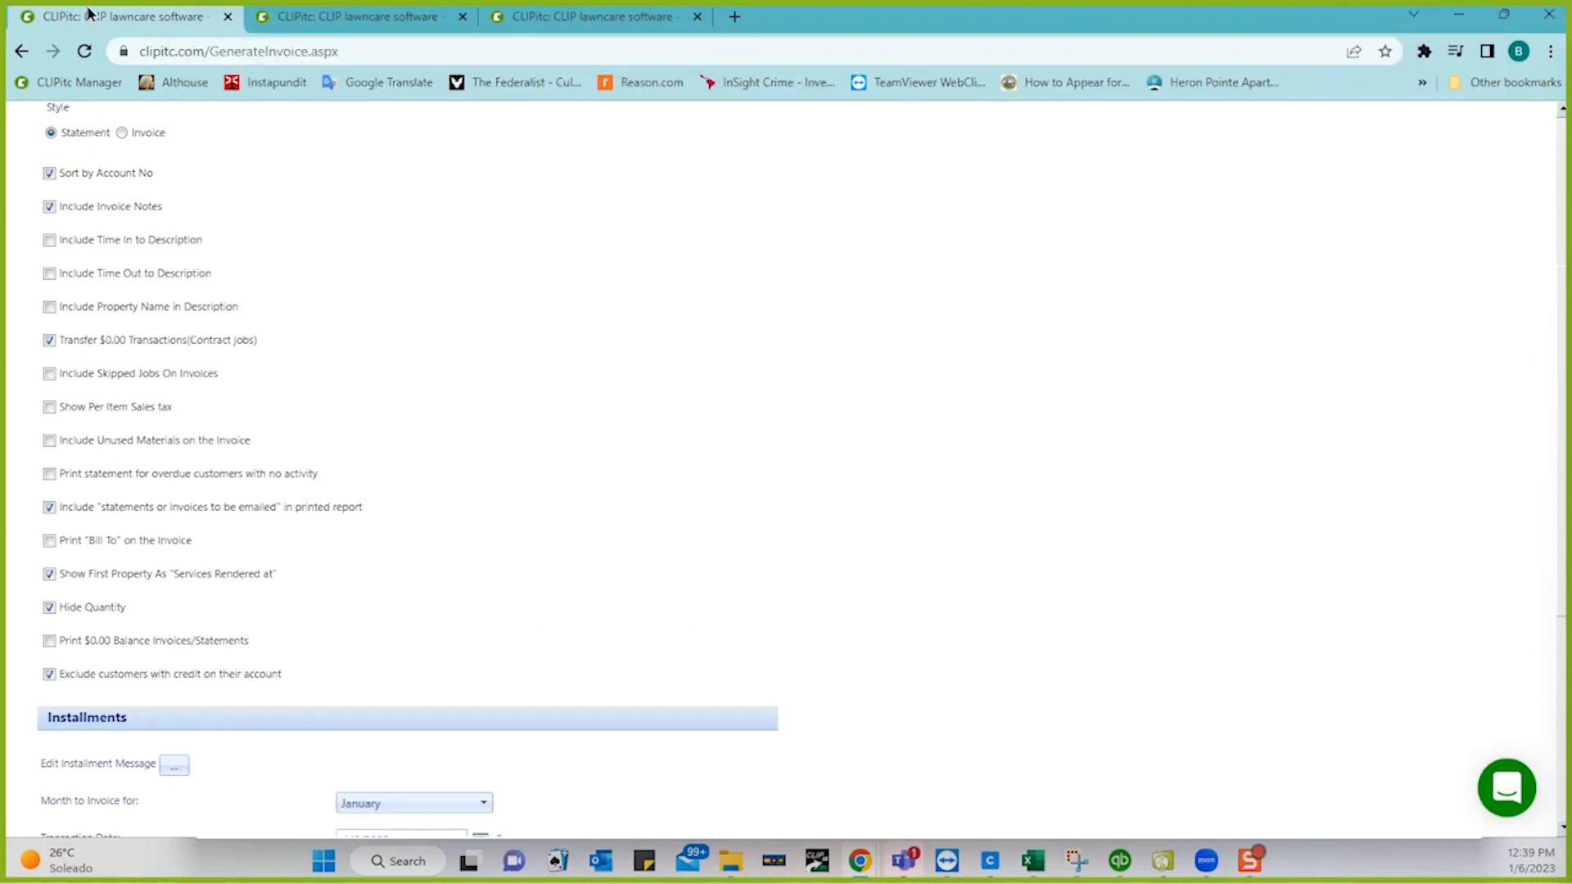
{"action": "left_click", "coordinate": [331, 27]}
{"action": "scroll", "coordinate": [97, 360], "scroll_direction": "up", "scroll_amount": 10}
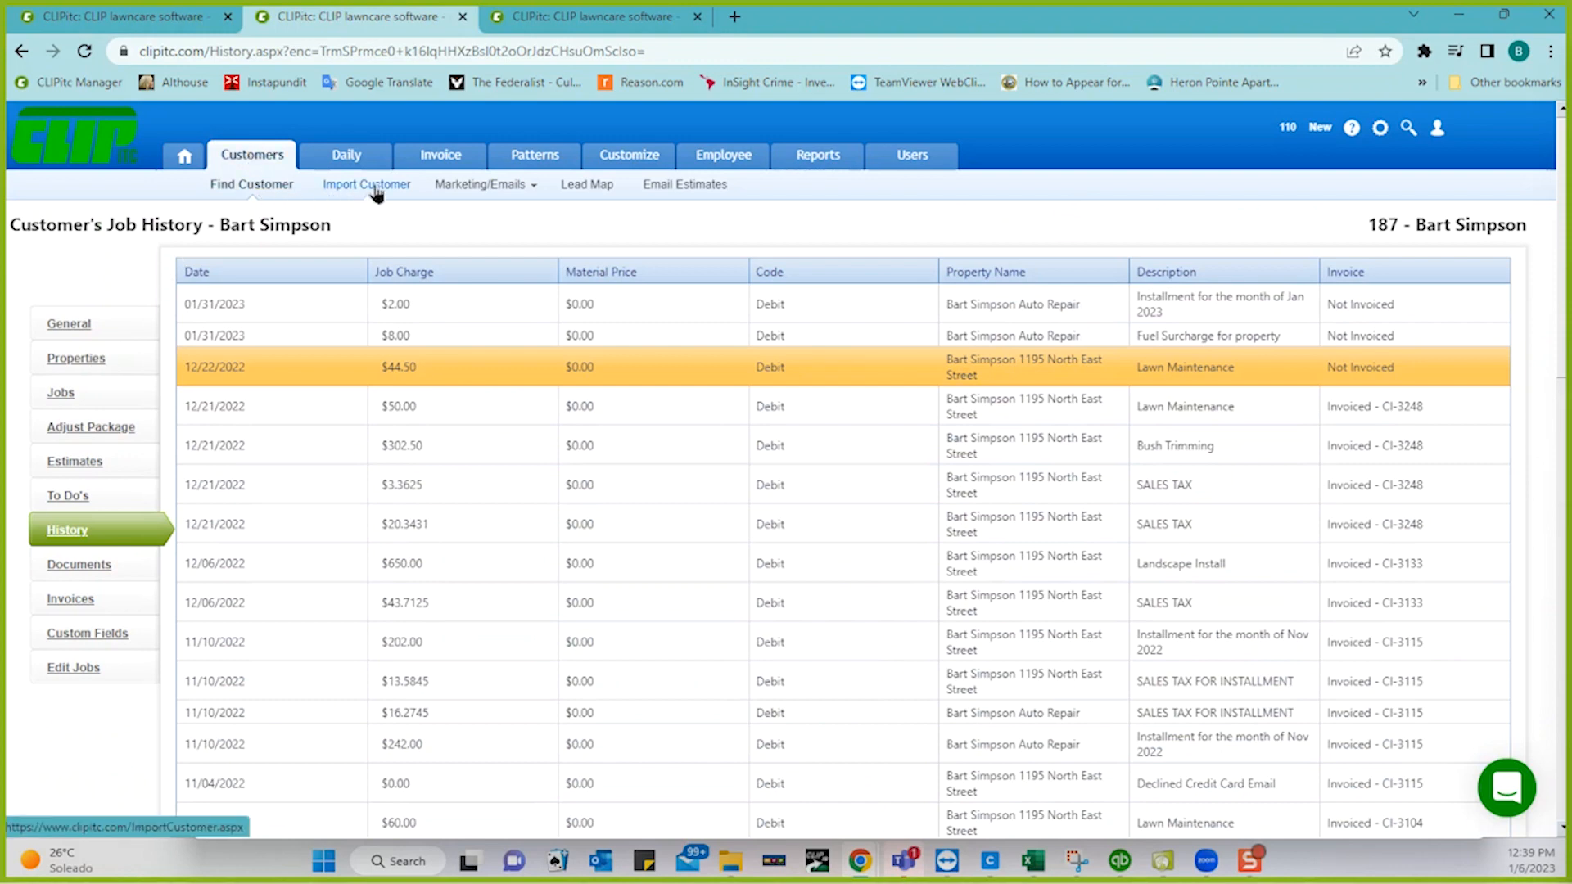
{"action": "left_click", "coordinate": [456, 187]}
{"action": "left_click", "coordinate": [429, 303]}
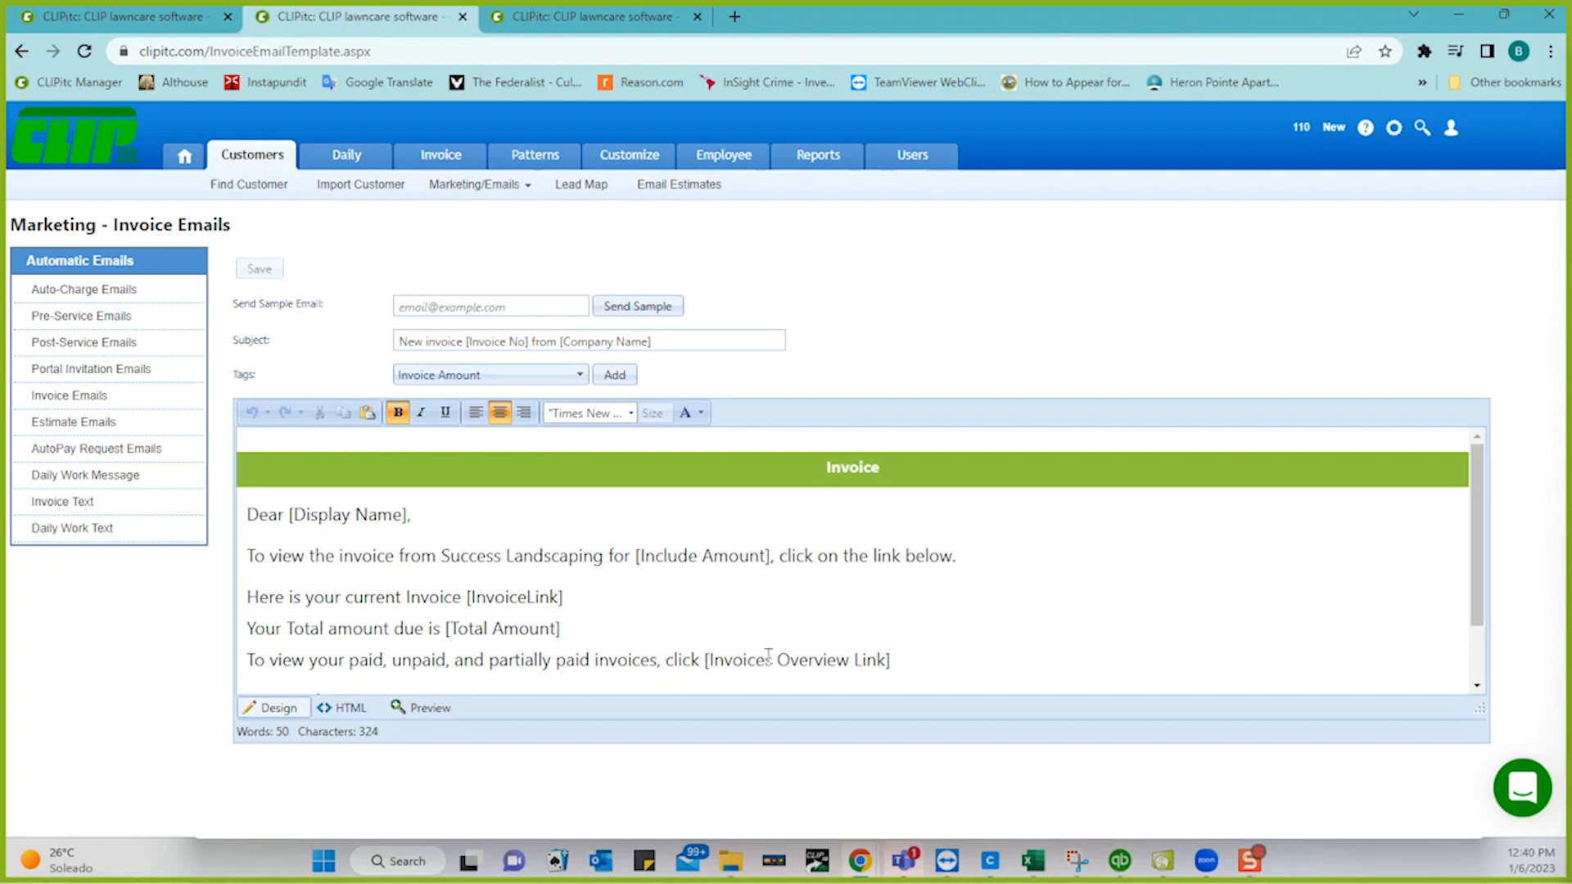
{"action": "left_click", "coordinate": [543, 375]}
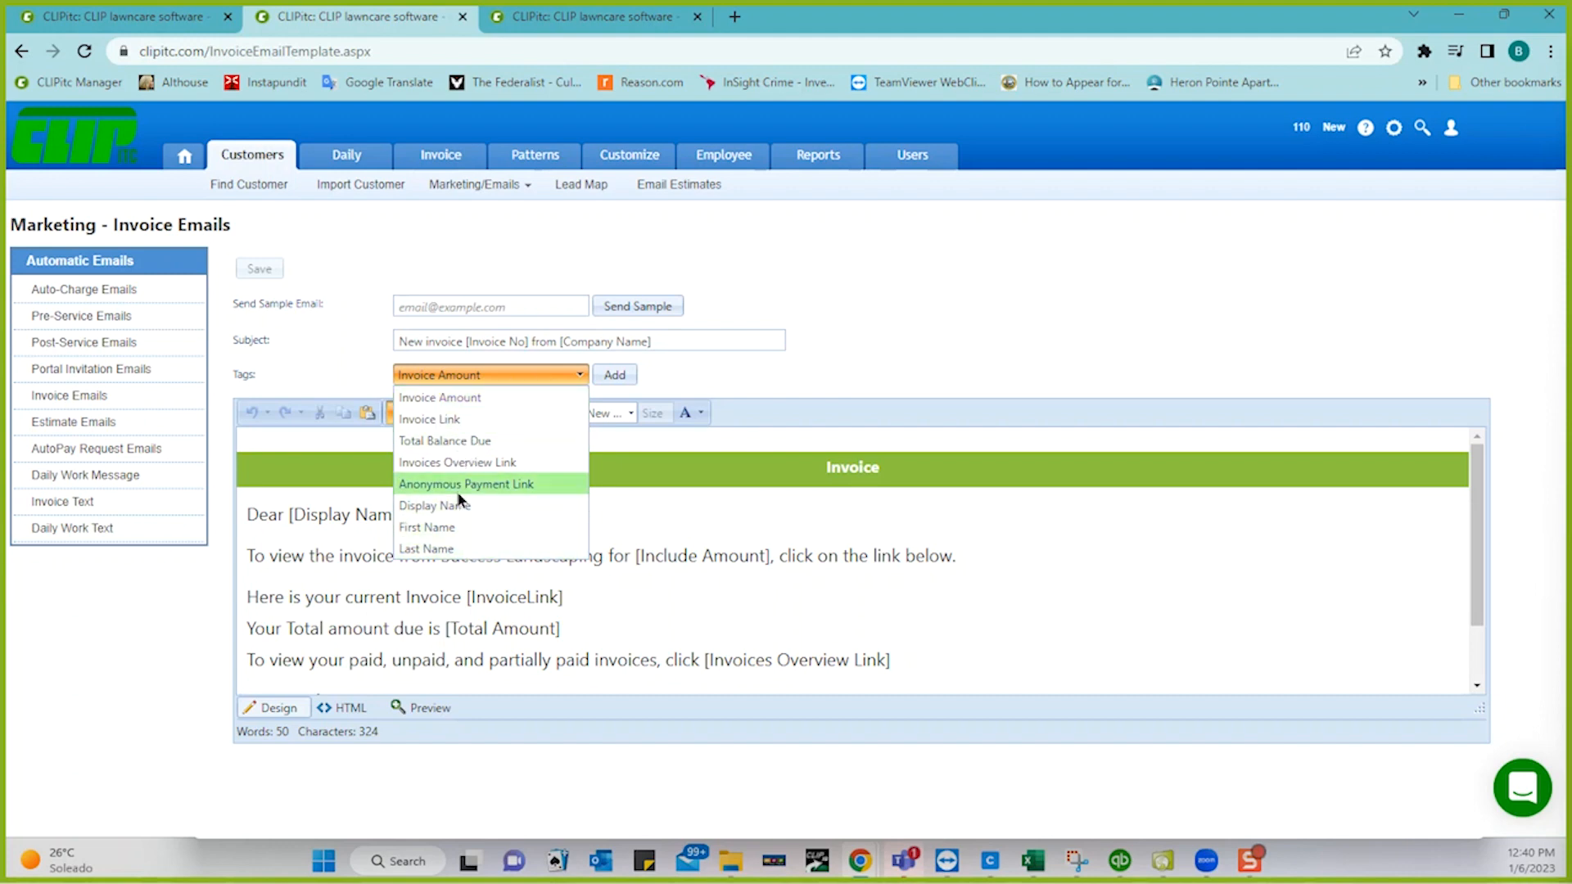
{"action": "left_click", "coordinate": [869, 334]}
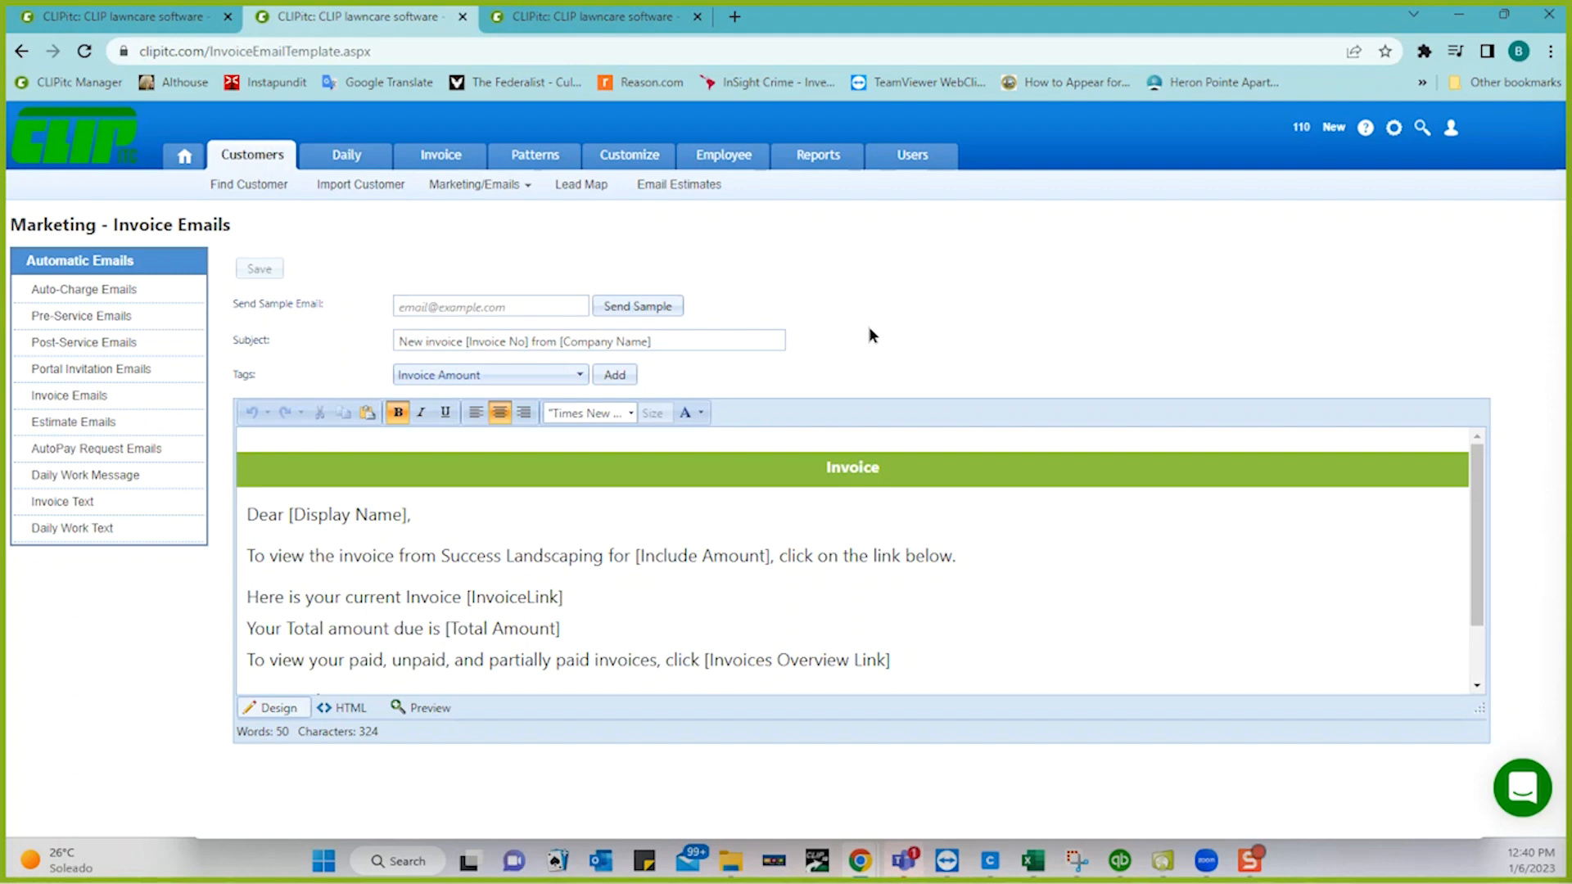
{"action": "left_click", "coordinate": [155, 27]}
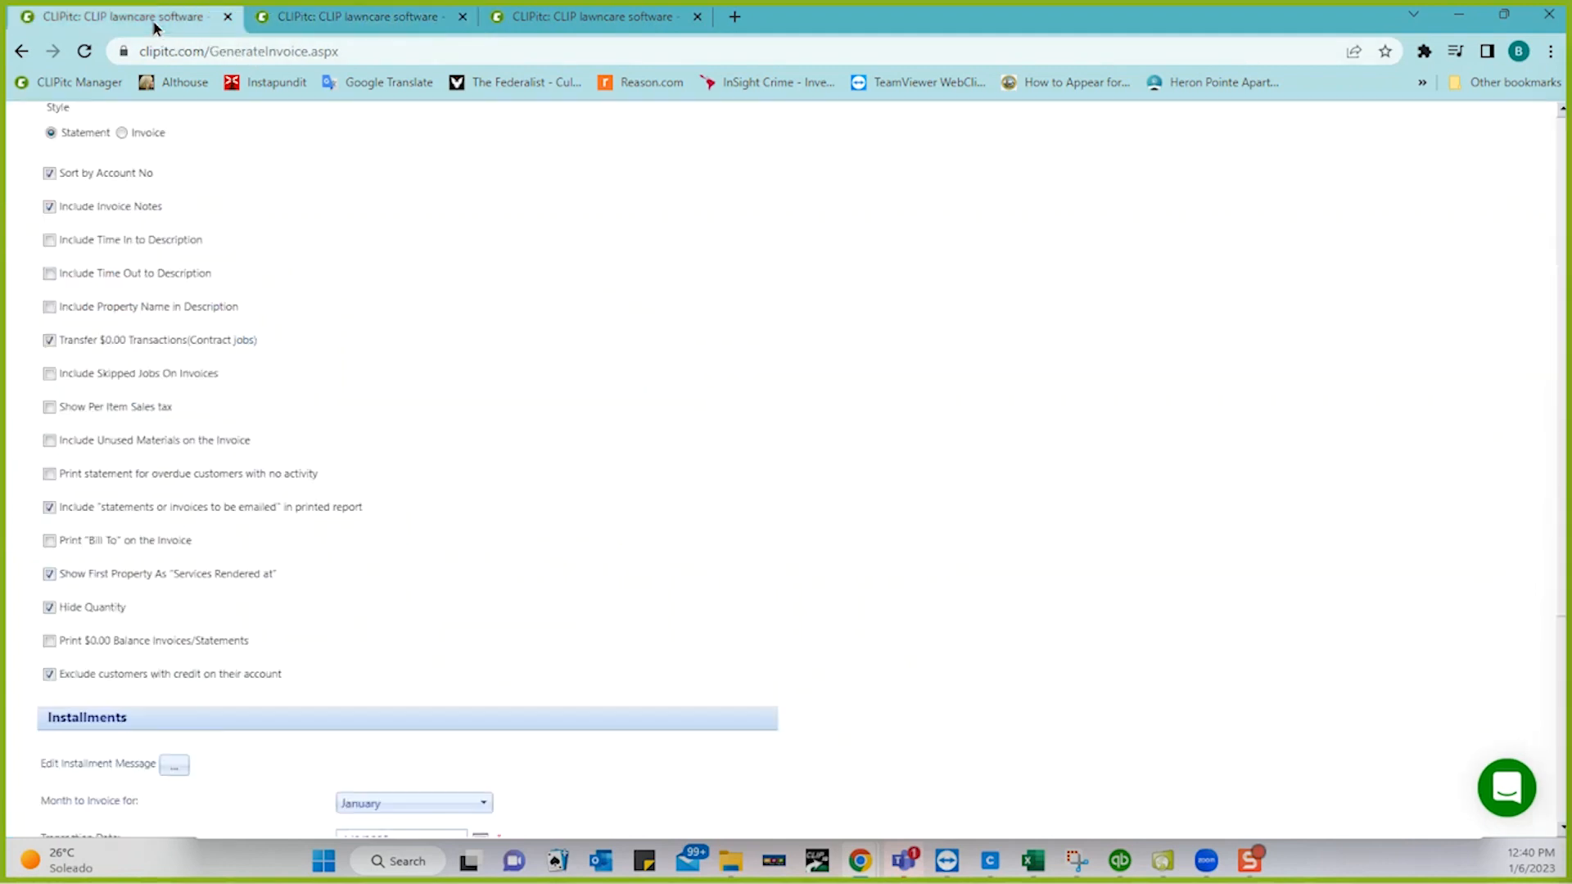
- Open Process Auto Pays, listing three autopay customers due 1,437.44, 255.00 and 184.93
{"action": "scroll", "coordinate": [649, 439], "scroll_direction": "up", "scroll_amount": 4}
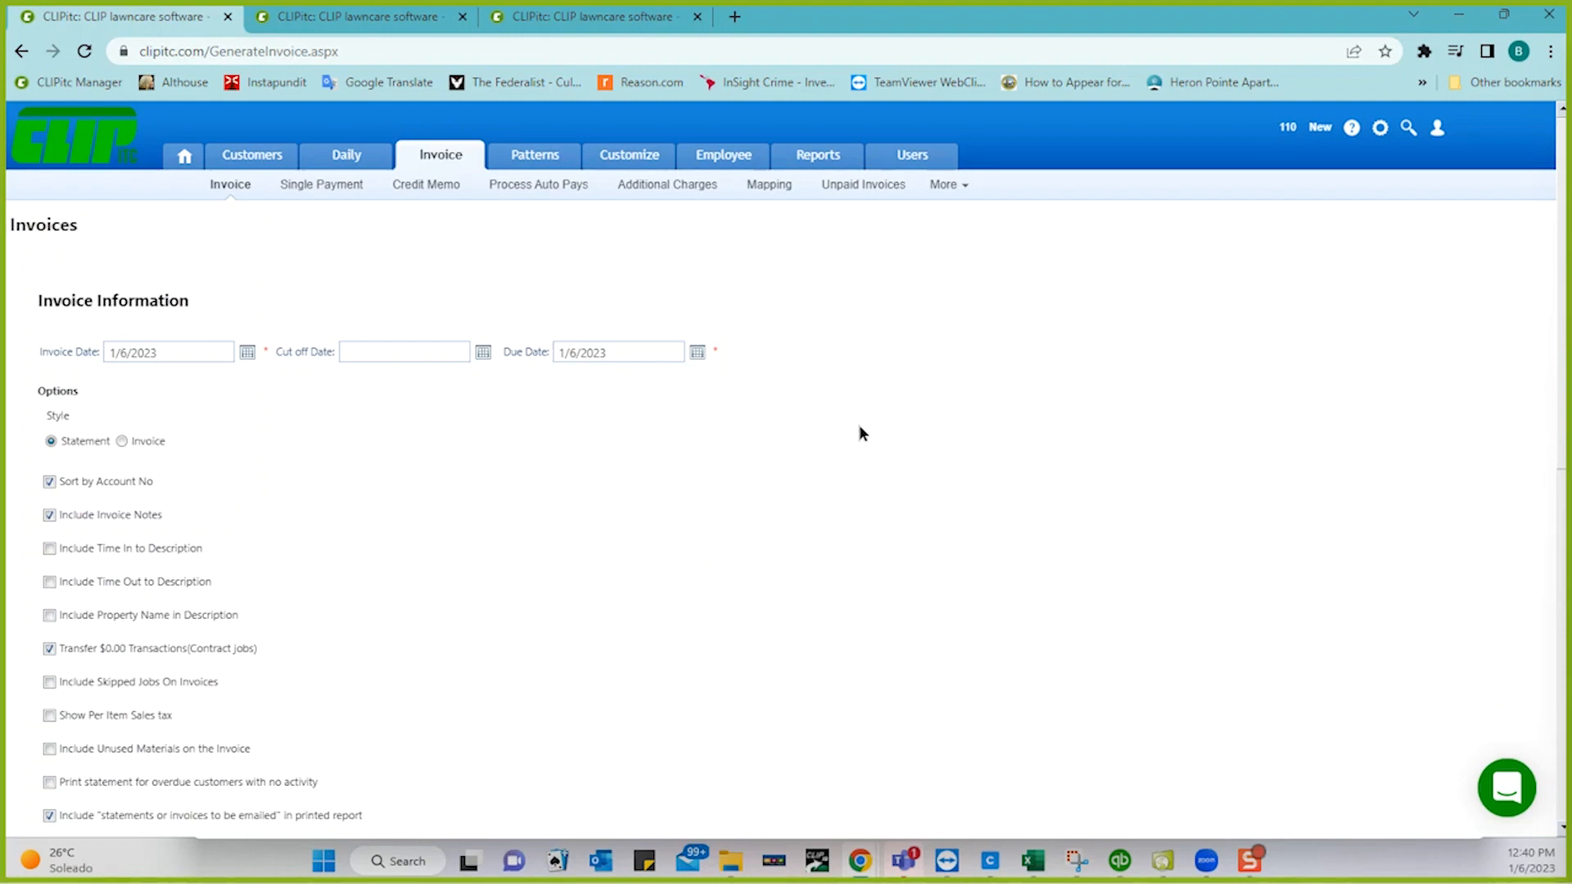
{"action": "left_click", "coordinate": [527, 189]}
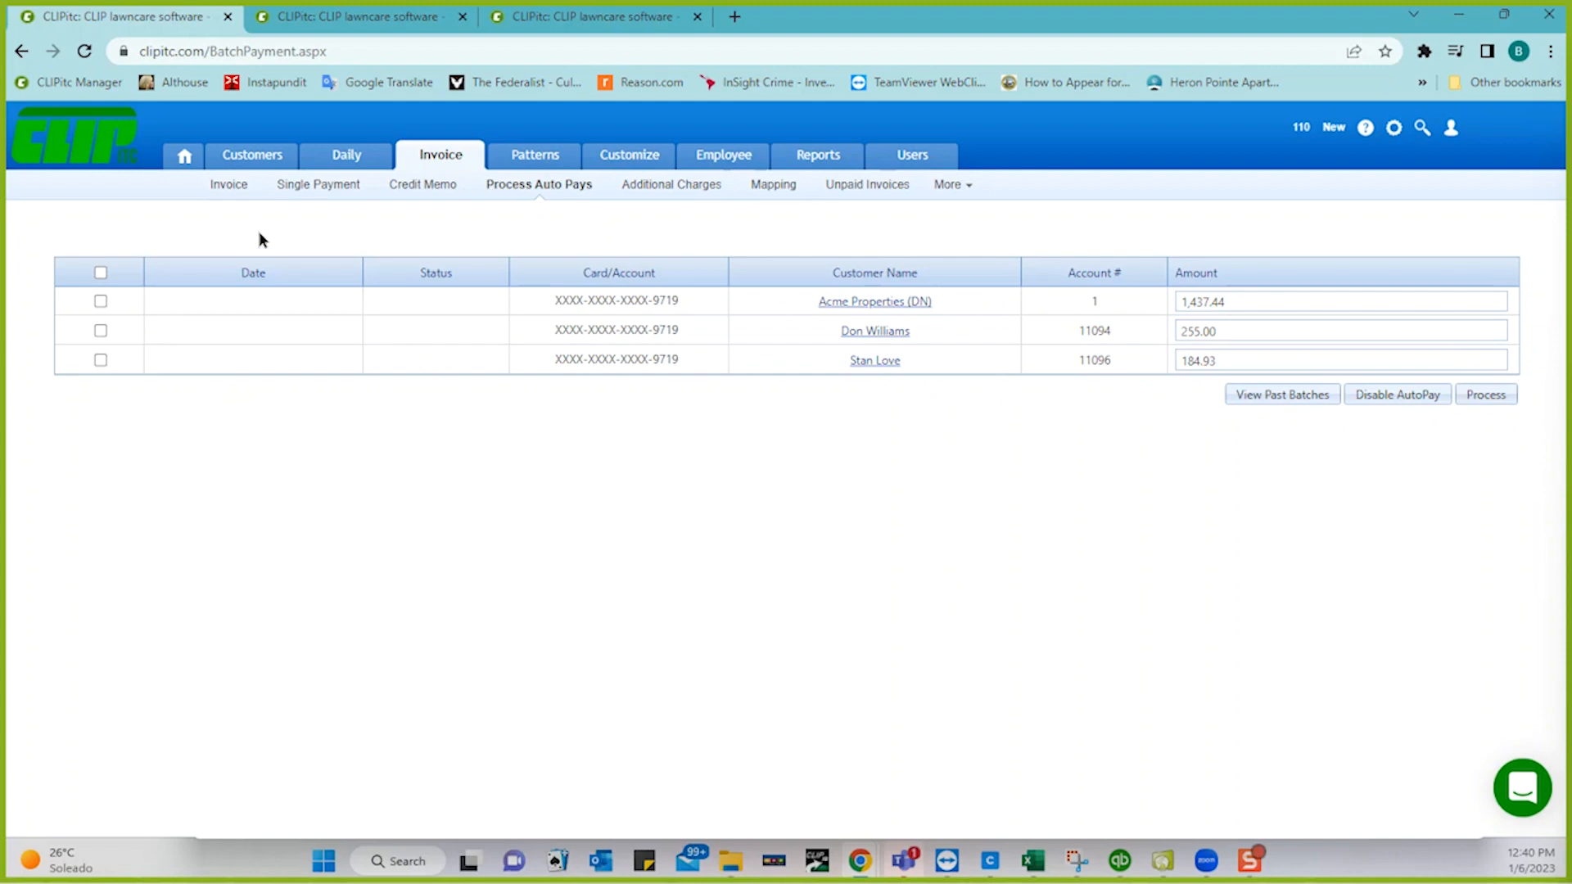
- Return to Generate Invoice and review today's batches 375, 376 and 377
{"action": "left_click", "coordinate": [235, 191]}
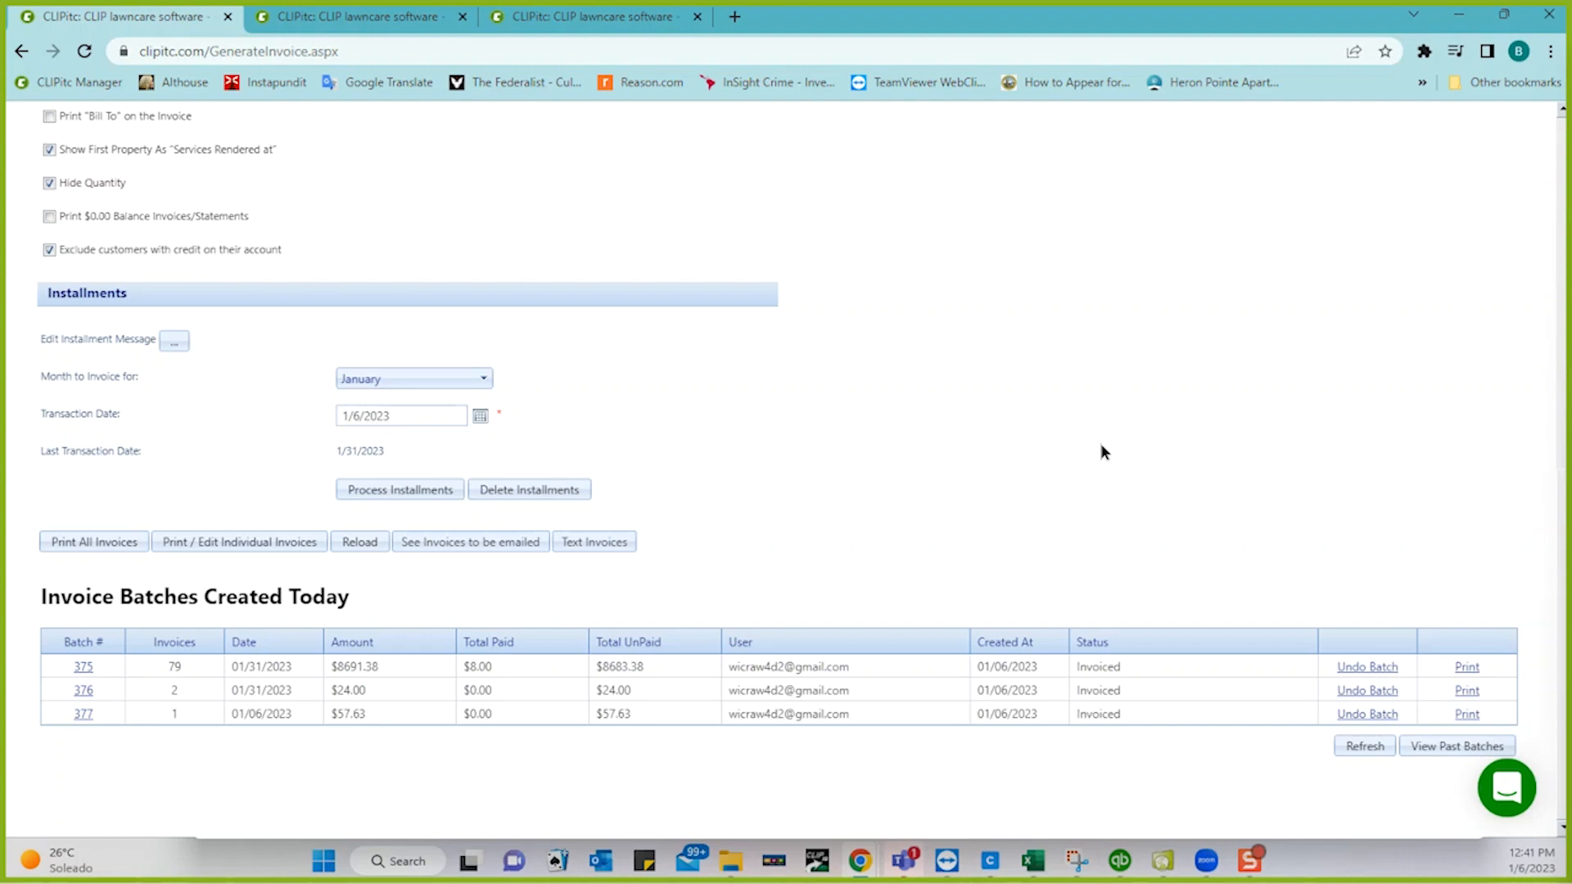
- Open the blank Single Payment form from the Invoice menu
{"action": "scroll", "coordinate": [1101, 446], "scroll_direction": "up", "scroll_amount": 7}
{"action": "scroll", "coordinate": [1100, 444], "scroll_direction": "up", "scroll_amount": 2}
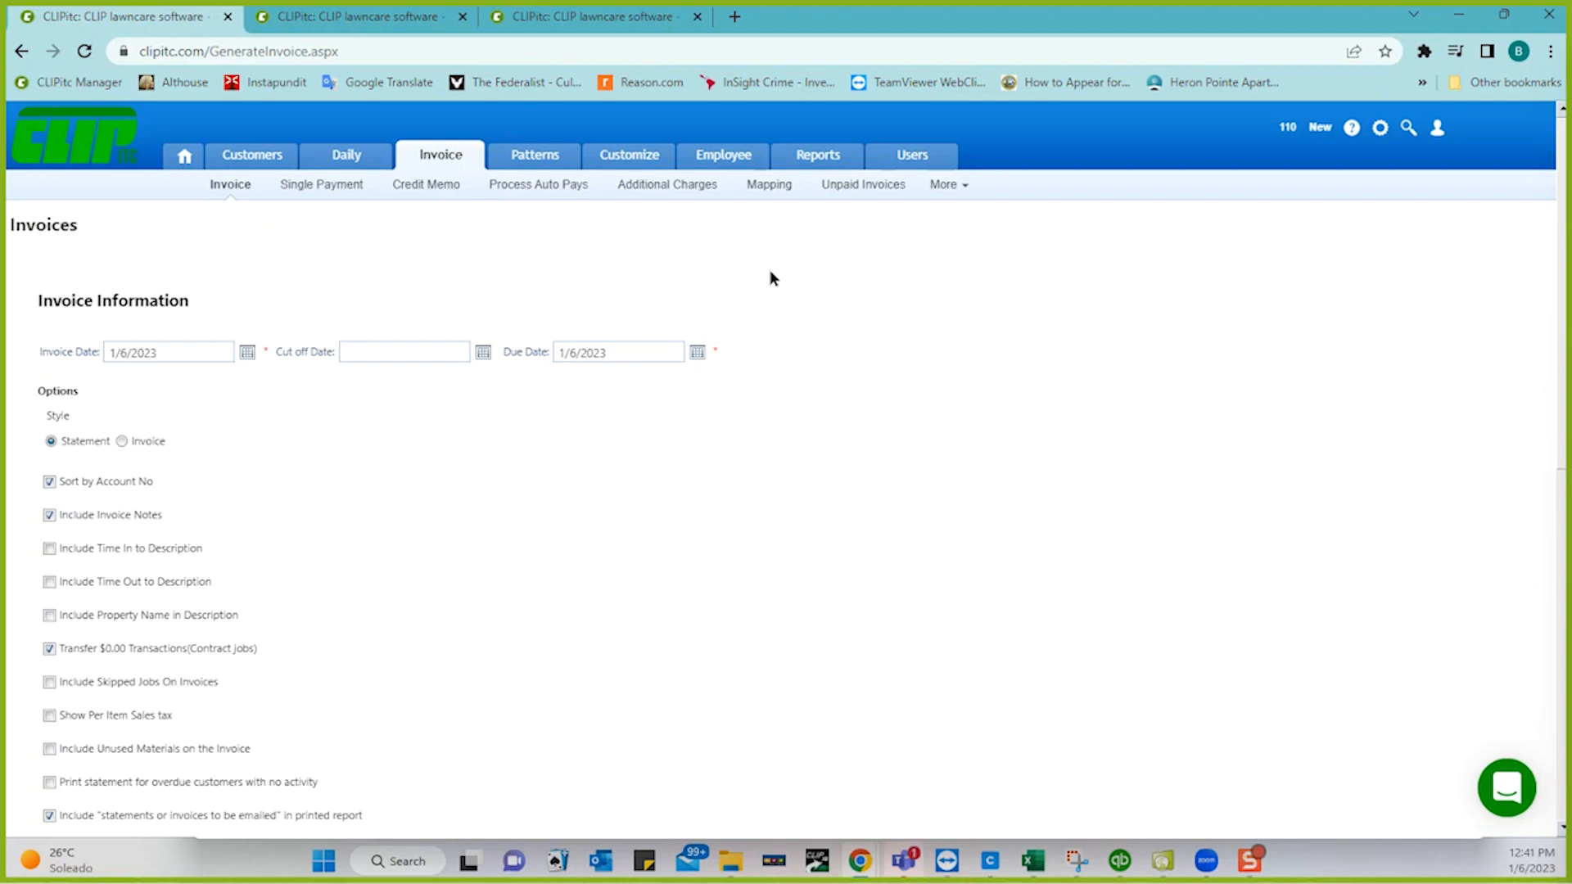
{"action": "left_click", "coordinate": [333, 194]}
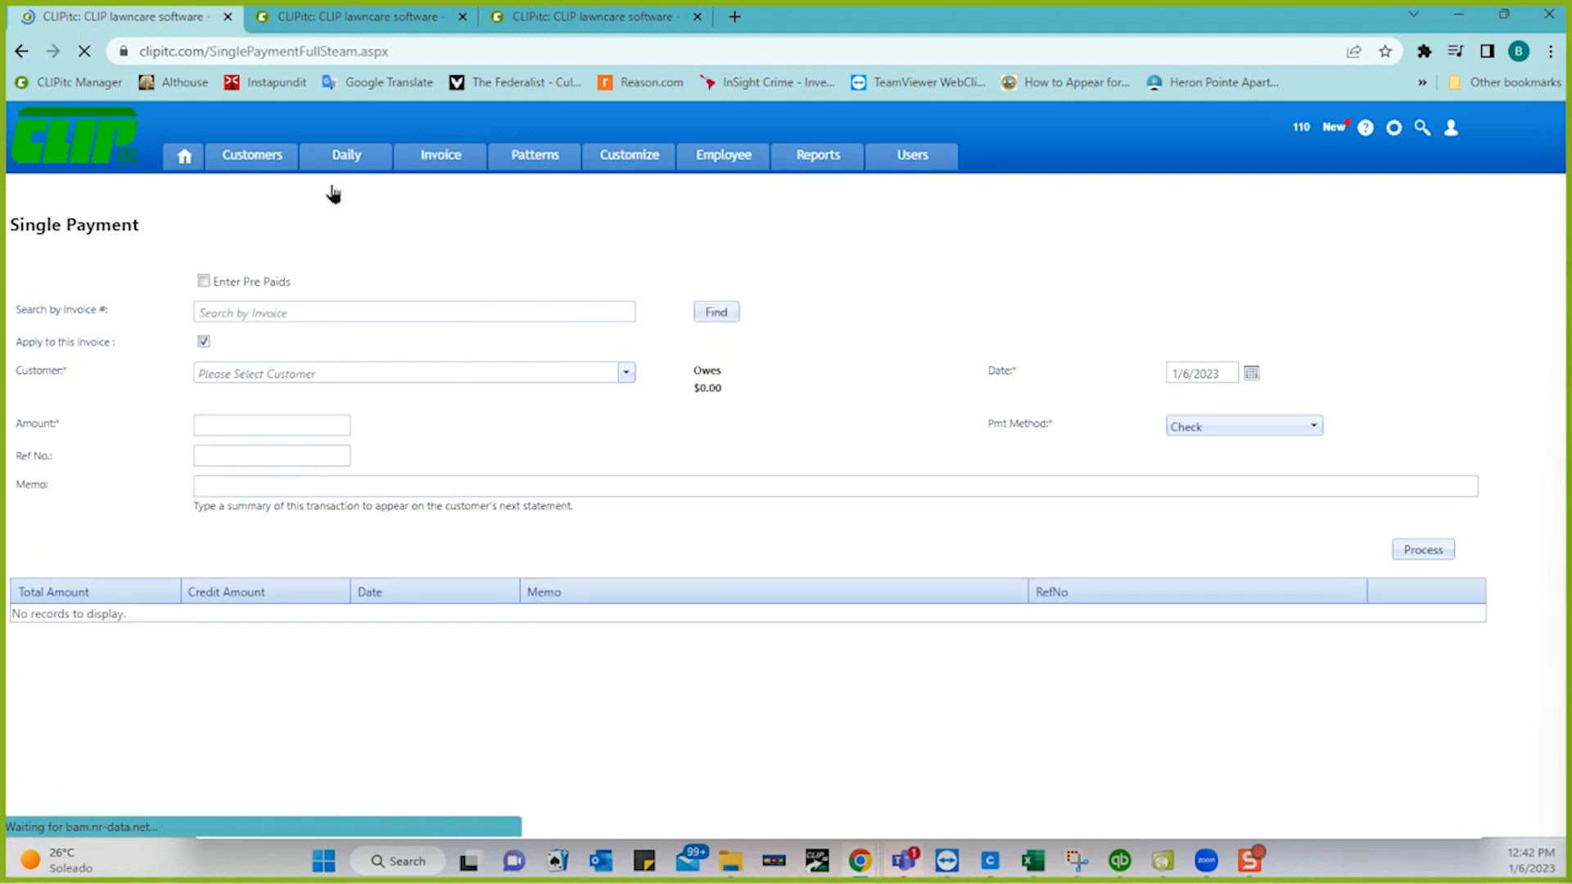
- Look up invoice CI-3252 using Search by Invoice
{"action": "left_click", "coordinate": [278, 312]}
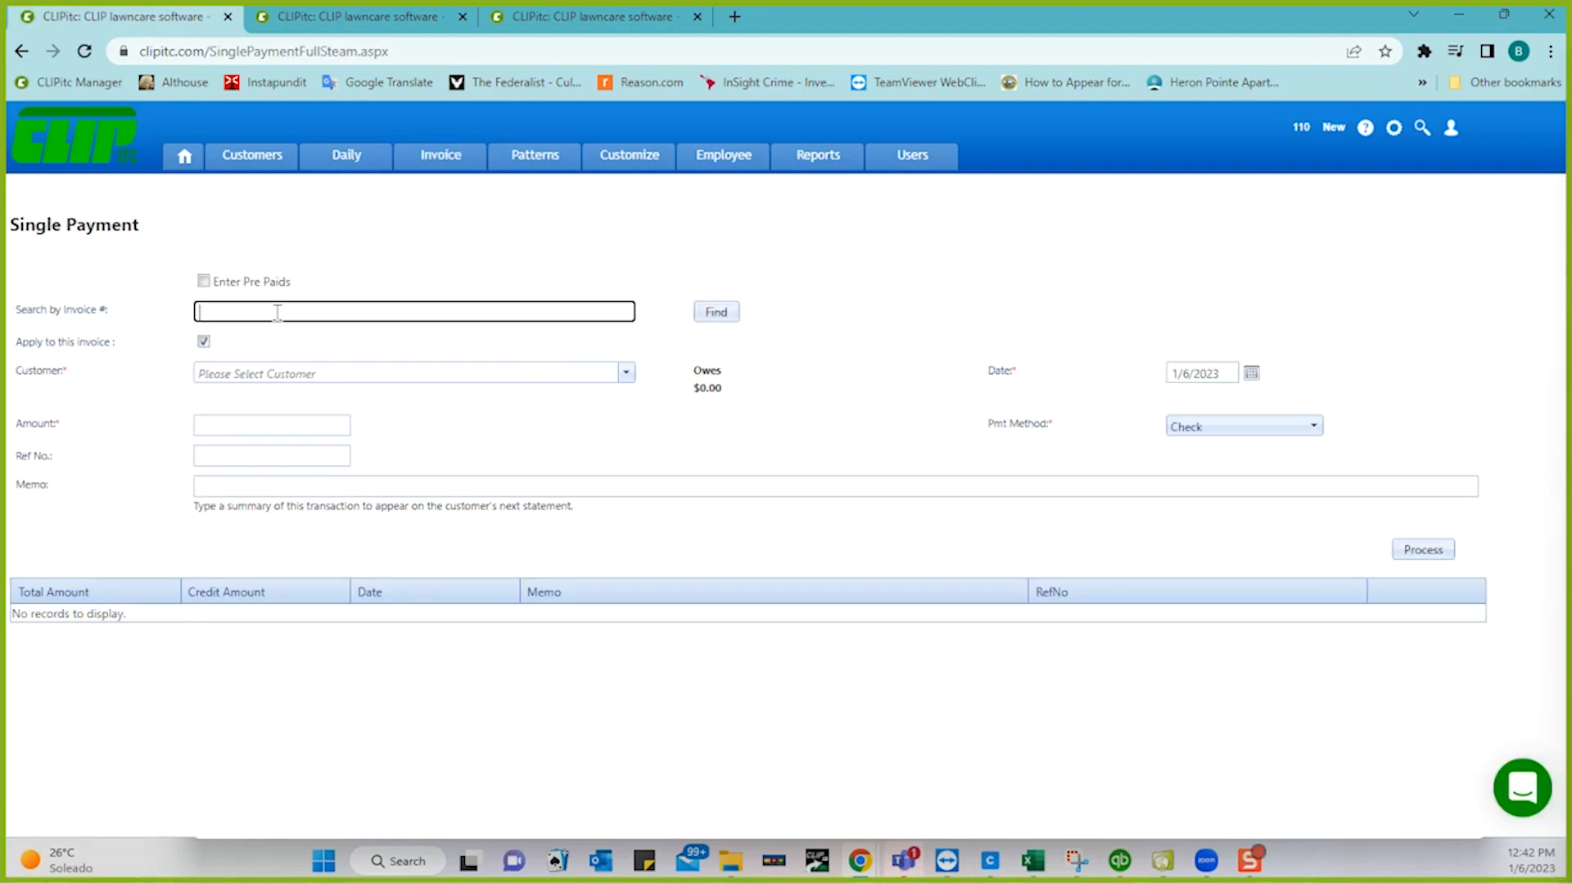
{"action": "type", "text": "CI"}
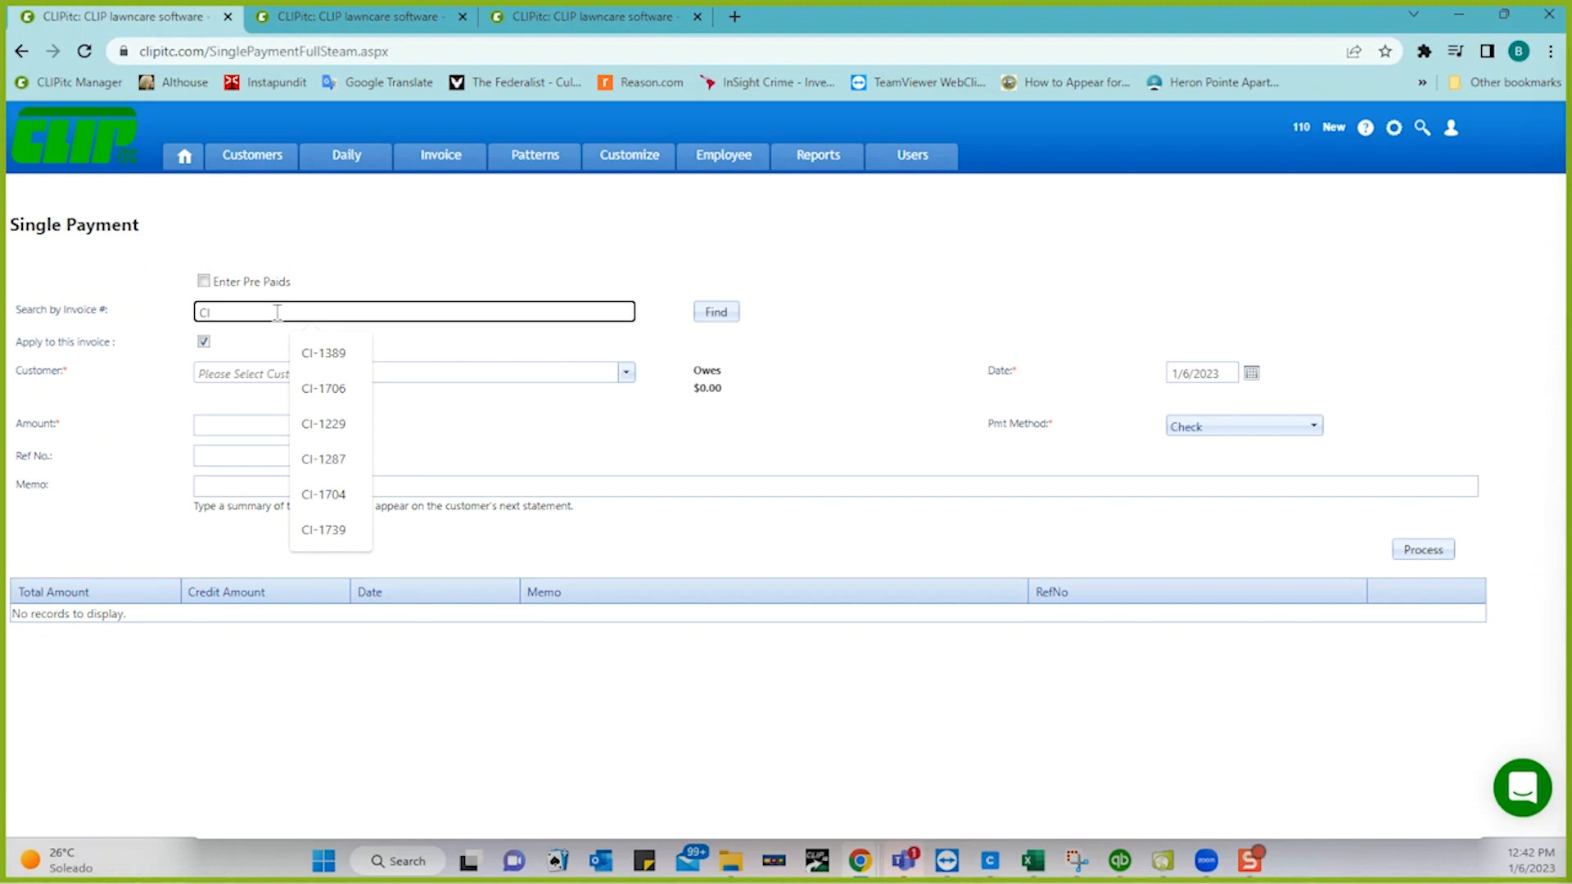
{"action": "type", "text": "-3252"}
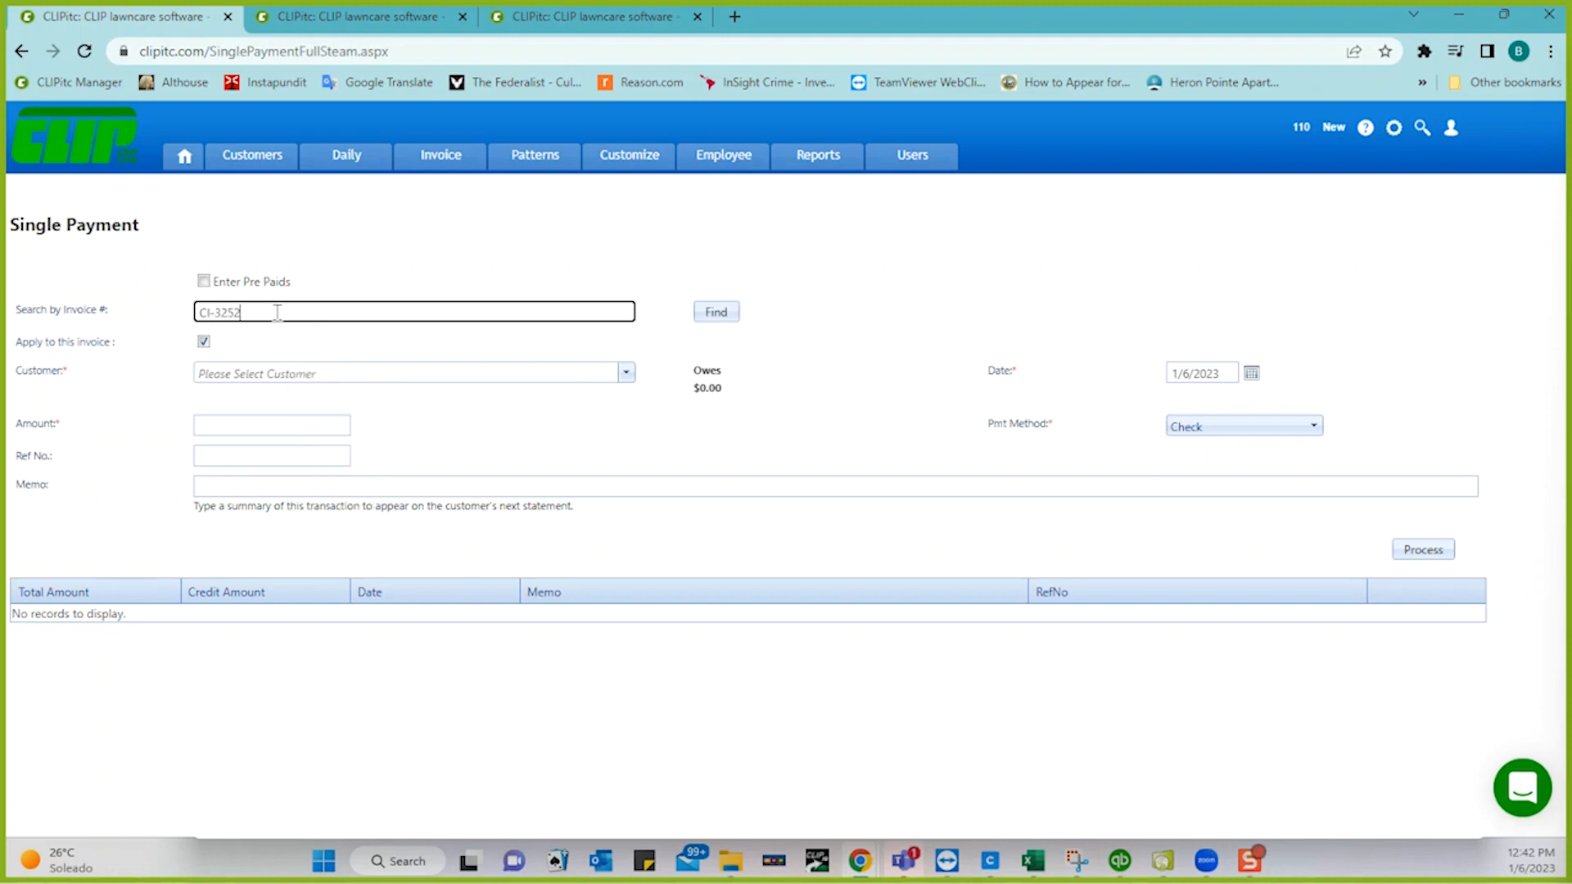
{"action": "left_click", "coordinate": [719, 311]}
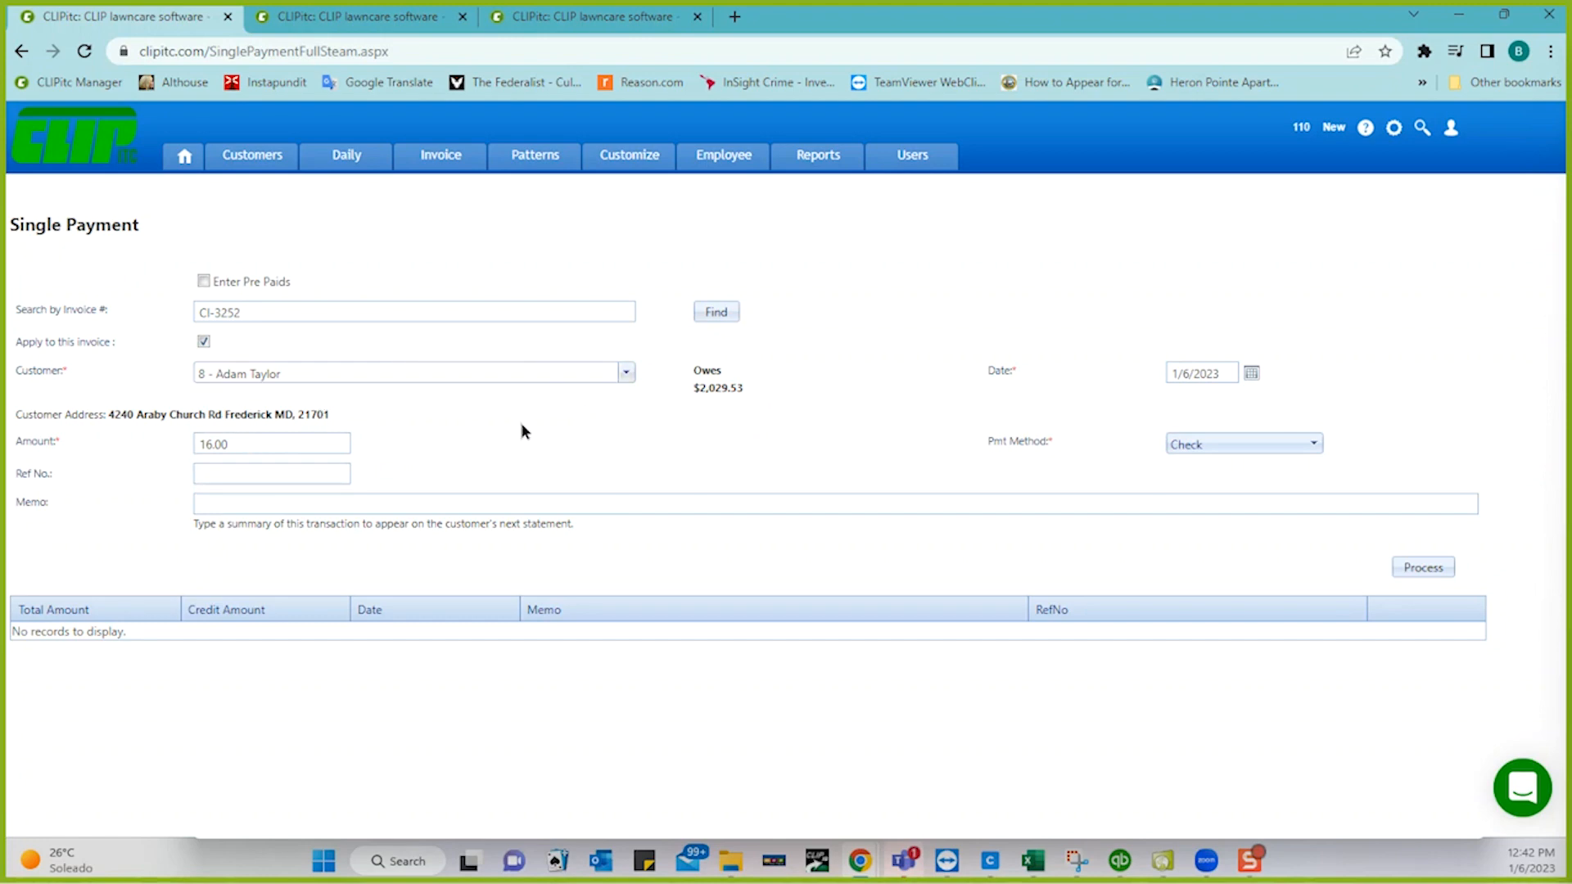
- Process a $16.00 Check payment with reference Check #3456 and memo Memo
{"action": "left_click", "coordinate": [266, 473]}
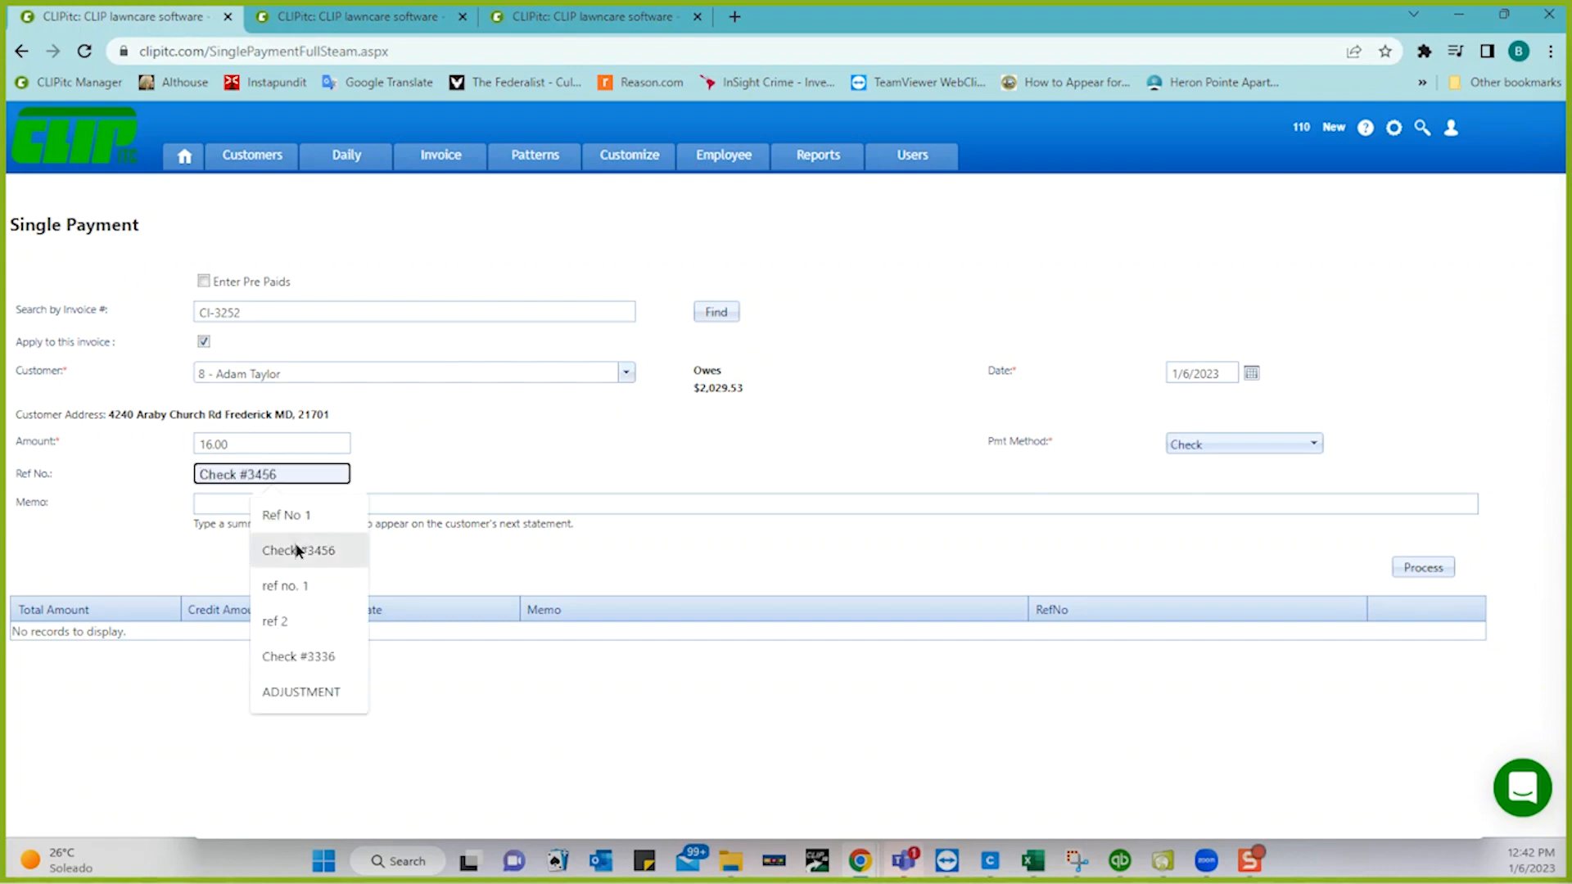
{"action": "left_click", "coordinate": [307, 548]}
{"action": "left_click", "coordinate": [246, 499]}
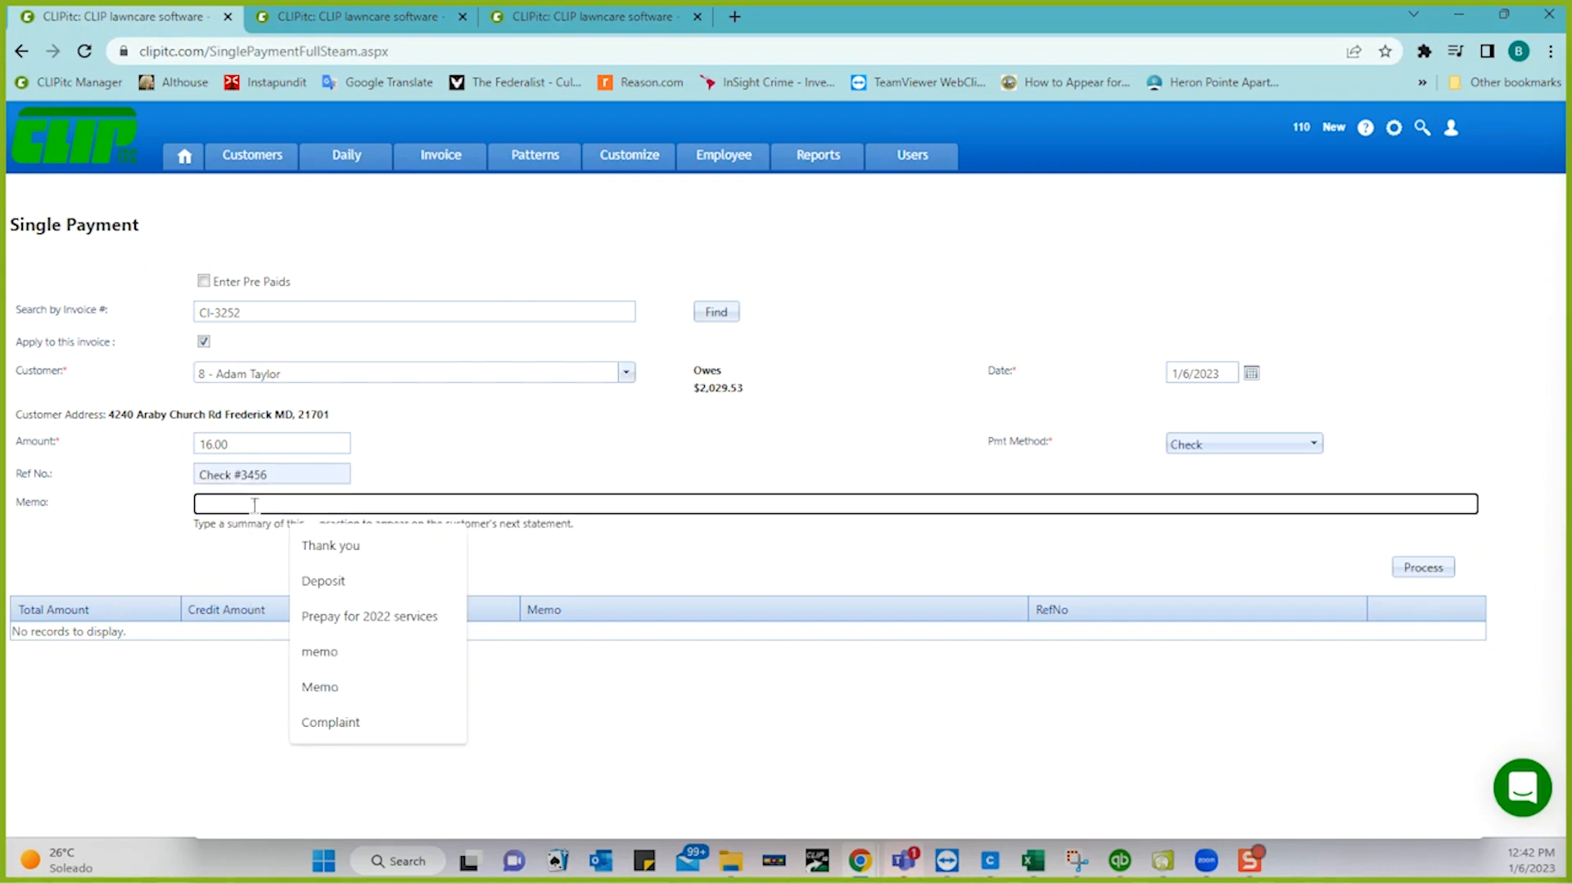
{"action": "left_click", "coordinate": [325, 696]}
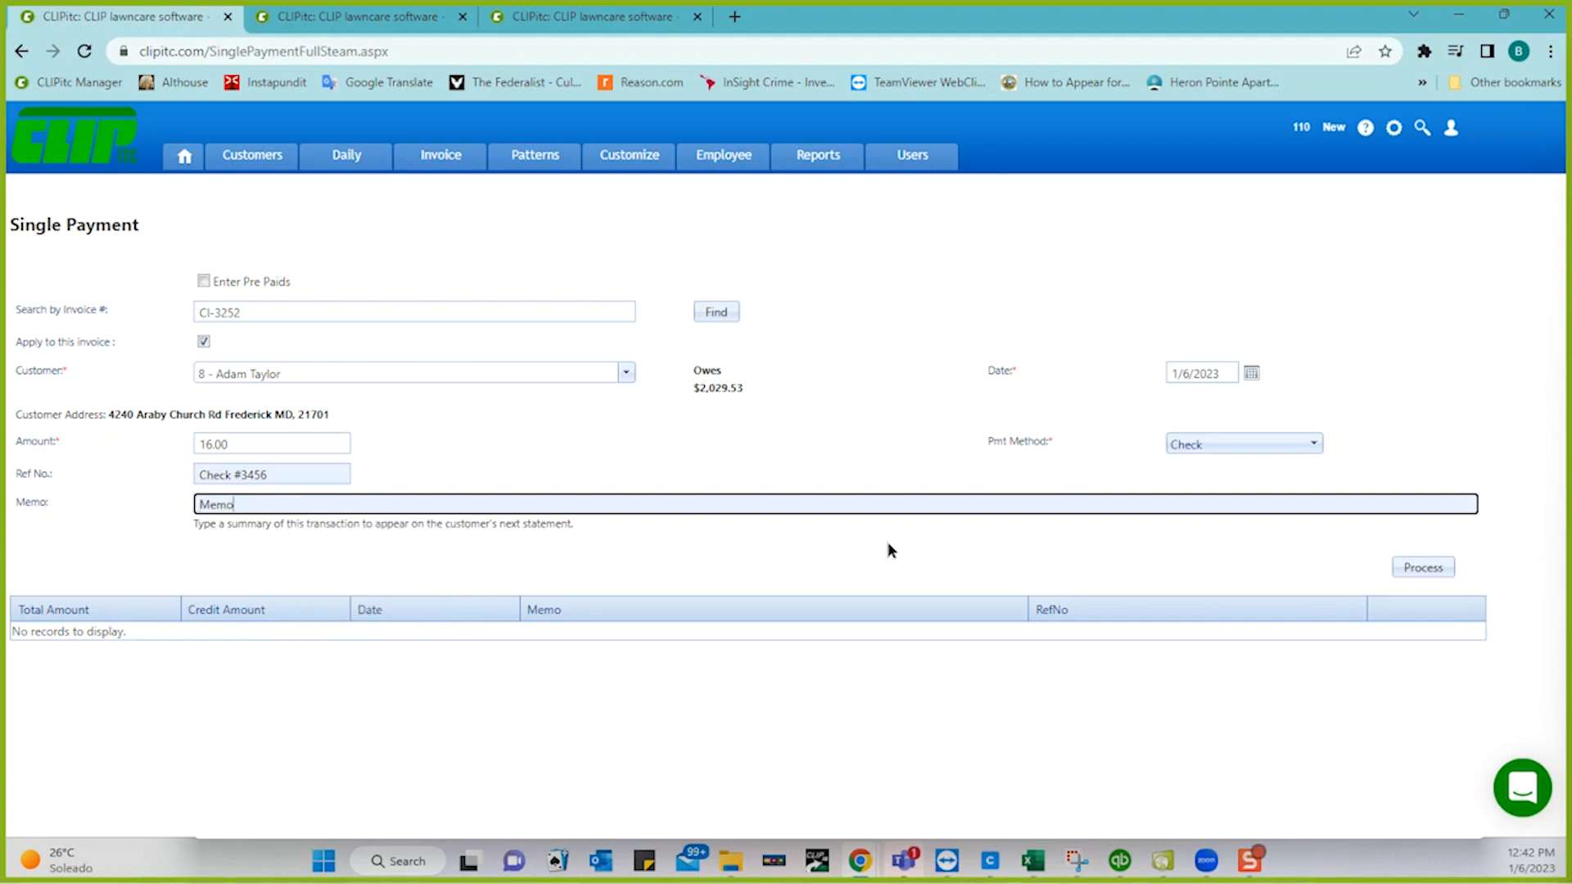
{"action": "left_click", "coordinate": [1221, 447]}
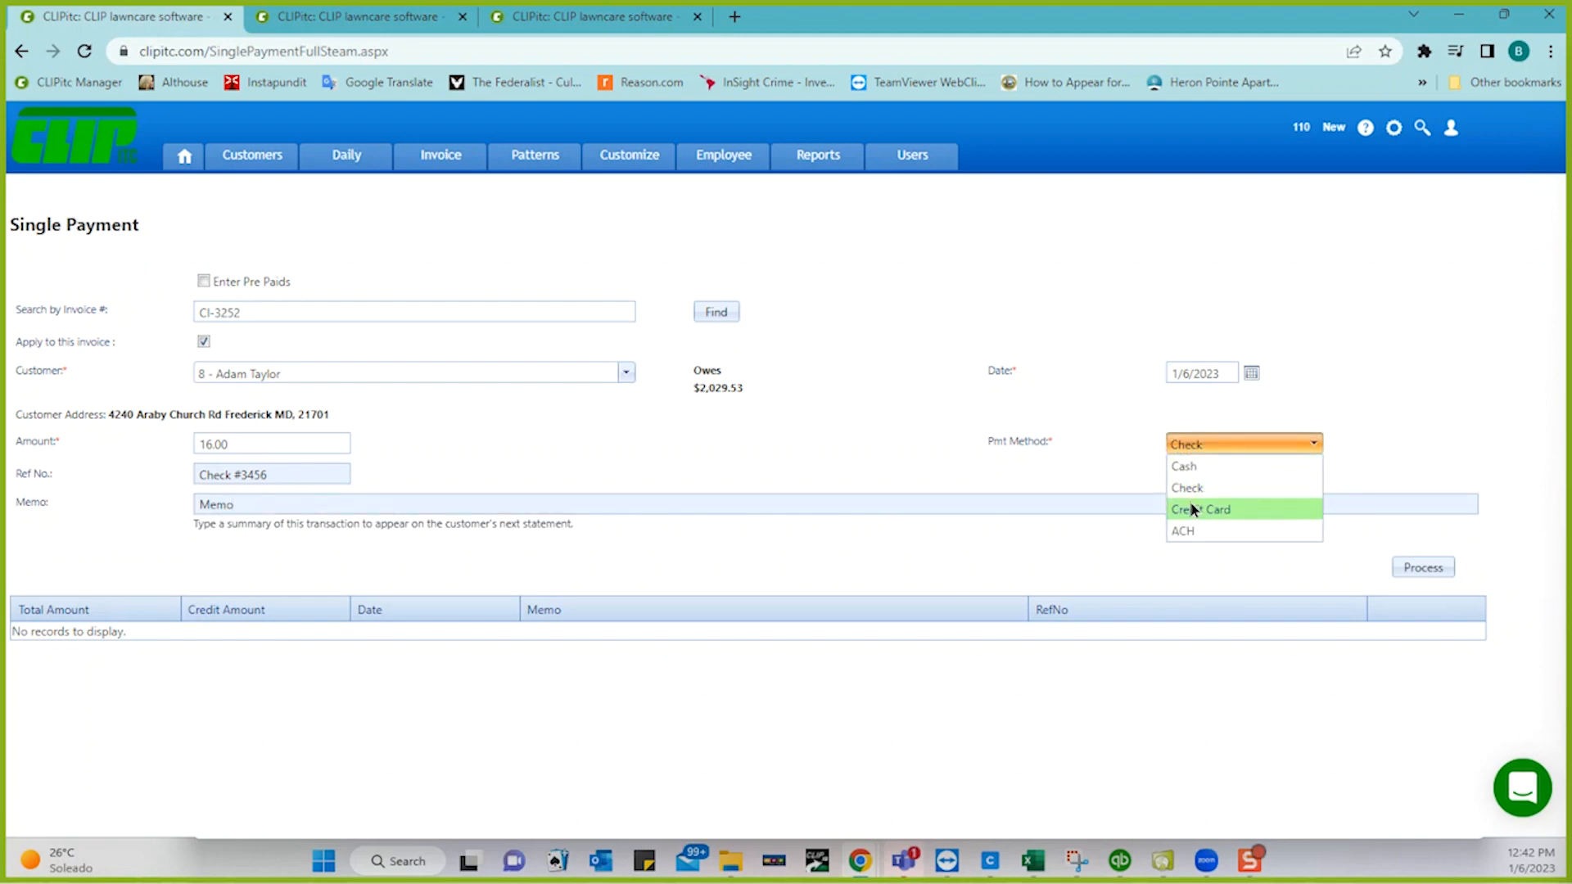
{"action": "left_click", "coordinate": [1392, 436]}
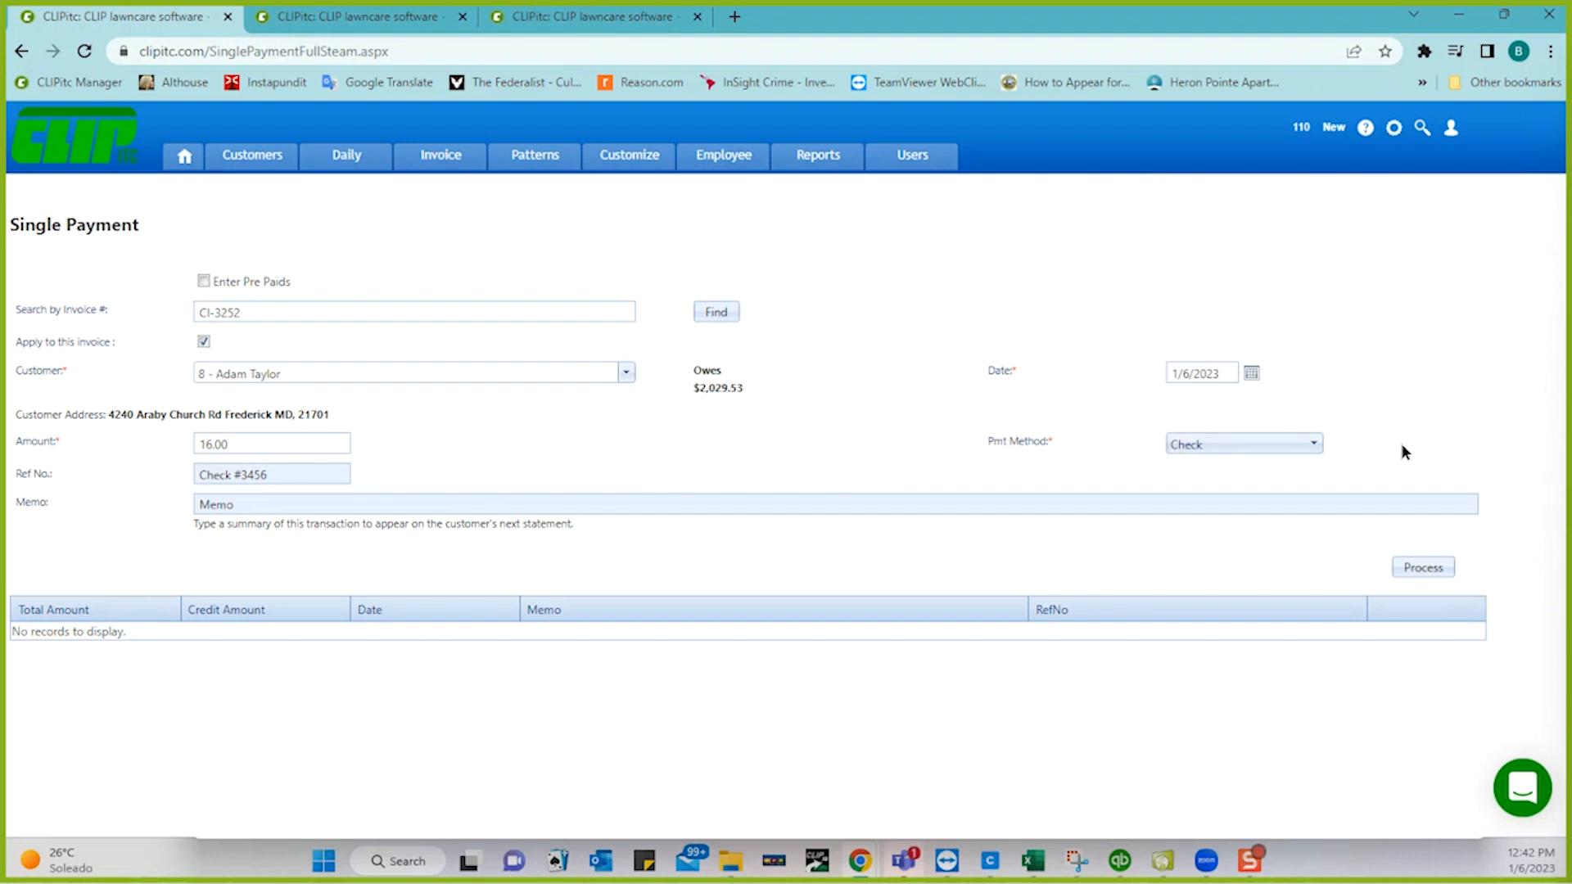
{"action": "left_click", "coordinate": [1416, 567]}
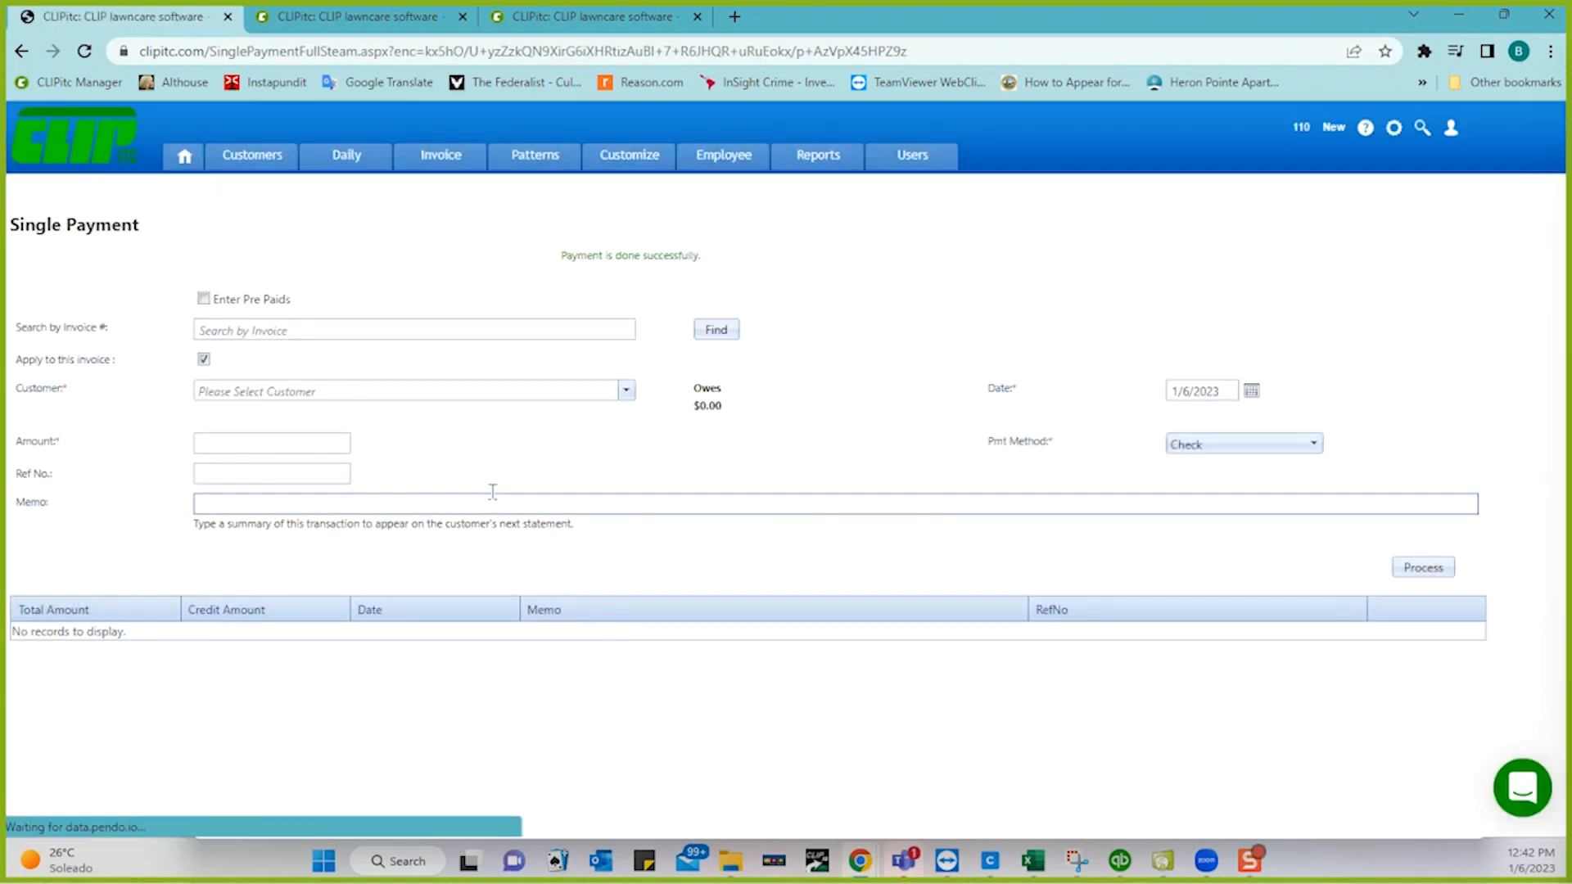
- Search for and select the customer for the next payment
{"action": "left_click", "coordinate": [333, 389]}
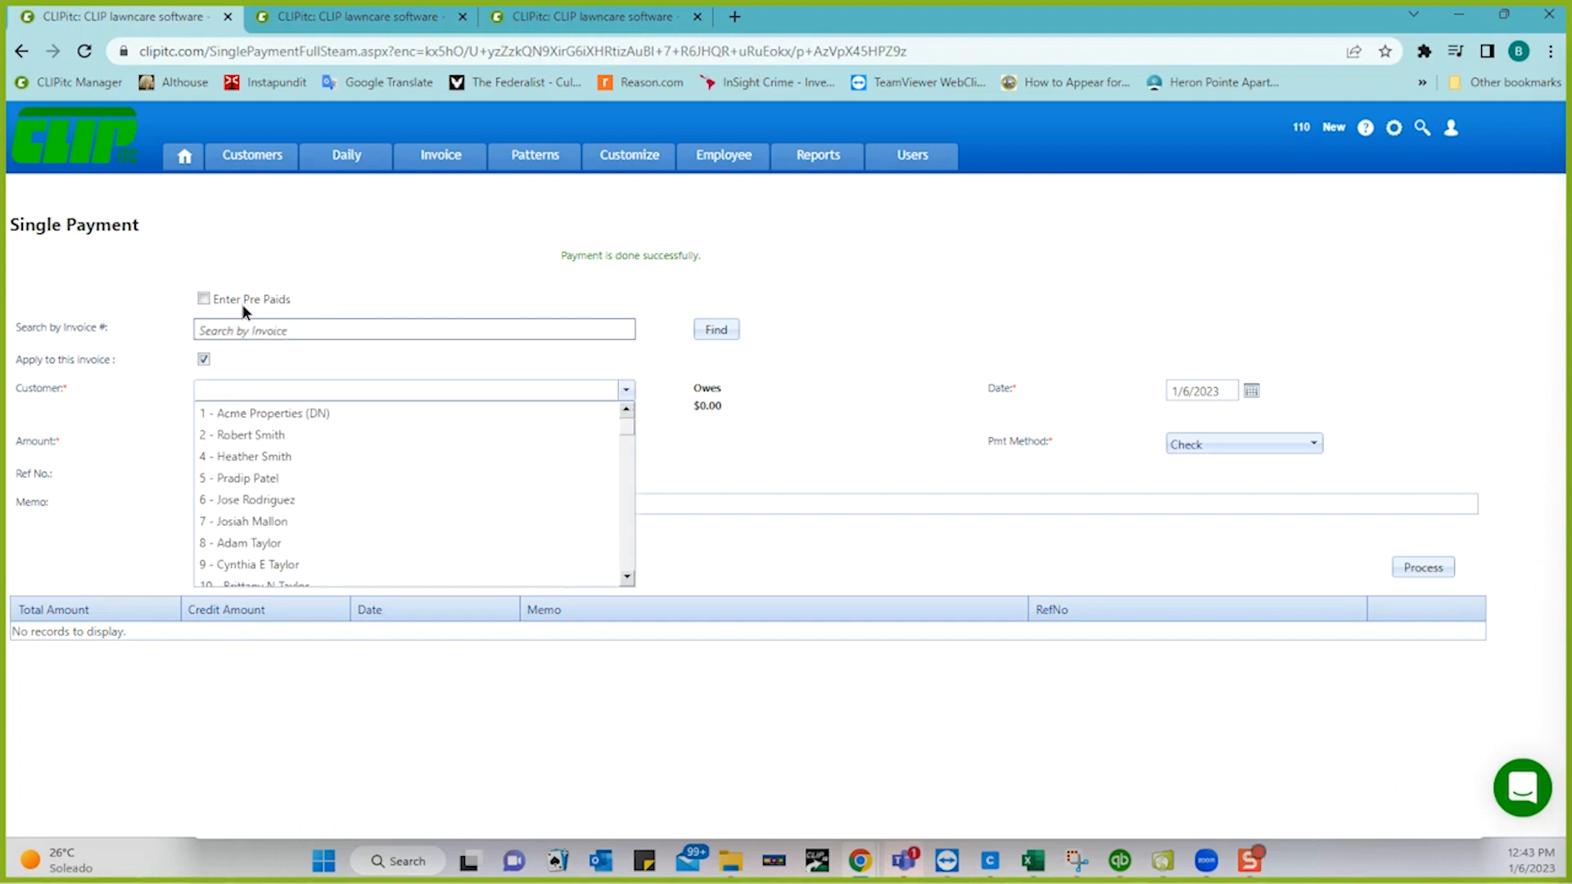
{"action": "left_click", "coordinate": [143, 375]}
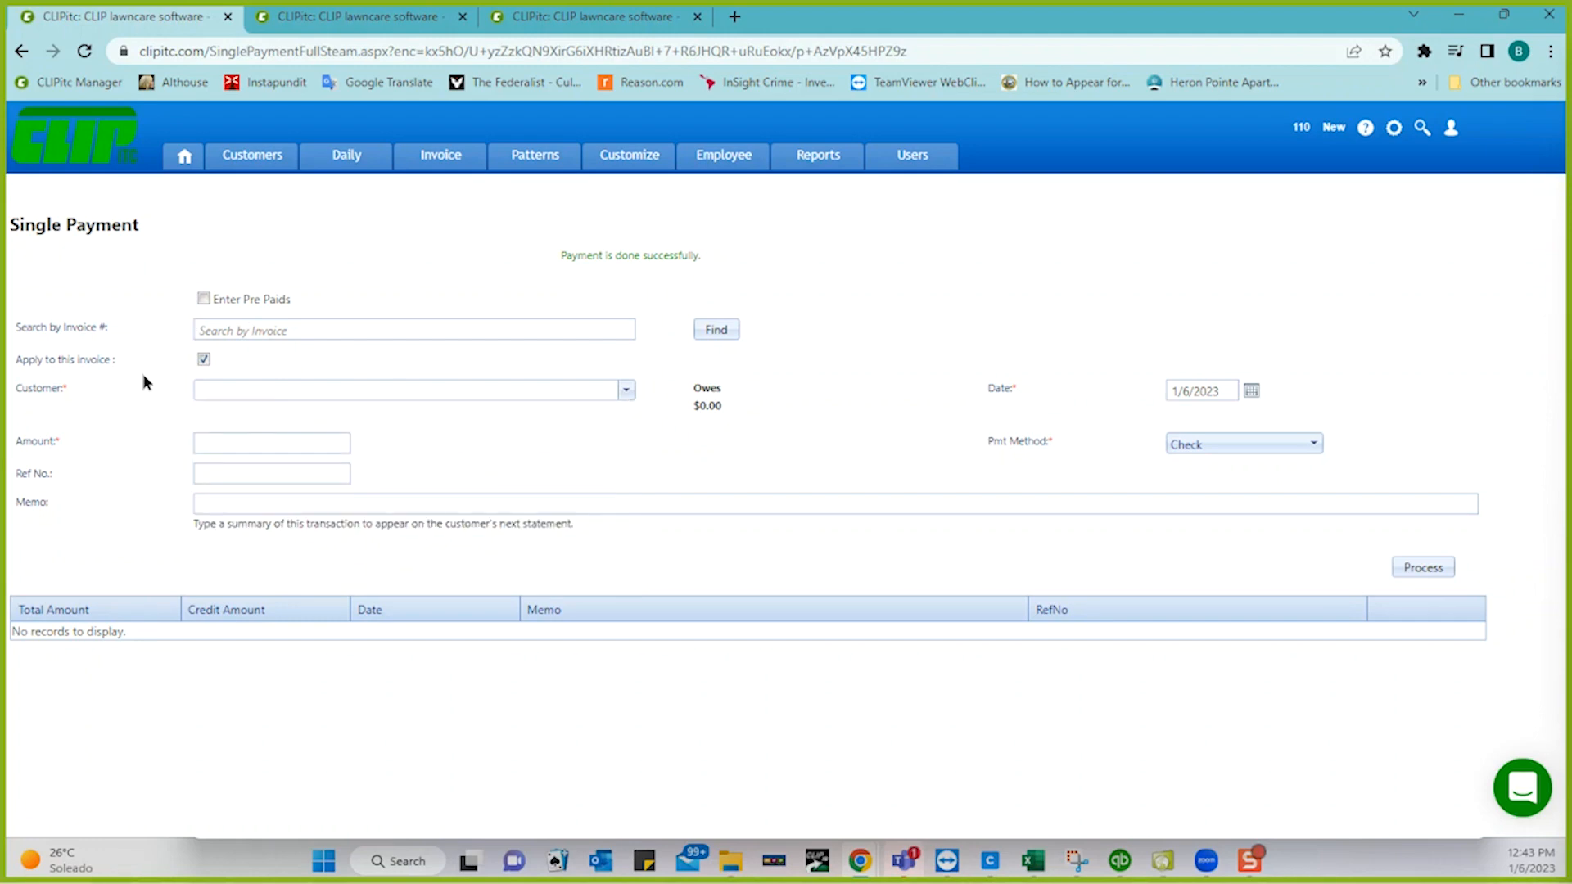
{"action": "left_click", "coordinate": [277, 392]}
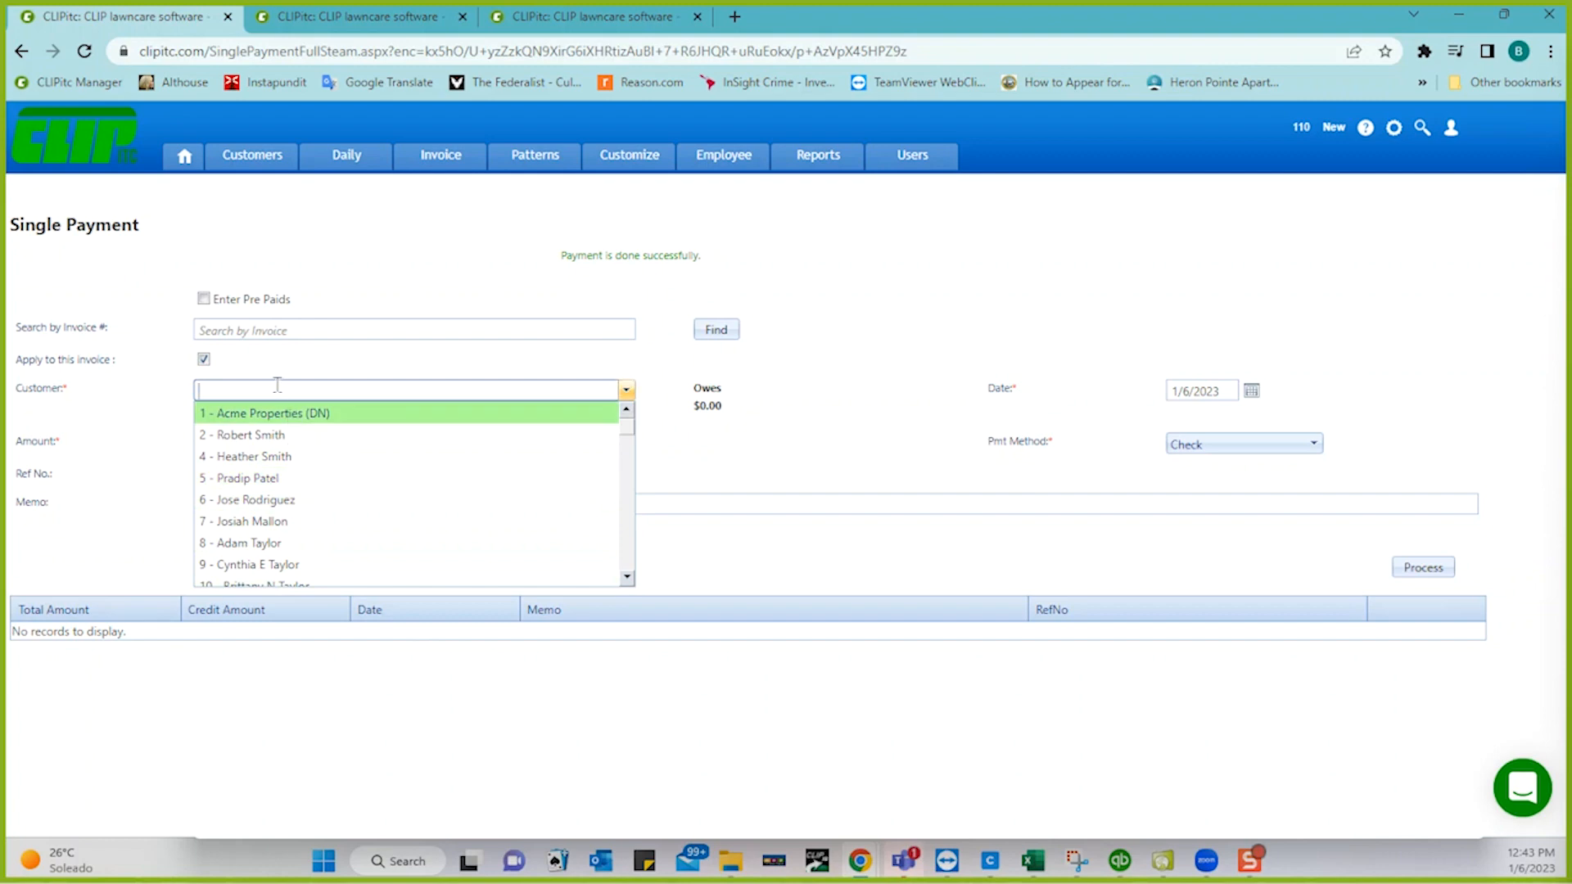
{"action": "type", "text": "bart"}
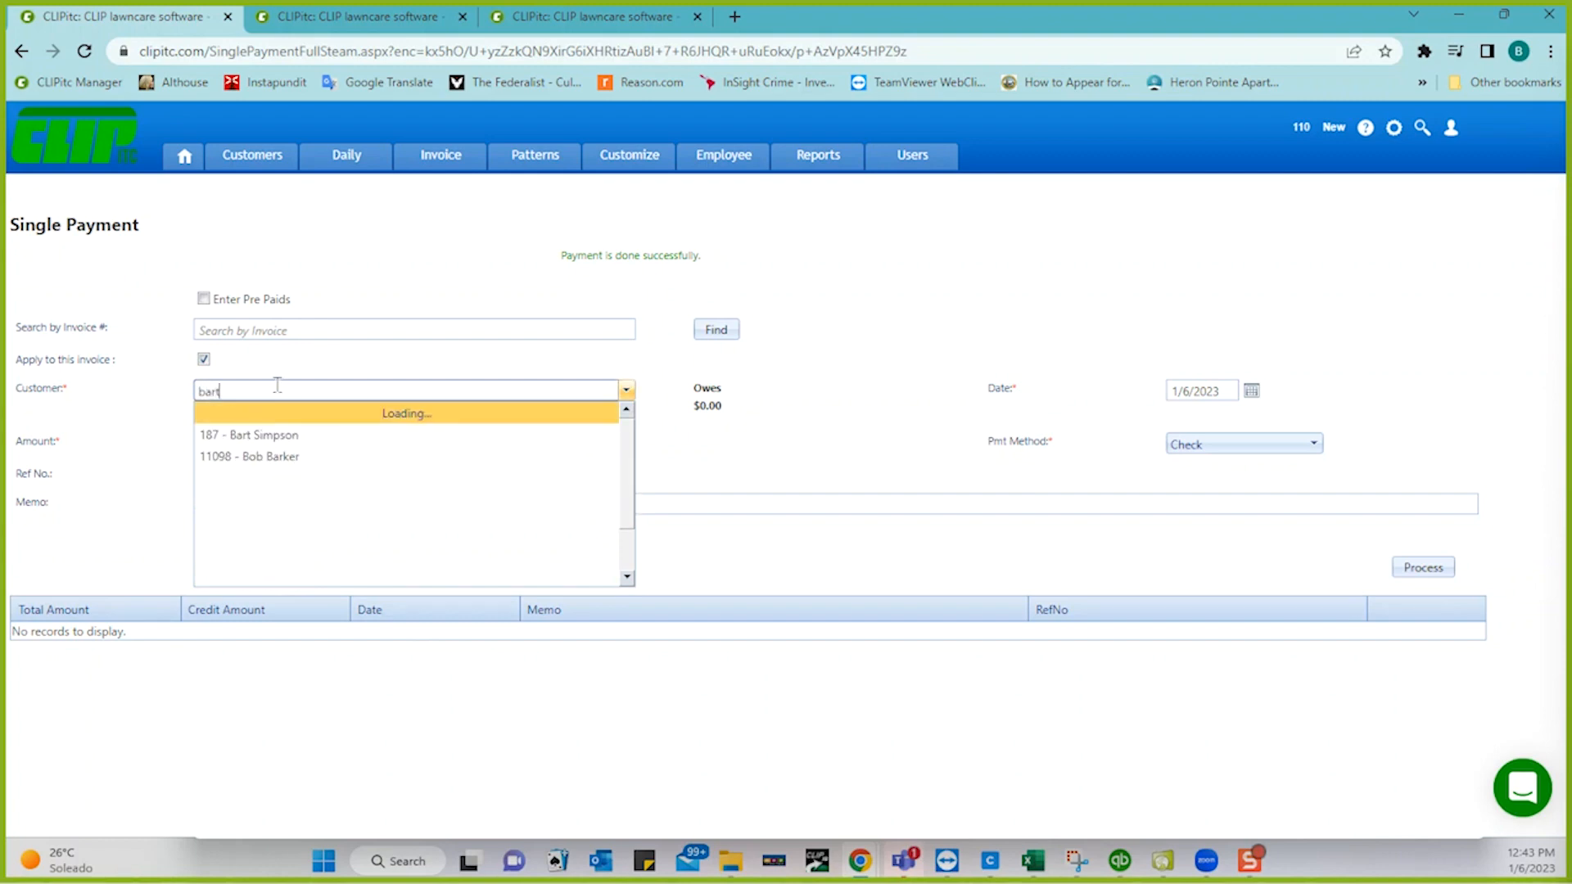
{"action": "left_click", "coordinate": [272, 415]}
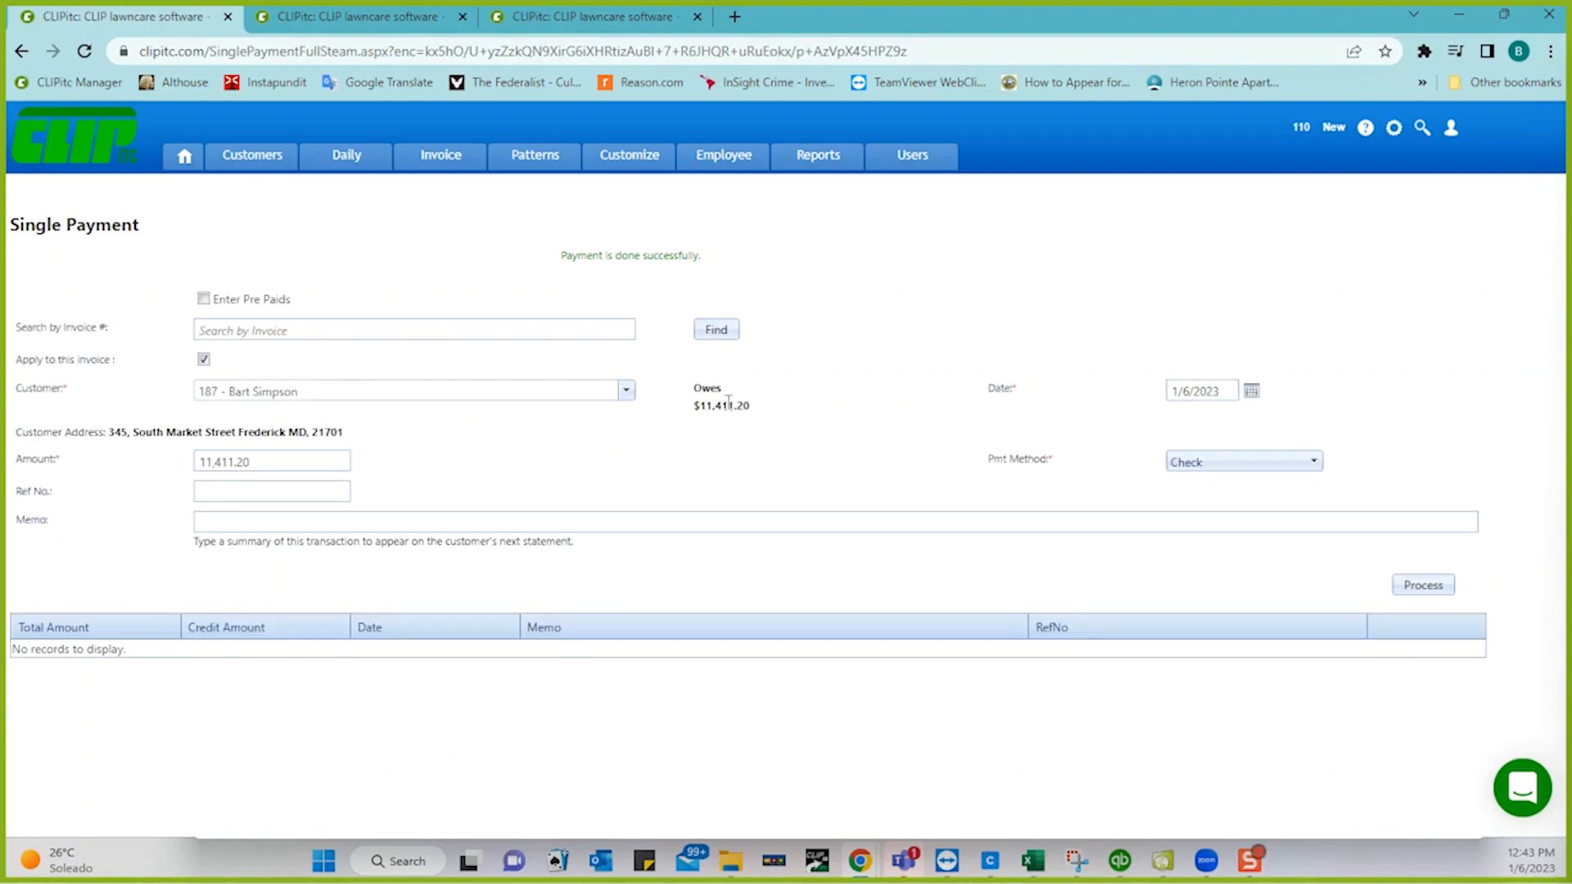
- Process the $11,411.20 check payment with reference corrected to Check #3258
{"action": "left_click", "coordinate": [290, 461]}
{"action": "left_click", "coordinate": [278, 491]}
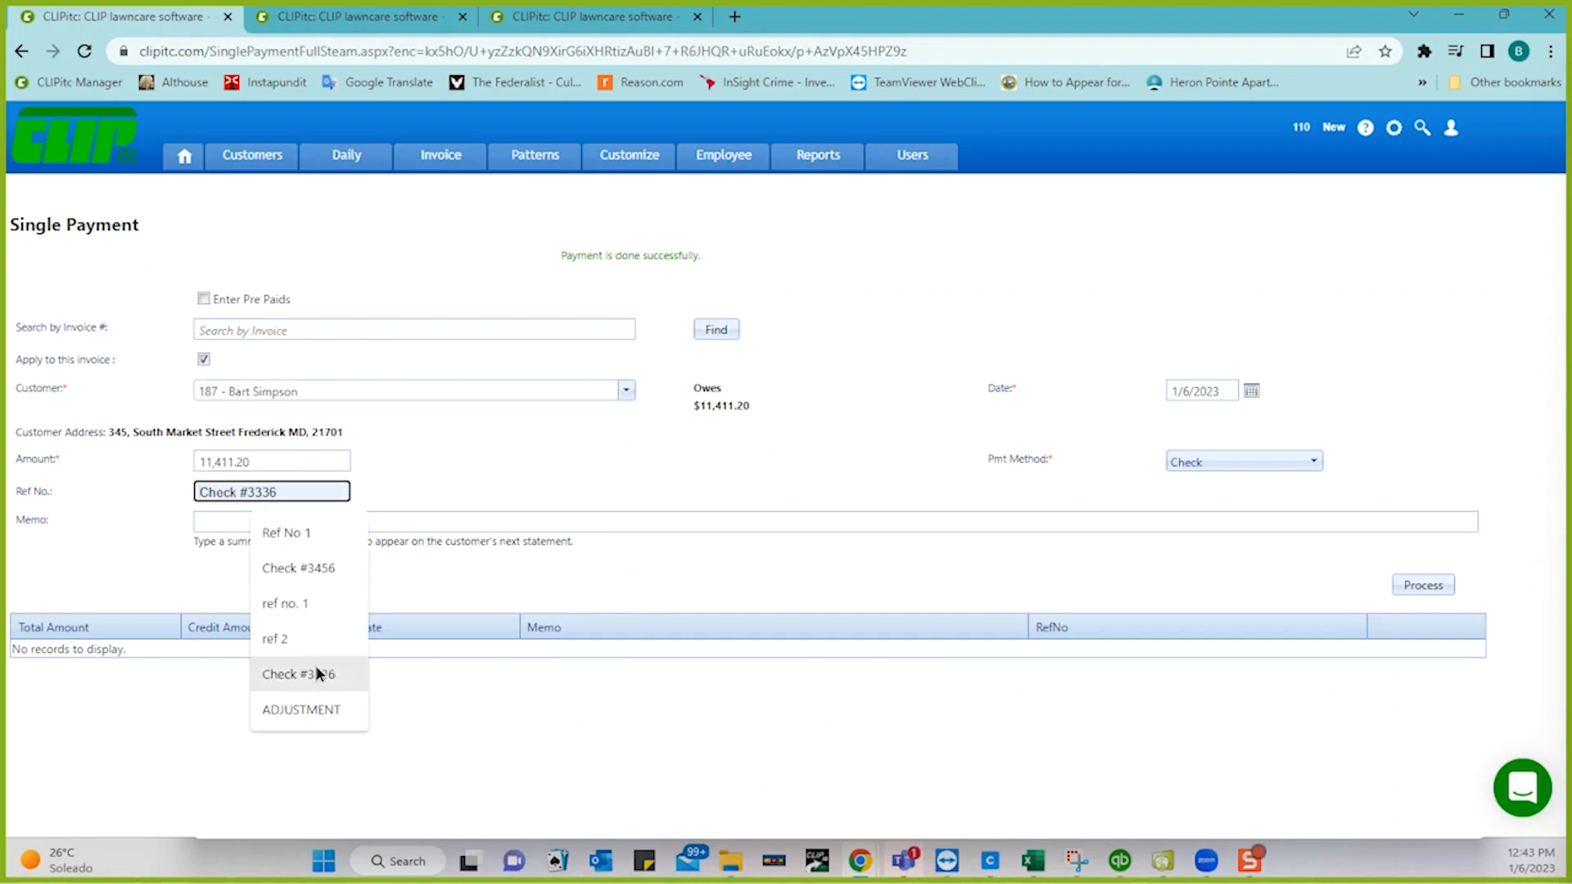
{"action": "left_click", "coordinate": [316, 671]}
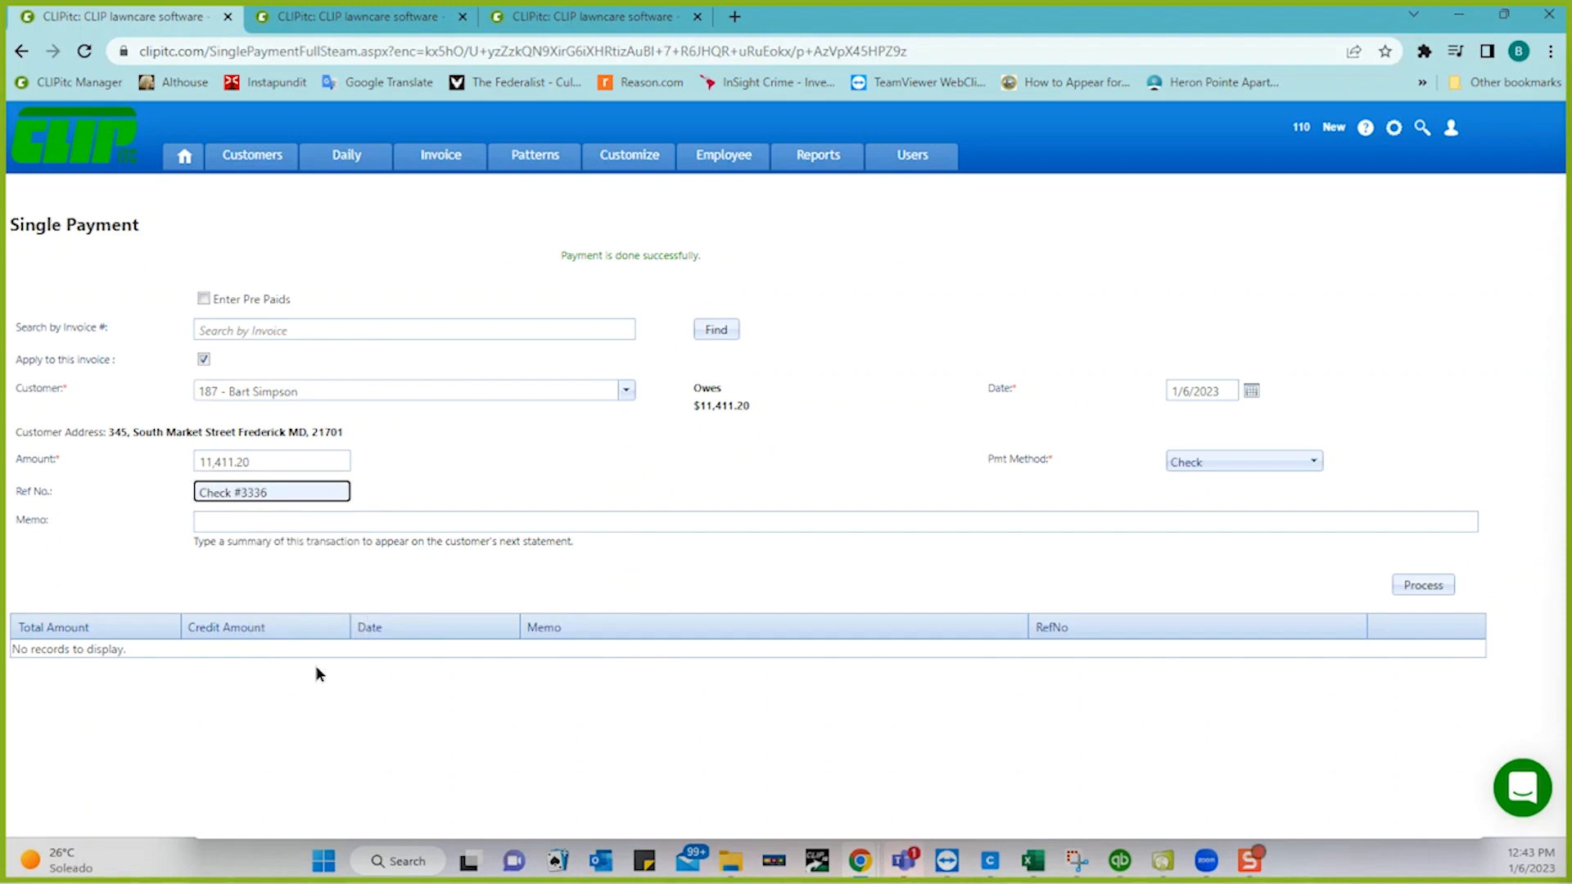
{"action": "key", "text": "BackSpace"}
{"action": "key", "text": "BackSpace"}
{"action": "key", "text": "BackSpace"}
{"action": "type", "text": "2"}
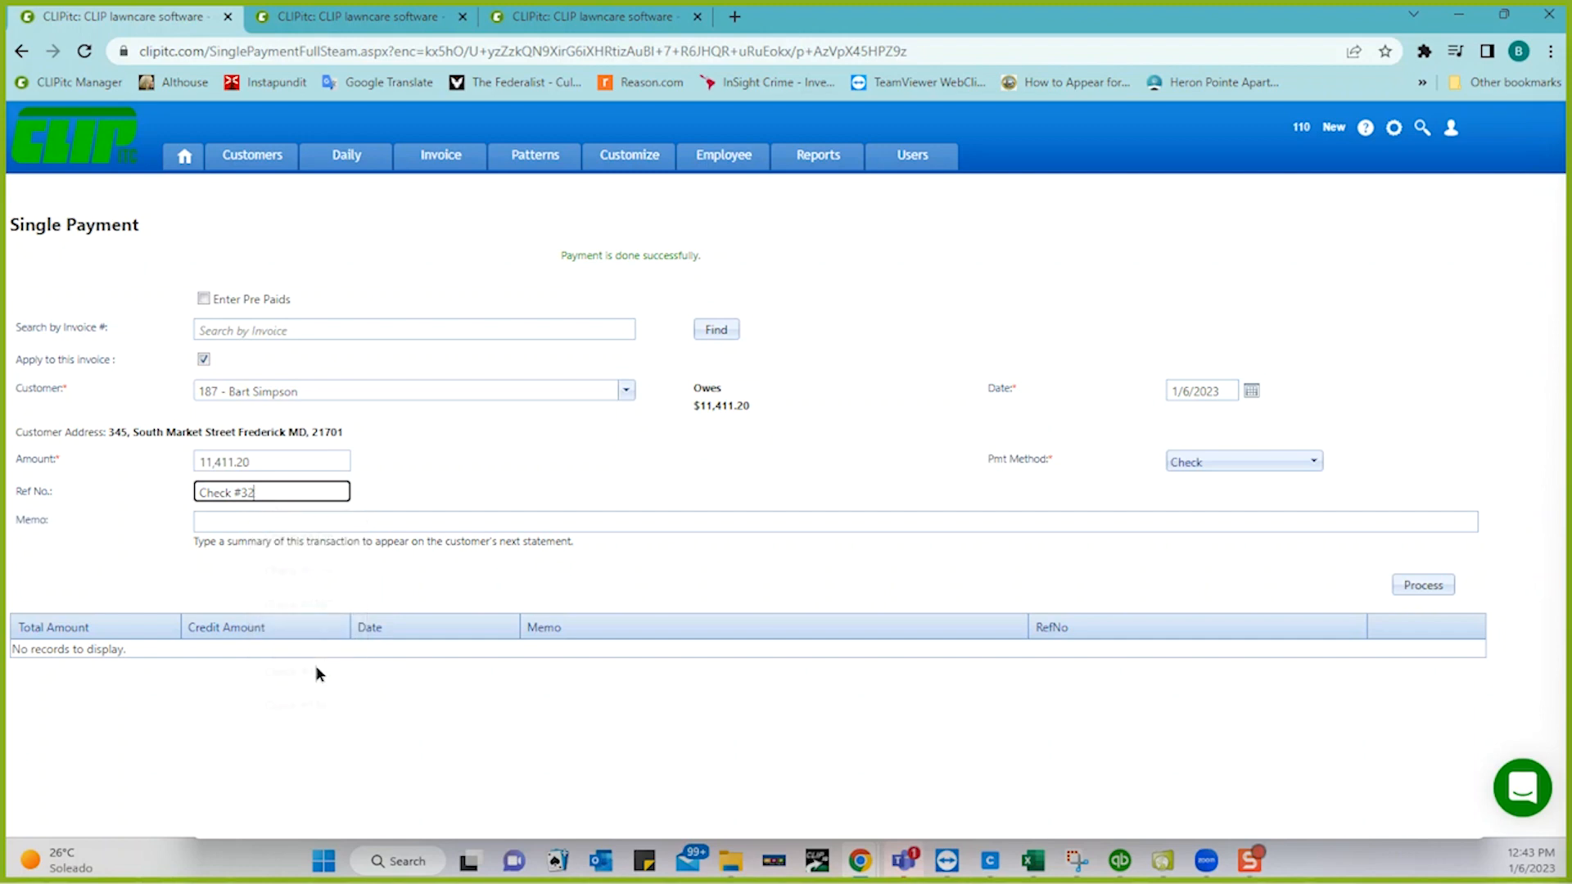
{"action": "type", "text": "58"}
{"action": "left_click", "coordinate": [1415, 587]}
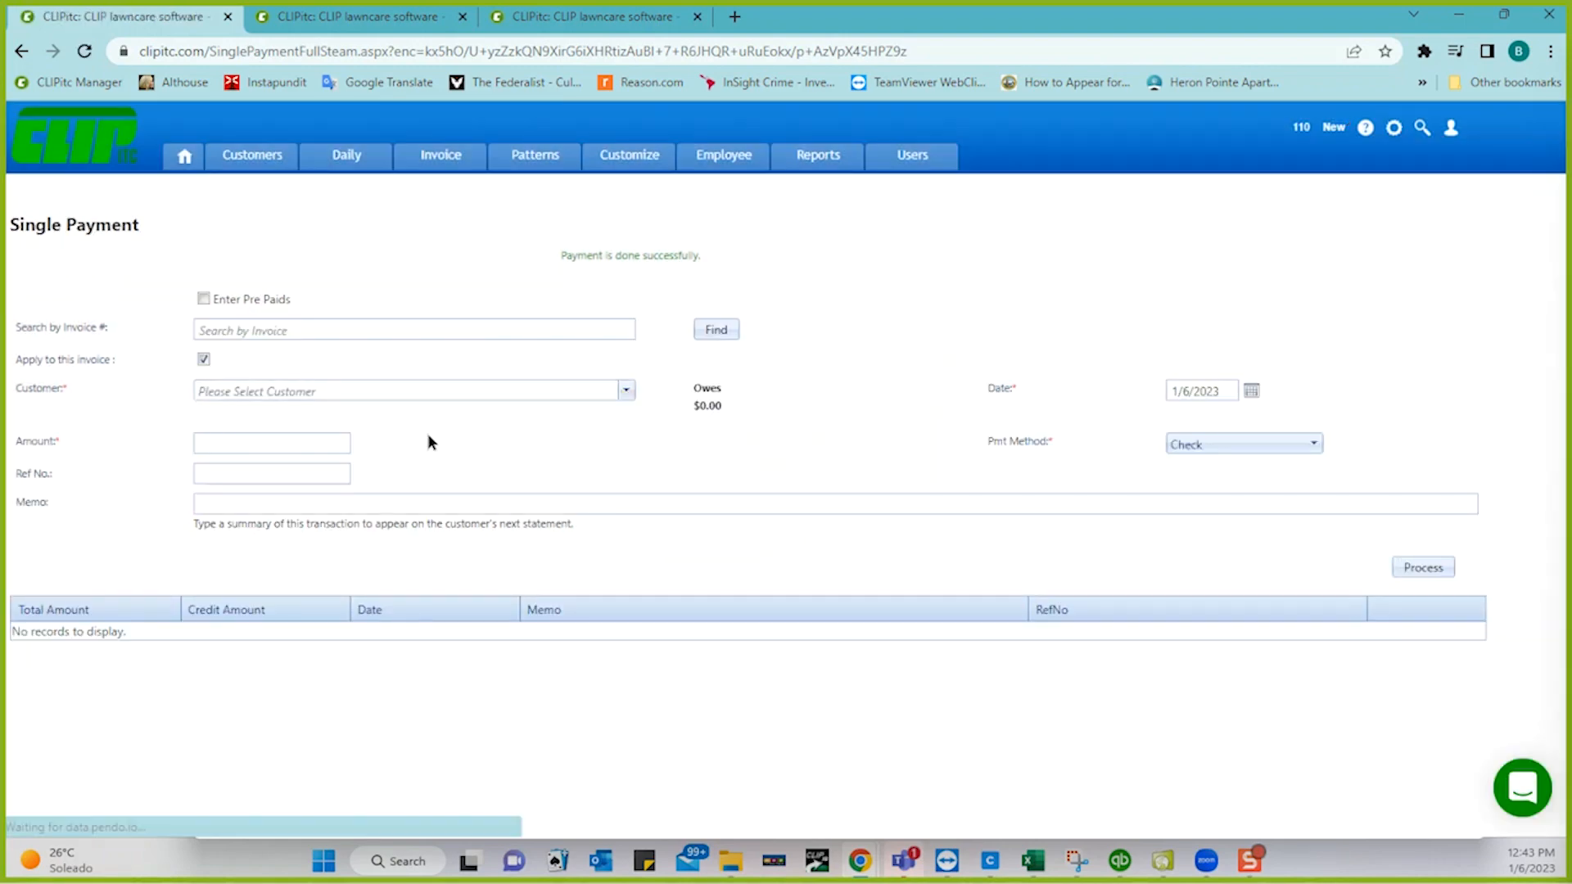
- Toggle Enter Pre Paids on and off while browsing the customer list
{"action": "left_click", "coordinate": [204, 299]}
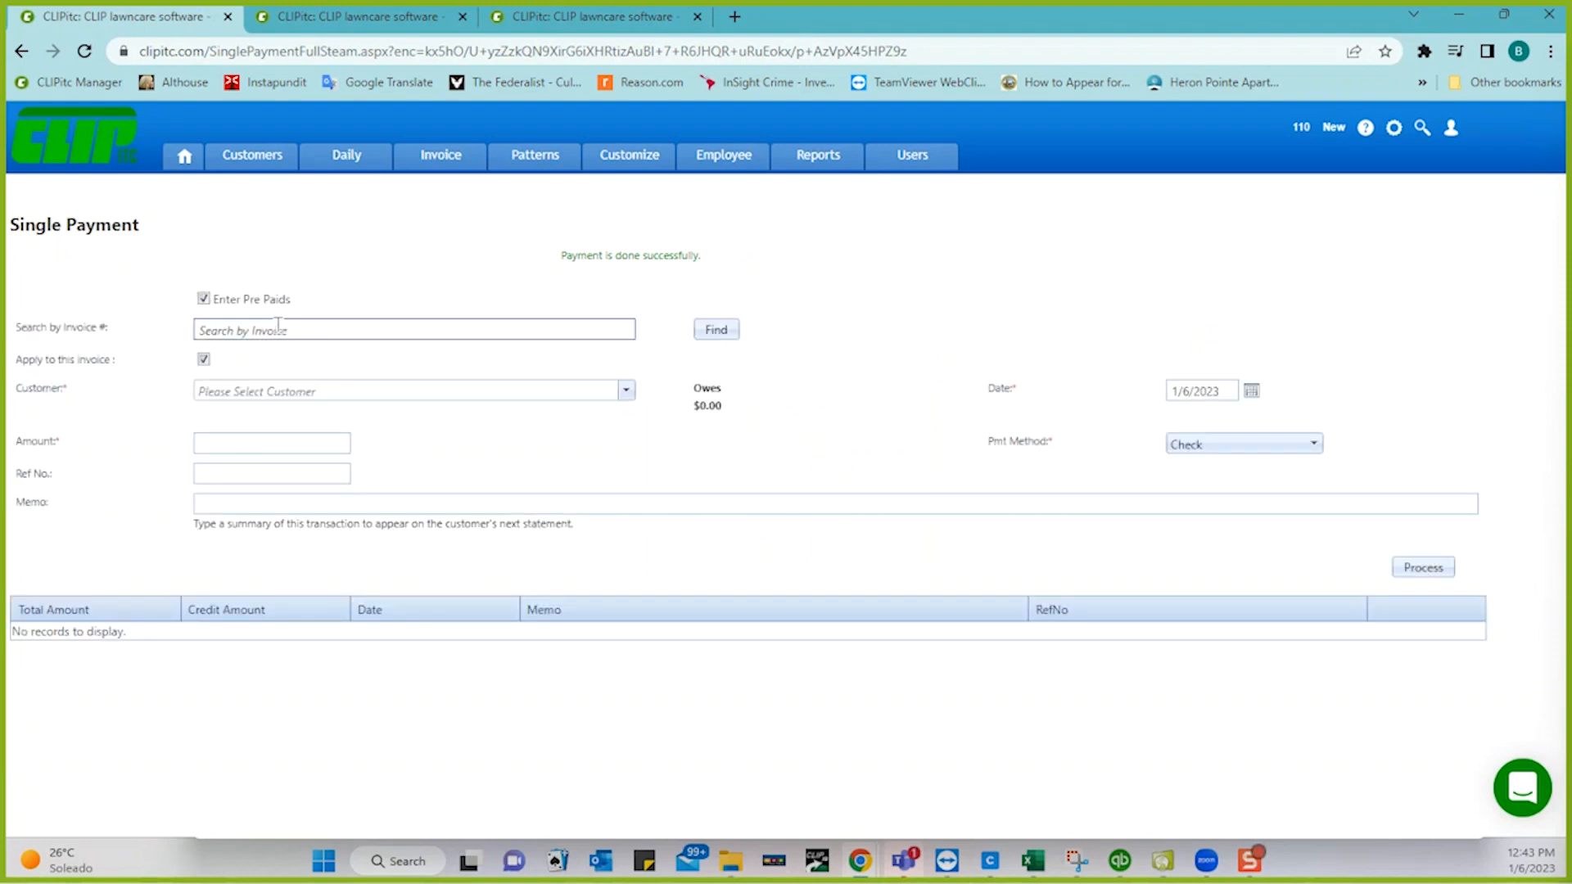
{"action": "left_click", "coordinate": [272, 391]}
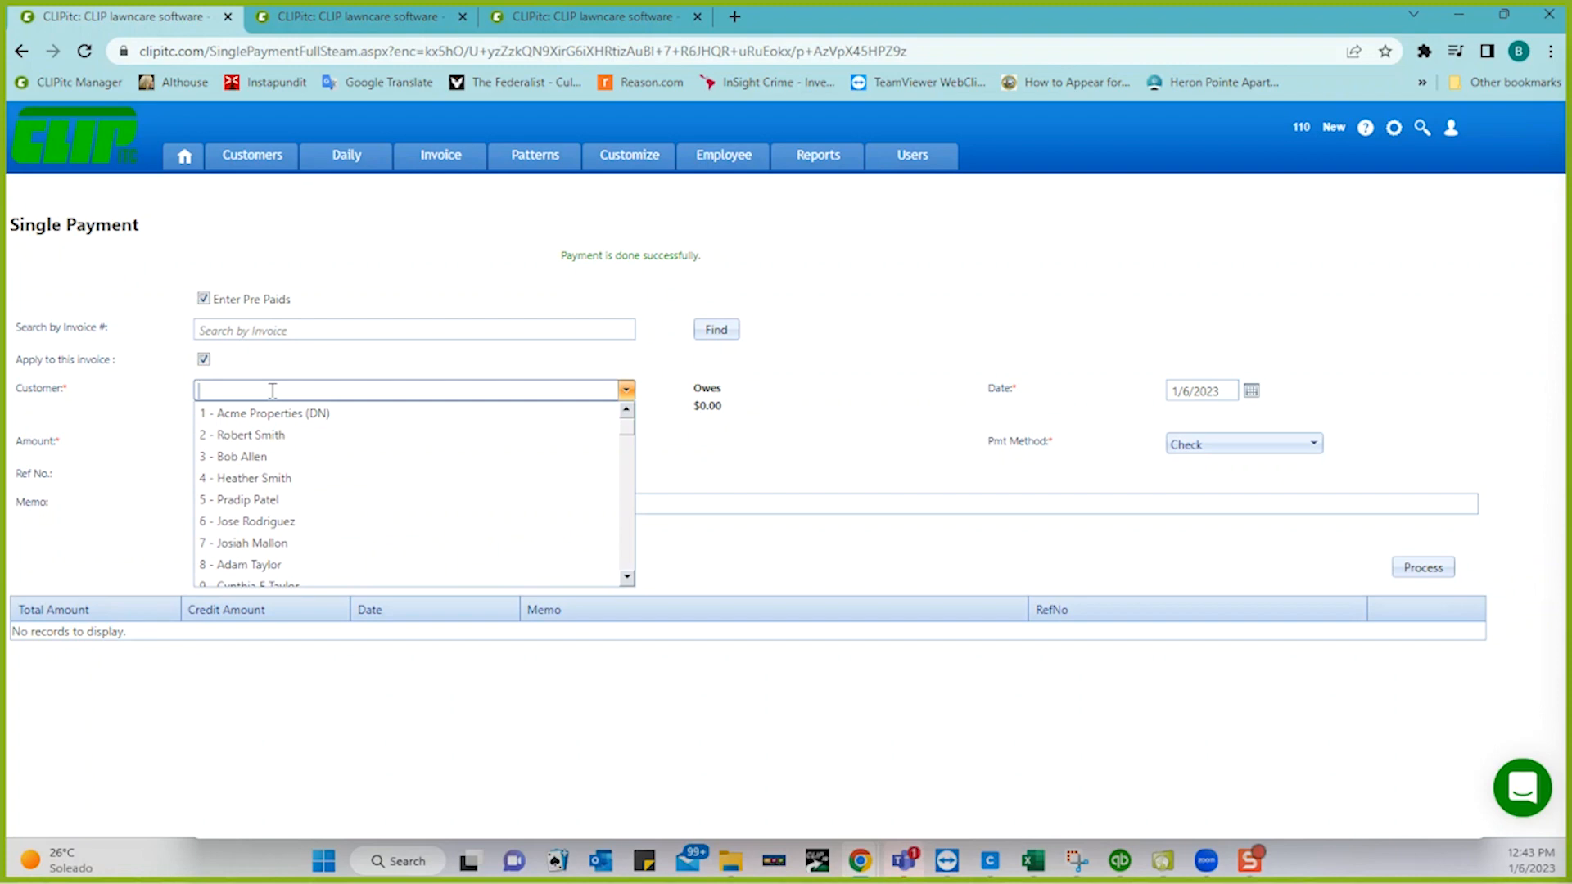
{"action": "left_click", "coordinate": [155, 398]}
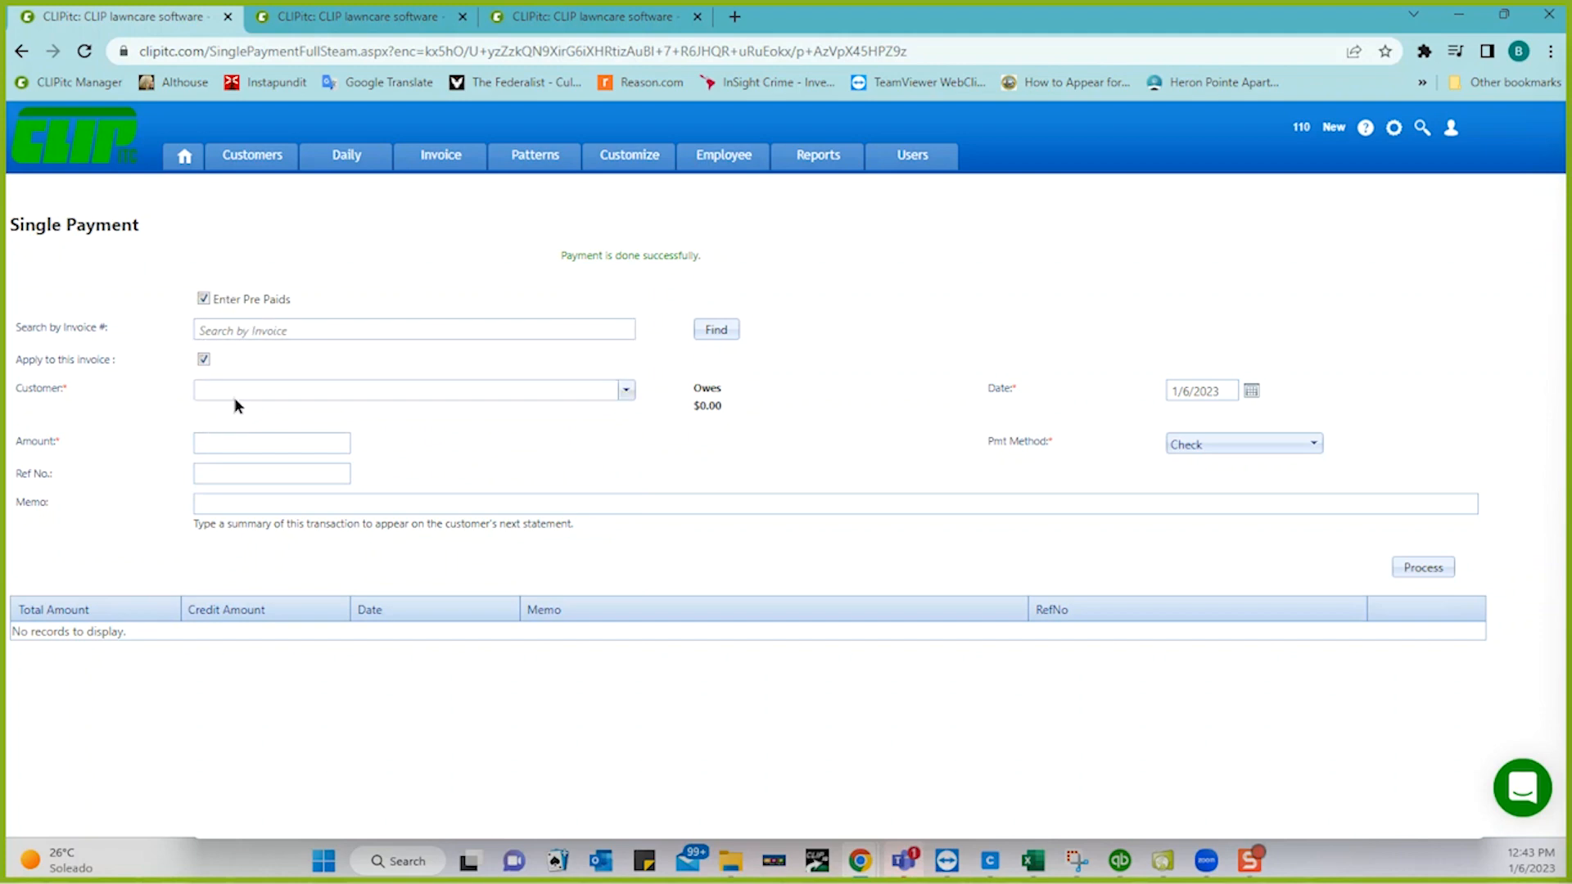
{"action": "left_click", "coordinate": [202, 297]}
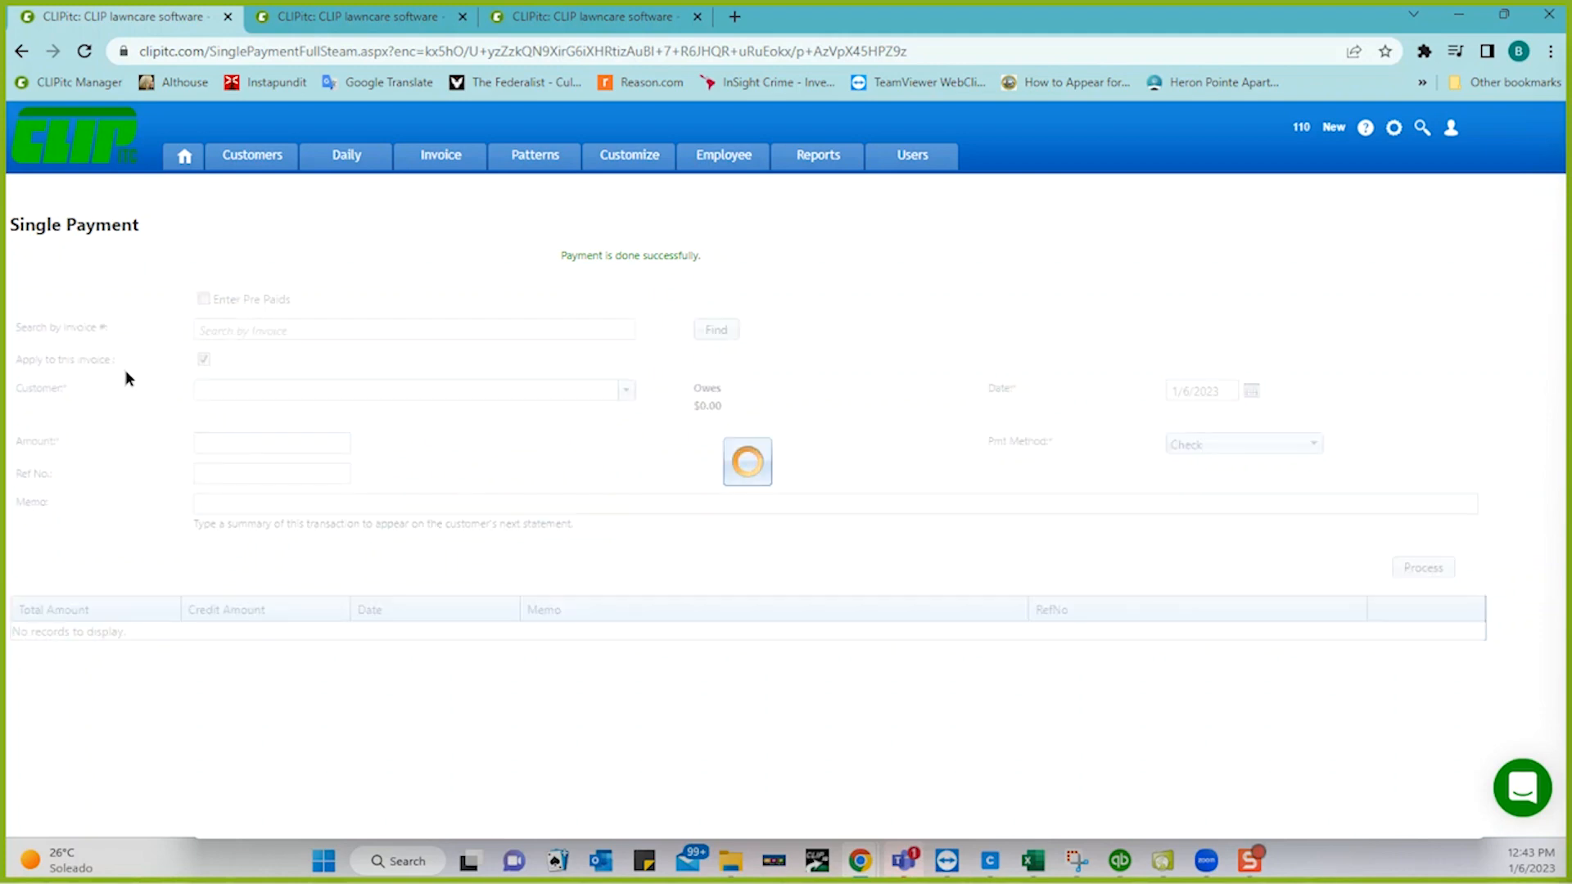
{"action": "left_click", "coordinate": [299, 391]}
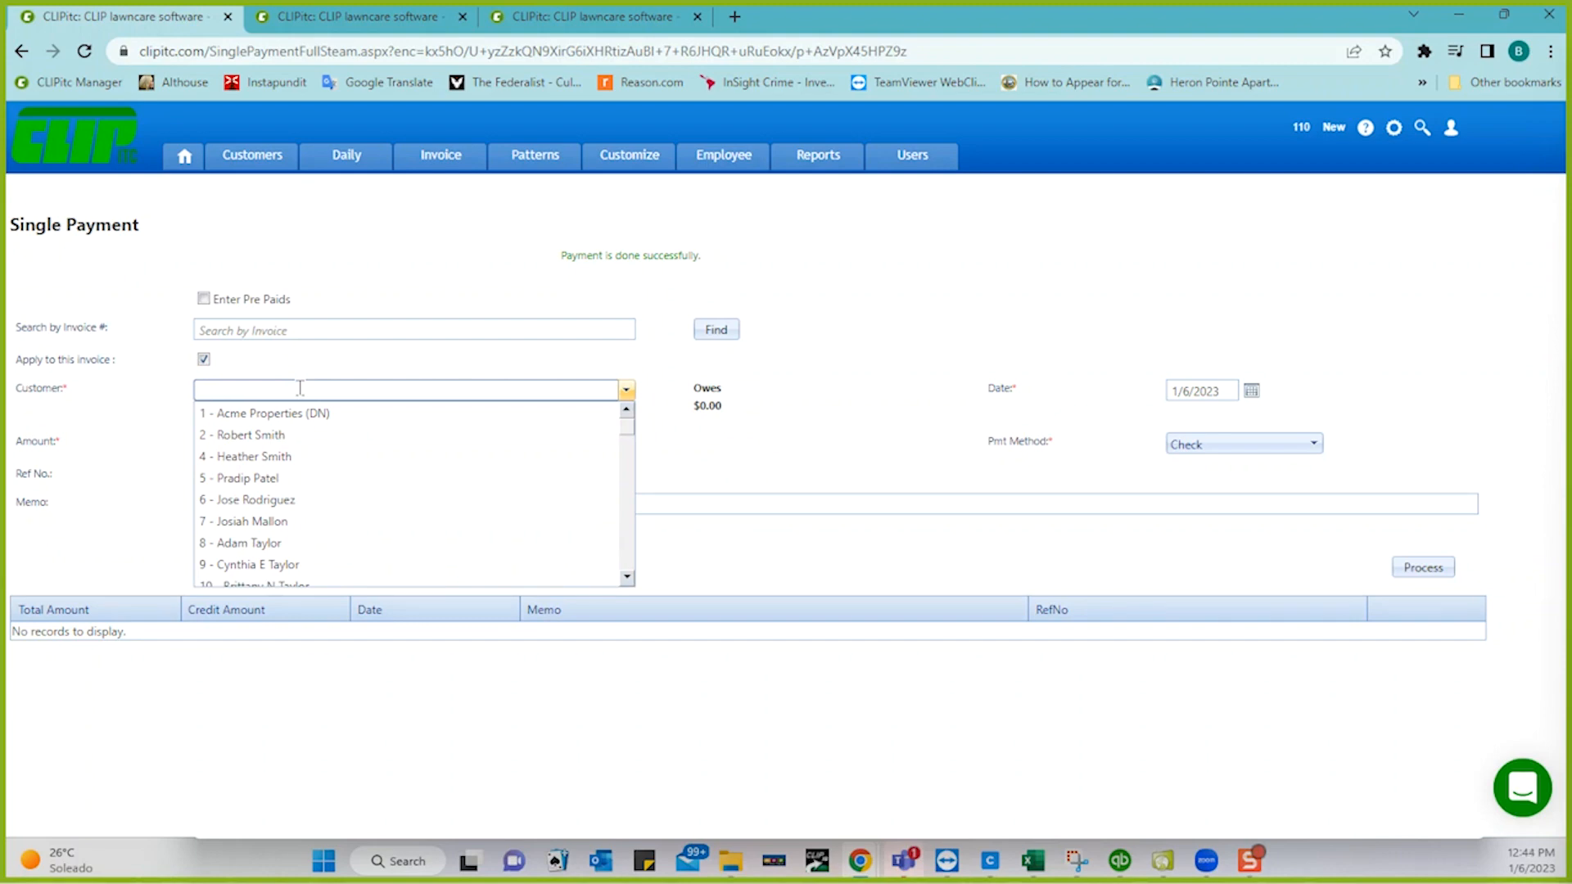
{"action": "left_click", "coordinate": [148, 411]}
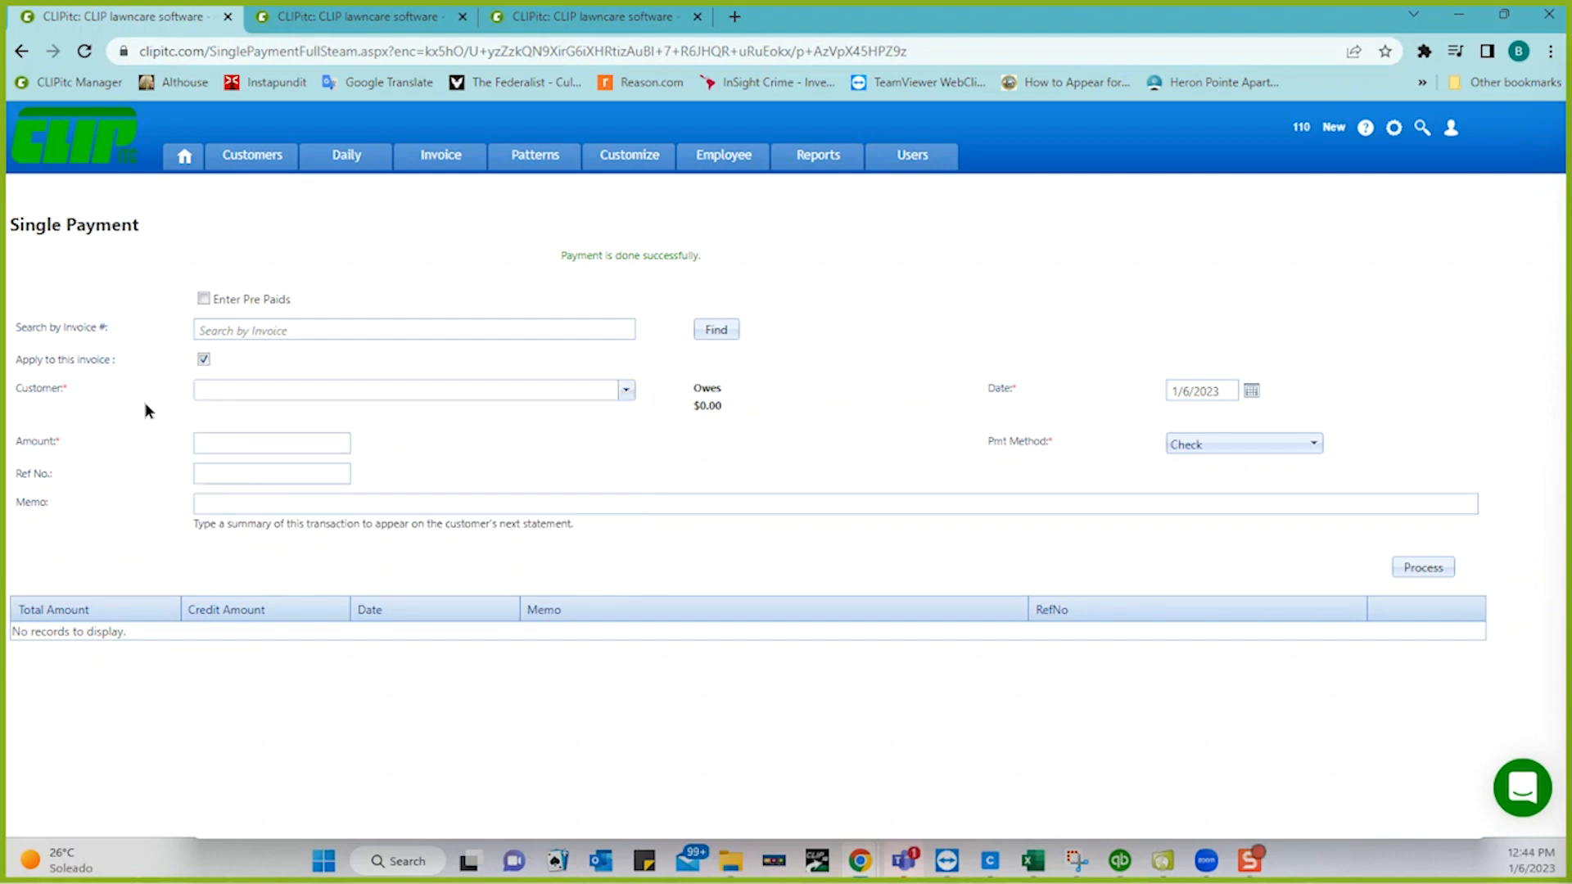
- Switch Pmt Method to Credit Card and back to Check, then go to invoice generation
{"action": "left_click", "coordinate": [1209, 445]}
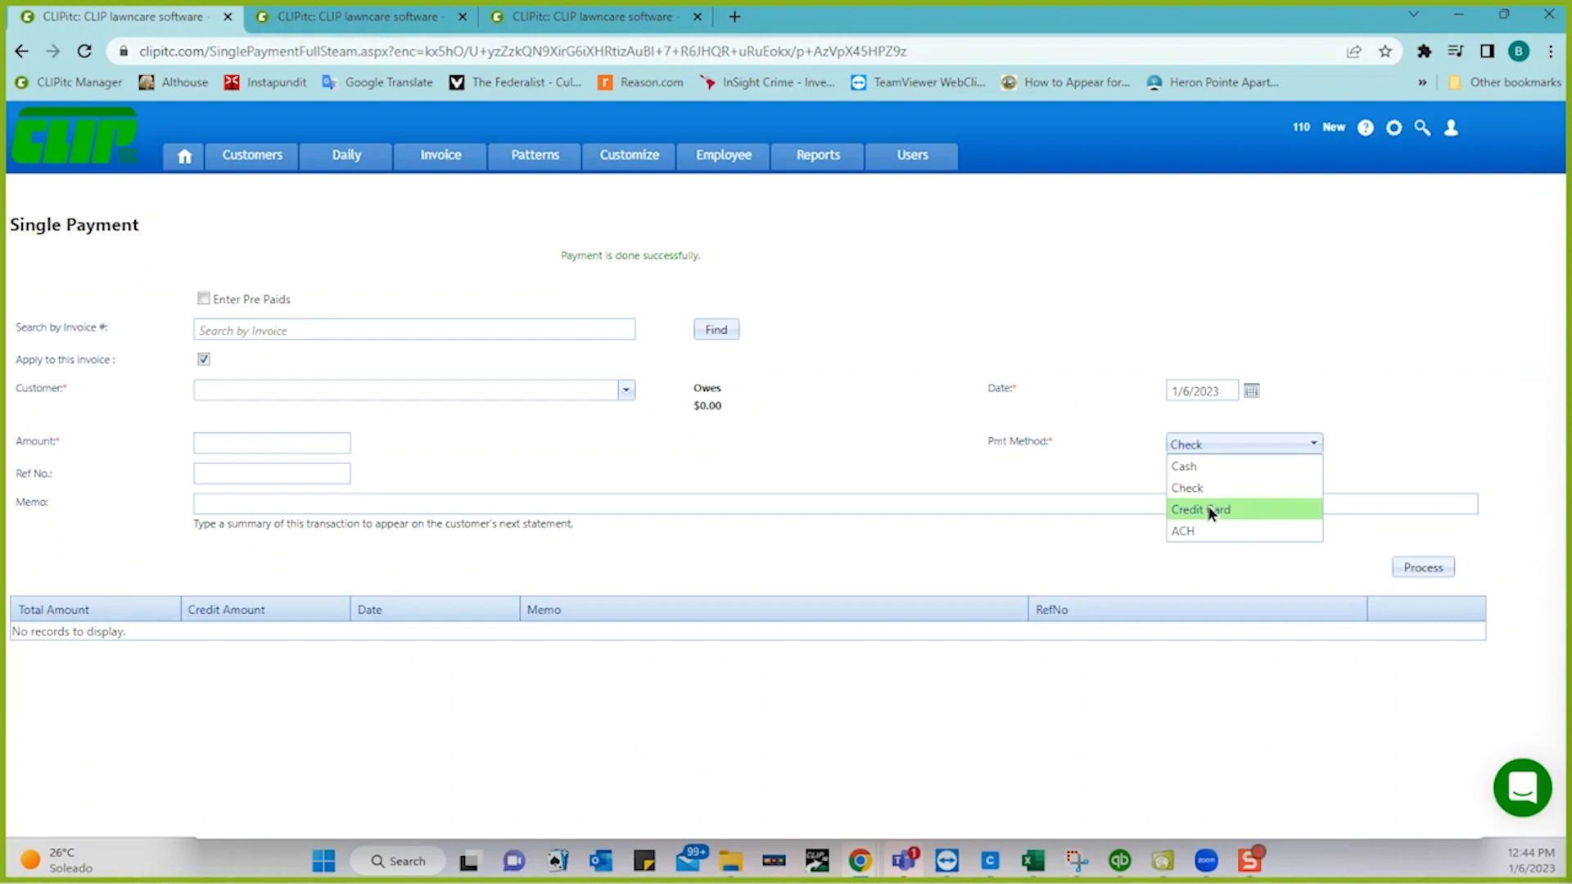
{"action": "left_click", "coordinate": [1210, 510]}
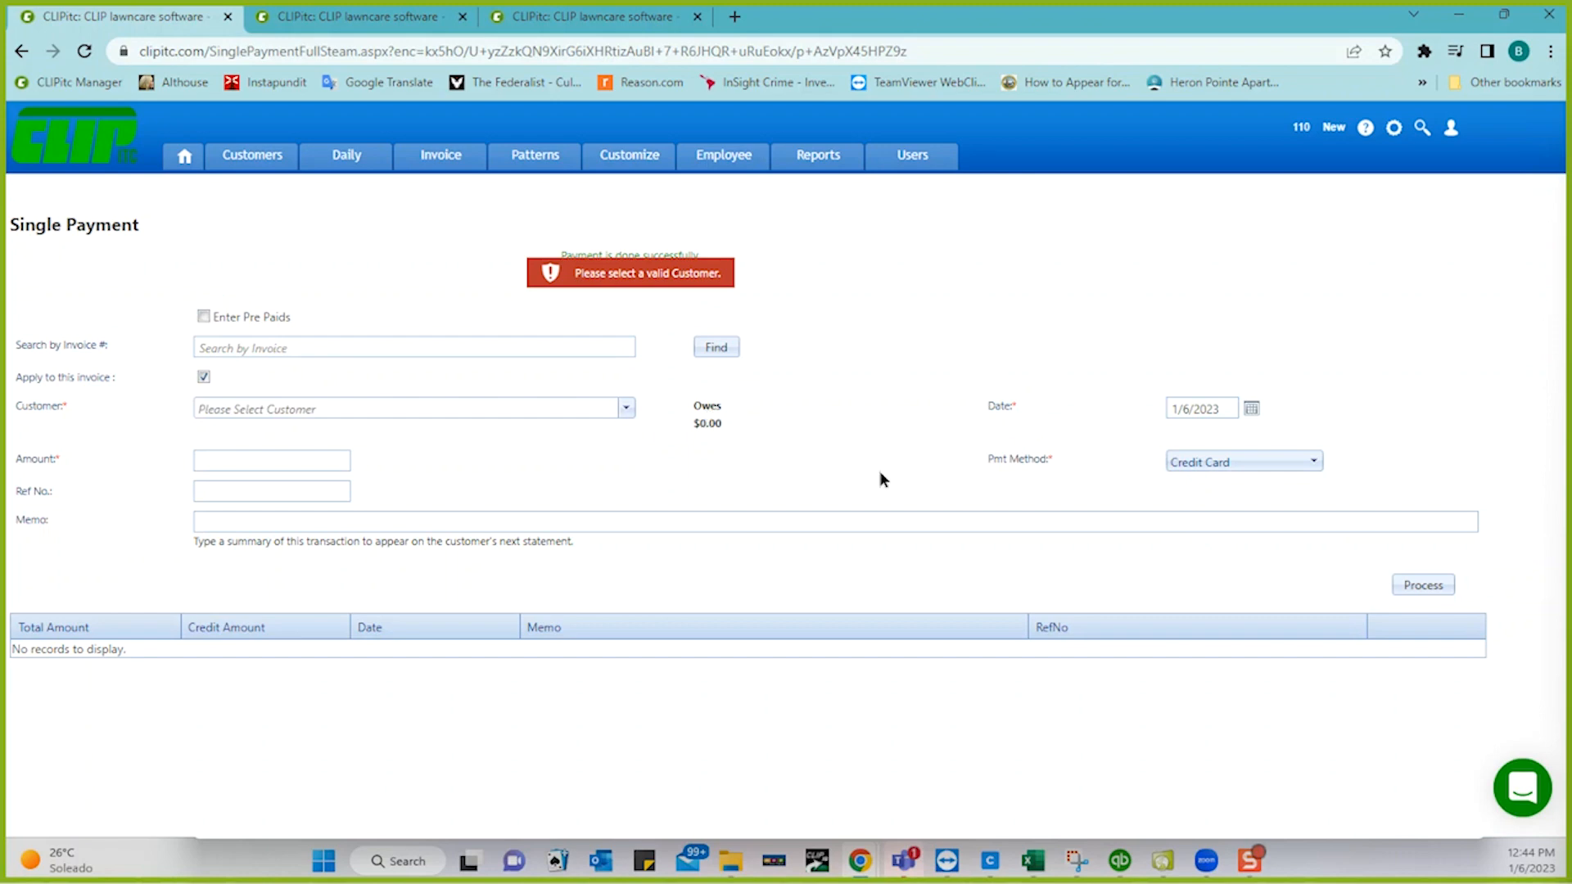
{"action": "left_click", "coordinate": [1224, 463]}
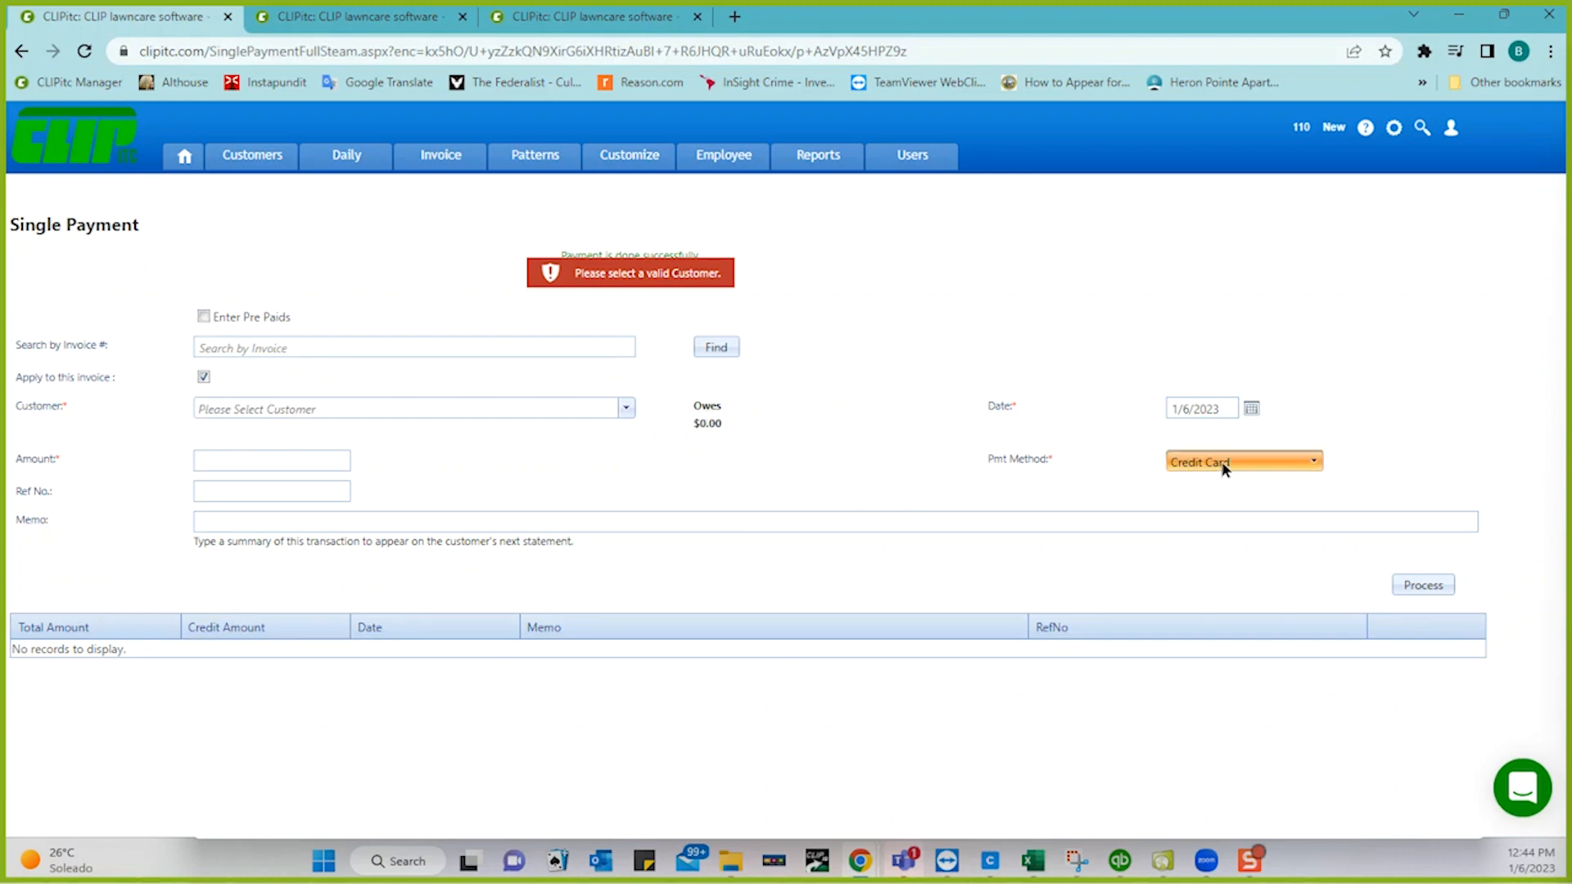
{"action": "left_click", "coordinate": [1205, 507]}
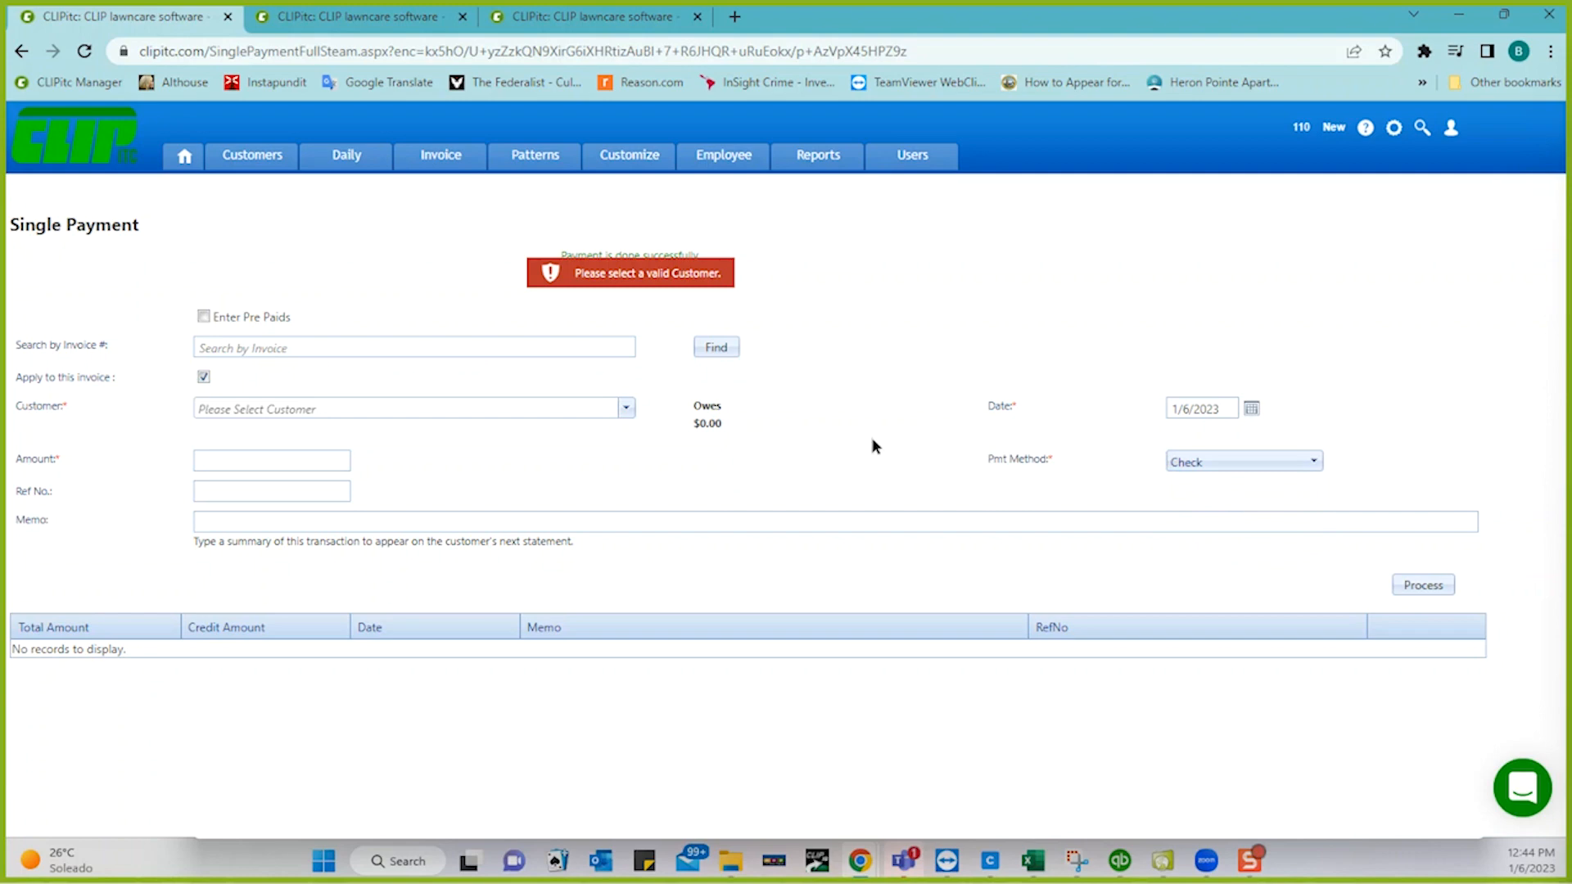
{"action": "triple_click", "coordinate": [807, 393]}
{"action": "left_click", "coordinate": [440, 161]}
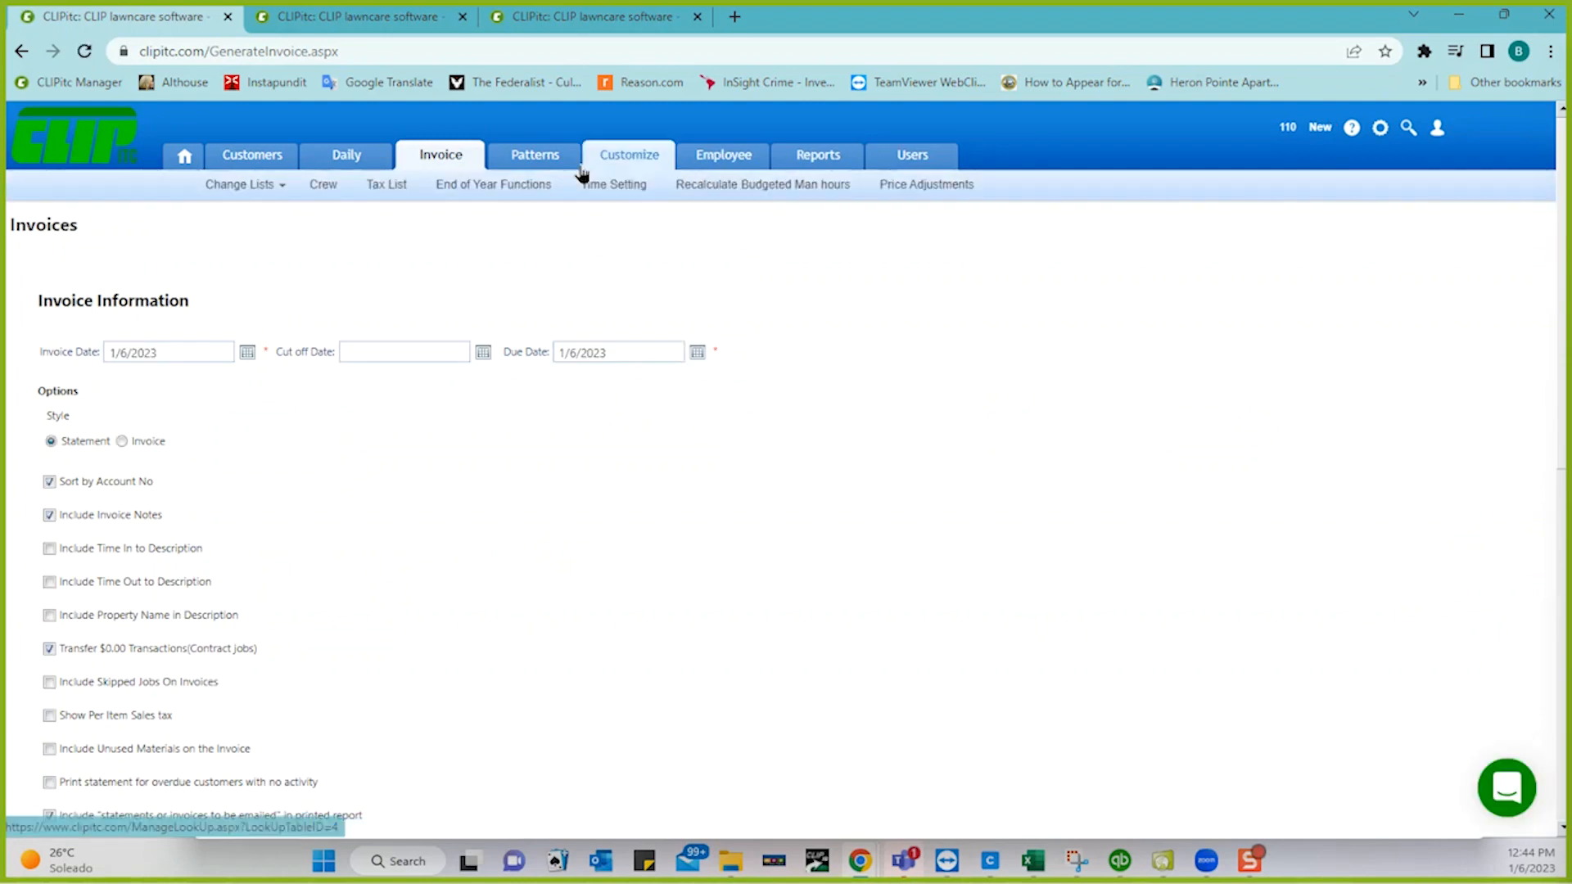
- Run the Customer History report with Only Include Payments, dated 1/6/2023 to 1/6/2023
{"action": "left_click", "coordinate": [358, 23]}
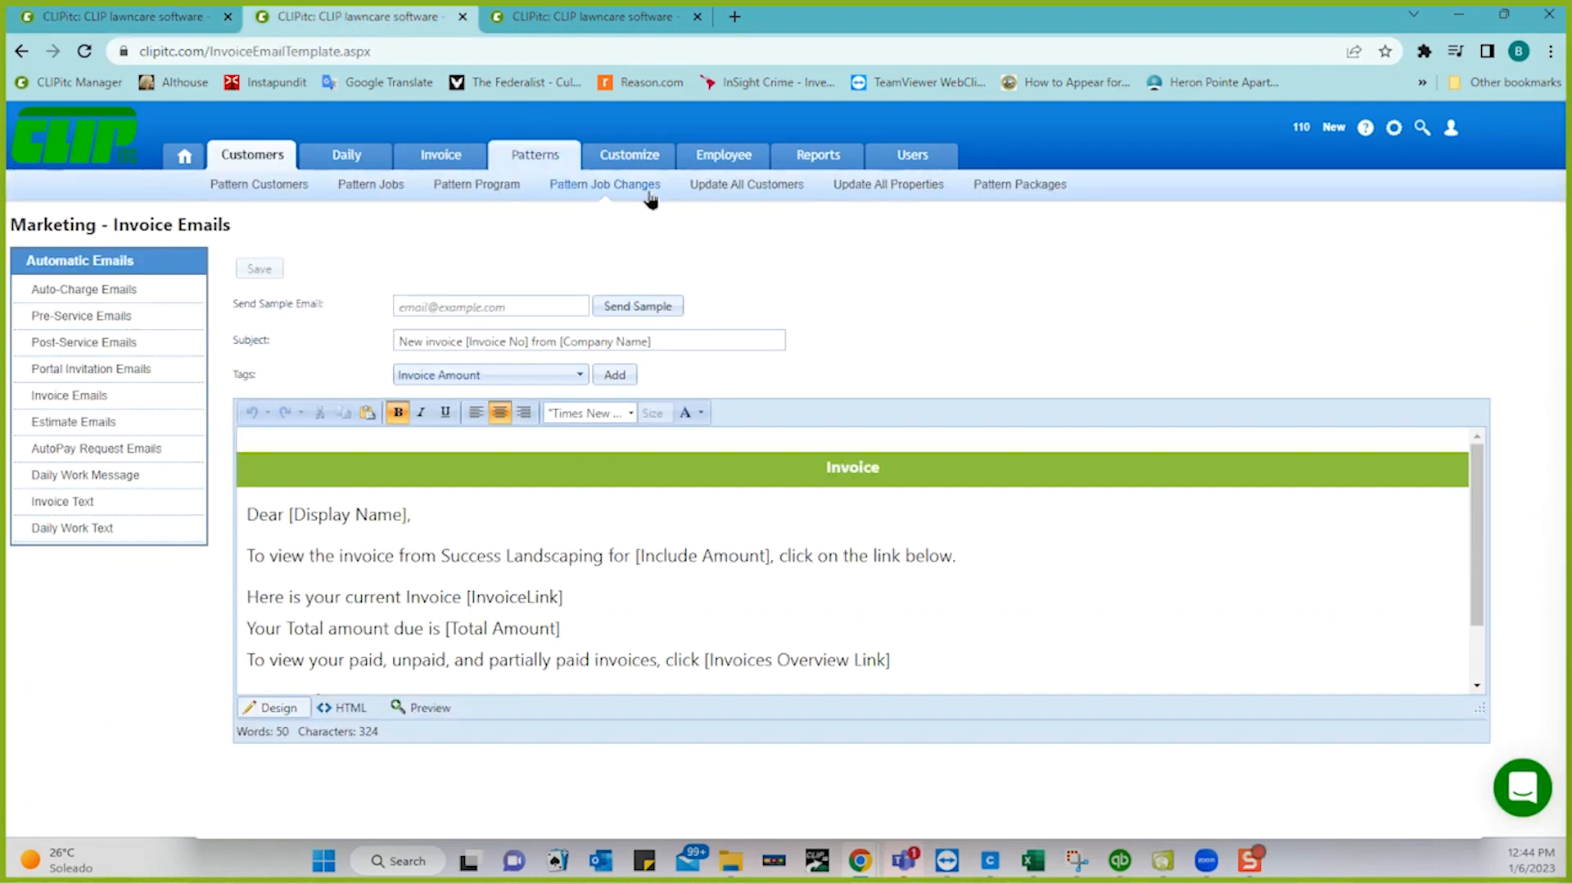
{"action": "left_click", "coordinate": [814, 154]}
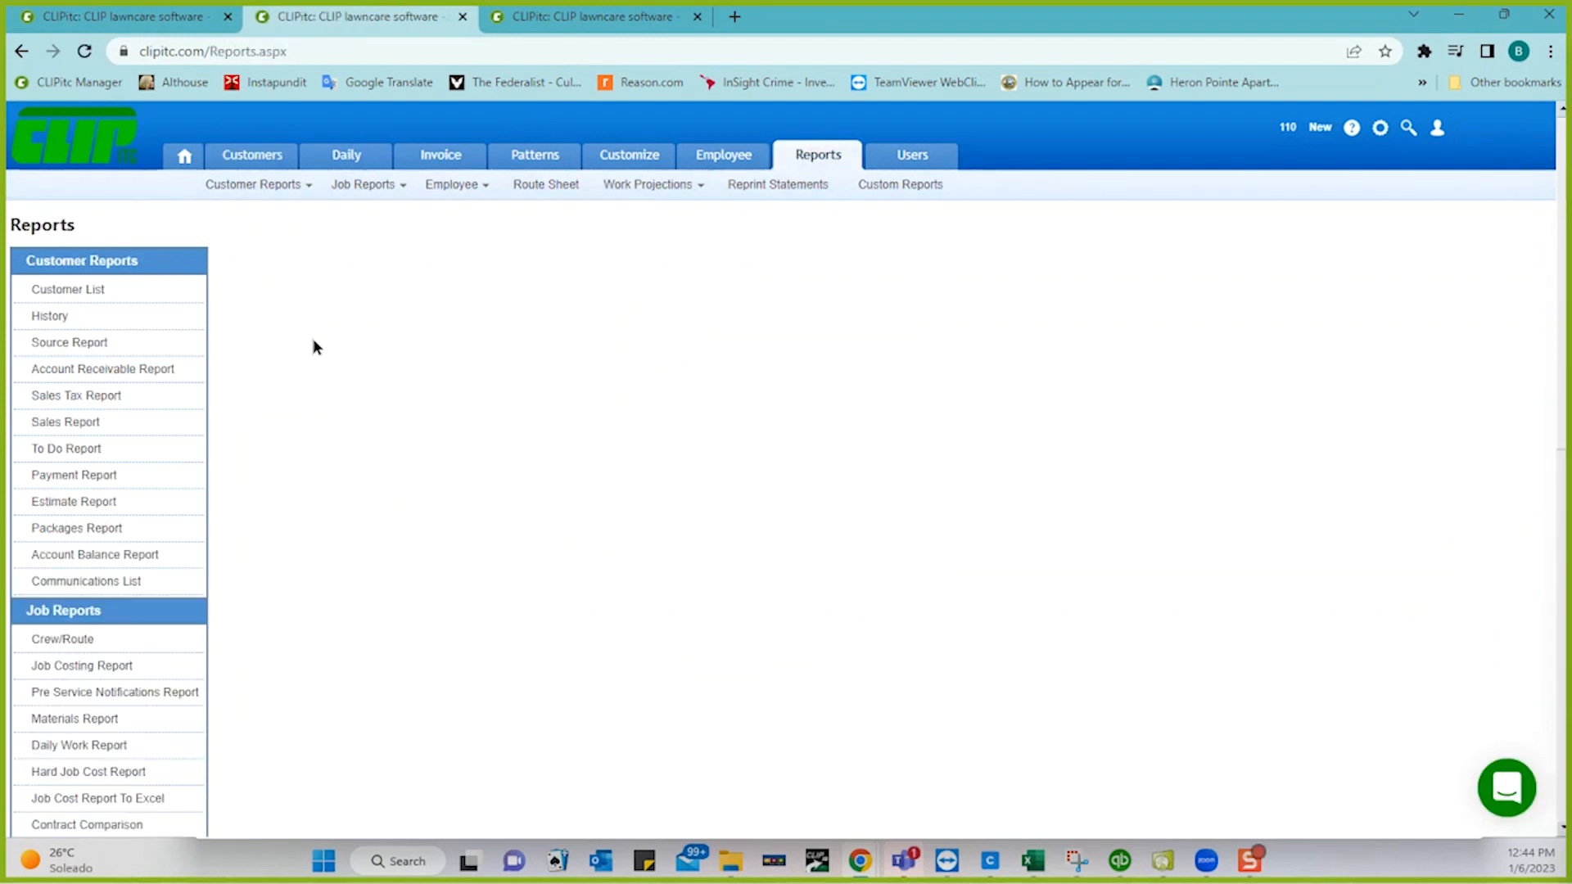
{"action": "left_click", "coordinate": [54, 320]}
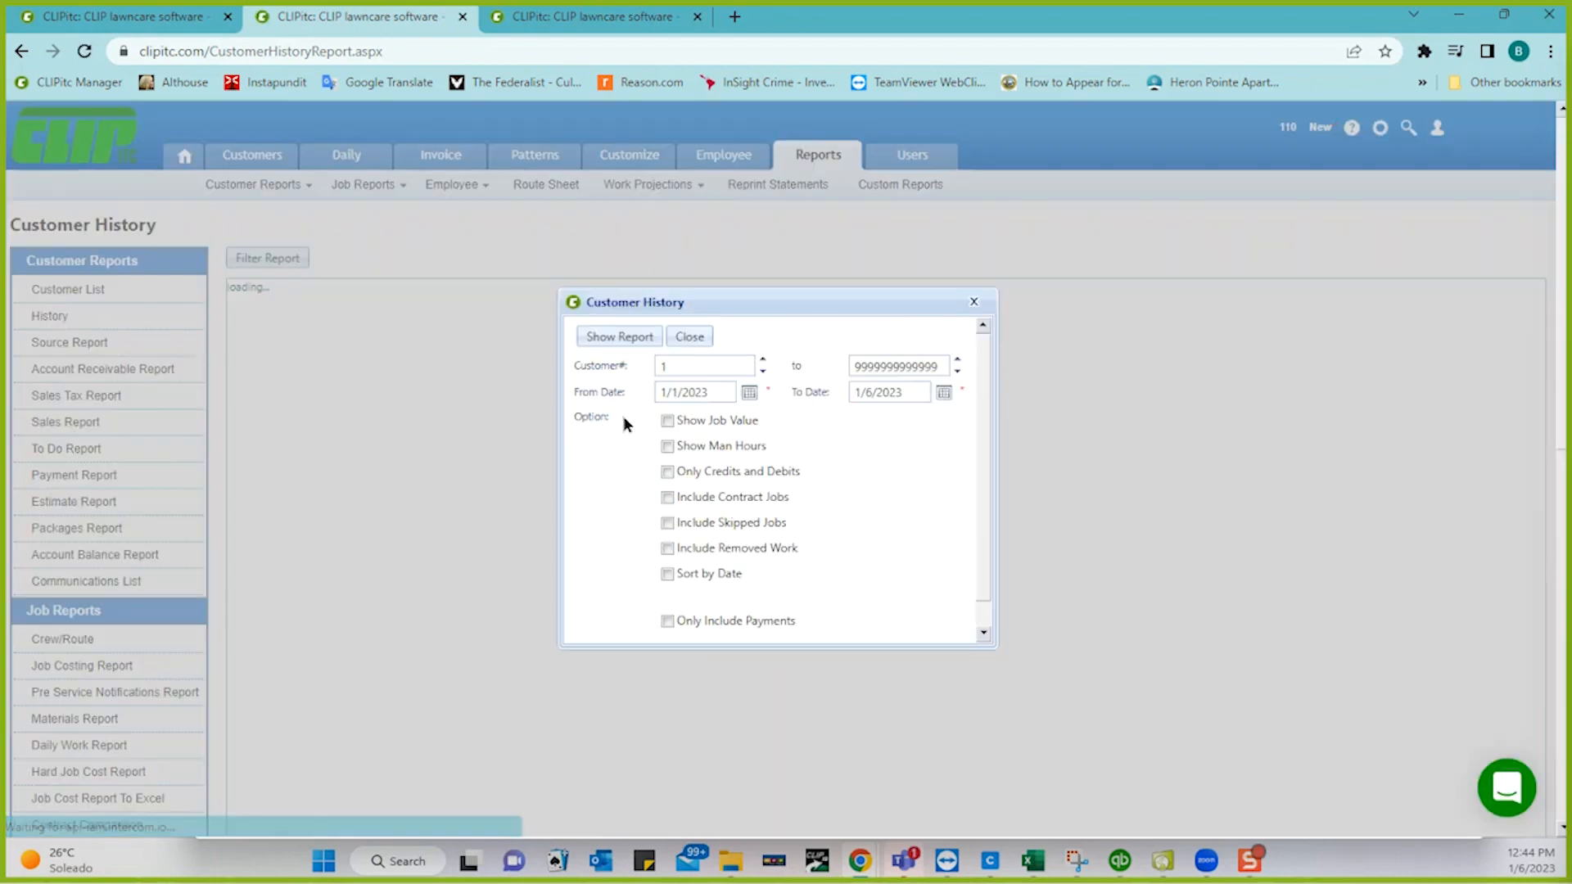
{"action": "left_click", "coordinate": [668, 621]}
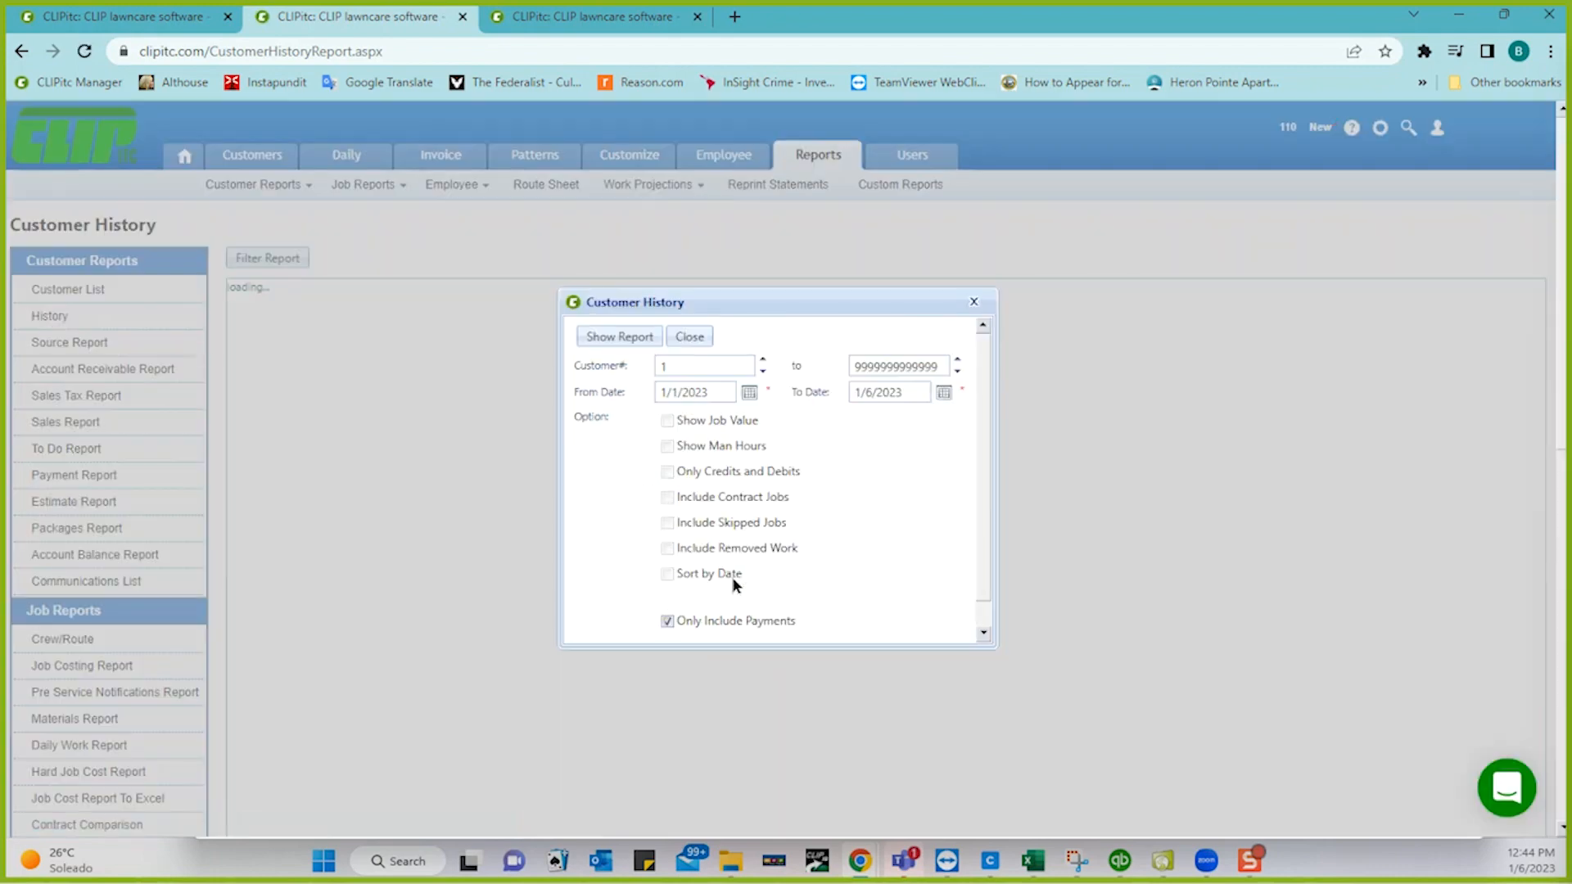
{"action": "left_click", "coordinate": [749, 394]}
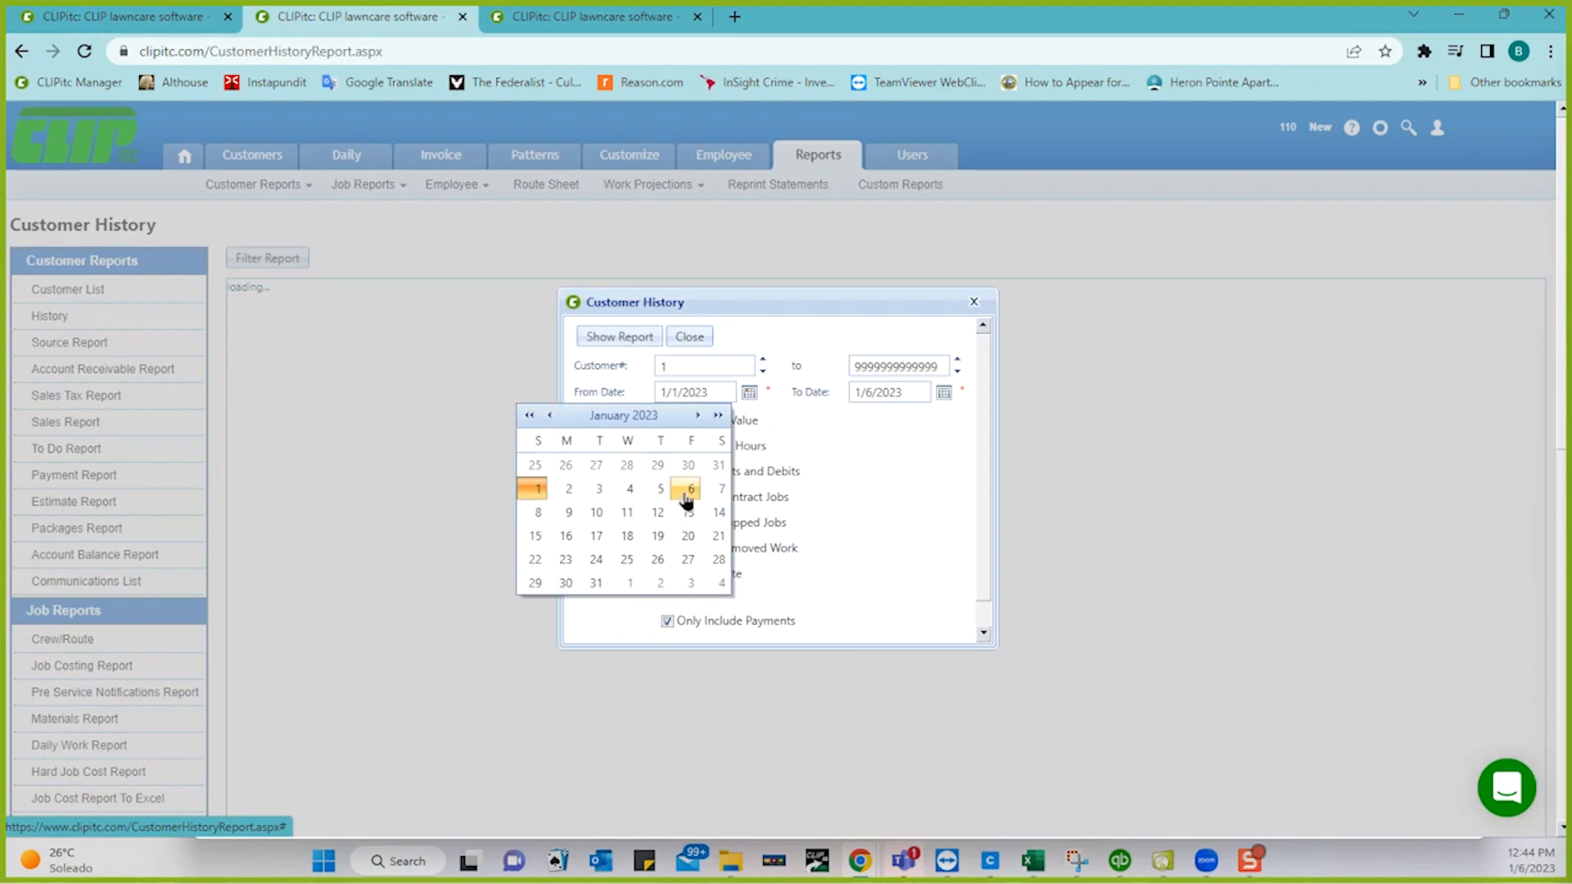
{"action": "left_click", "coordinate": [691, 489]}
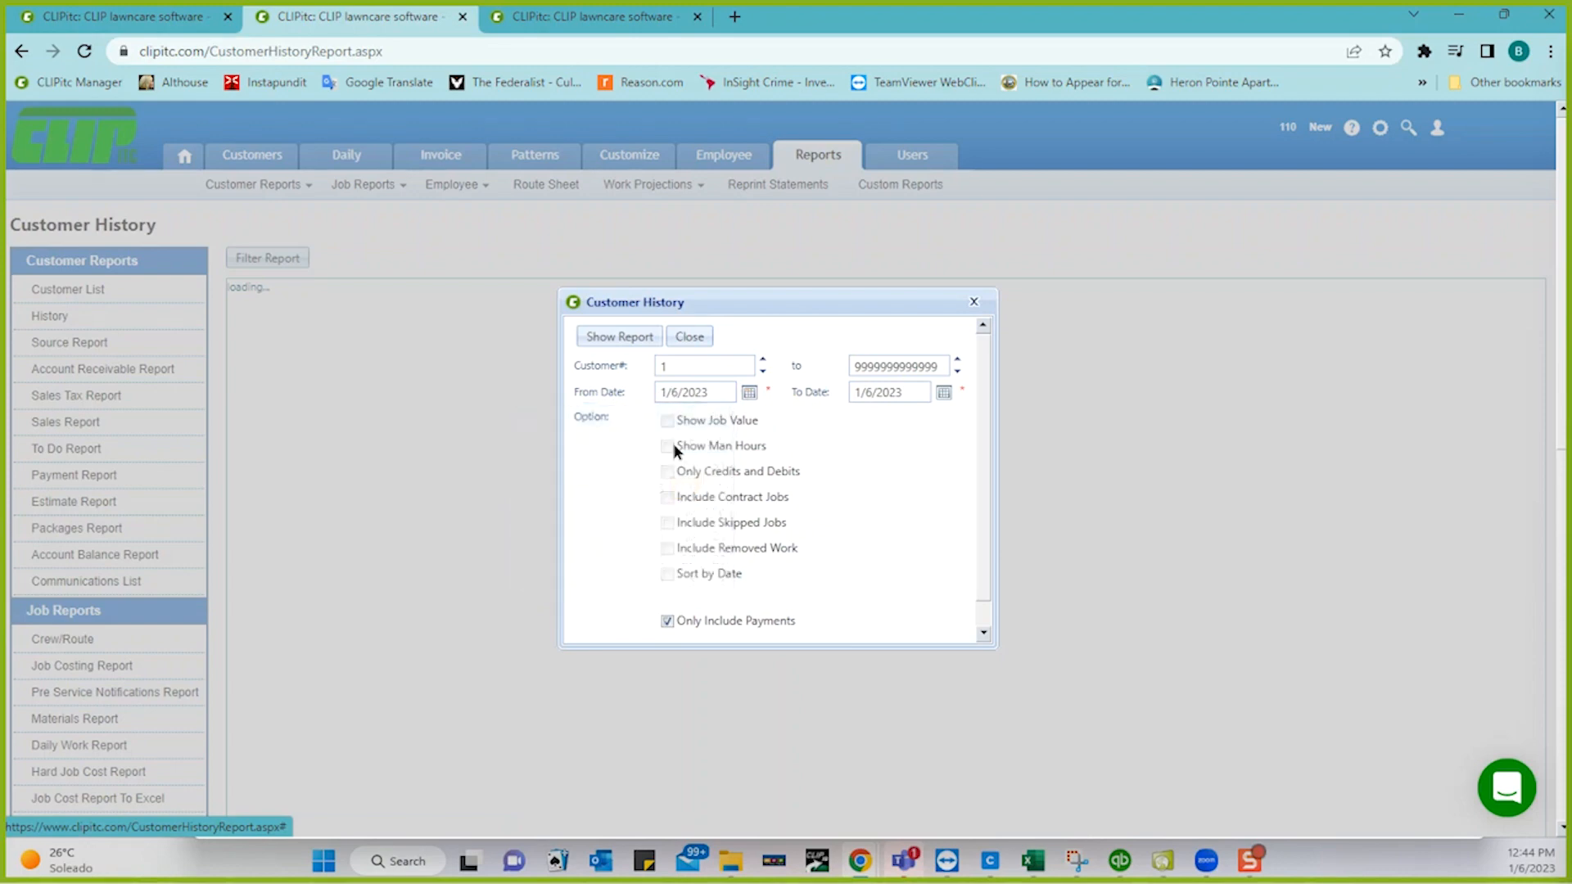
{"action": "left_click", "coordinate": [615, 337]}
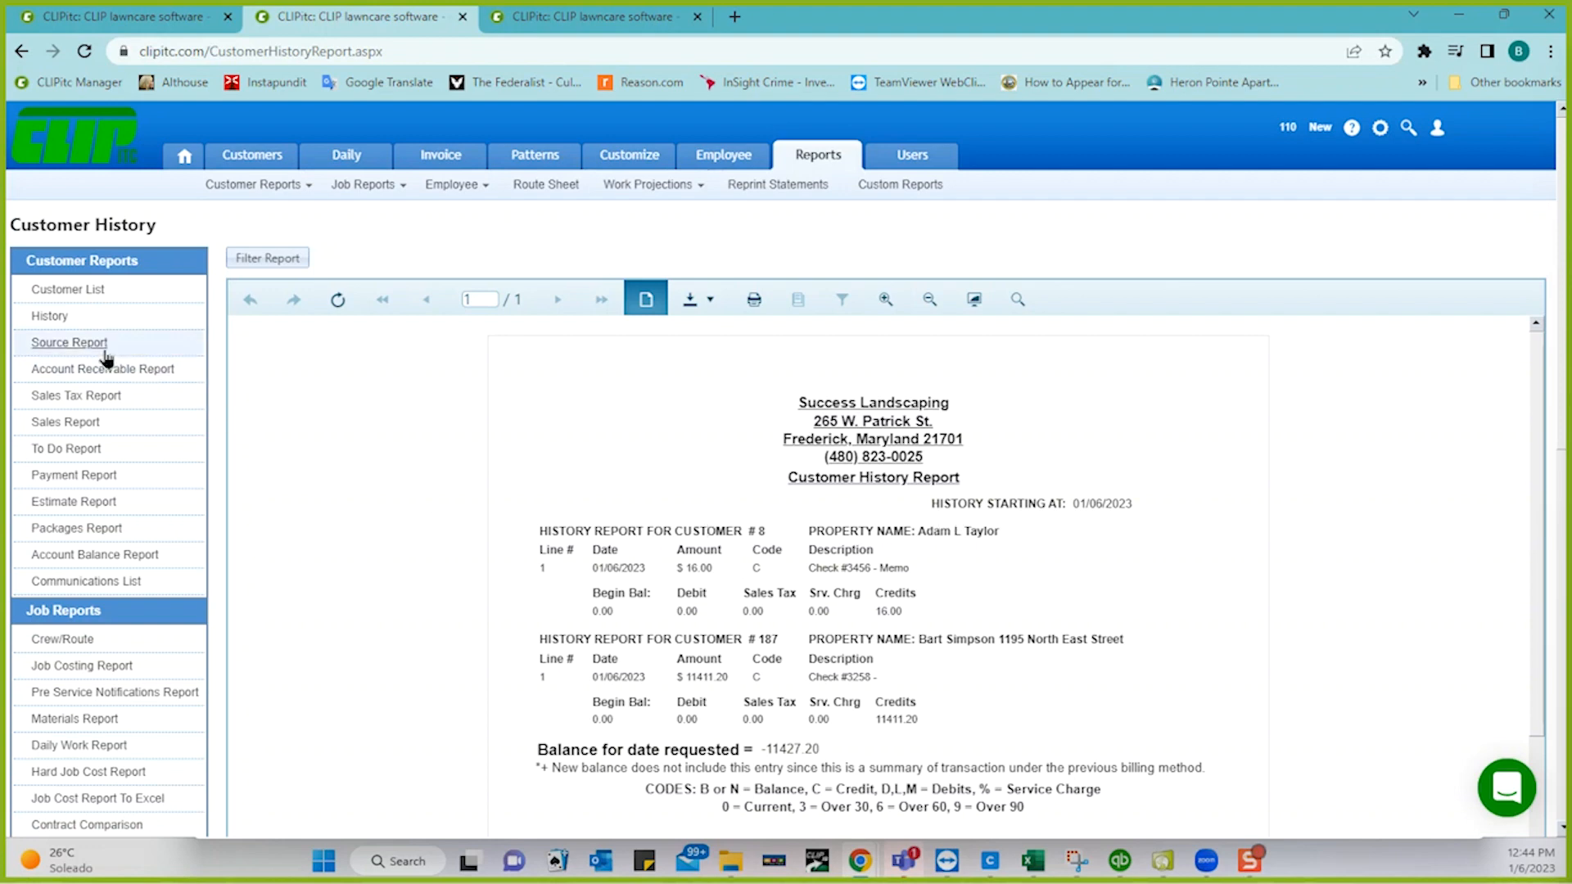
- Run the Payment Report for 1/6/2023 from 1:00 AM, showing two payments totalling $11,427.20
{"action": "left_click", "coordinate": [74, 475]}
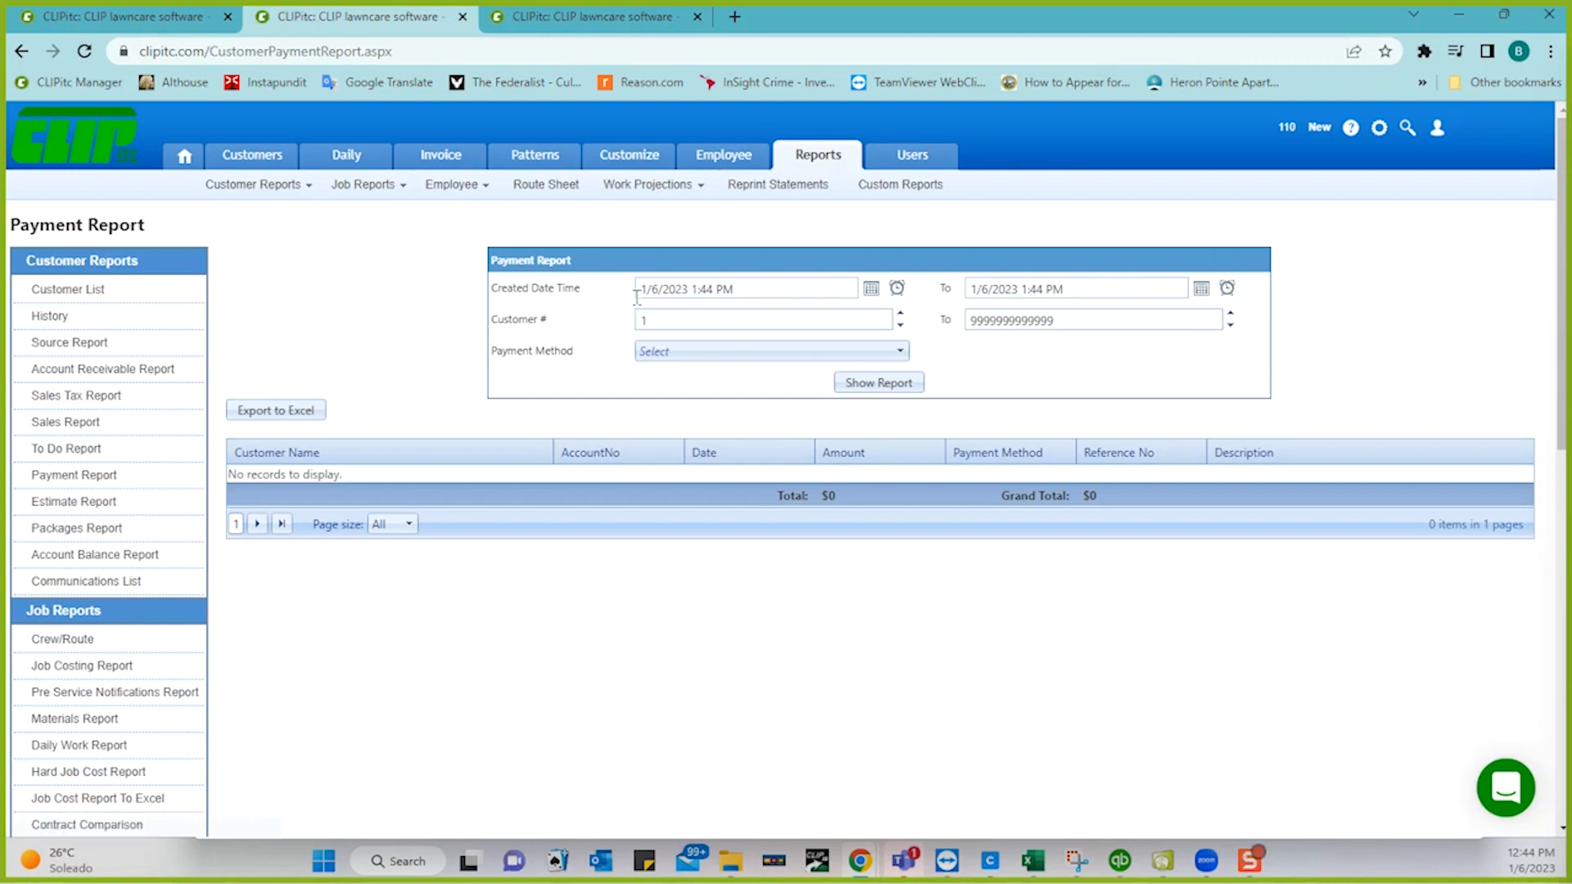
{"action": "left_click", "coordinate": [897, 289]}
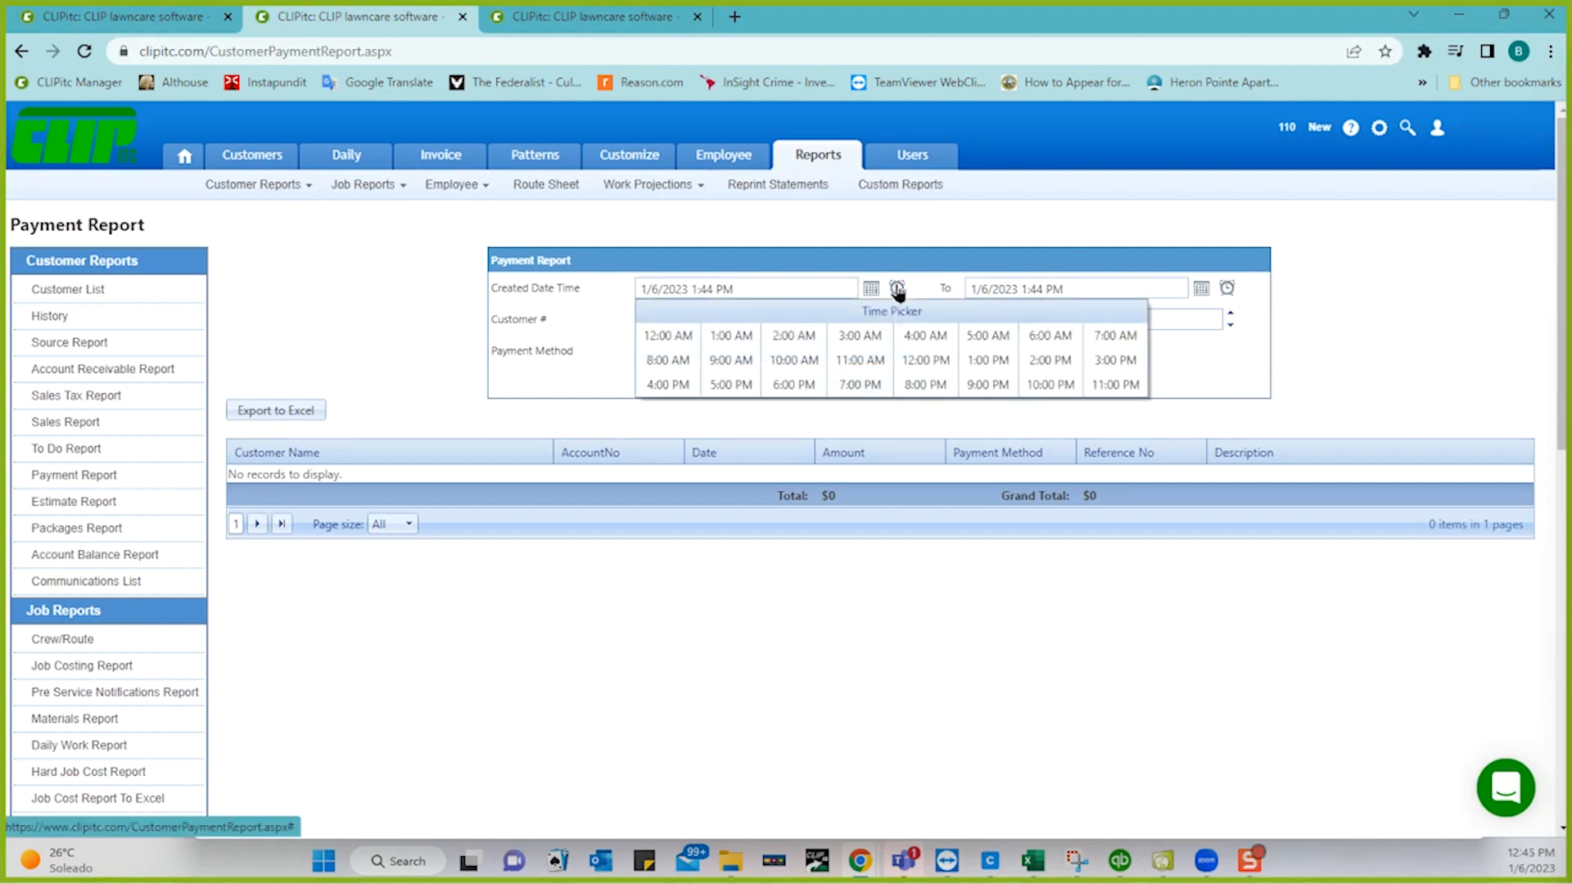
{"action": "left_click", "coordinate": [730, 335]}
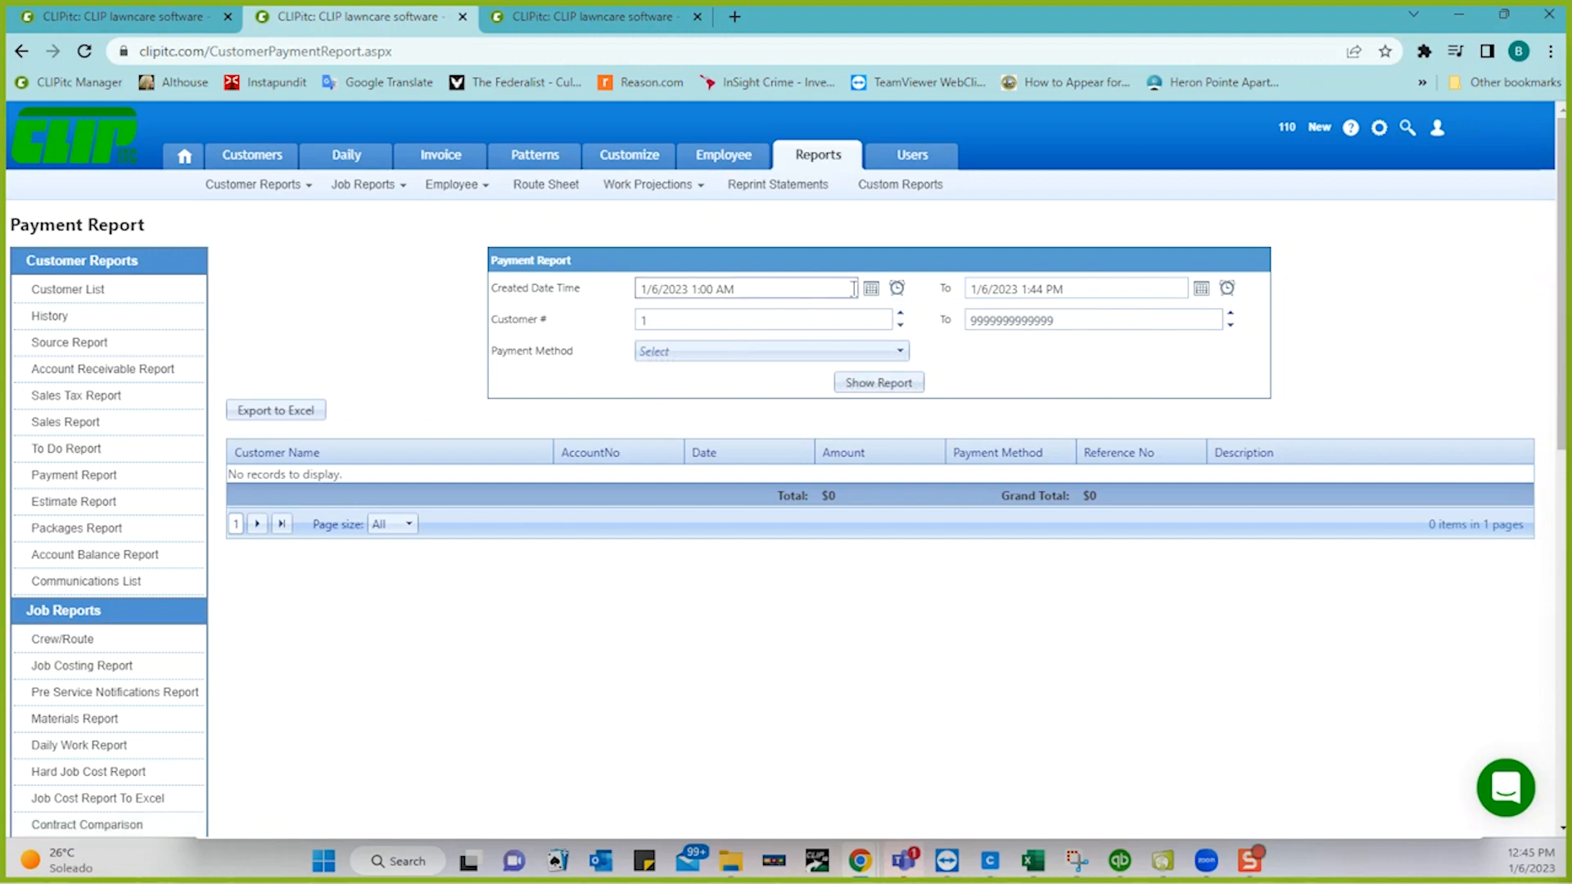
{"action": "left_click", "coordinate": [881, 385]}
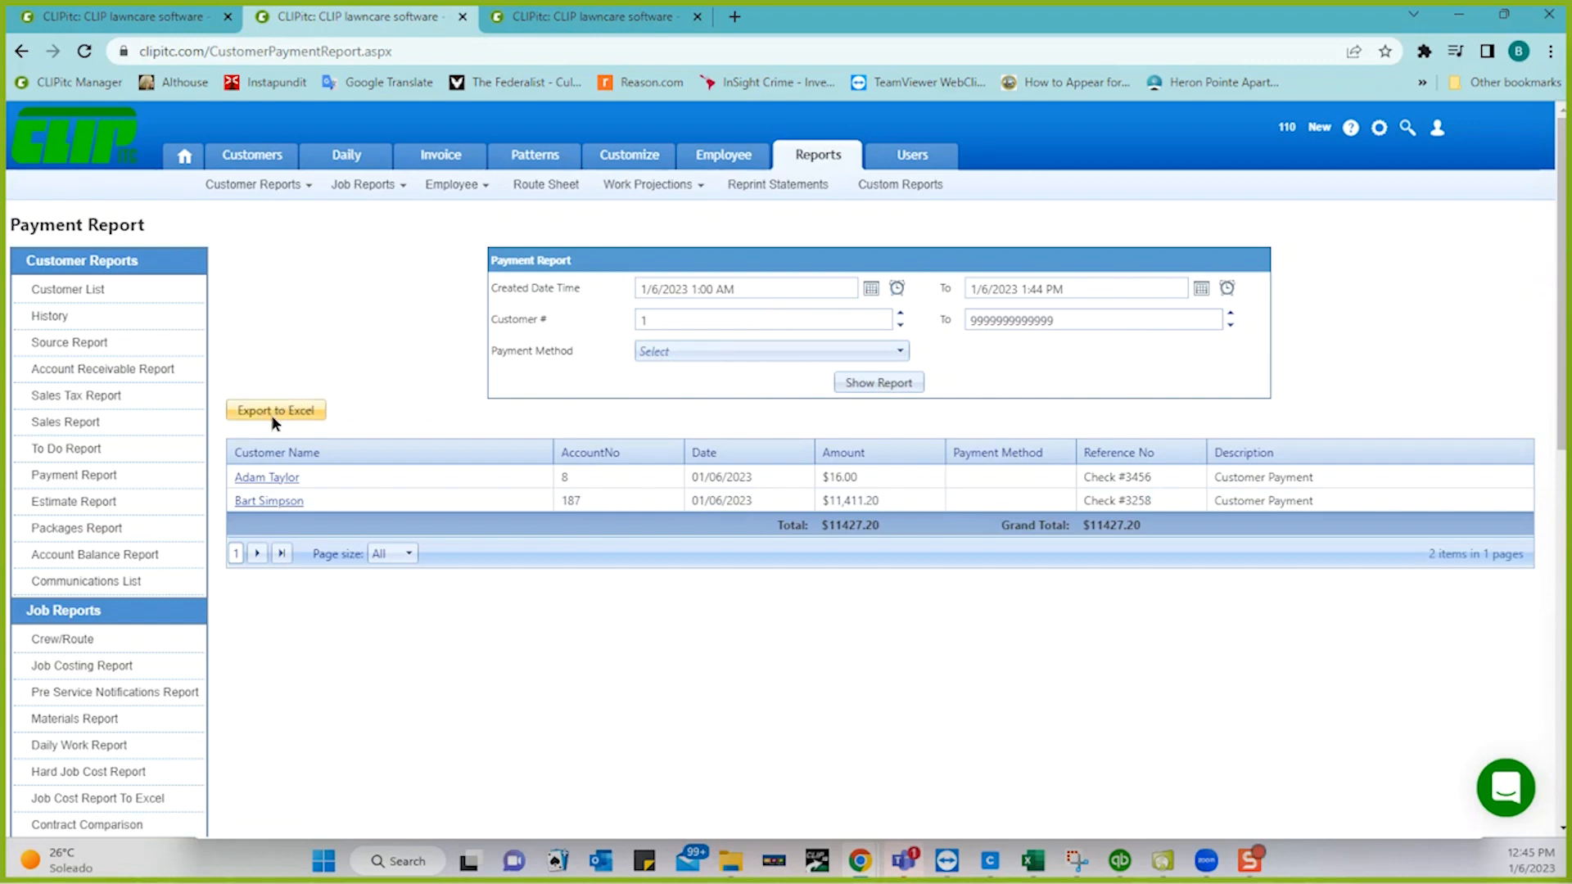
- Bring up the browser print preview of the report and cancel it without printing
{"action": "right_click", "coordinate": [540, 639]}
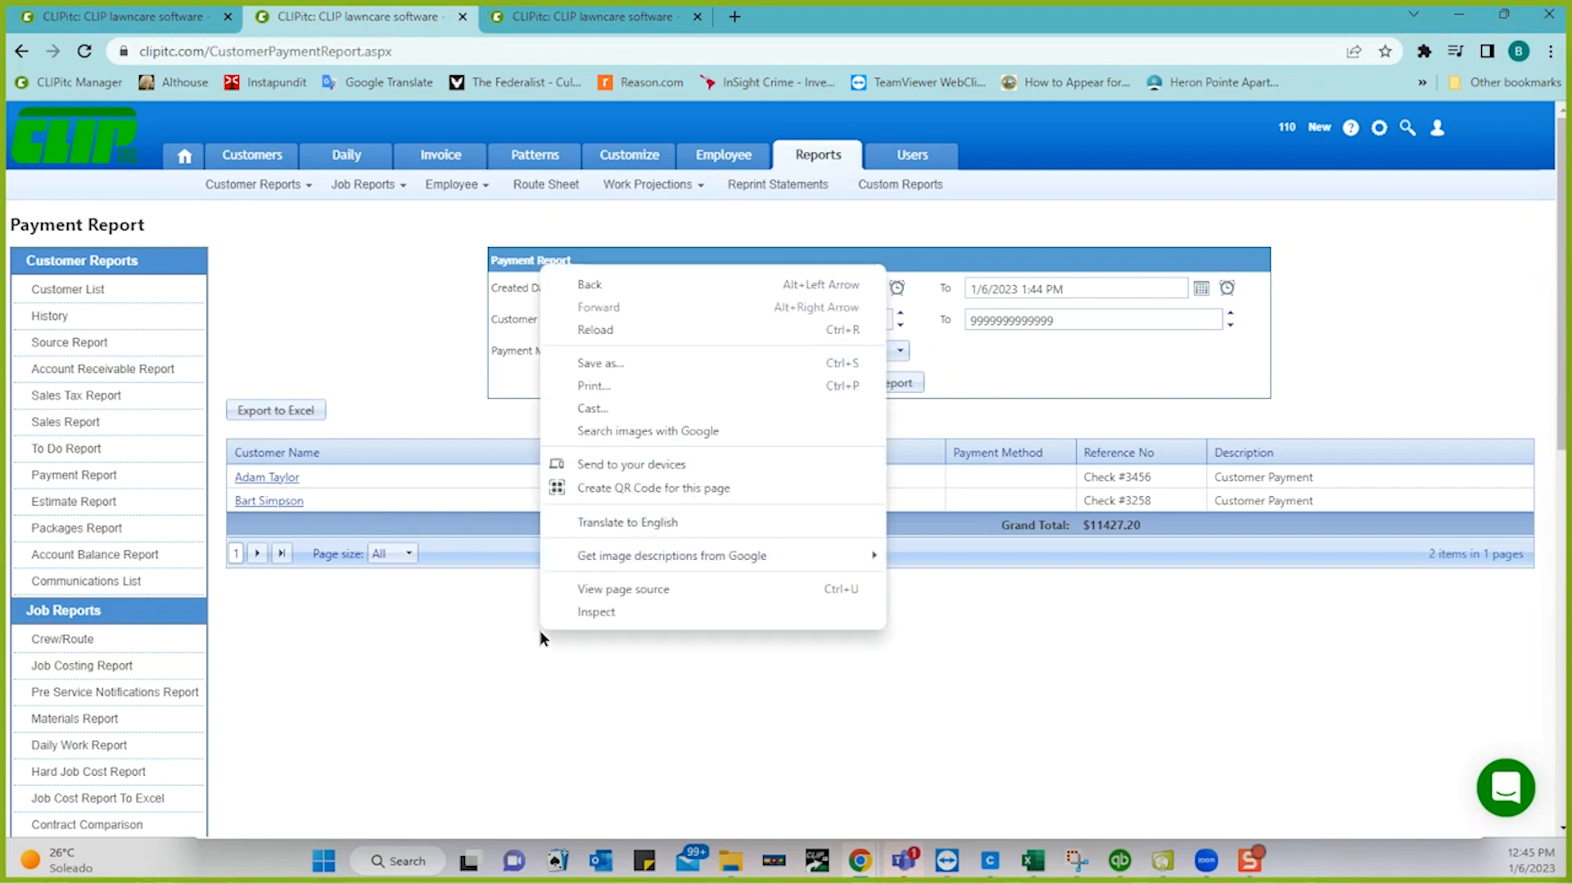
{"action": "left_click", "coordinate": [593, 386]}
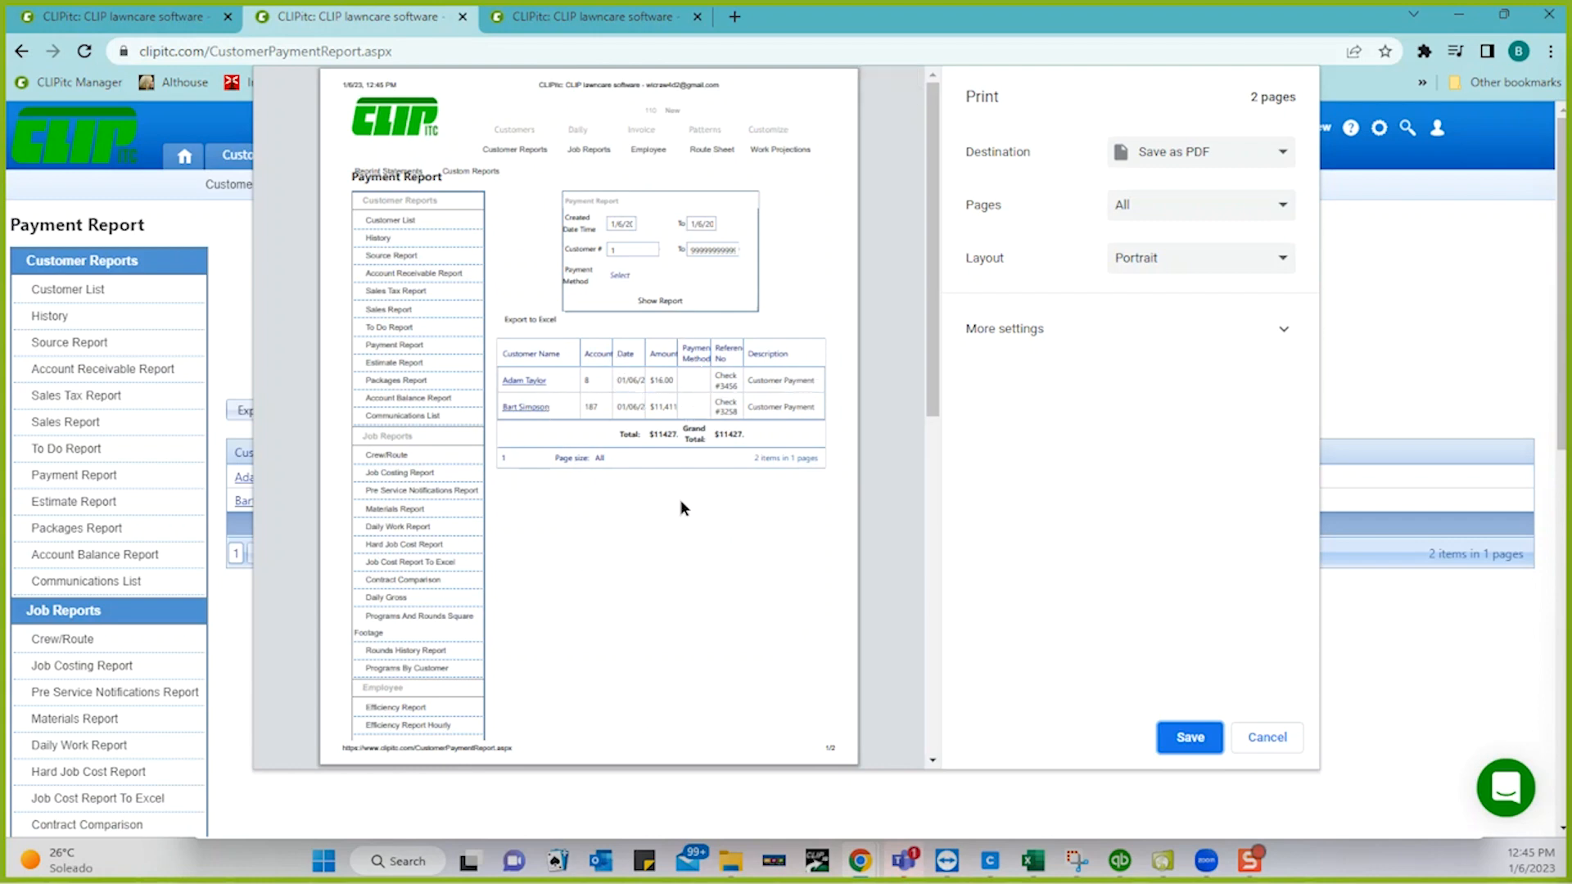
{"action": "left_click", "coordinate": [1266, 740]}
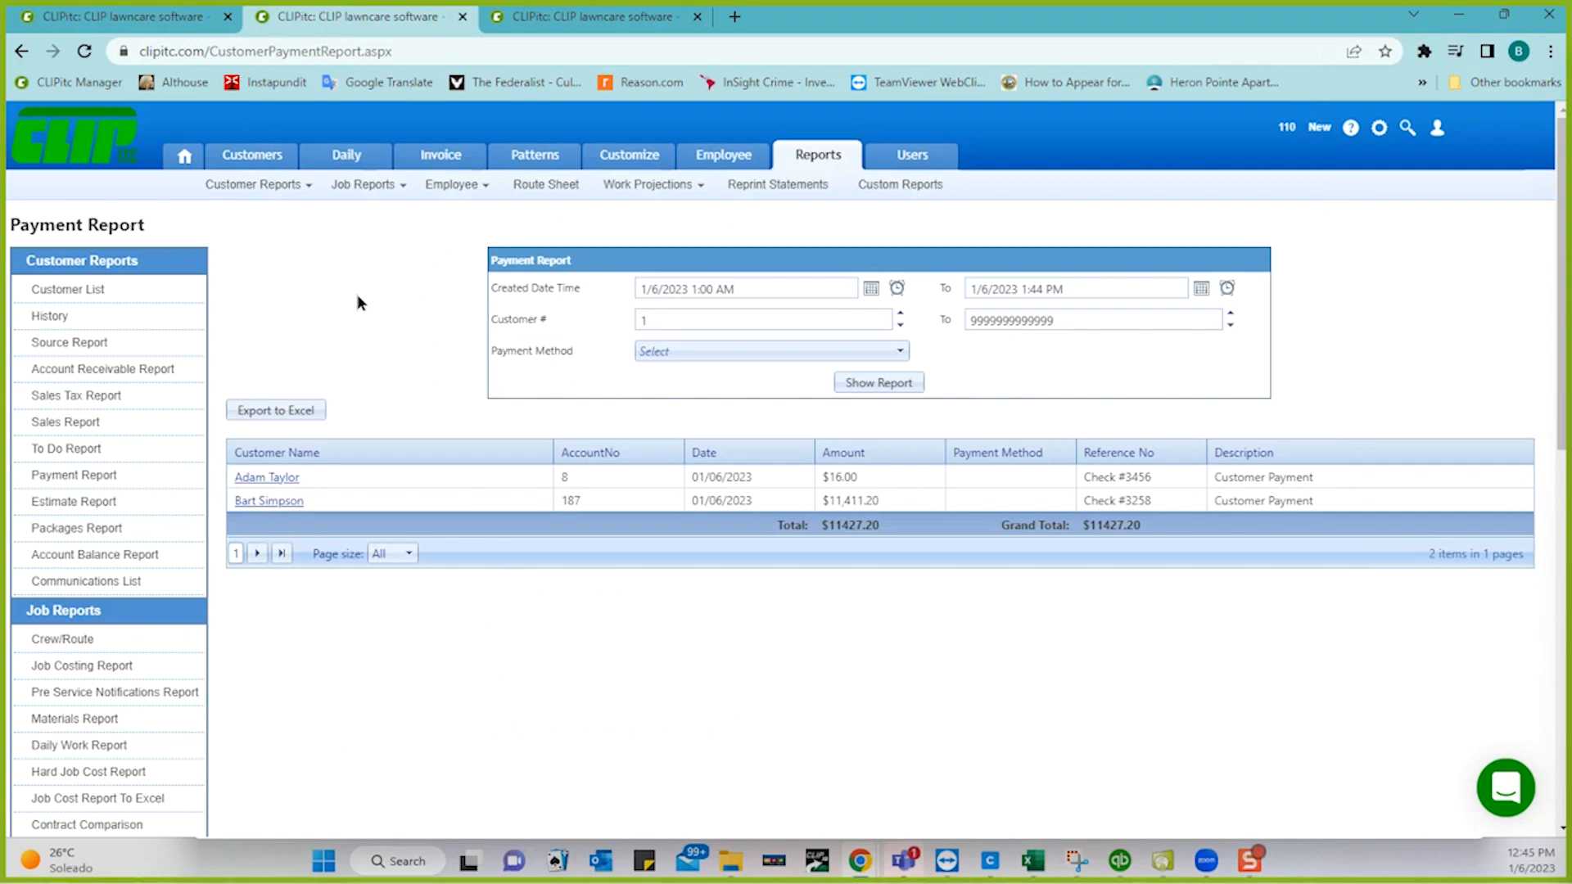
- Start a credit memo for the chosen customer with amount 25.00 and memo 'Replace hose'
{"action": "left_click", "coordinate": [167, 25]}
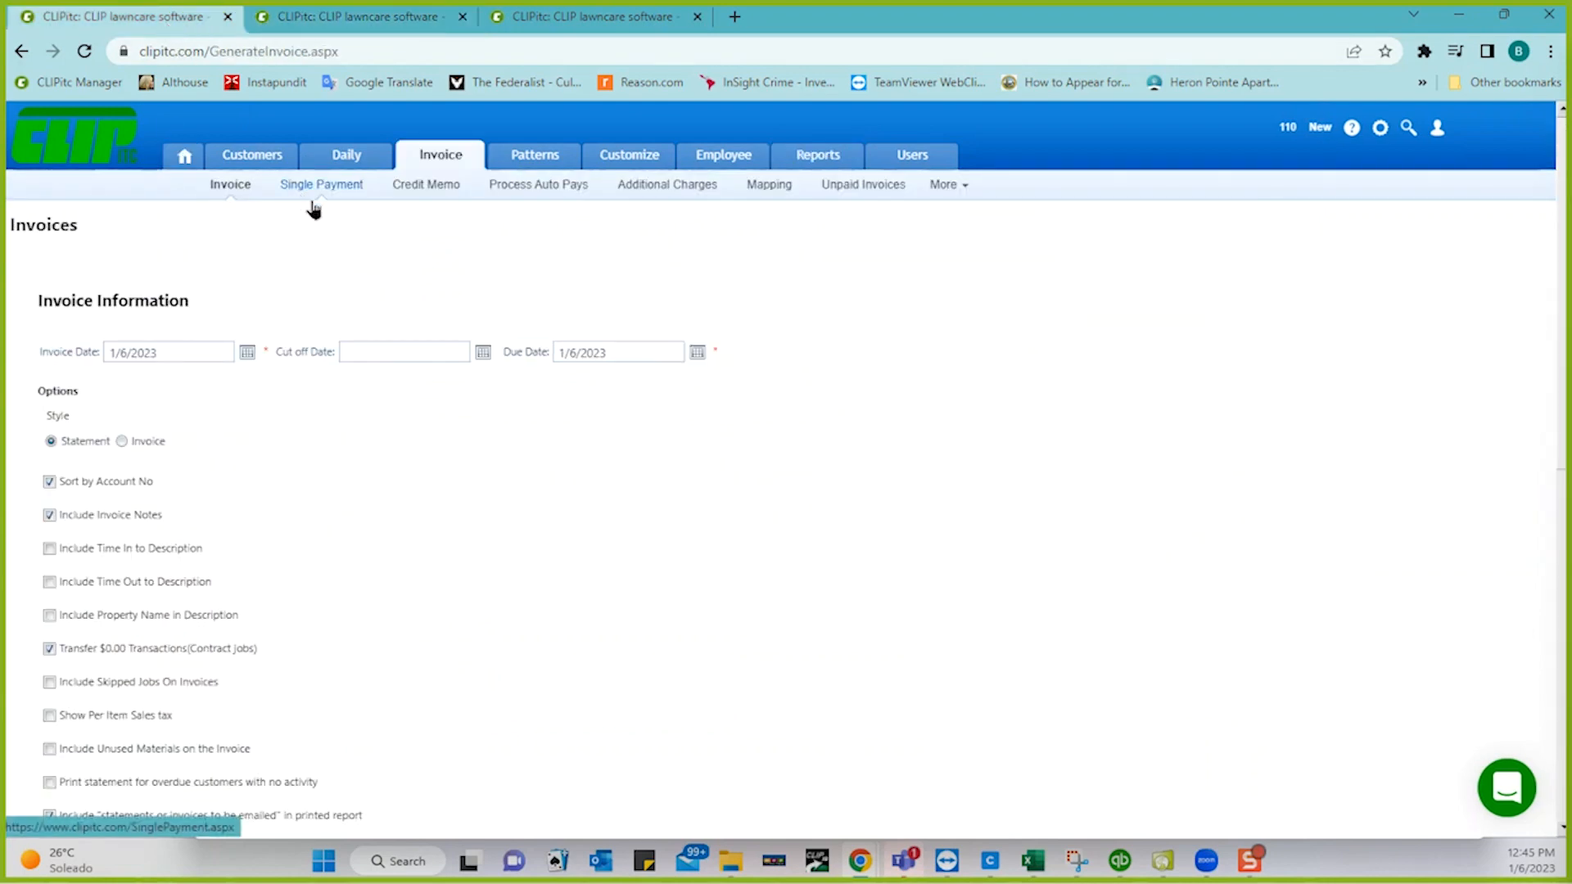
{"action": "left_click", "coordinate": [405, 188]}
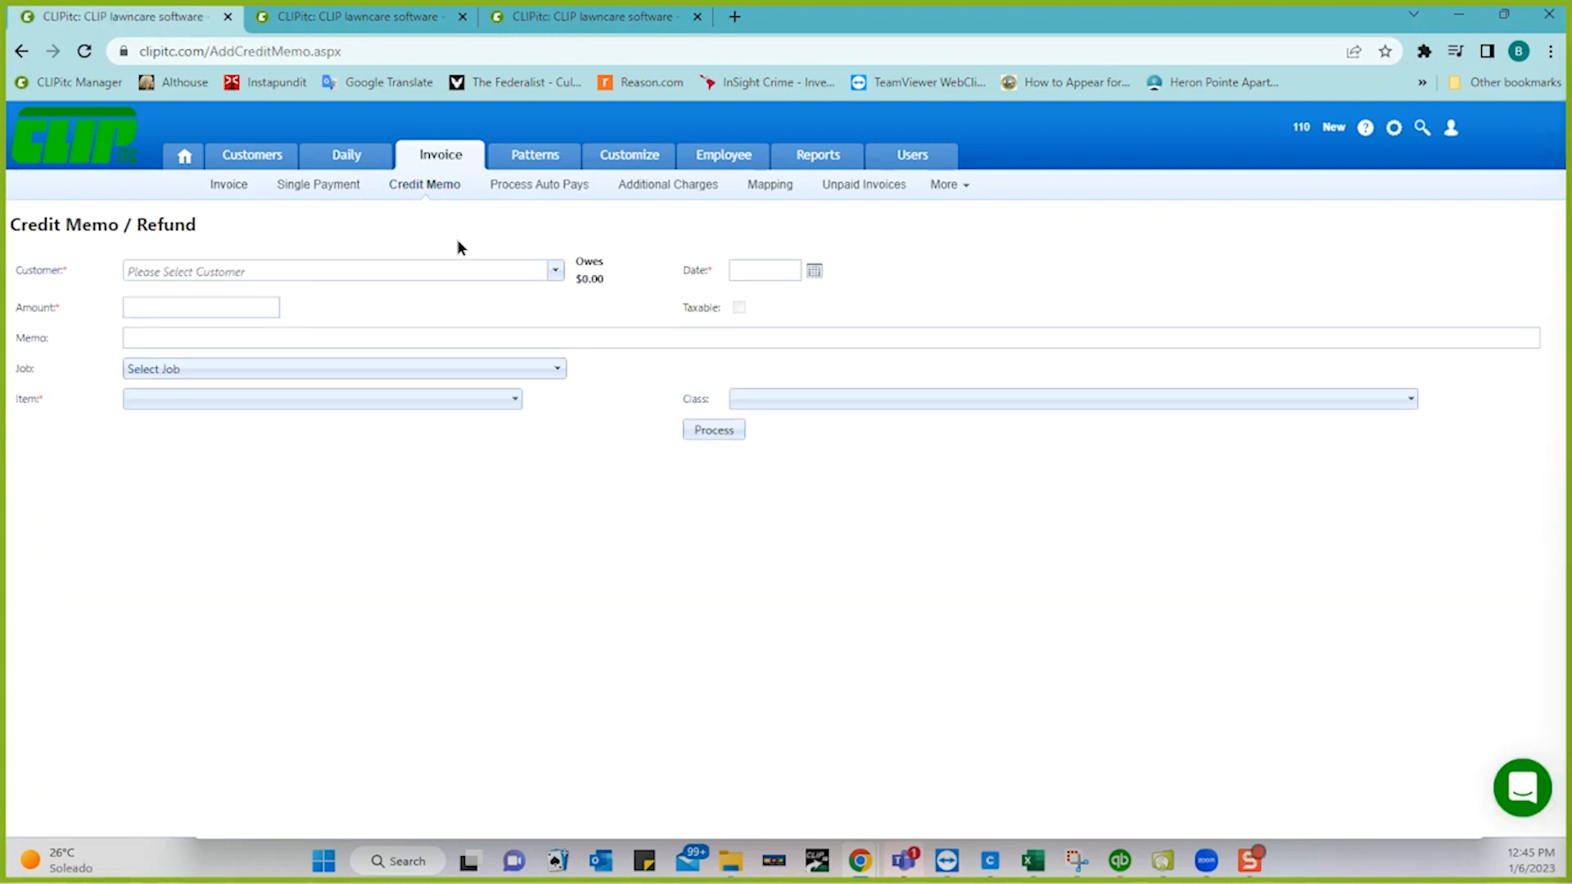
{"action": "left_click", "coordinate": [556, 271]}
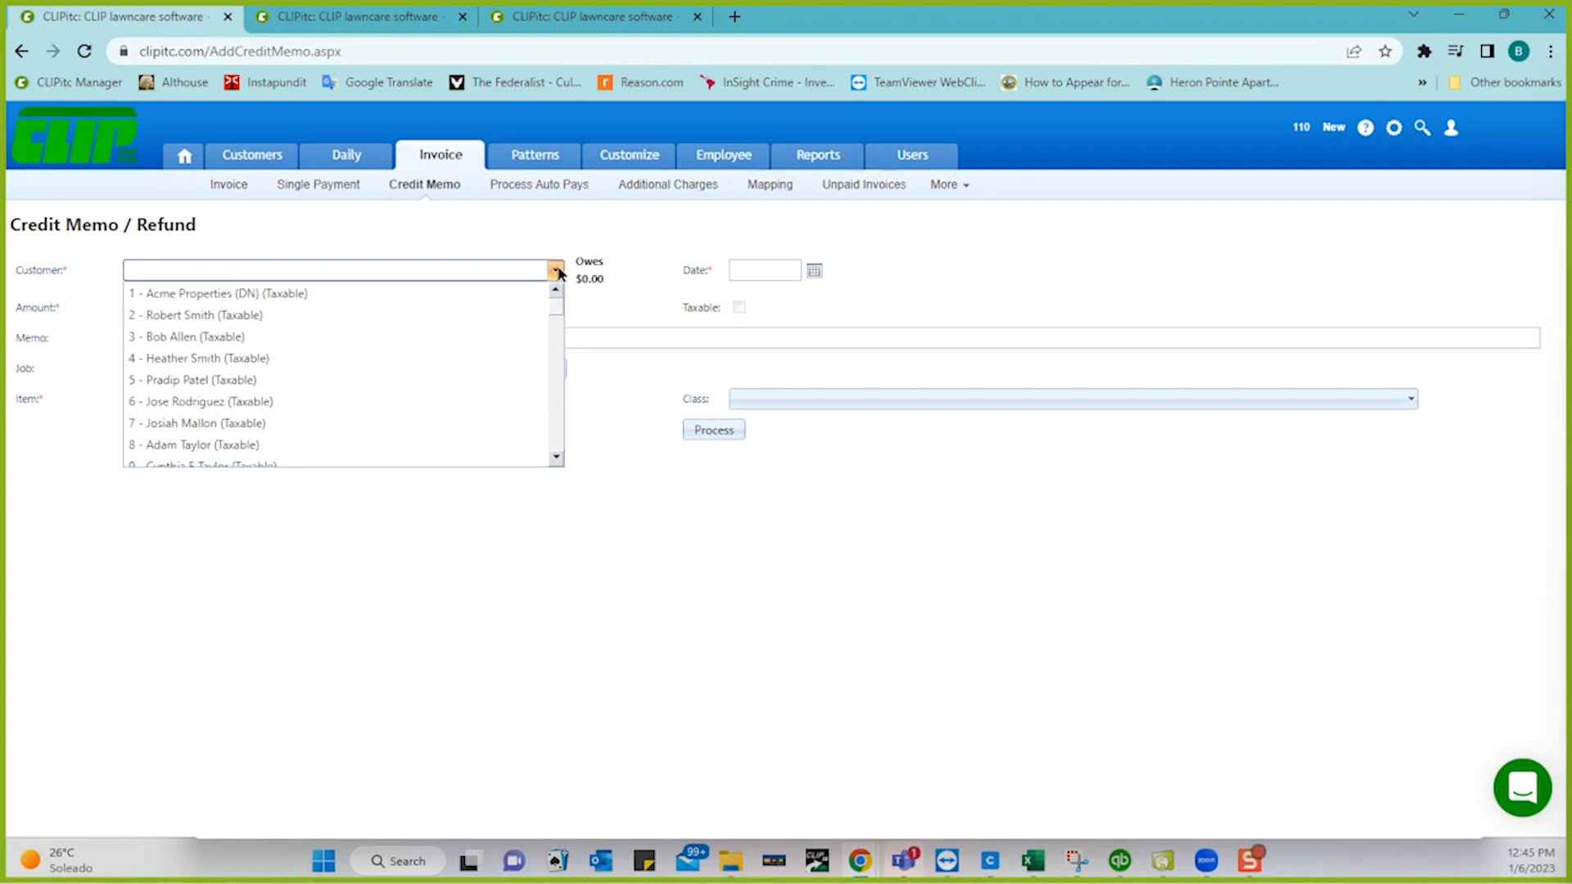
{"action": "left_click", "coordinate": [164, 336]}
{"action": "left_click", "coordinate": [161, 314]}
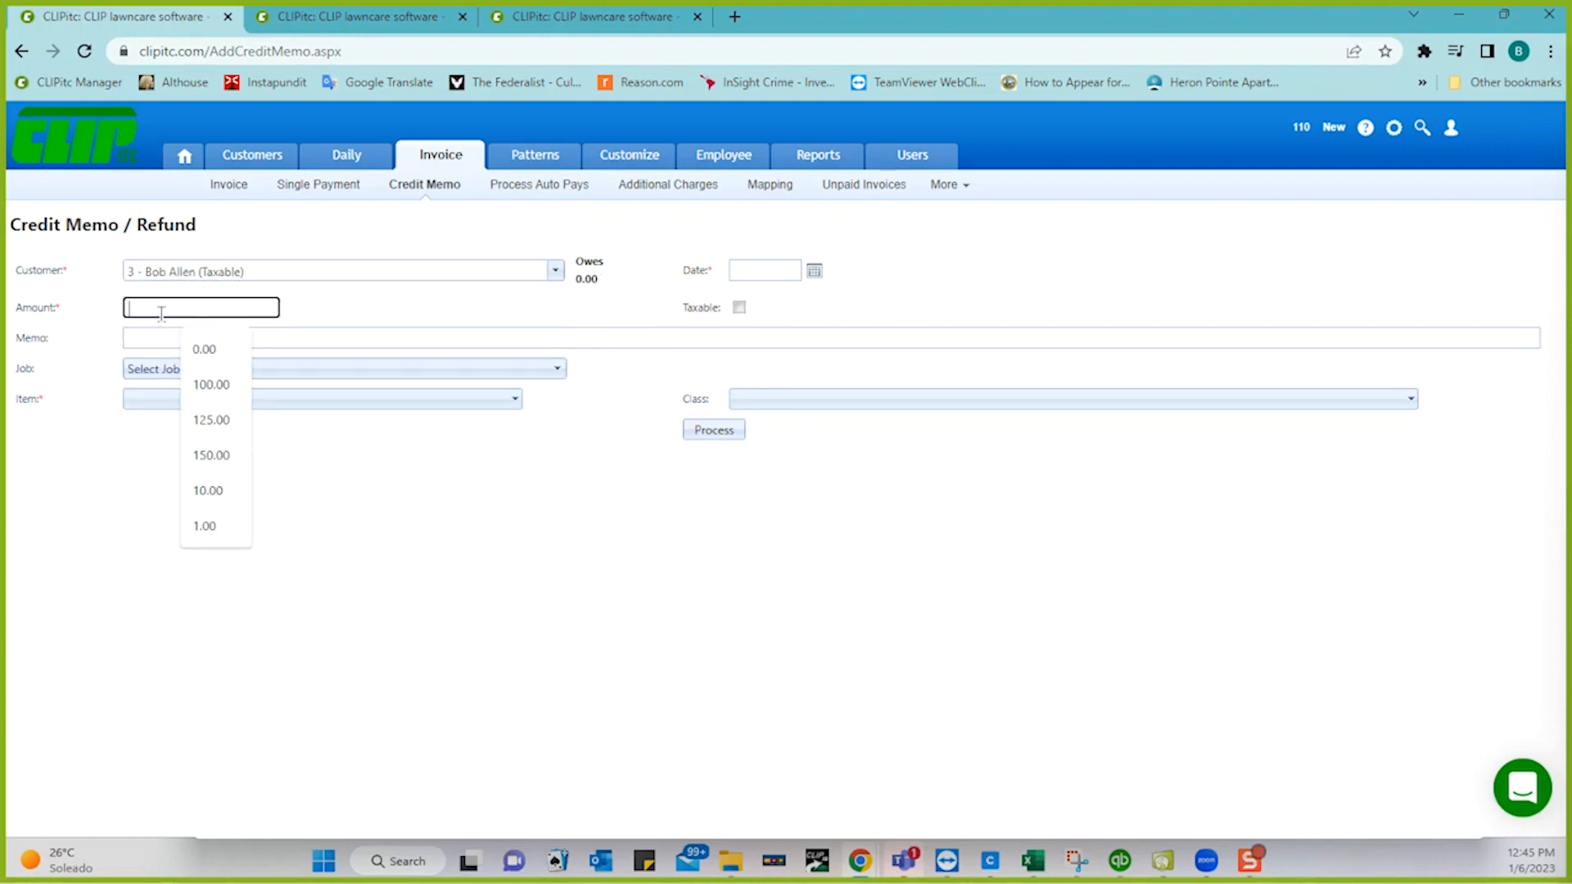
{"action": "type", "text": "25.00"}
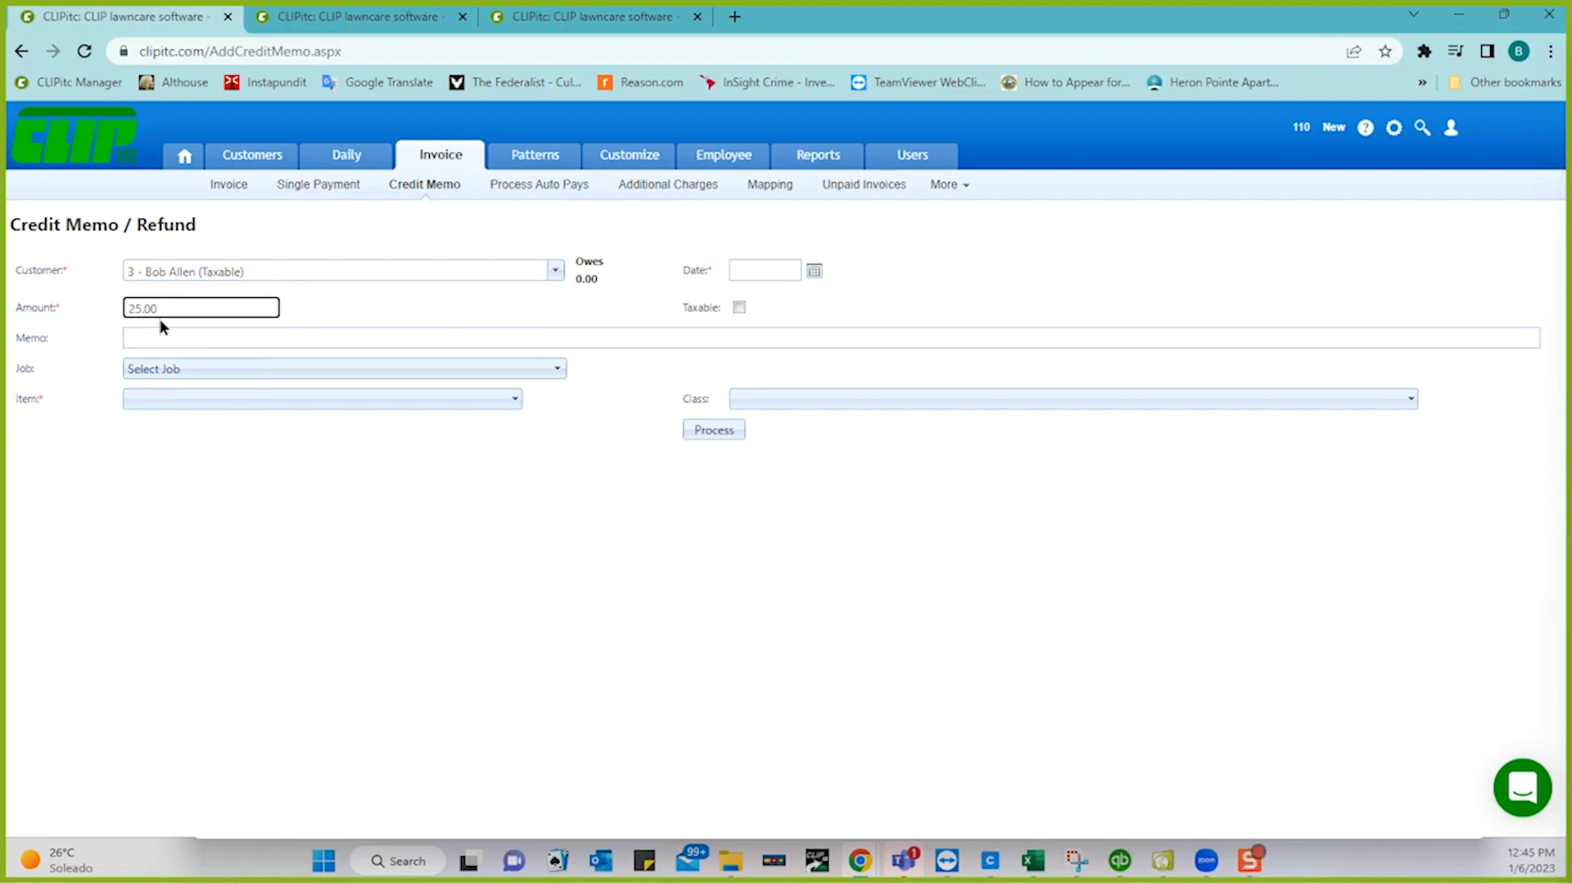
{"action": "left_click", "coordinate": [159, 329]}
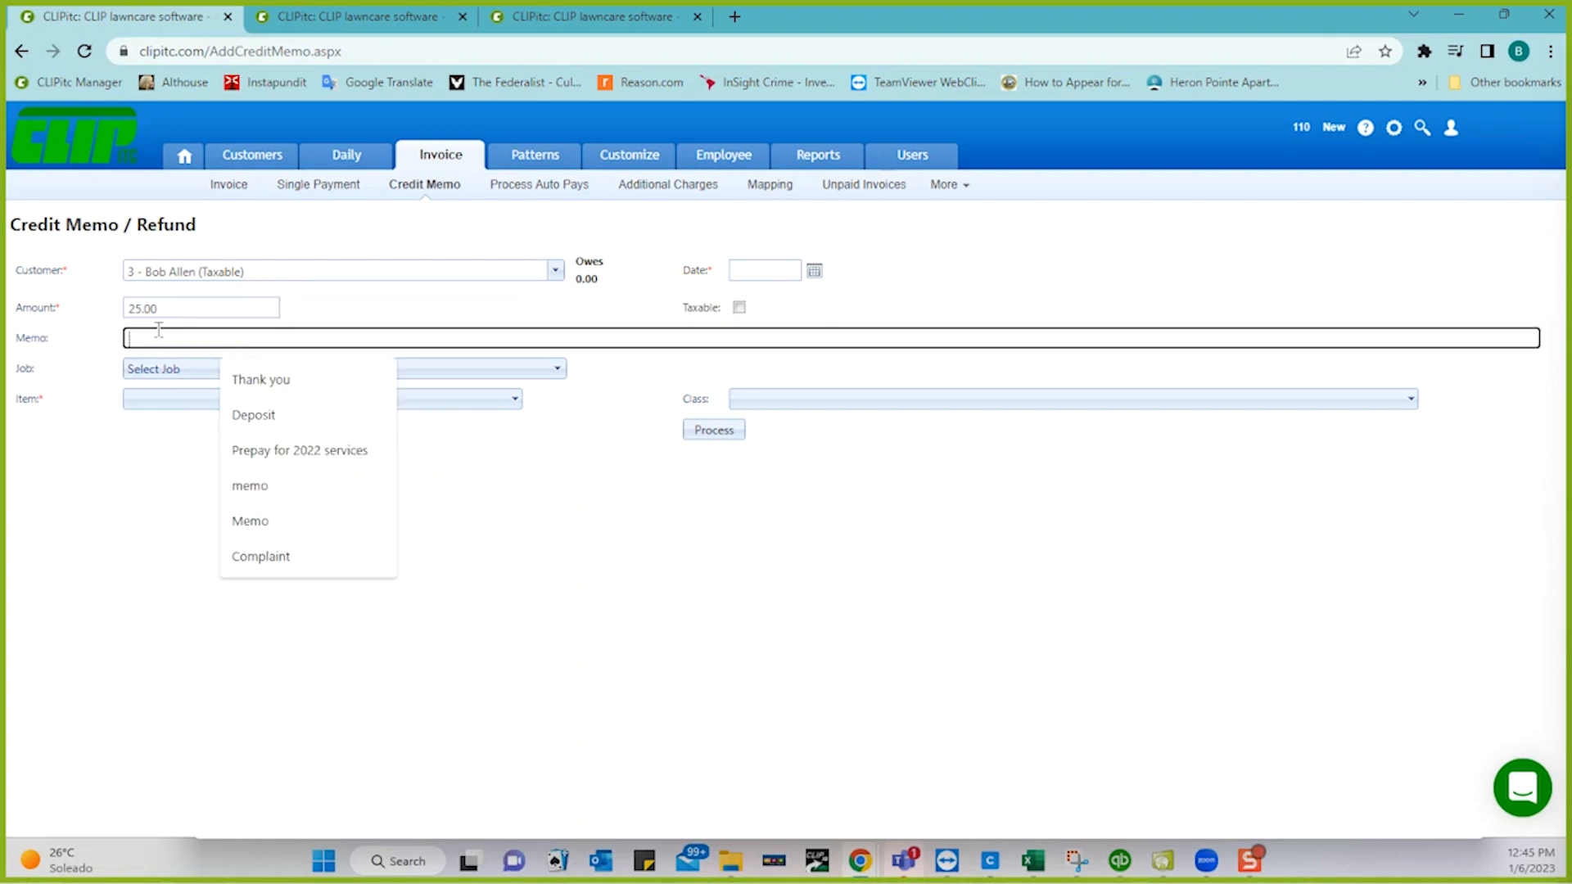
{"action": "type", "text": "Re"}
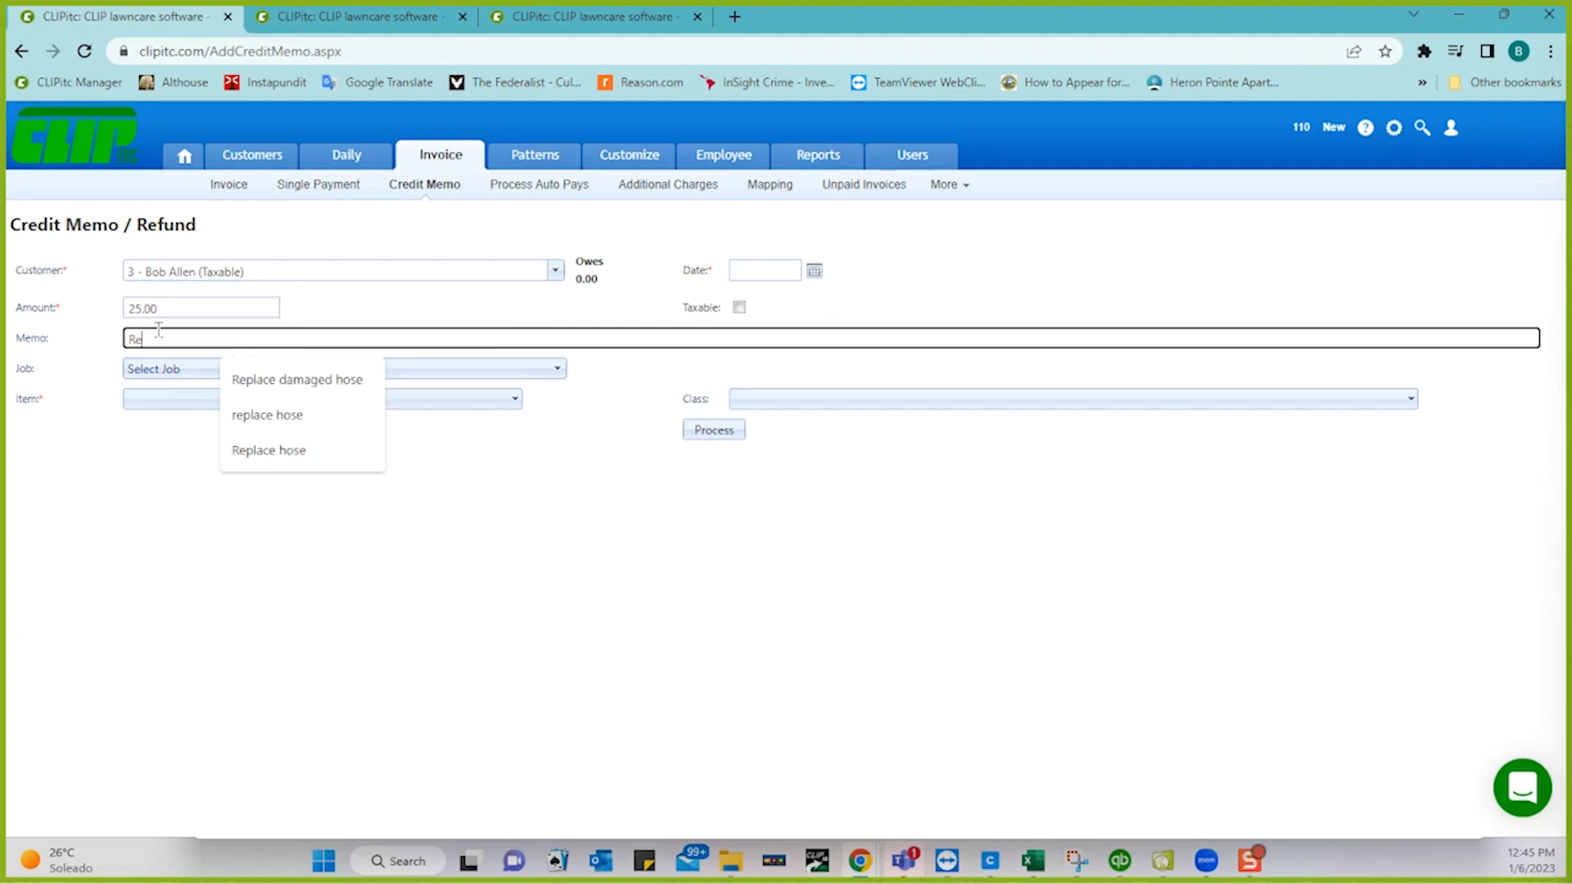
{"action": "type", "text": "place hose"}
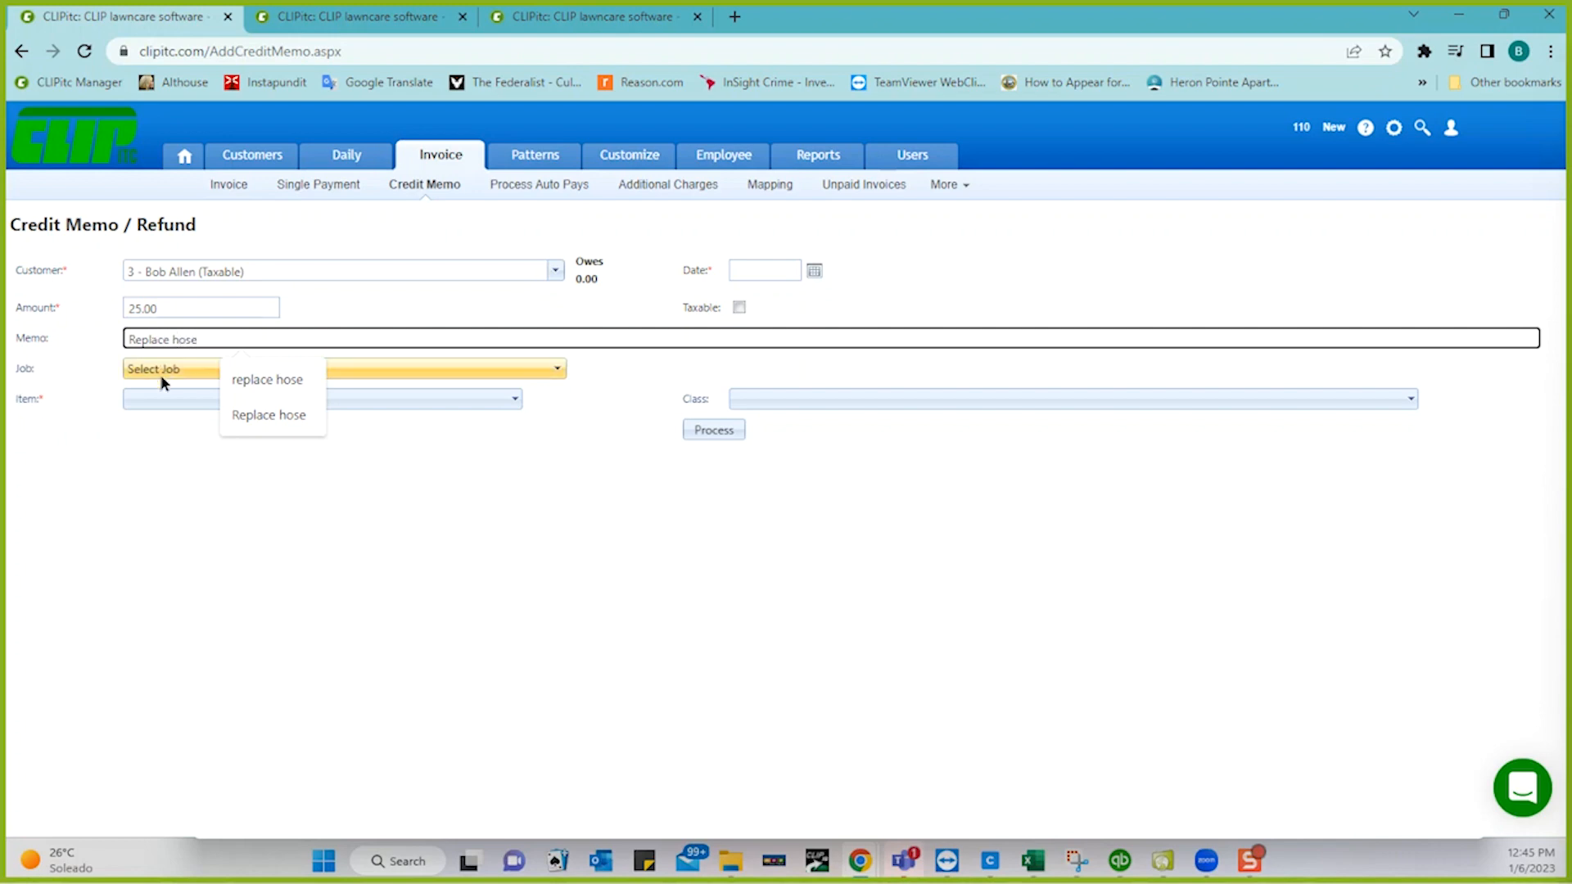
- Itemise the credit as Lawn Maintenance, date it 1/3/2023, and process it
{"action": "left_click", "coordinate": [160, 399]}
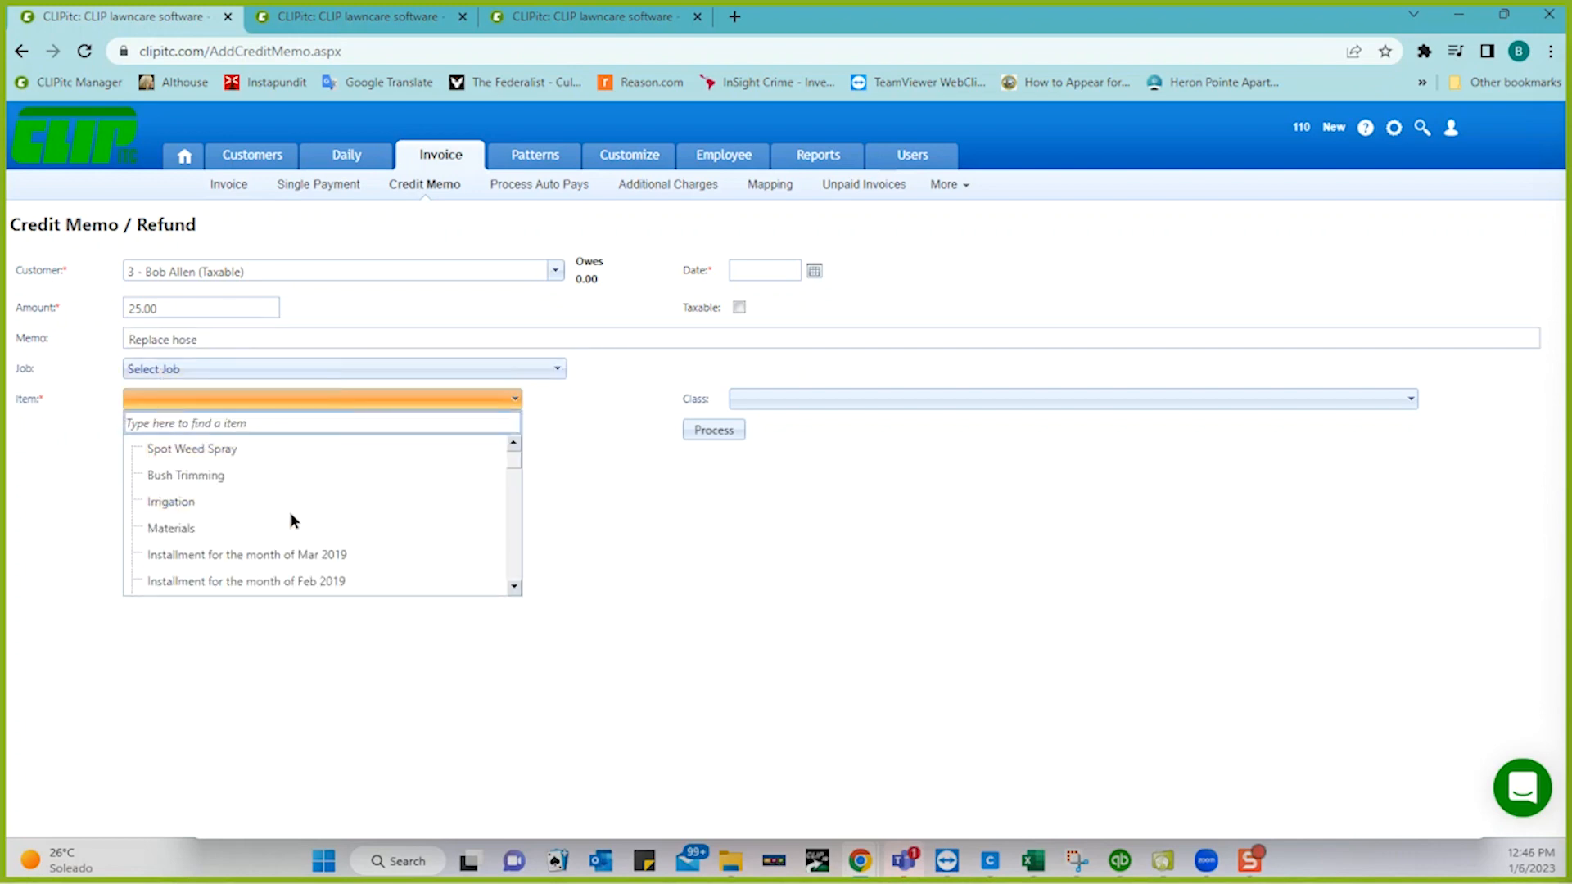
{"action": "scroll", "coordinate": [289, 512], "scroll_direction": "down", "scroll_amount": 3}
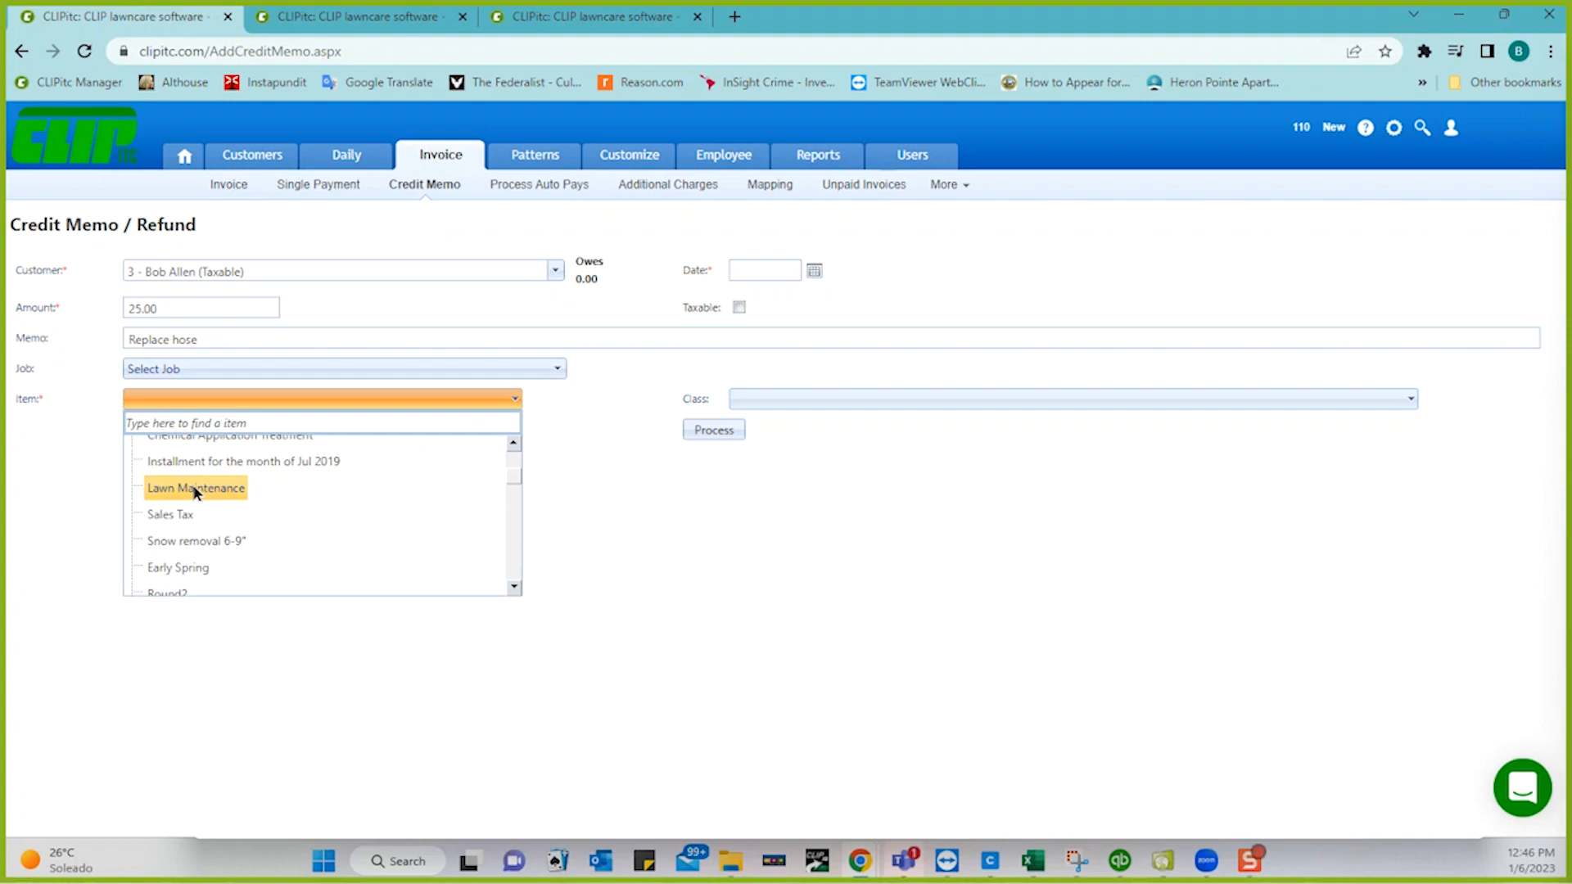
{"action": "left_click", "coordinate": [196, 489]}
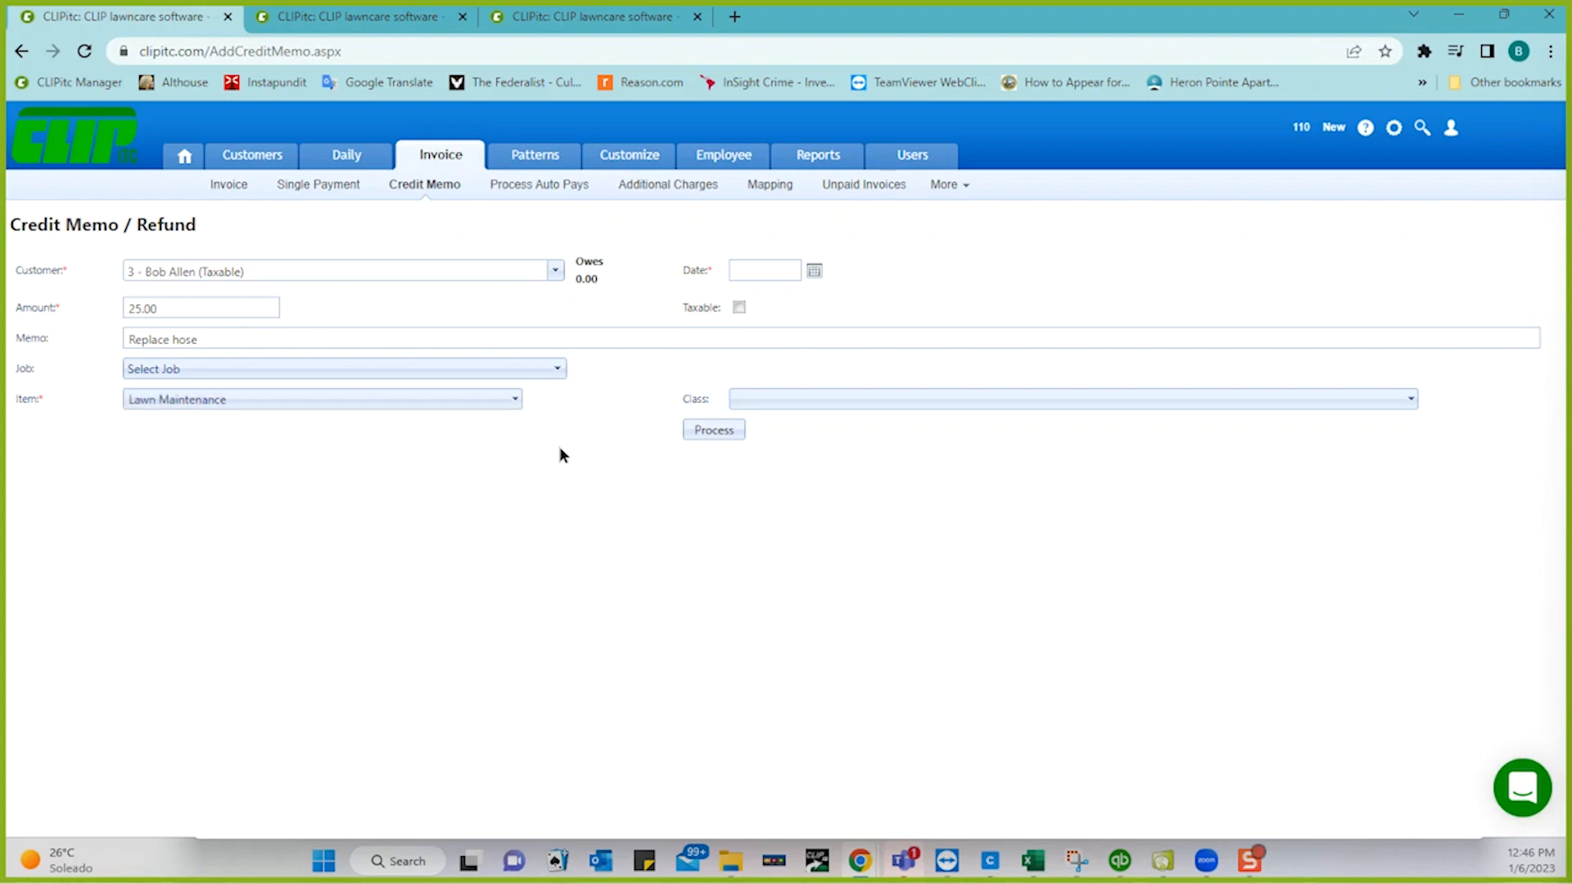
{"action": "left_click", "coordinate": [813, 270]}
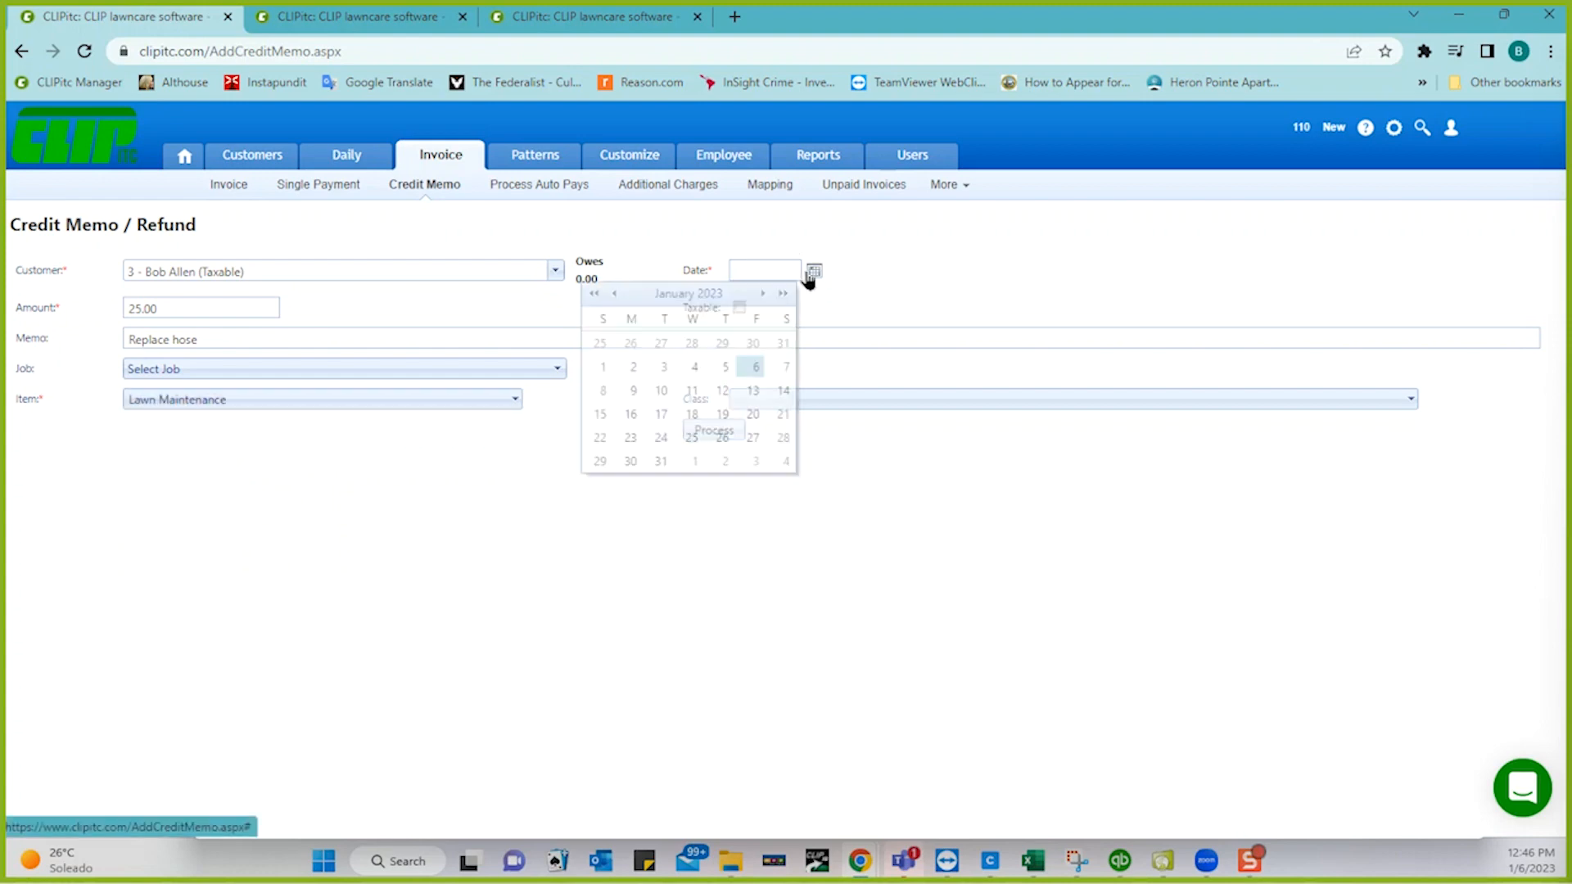
{"action": "left_click", "coordinate": [664, 368]}
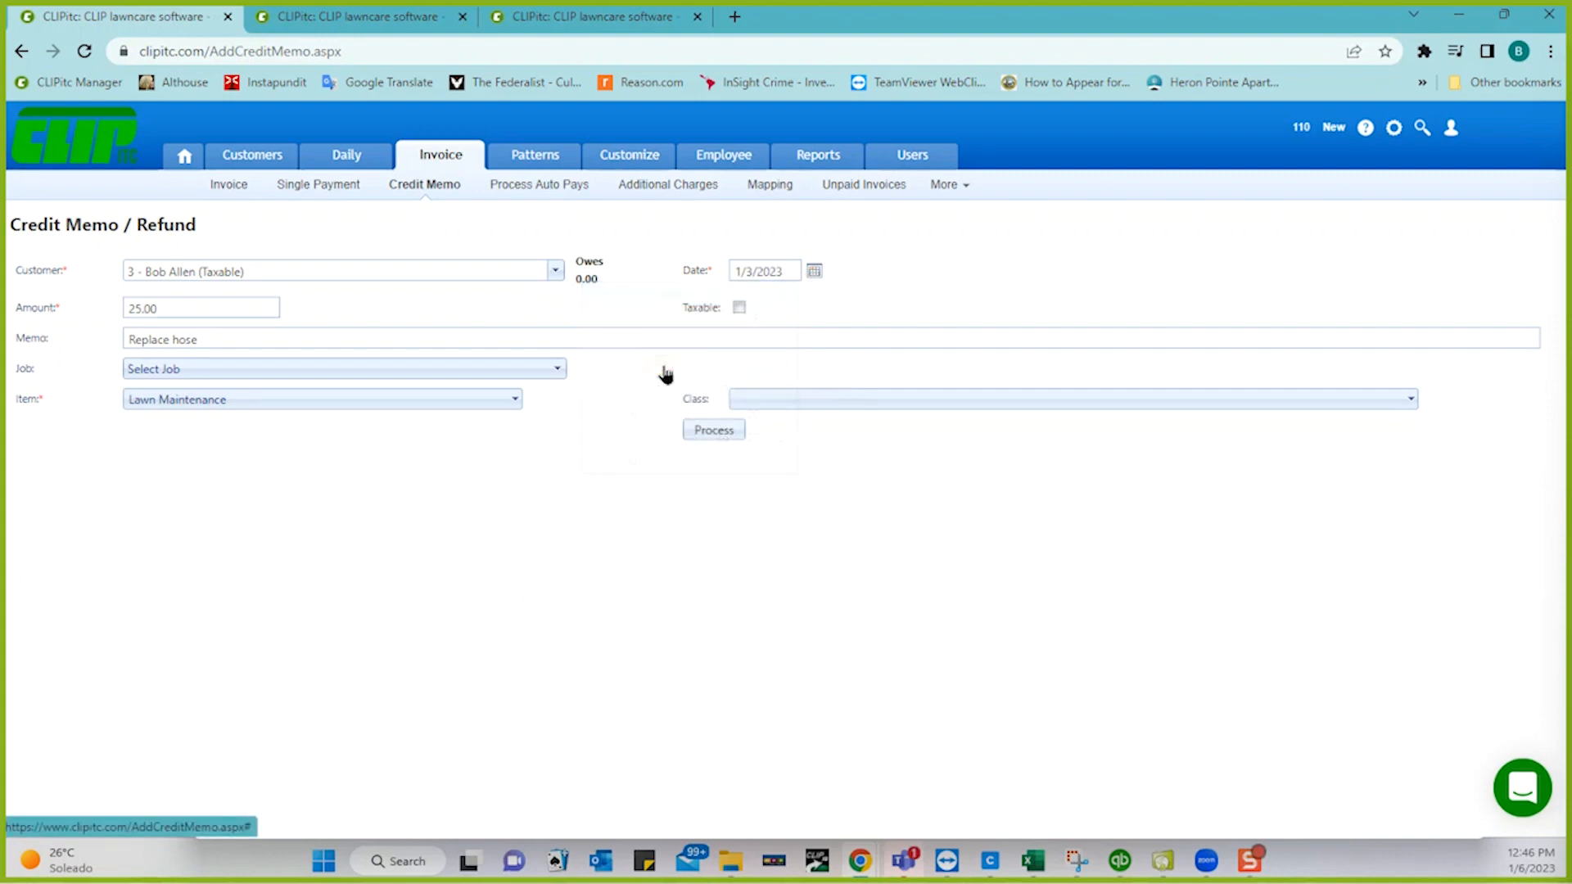
{"action": "left_click", "coordinate": [701, 430]}
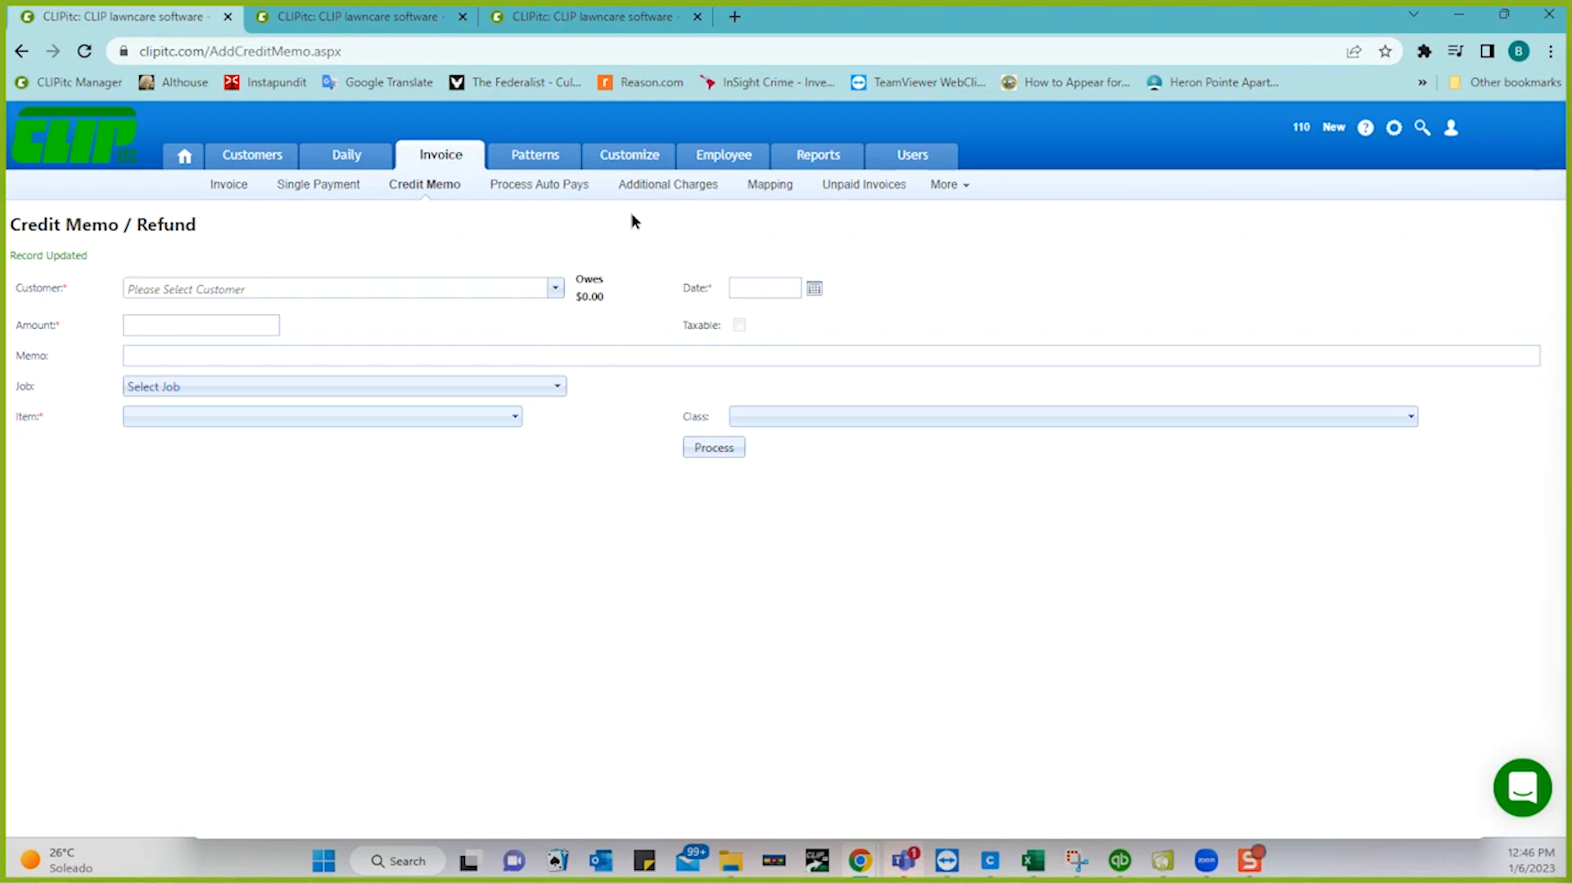
{"action": "left_click", "coordinate": [642, 188]}
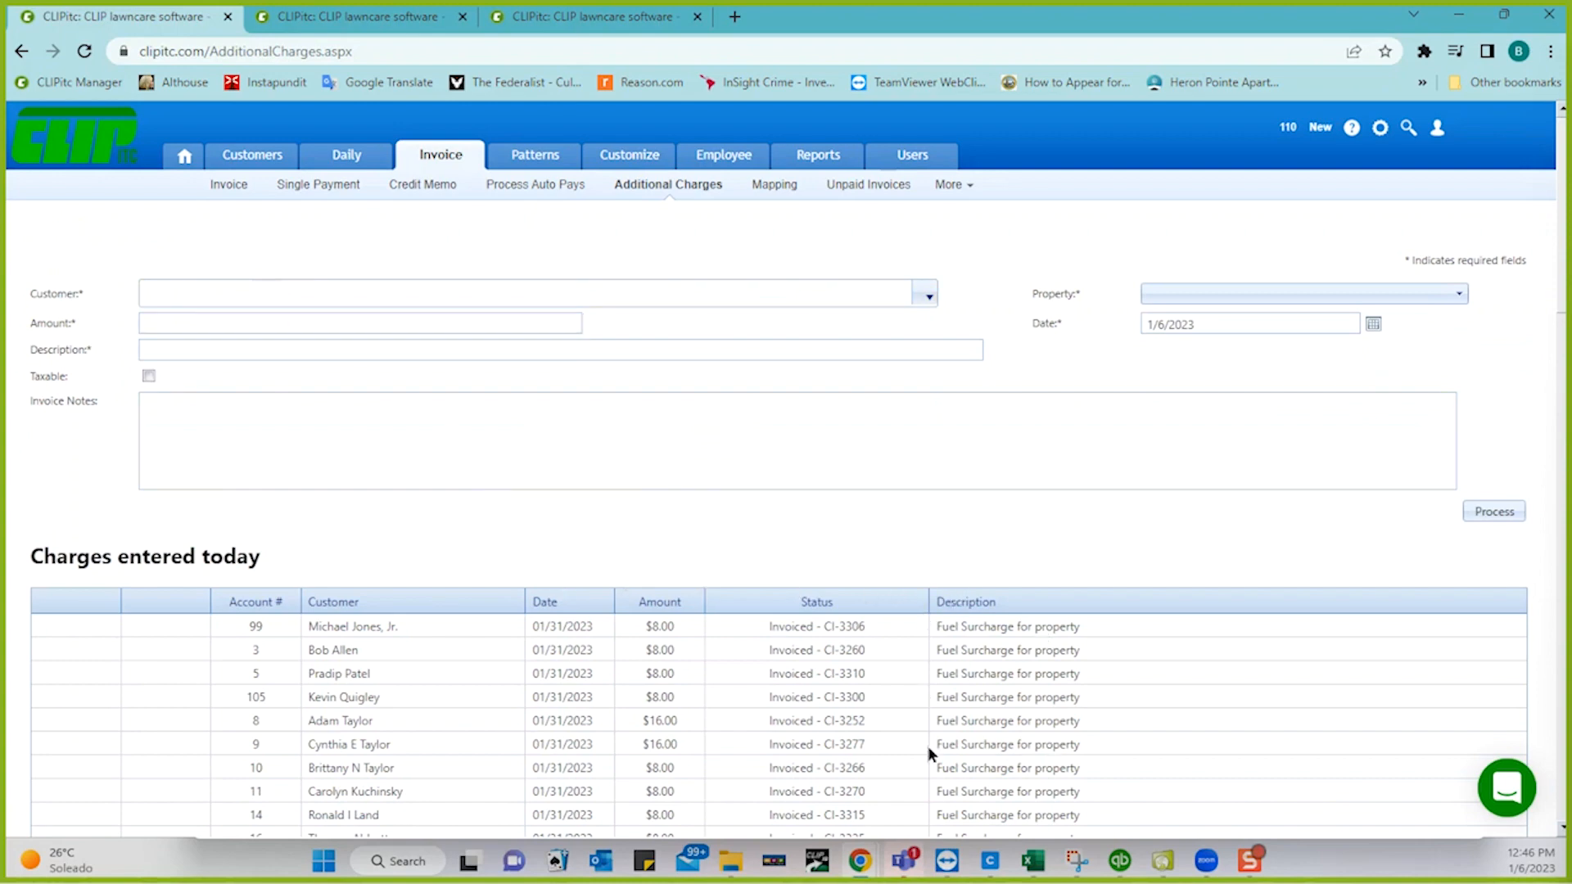
- Add a 50.00 additional charge described 'Removing deer carcass' for the chosen customer and process it
{"action": "left_click", "coordinate": [208, 287]}
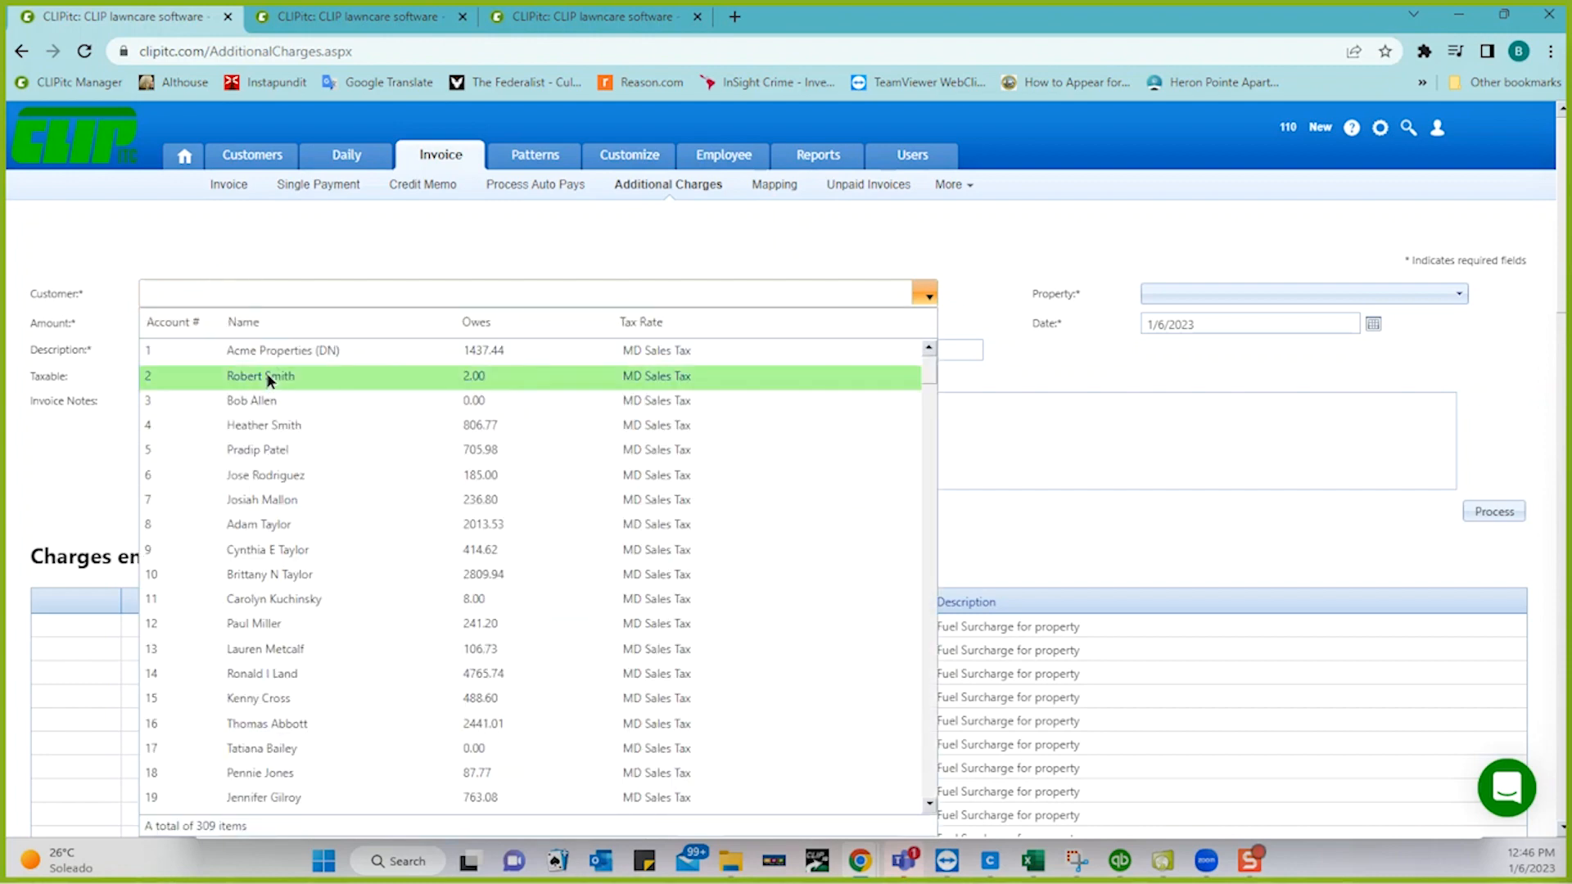
{"action": "left_click", "coordinate": [260, 403]}
{"action": "left_click", "coordinate": [189, 324]}
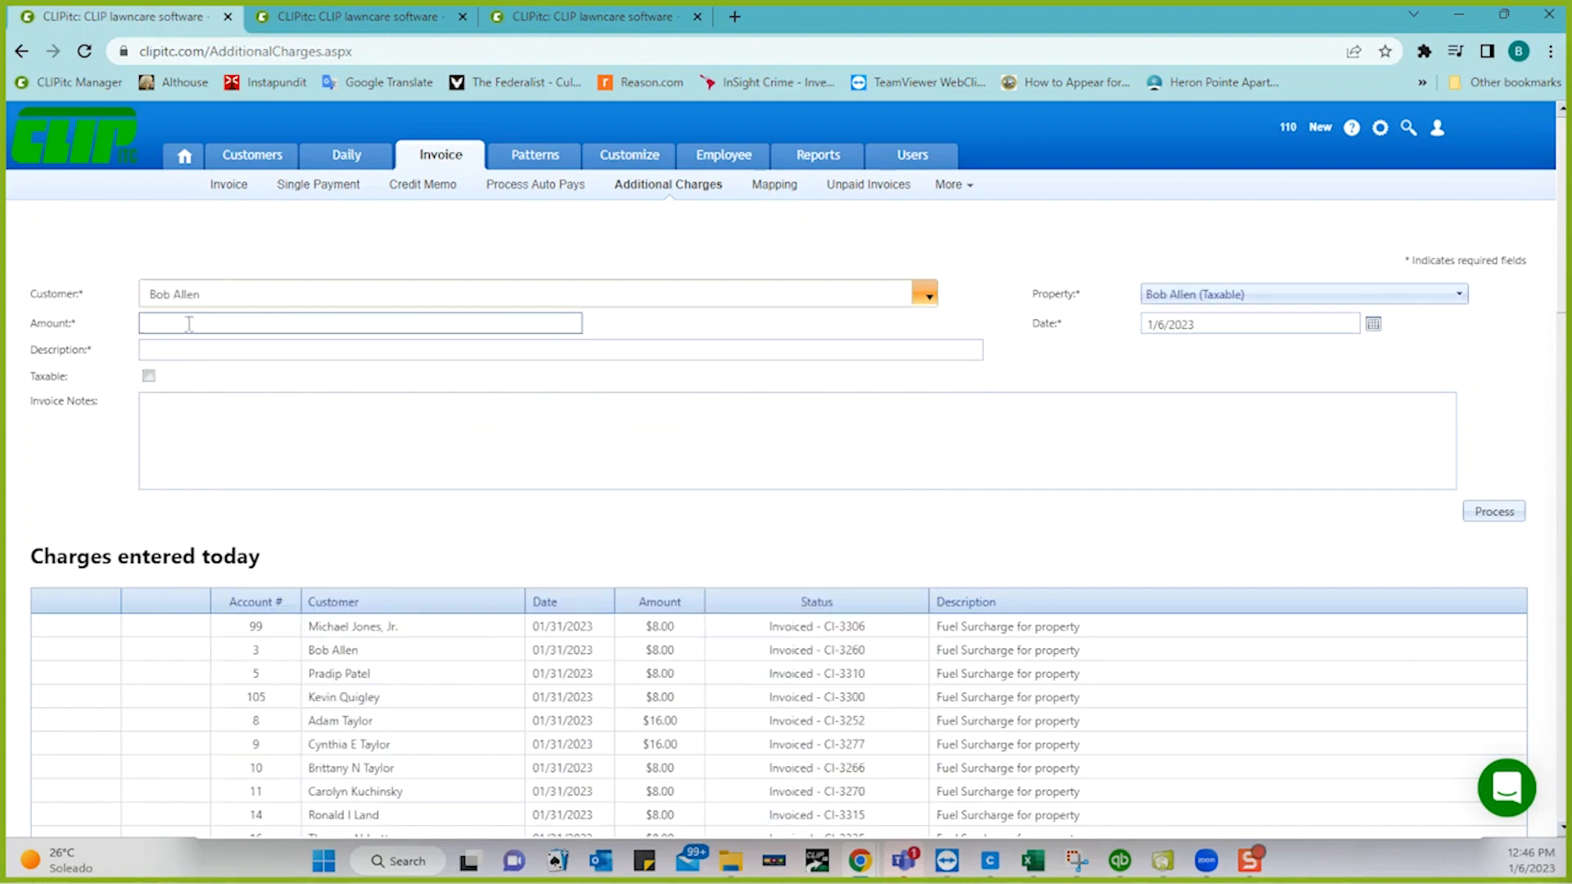
{"action": "left_click", "coordinate": [189, 324]}
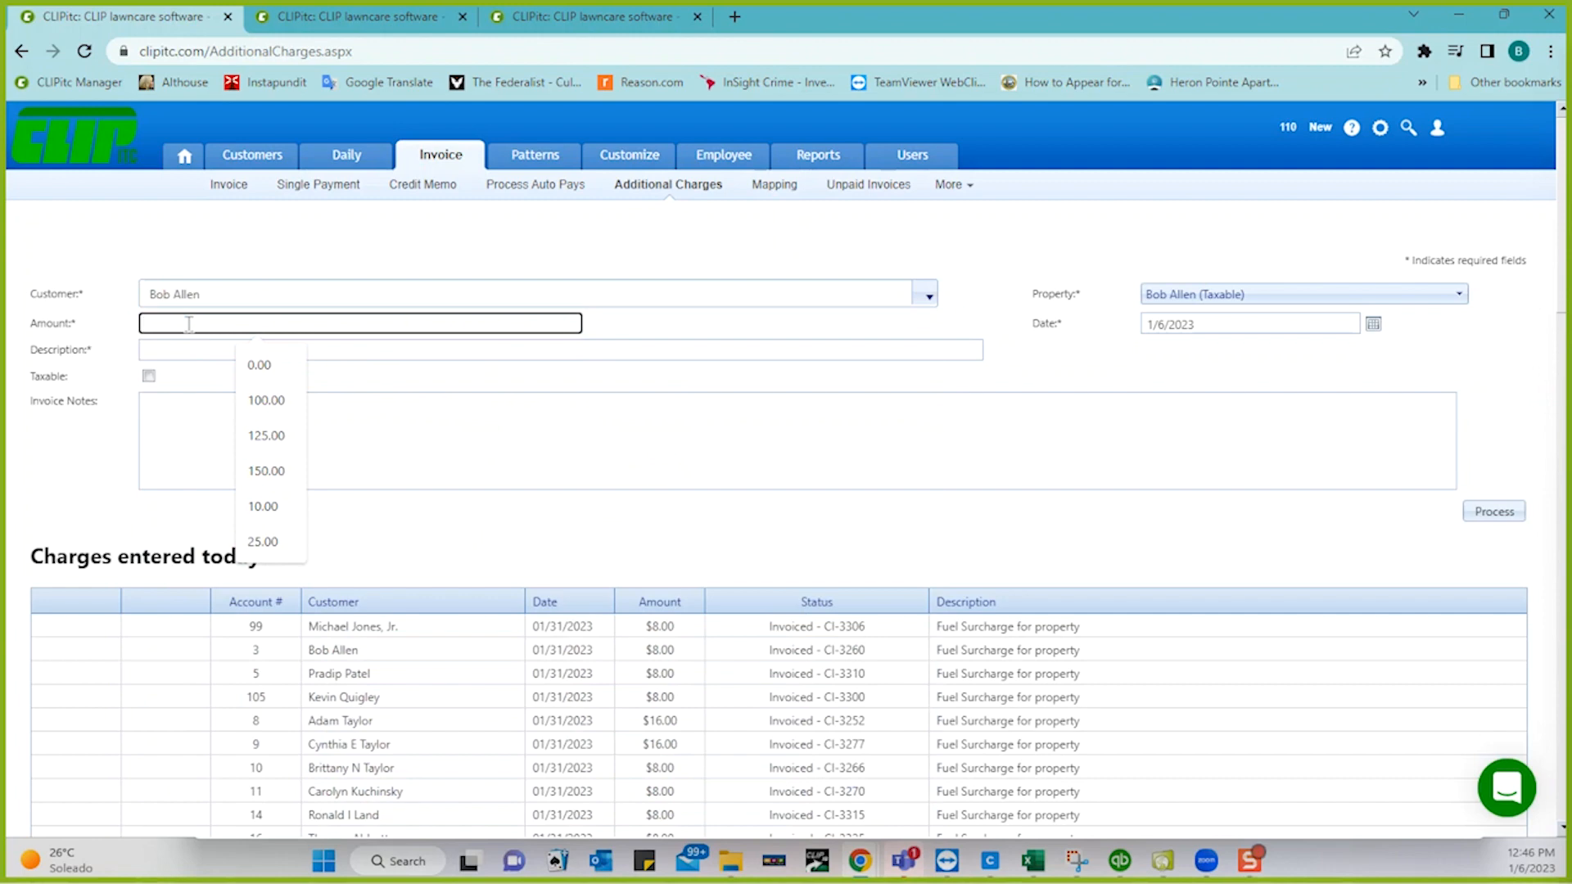
{"action": "type", "text": "50.00"}
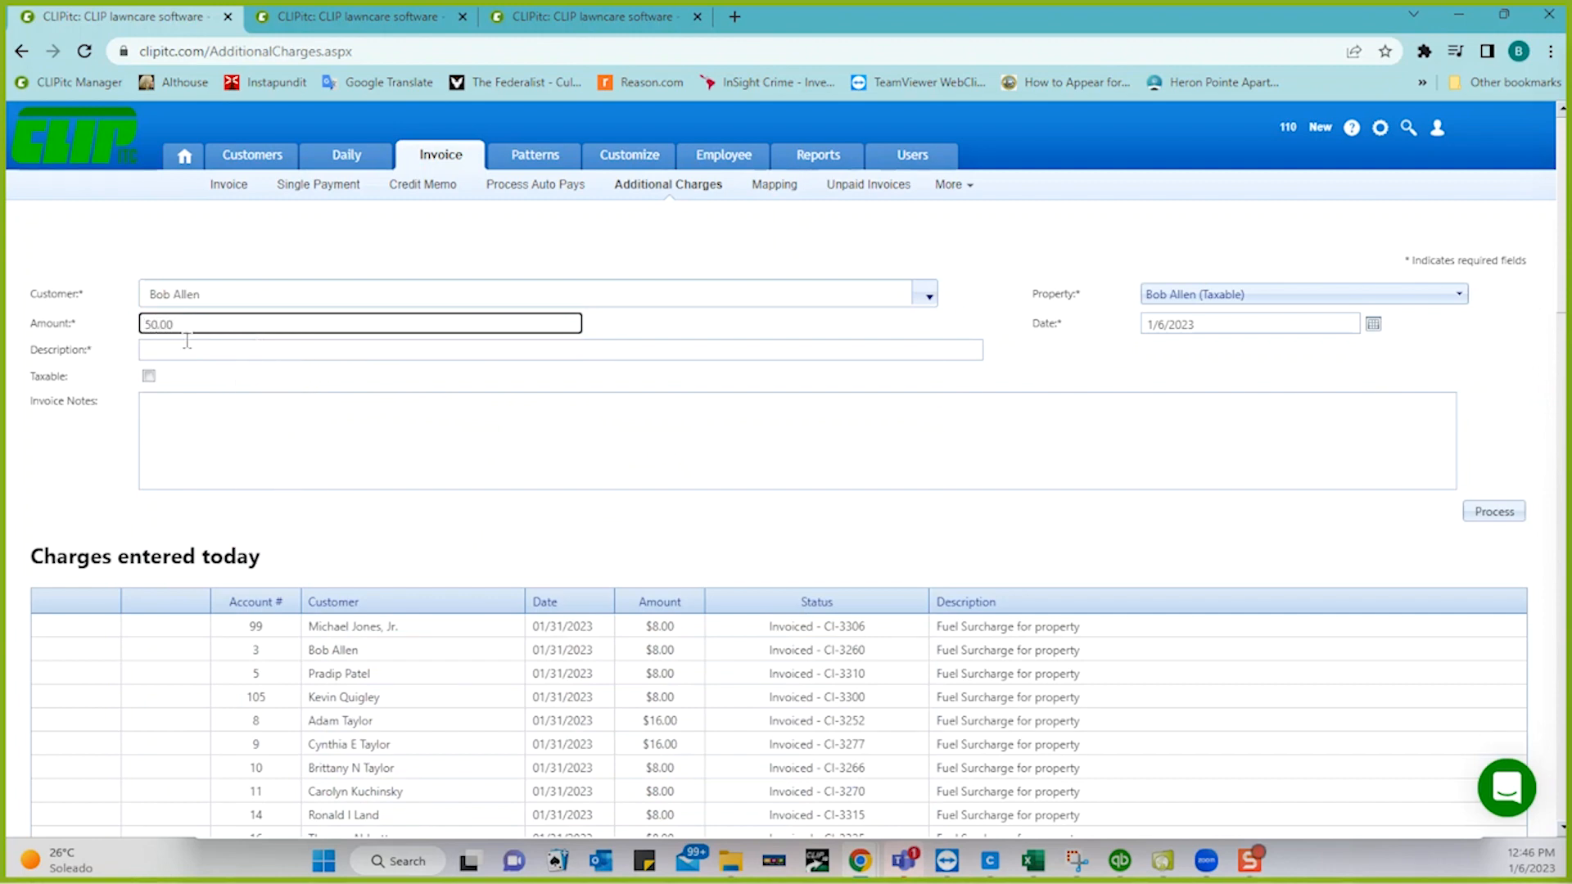
{"action": "left_click", "coordinate": [185, 345]}
{"action": "type", "text": "Re"}
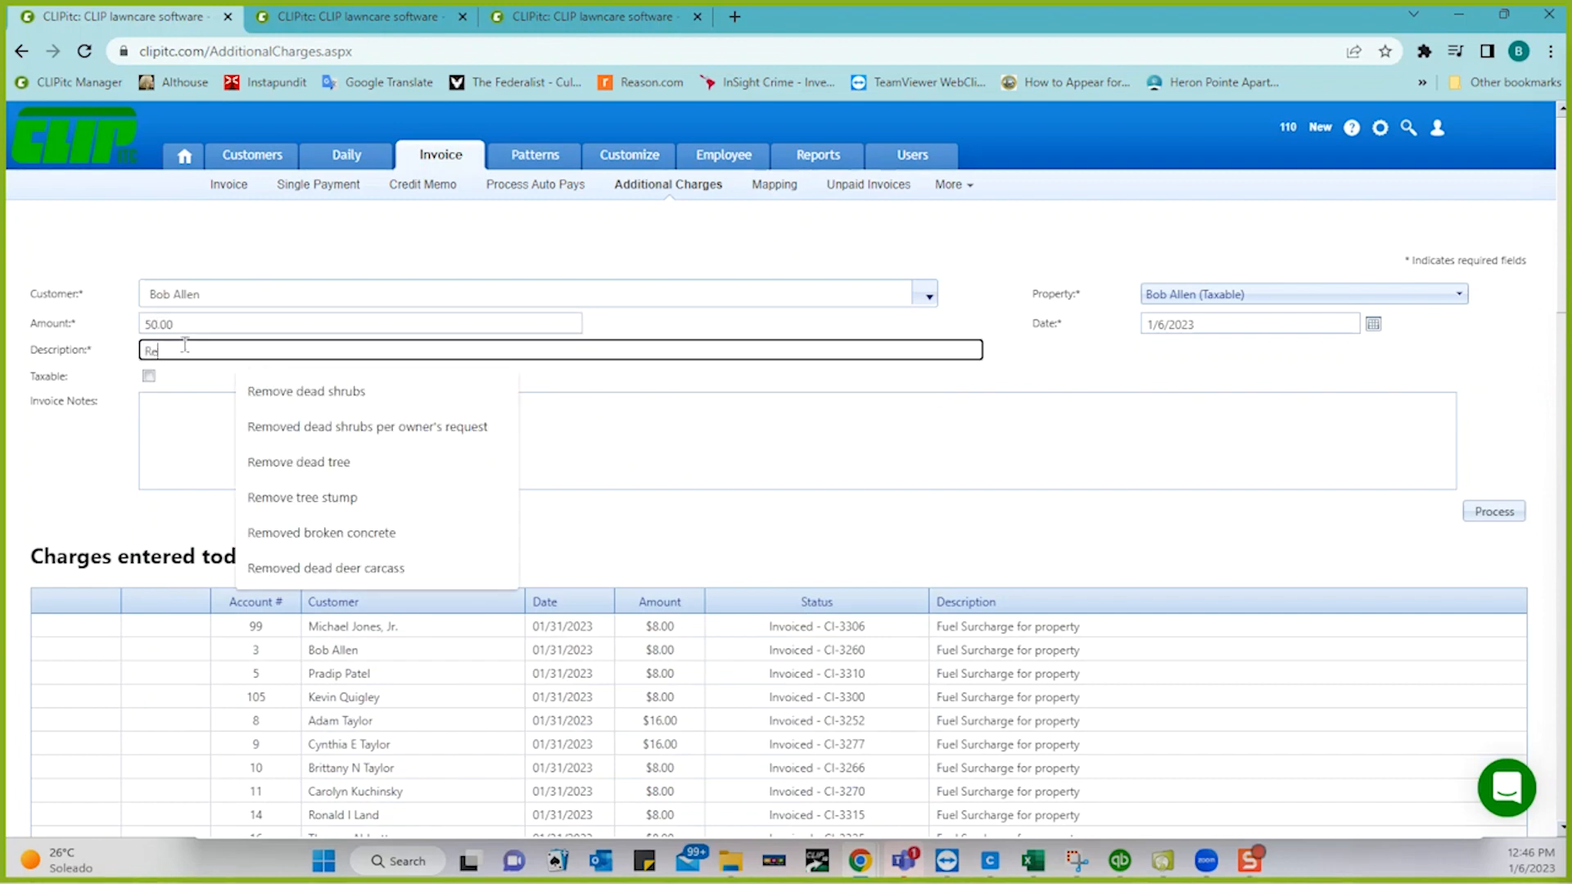
{"action": "type", "text": "moving "}
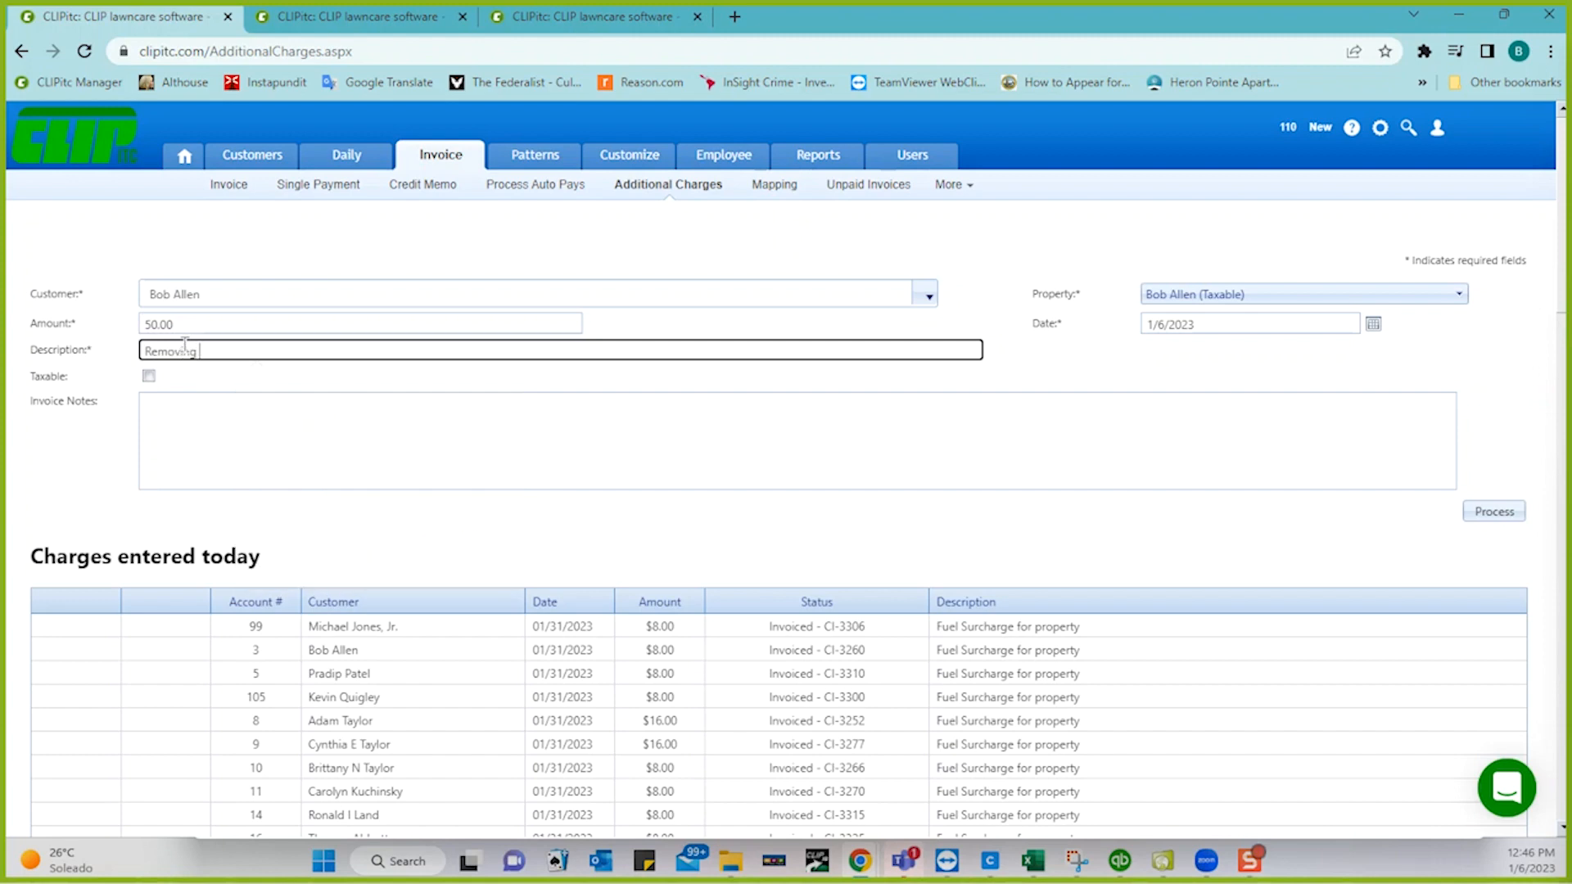
{"action": "type", "text": "deer carcass"}
{"action": "left_click", "coordinate": [233, 418]}
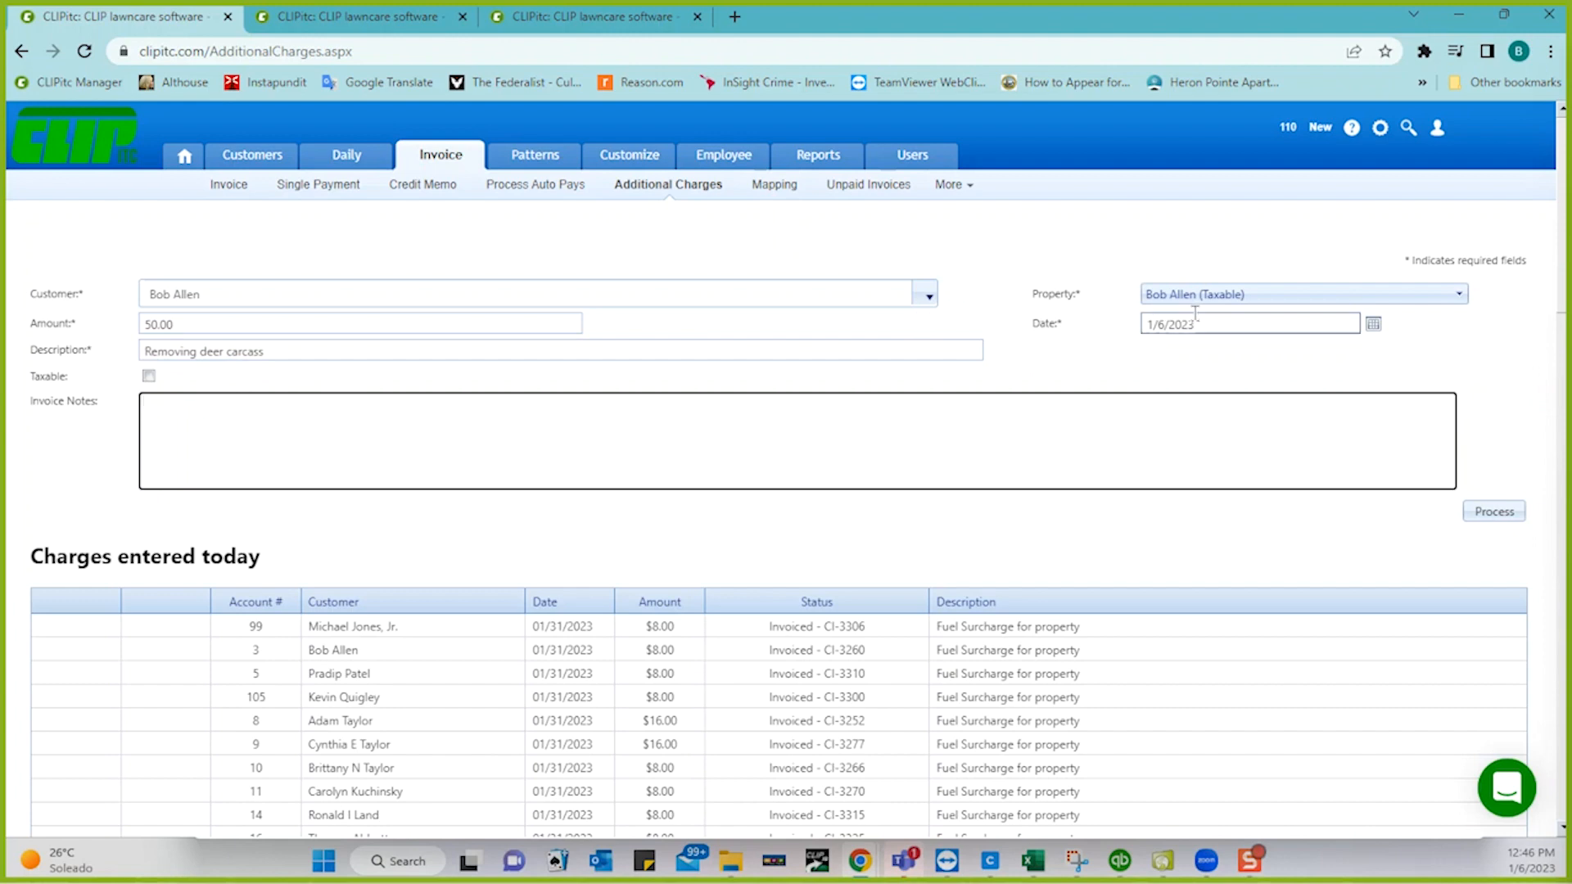
{"action": "left_click", "coordinate": [1493, 512]}
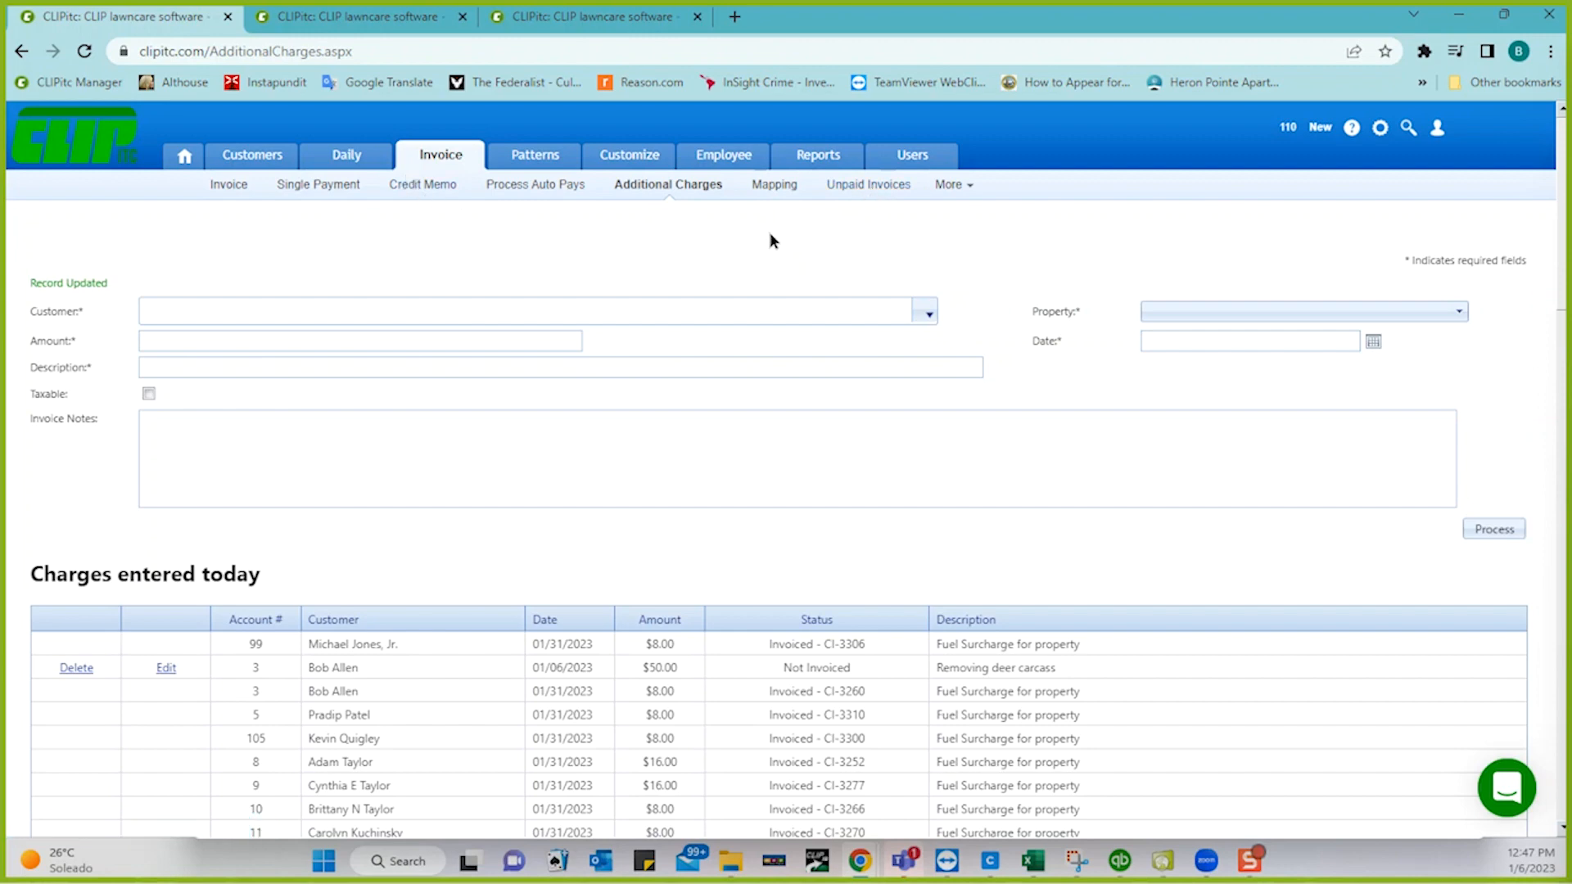
- Run the Unpaid Invoices report for invoices dated up to 09/30/2022
{"action": "left_click", "coordinate": [839, 190]}
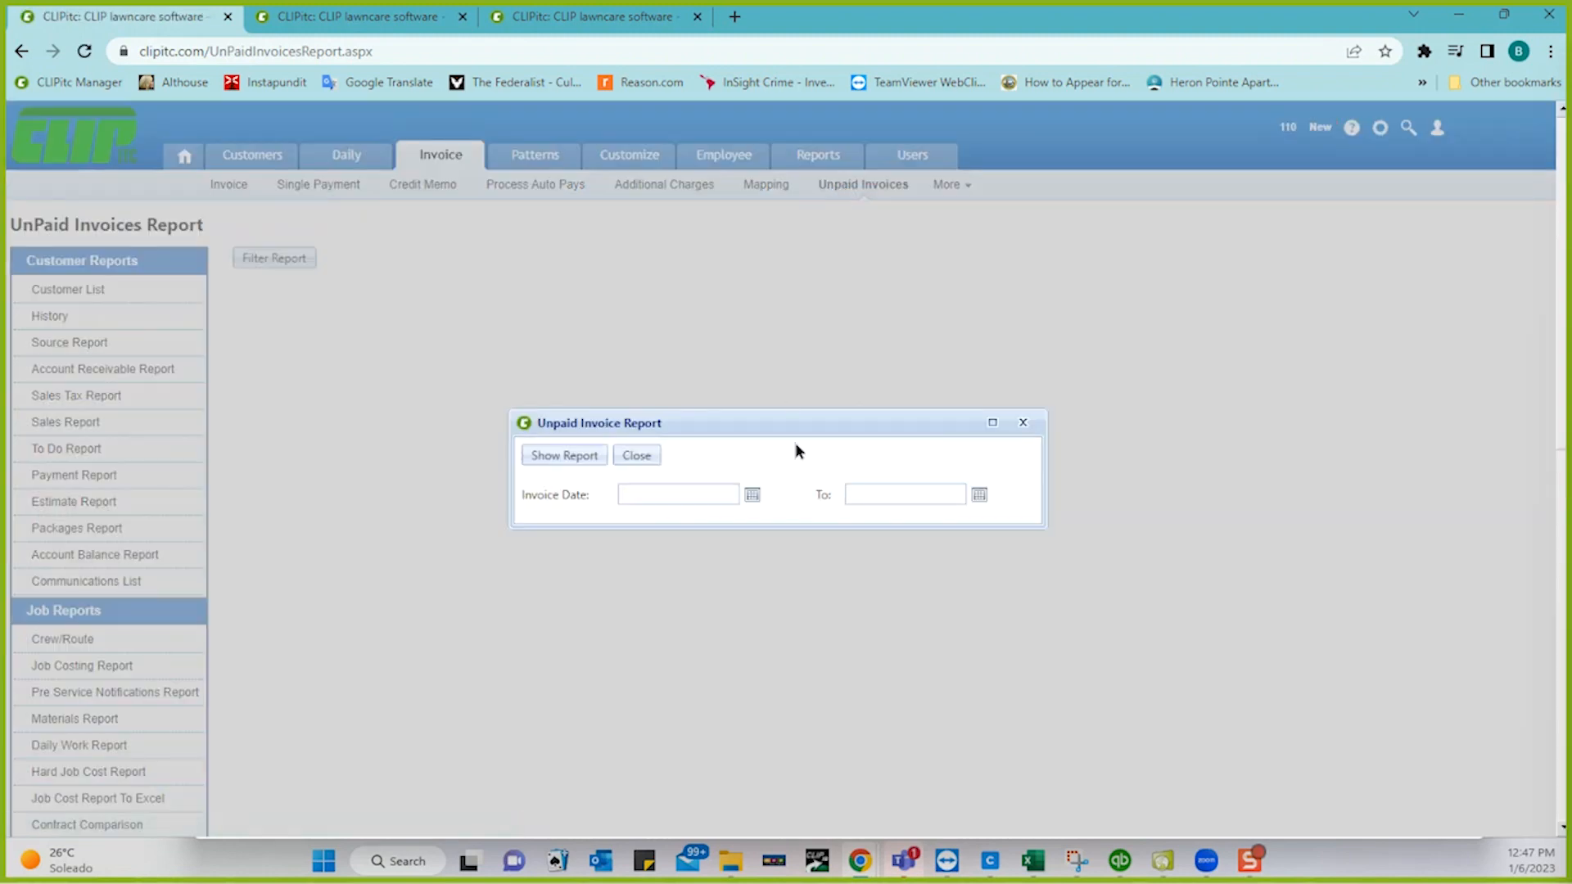
{"action": "left_click", "coordinate": [979, 495]}
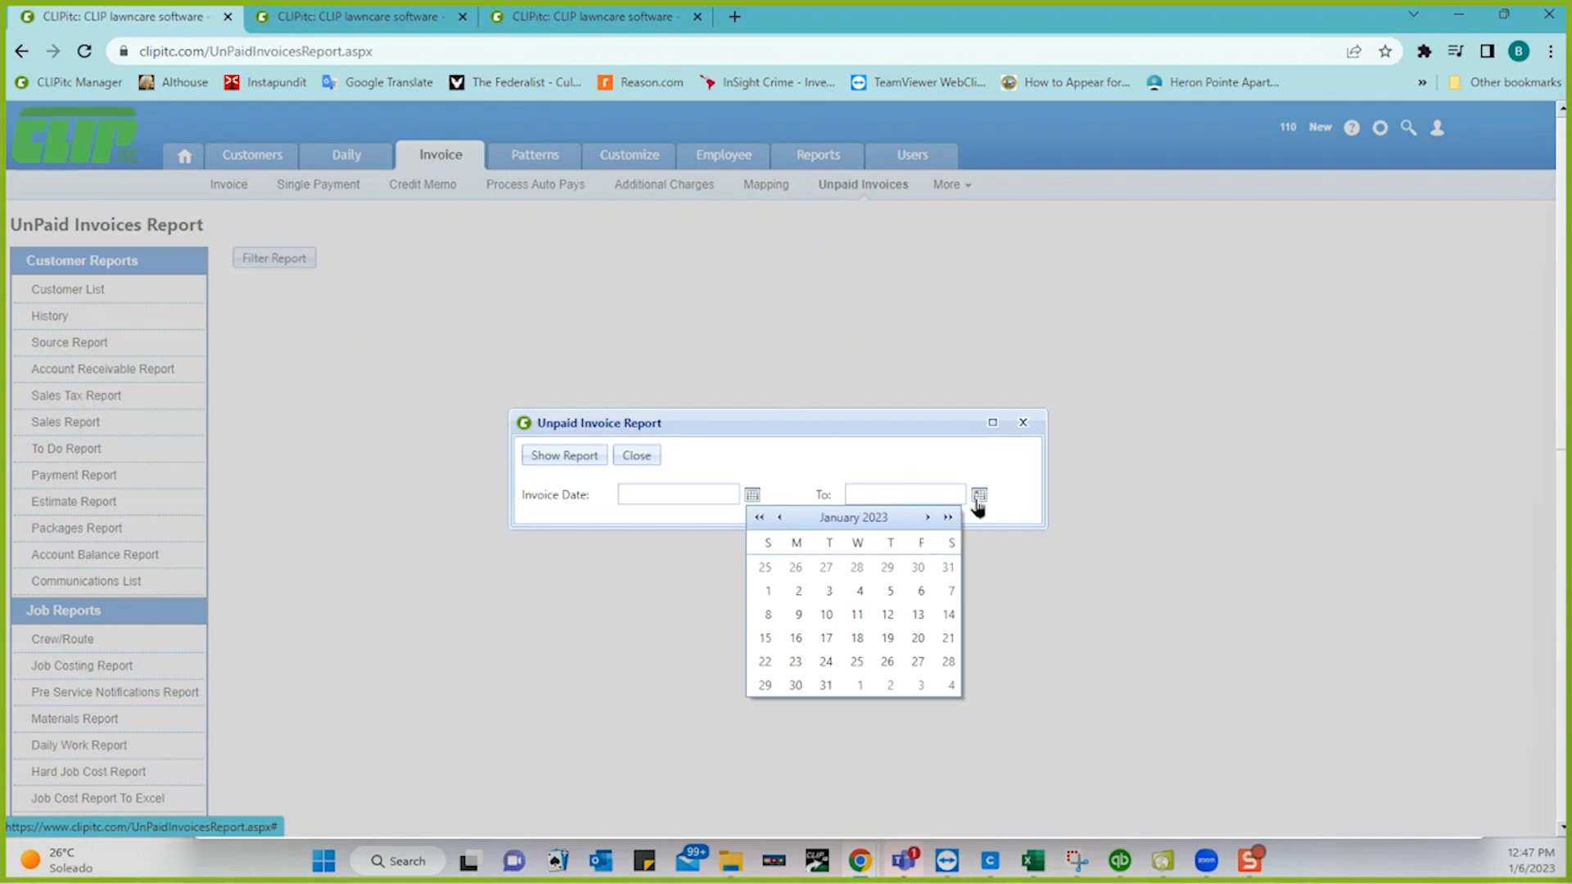
{"action": "left_click", "coordinate": [758, 518]}
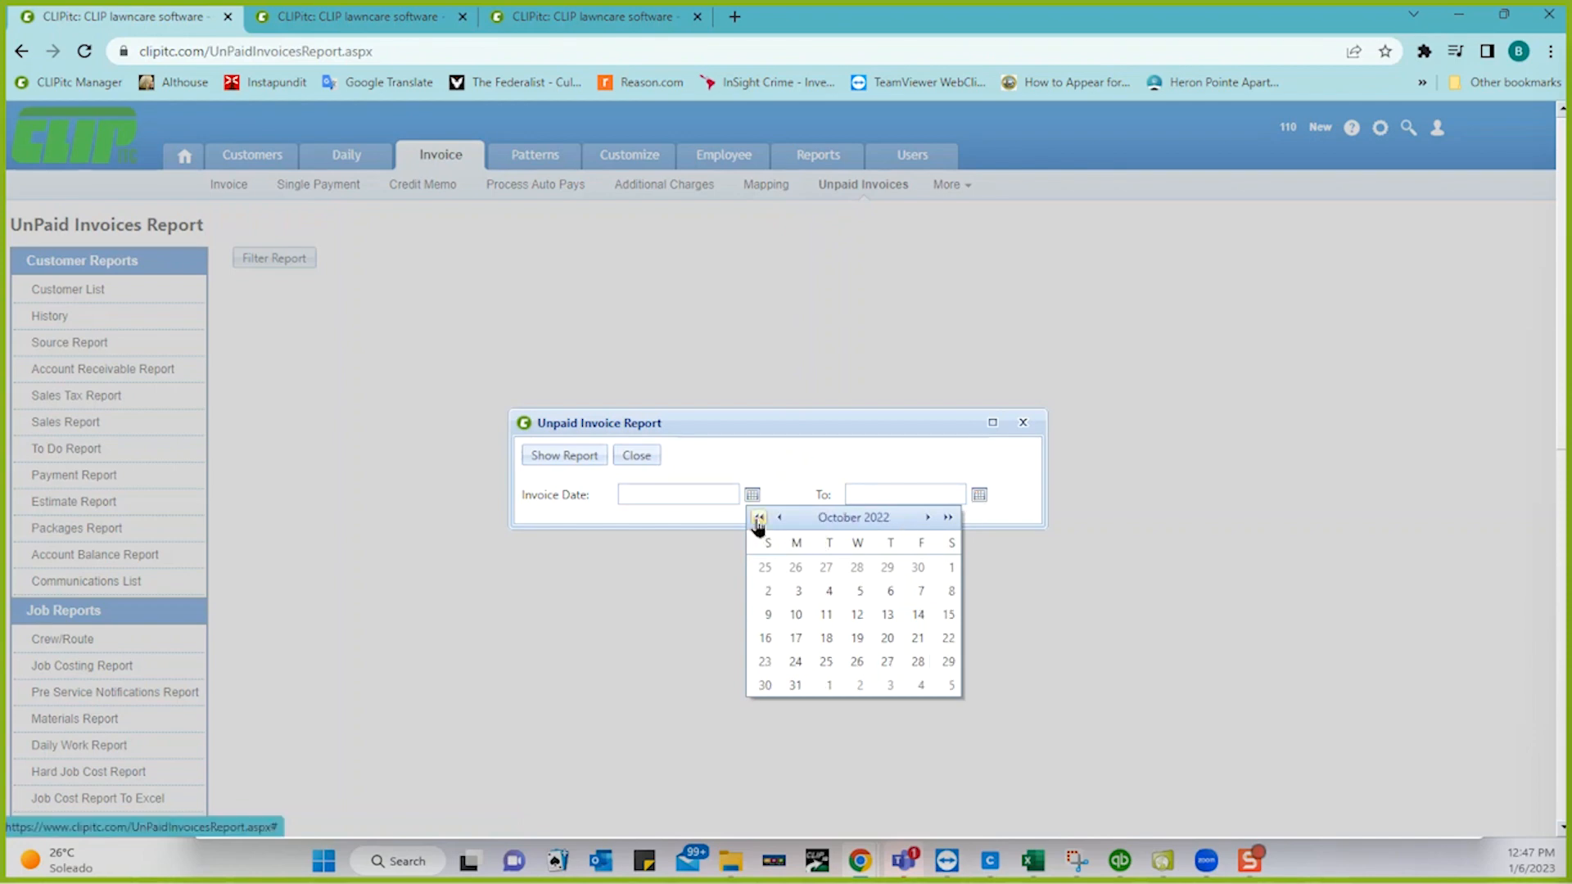
{"action": "left_click", "coordinate": [912, 569]}
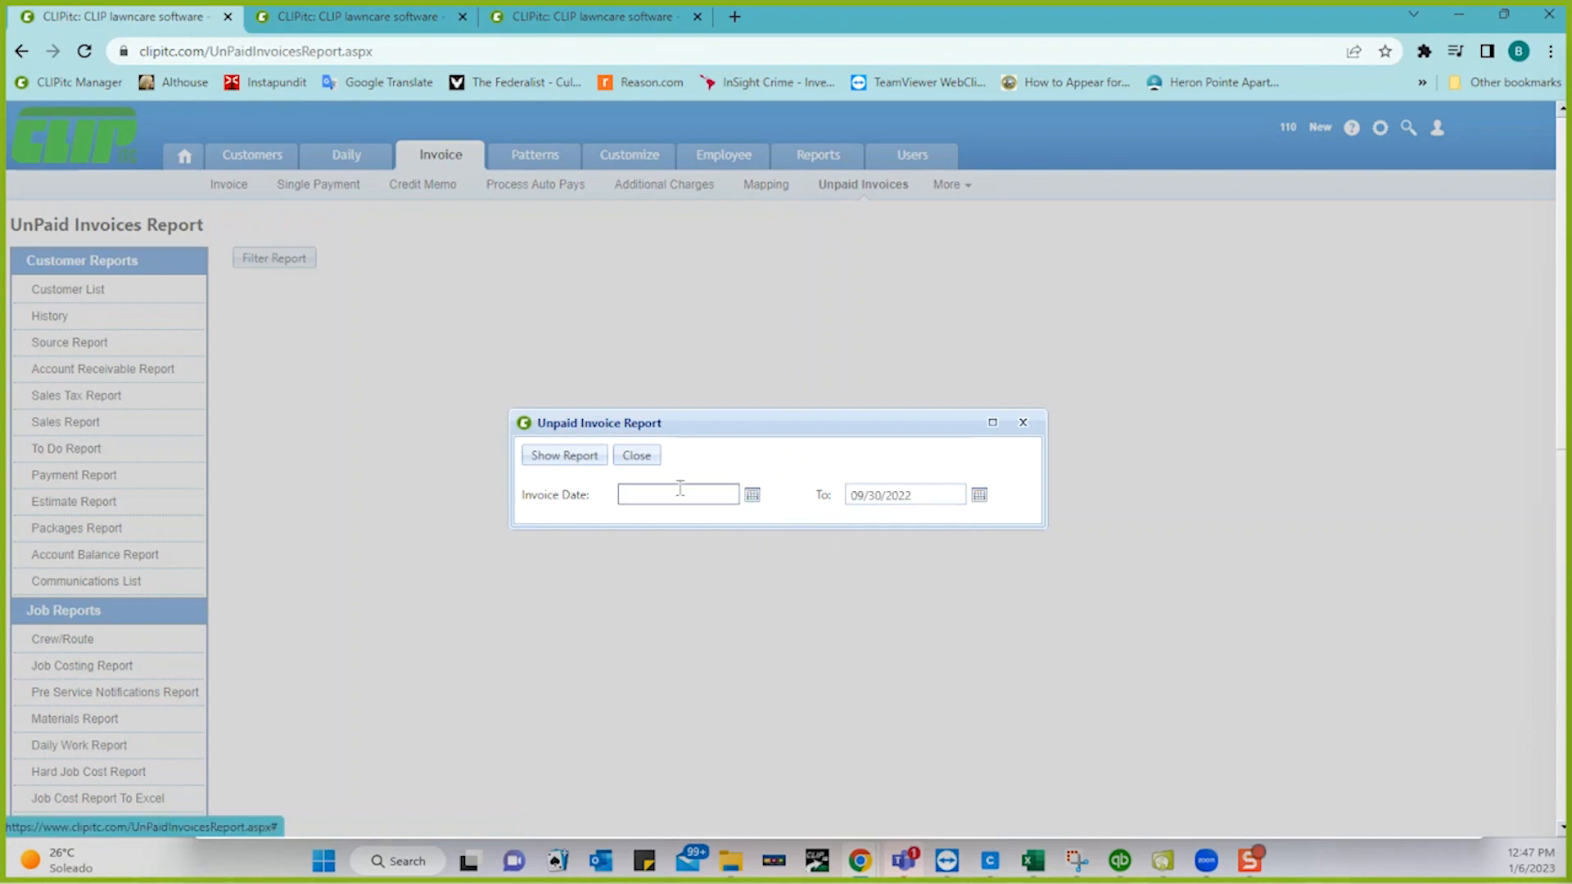
{"action": "left_click", "coordinate": [576, 456]}
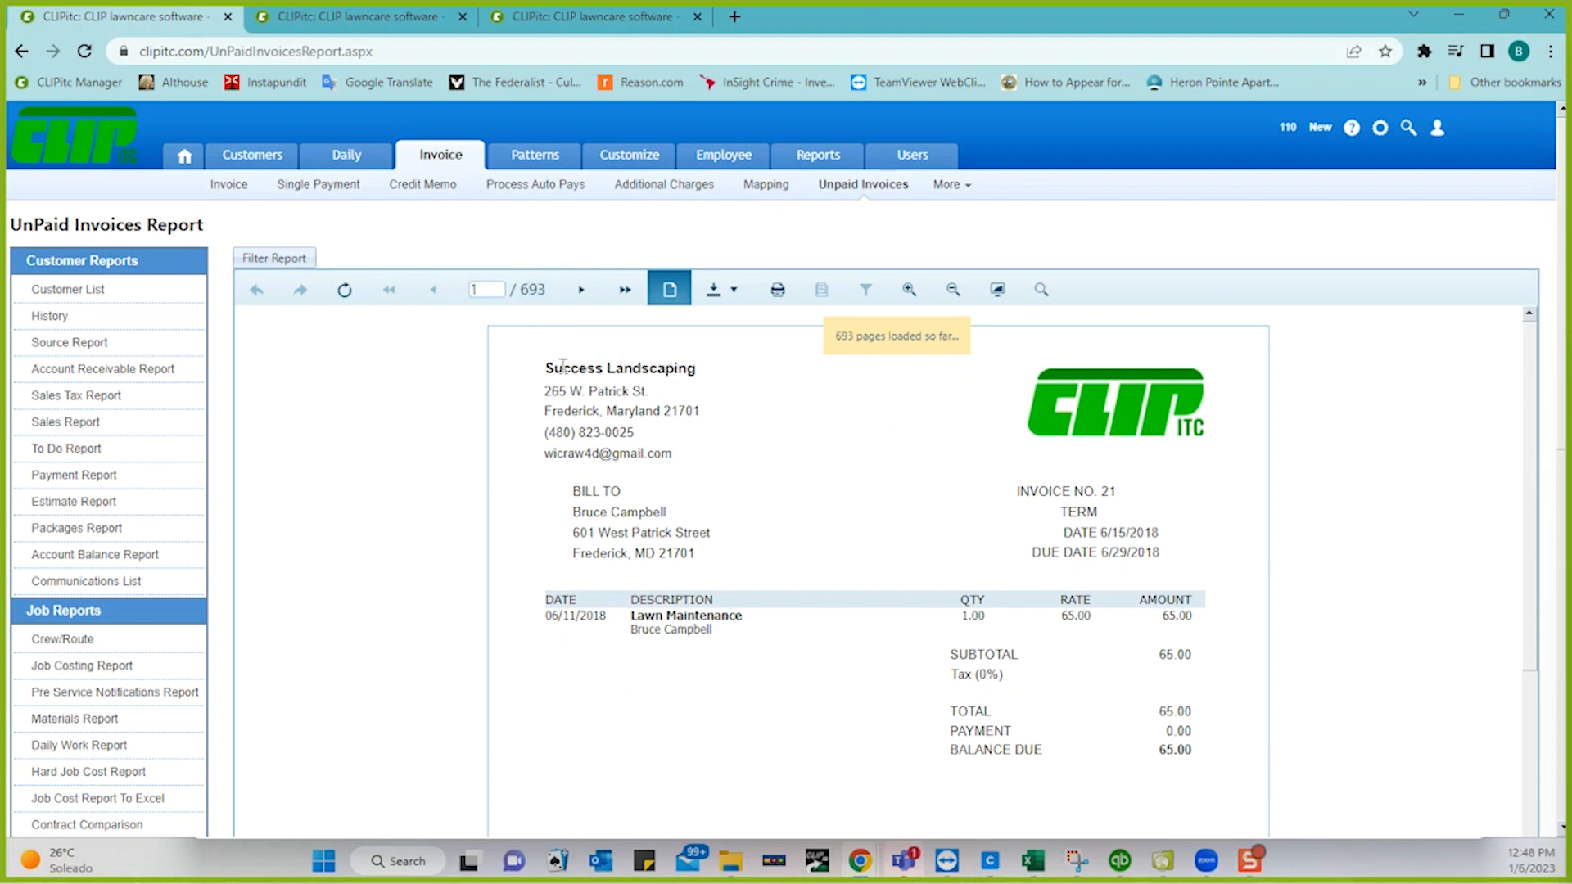
- Page forward through the first few invoices in the unpaid report
{"action": "left_click", "coordinate": [576, 299]}
{"action": "left_click", "coordinate": [576, 300]}
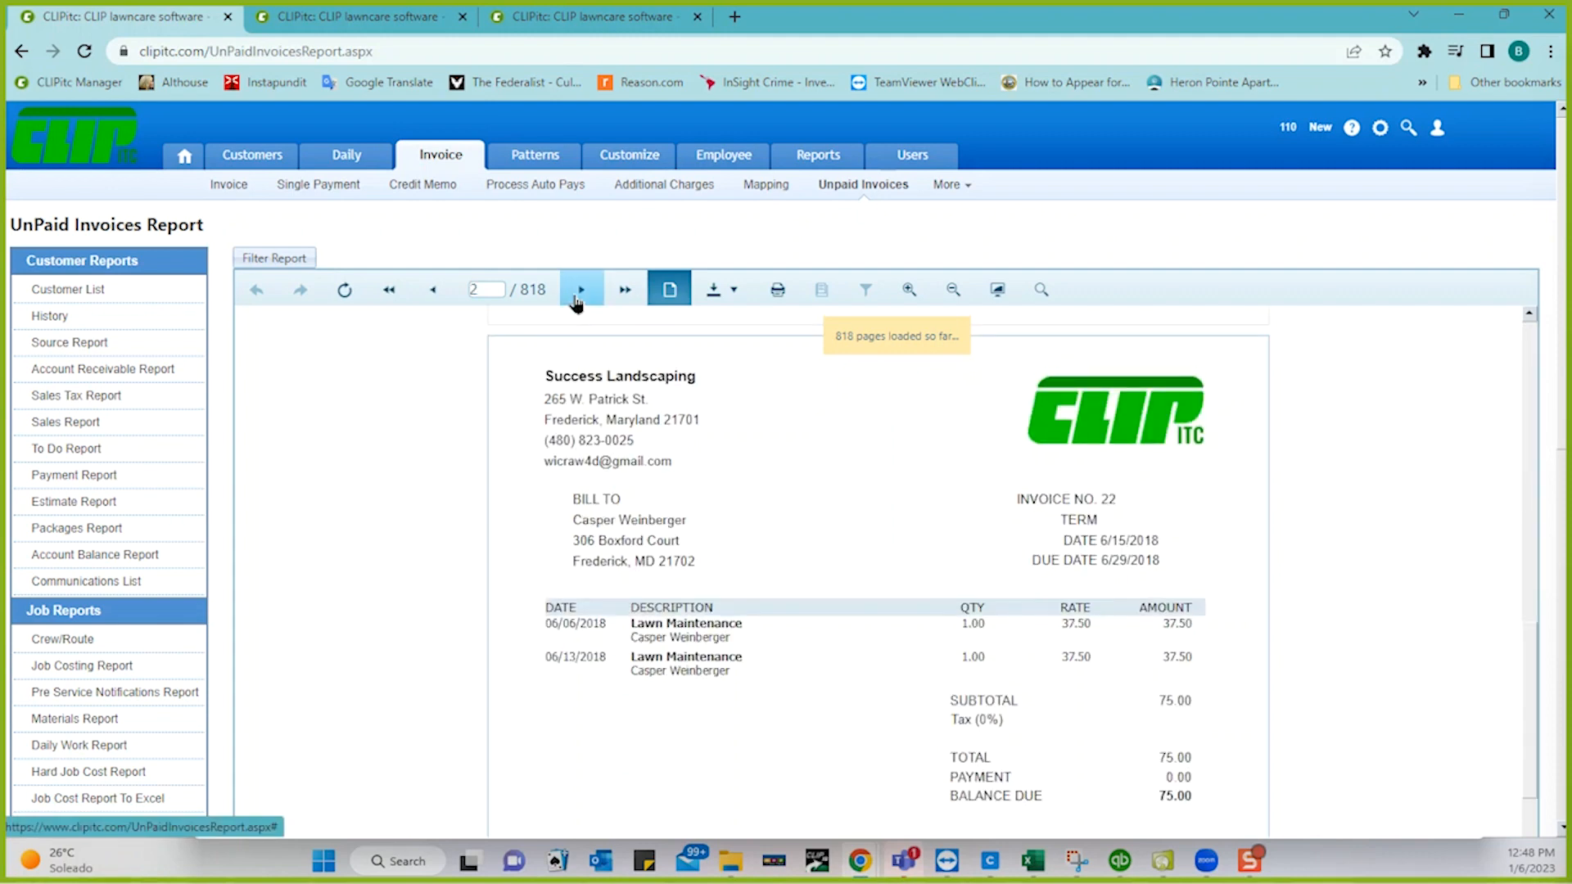
{"action": "left_click", "coordinate": [576, 299]}
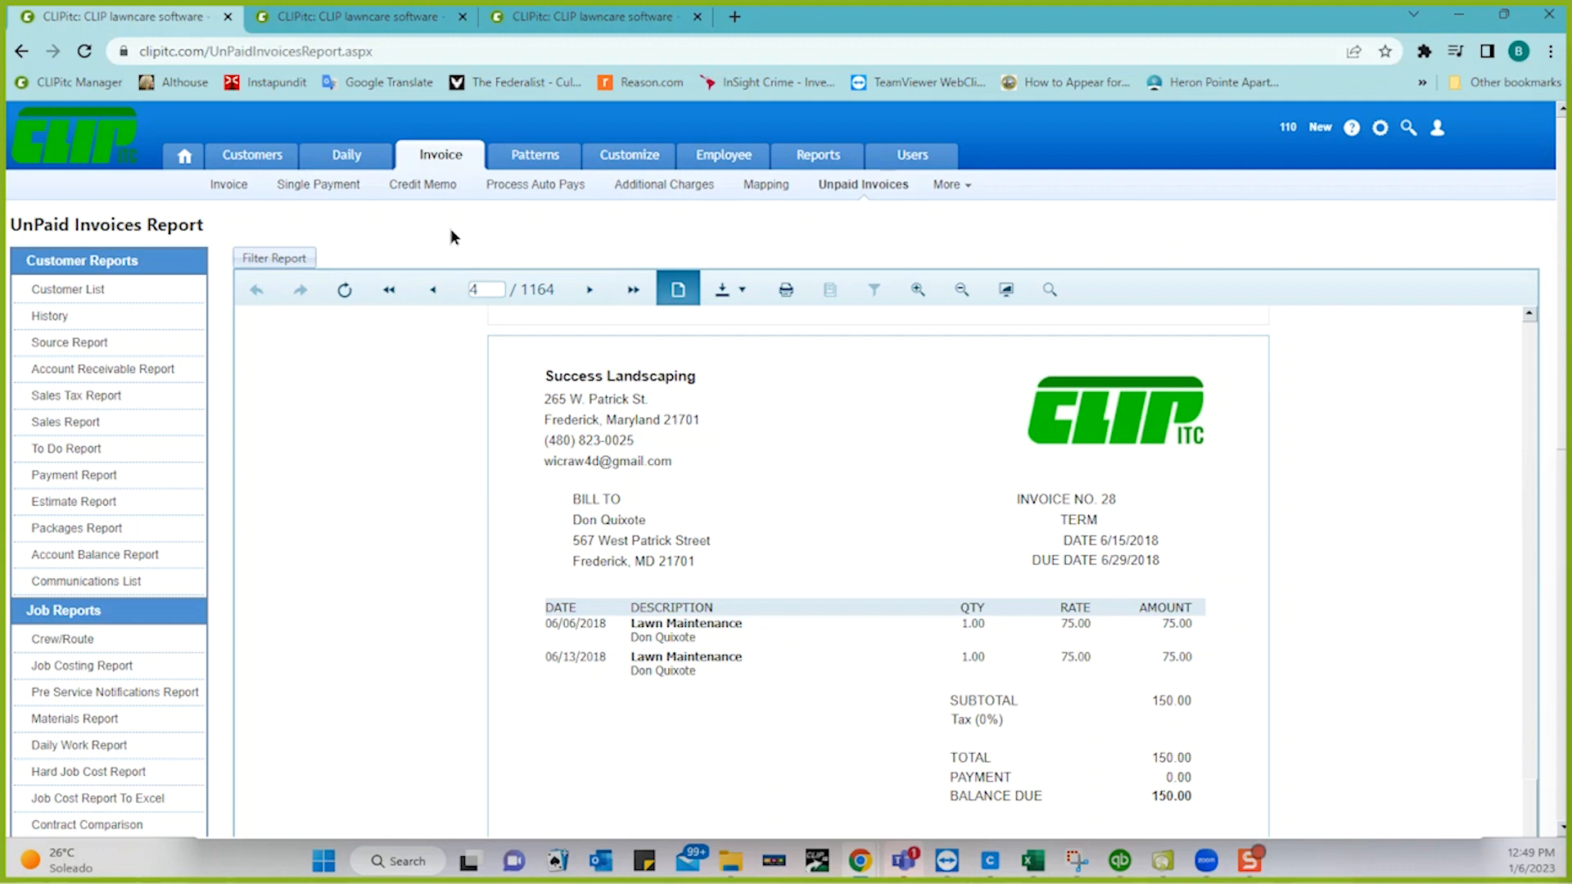
- Return to the Invoice page and open 'See Invoices to be emailed', starting with December 2022 invoices
{"action": "left_click", "coordinate": [435, 160]}
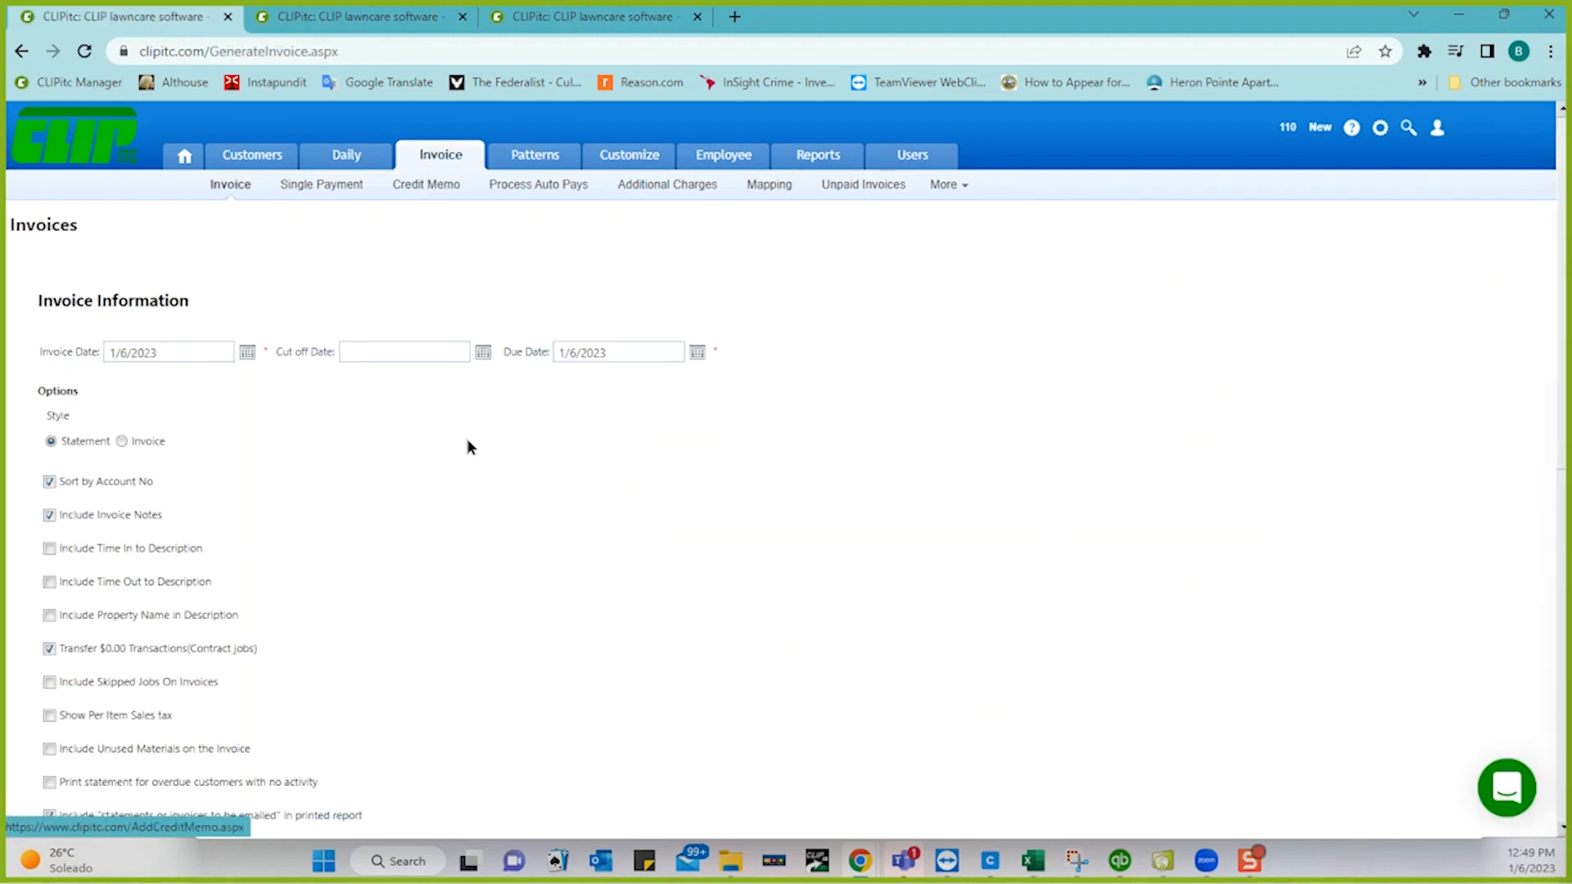
{"action": "scroll", "coordinate": [469, 444], "scroll_direction": "down", "scroll_amount": 5}
{"action": "scroll", "coordinate": [938, 448], "scroll_direction": "down", "scroll_amount": 3}
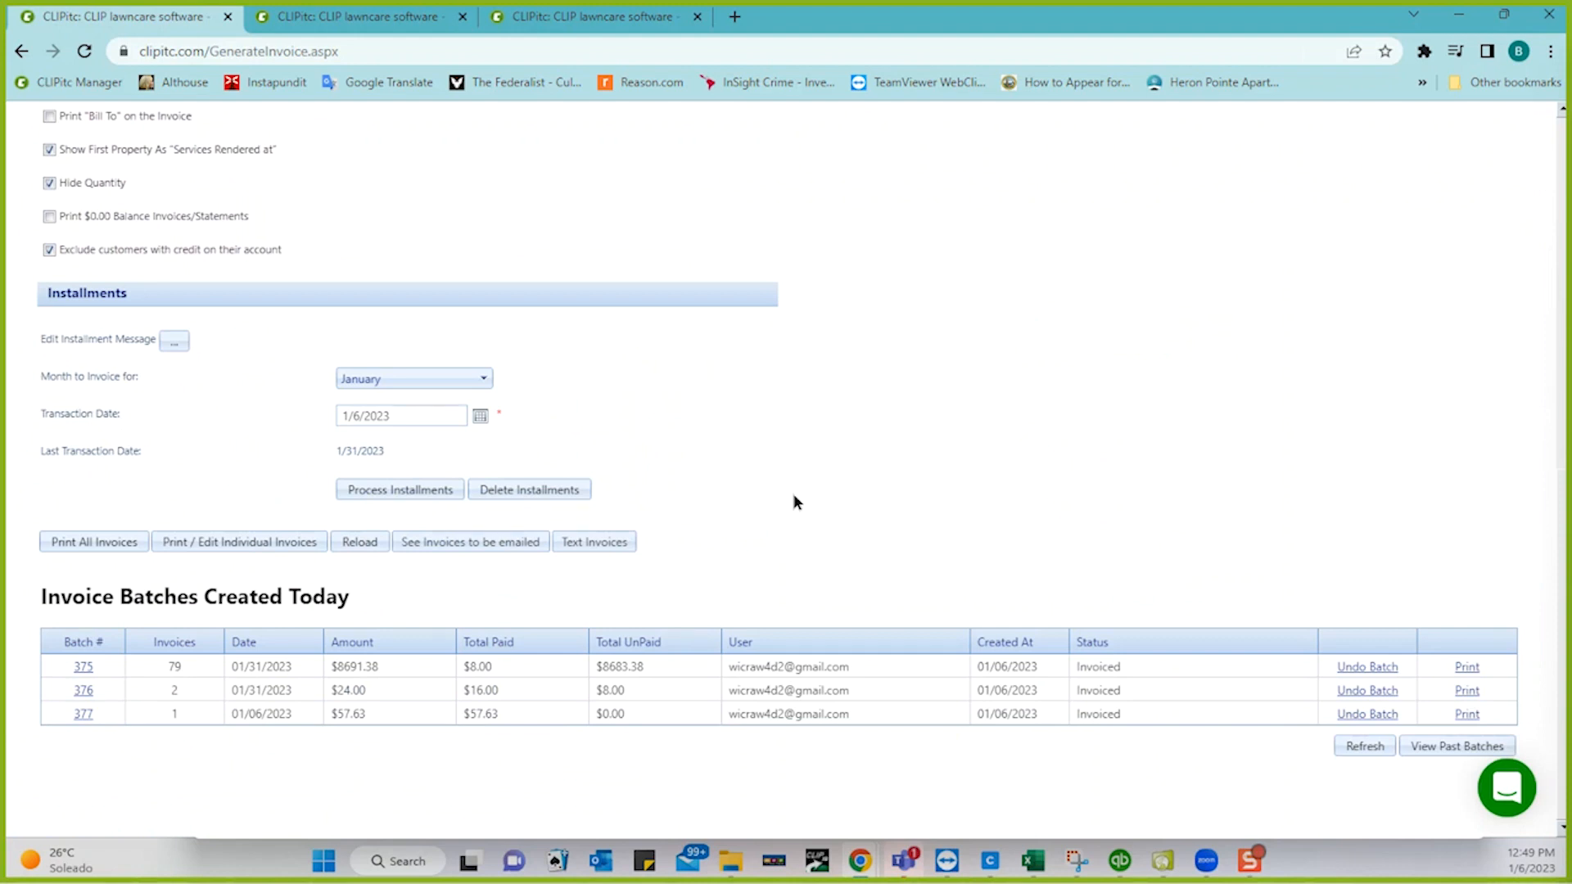
{"action": "scroll", "coordinate": [854, 429], "scroll_direction": "up", "scroll_amount": 1}
{"action": "scroll", "coordinate": [854, 429], "scroll_direction": "up", "scroll_amount": 5}
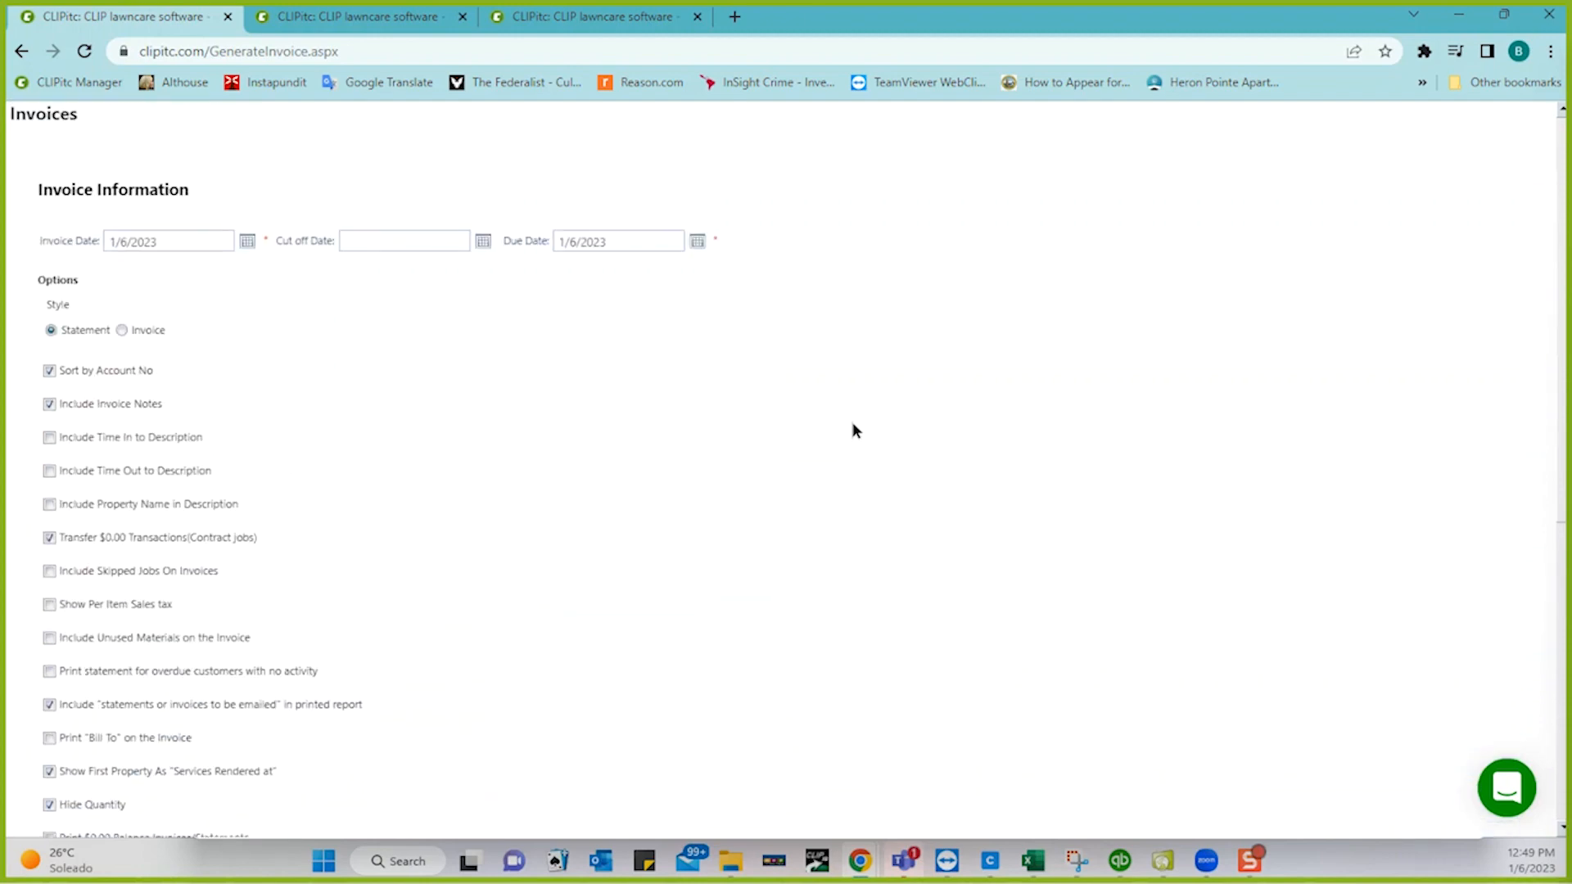
{"action": "mouse_move", "coordinate": [253, 159]}
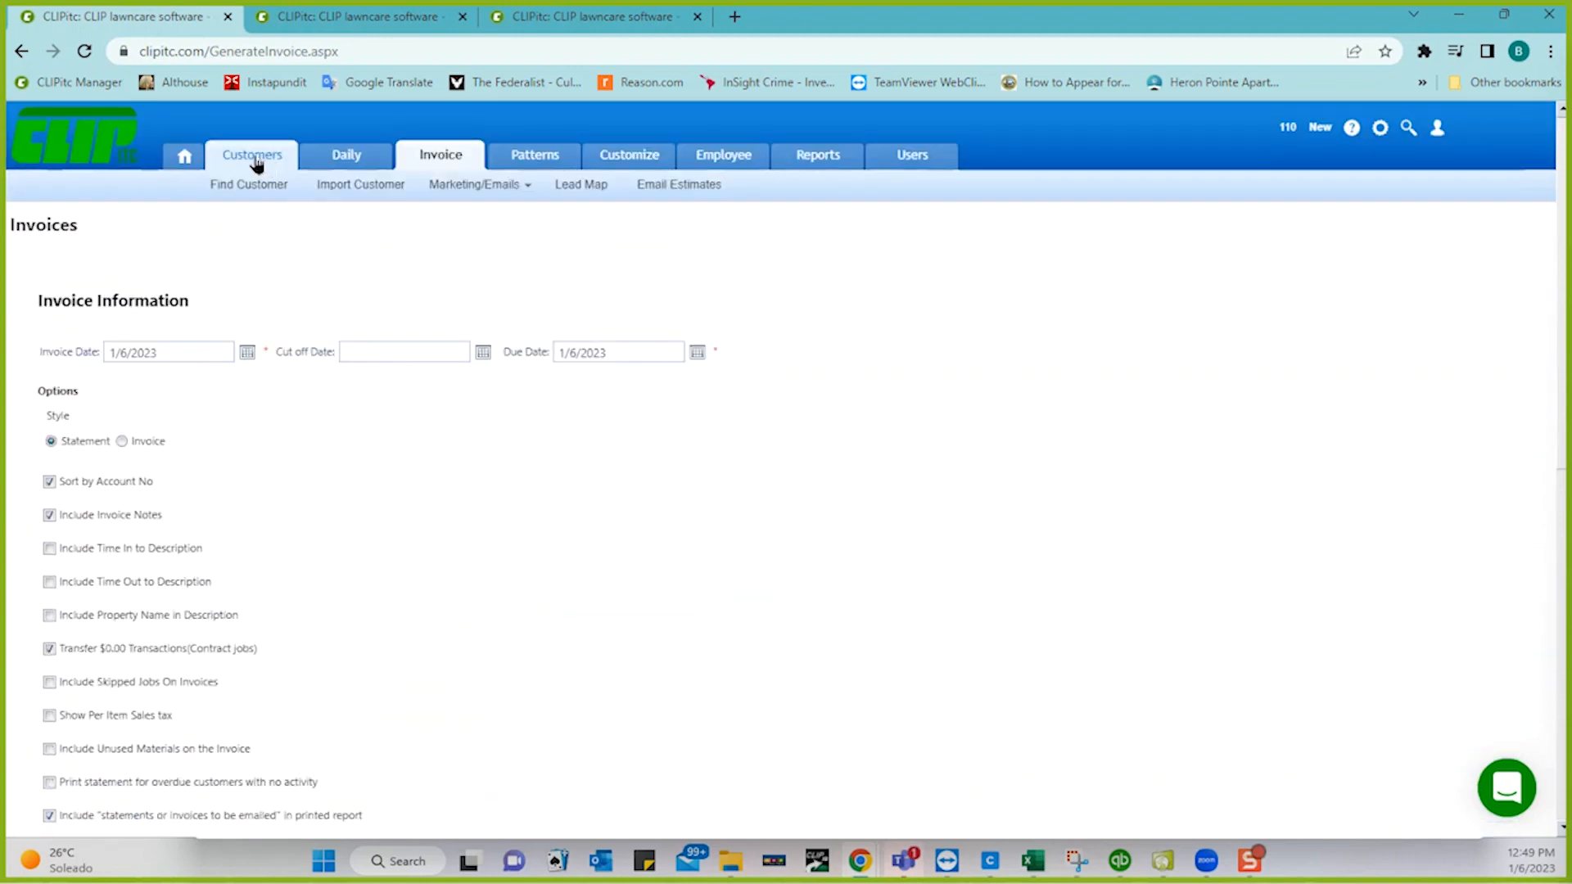
{"action": "mouse_move", "coordinate": [455, 188]}
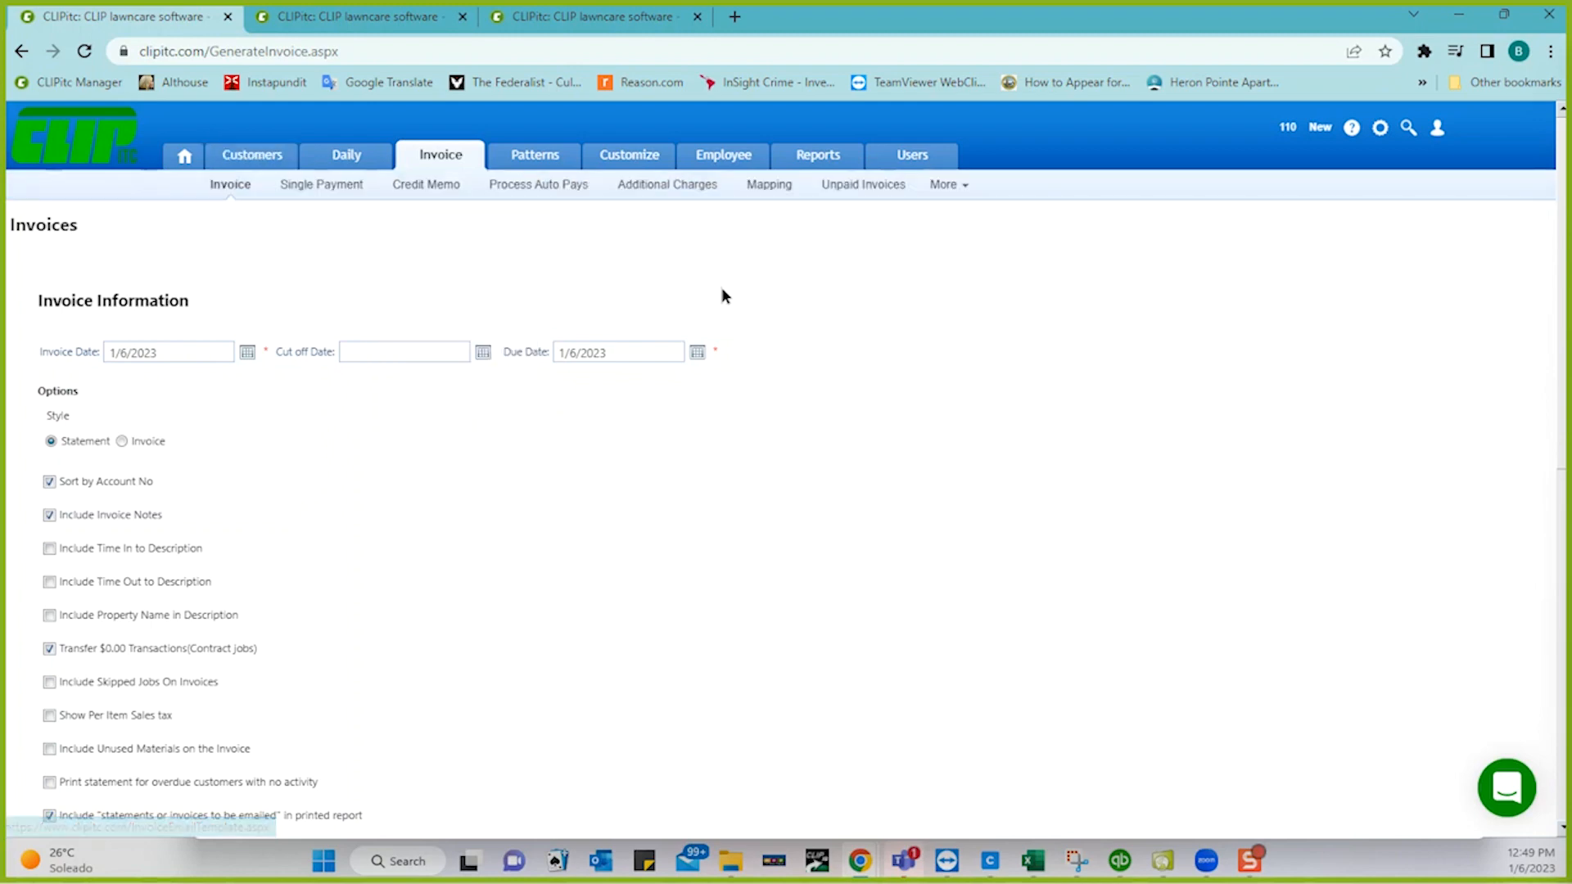
{"action": "scroll", "coordinate": [741, 477], "scroll_direction": "down", "scroll_amount": 7}
{"action": "scroll", "coordinate": [742, 486], "scroll_direction": "down", "scroll_amount": 1}
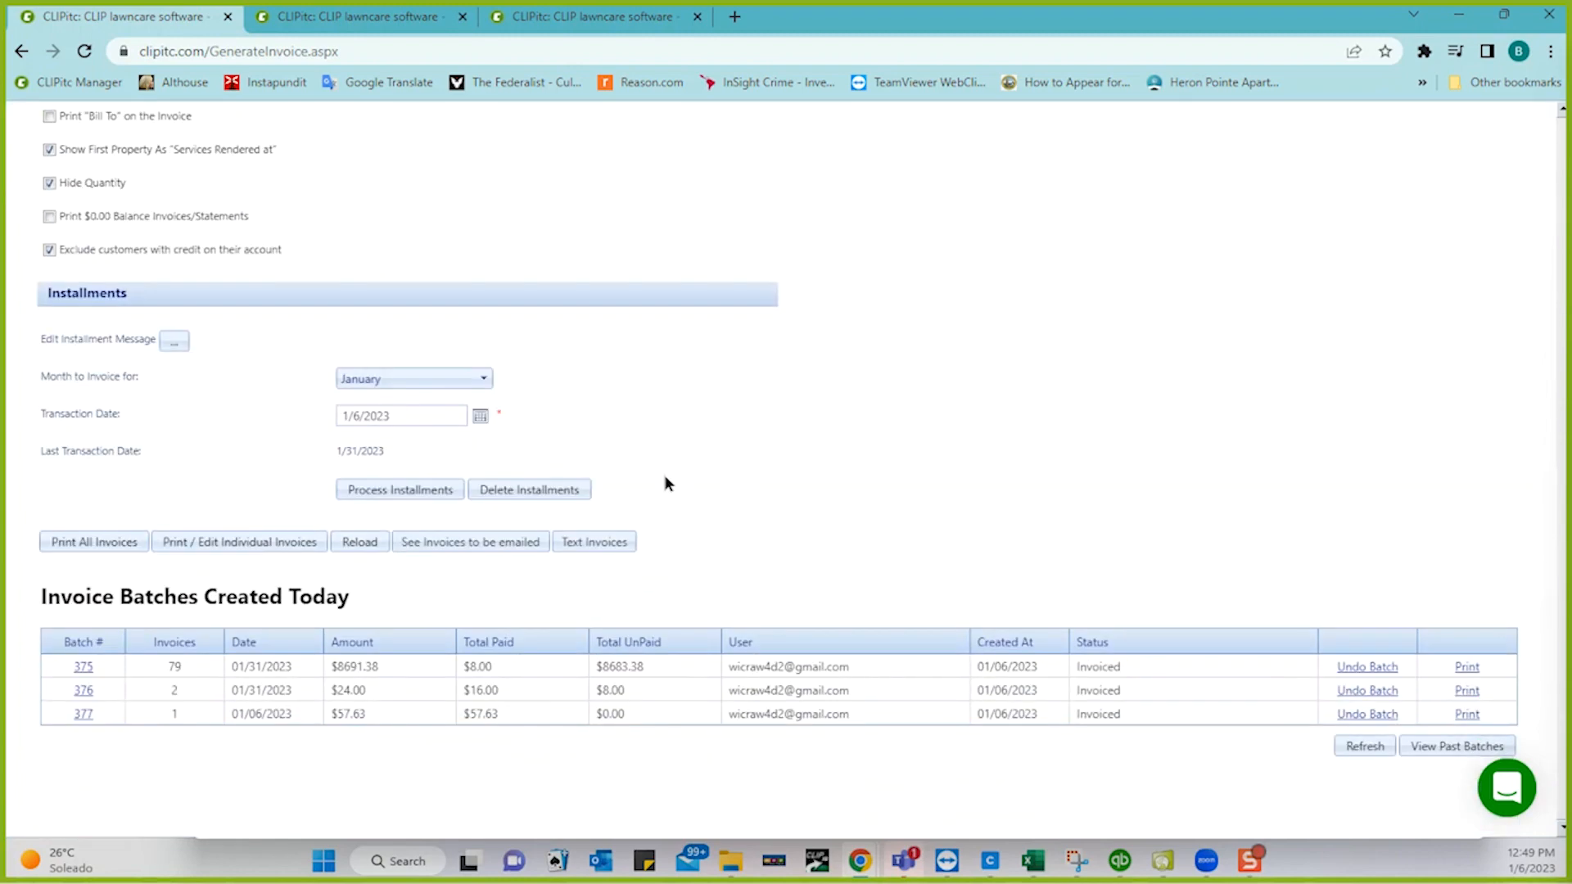
{"action": "left_click", "coordinate": [490, 543]}
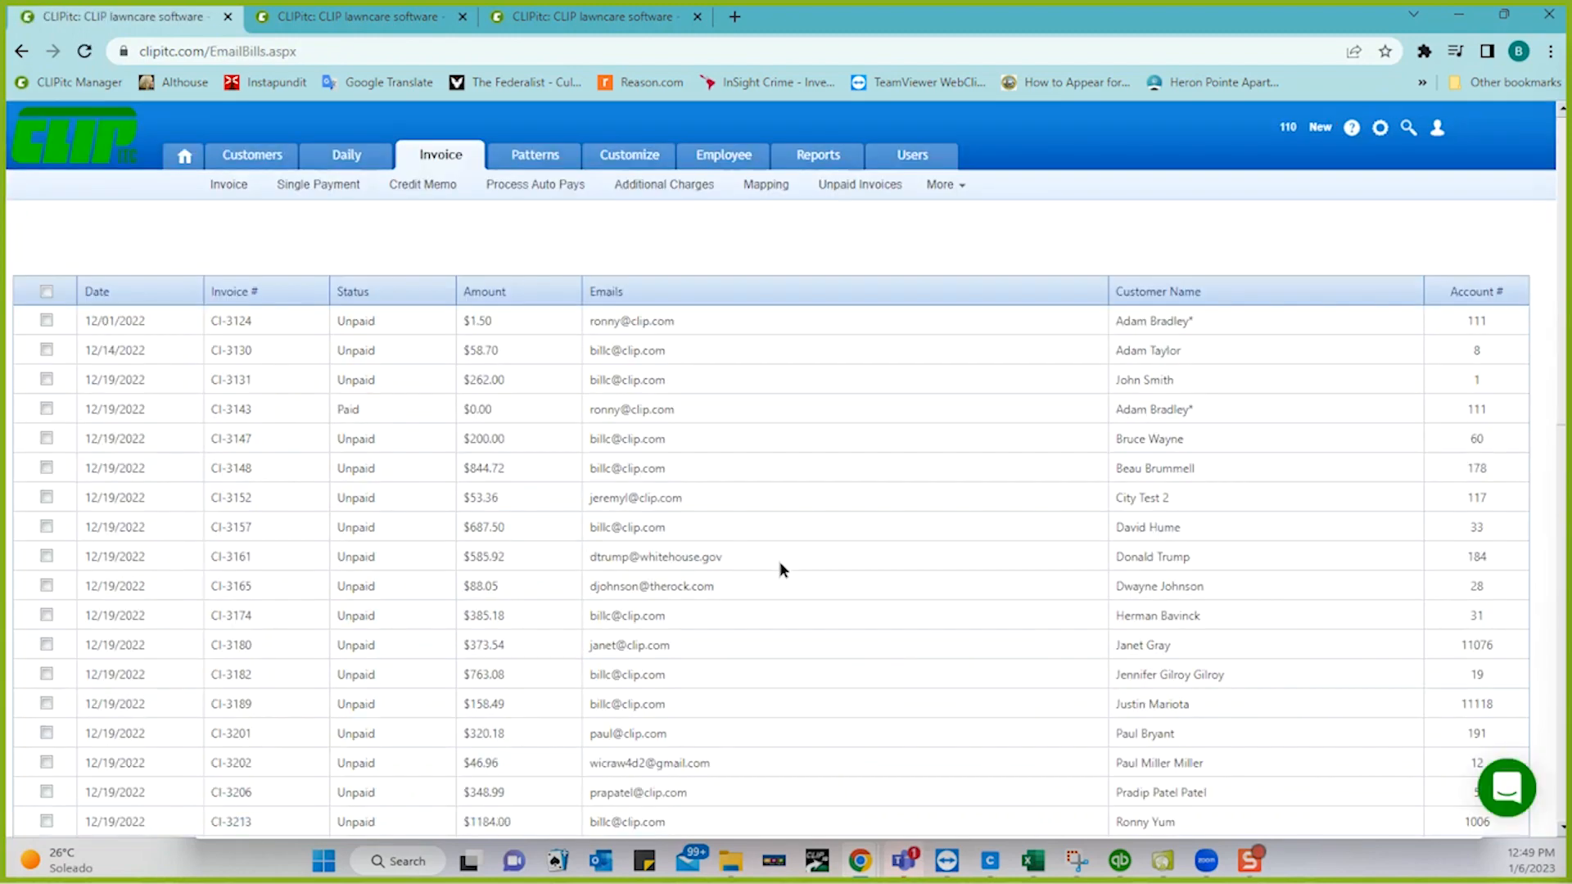
- View past email batches sorted by Total Invoices and open batch 586150646
{"action": "scroll", "coordinate": [779, 561], "scroll_direction": "down", "scroll_amount": 10}
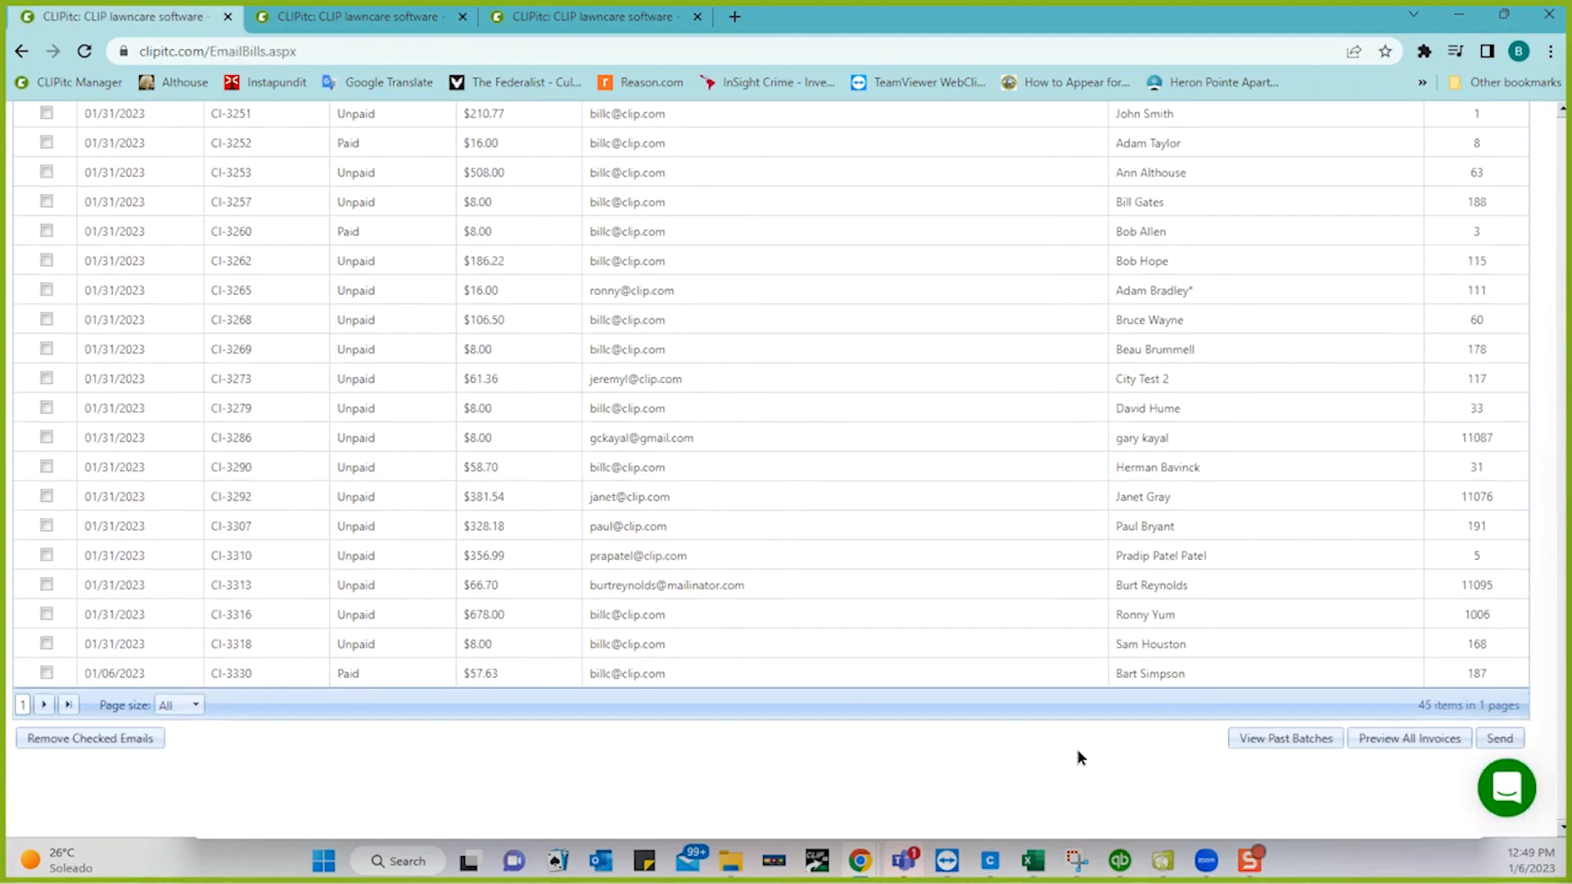
{"action": "left_click", "coordinate": [1272, 740]}
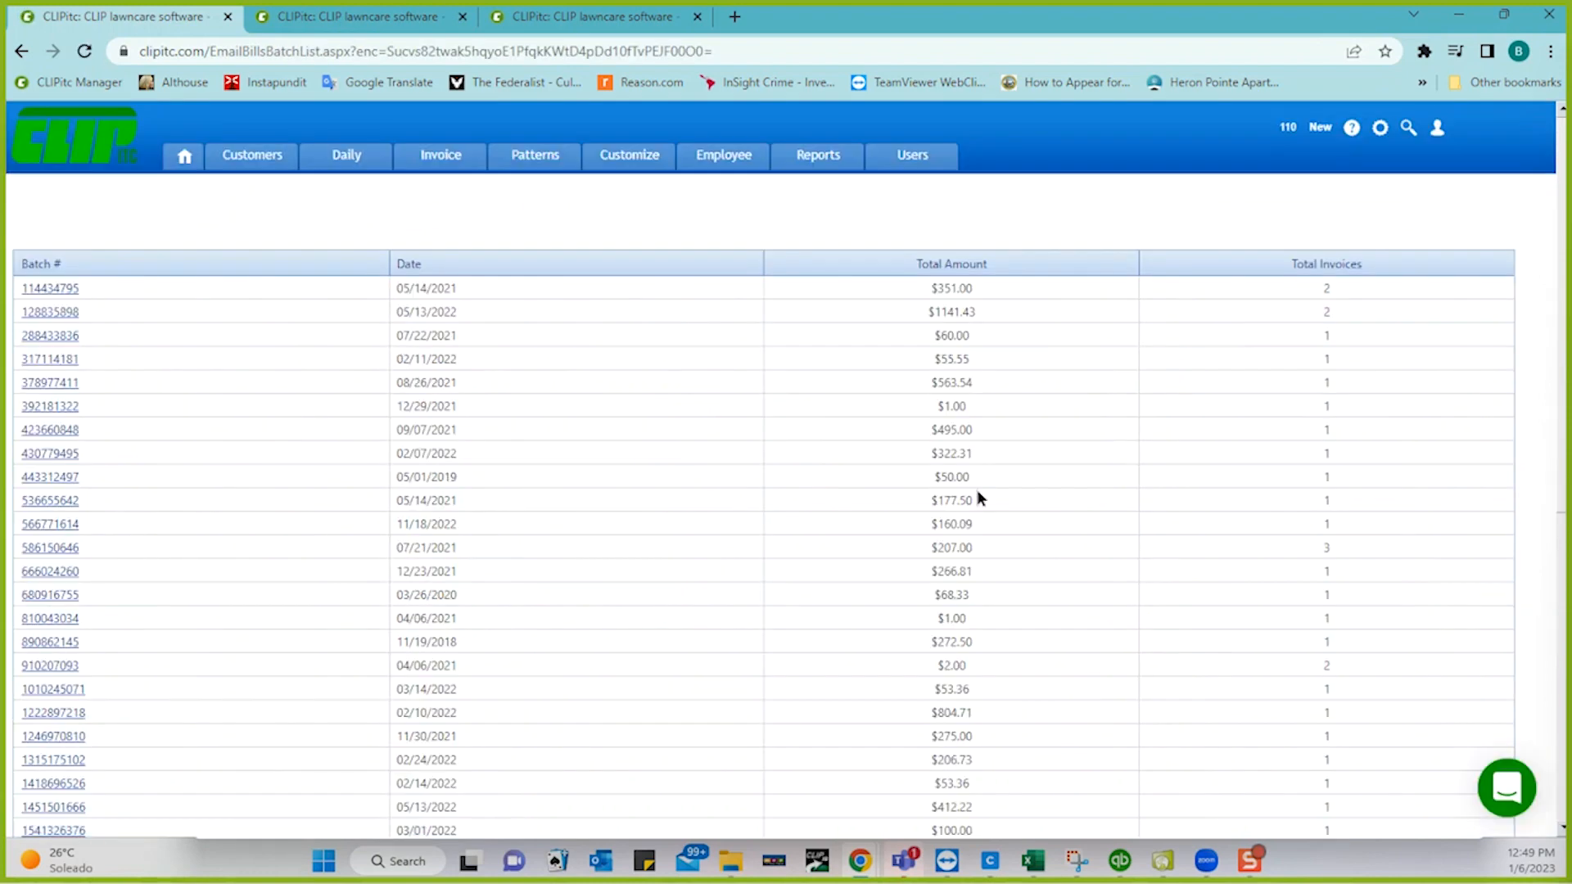
{"action": "scroll", "coordinate": [1077, 524], "scroll_direction": "down", "scroll_amount": 7}
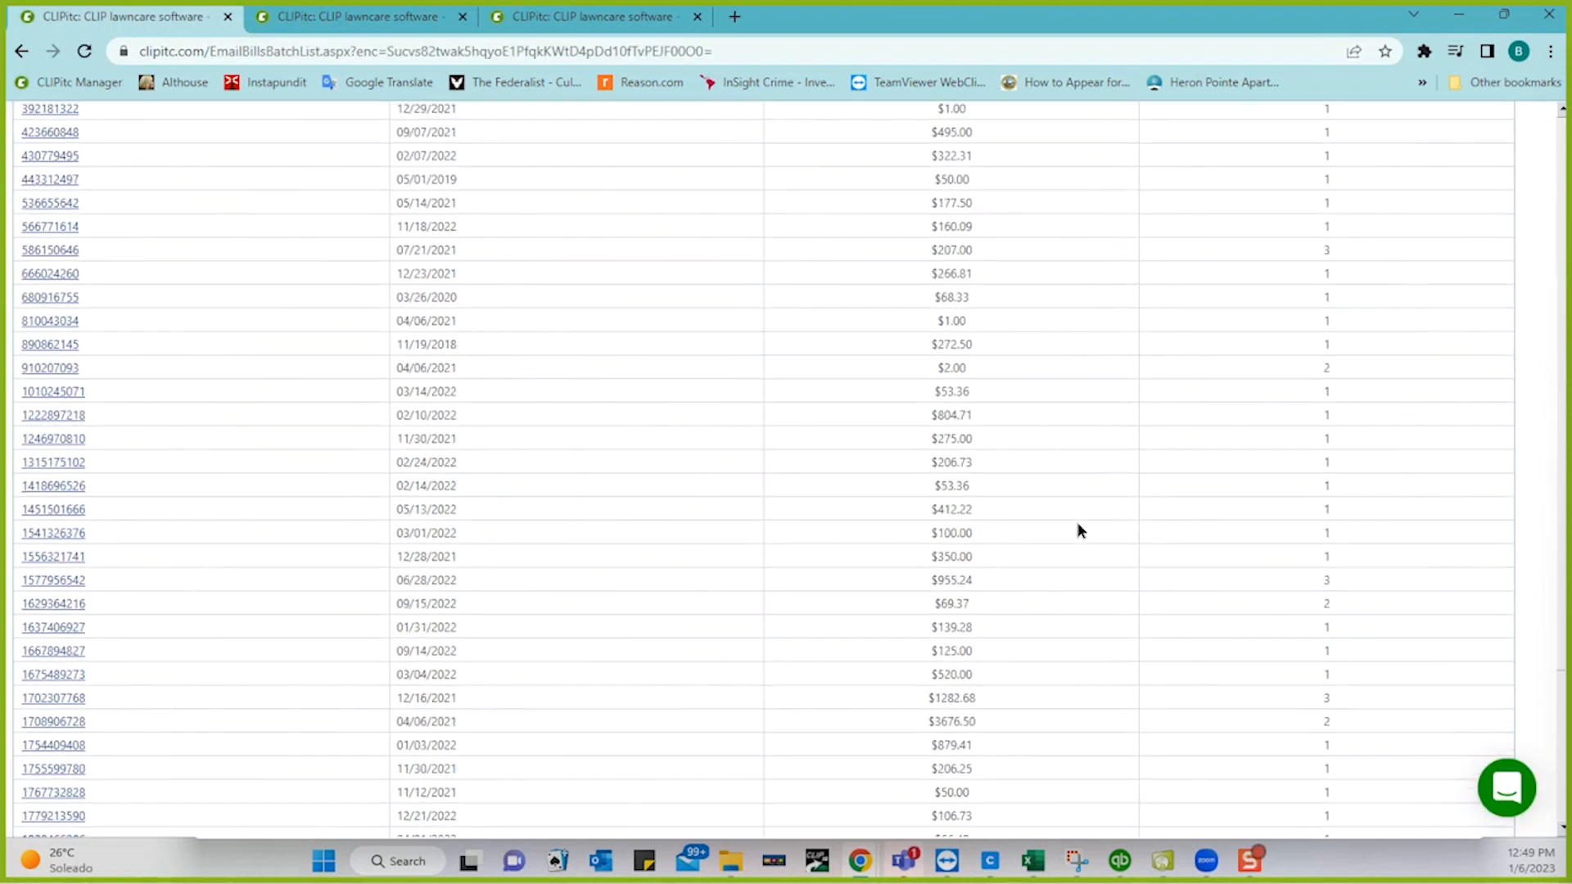
{"action": "scroll", "coordinate": [1077, 530], "scroll_direction": "up", "scroll_amount": 7}
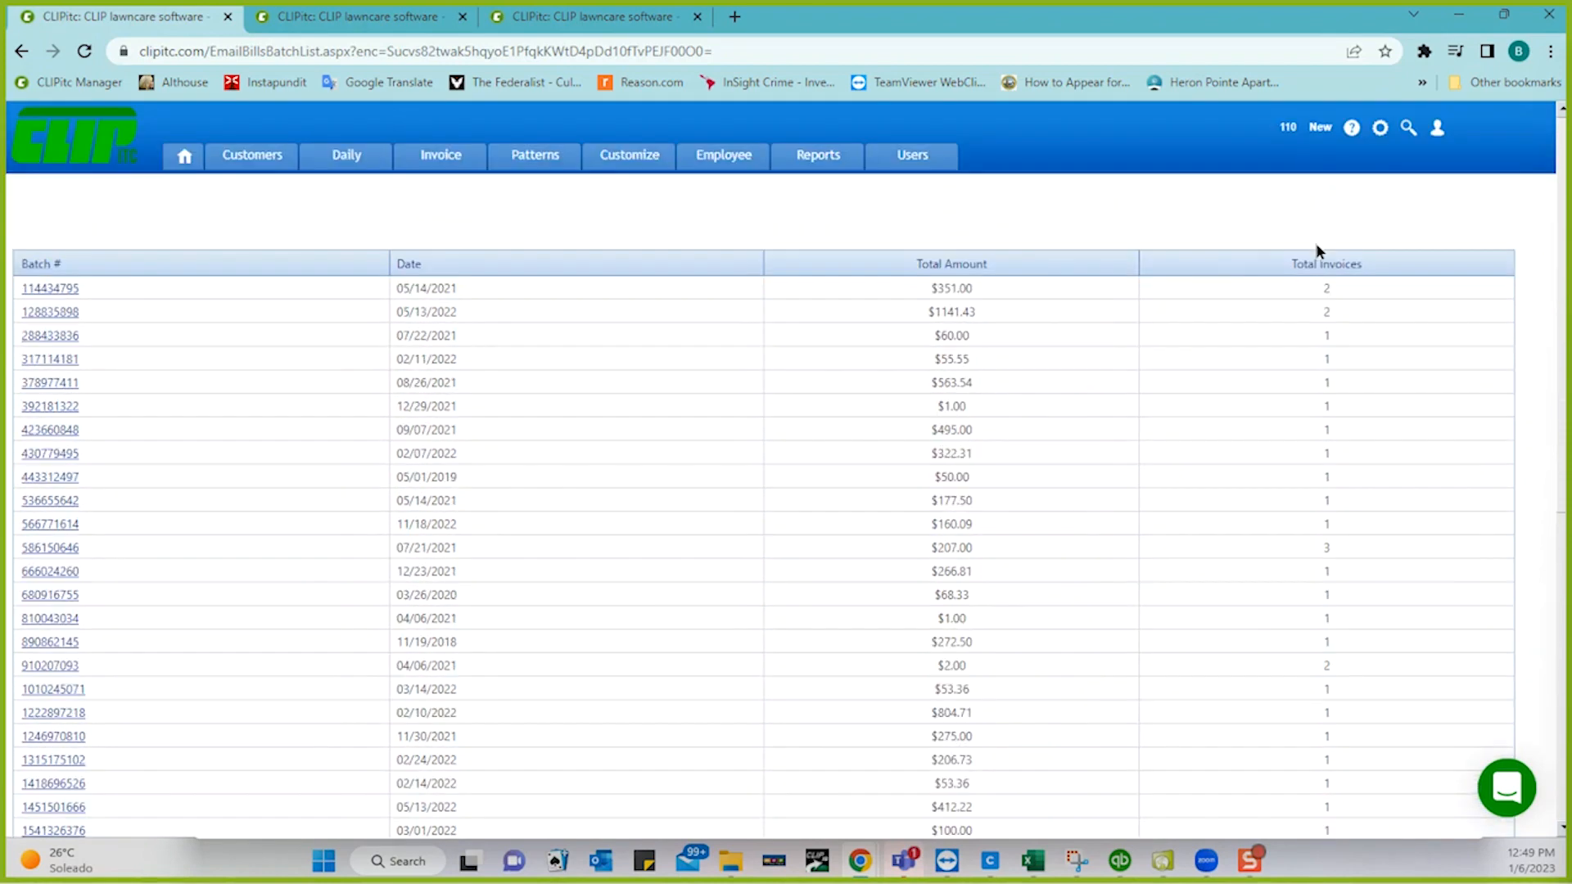
{"action": "left_click", "coordinate": [1314, 265]}
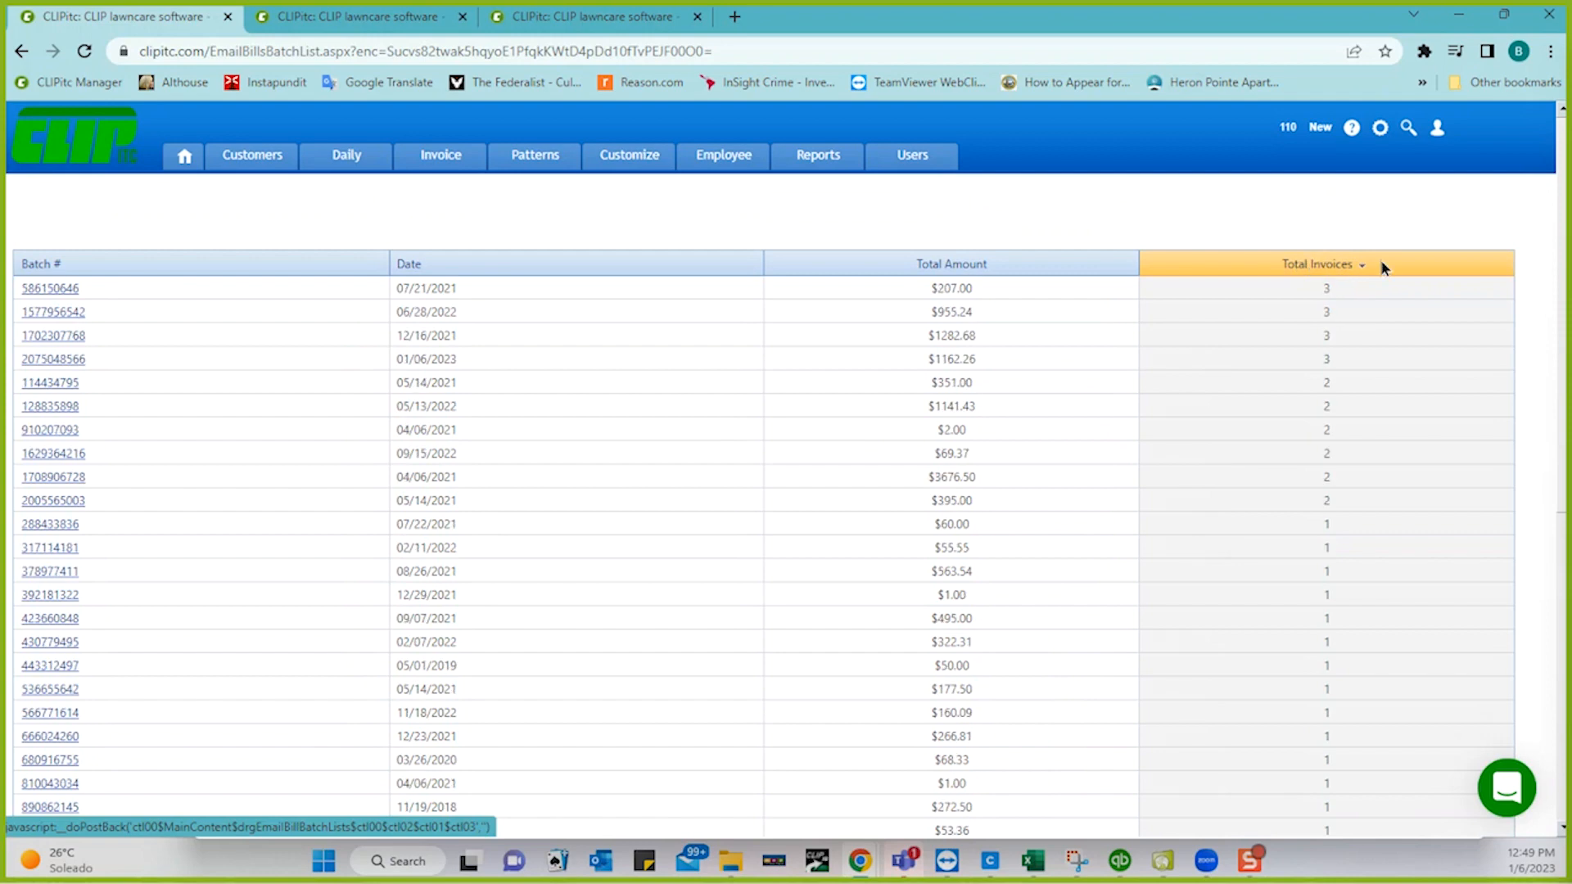
{"action": "left_click", "coordinate": [51, 291]}
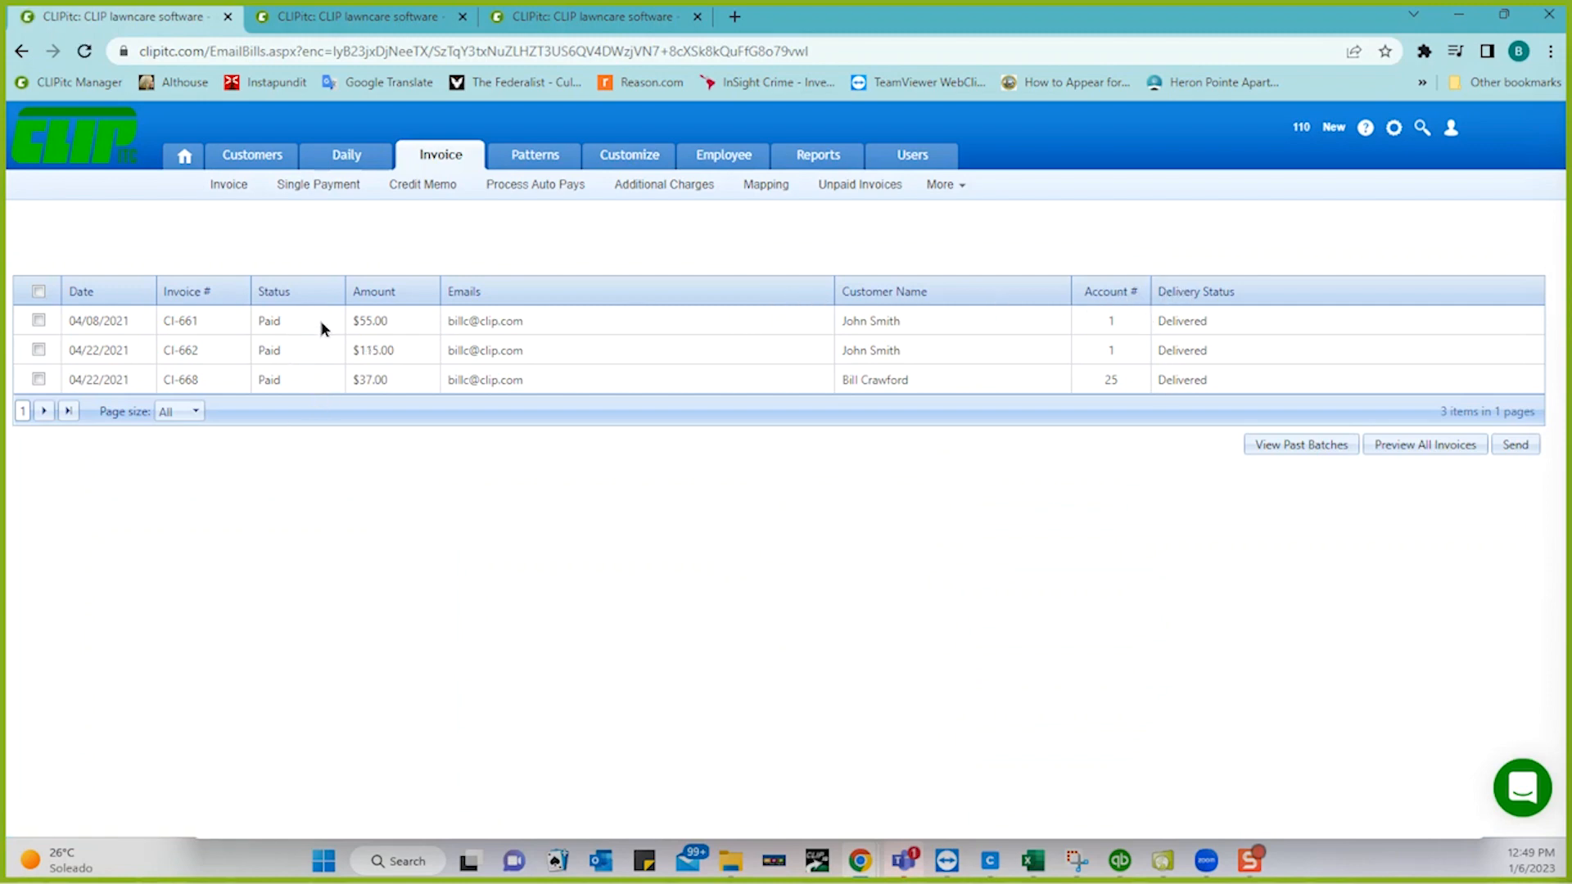
- Tick and then untick invoice CI-661 in the batch
{"action": "left_click", "coordinate": [39, 322]}
{"action": "left_click", "coordinate": [39, 321]}
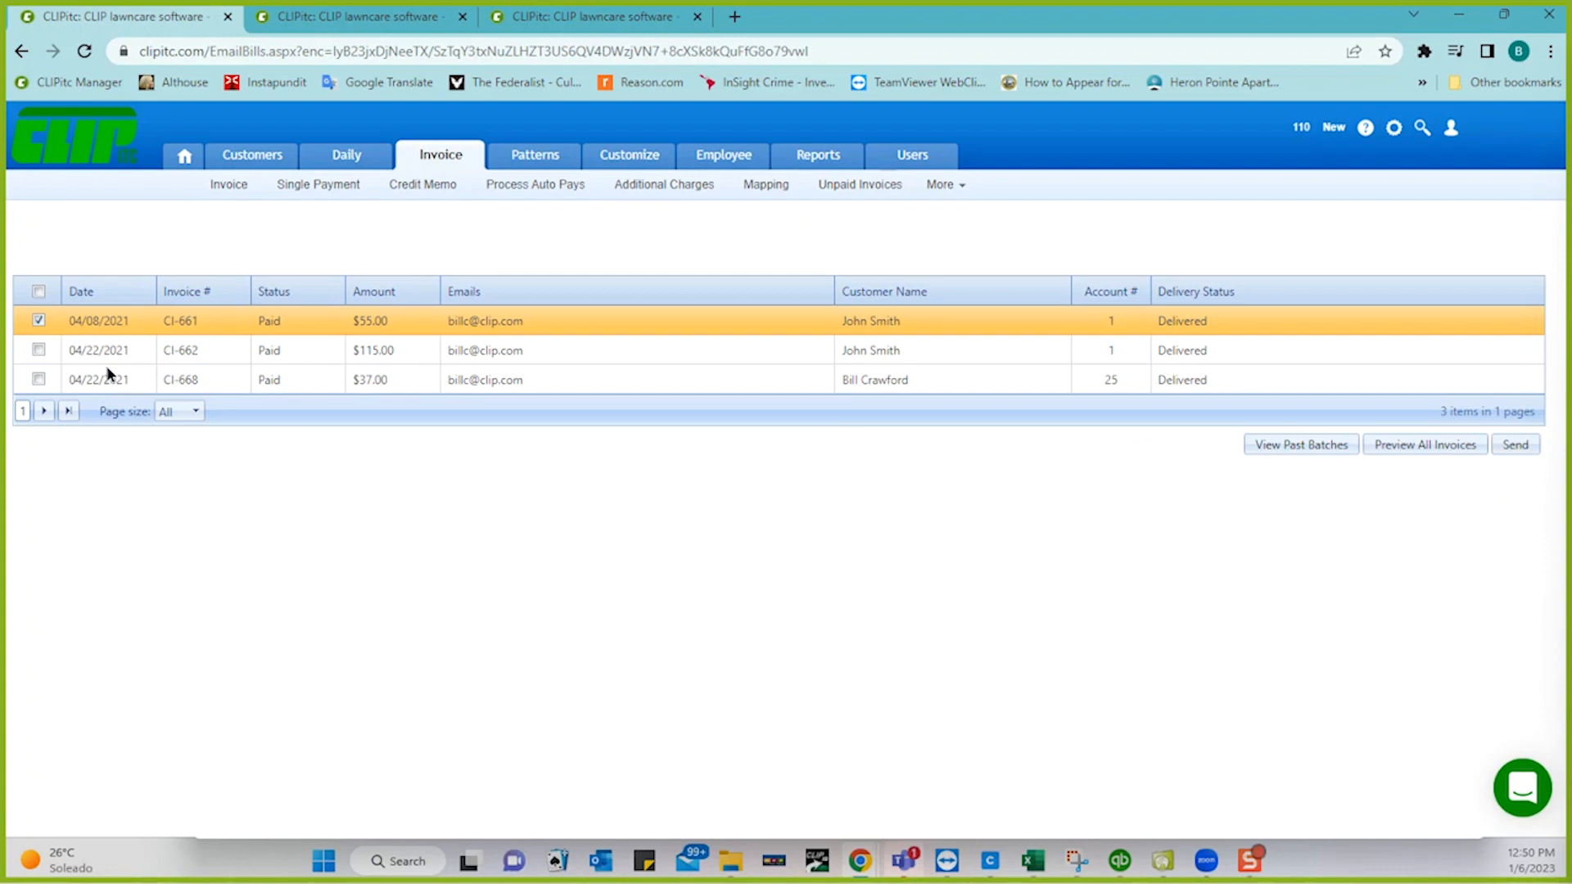
{"action": "left_click", "coordinate": [39, 321]}
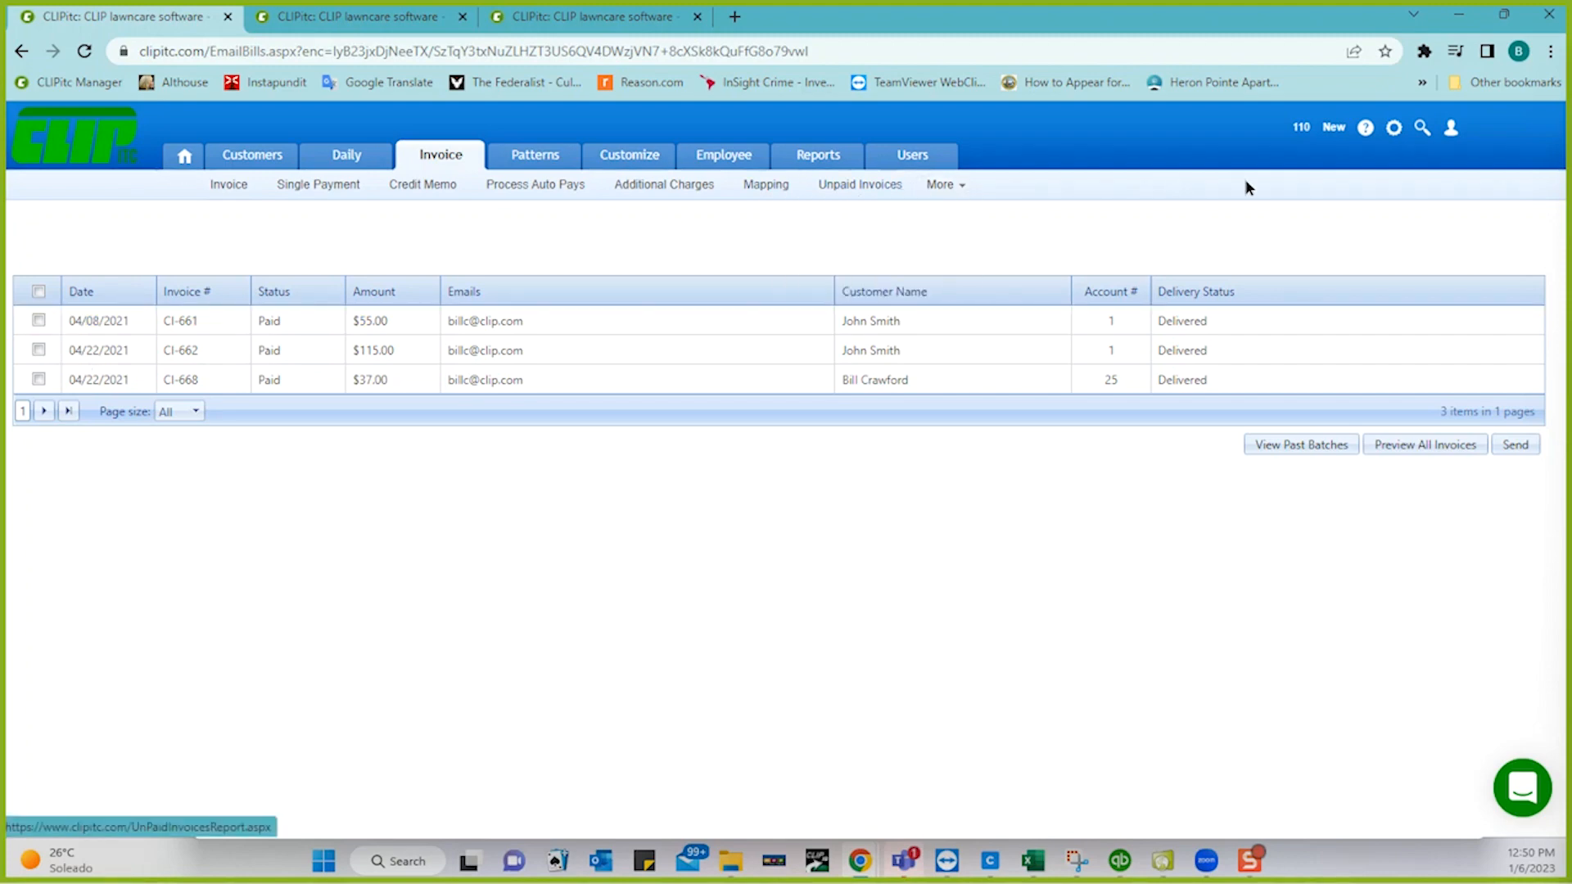
{"action": "left_click", "coordinate": [1451, 131]}
- Sign out and log back in with the other saved account's email and password from autofill
{"action": "left_click", "coordinate": [1443, 212]}
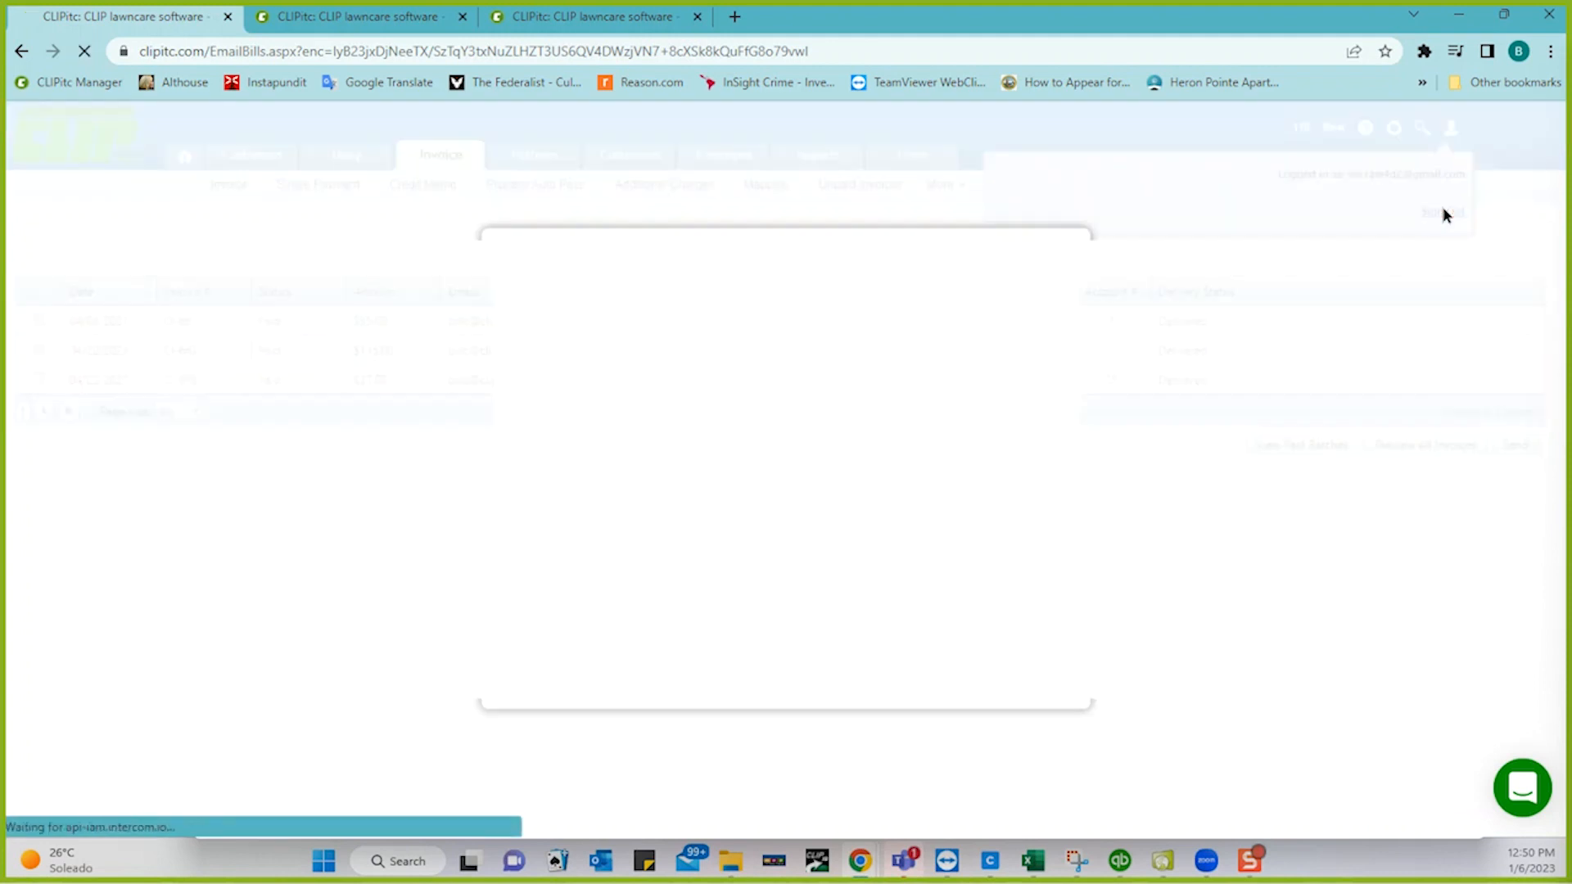
{"action": "left_click", "coordinate": [805, 280]}
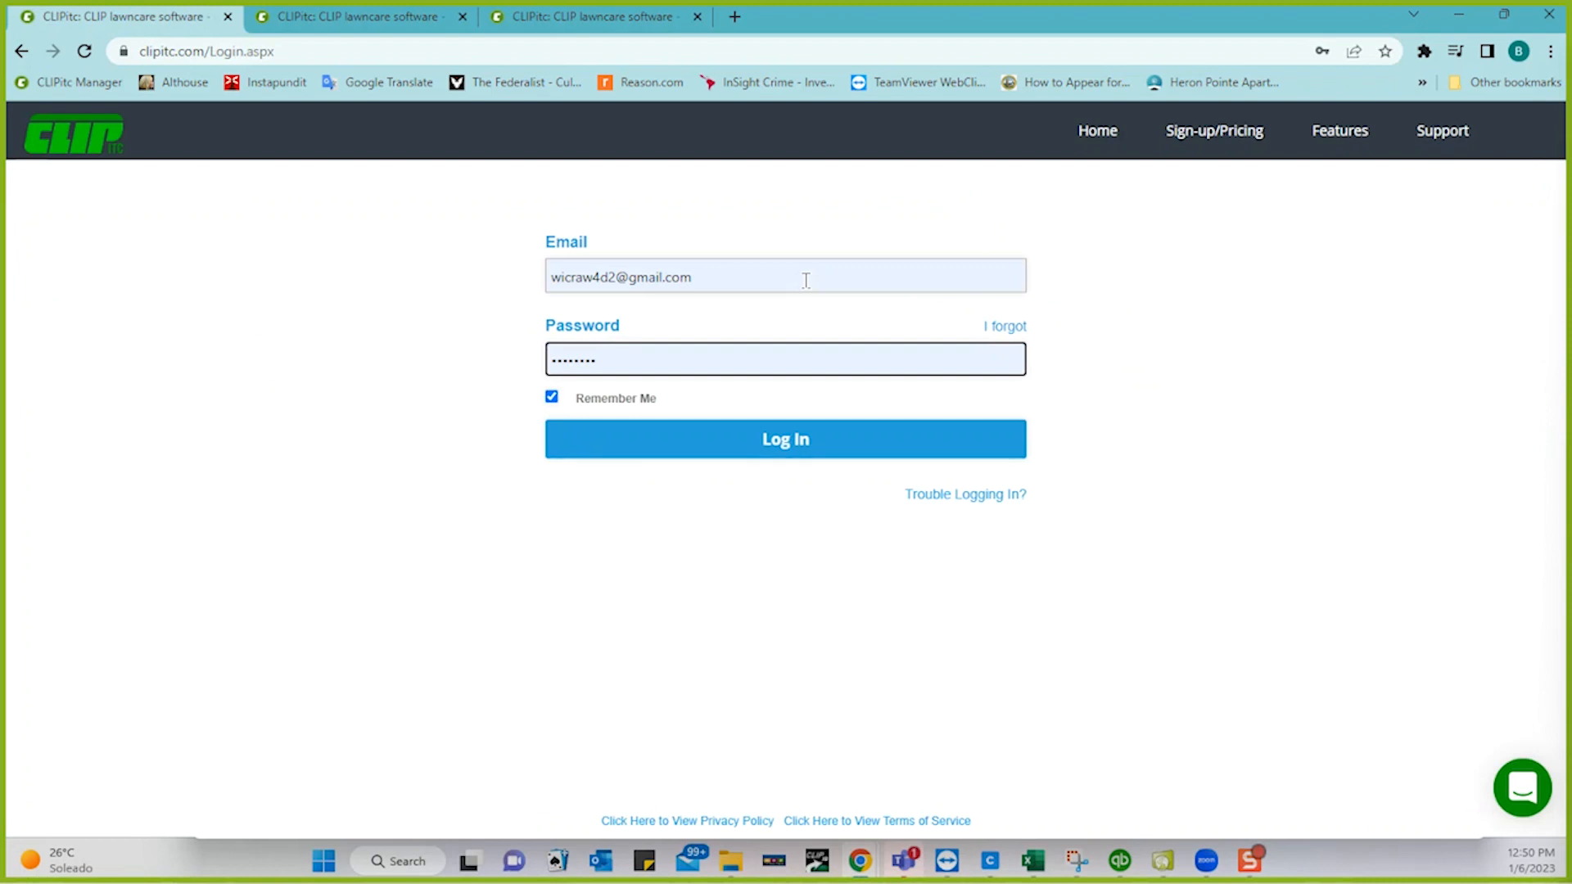
{"action": "type", "text": "•••"}
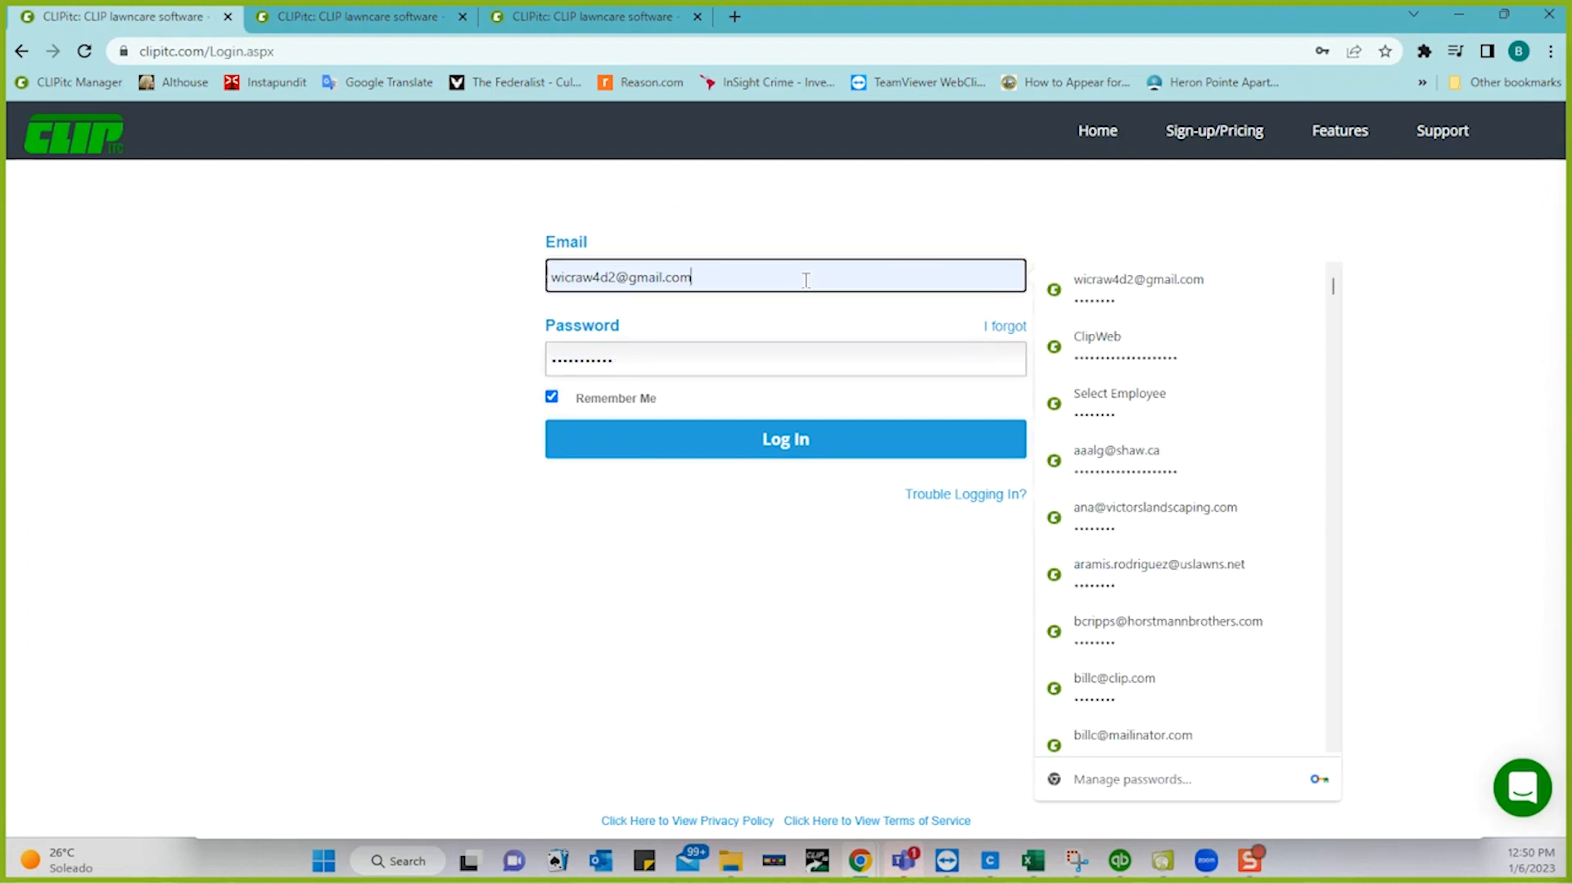
{"action": "double_click", "coordinate": [805, 280]}
{"action": "triple_click", "coordinate": [805, 280]}
{"action": "type", "text": "itcqb"}
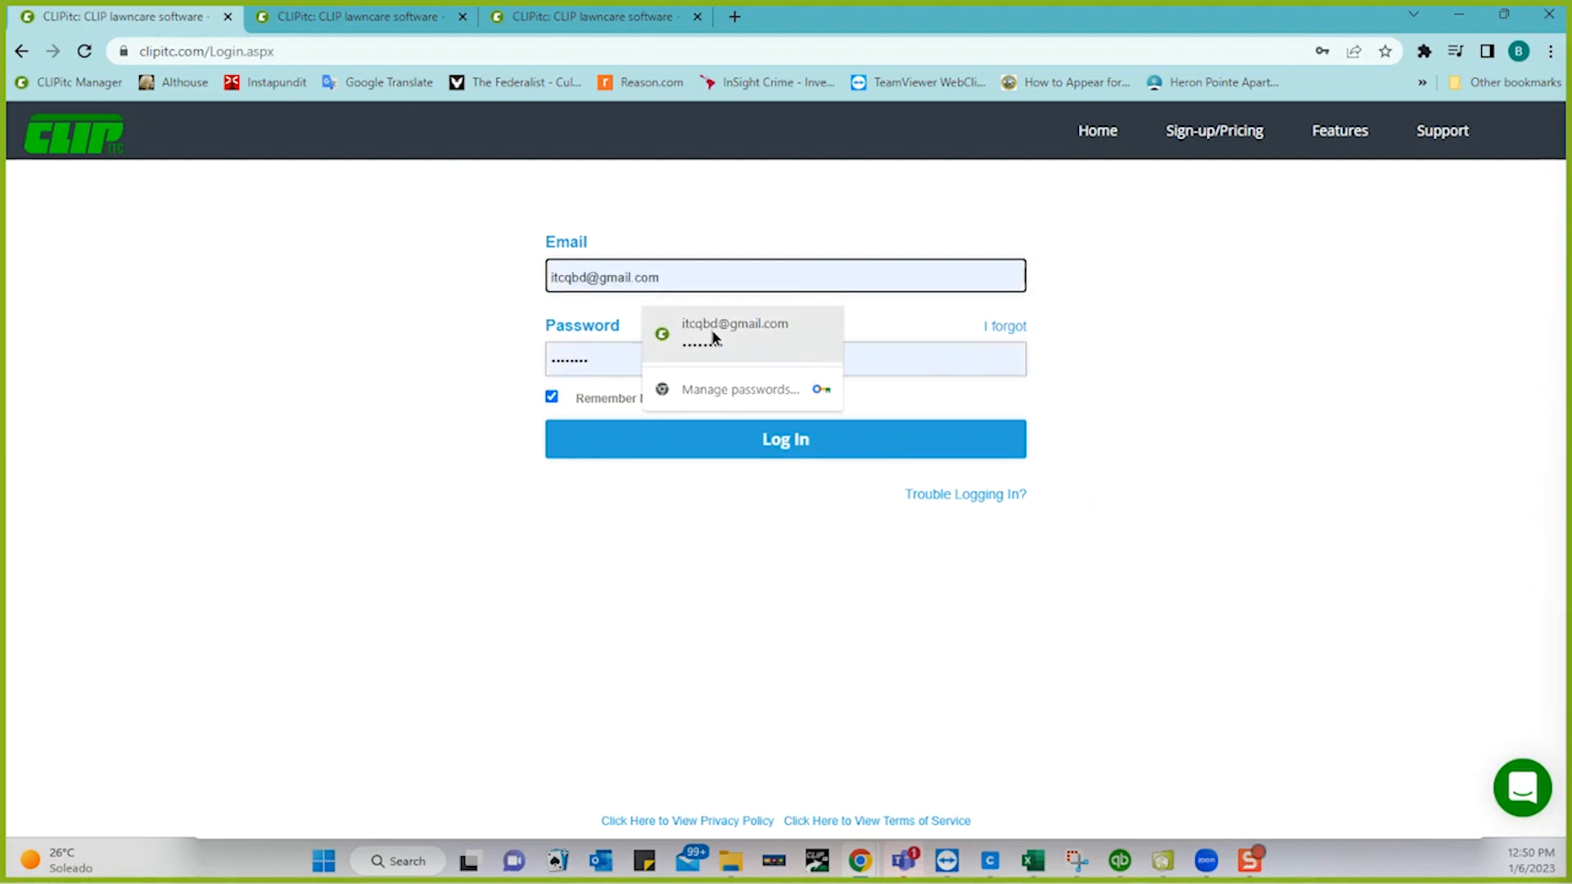
{"action": "left_click", "coordinate": [712, 339]}
{"action": "left_click", "coordinate": [780, 441]}
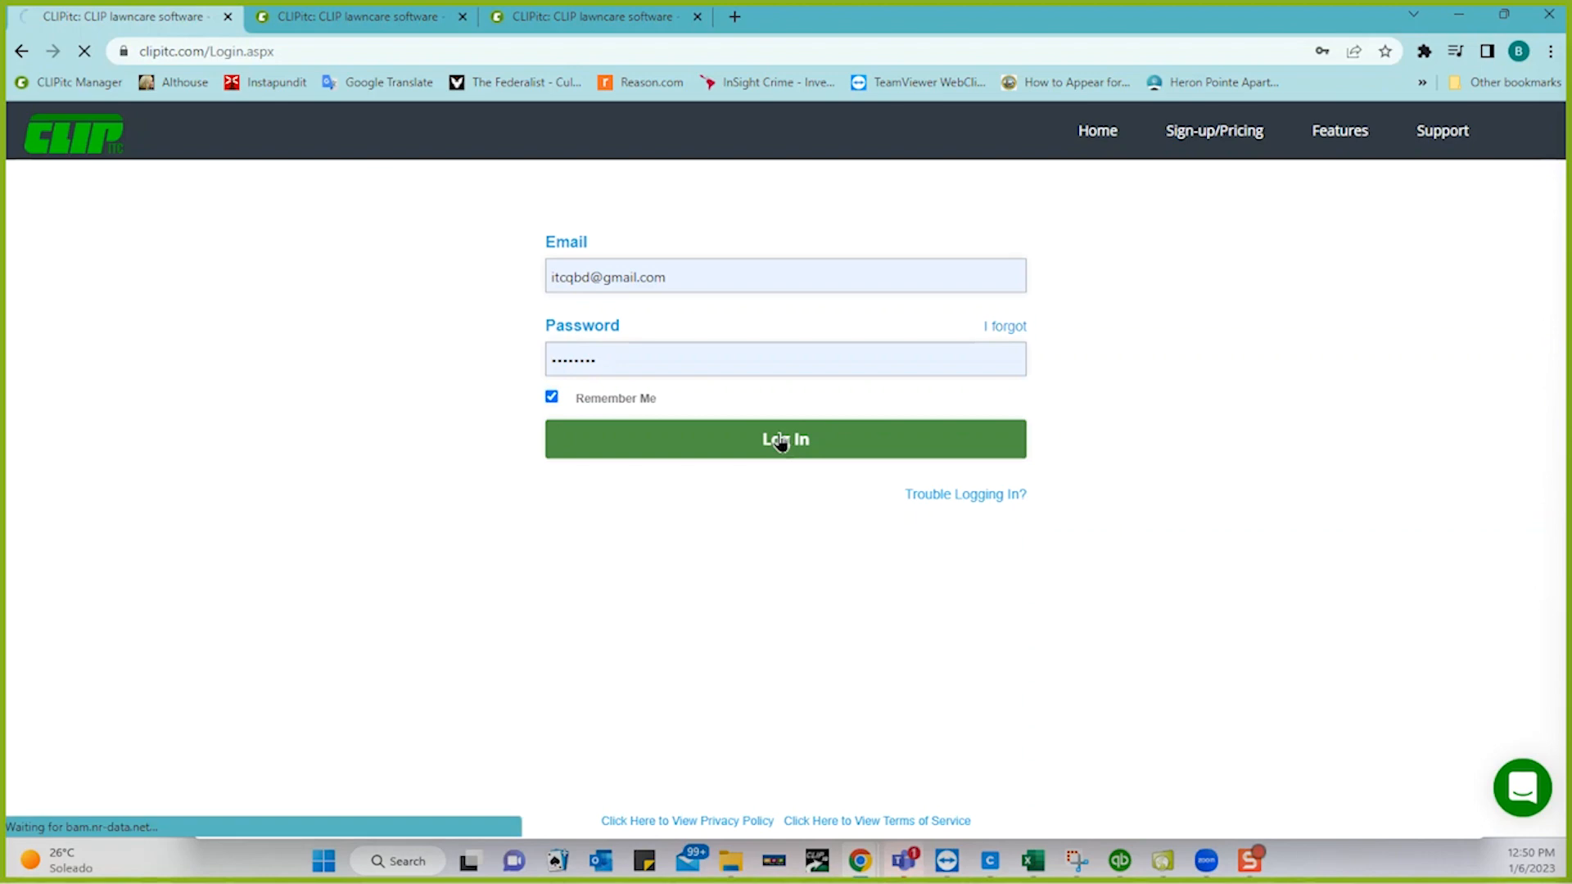
- Open QuickBooks Desktop from the taskbar, then minimise it back to the CLIPitc dashboard
{"action": "left_click", "coordinate": [1115, 867]}
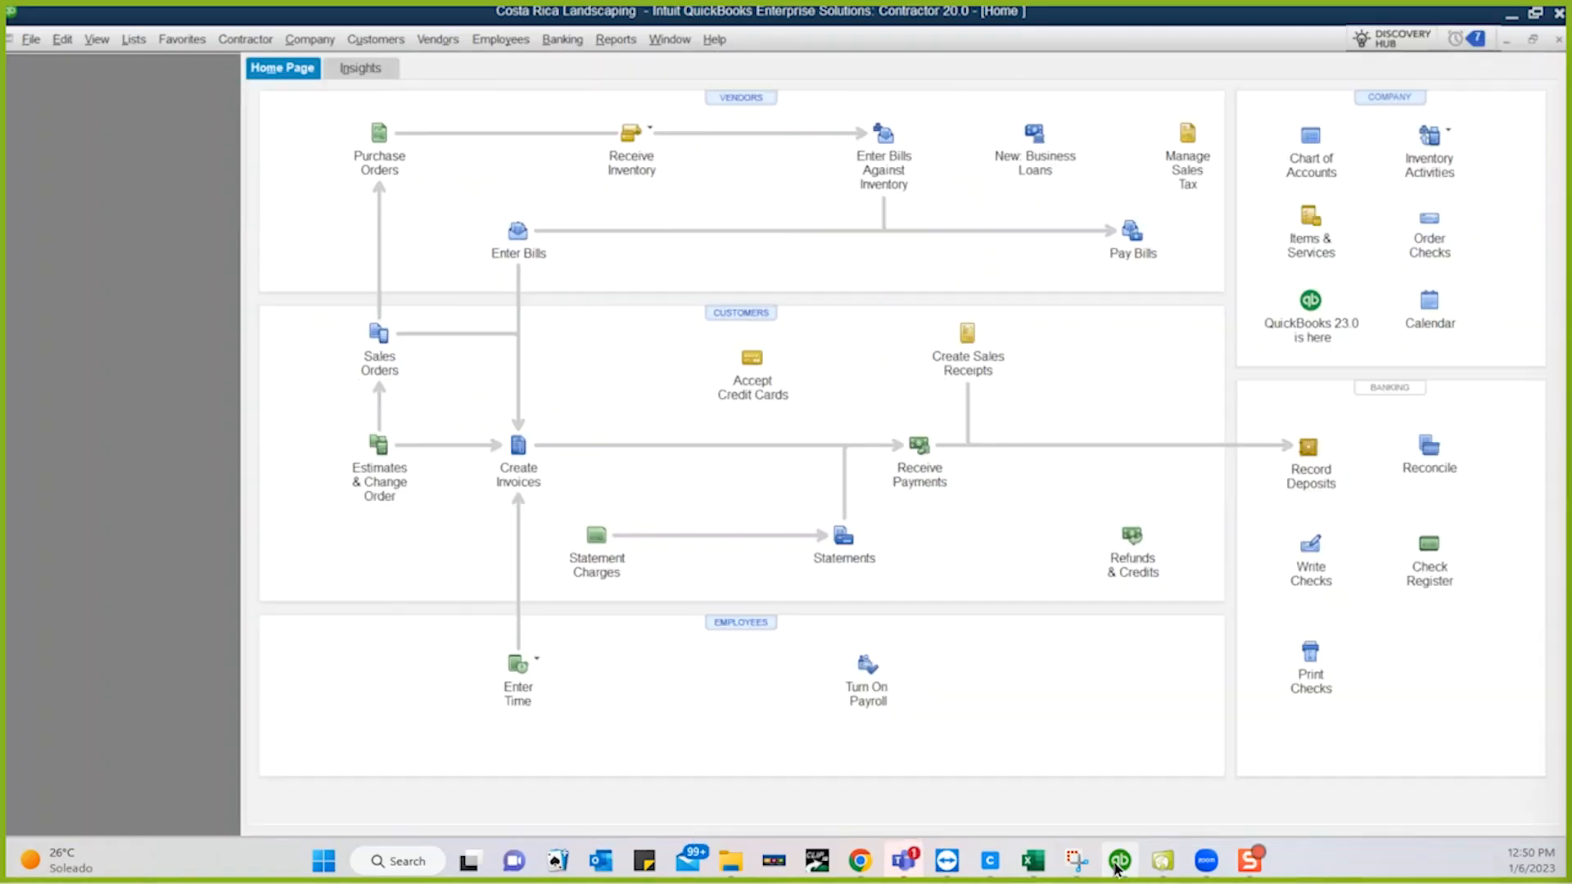
{"action": "left_click", "coordinate": [1116, 868]}
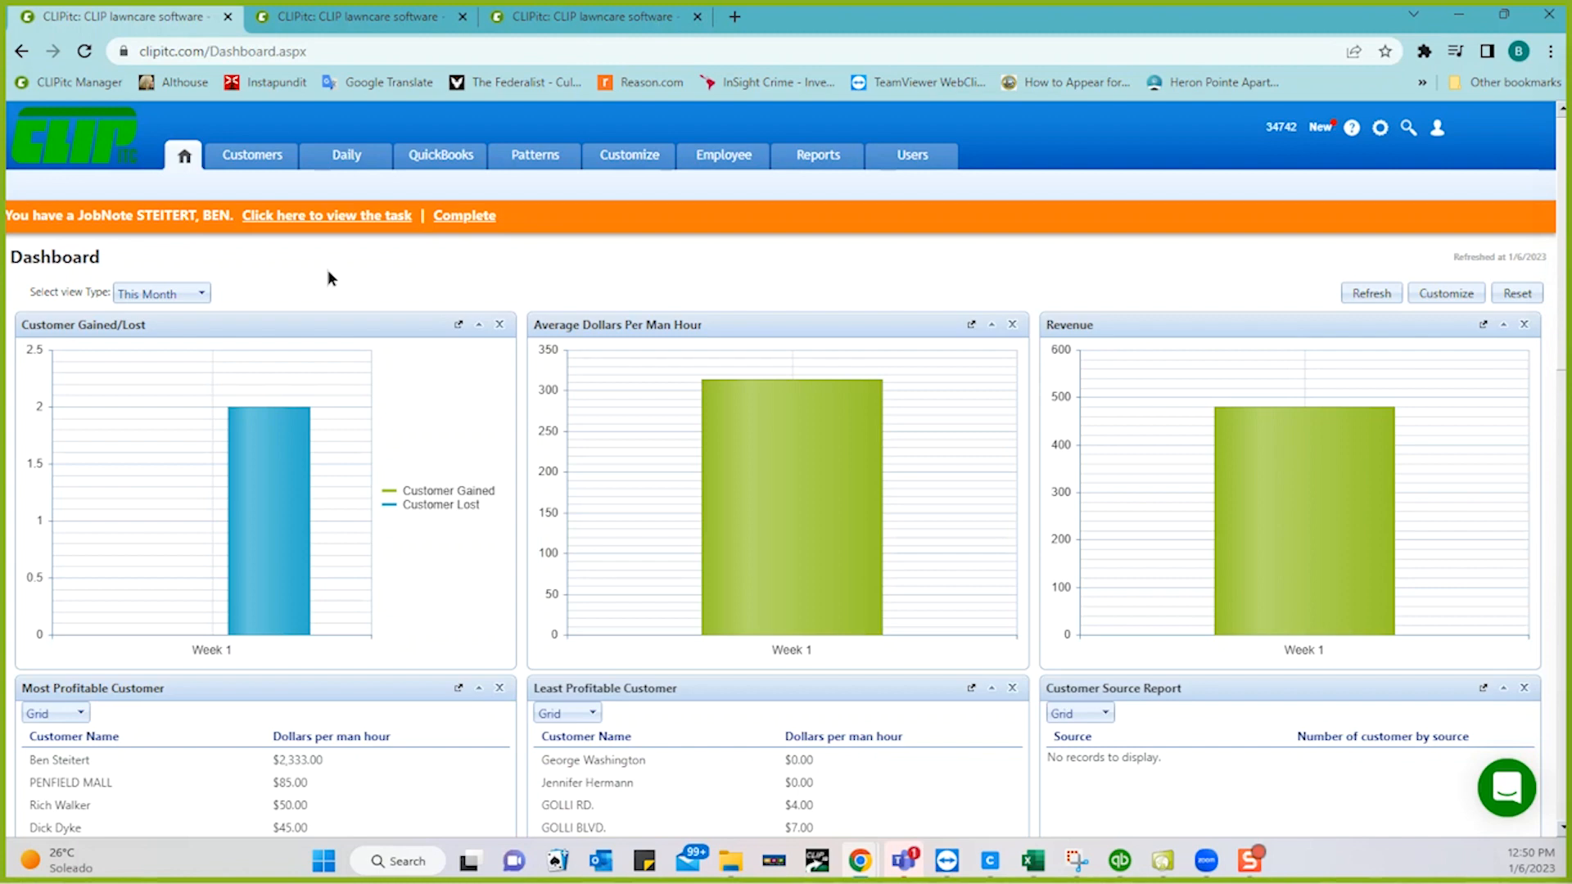
- In the Customers list, select a customer and view their full record via View More
{"action": "left_click", "coordinate": [250, 162]}
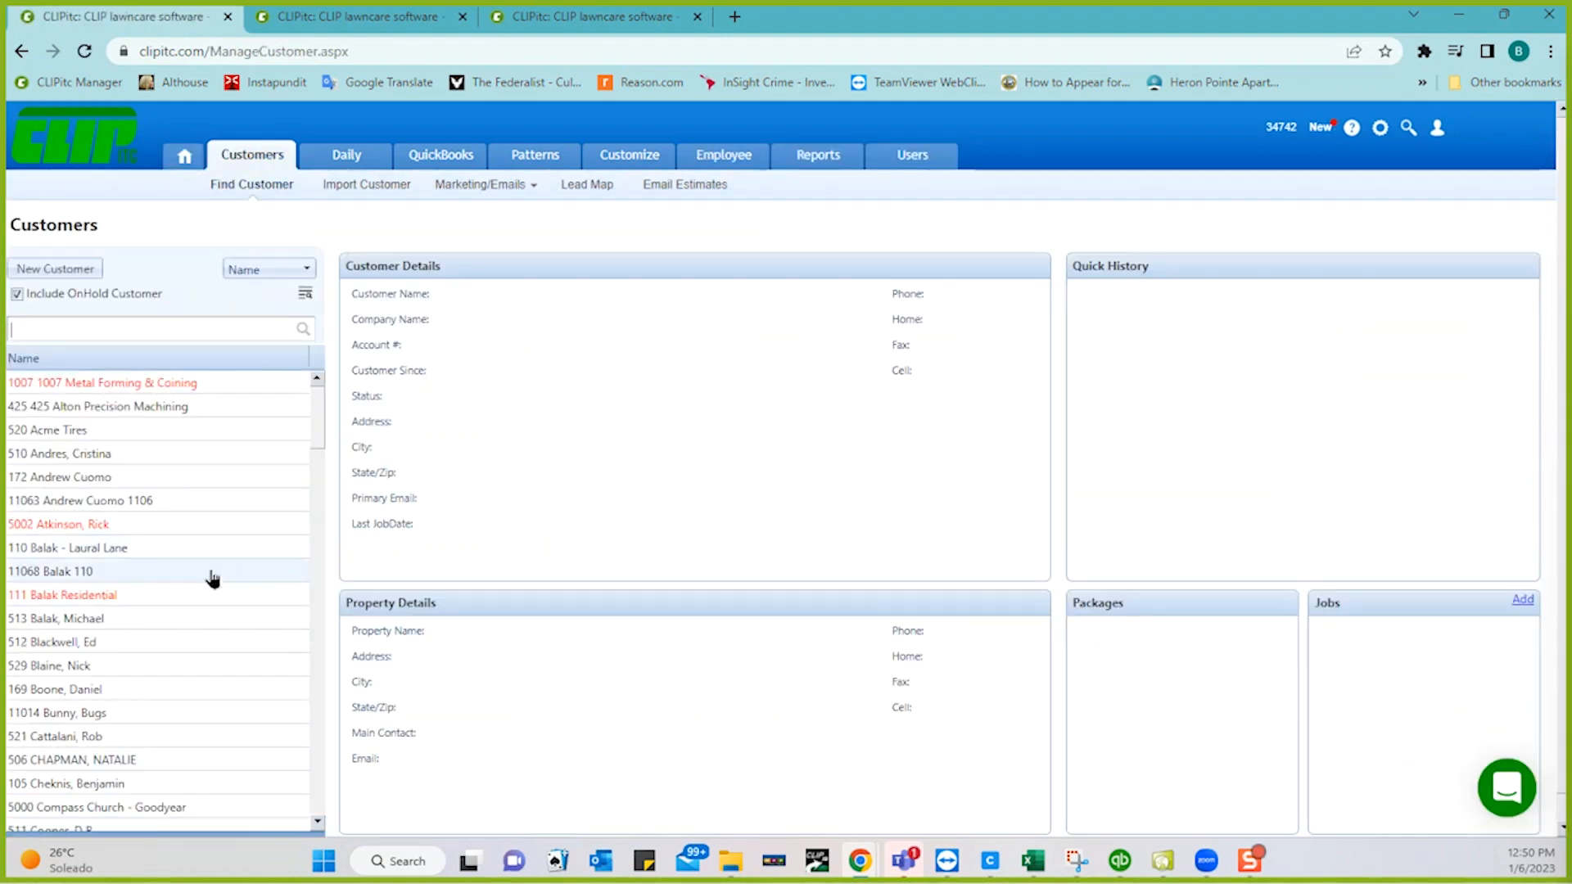
{"action": "left_click", "coordinate": [89, 619]}
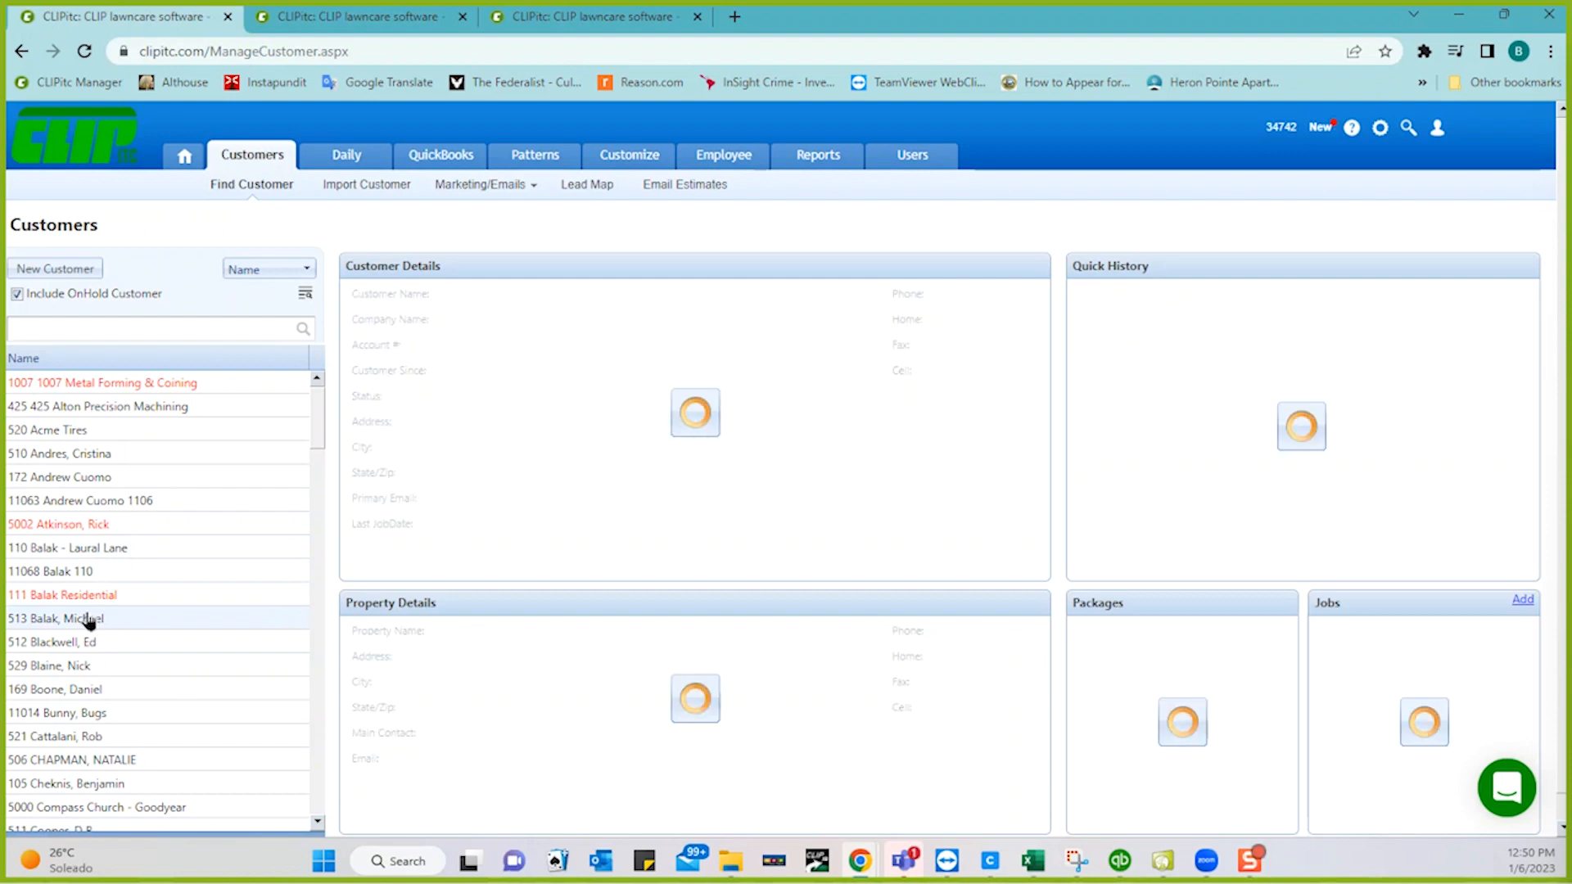
{"action": "left_click", "coordinate": [415, 551]}
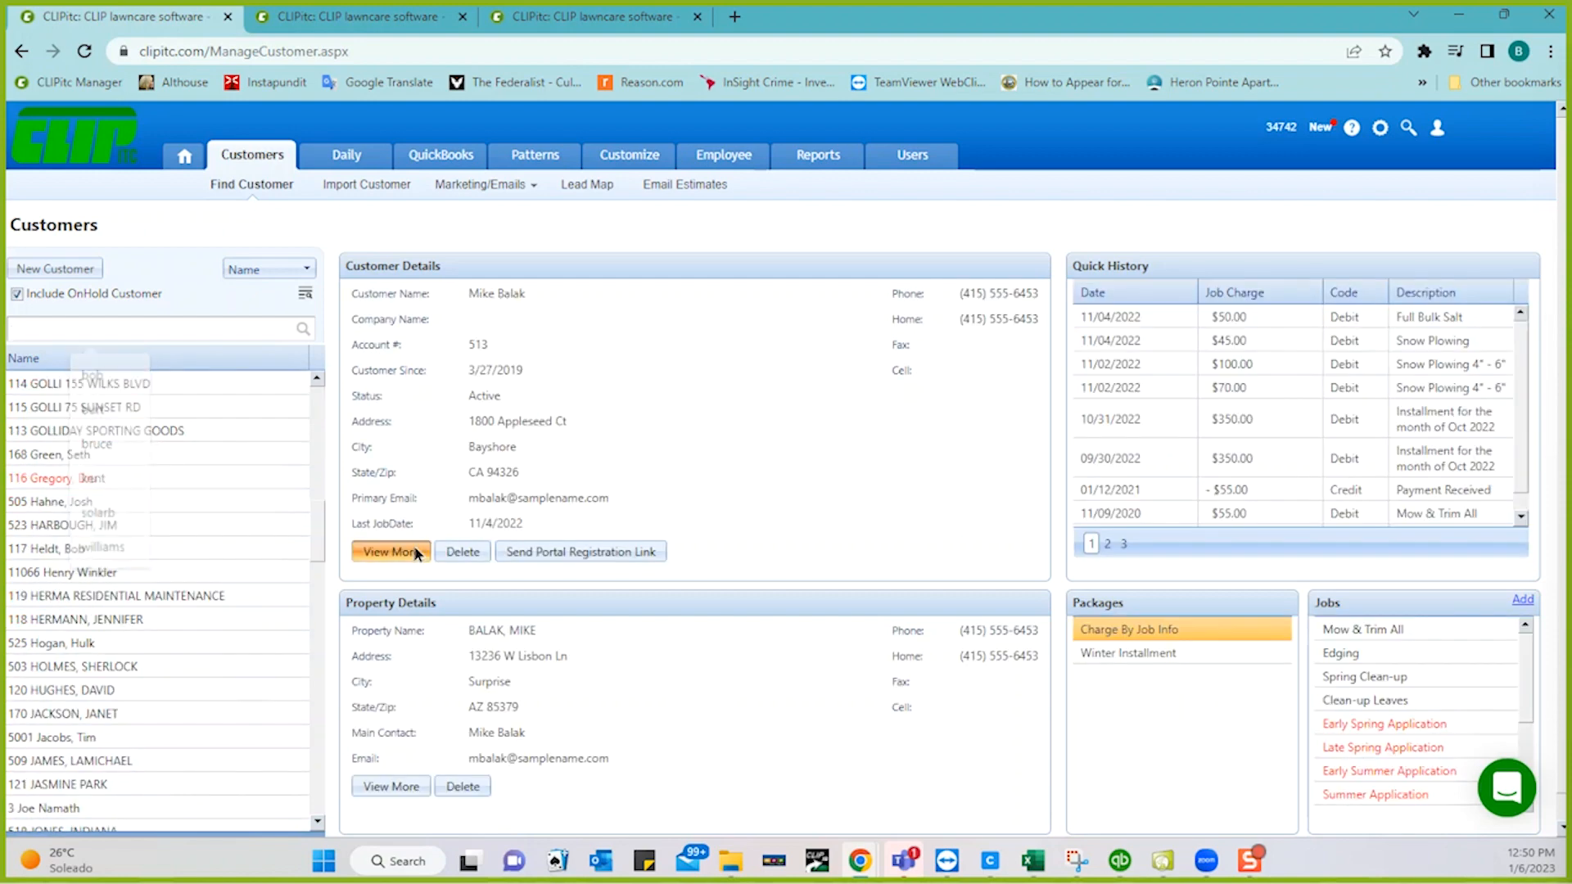
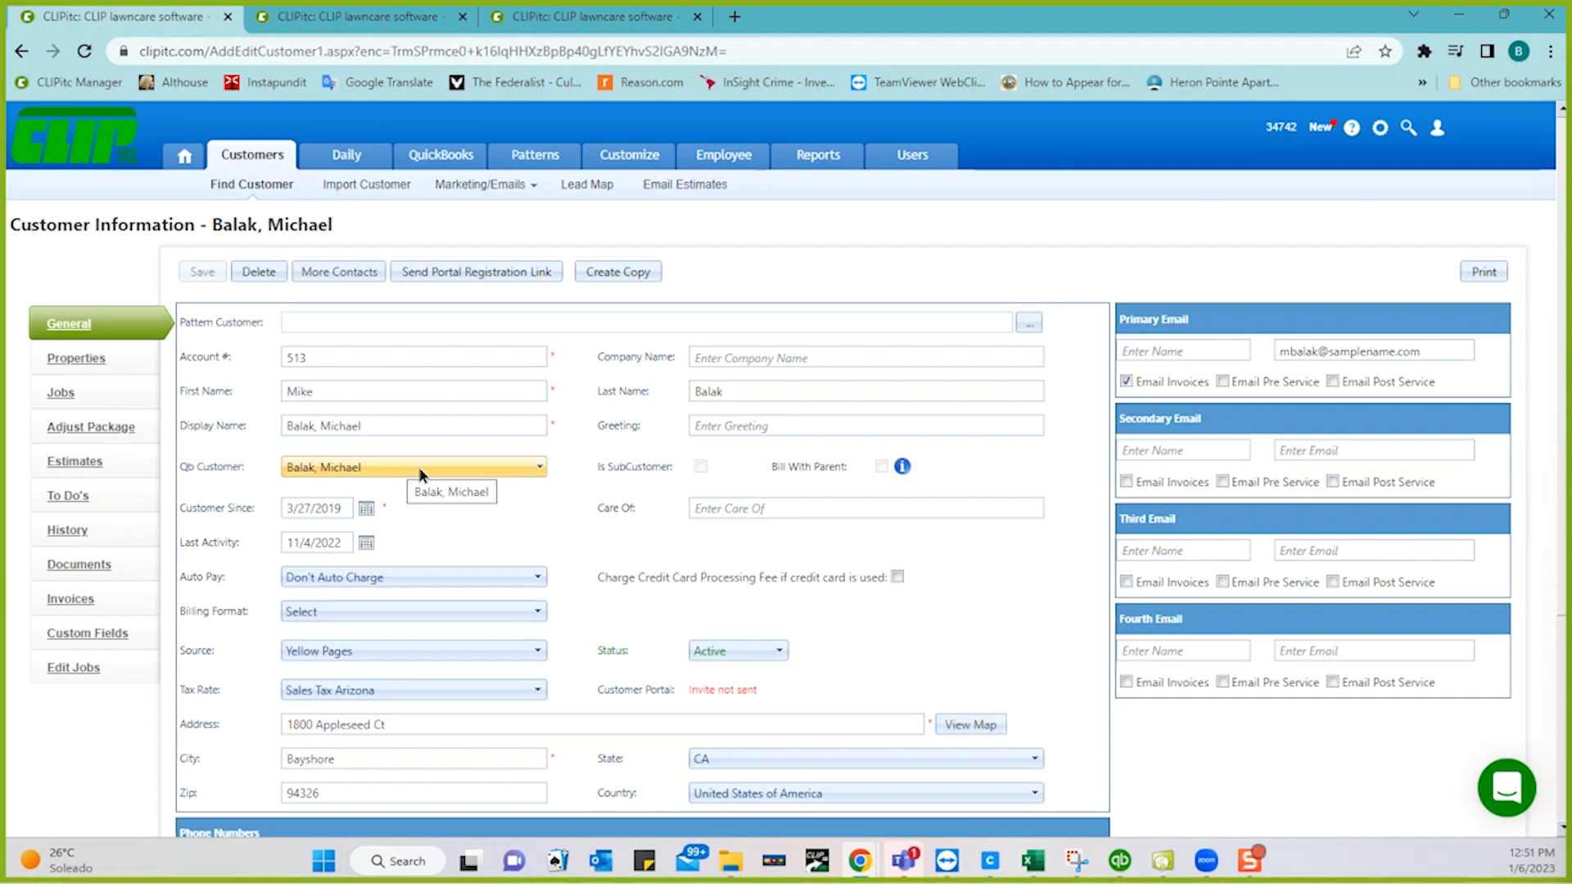
- Open the customer's Mow & Trim All job details, then switch to QuickBooks Desktop Enterprise
{"action": "left_click", "coordinate": [62, 394]}
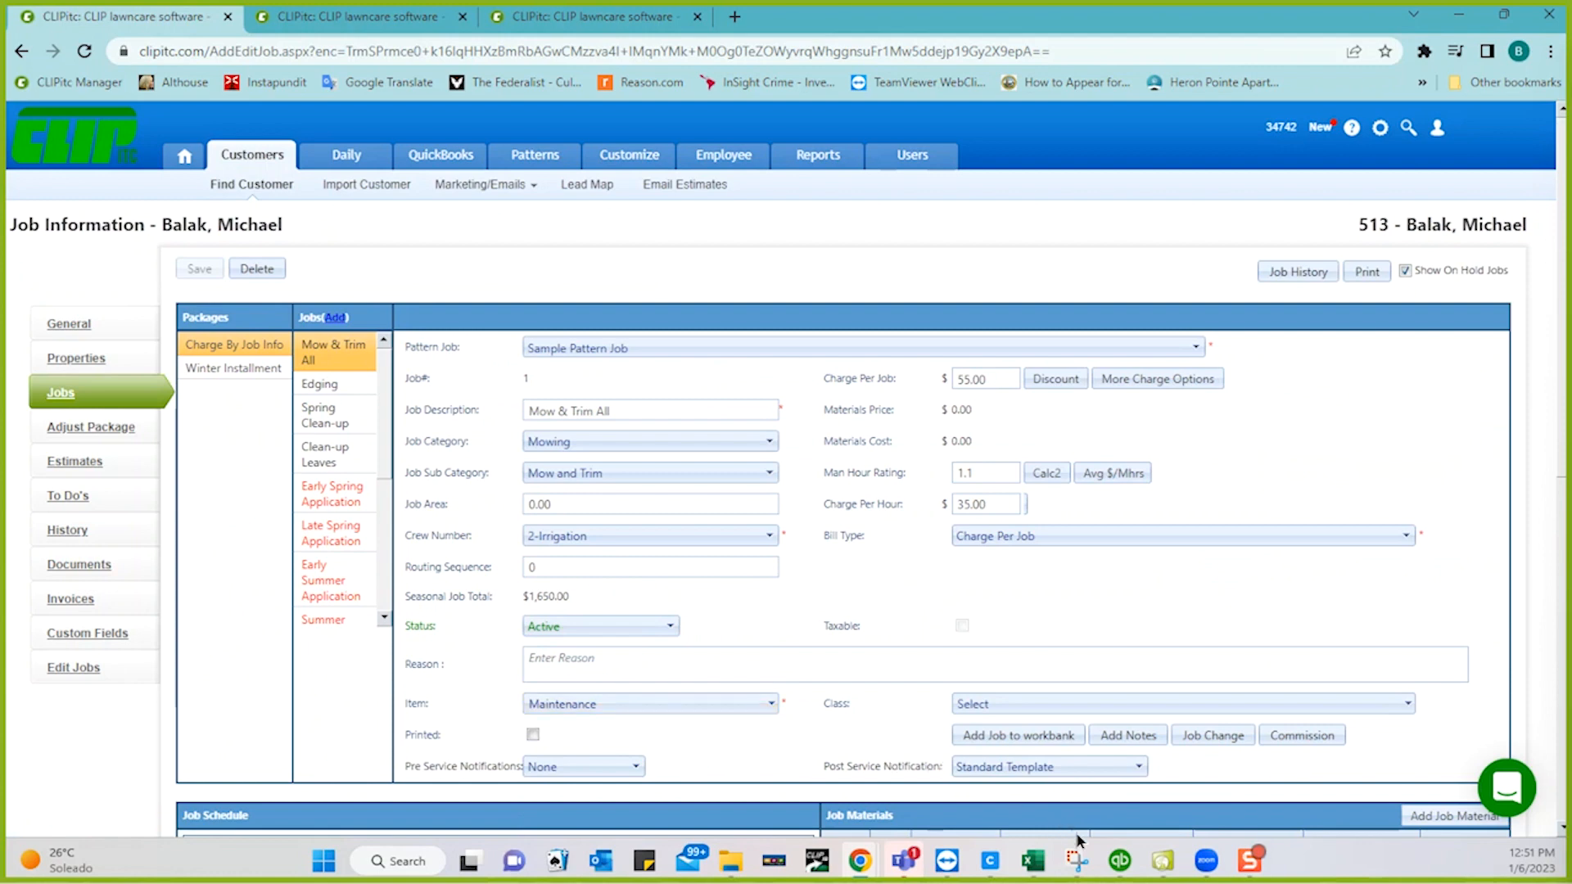
{"action": "left_click", "coordinate": [1121, 861]}
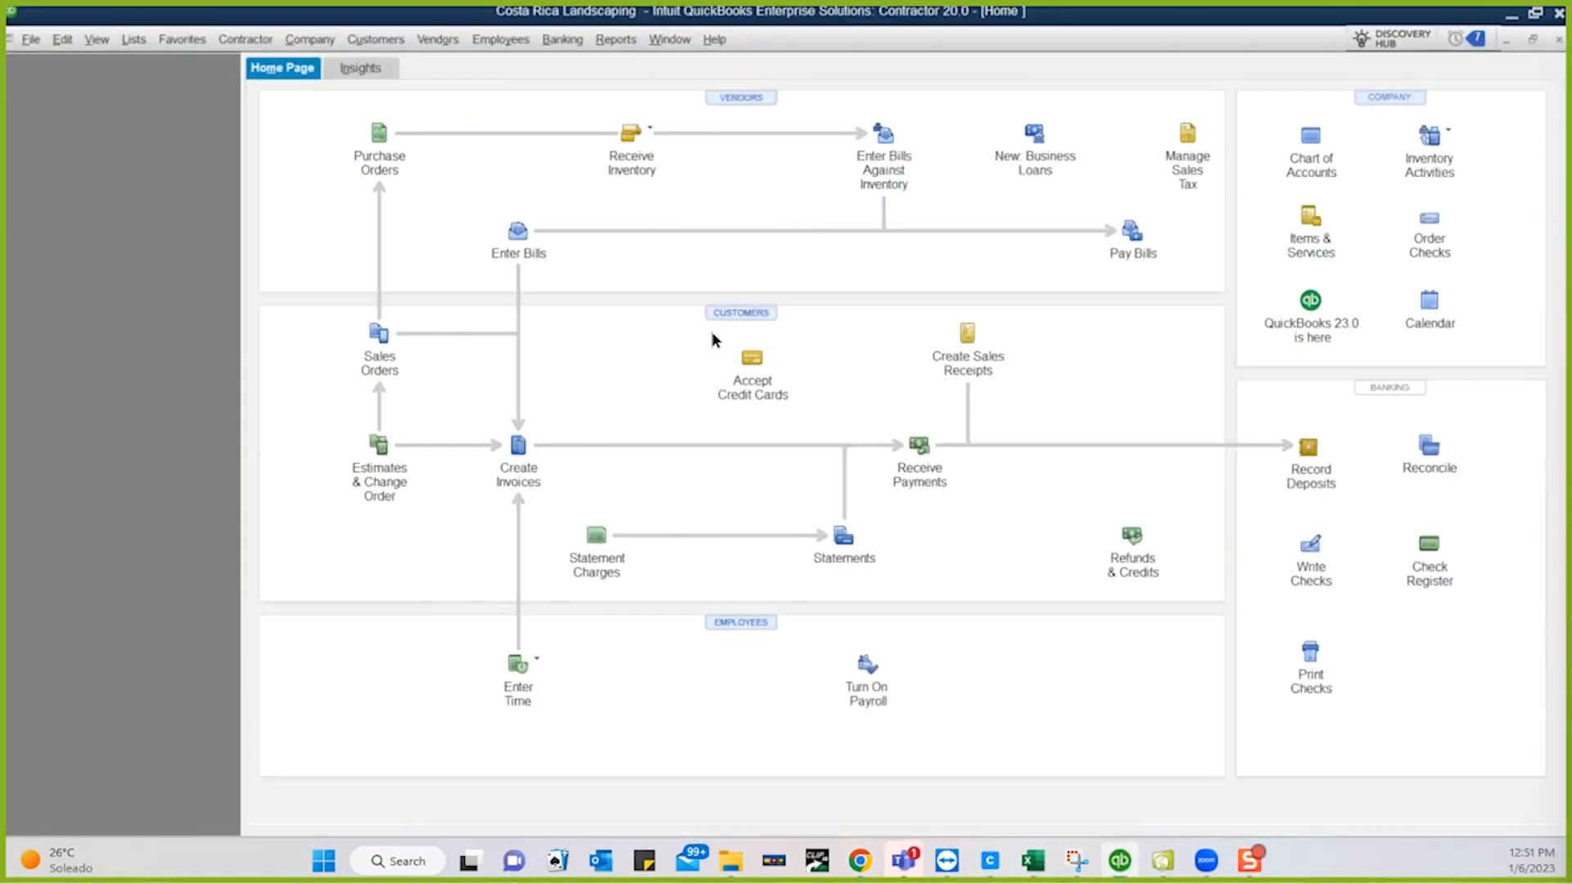
- Review the service and sales tax items in QuickBooks' Item List, then close it and minimise QuickBooks
{"action": "left_click", "coordinate": [133, 41]}
{"action": "left_click", "coordinate": [148, 91]}
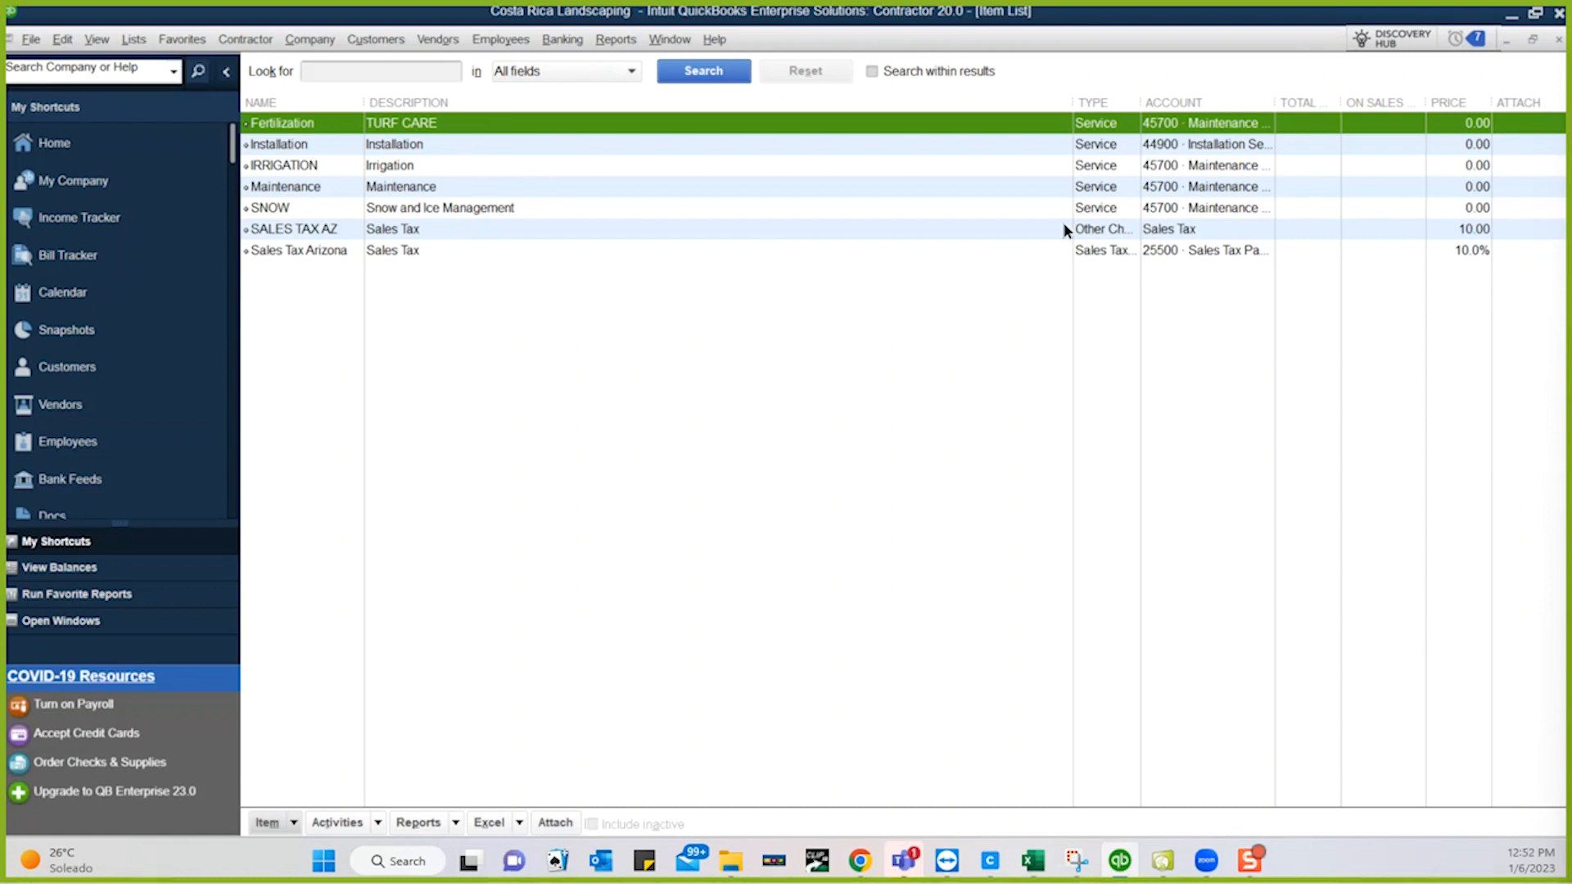
{"action": "left_click", "coordinate": [1559, 40]}
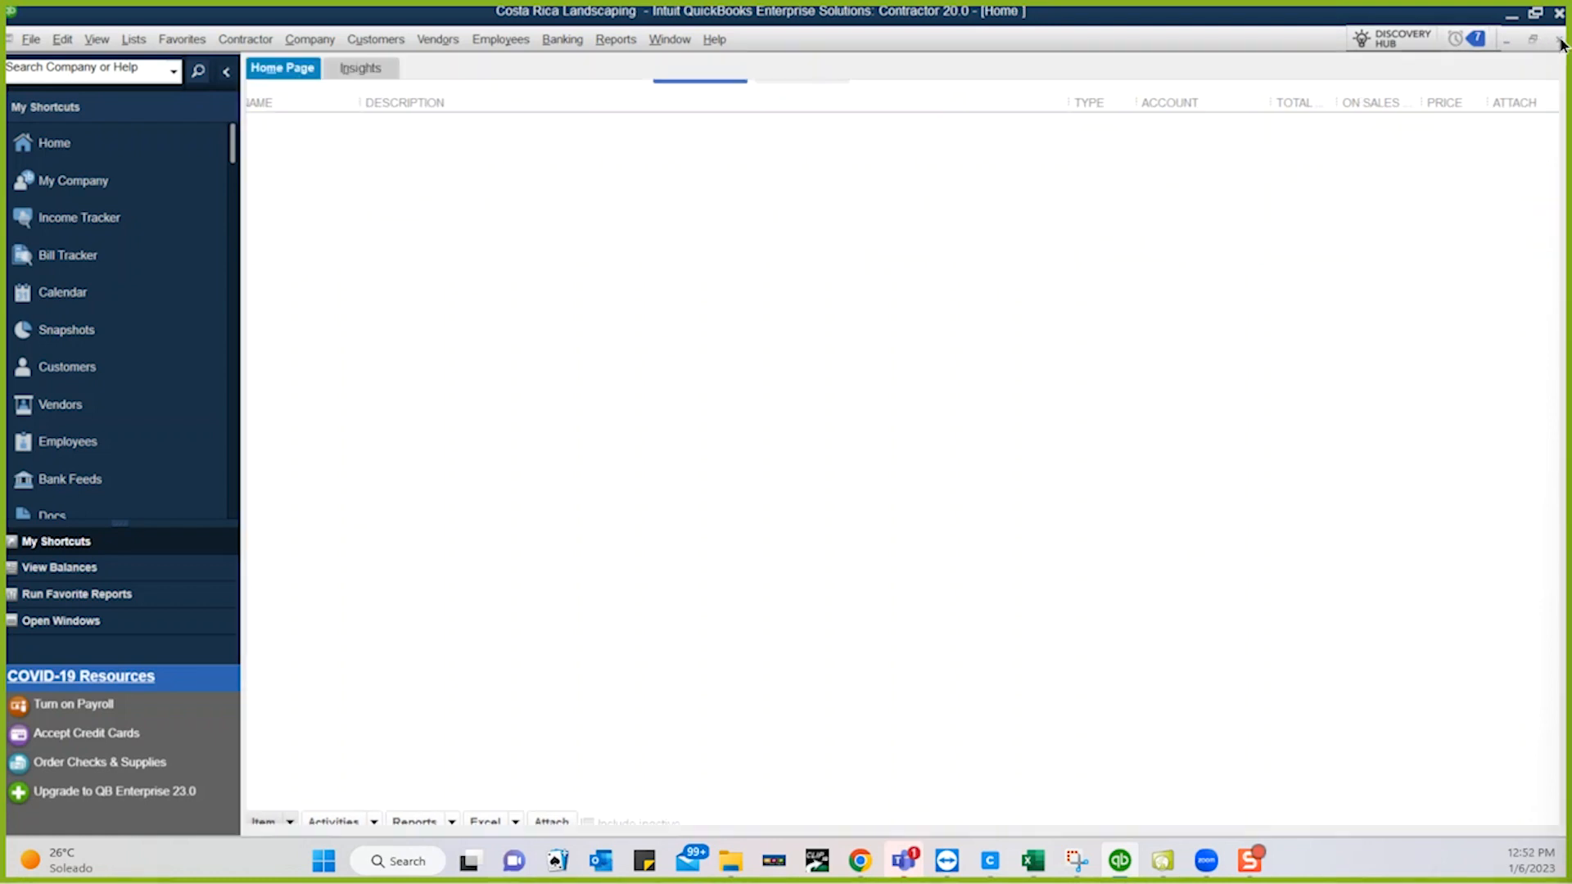
{"action": "left_click", "coordinate": [1511, 17]}
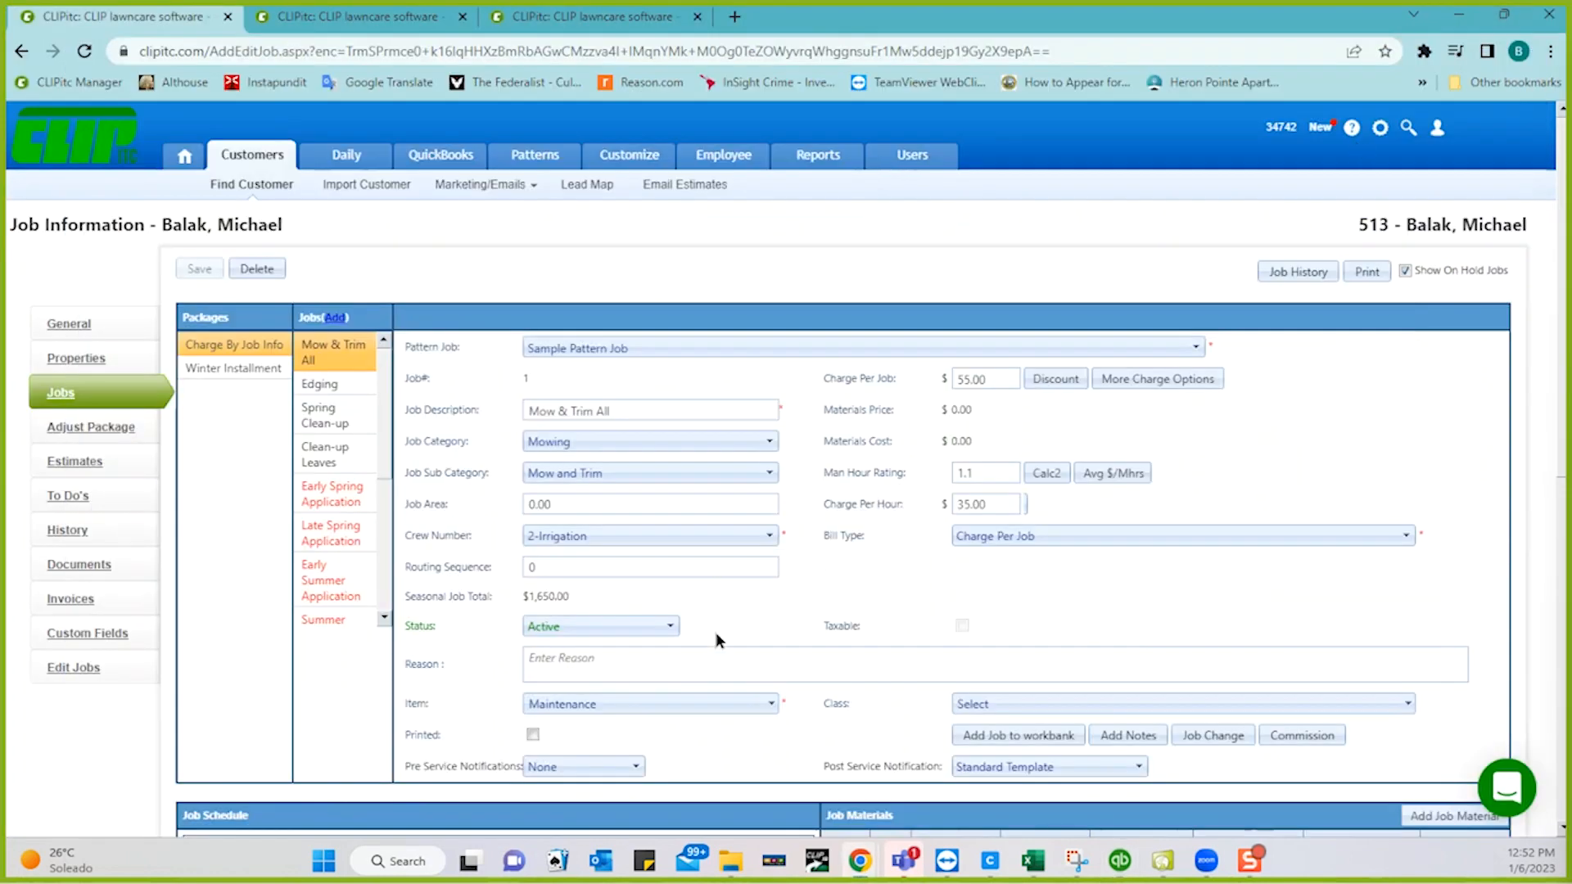
- Change the job's Pattern Job from Sample Pattern Job to Mow & Trim and try saving
{"action": "left_click", "coordinate": [1045, 700]}
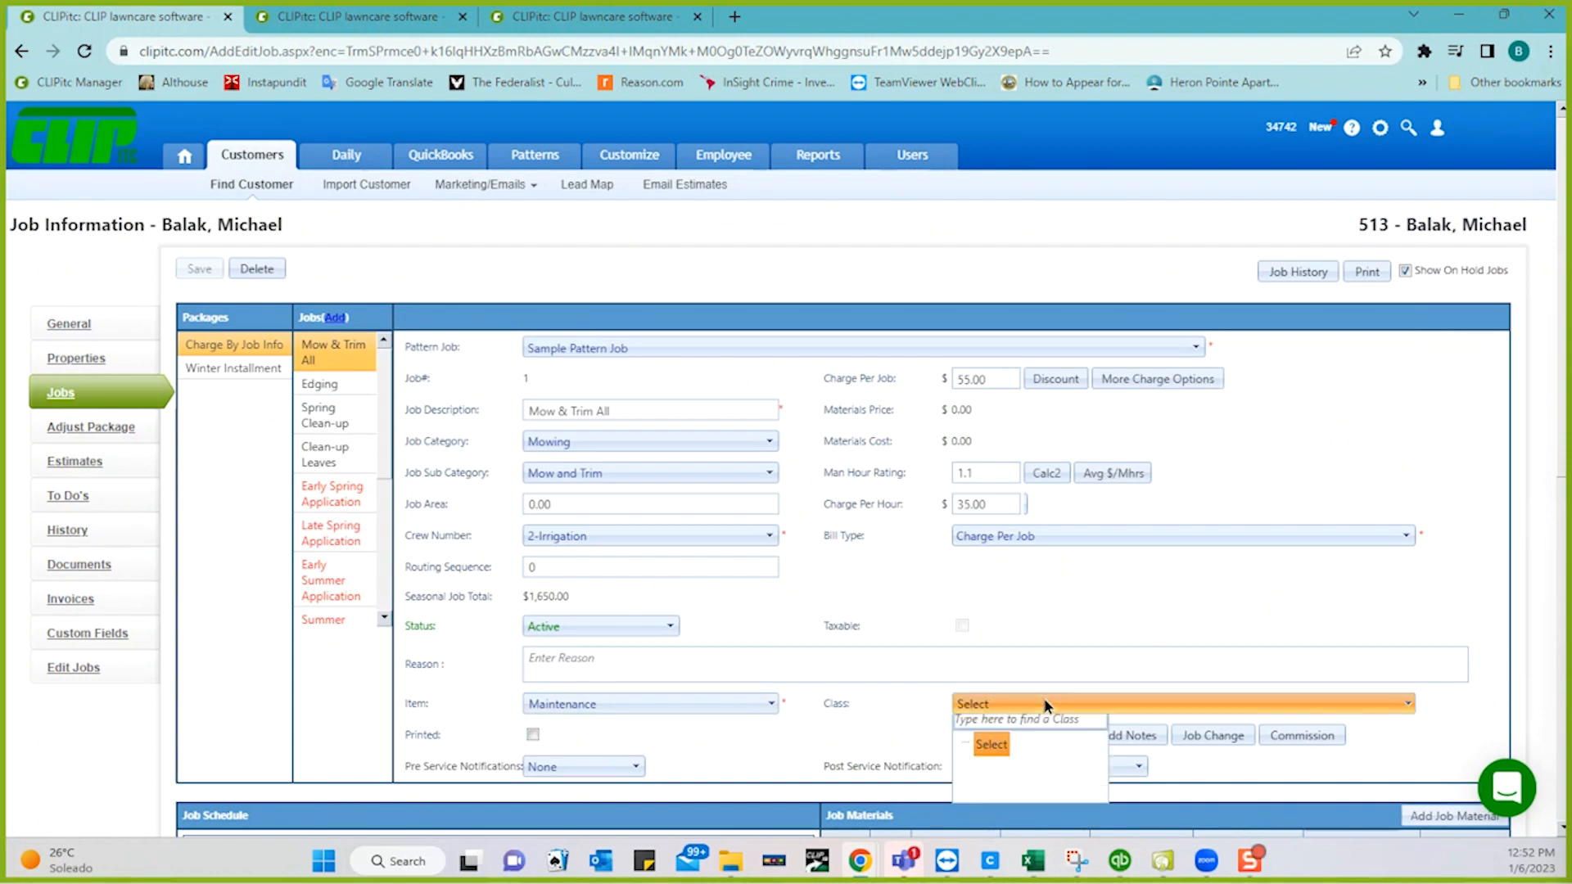
{"action": "left_click", "coordinate": [881, 735]}
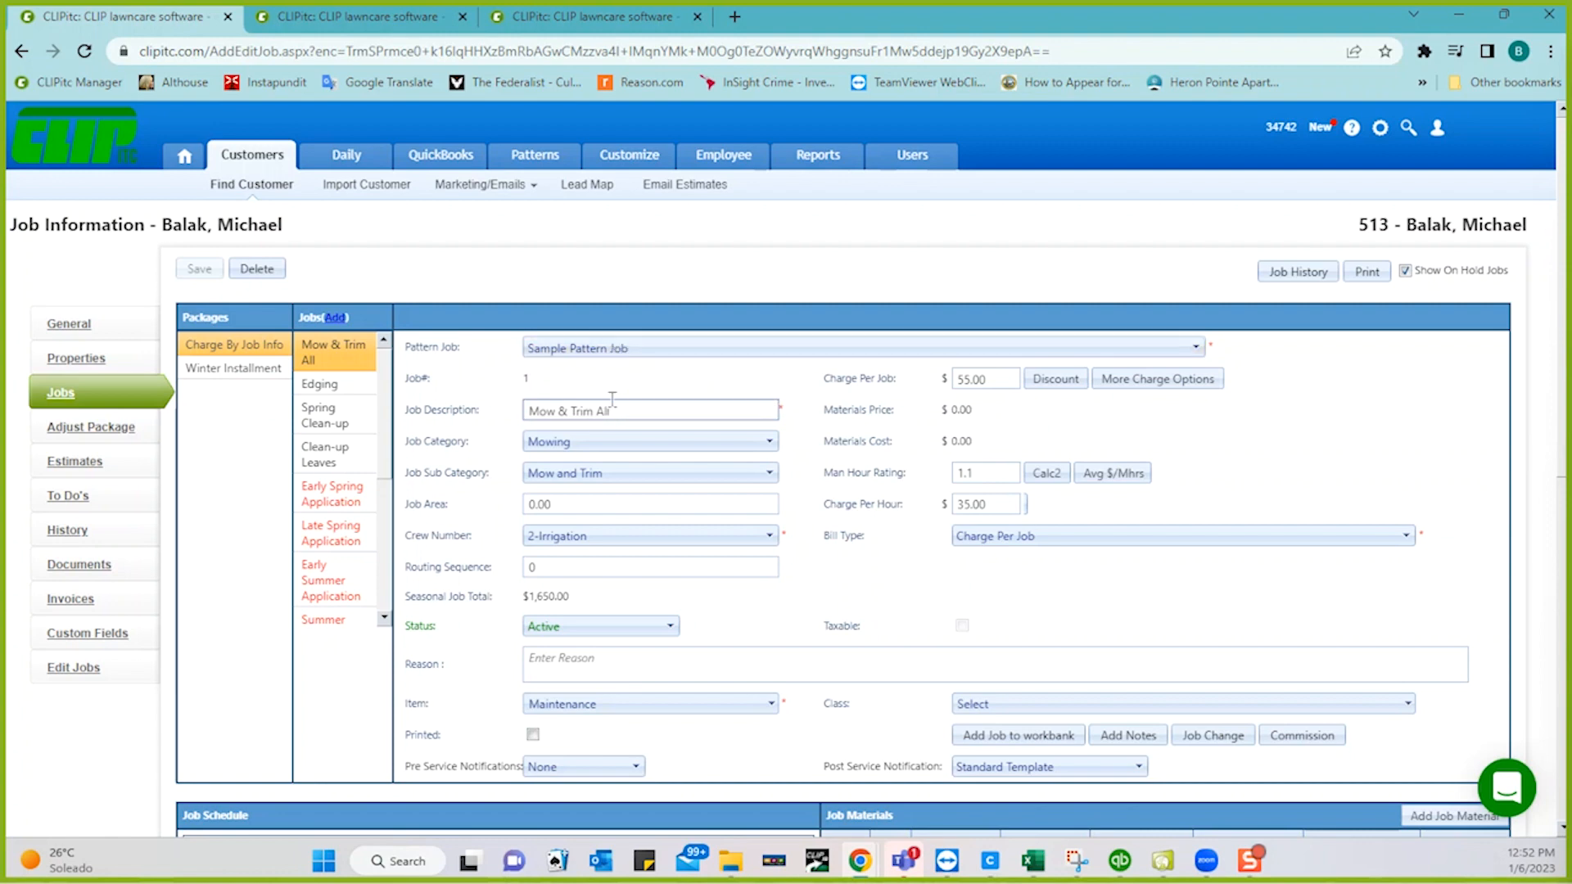
{"action": "left_click", "coordinate": [612, 348]}
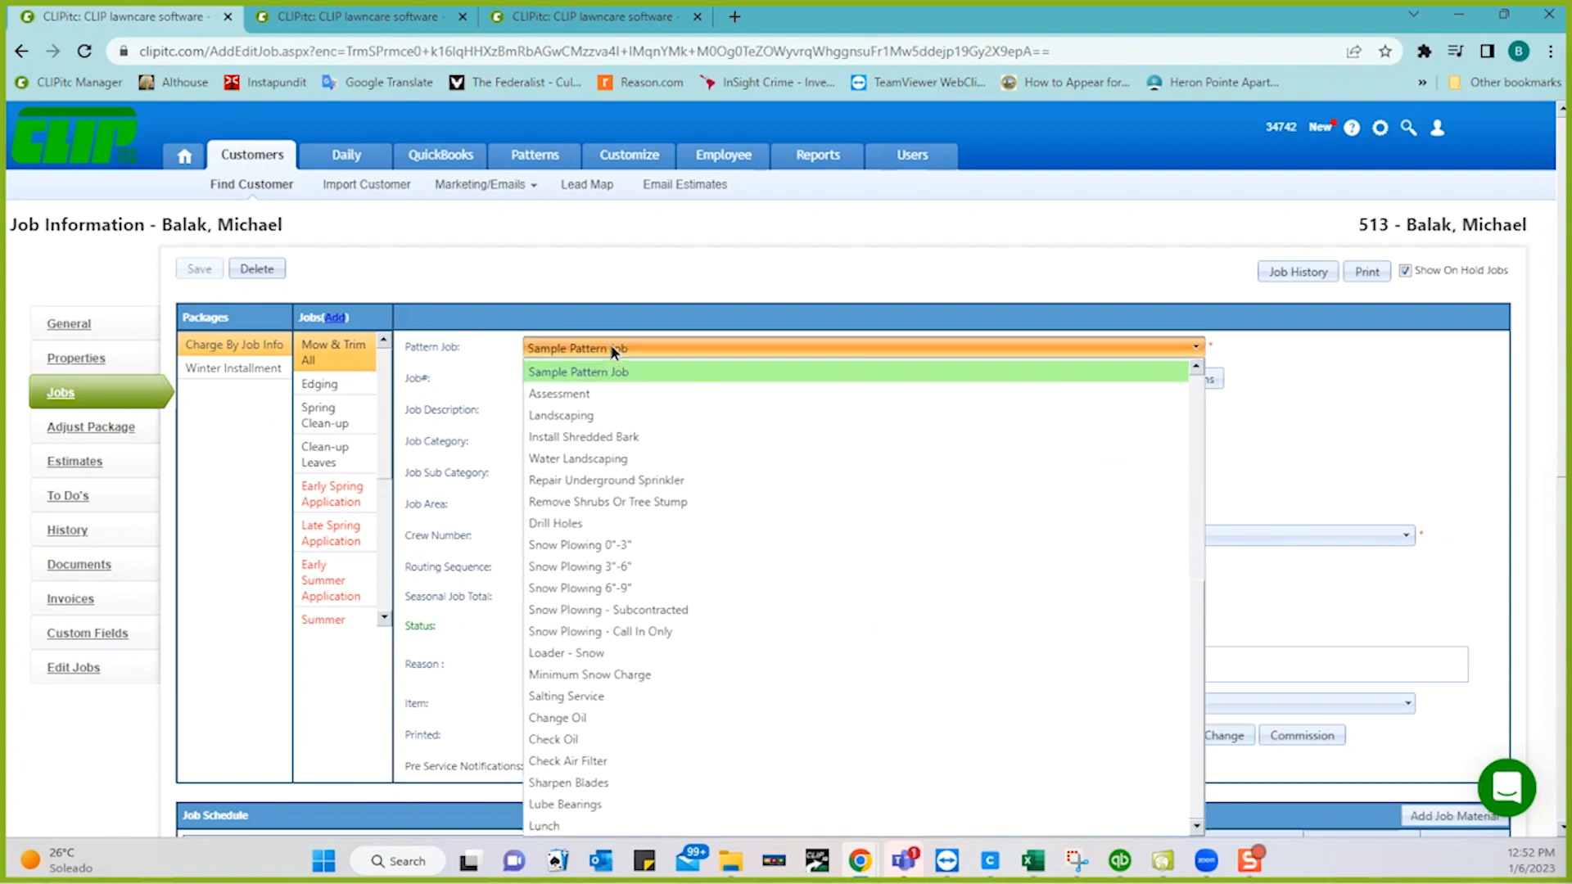
{"action": "scroll", "coordinate": [677, 459], "scroll_direction": "up", "scroll_amount": 6}
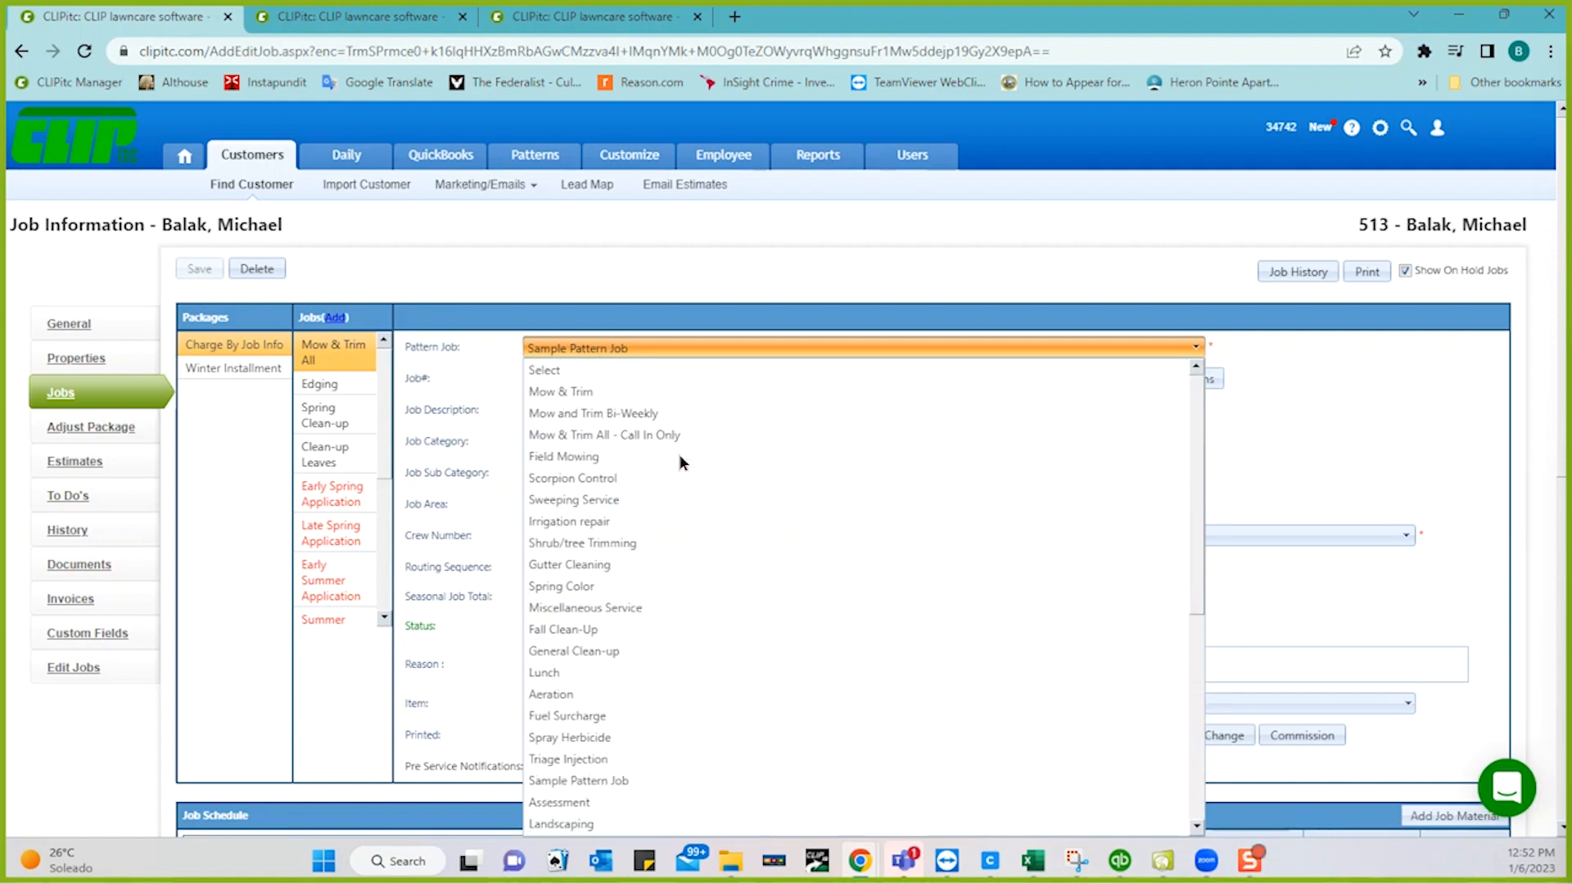
{"action": "left_click", "coordinate": [573, 392]}
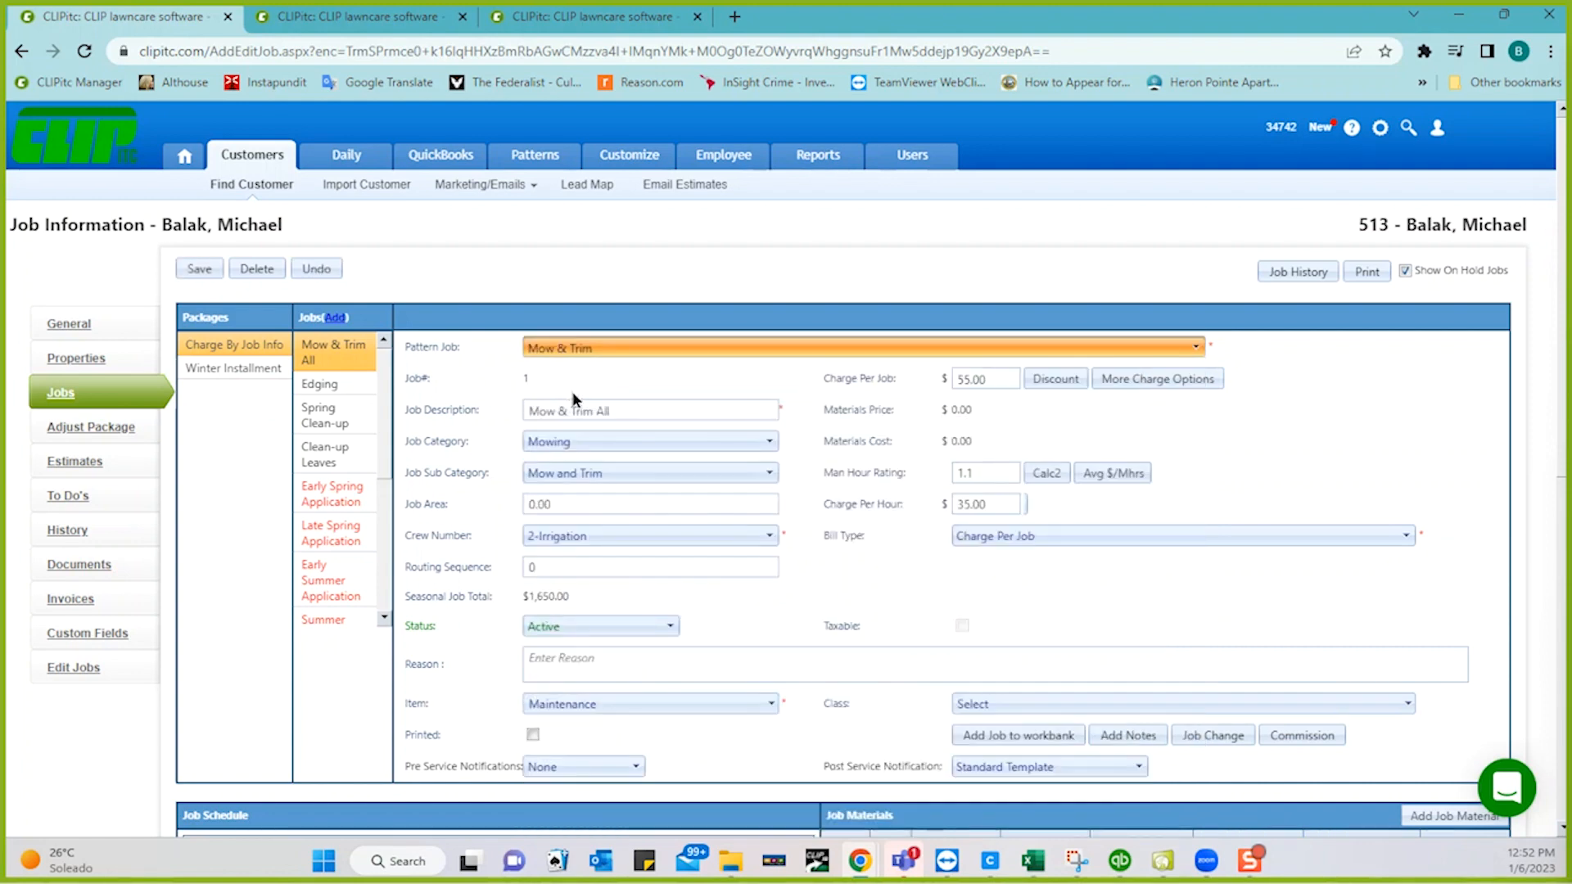
{"action": "left_click", "coordinate": [199, 269]}
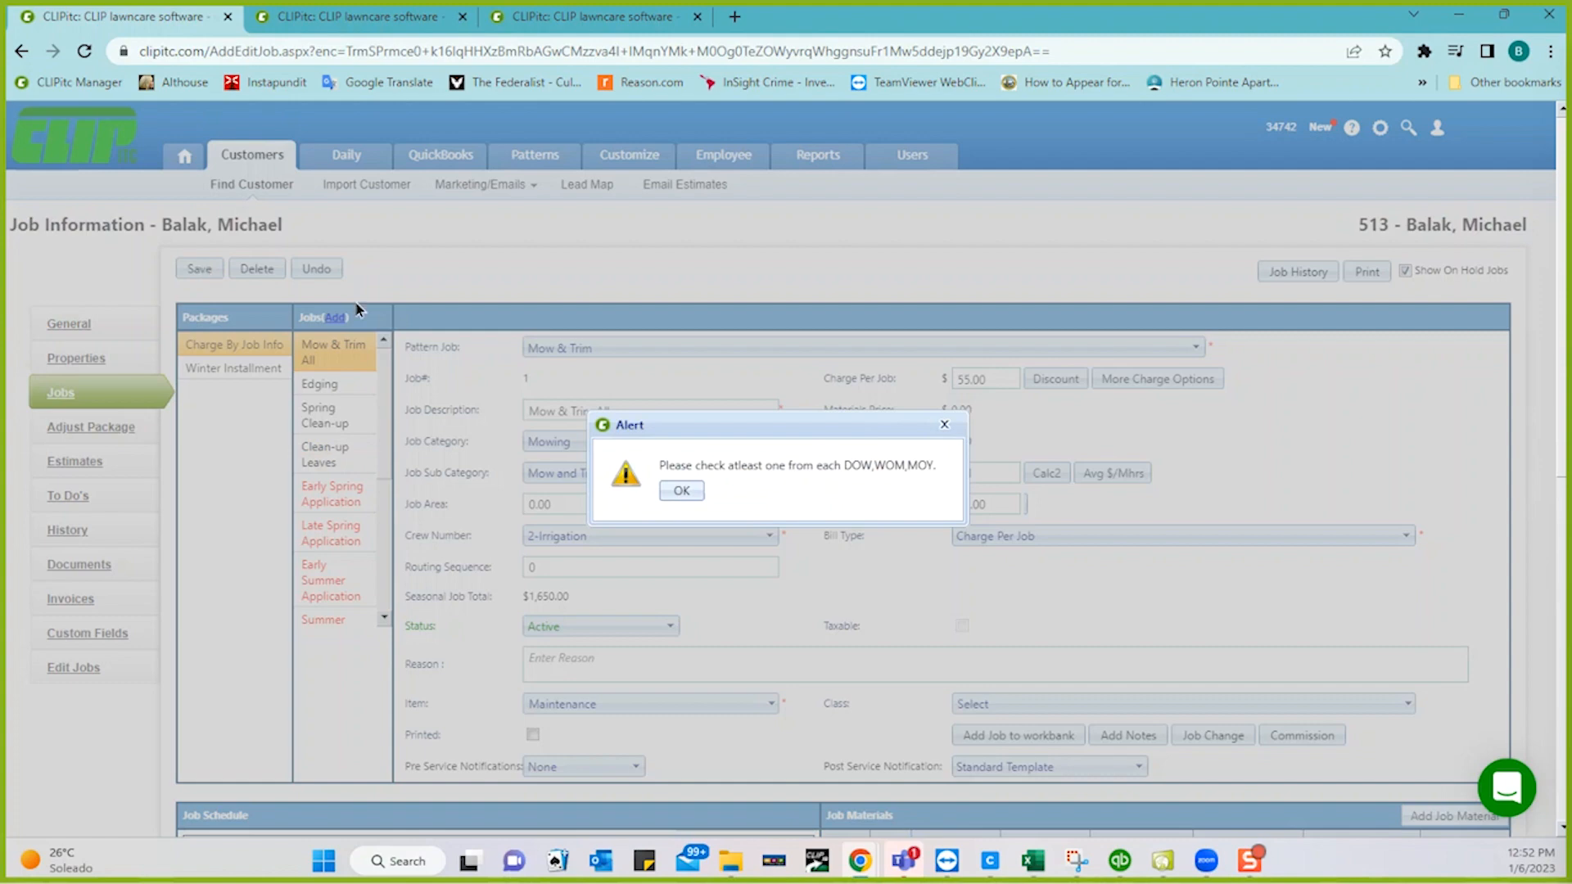
- Dismiss the missing-schedule alert and tick every day, week of the month and month
{"action": "left_click", "coordinate": [678, 490]}
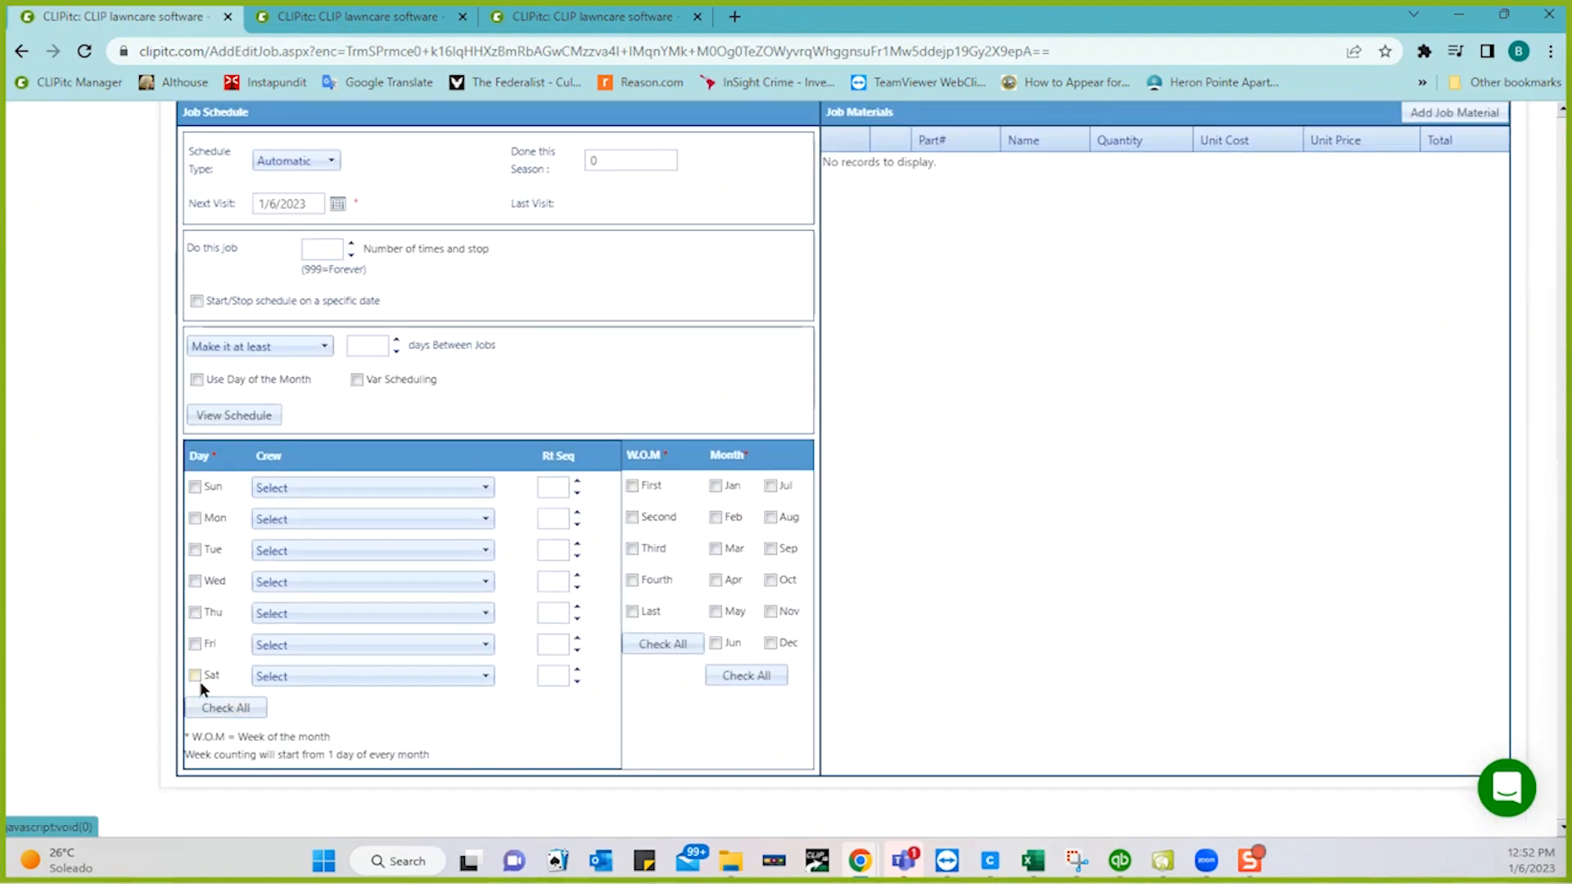
{"action": "left_click", "coordinate": [213, 709]}
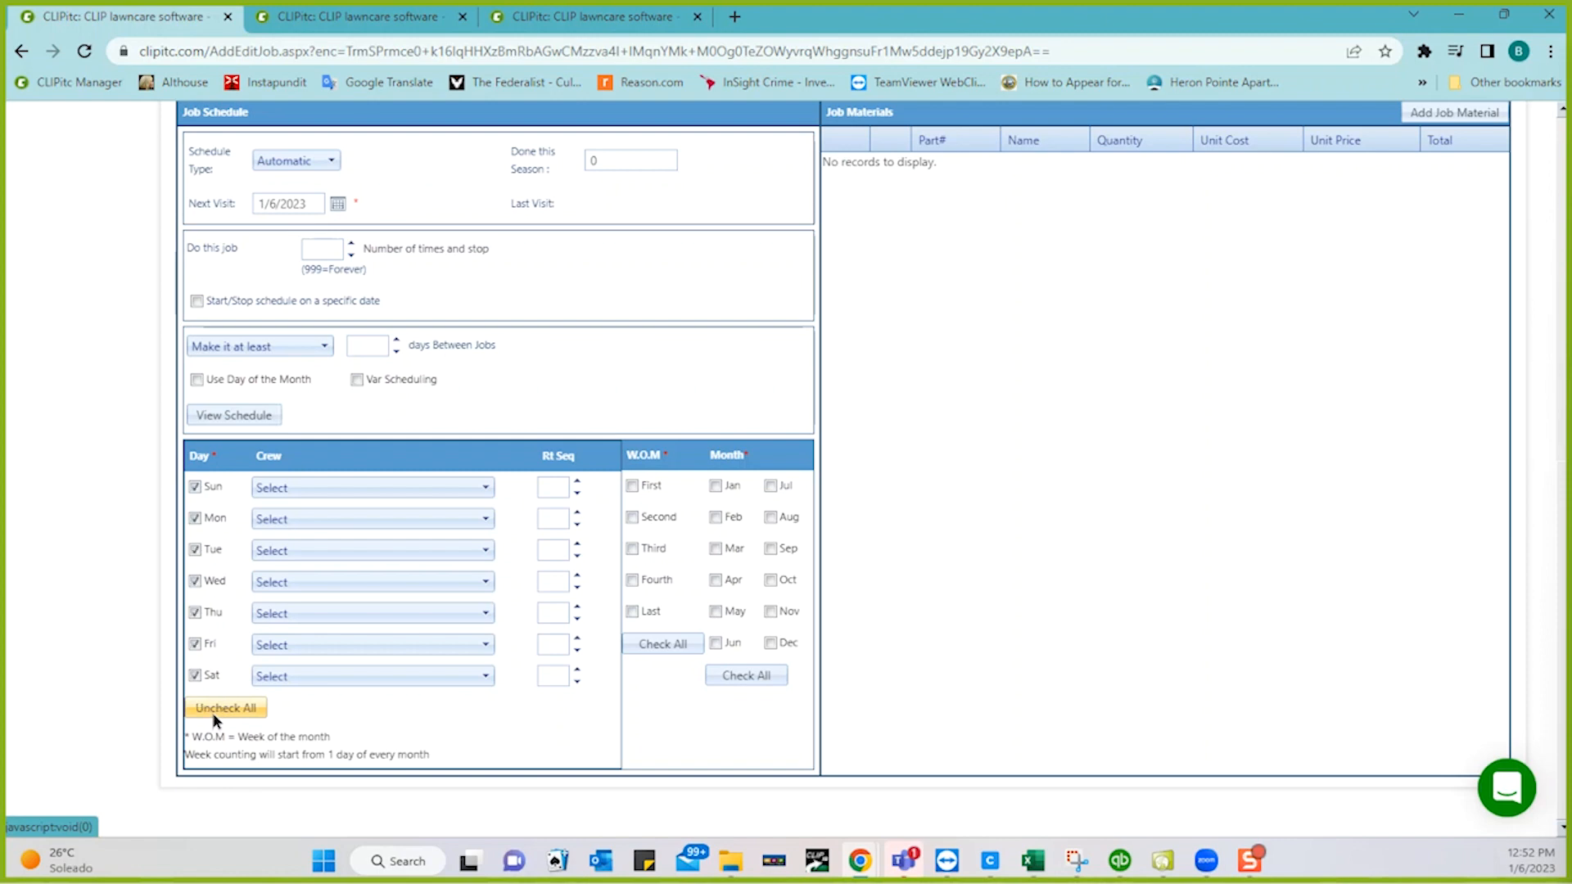
{"action": "left_click", "coordinate": [653, 646]}
{"action": "left_click", "coordinate": [742, 677]}
{"action": "scroll", "coordinate": [709, 357], "scroll_direction": "up", "scroll_amount": 5}
{"action": "scroll", "coordinate": [709, 358], "scroll_direction": "down", "scroll_amount": 1}
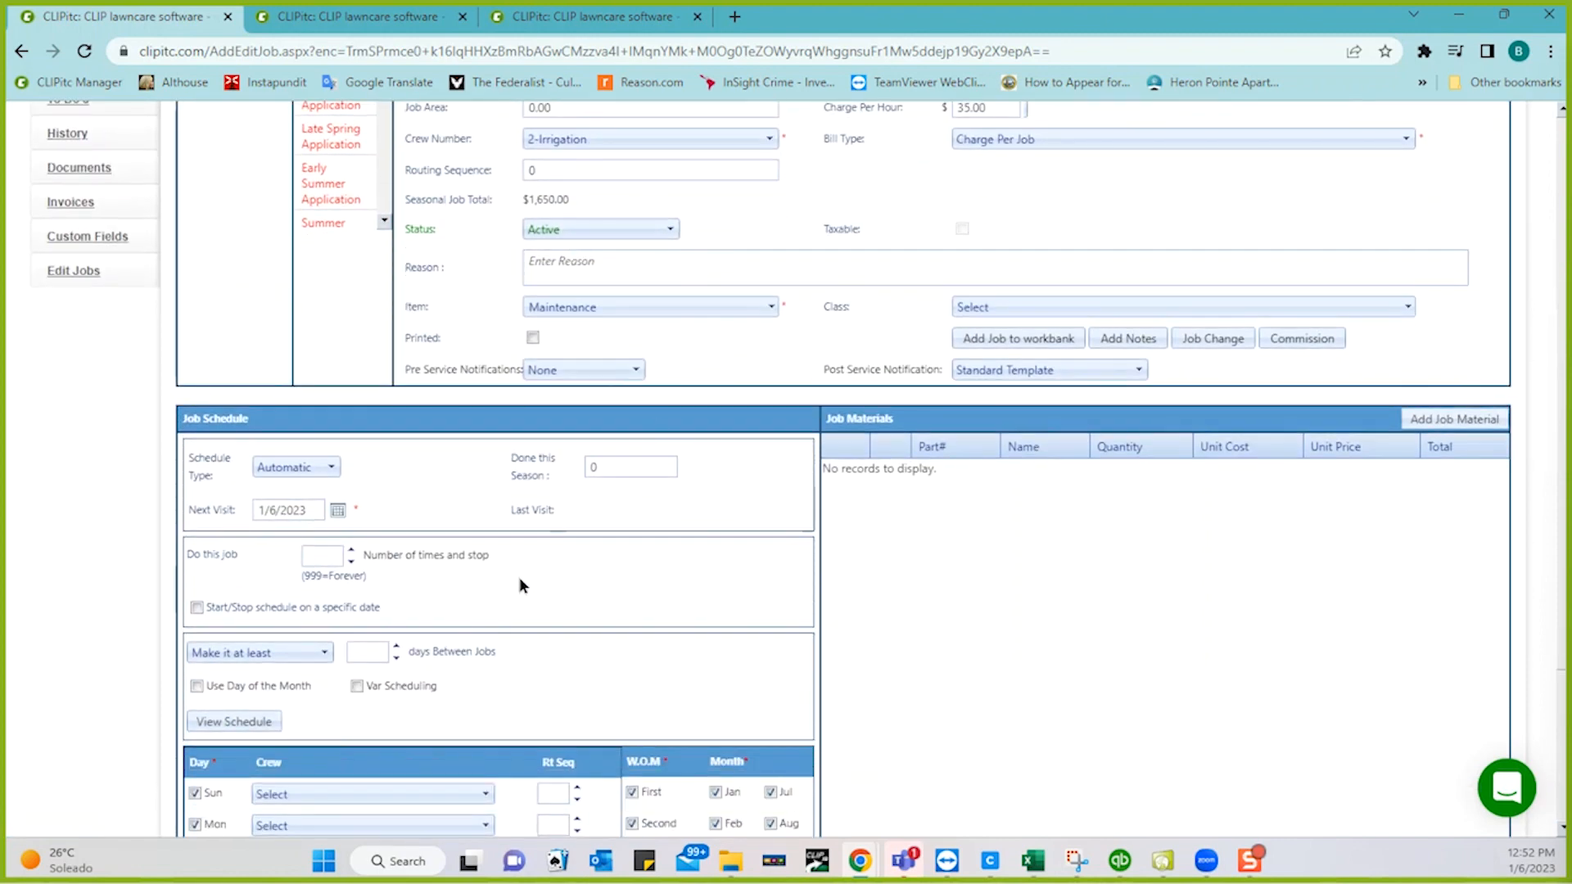
- Set at least 4 days between jobs and 999 repeats, then save the job
{"action": "left_click", "coordinate": [360, 652]}
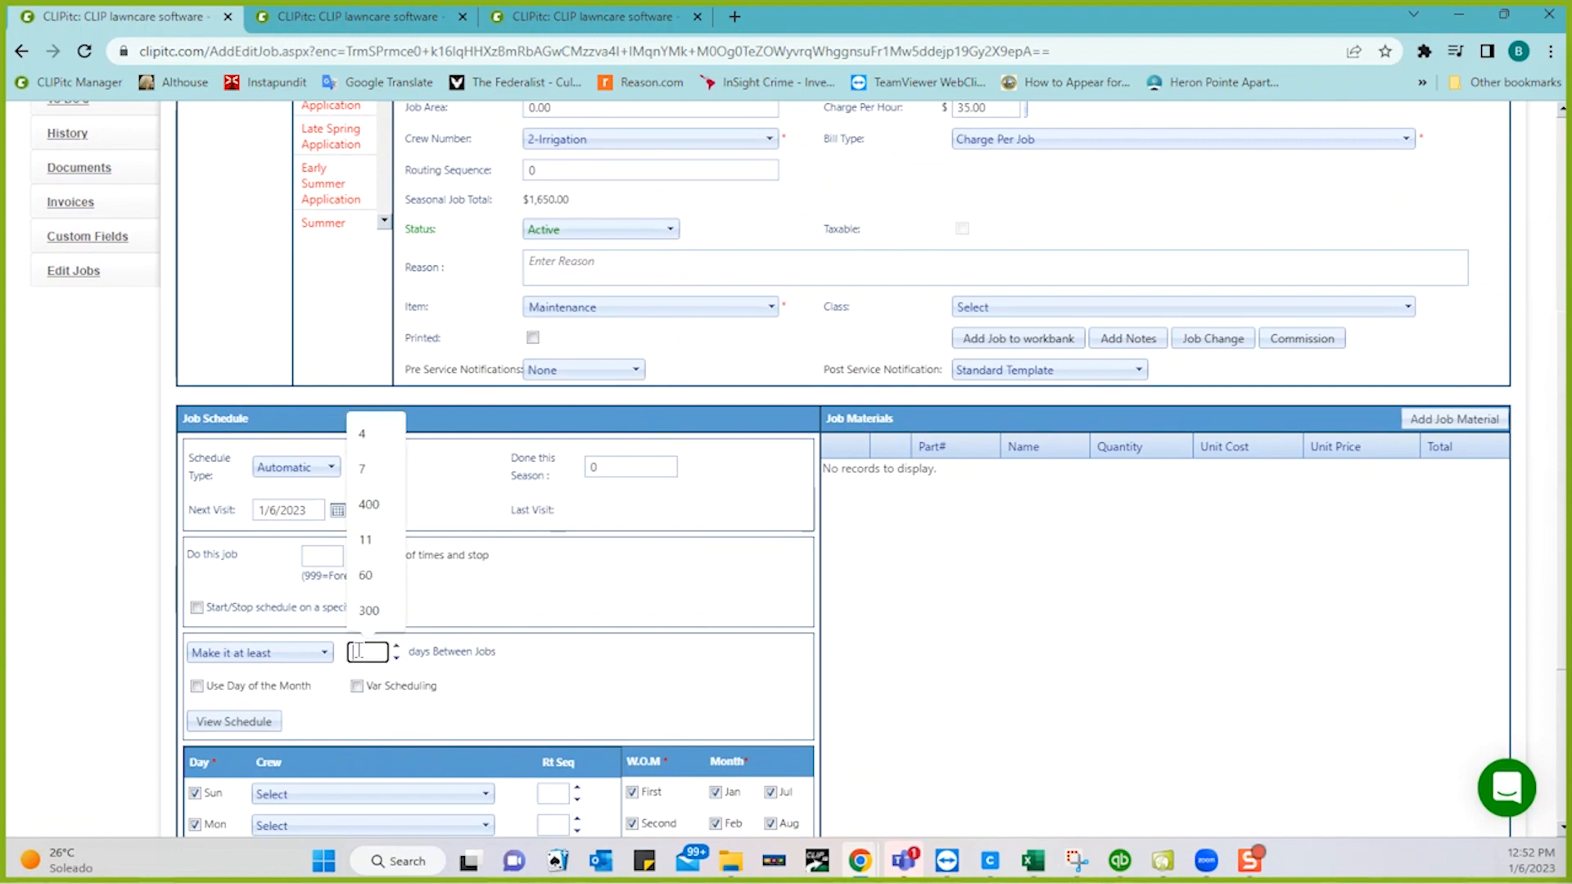
{"action": "type", "text": "4"}
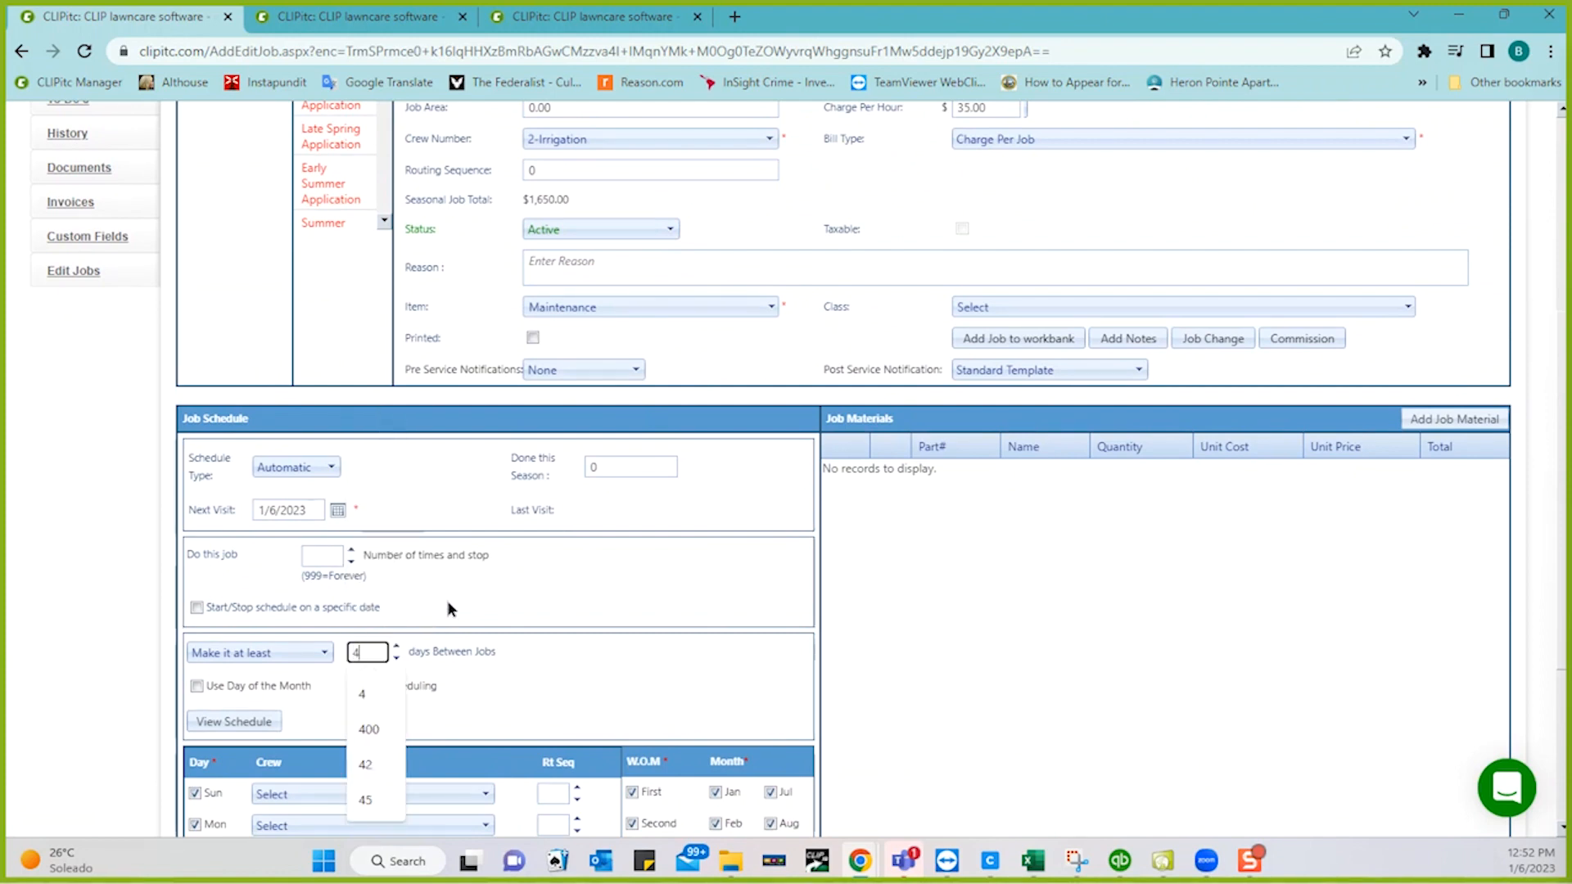
{"action": "left_click", "coordinate": [319, 555]}
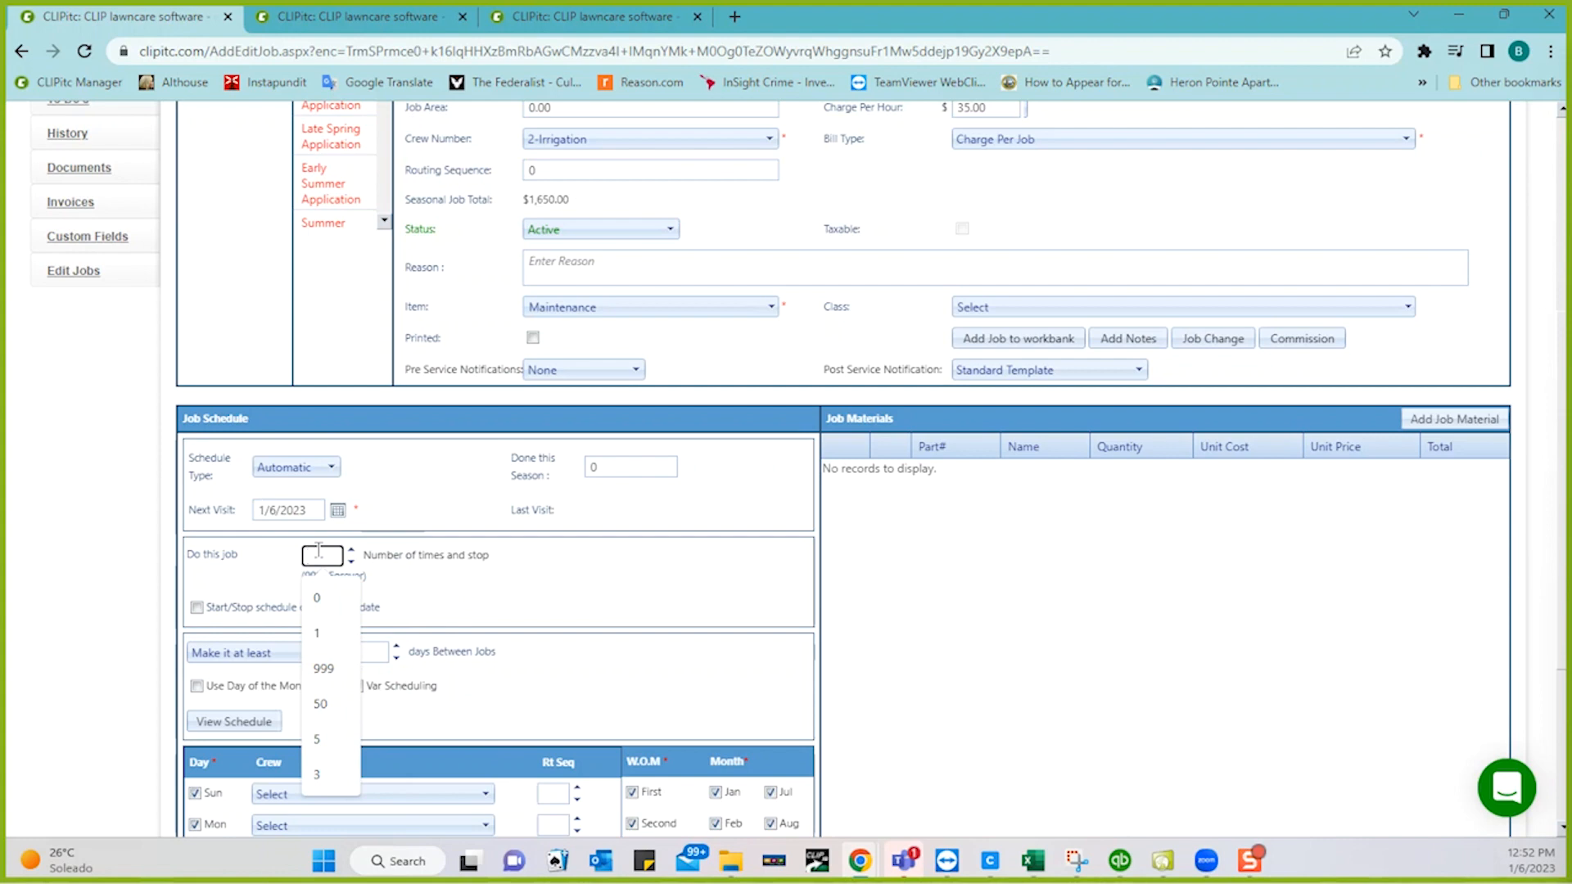
{"action": "type", "text": "999"}
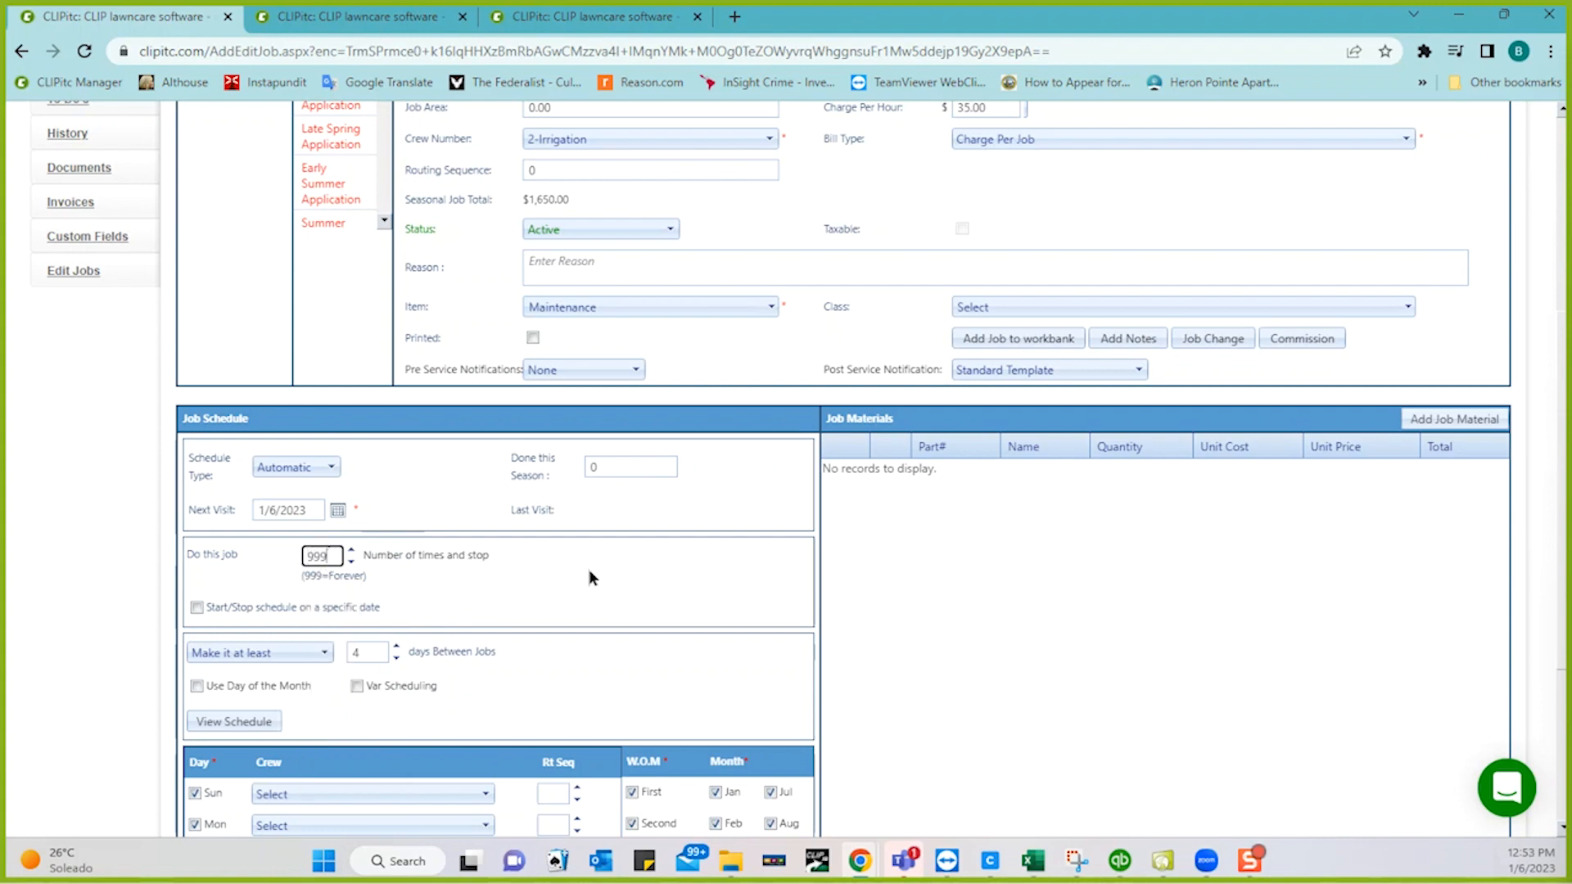
{"action": "left_click", "coordinate": [590, 571]}
{"action": "scroll", "coordinate": [589, 576], "scroll_direction": "up", "scroll_amount": 5}
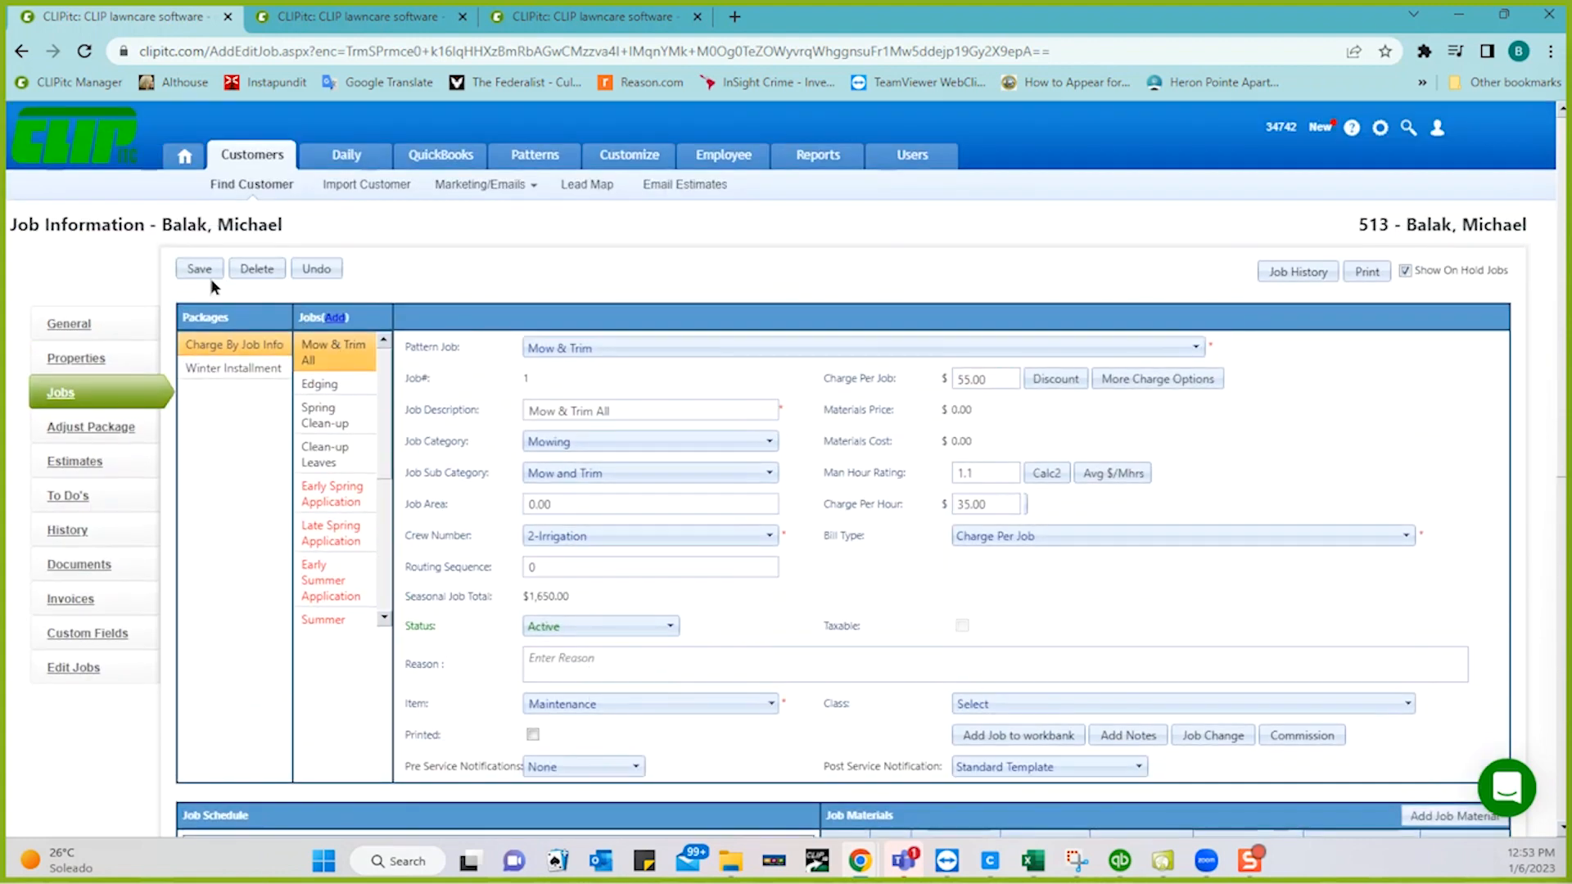
{"action": "left_click", "coordinate": [201, 270]}
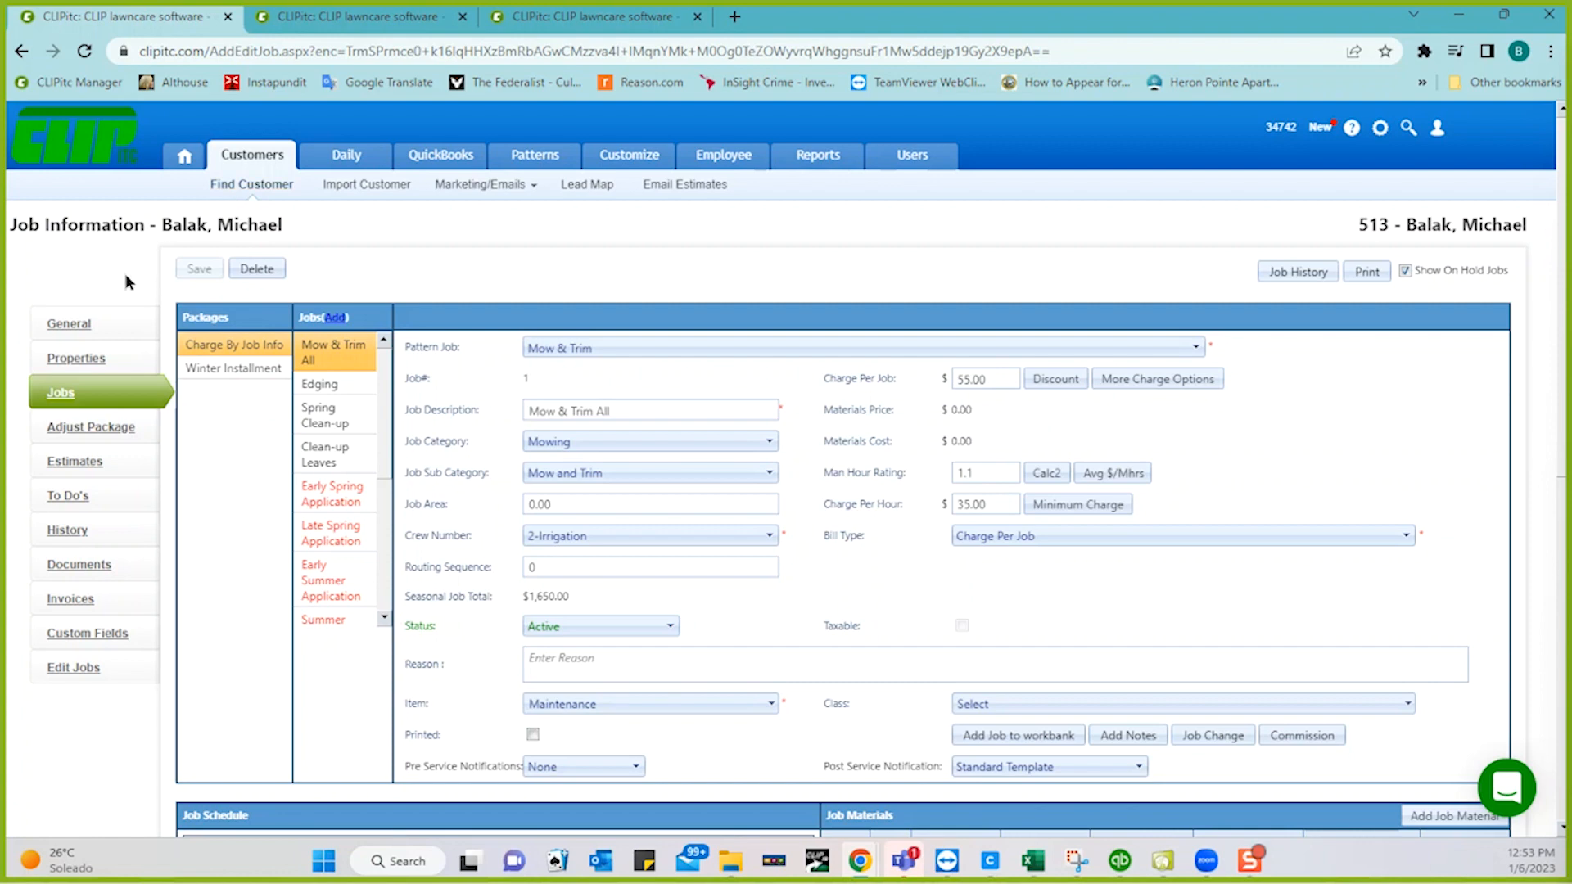
- Return to General, close the Payment Report and Settings tabs, and open the Daily work list
{"action": "left_click", "coordinate": [67, 327]}
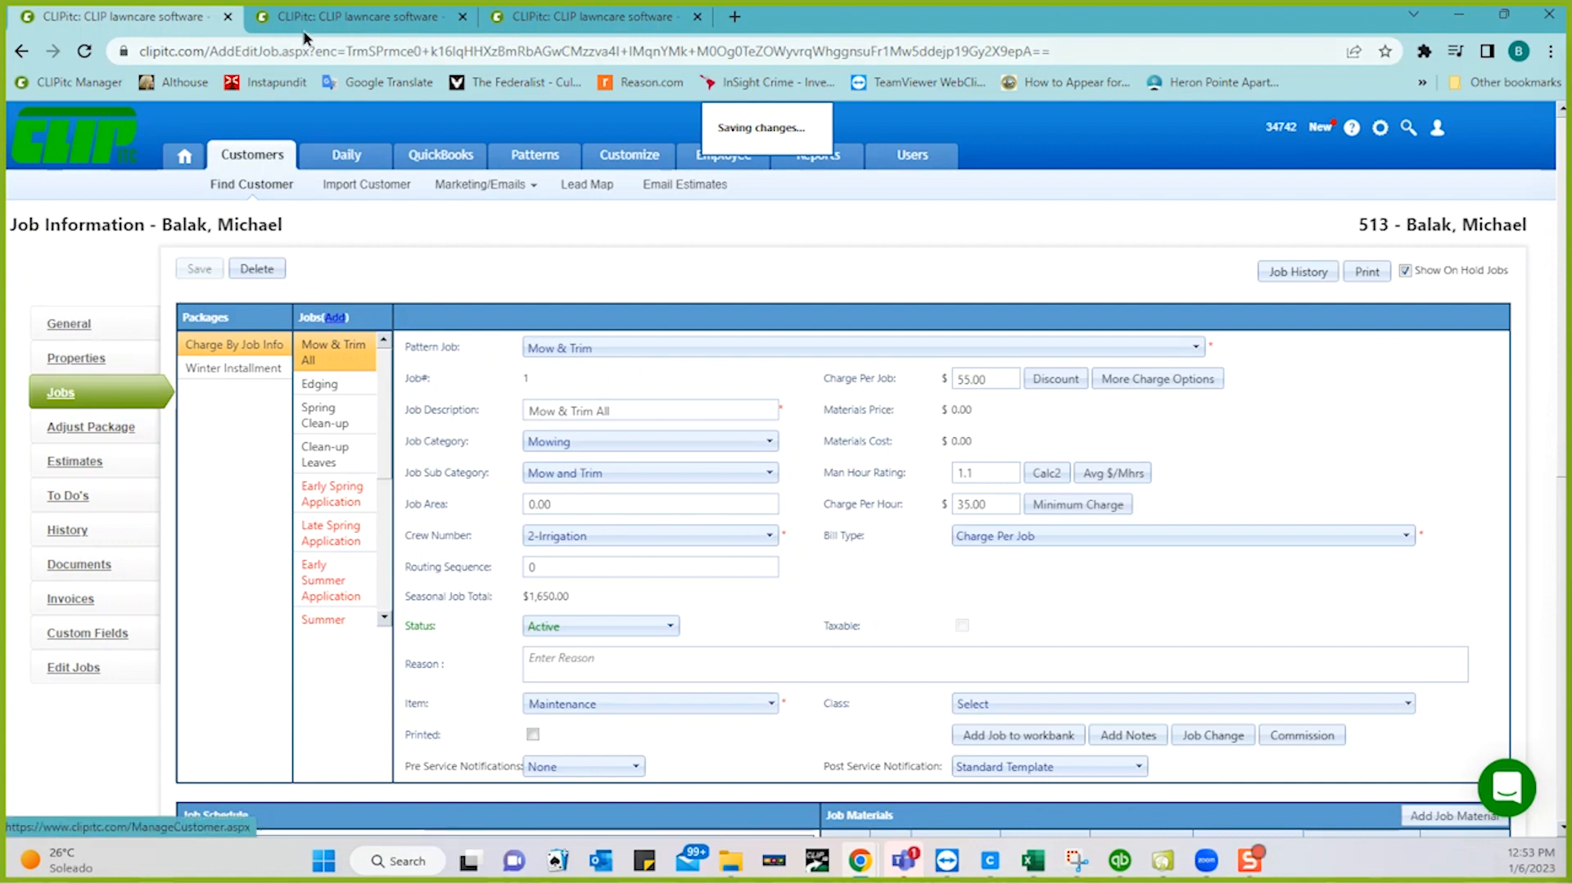
{"action": "left_click", "coordinate": [334, 21]}
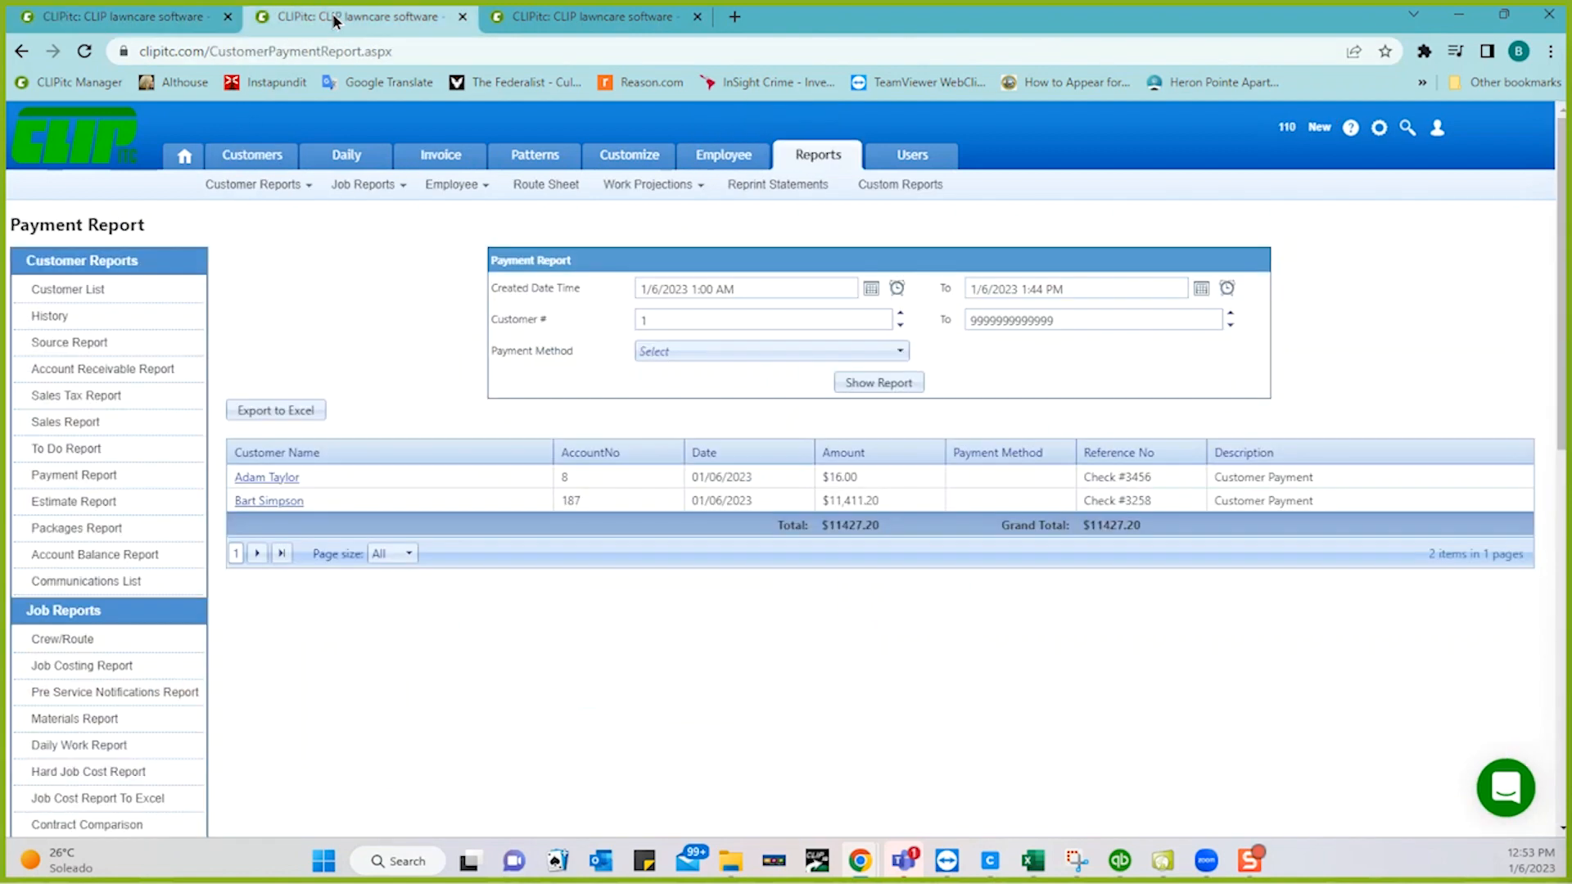
{"action": "left_click", "coordinate": [456, 20]}
{"action": "left_click", "coordinate": [459, 17]}
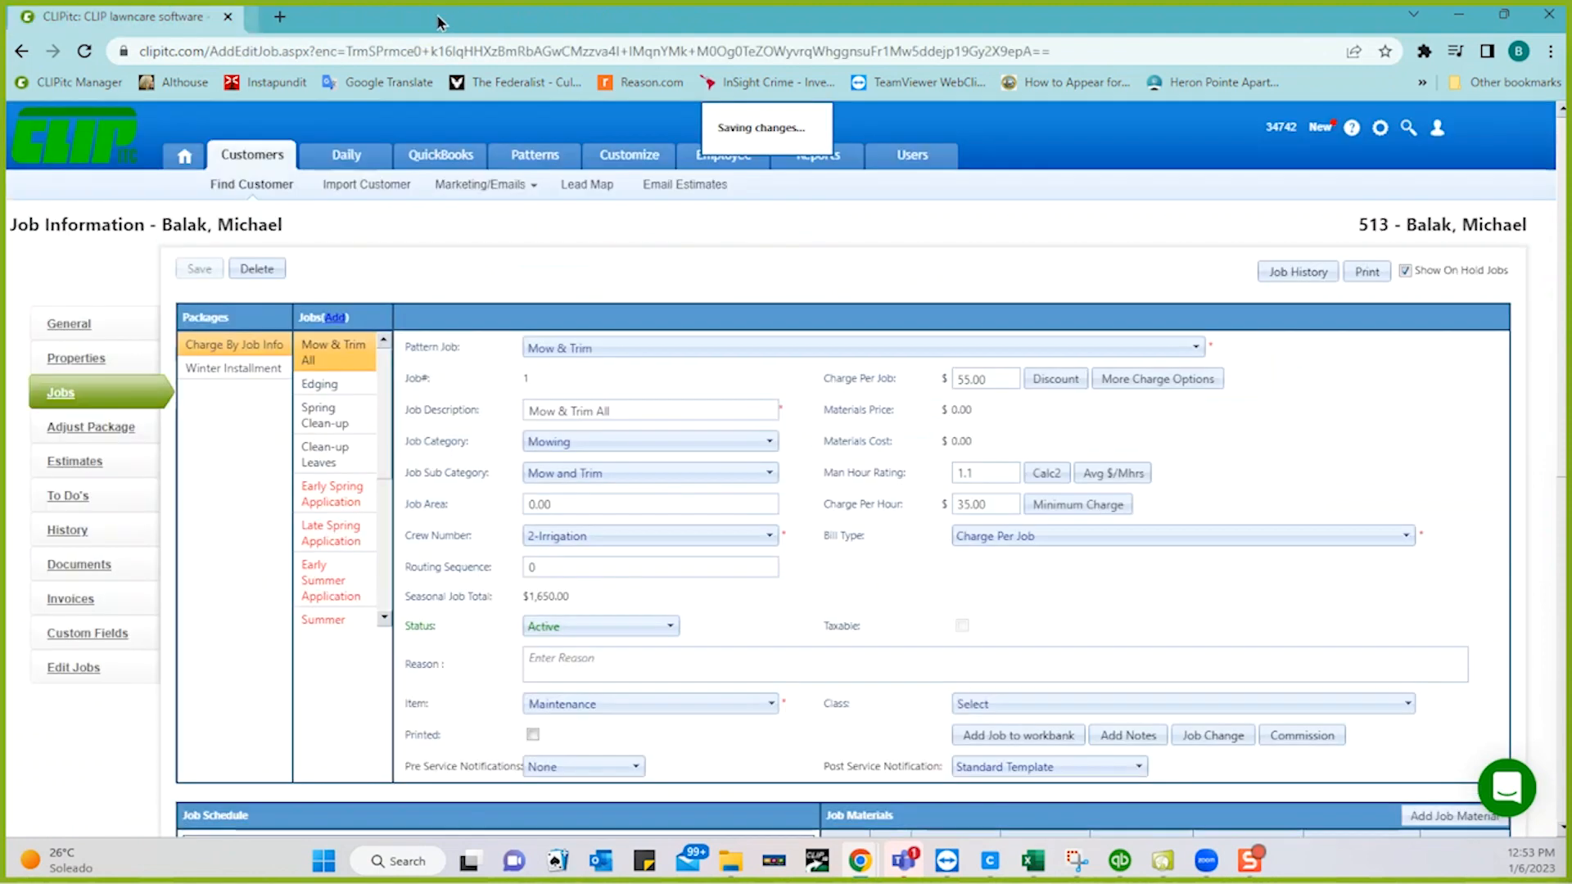
{"action": "left_click", "coordinate": [349, 157]}
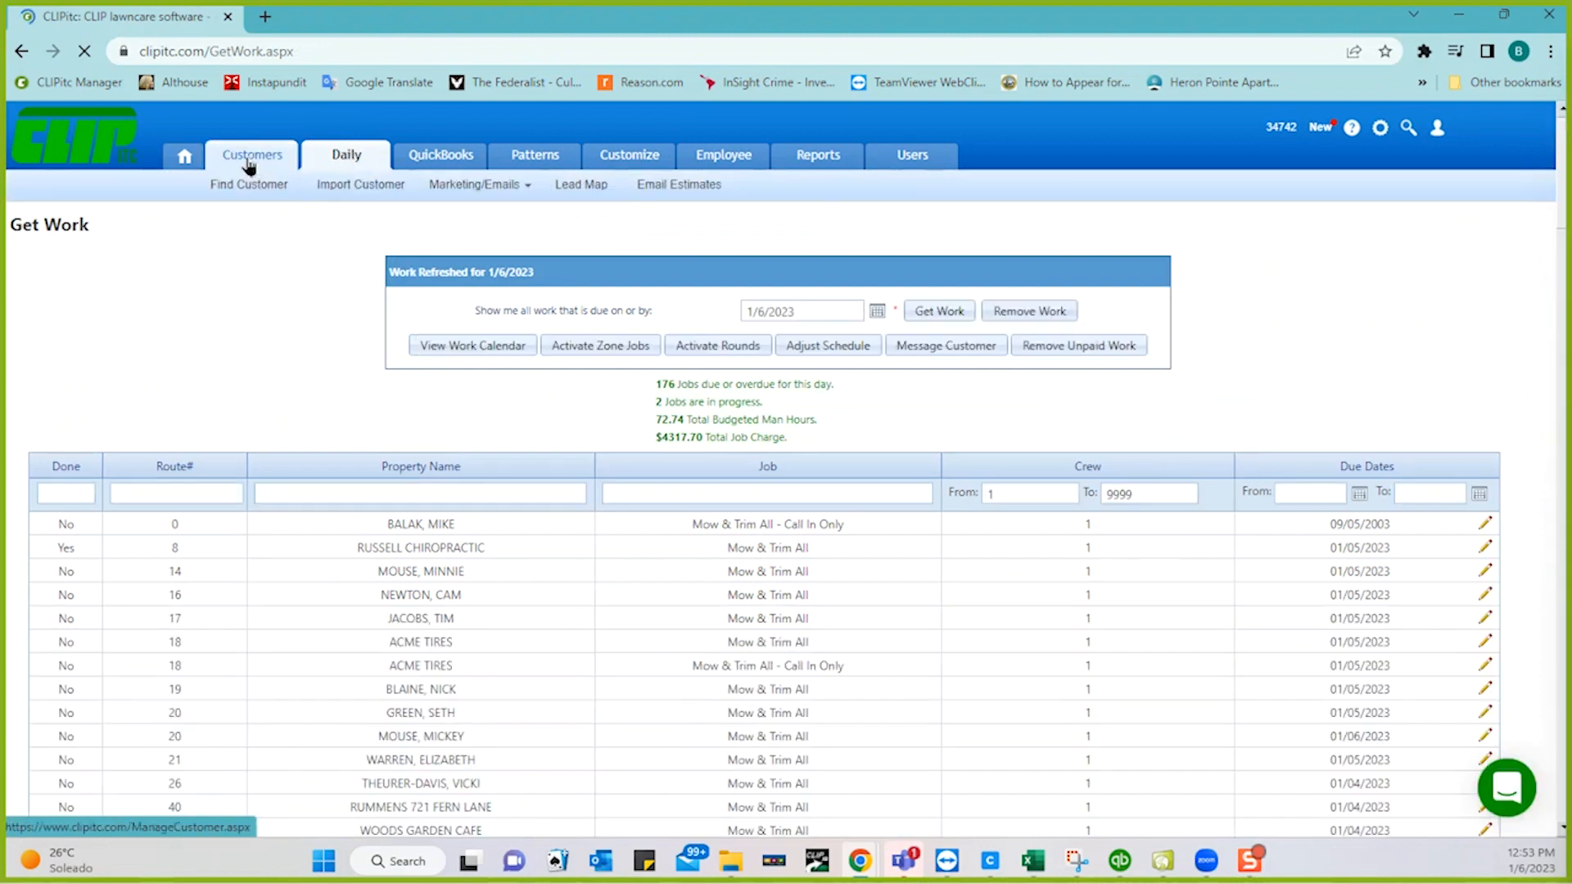
- Go to Customers > QuickBooks to view the Invoices page with its 1/6/2023 dates and options
{"action": "left_click", "coordinate": [250, 164]}
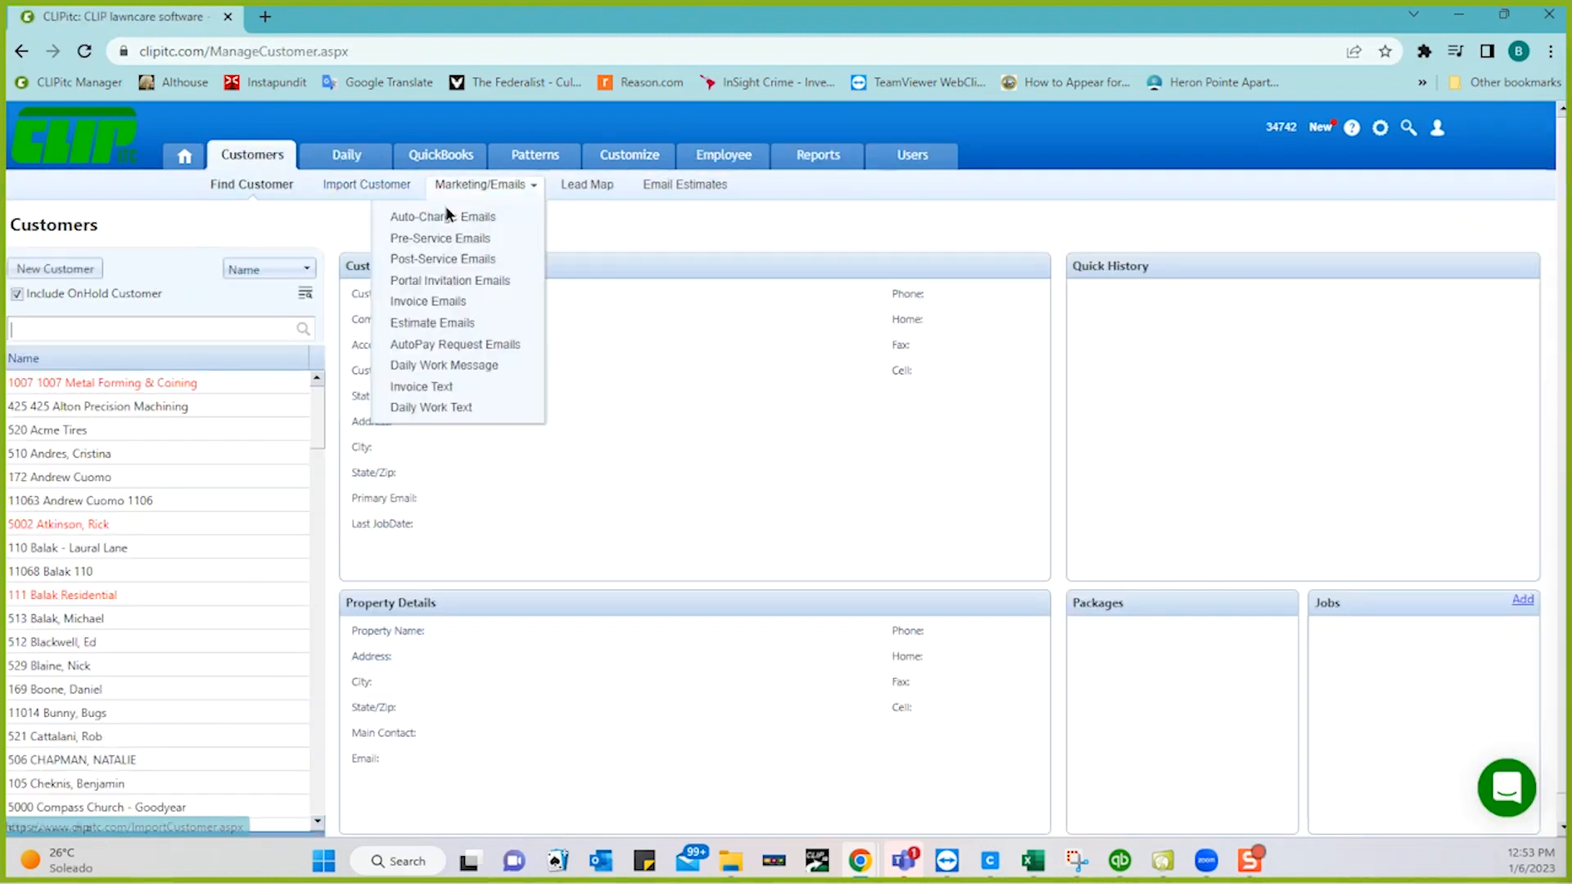
{"action": "mouse_move", "coordinate": [432, 158]}
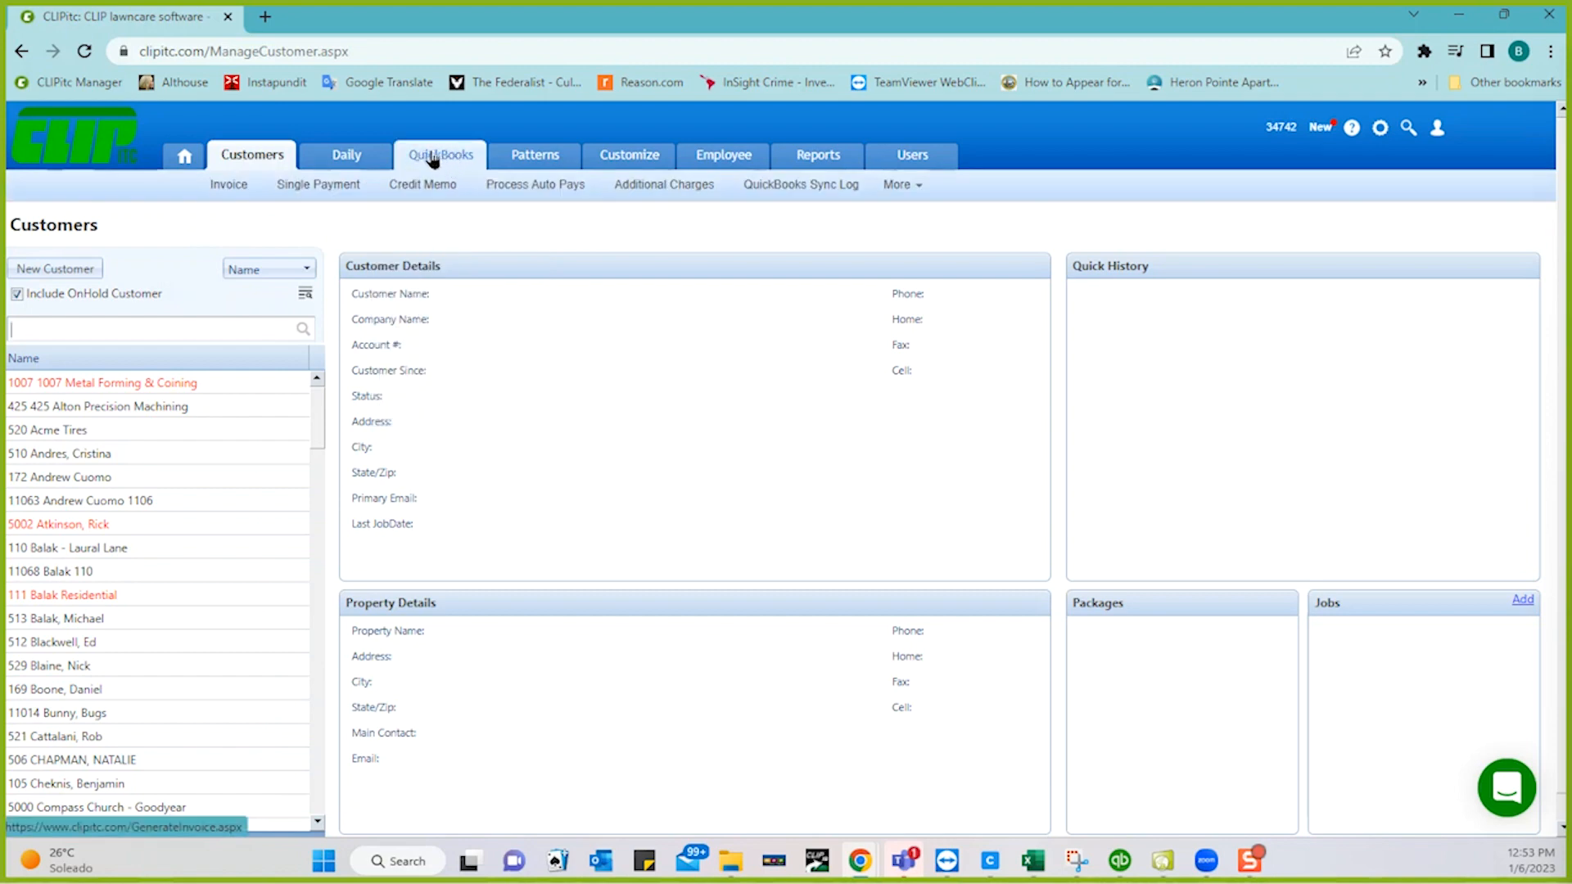
{"action": "left_click", "coordinate": [442, 158]}
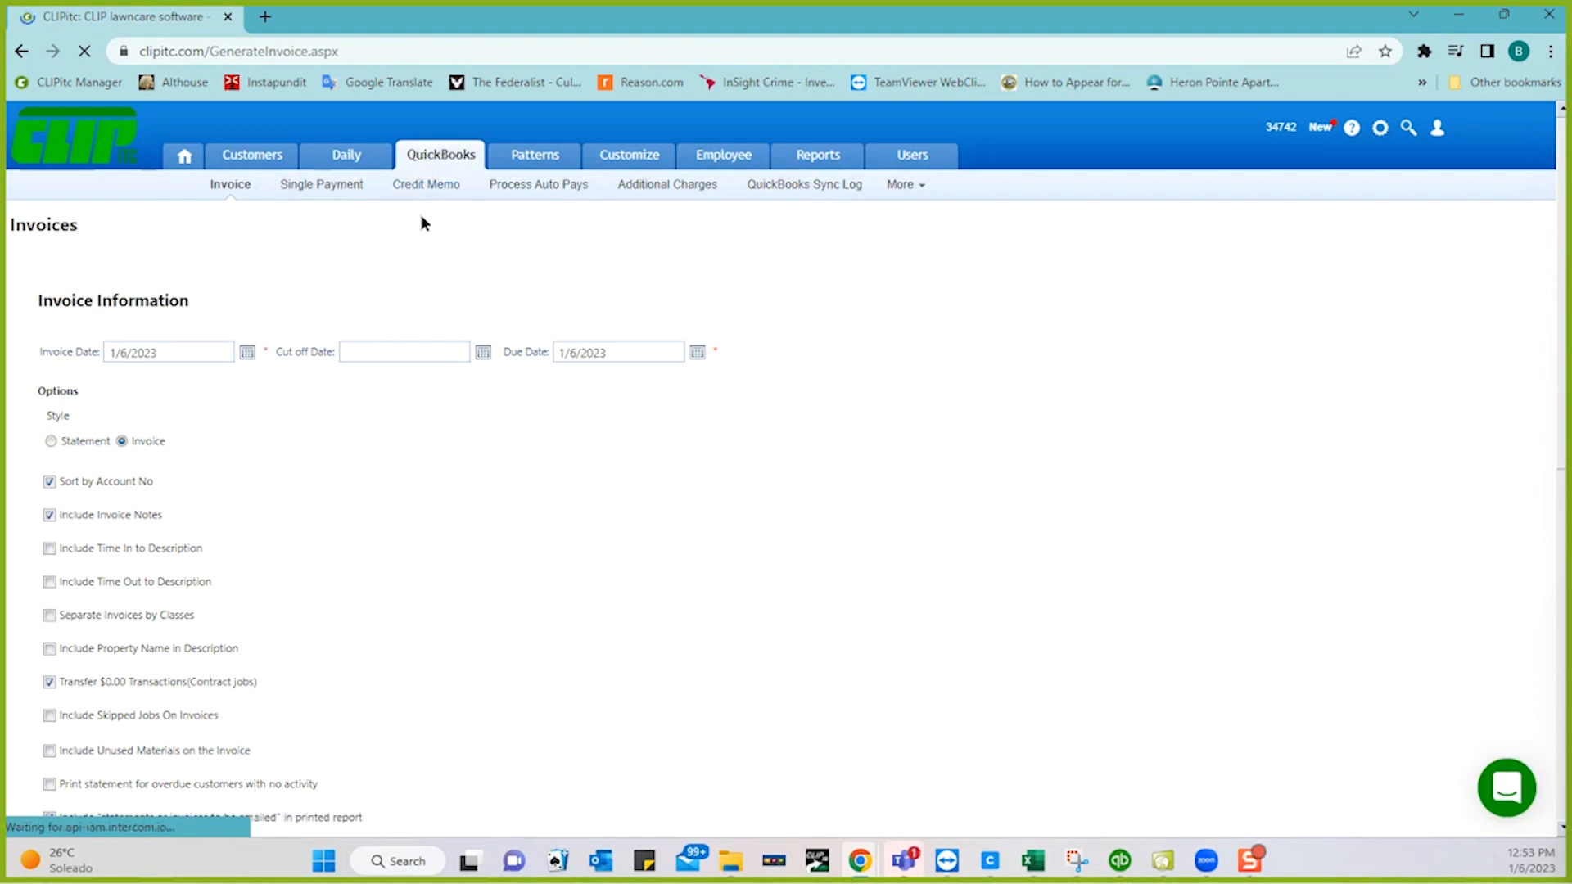
{"action": "scroll", "coordinate": [592, 456], "scroll_direction": "down", "scroll_amount": 5}
{"action": "scroll", "coordinate": [591, 460], "scroll_direction": "down", "scroll_amount": 2}
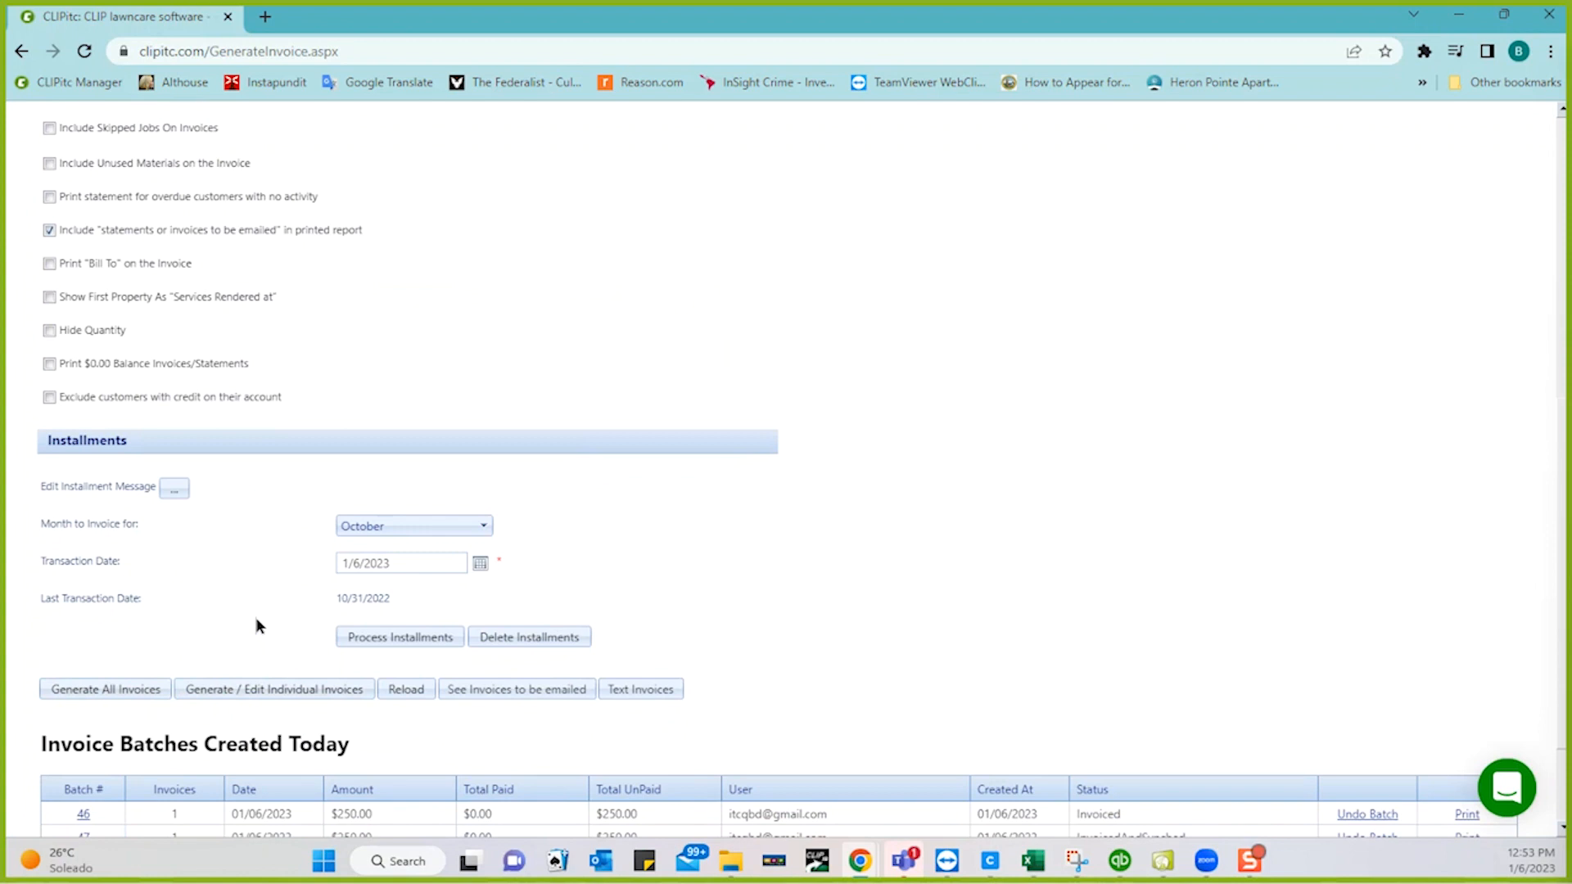
{"action": "scroll", "coordinate": [442, 330], "scroll_direction": "up", "scroll_amount": 4}
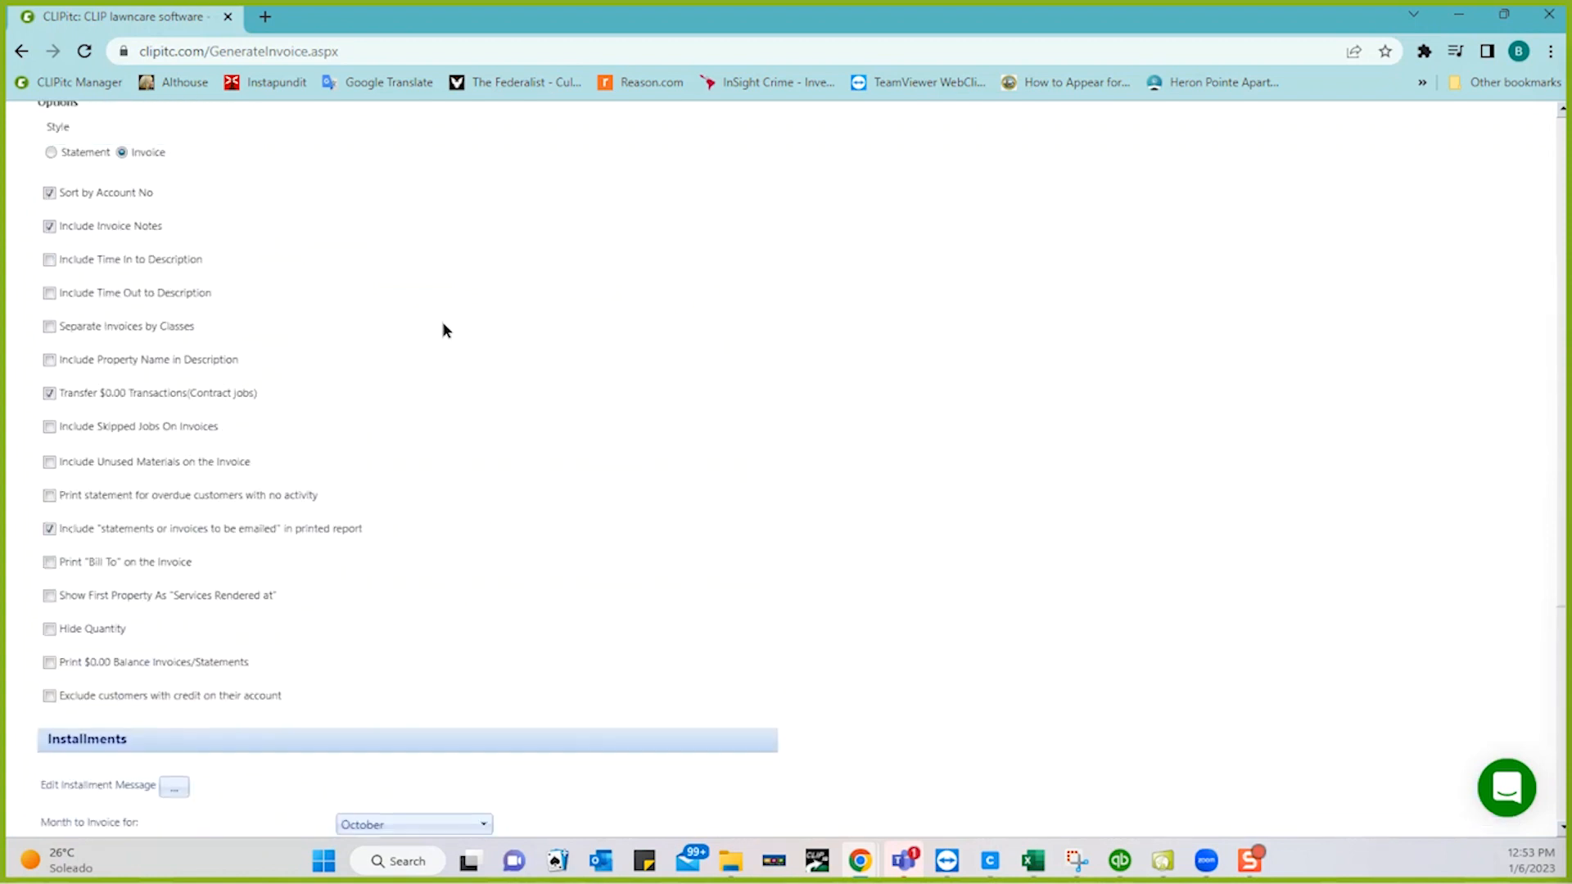
{"action": "scroll", "coordinate": [442, 270], "scroll_direction": "up", "scroll_amount": 1}
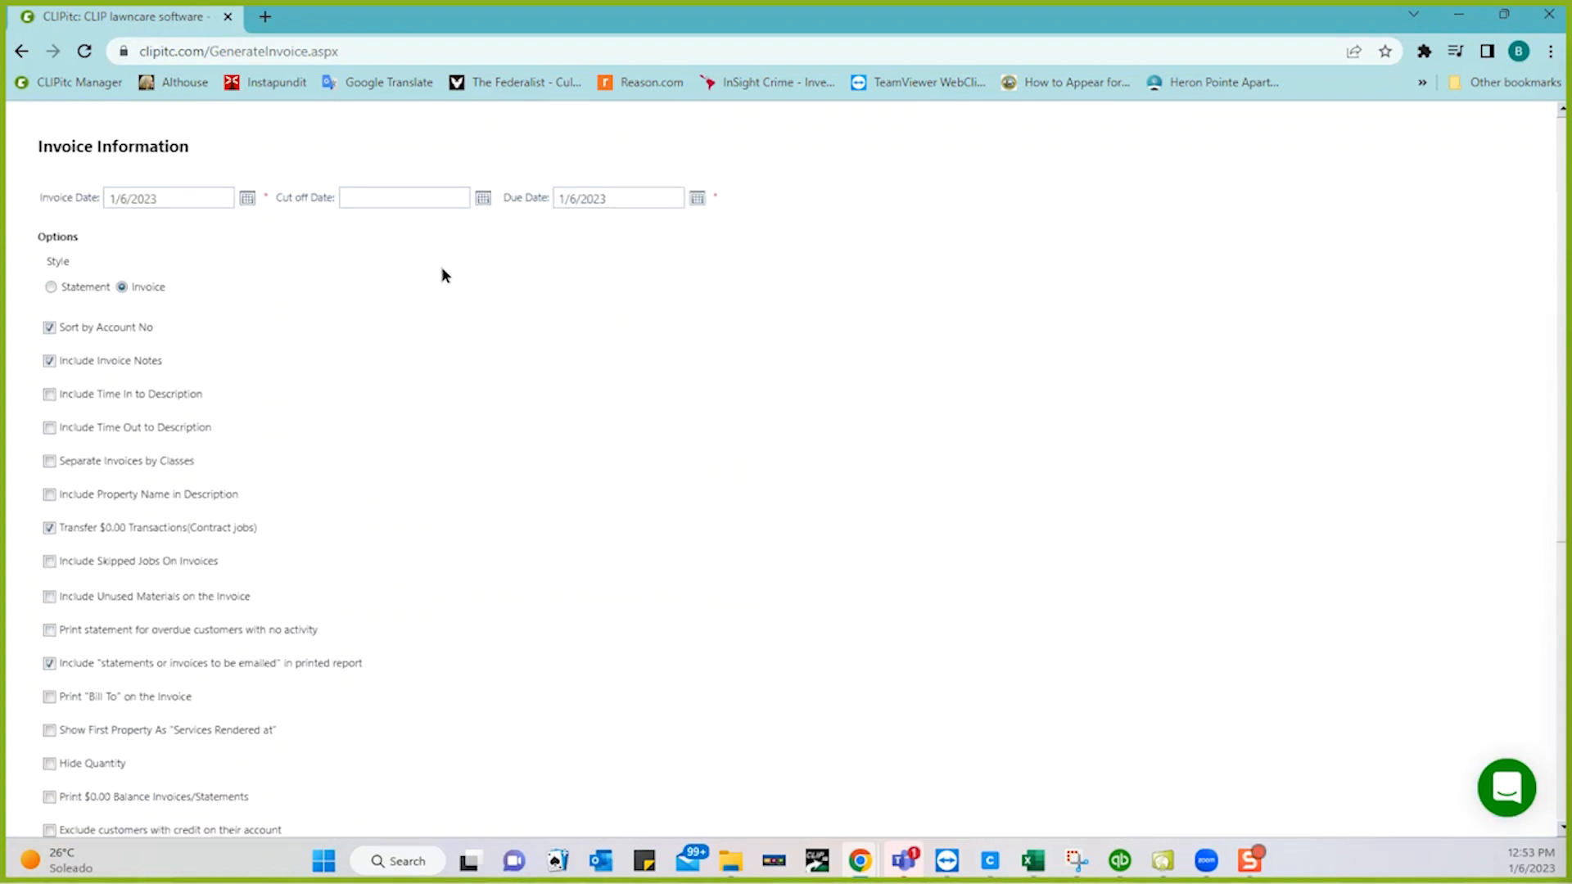
- Pick 1/31/2023 in the Invoice Date, Cut off Date and Due Date calendars
{"action": "left_click", "coordinate": [245, 199]}
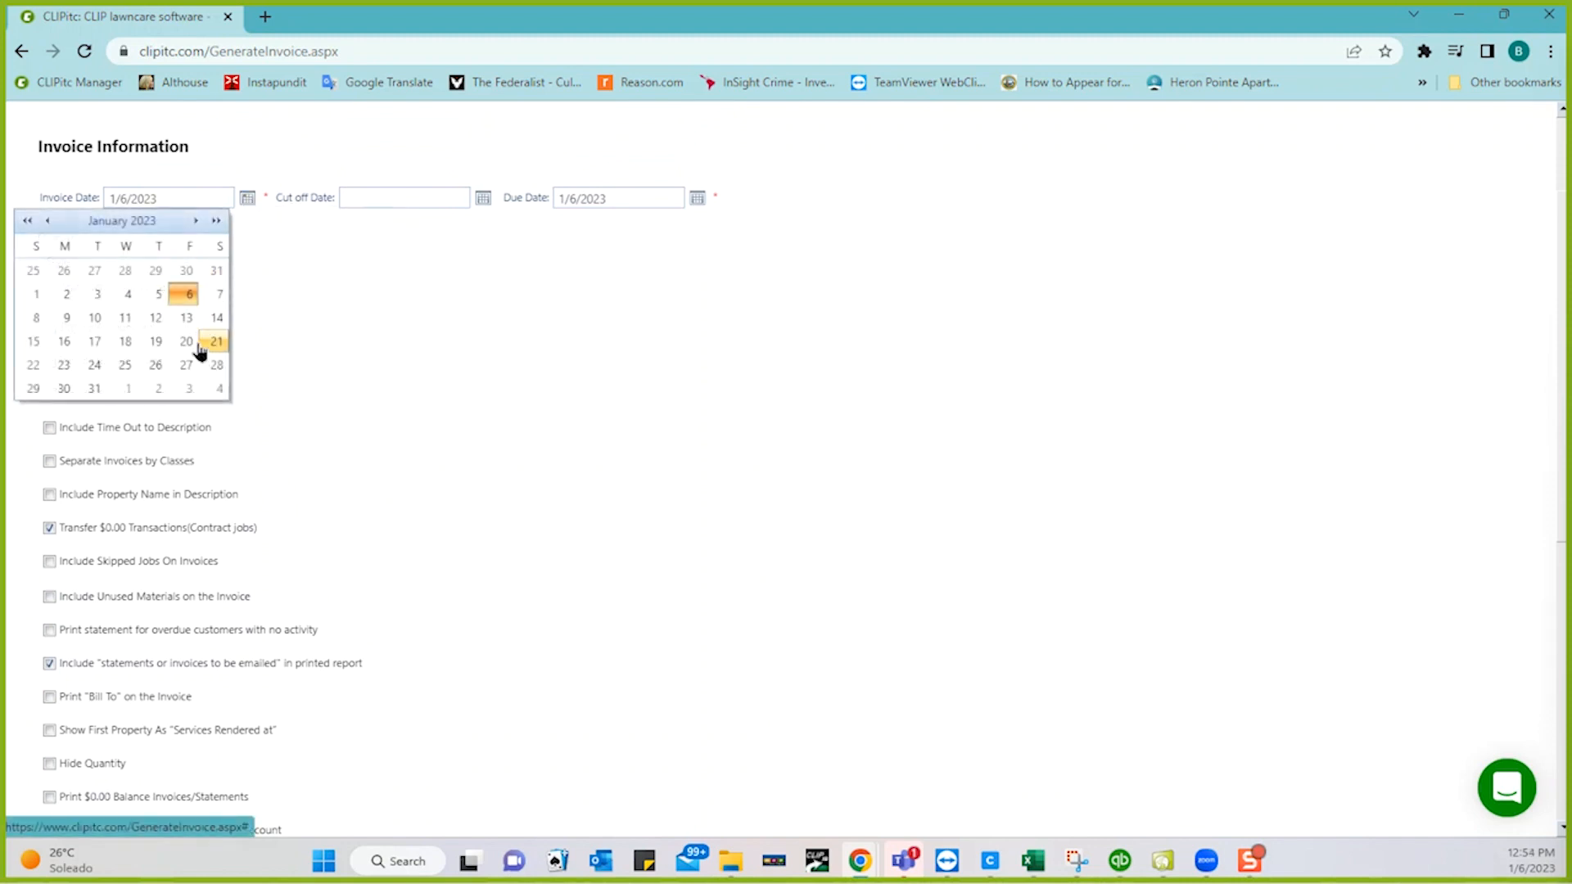
{"action": "left_click", "coordinate": [95, 388]}
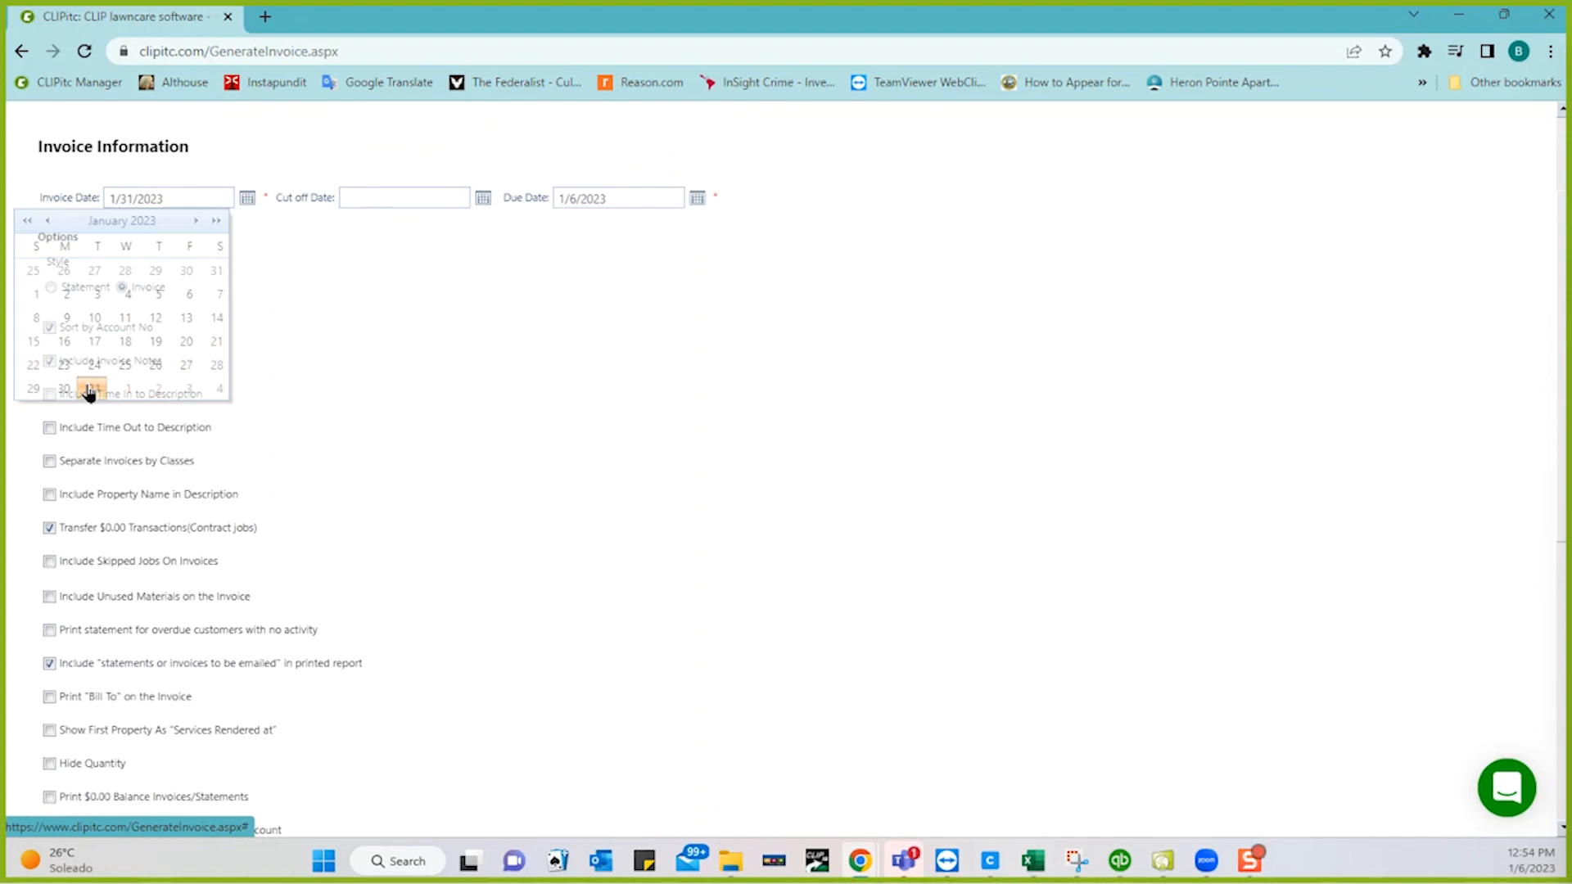
{"action": "left_click", "coordinate": [483, 198]}
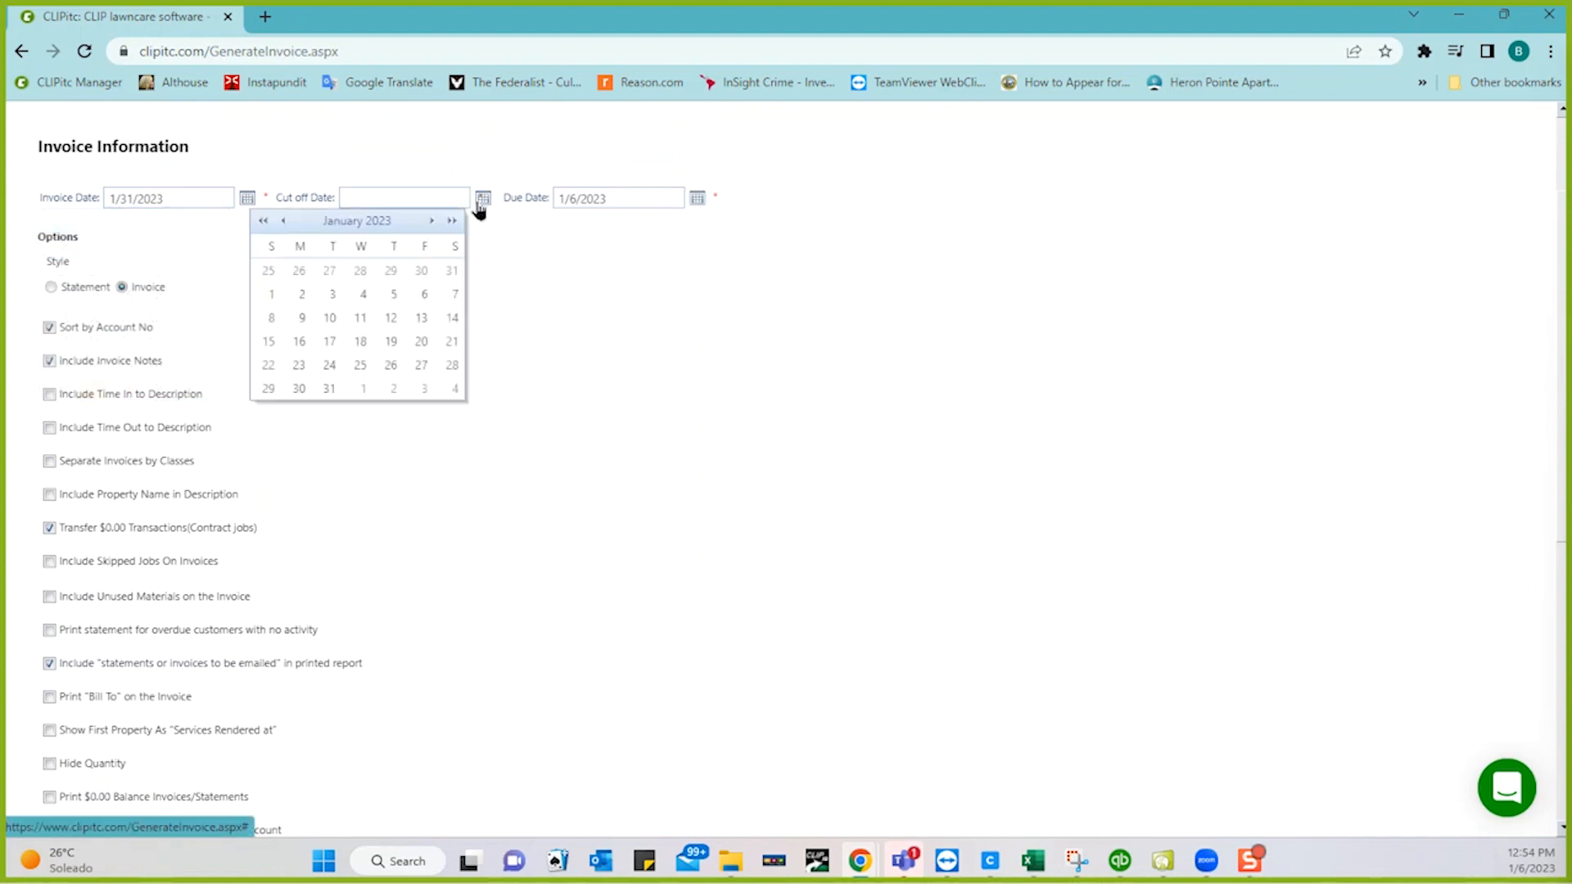
{"action": "left_click", "coordinate": [338, 388]}
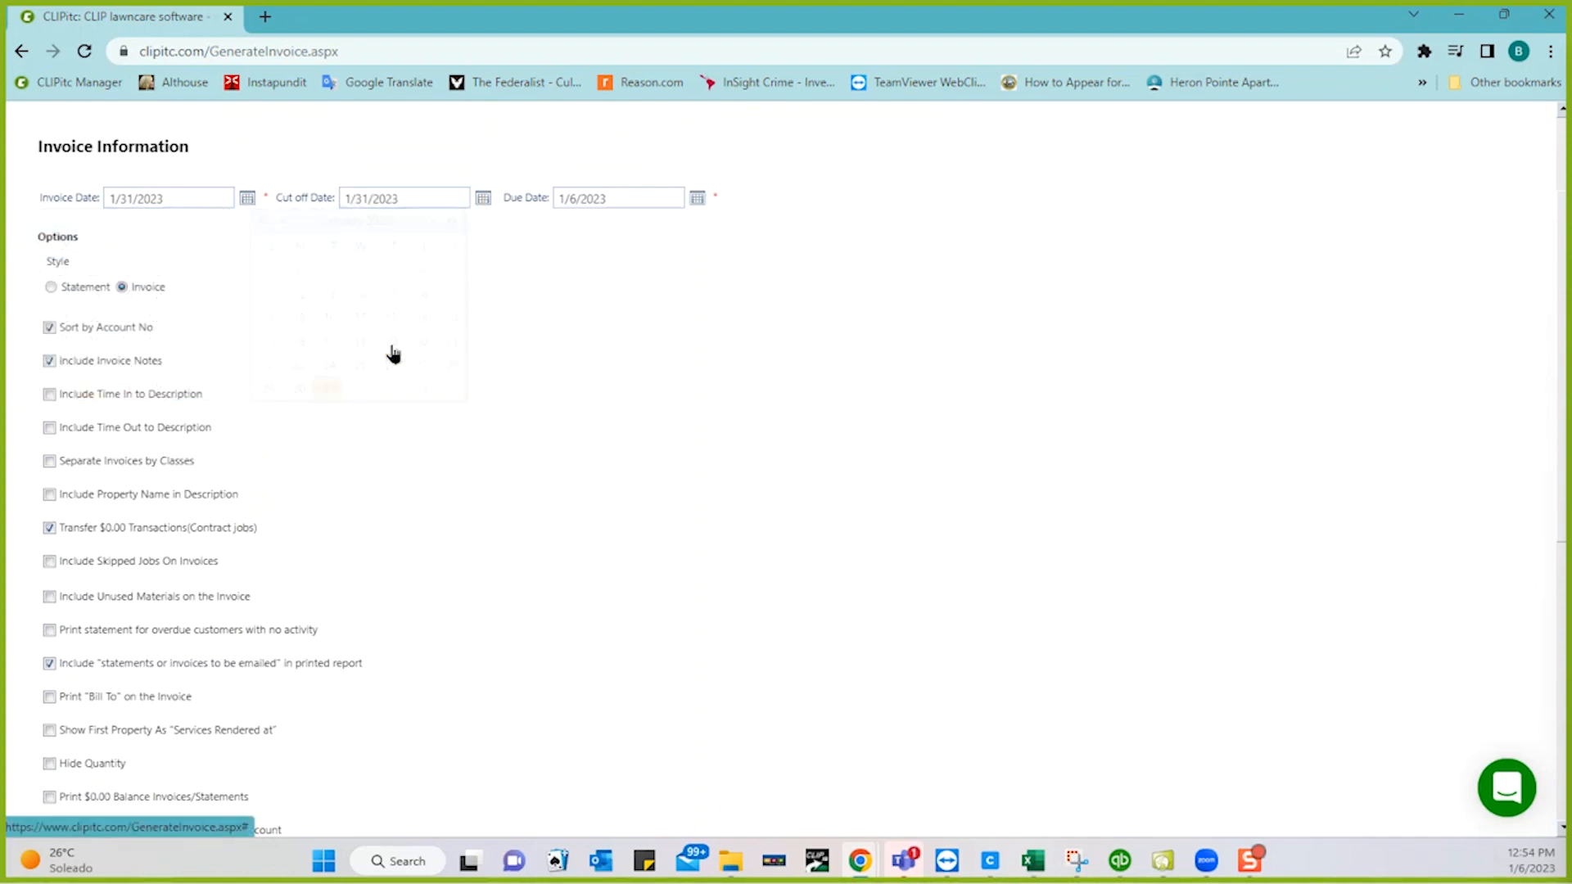
{"action": "left_click", "coordinate": [695, 202]}
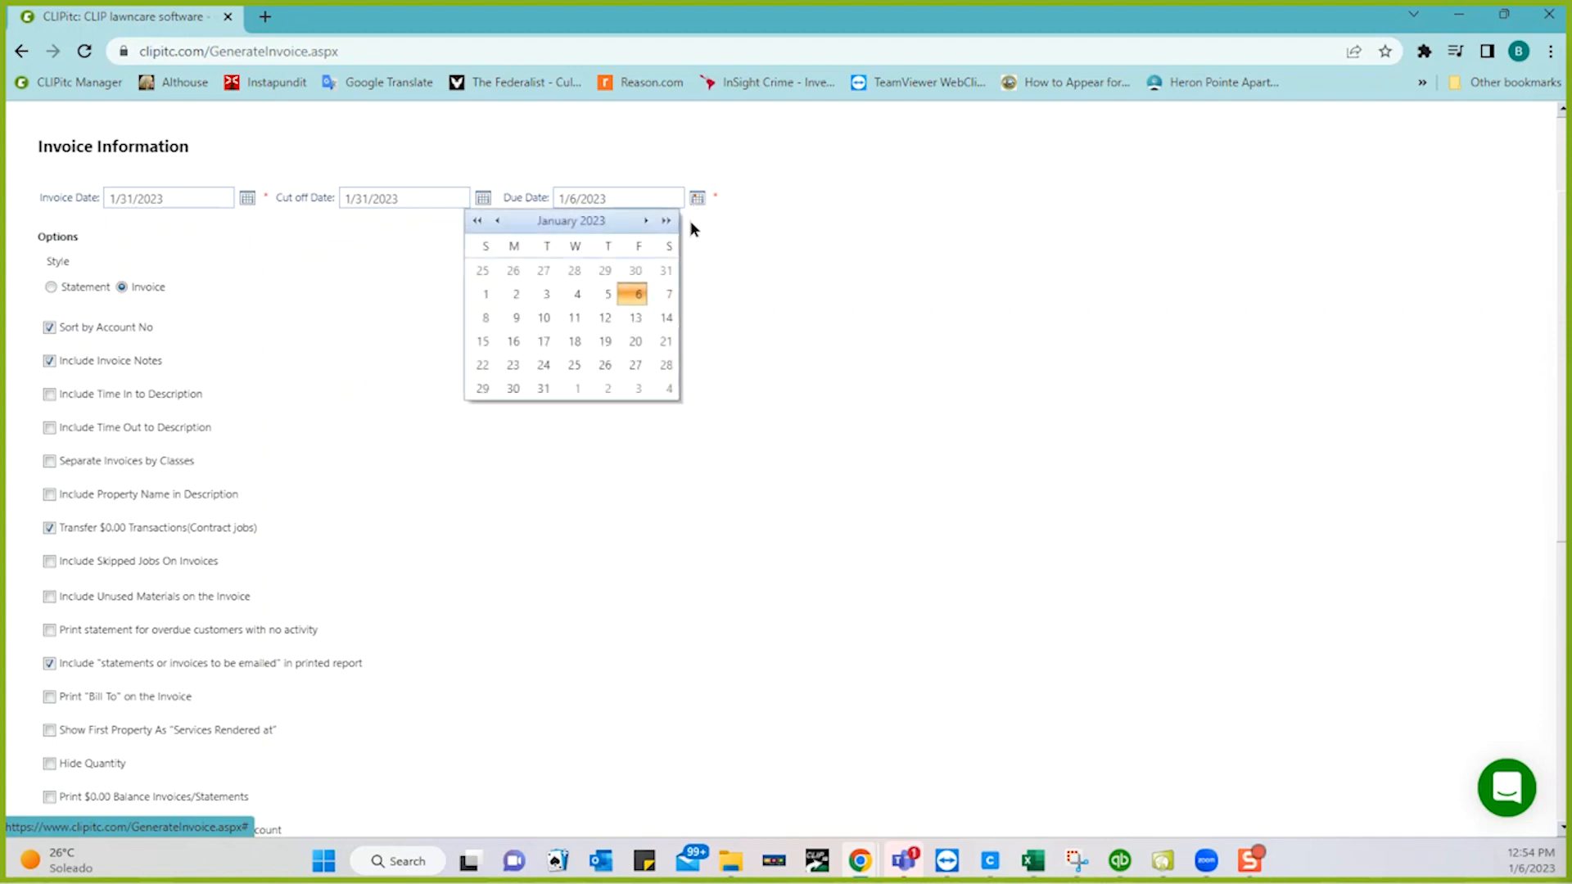
{"action": "left_click", "coordinate": [542, 389]}
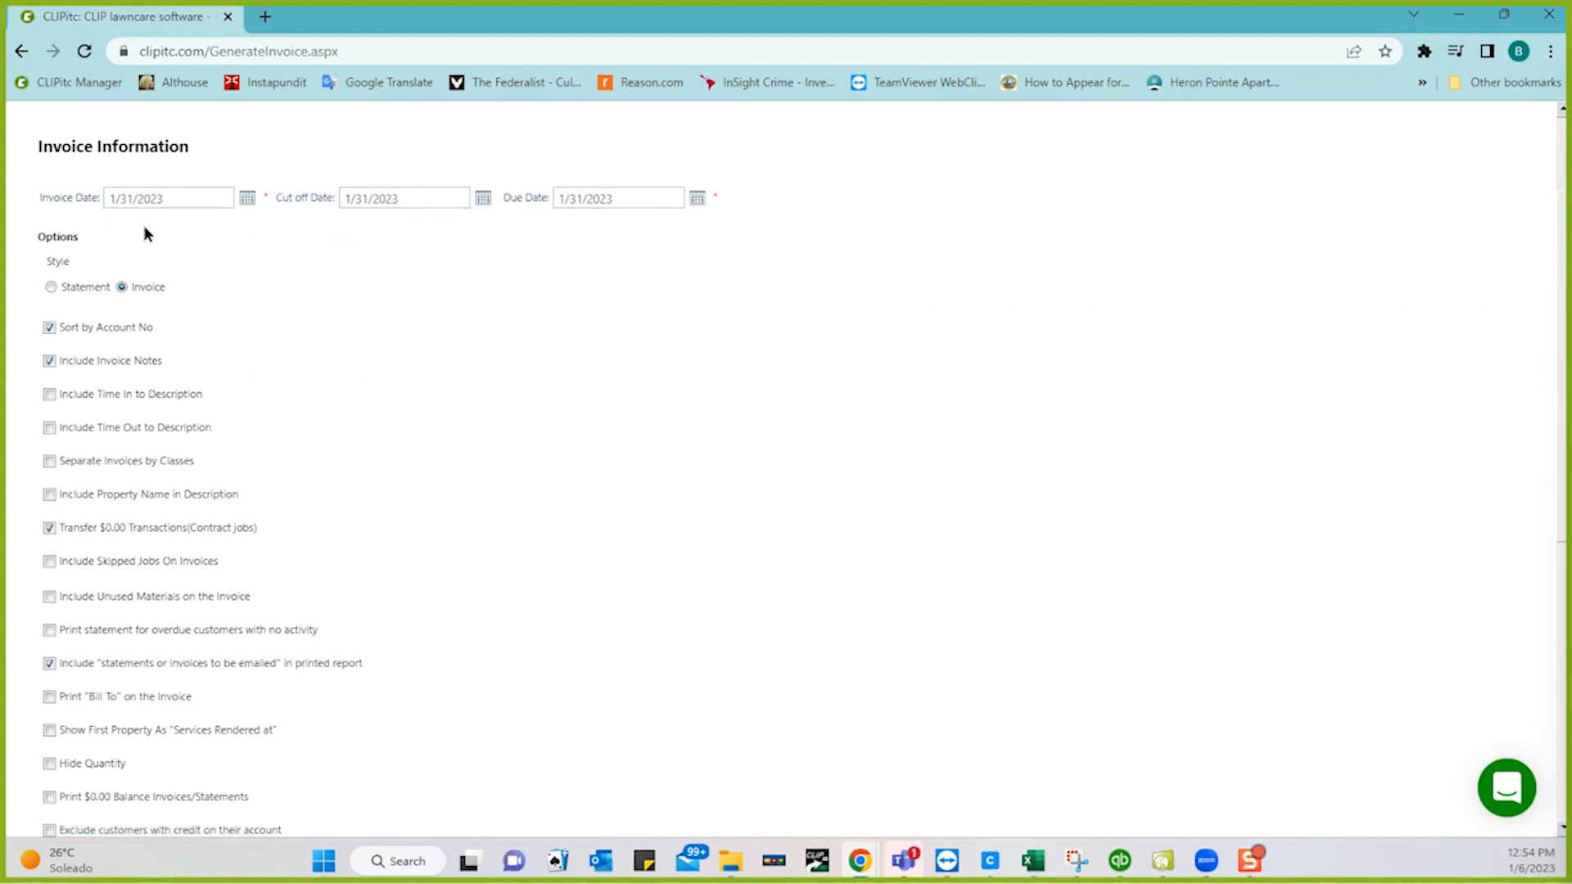
{"action": "scroll", "coordinate": [401, 378], "scroll_direction": "down", "scroll_amount": 3}
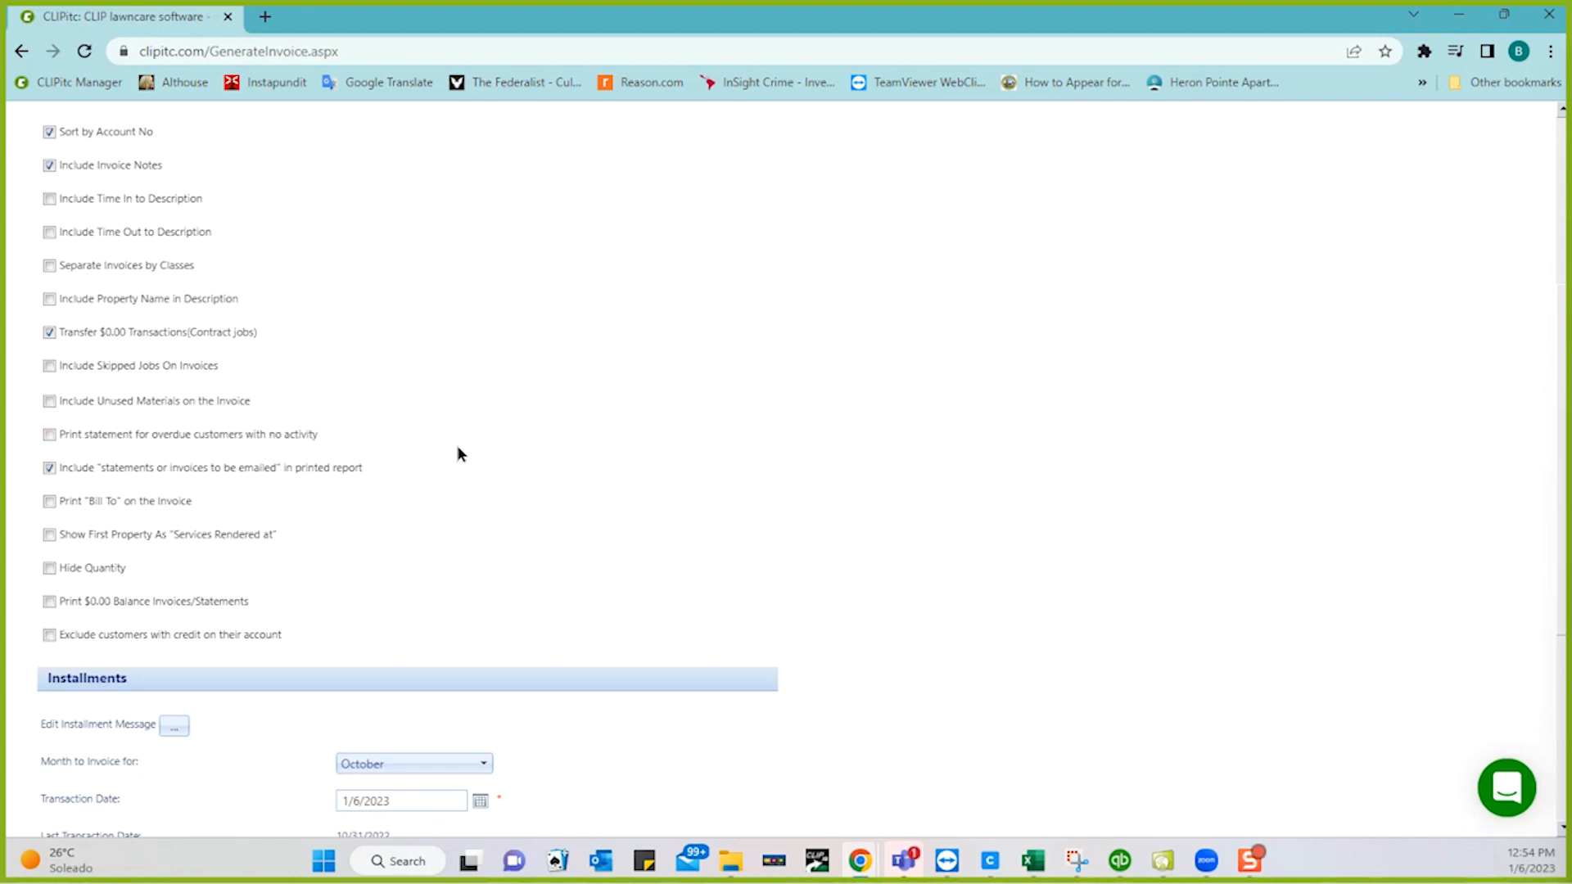
{"action": "scroll", "coordinate": [456, 449], "scroll_direction": "down", "scroll_amount": 1}
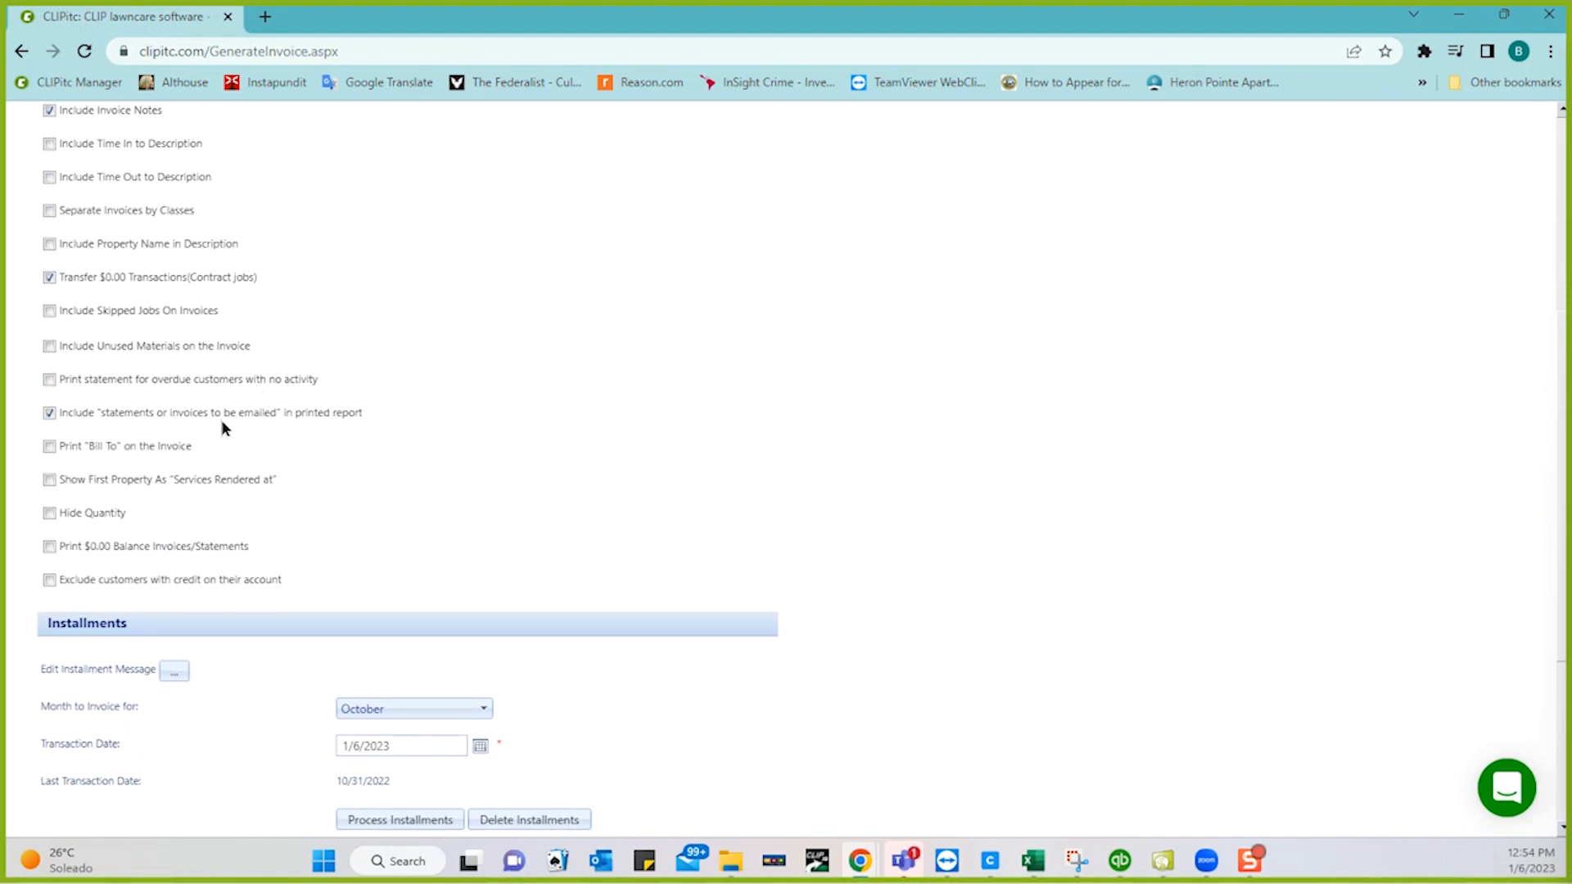
{"action": "scroll", "coordinate": [453, 455], "scroll_direction": "down", "scroll_amount": 2}
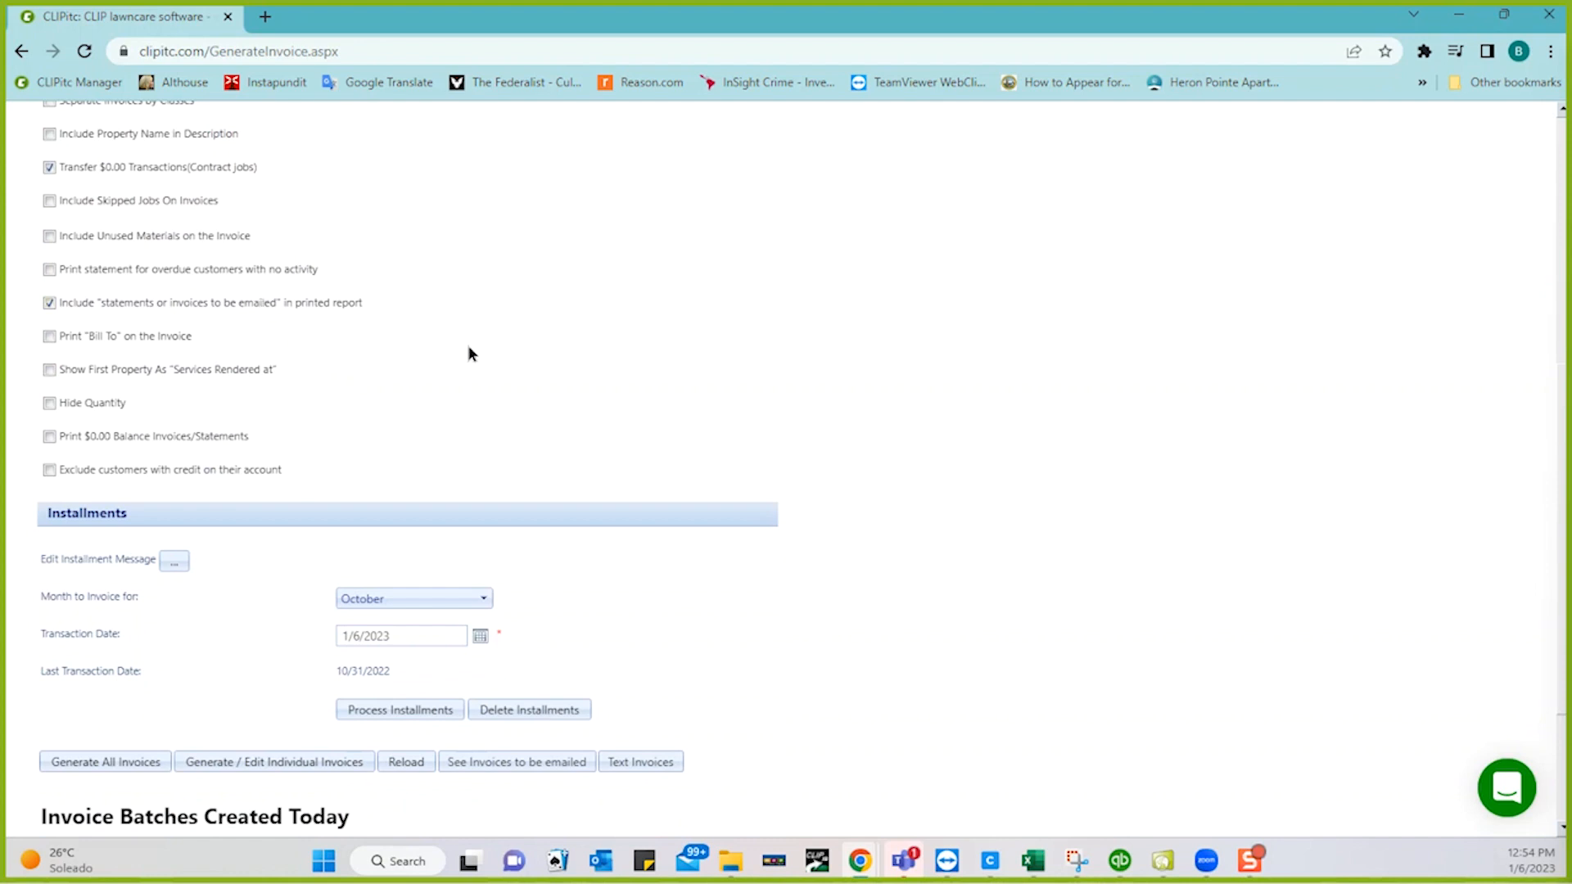
- Process January installments with transaction date 1/31/2023, yielding 29 records processed
{"action": "scroll", "coordinate": [468, 354], "scroll_direction": "down", "scroll_amount": 4}
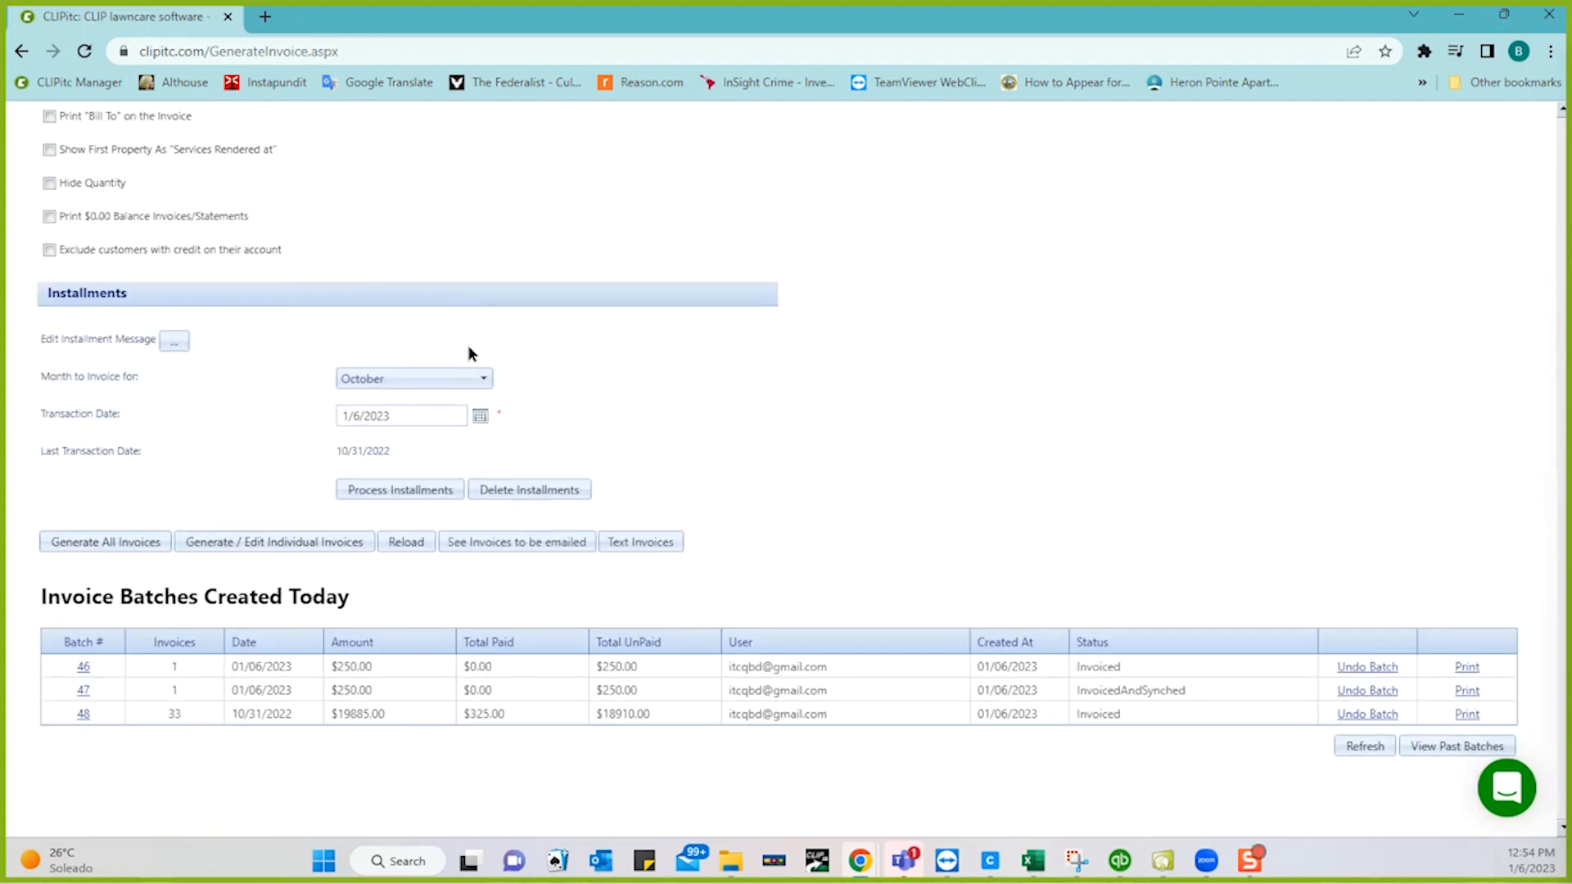
{"action": "left_click", "coordinate": [458, 383]}
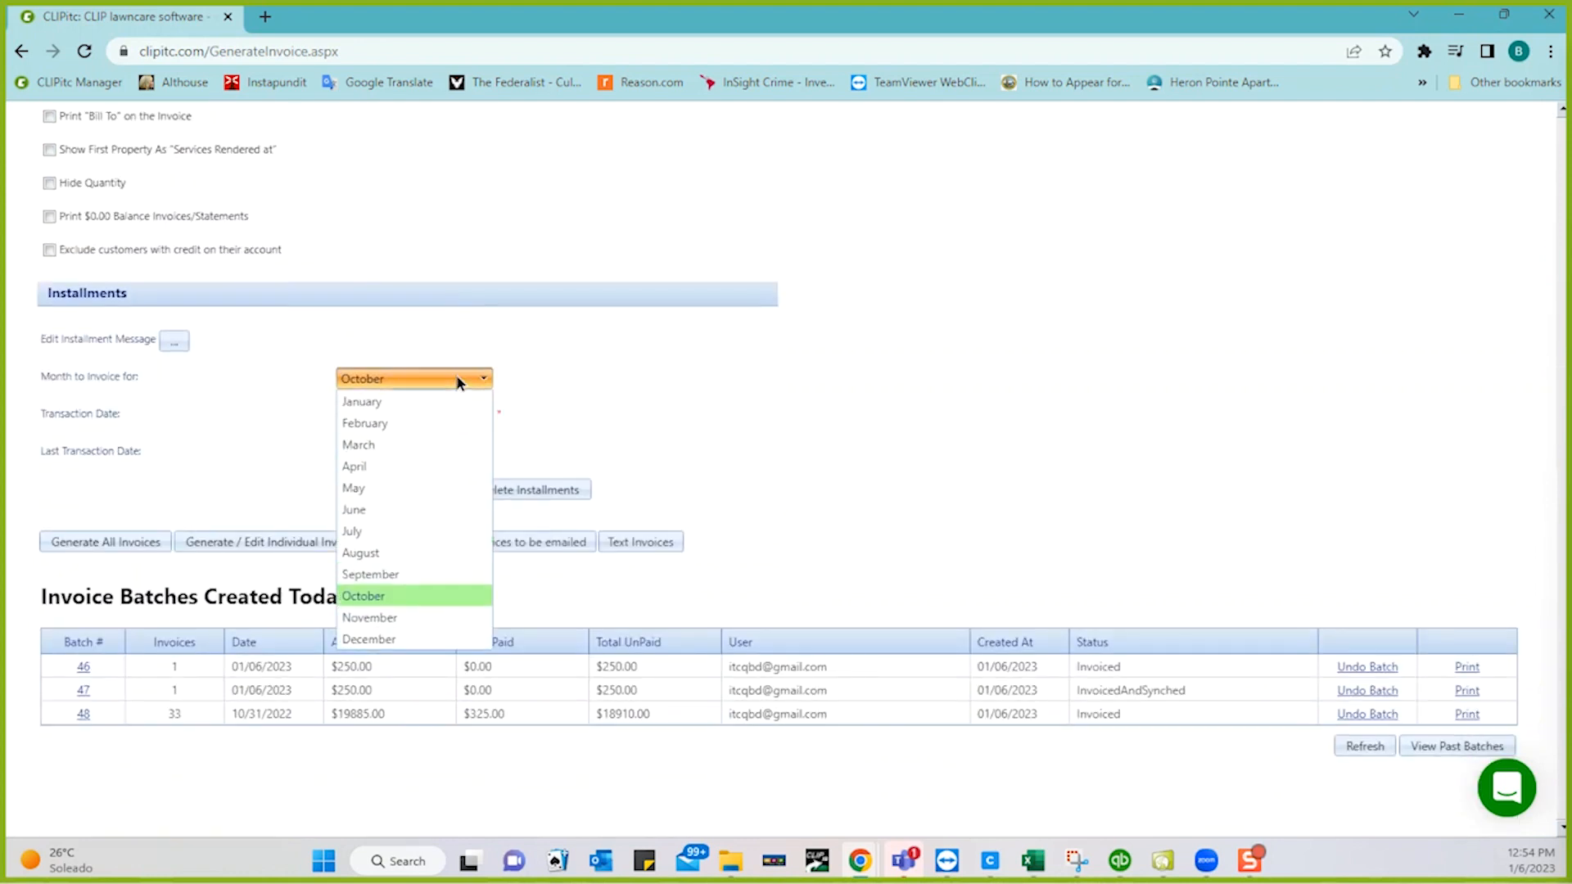
{"action": "left_click", "coordinate": [391, 403]}
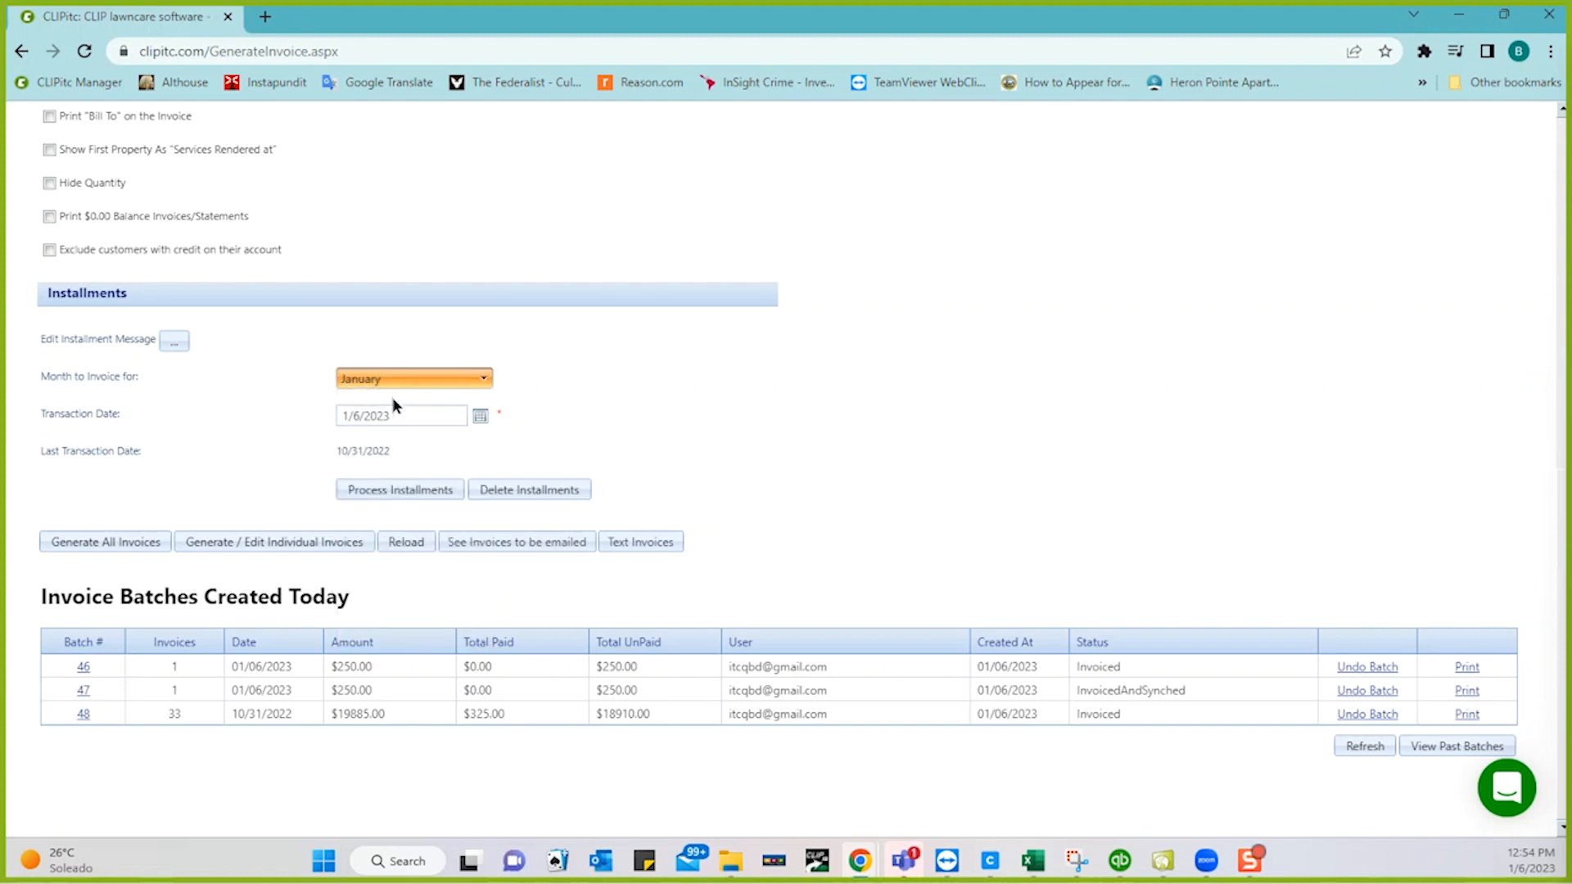
{"action": "left_click", "coordinate": [480, 420]}
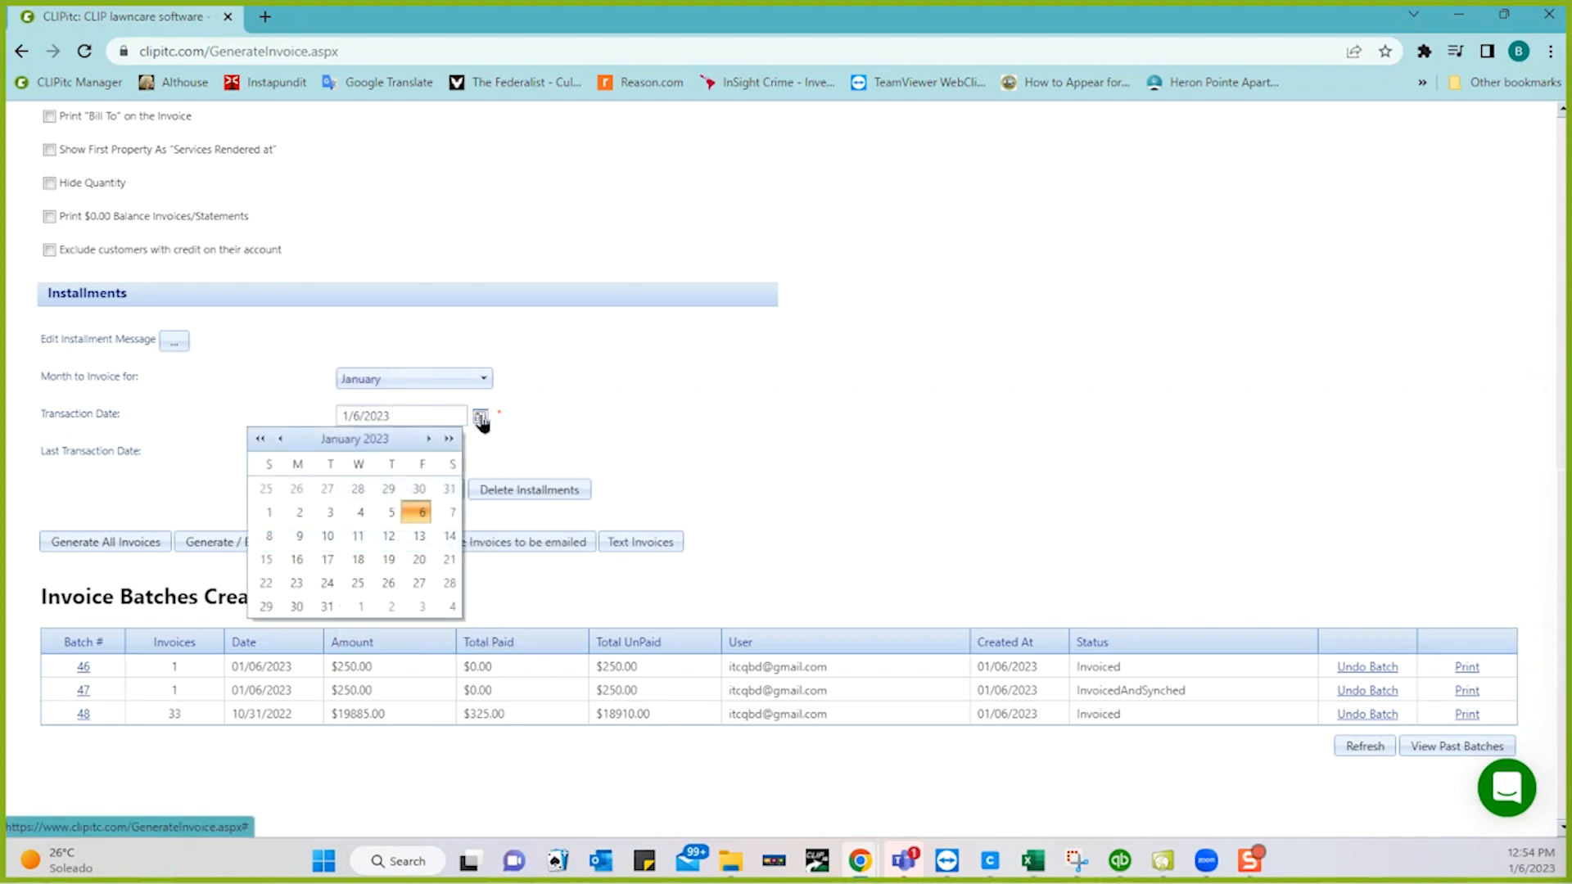
{"action": "left_click", "coordinate": [329, 609]}
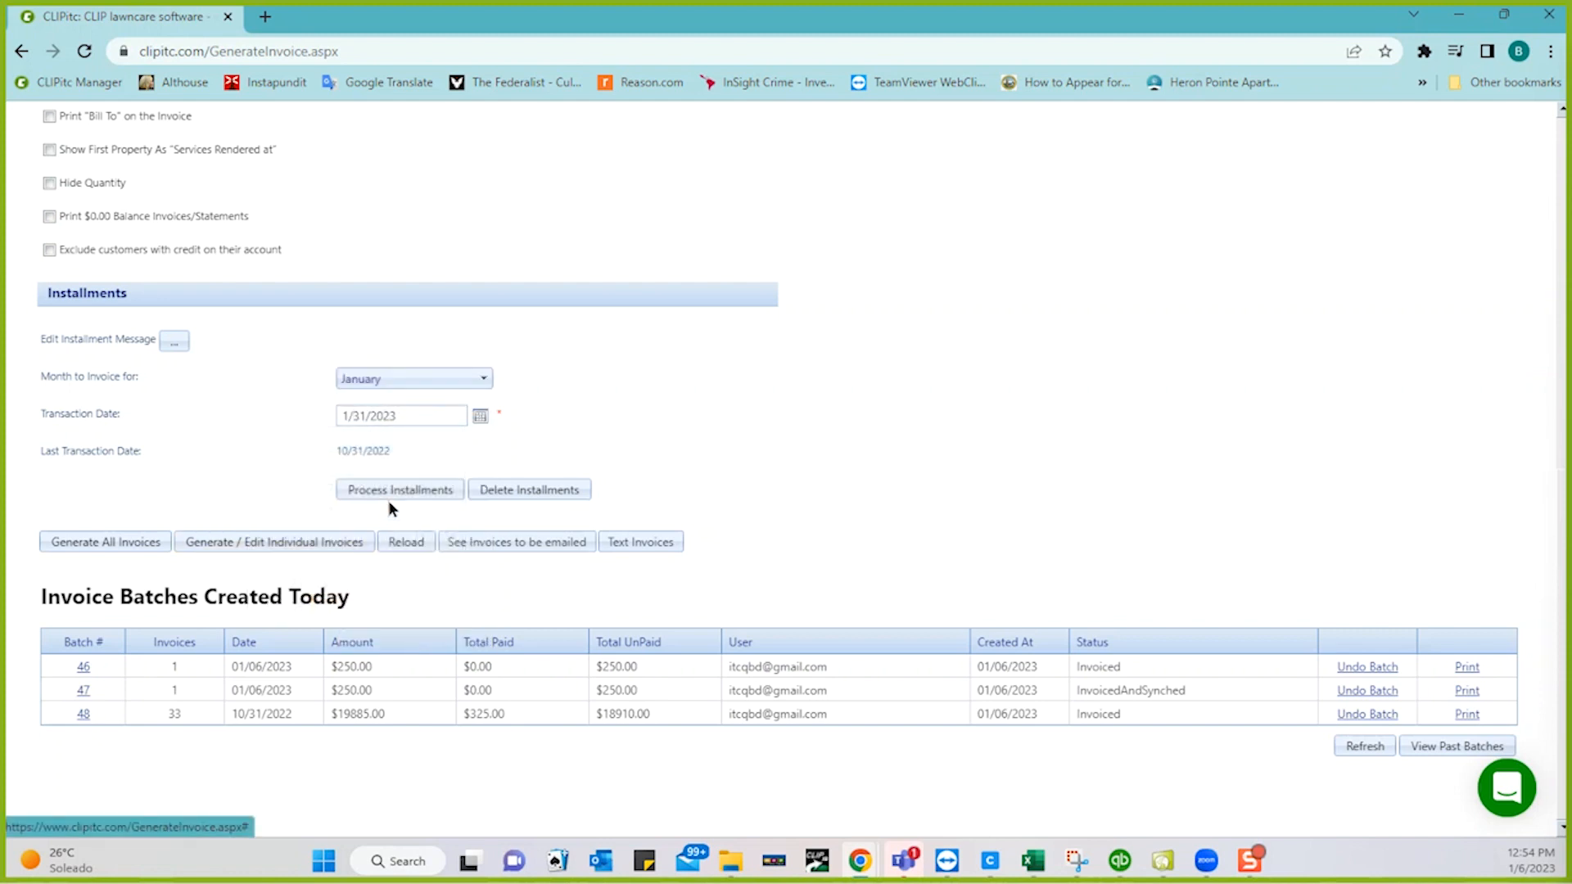
{"action": "left_click", "coordinate": [396, 494]}
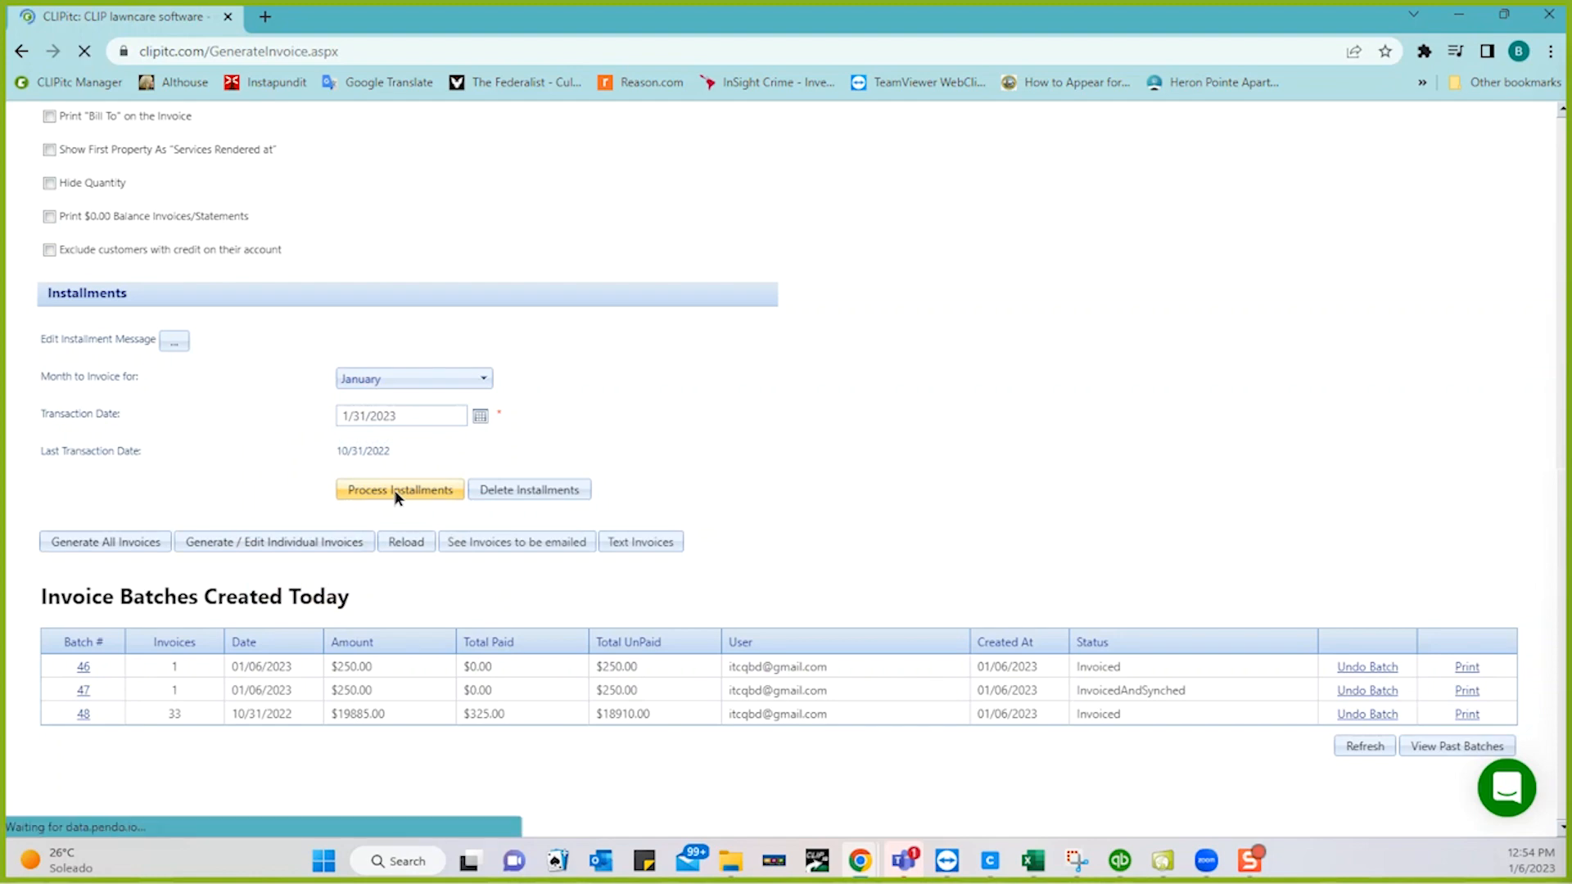
{"action": "scroll", "coordinate": [394, 491], "scroll_direction": "down", "scroll_amount": 2}
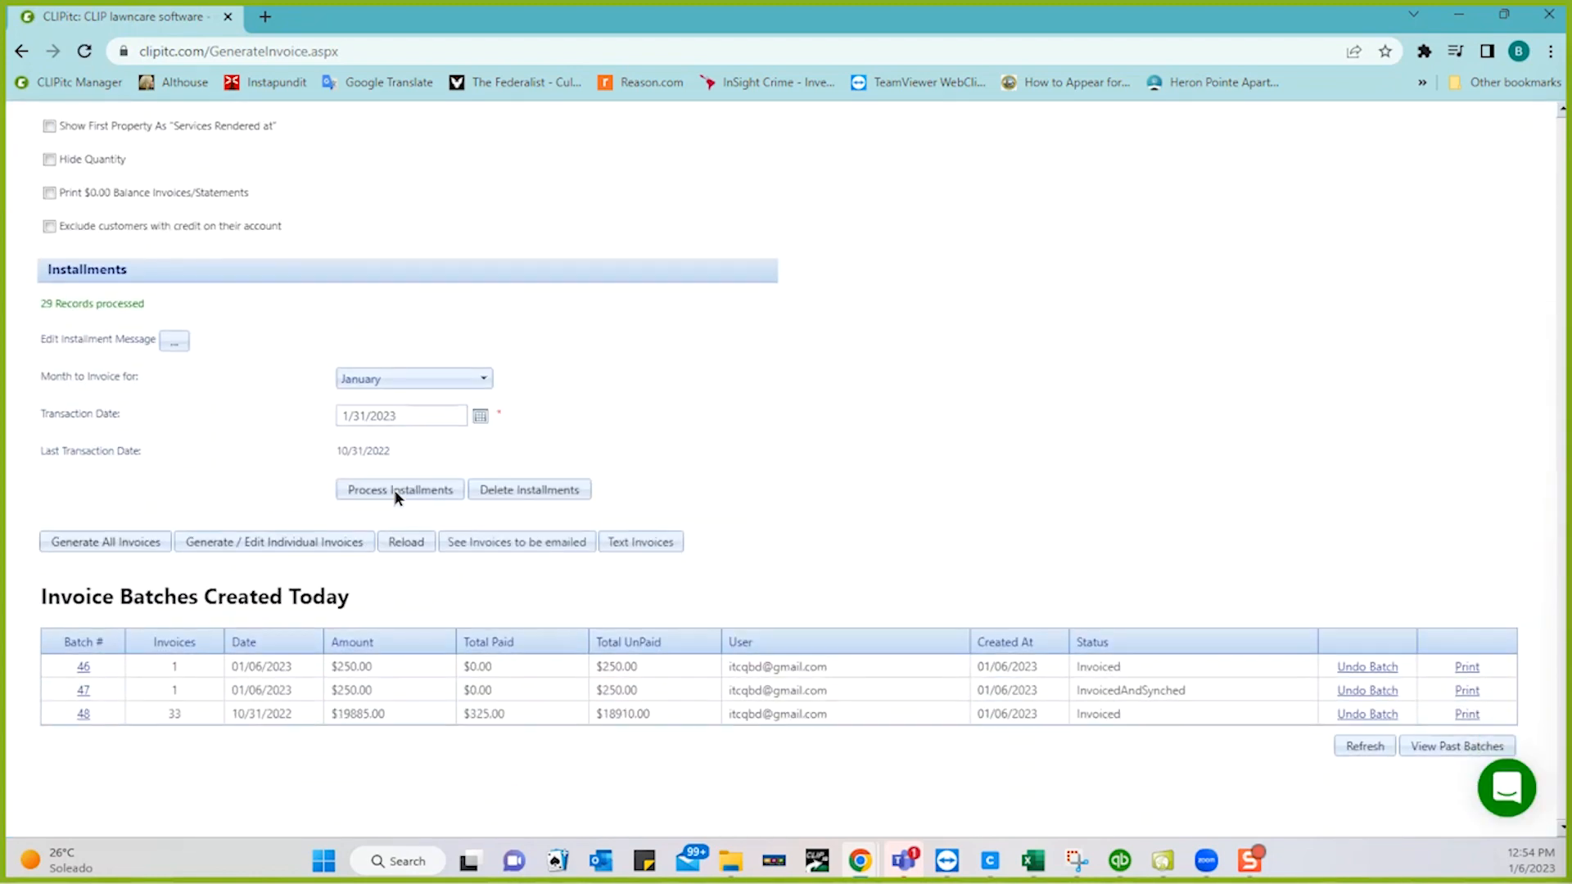
- Close the Select Jobs dialog unused and Generate All Invoices, creating batch 49 dated 01/31/2023
{"action": "left_click", "coordinate": [264, 542]}
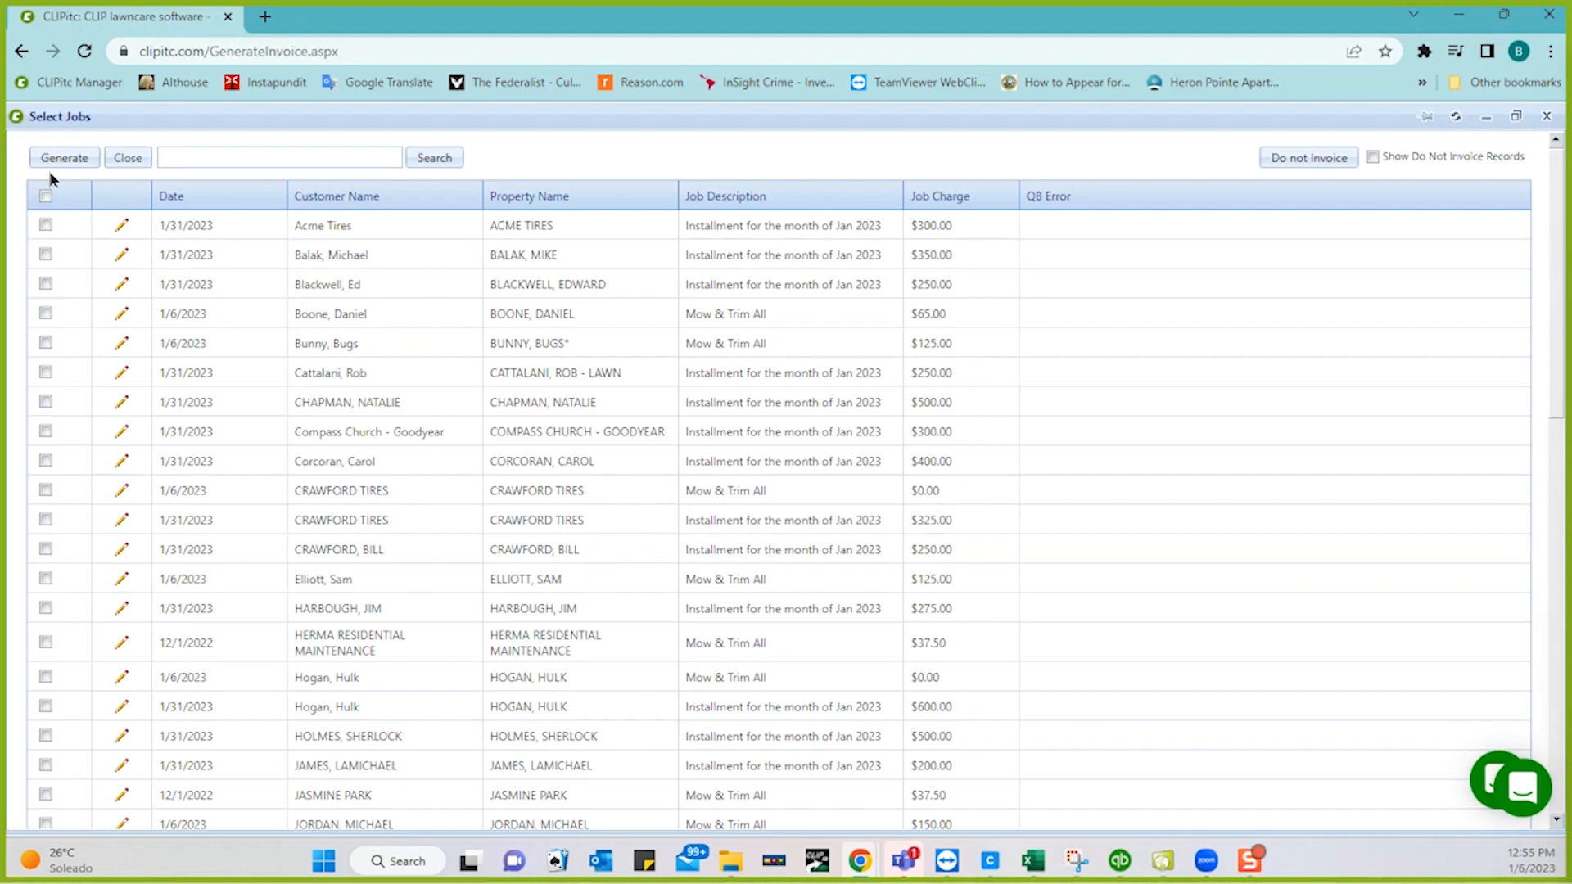
{"action": "left_click", "coordinate": [127, 158]}
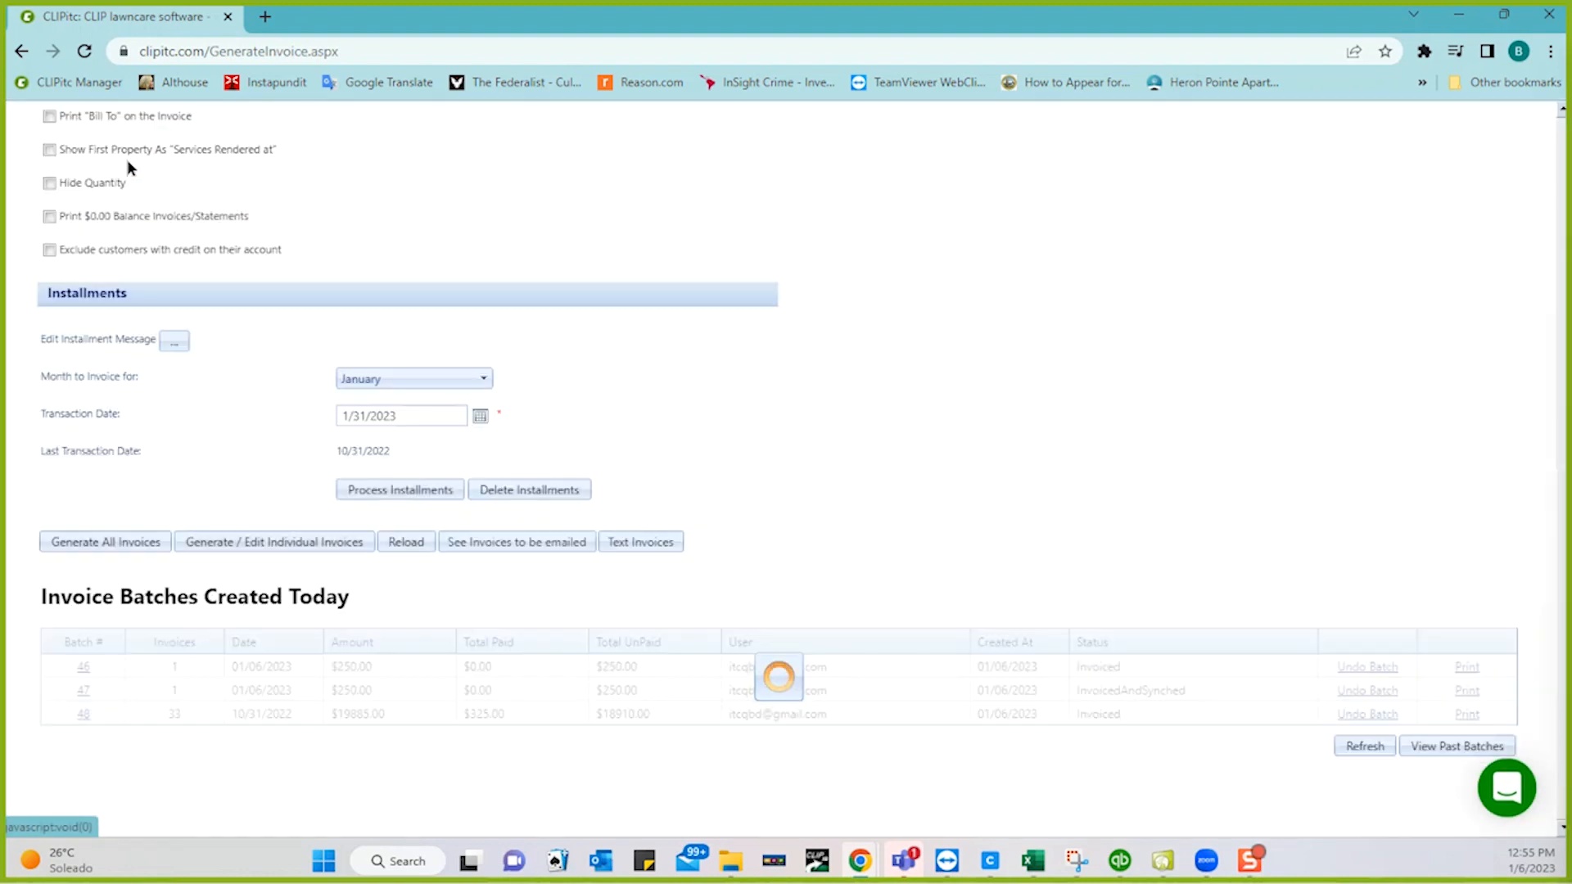
{"action": "left_click", "coordinate": [101, 542]}
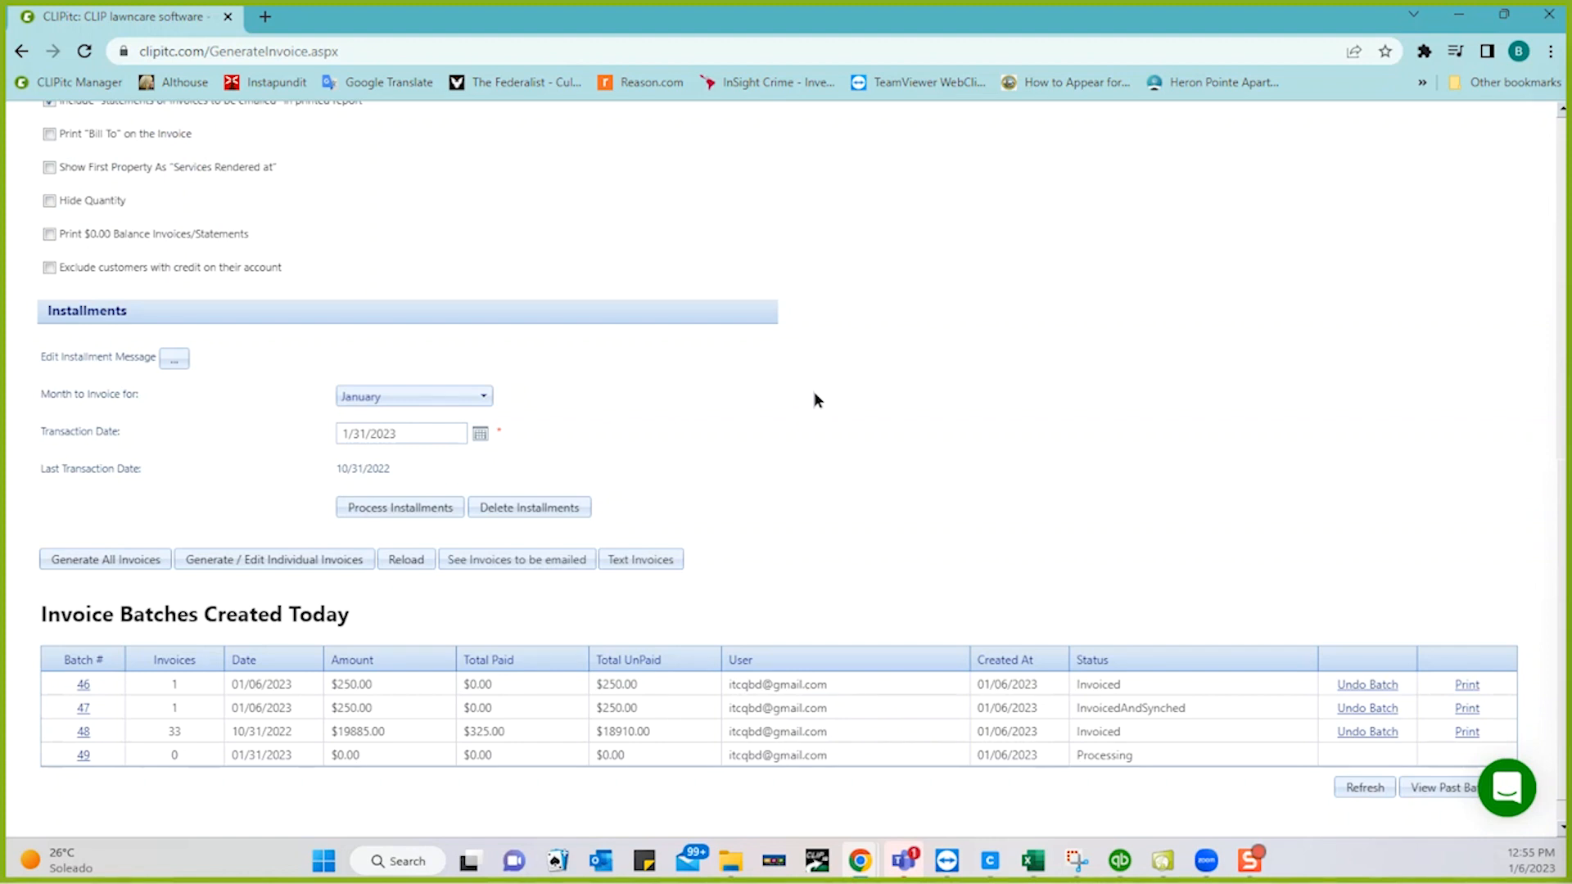
{"action": "scroll", "coordinate": [814, 393], "scroll_direction": "up", "scroll_amount": 1}
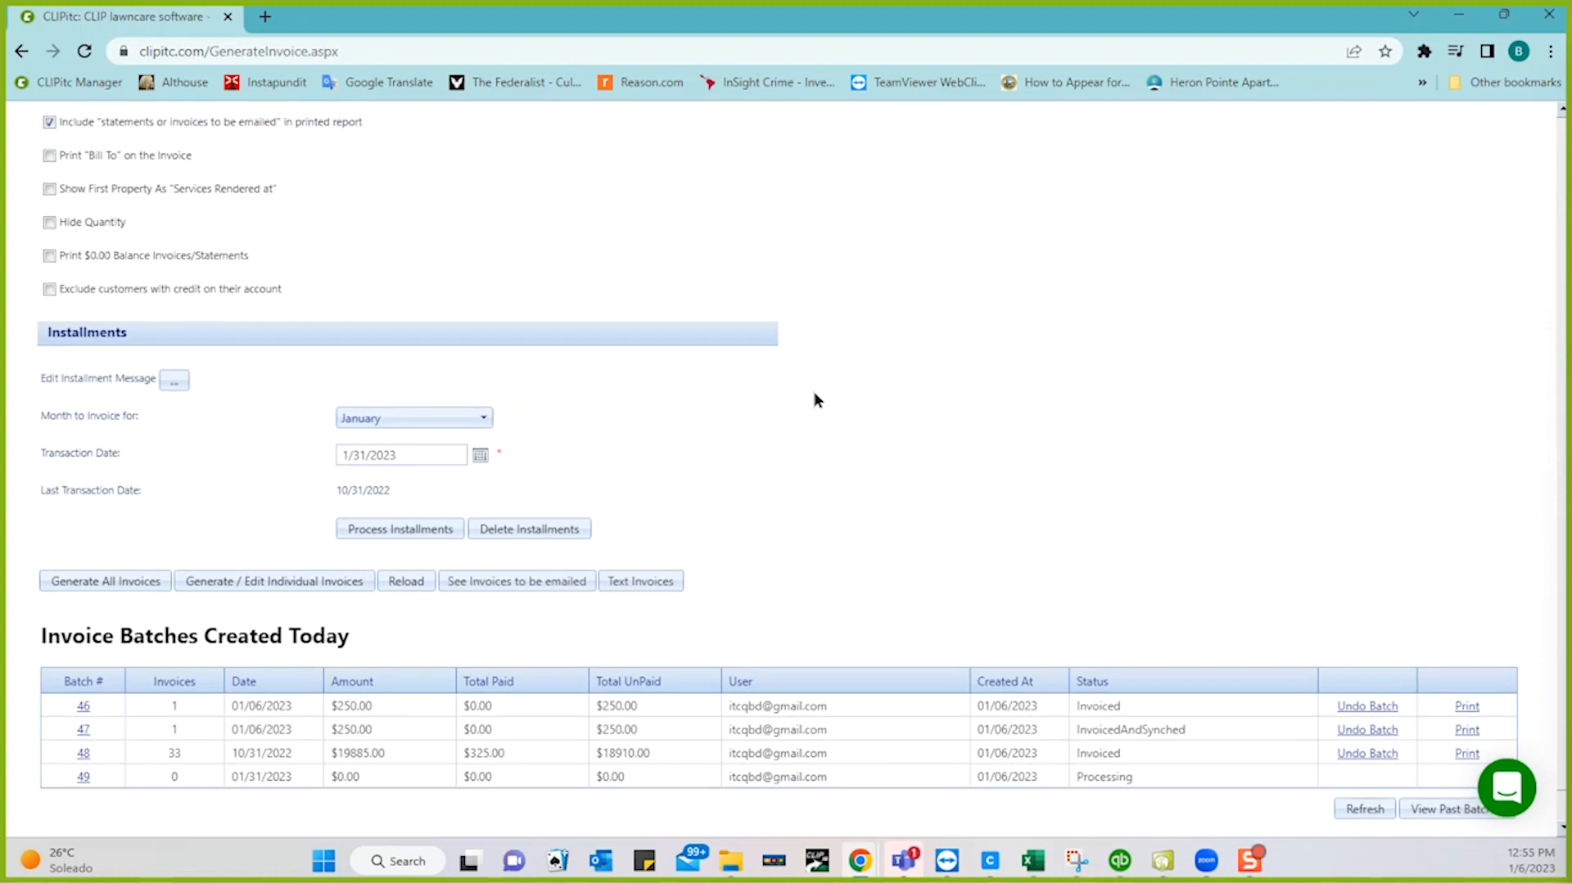
{"action": "scroll", "coordinate": [815, 394], "scroll_direction": "down", "scroll_amount": 1}
- Refresh the batch list until batch 49 shows Invoiced with 47 invoices totalling $10328.50
{"action": "left_click", "coordinate": [1345, 749]}
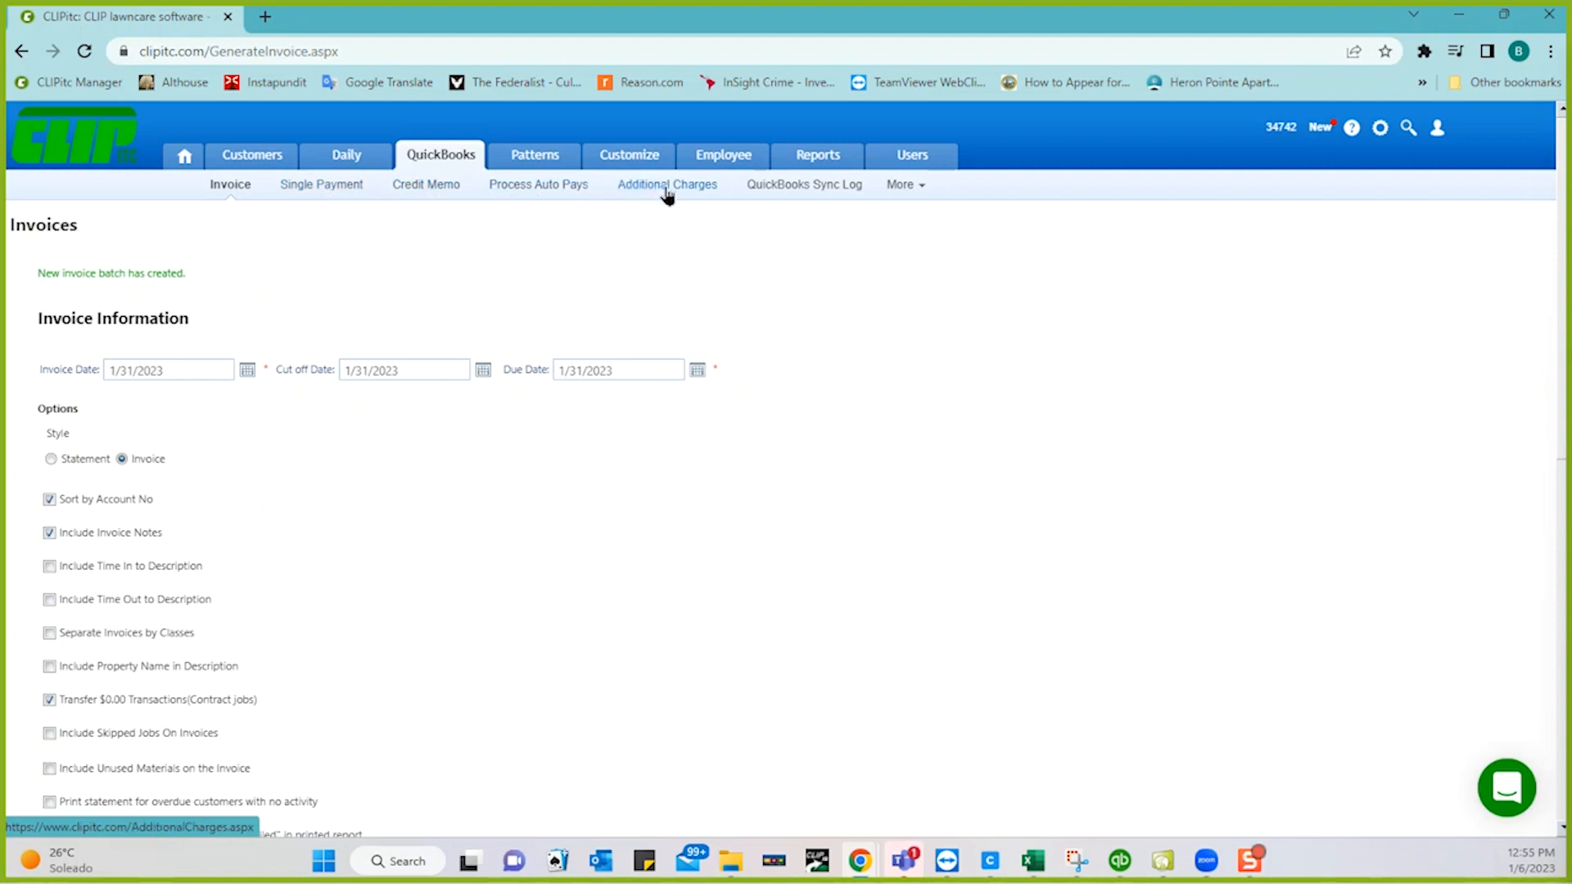
{"action": "left_click", "coordinate": [441, 190]}
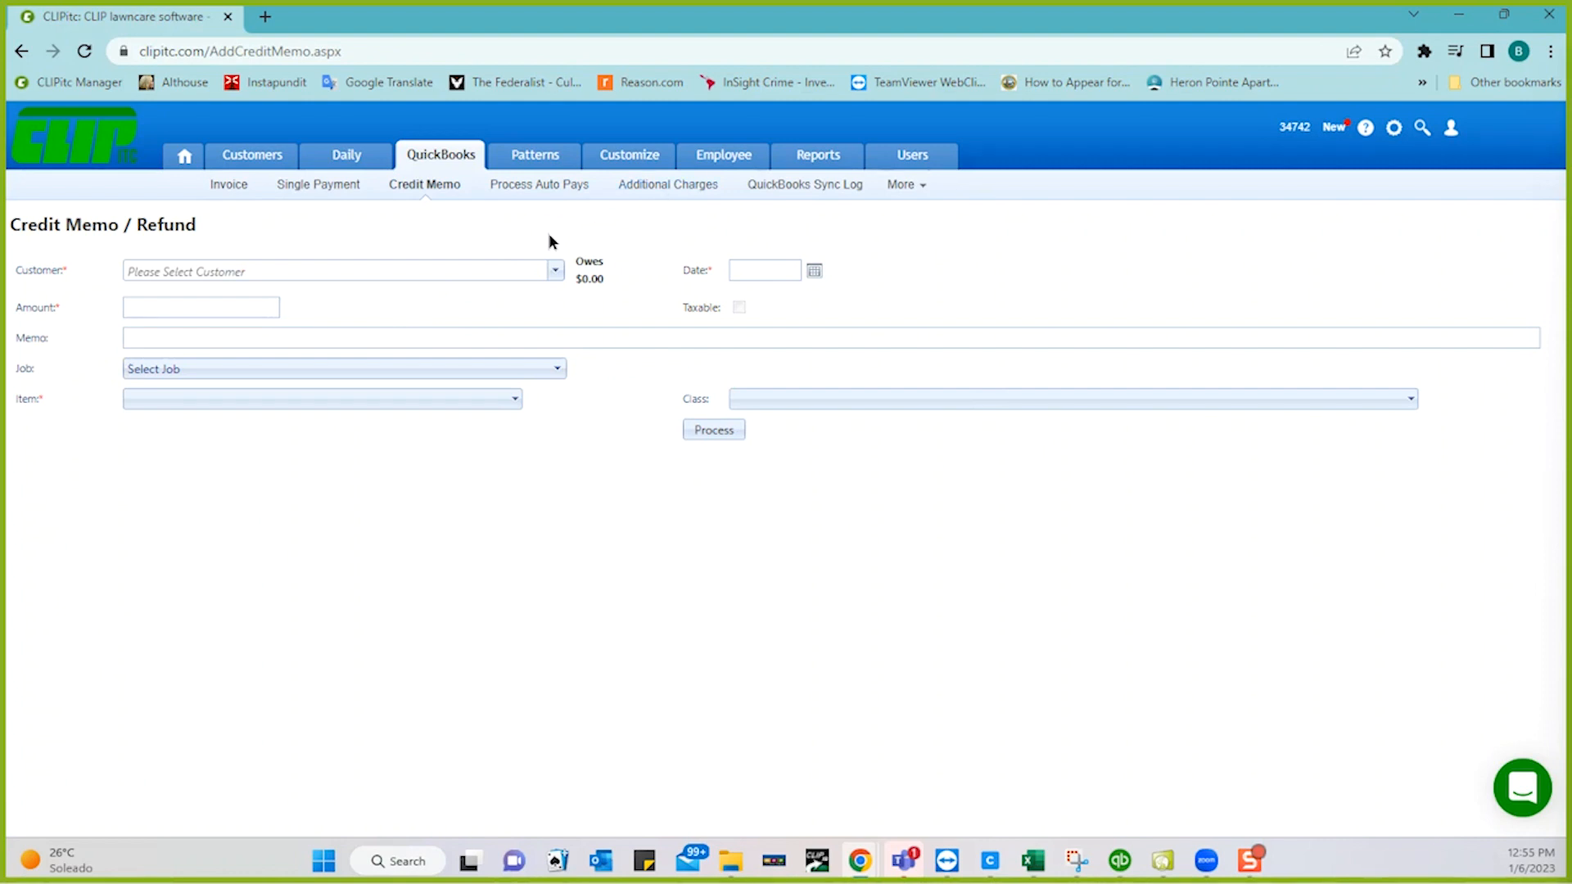
{"action": "left_click", "coordinate": [230, 187]}
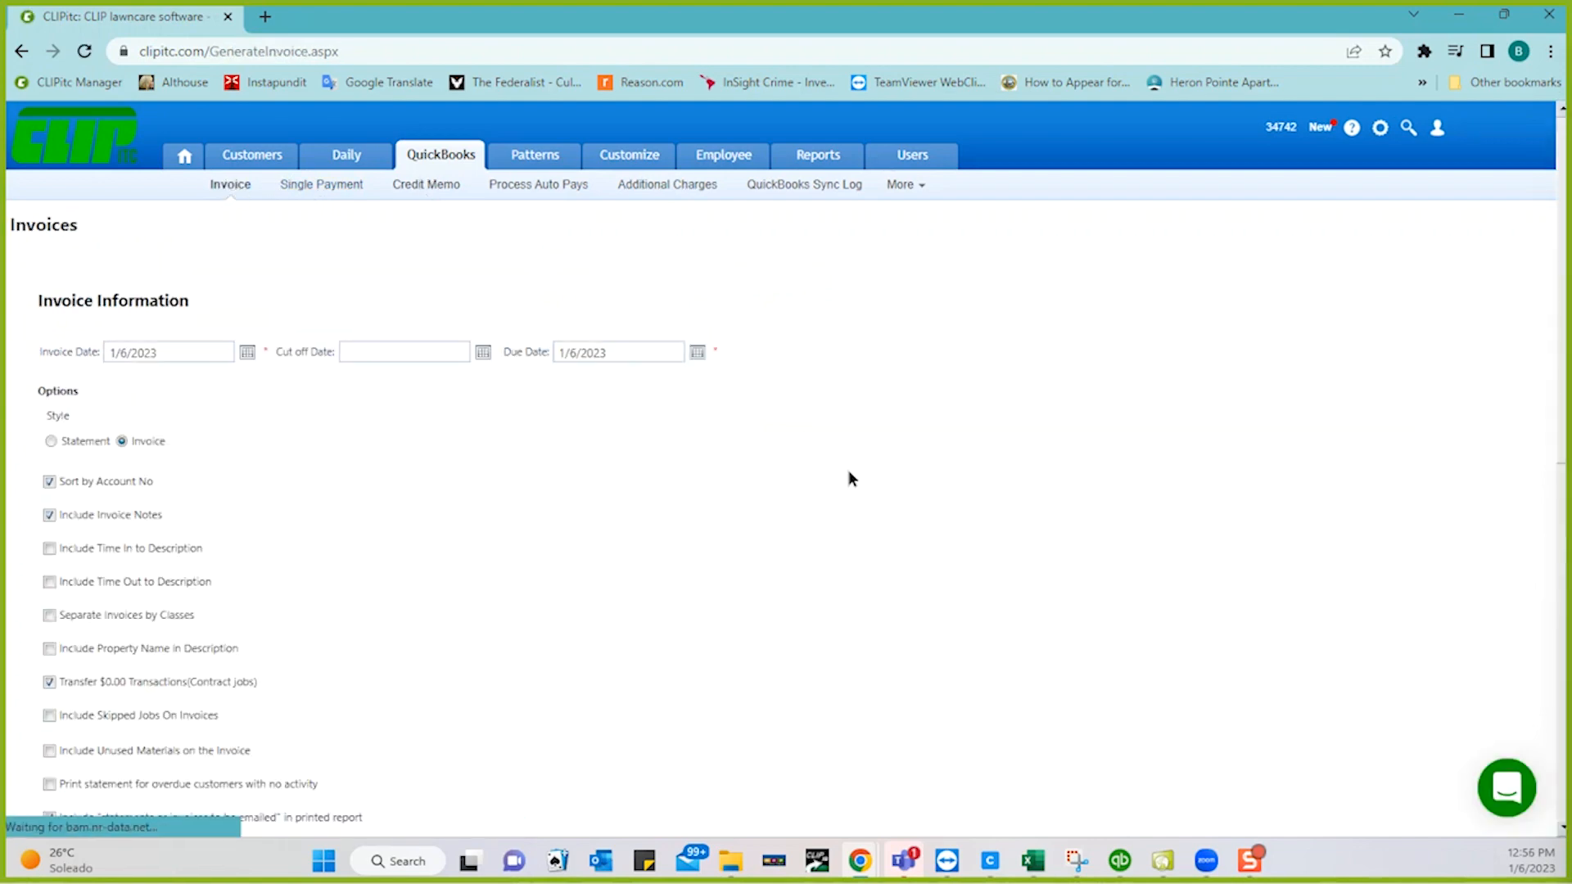
{"action": "scroll", "coordinate": [848, 478], "scroll_direction": "down", "scroll_amount": 6}
{"action": "scroll", "coordinate": [848, 478], "scroll_direction": "down", "scroll_amount": 3}
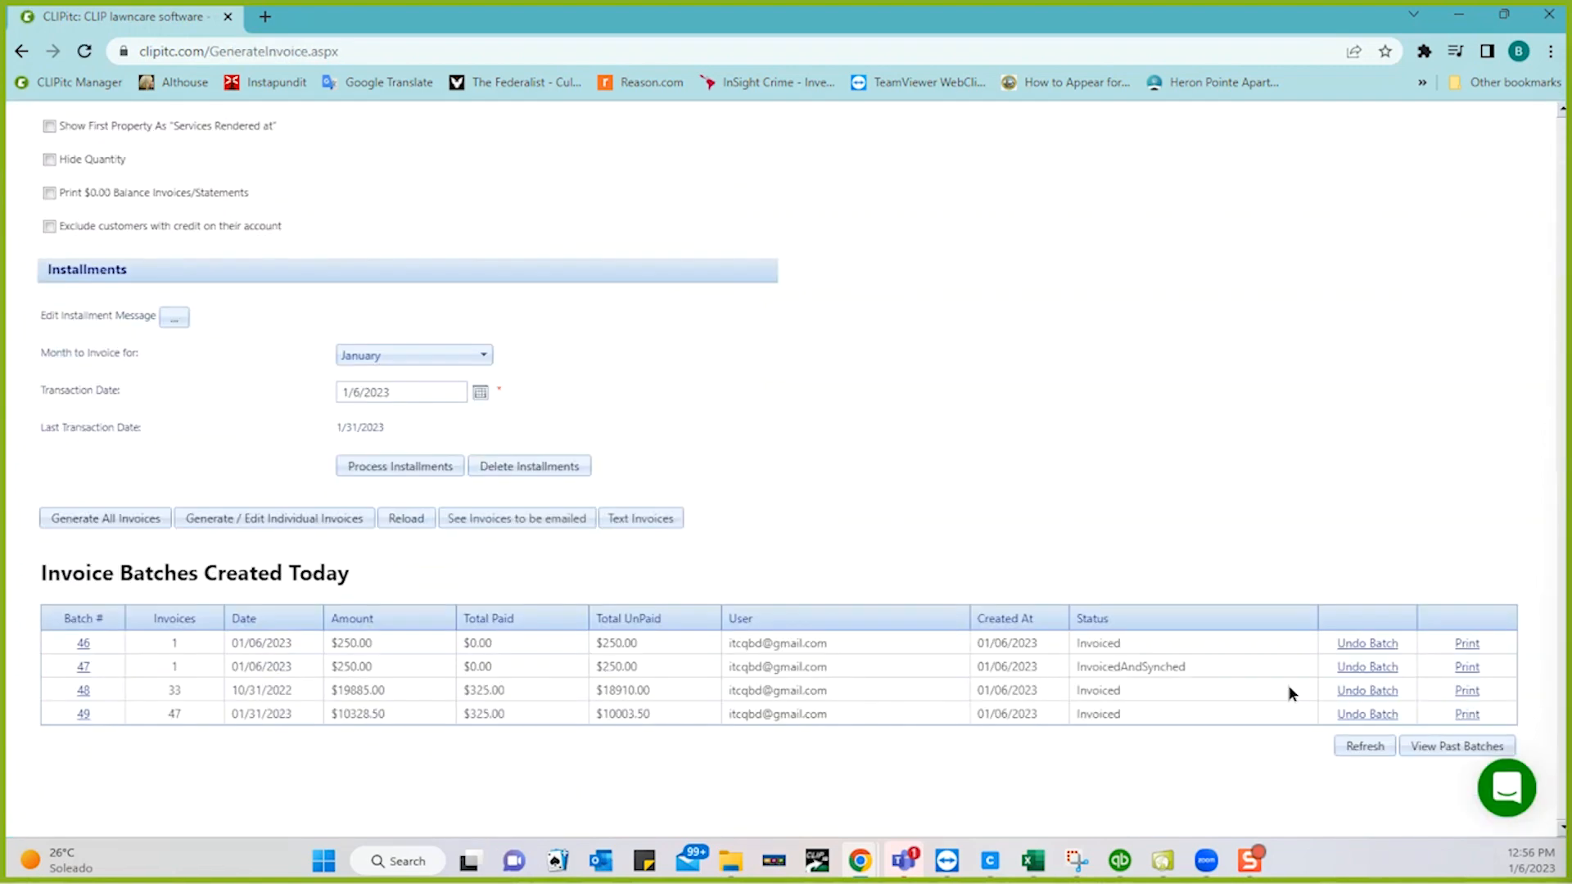
{"action": "left_click", "coordinate": [1465, 715]}
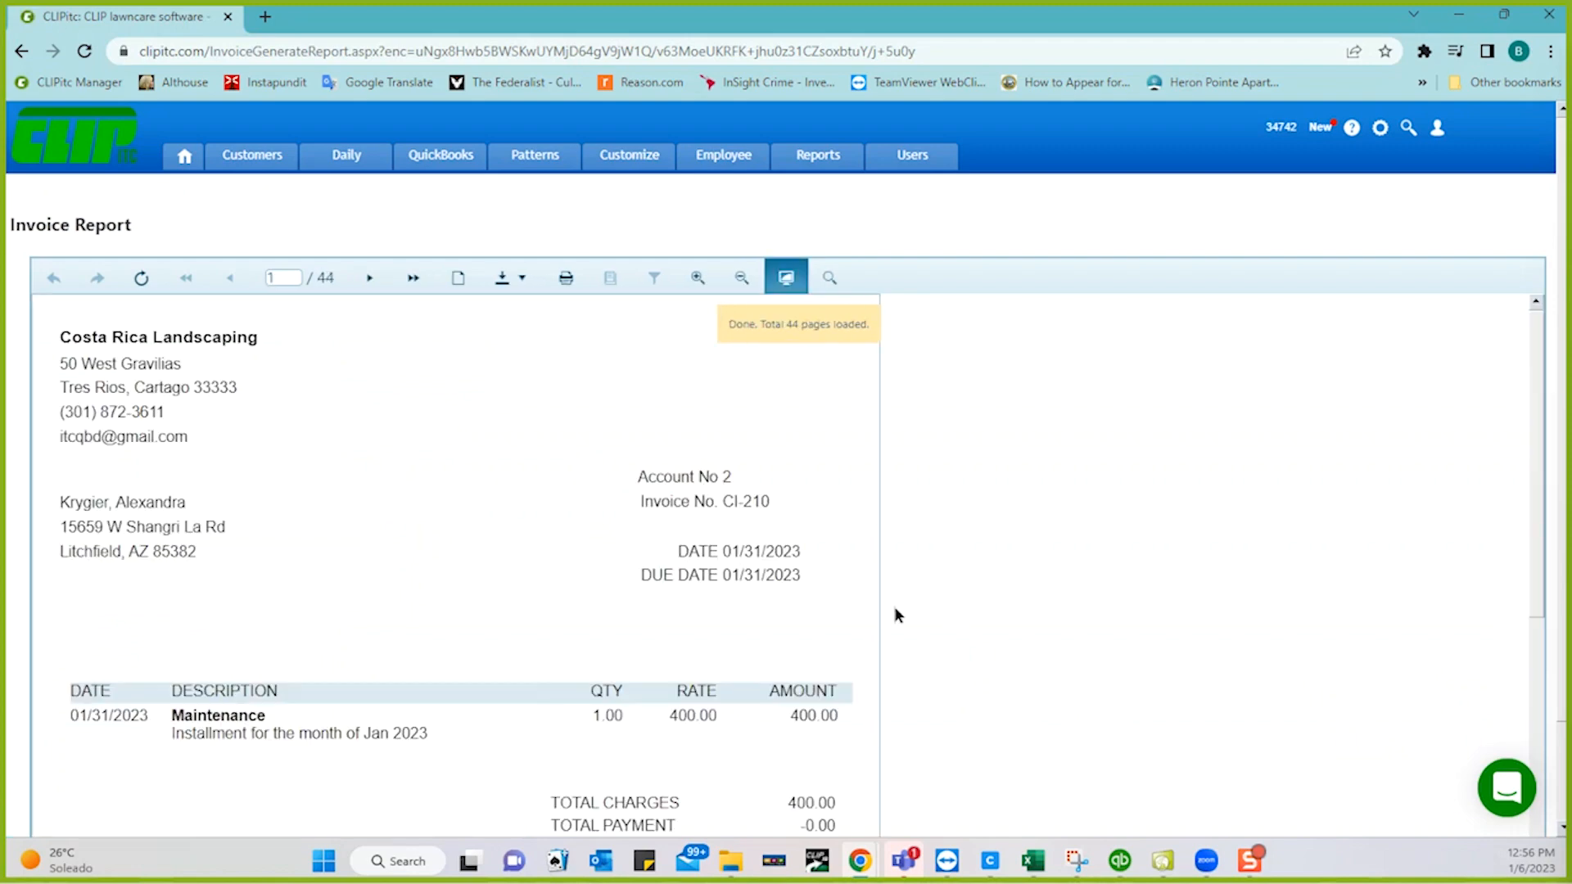
{"action": "scroll", "coordinate": [812, 606], "scroll_direction": "down", "scroll_amount": 4}
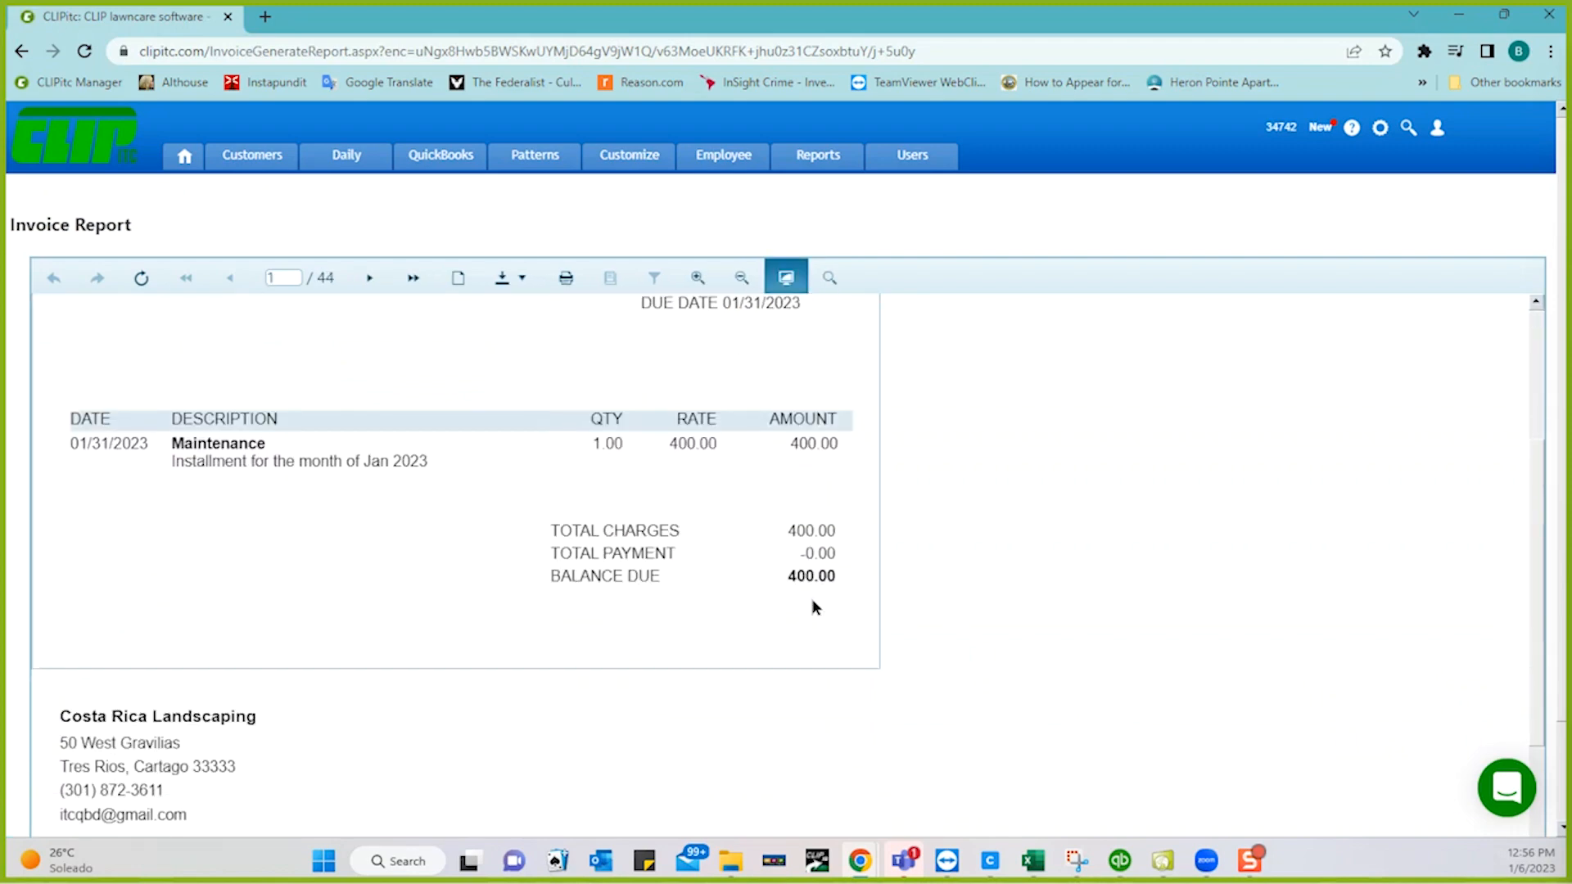
{"action": "scroll", "coordinate": [812, 606], "scroll_direction": "down", "scroll_amount": 4}
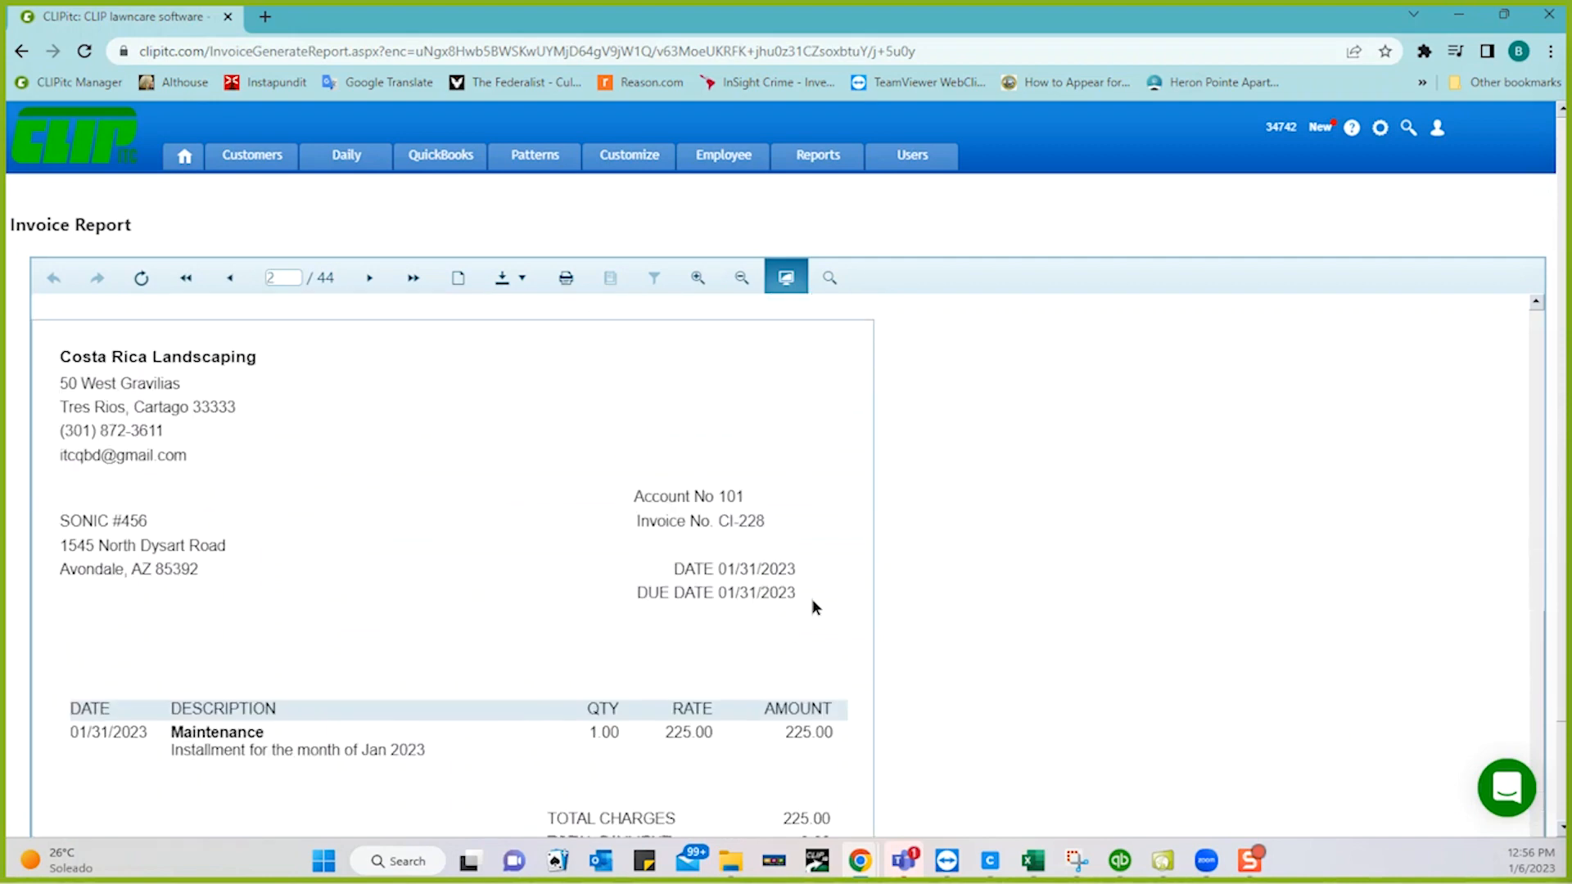
{"action": "scroll", "coordinate": [813, 606], "scroll_direction": "down", "scroll_amount": 4}
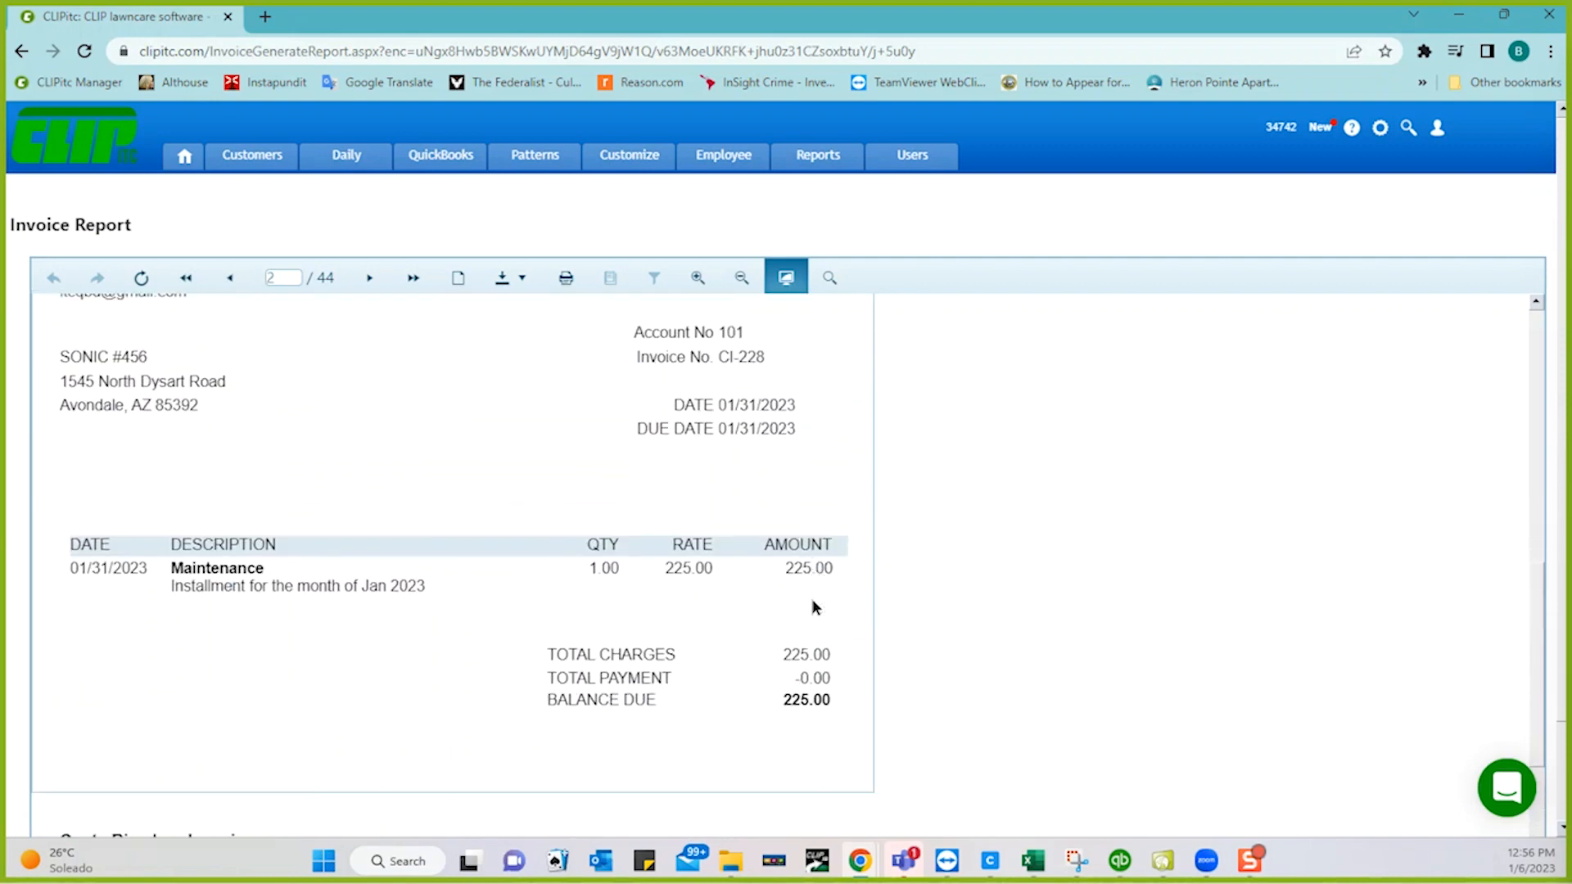
{"action": "scroll", "coordinate": [813, 607], "scroll_direction": "down", "scroll_amount": 4}
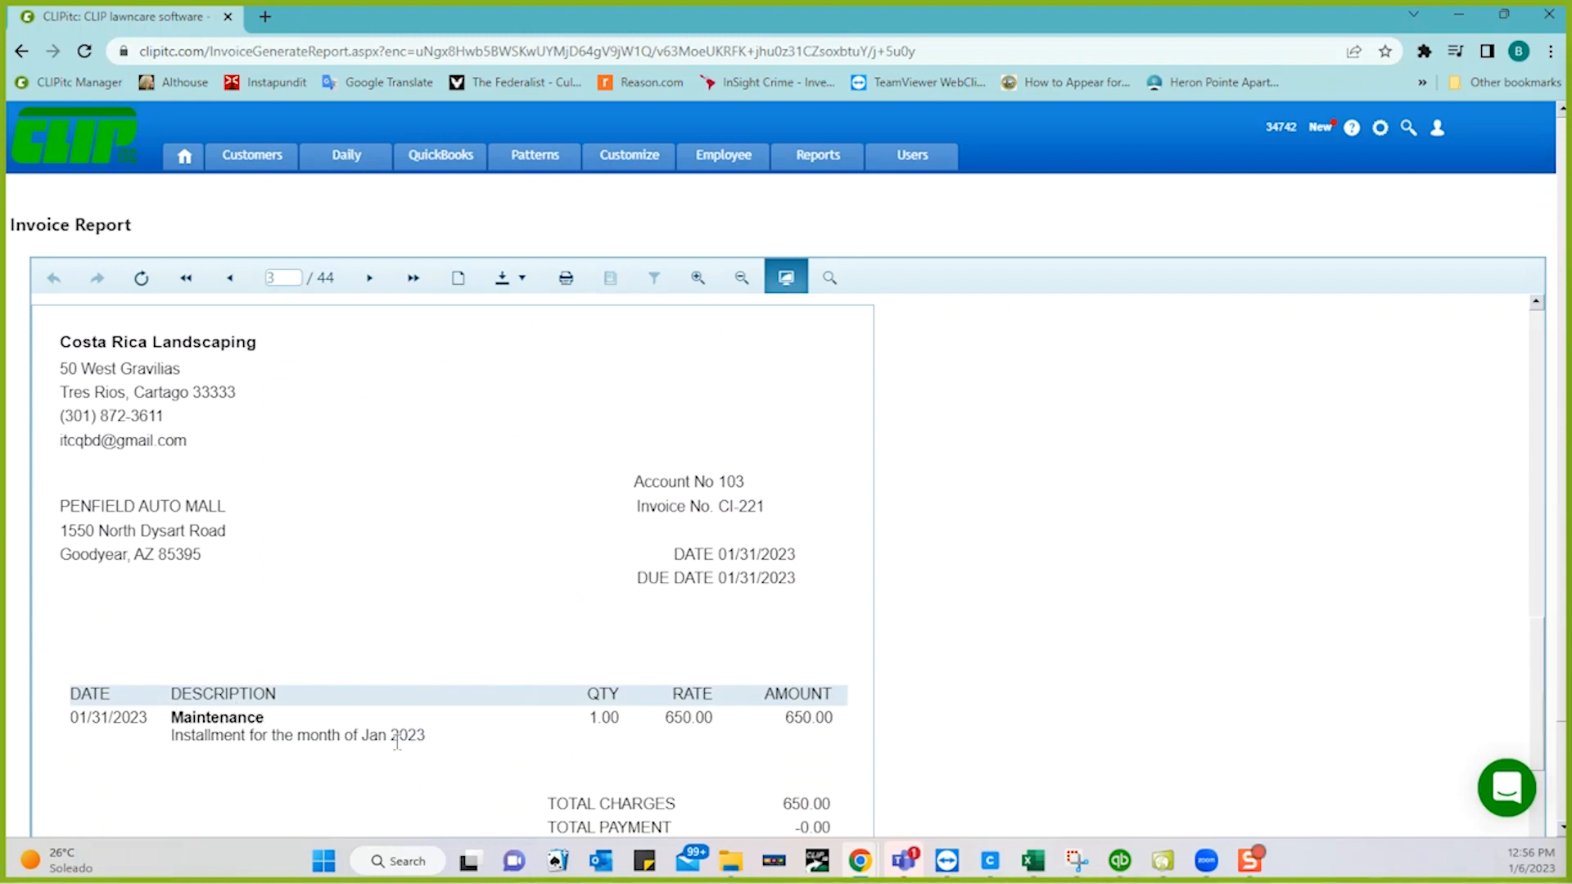
{"action": "scroll", "coordinate": [425, 747], "scroll_direction": "down", "scroll_amount": 10}
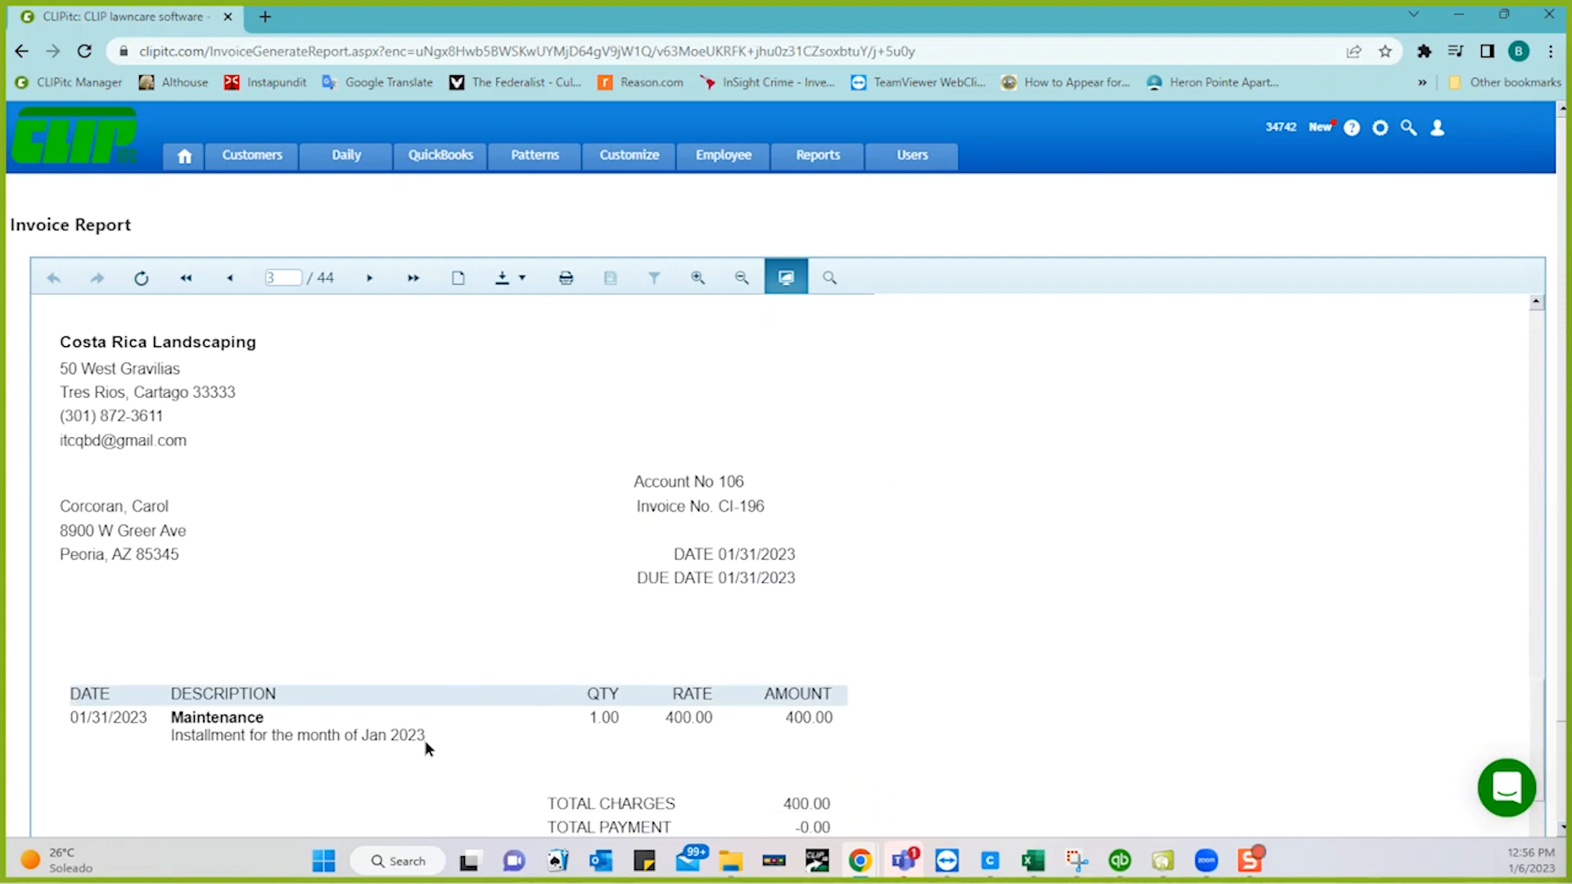
{"action": "scroll", "coordinate": [425, 743], "scroll_direction": "down", "scroll_amount": 12}
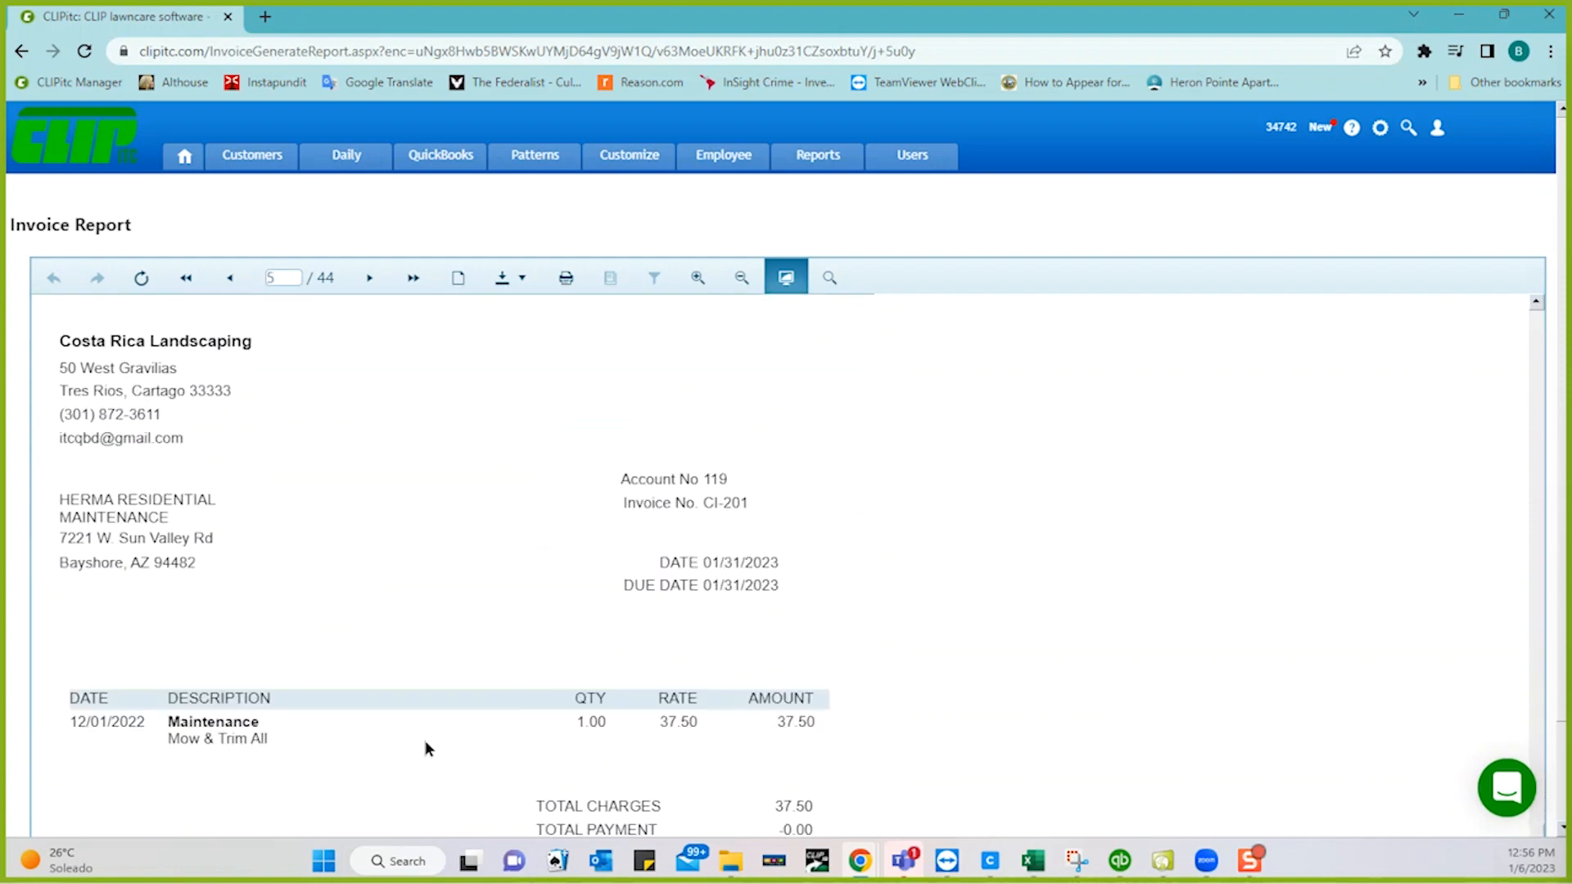
{"action": "scroll", "coordinate": [425, 740], "scroll_direction": "down", "scroll_amount": 5}
{"action": "scroll", "coordinate": [425, 740], "scroll_direction": "up", "scroll_amount": 3}
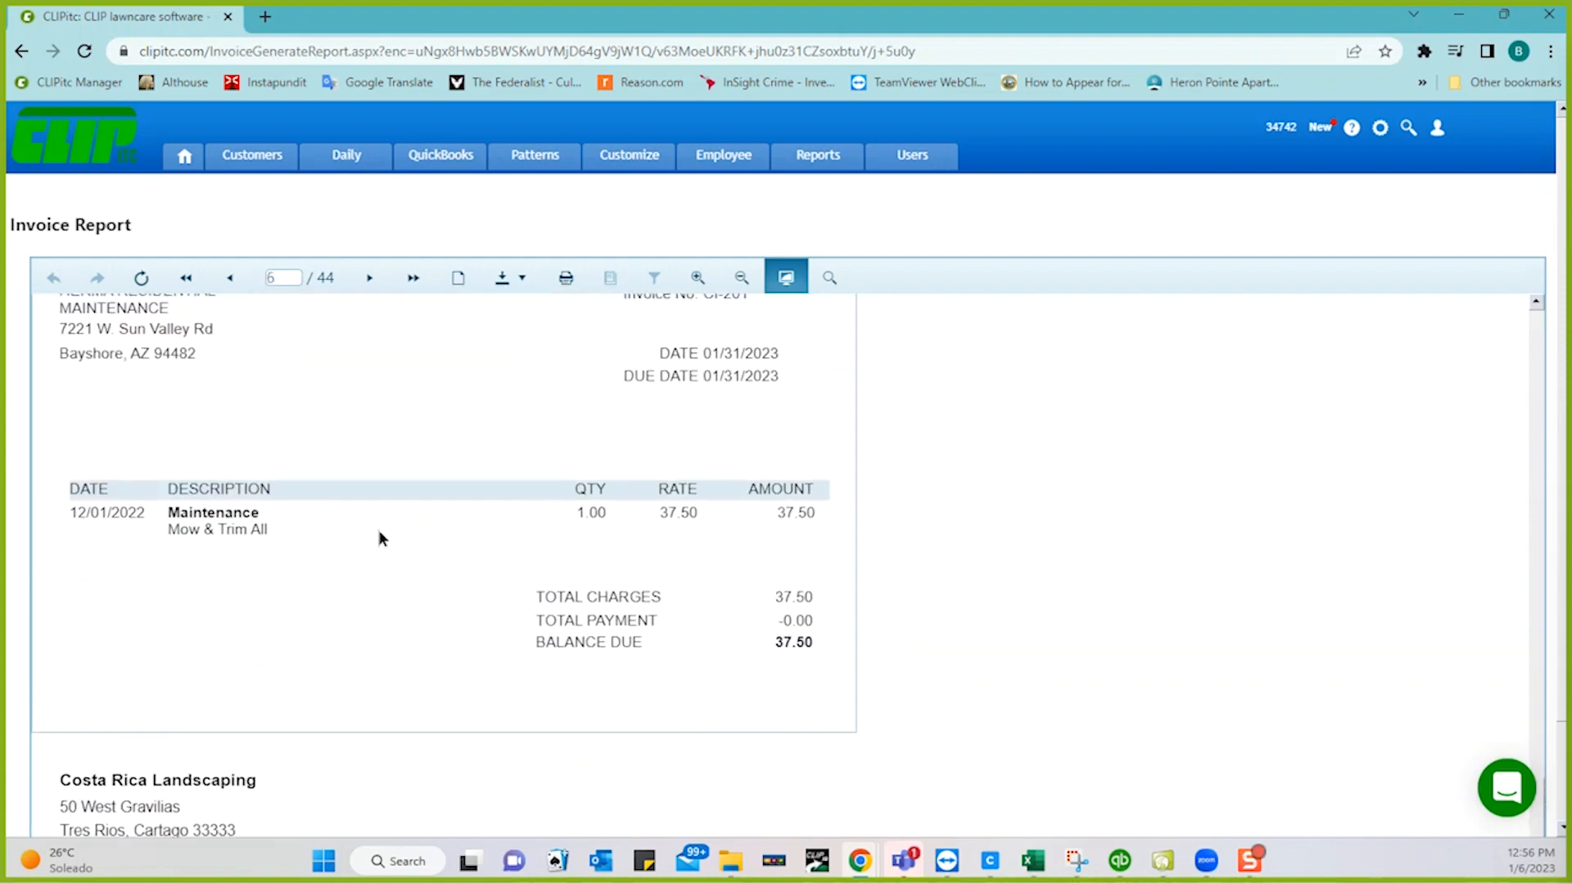
{"action": "scroll", "coordinate": [319, 604], "scroll_direction": "down", "scroll_amount": 5}
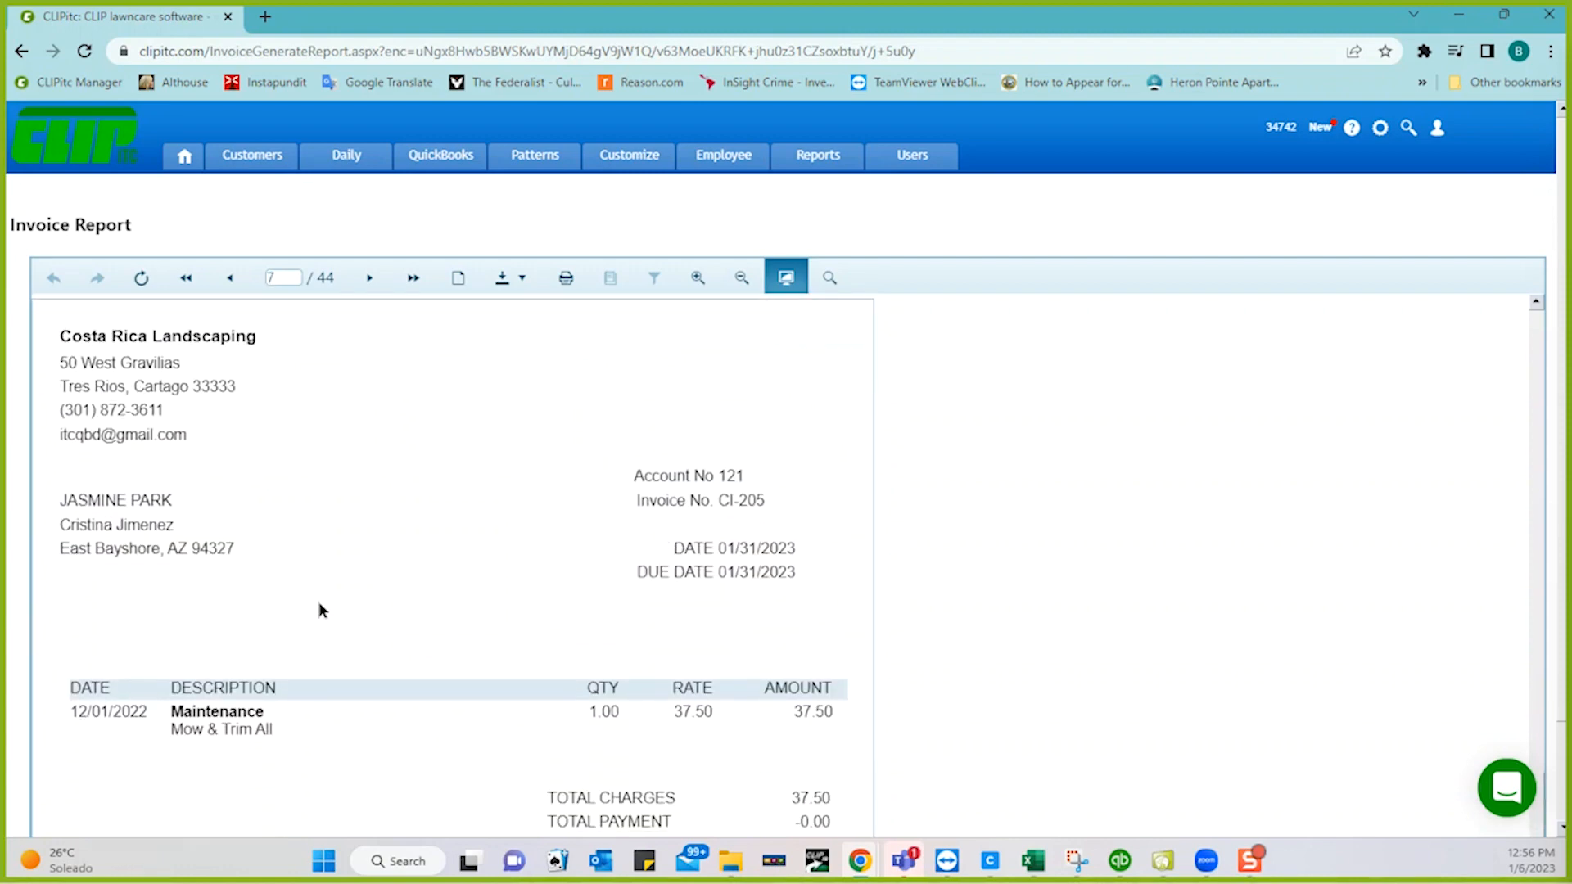
{"action": "scroll", "coordinate": [319, 610], "scroll_direction": "down", "scroll_amount": 1}
{"action": "scroll", "coordinate": [320, 610], "scroll_direction": "up", "scroll_amount": 4}
{"action": "scroll", "coordinate": [320, 610], "scroll_direction": "down", "scroll_amount": 4}
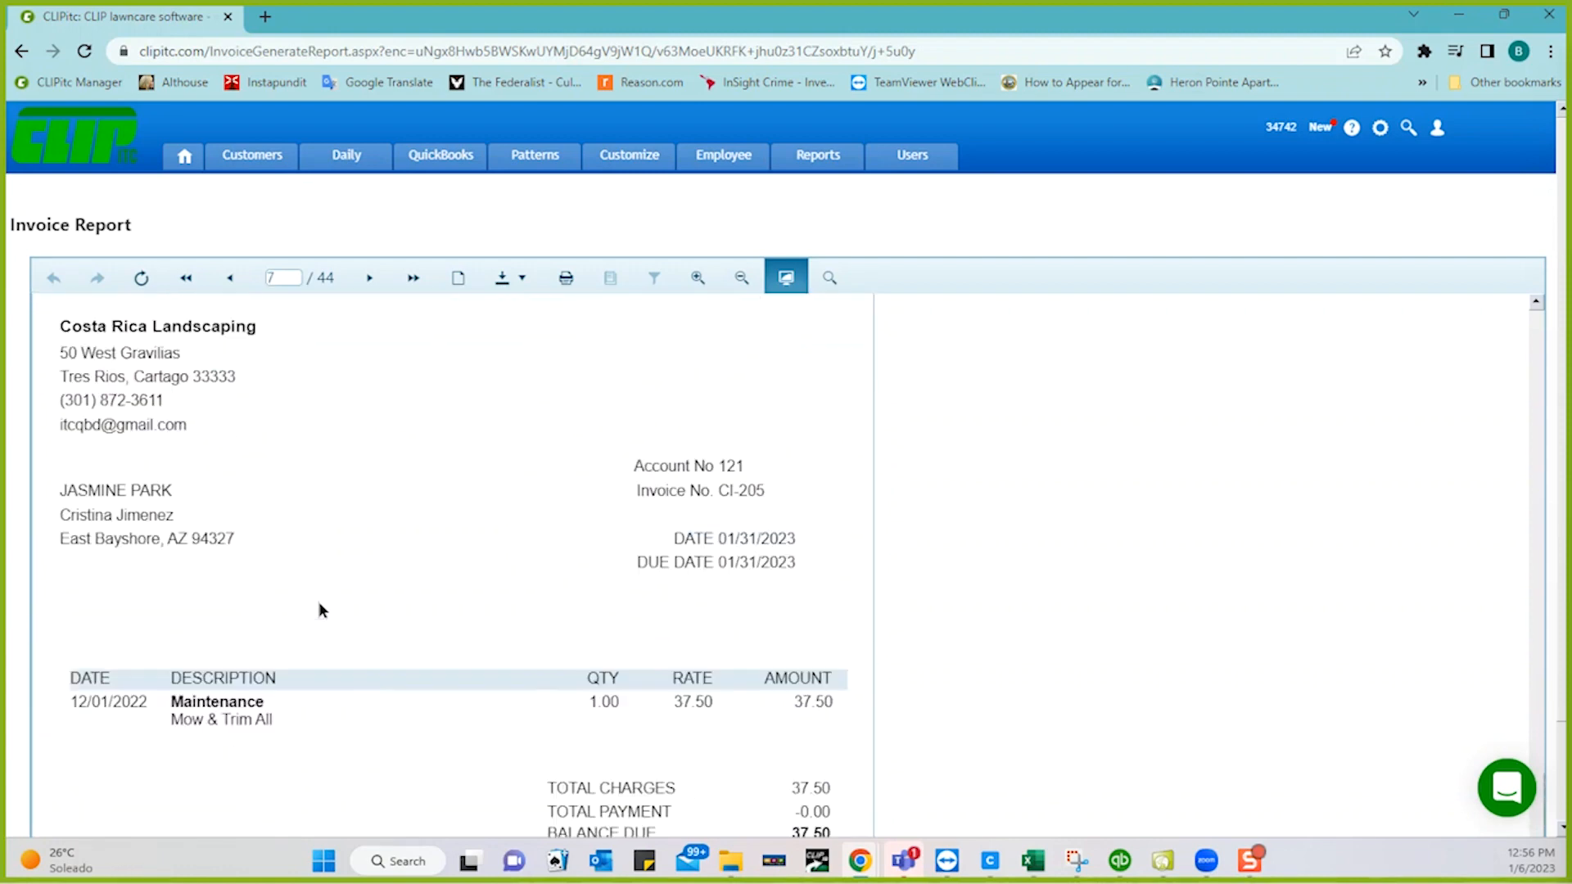
{"action": "scroll", "coordinate": [319, 610], "scroll_direction": "up", "scroll_amount": 1}
{"action": "scroll", "coordinate": [319, 610], "scroll_direction": "up", "scroll_amount": 6}
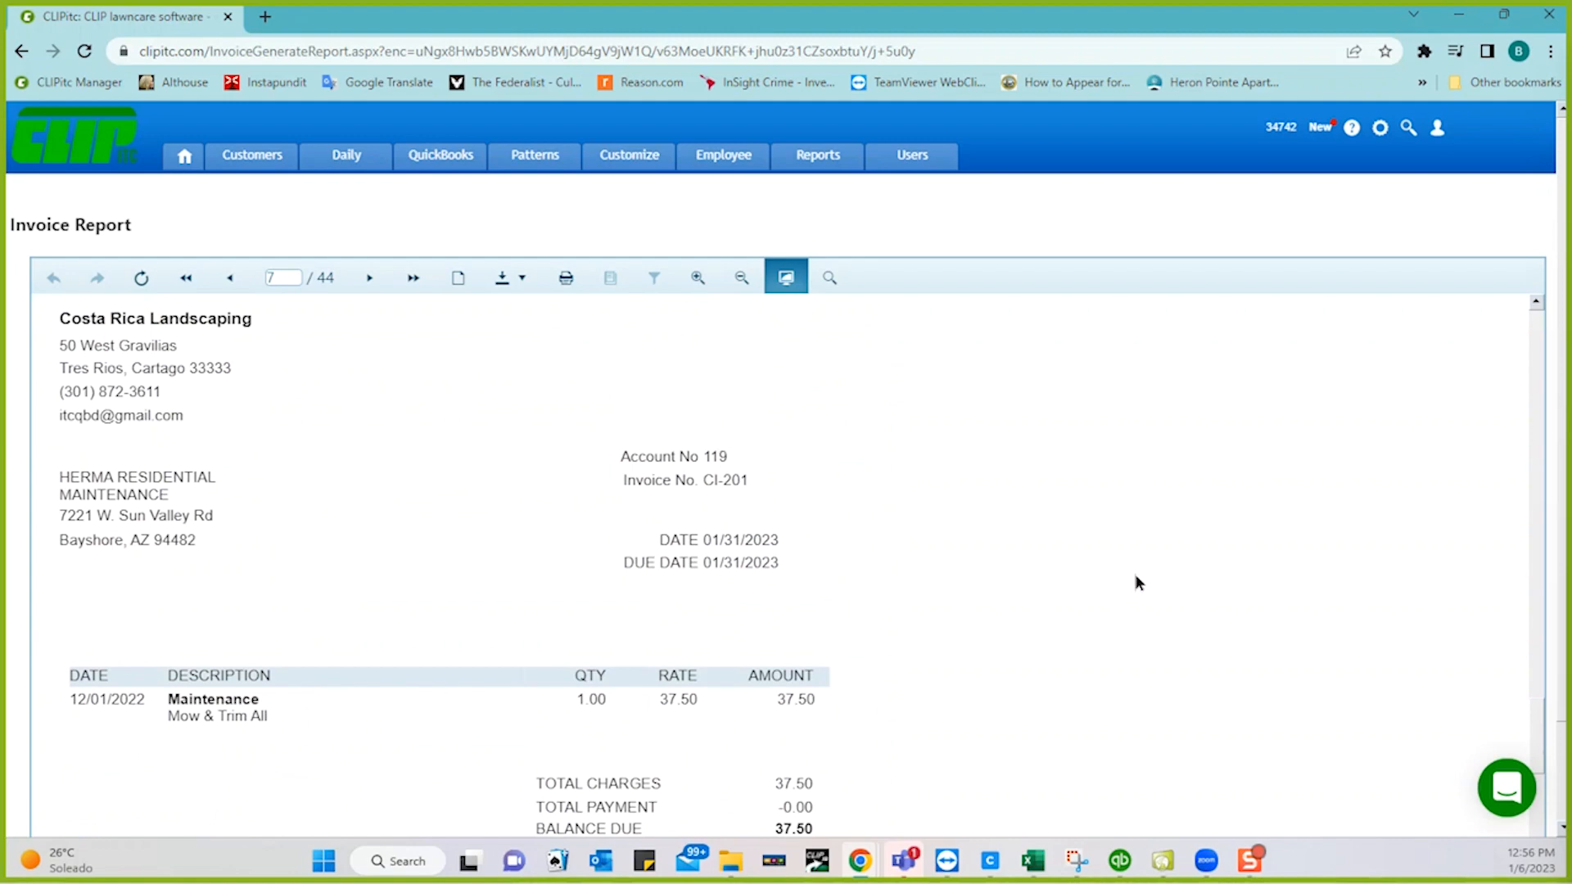
- Rerun the CLIPitc sync through QuickBooks' Update Web Services; it reaches 100% with an Error result
{"action": "left_click", "coordinate": [1121, 860]}
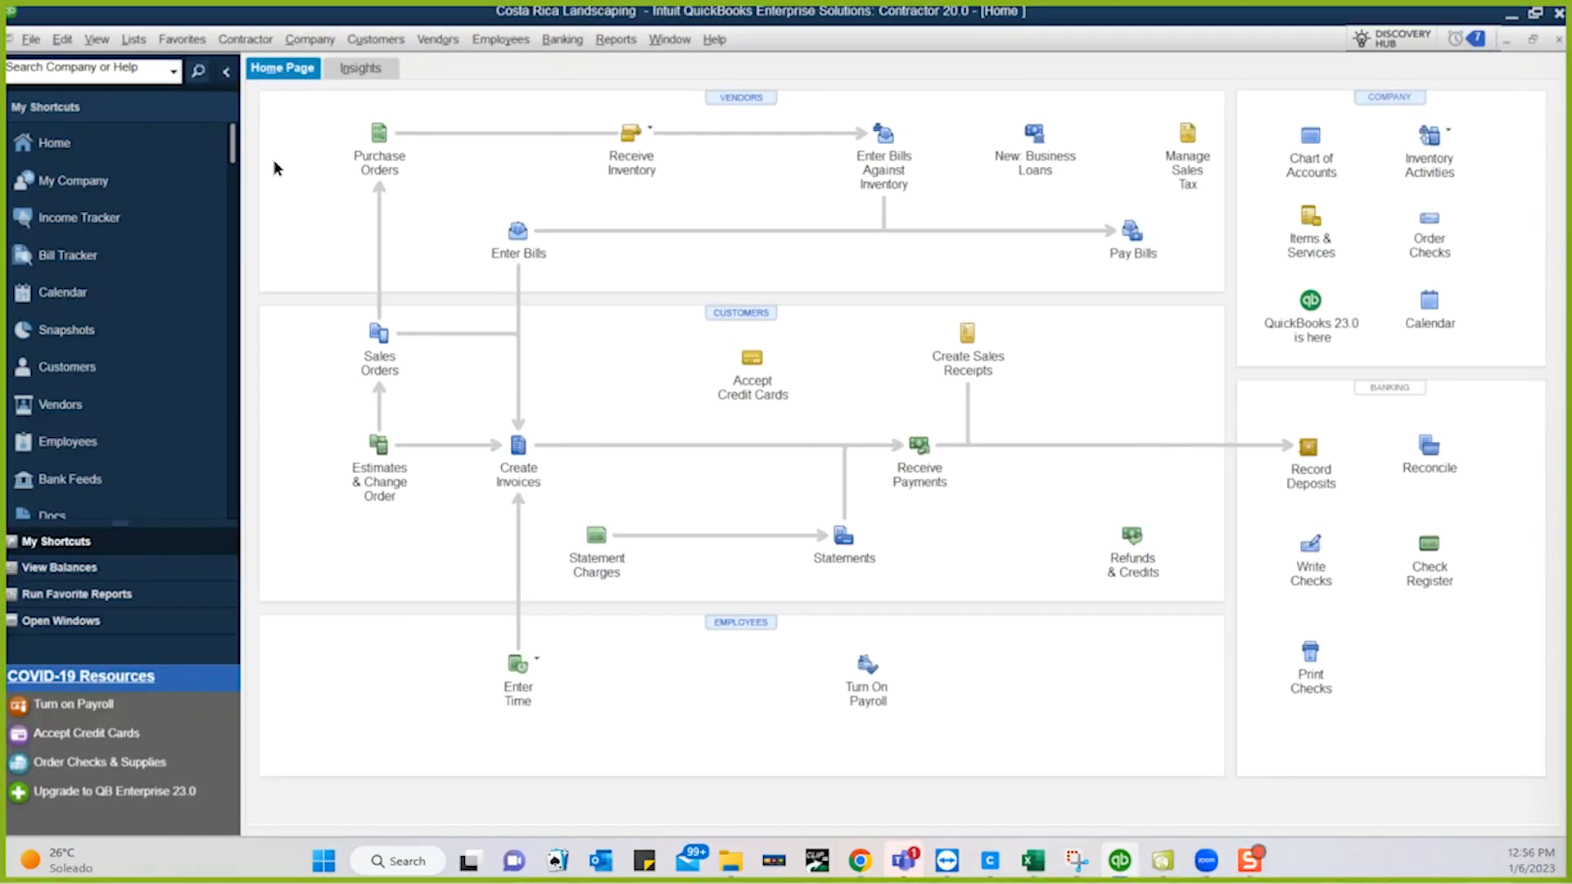
{"action": "left_click", "coordinate": [31, 40]}
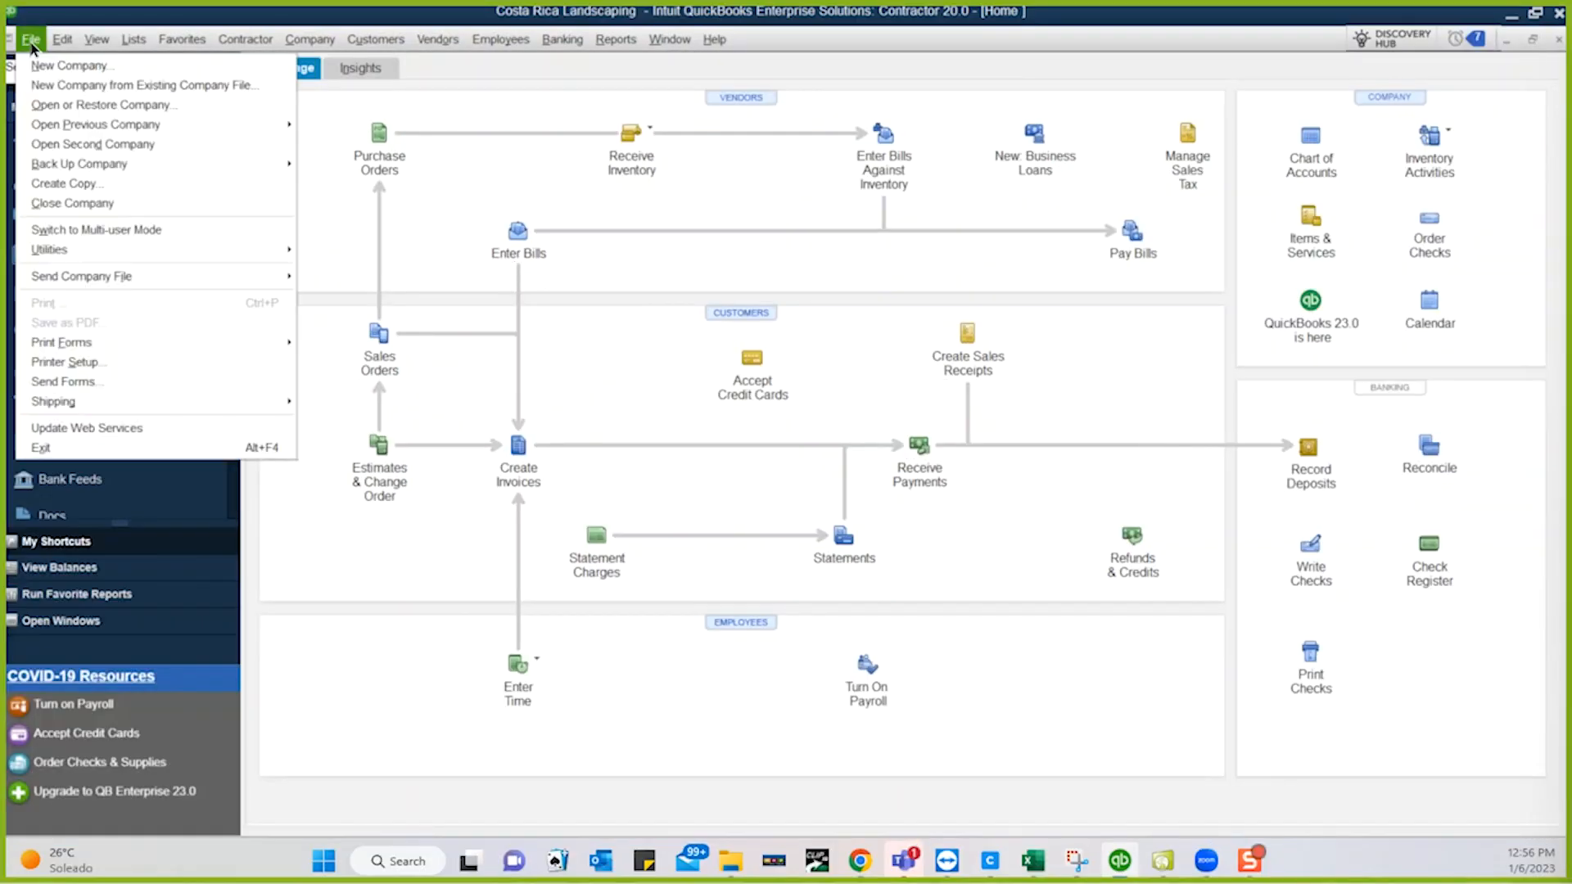
{"action": "left_click", "coordinate": [92, 430]}
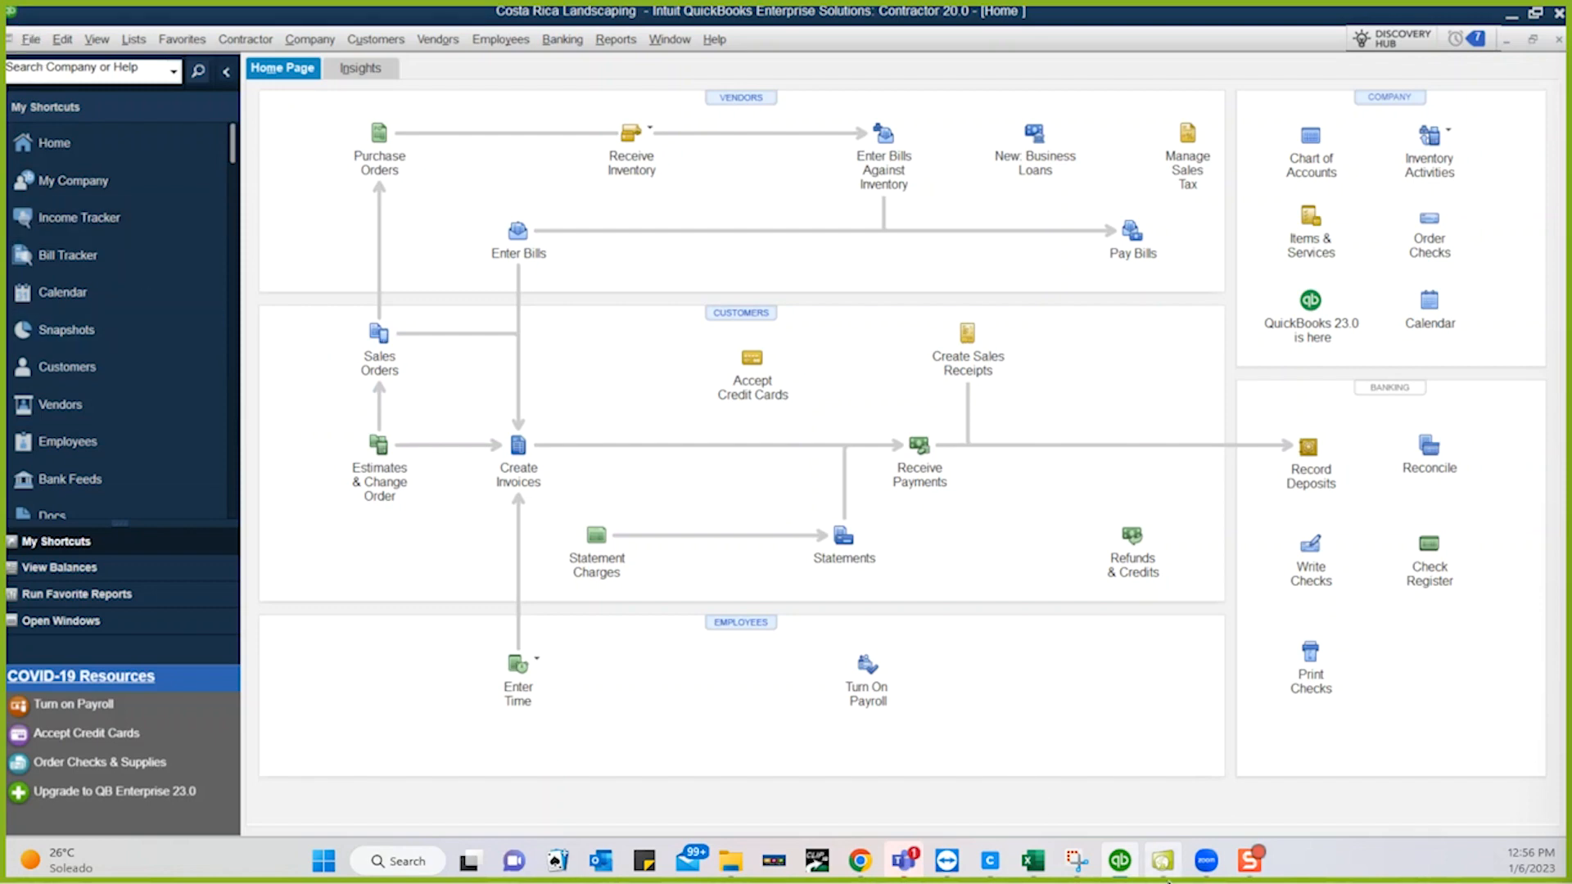
{"action": "left_click", "coordinate": [1164, 864]}
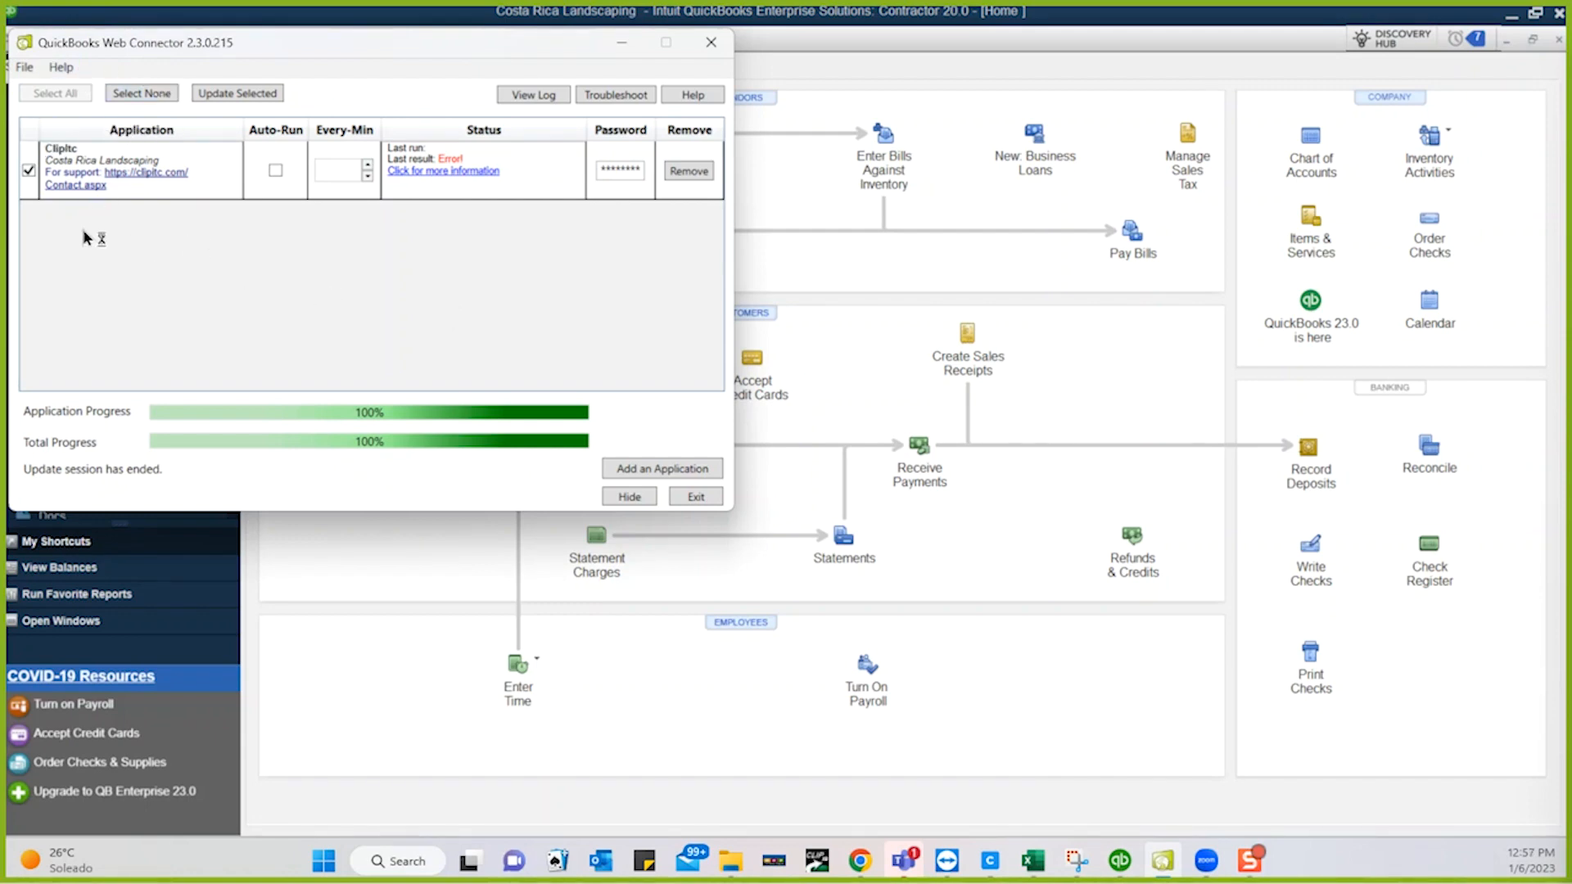
{"action": "left_click", "coordinate": [240, 97]}
- Hide the Web Connector and go to QuickBooks' Print Forms > Invoices
{"action": "left_click", "coordinate": [846, 273]}
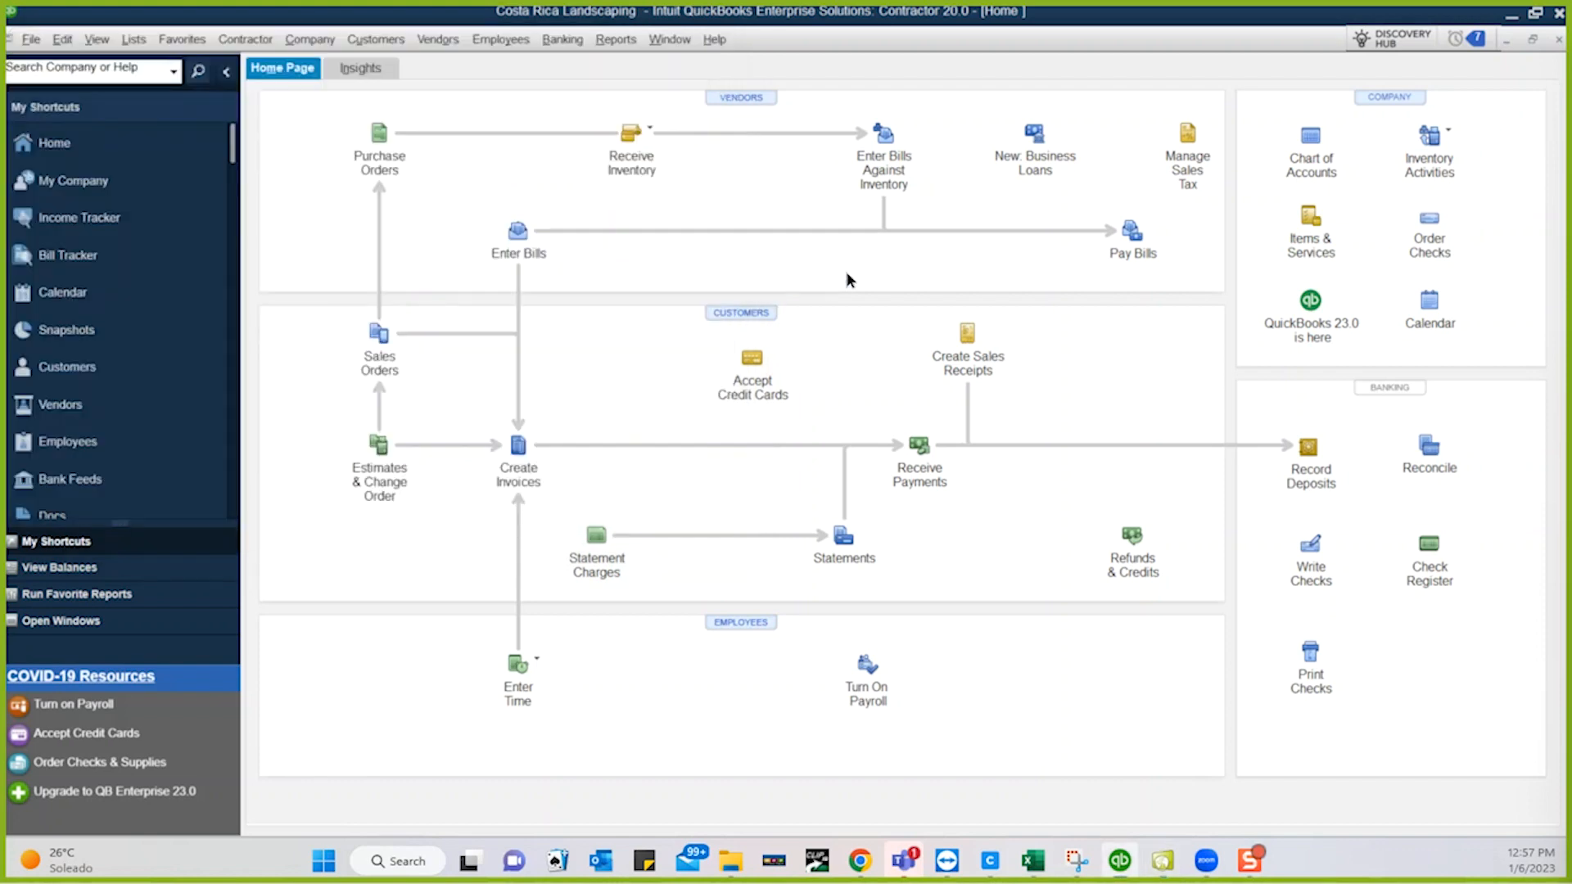
{"action": "left_click", "coordinate": [33, 41]}
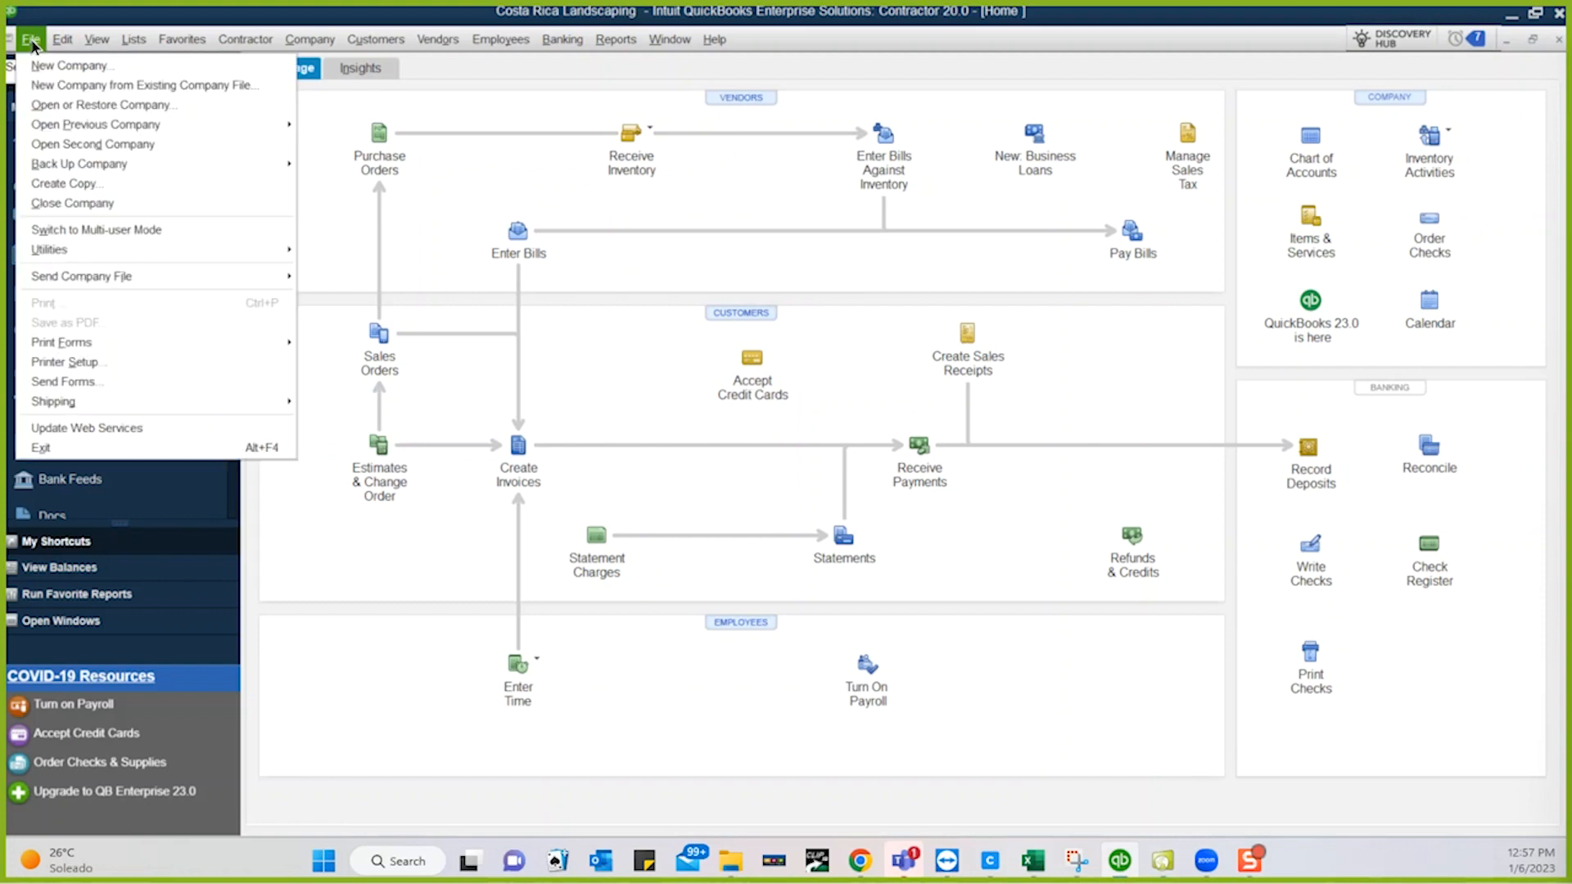
{"action": "mouse_move", "coordinate": [82, 353]}
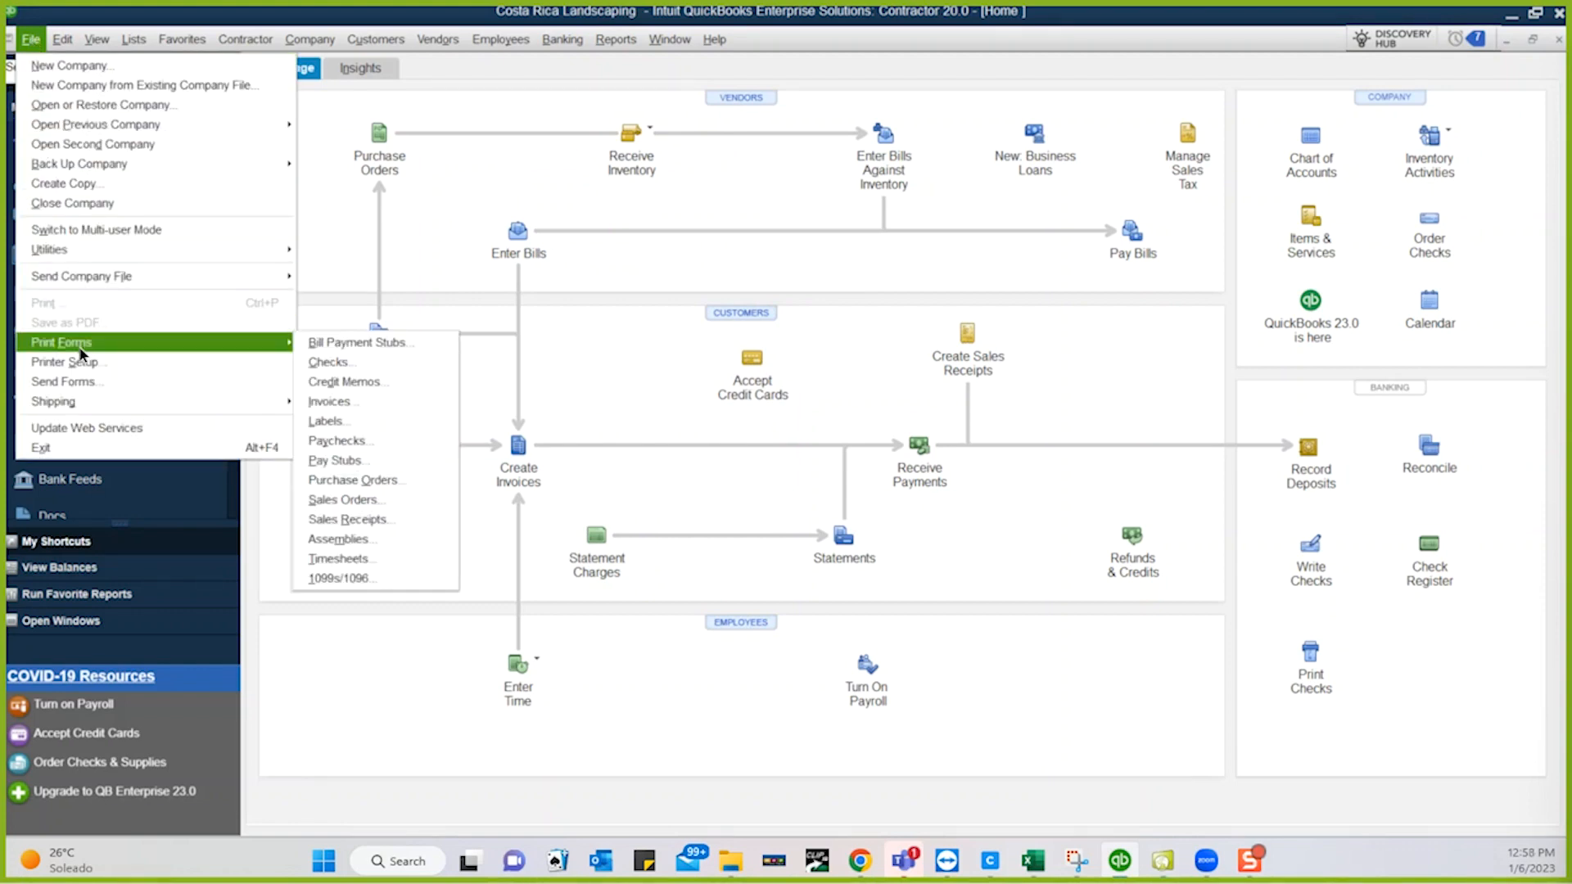
{"action": "left_click", "coordinate": [332, 398]}
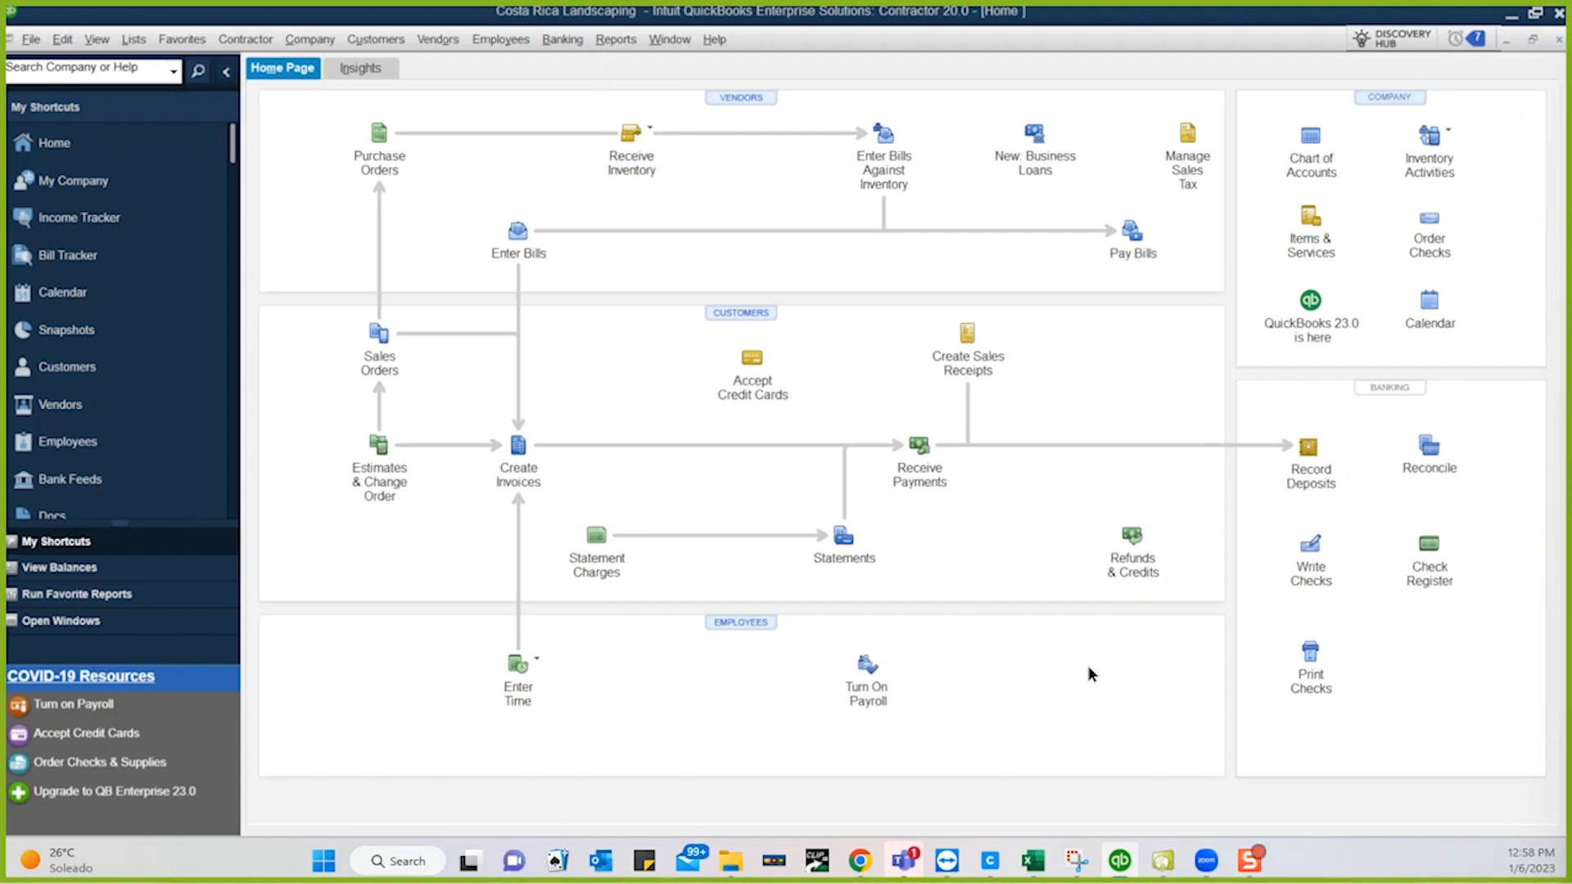
- Open Task Manager from the taskbar, select the QuickBooks (32 bit) process, then close it
{"action": "right_click", "coordinate": [1342, 861]}
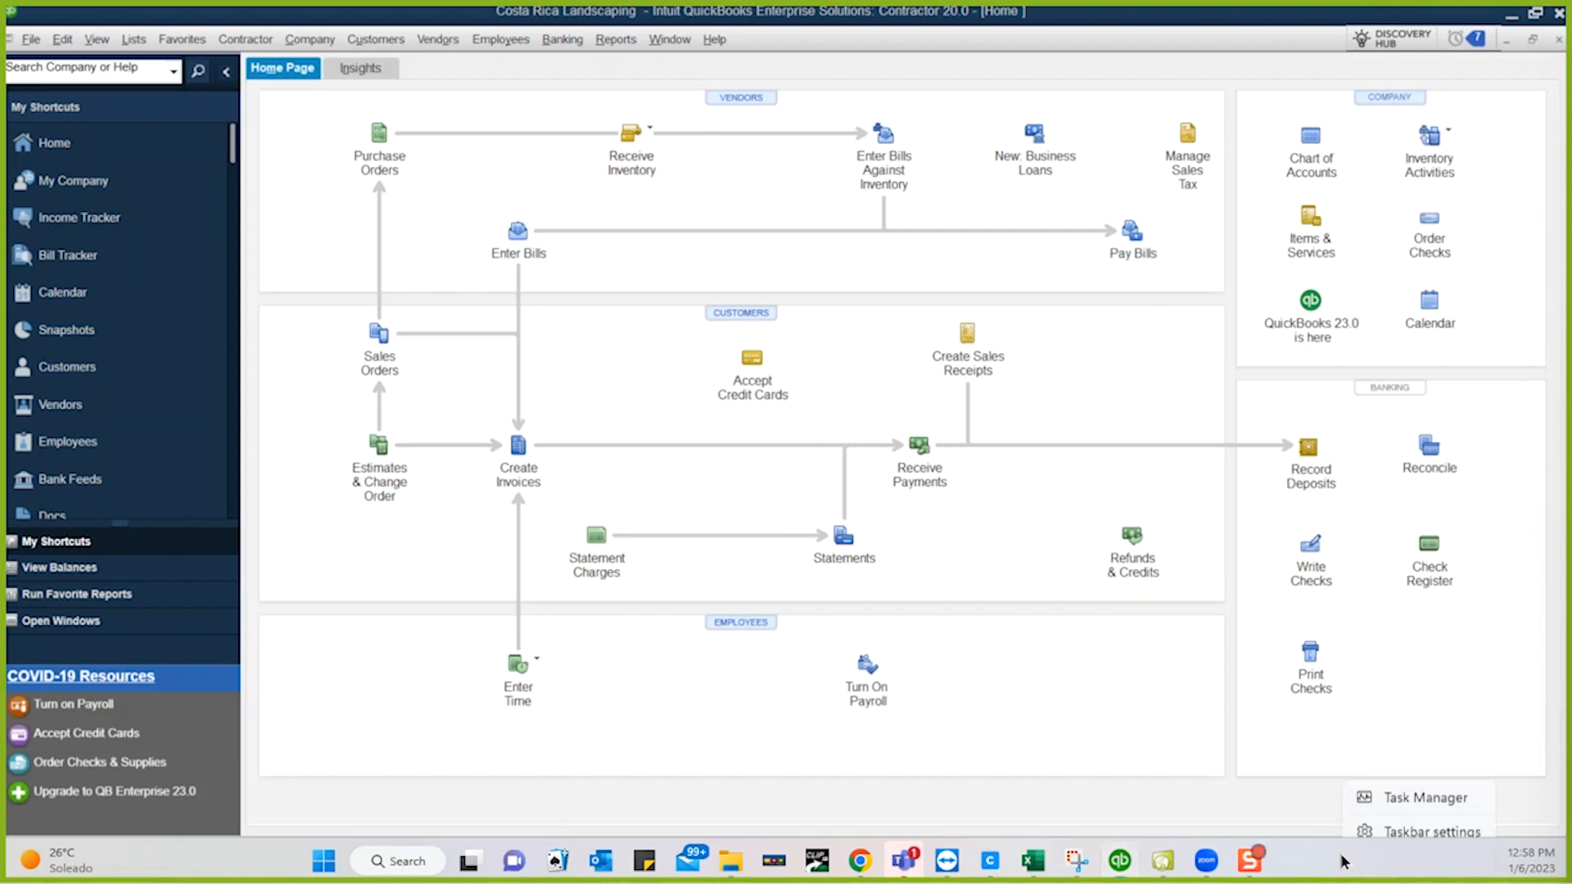
{"action": "left_click", "coordinate": [1375, 791]}
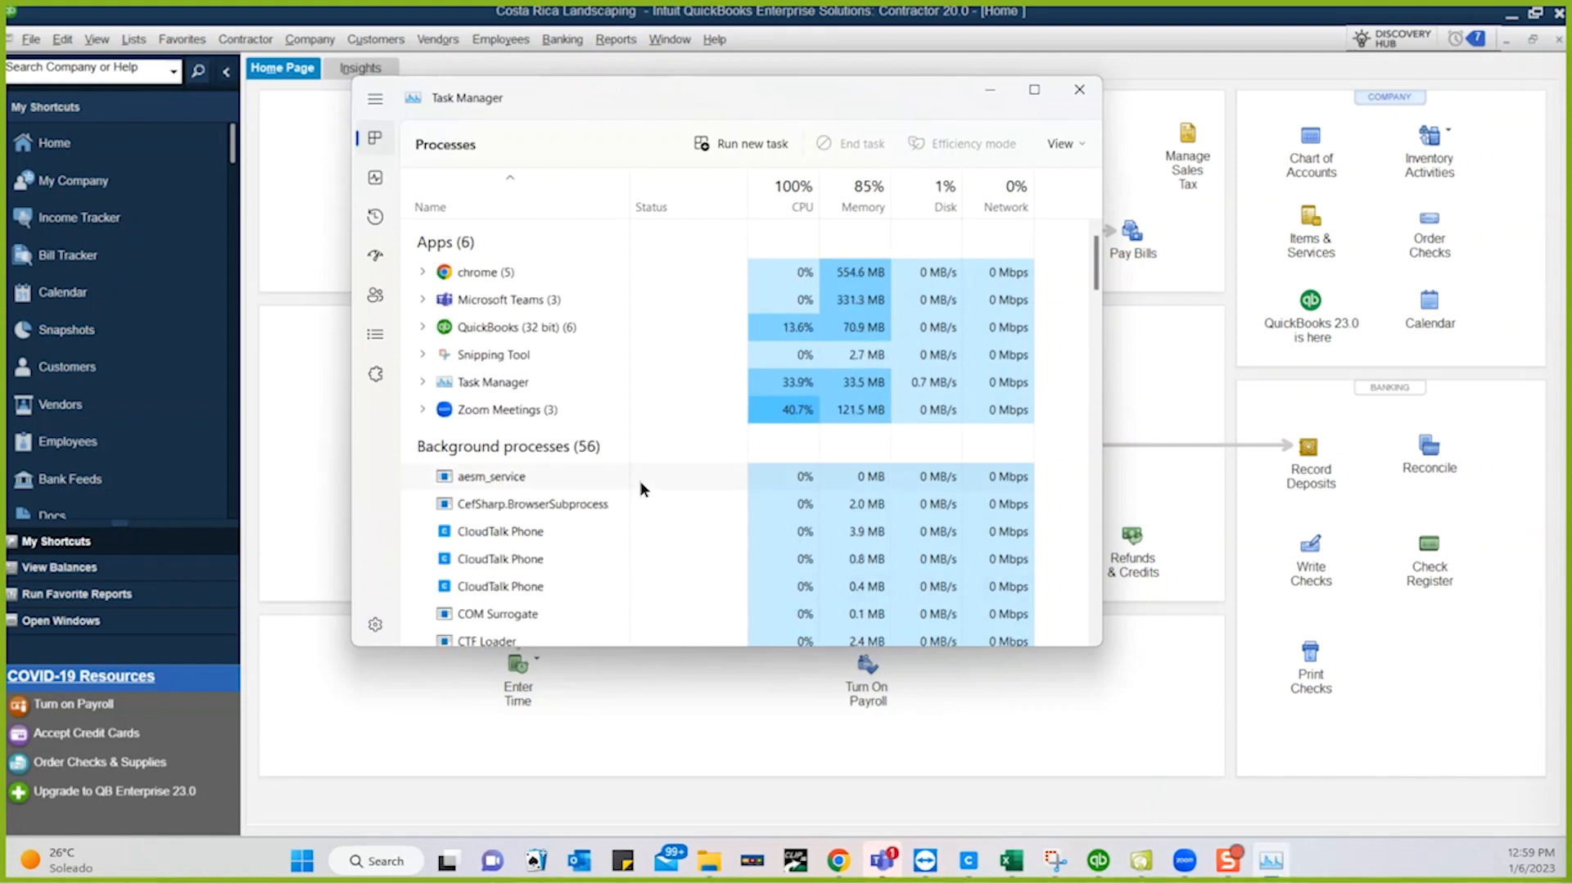
{"action": "left_click", "coordinate": [527, 323]}
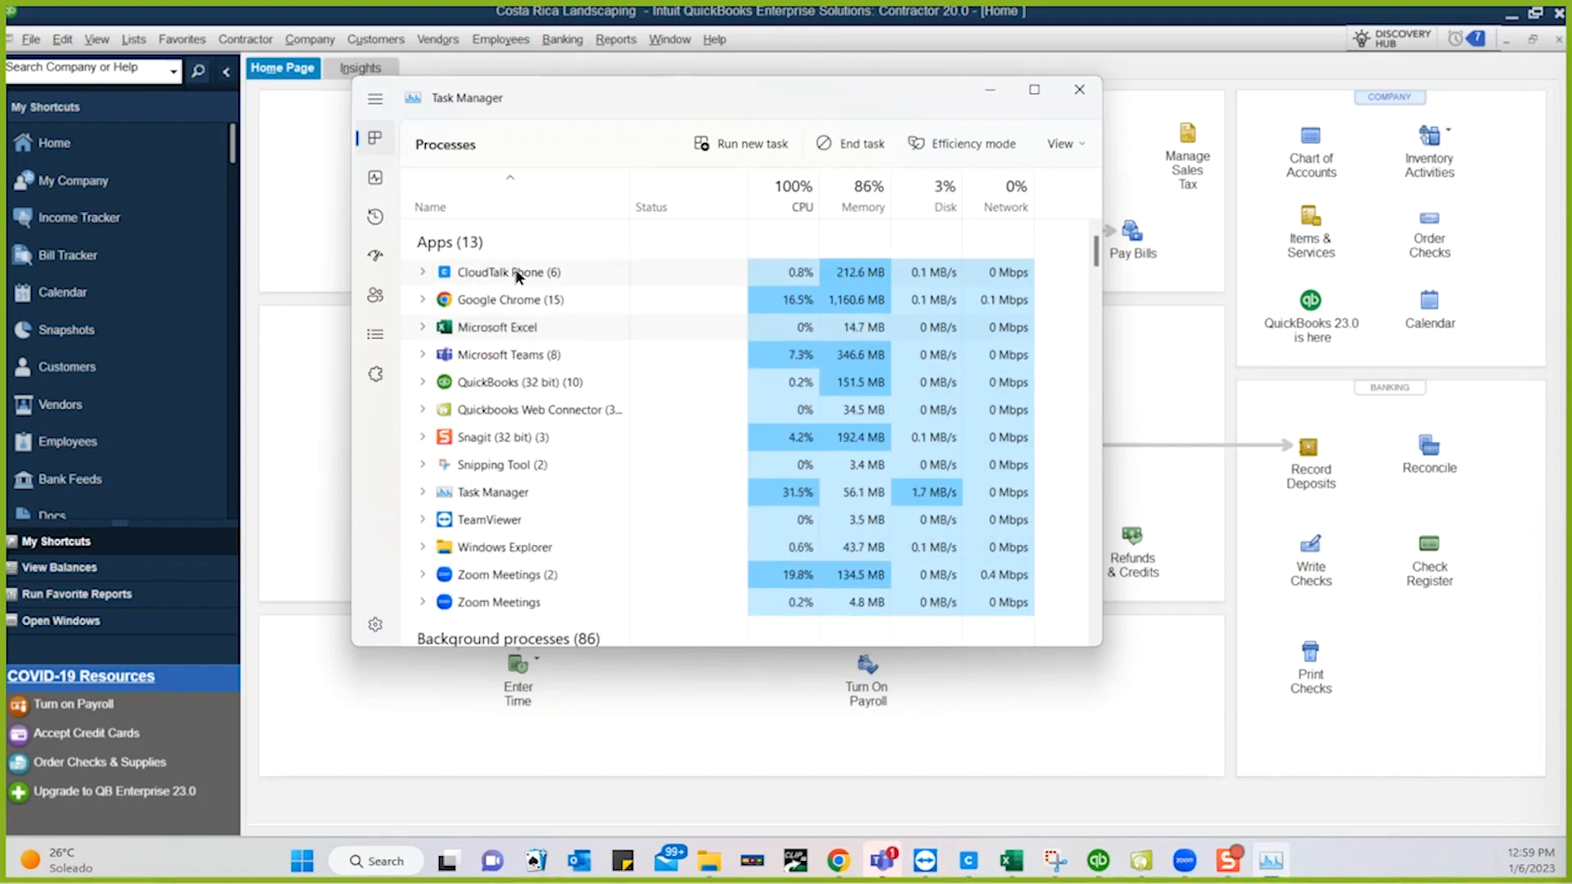
{"action": "left_click", "coordinate": [520, 378]}
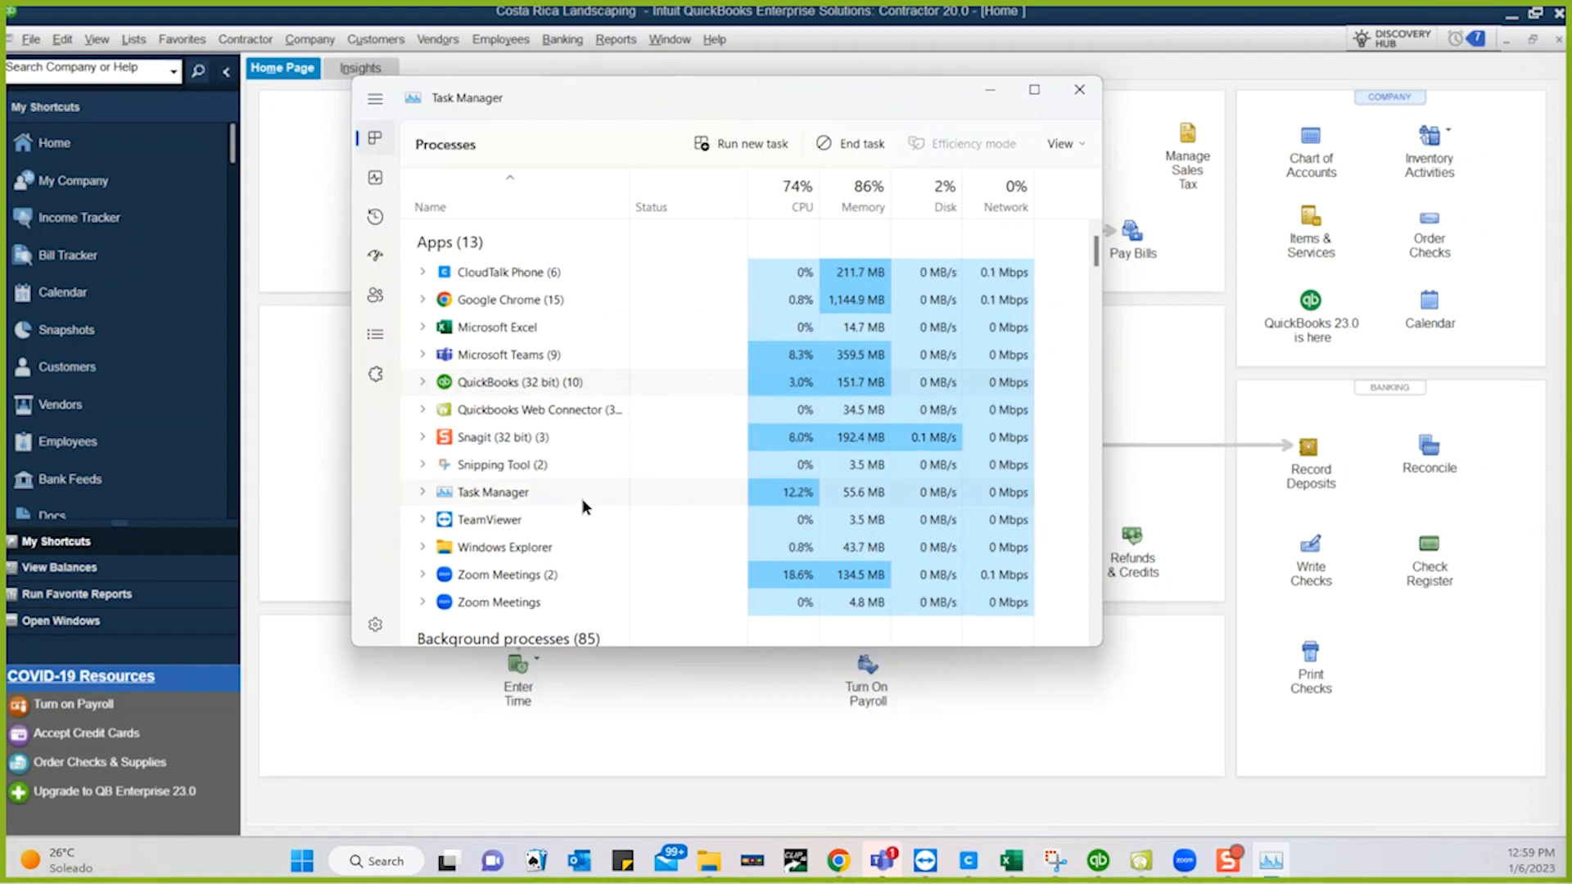
{"action": "left_click", "coordinate": [1079, 89]}
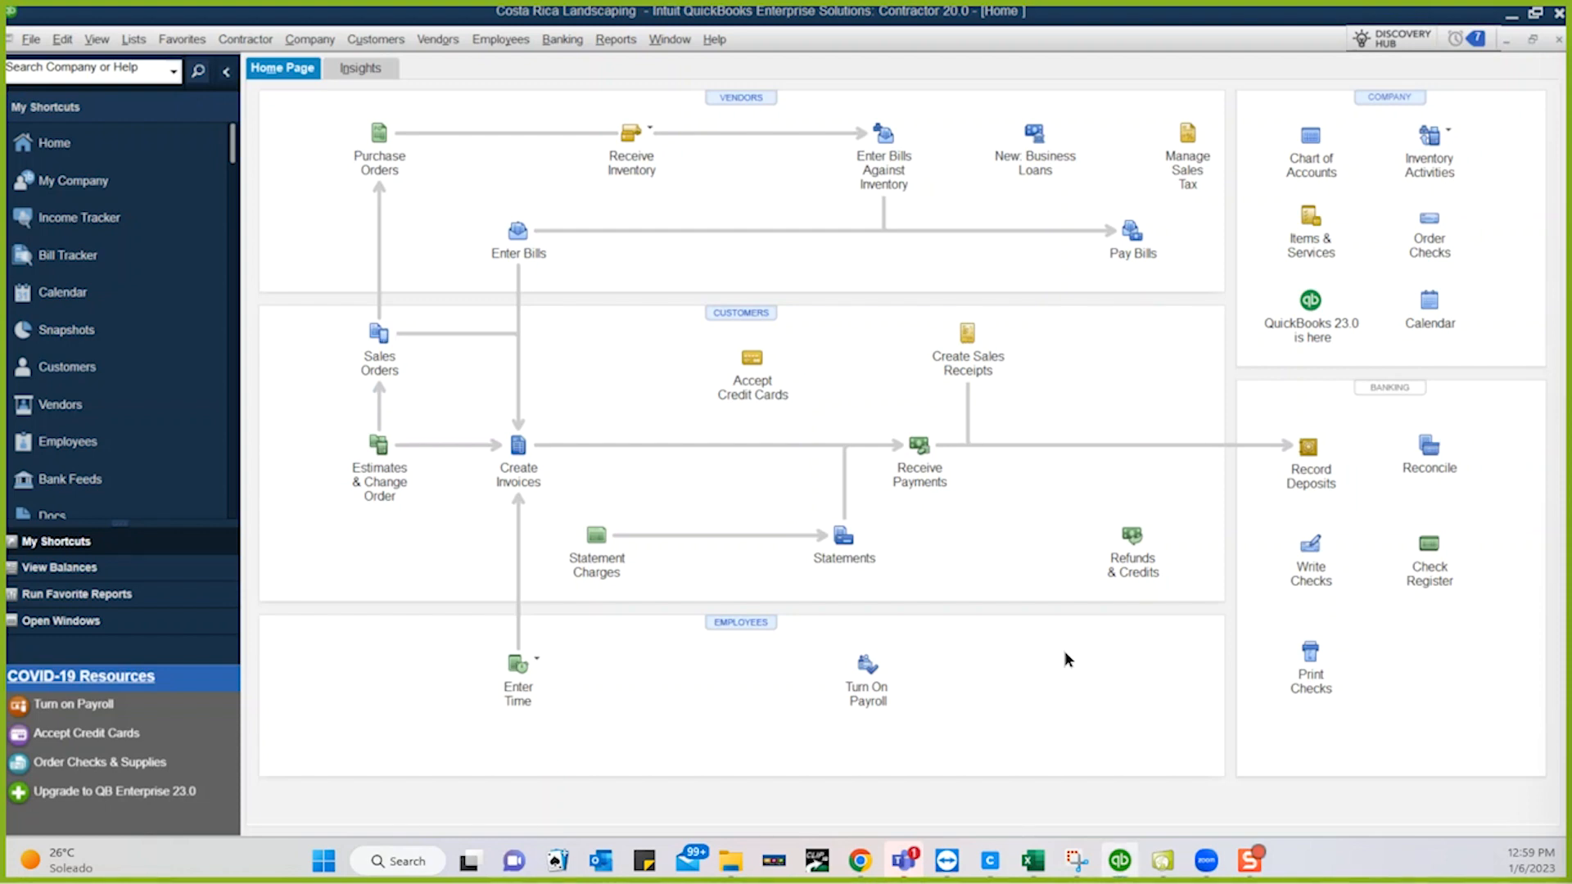
- Reopen Task Manager and expand QuickBooks (32 bit) to view its child processes, then collapse it
{"action": "right_click", "coordinate": [1321, 863]}
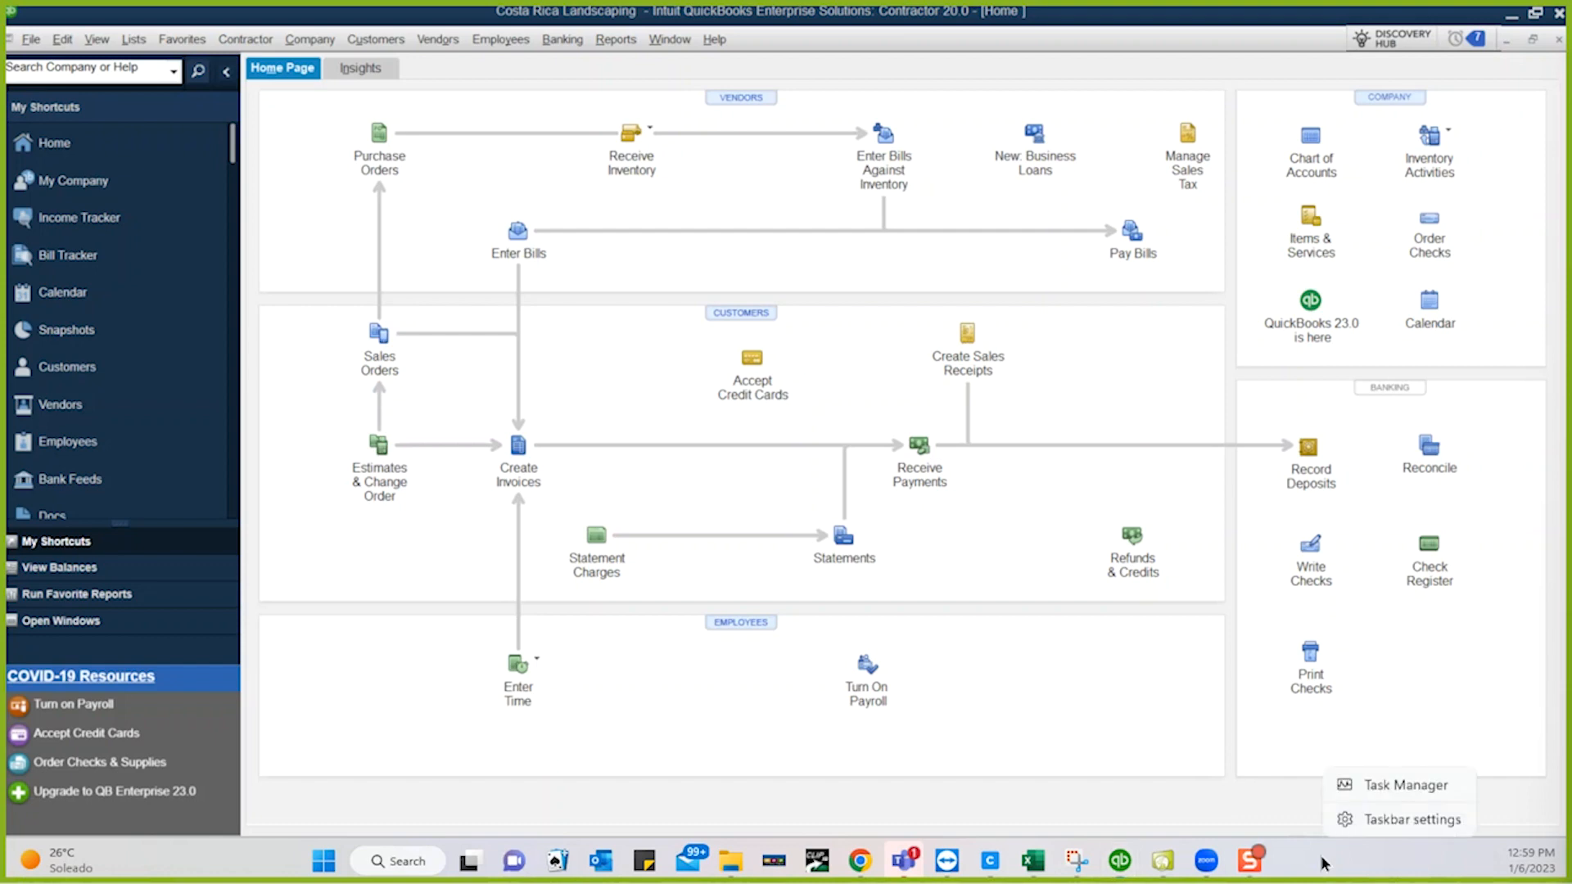
{"action": "left_click", "coordinate": [1385, 787]}
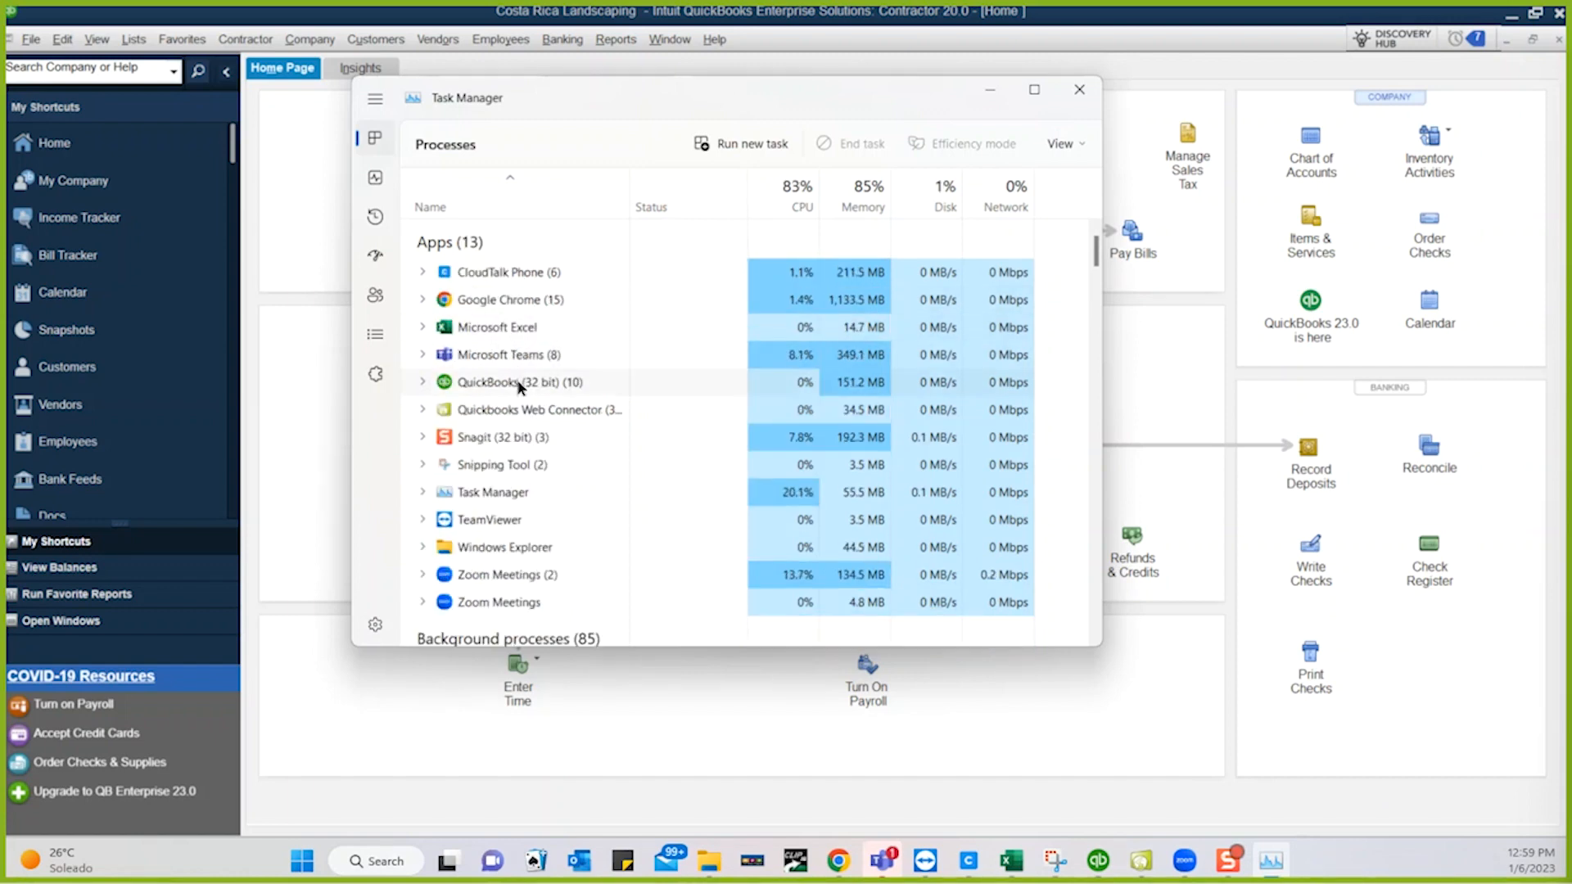
{"action": "left_click", "coordinate": [517, 382]}
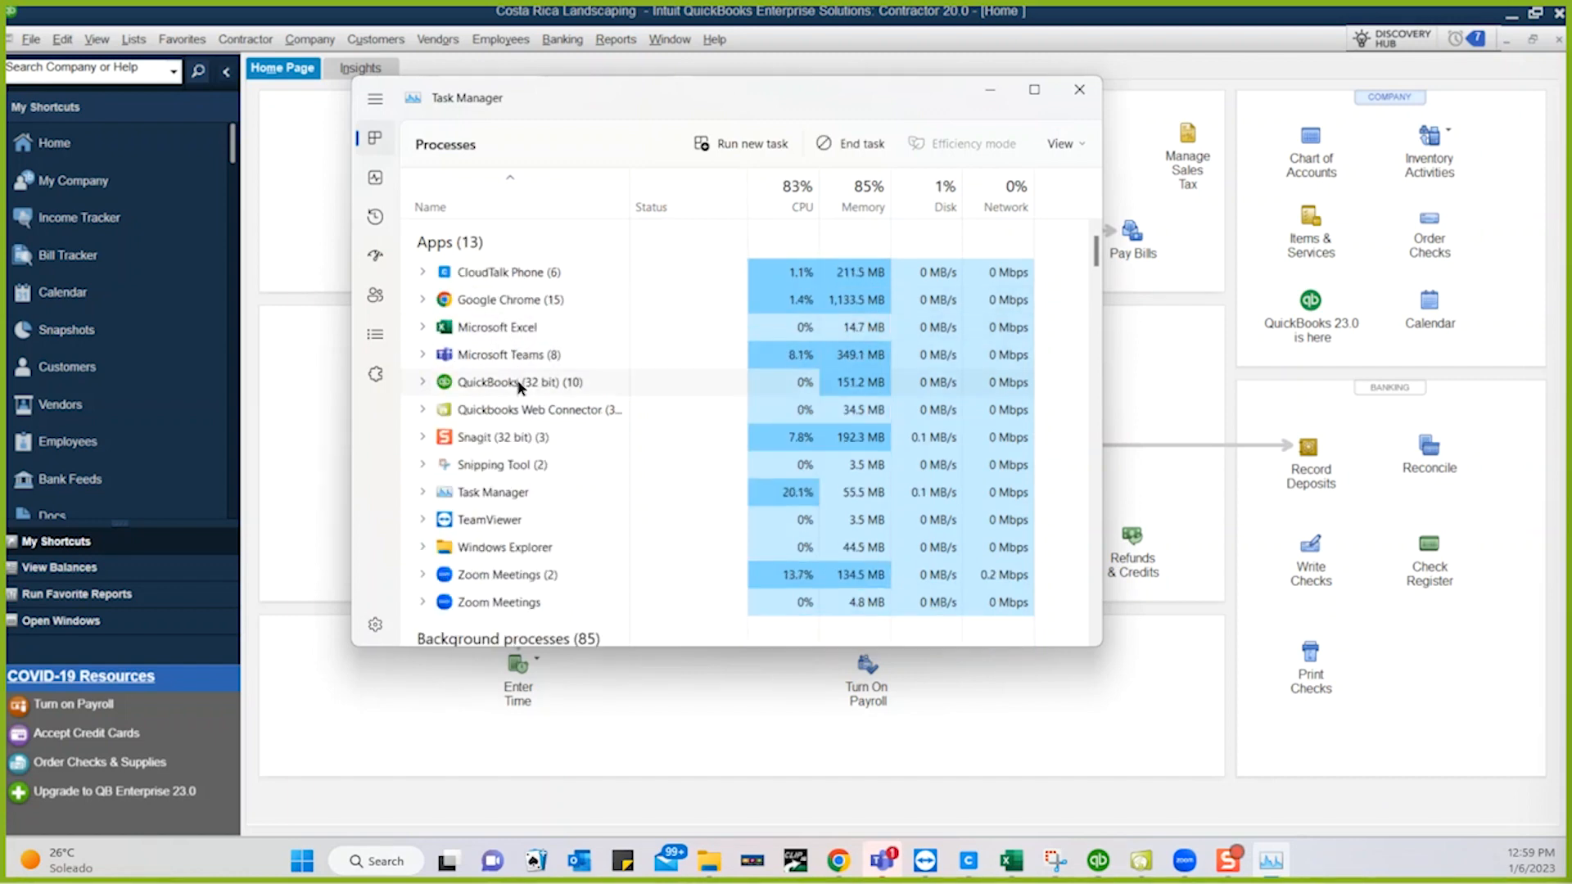
{"action": "left_click", "coordinate": [423, 382]}
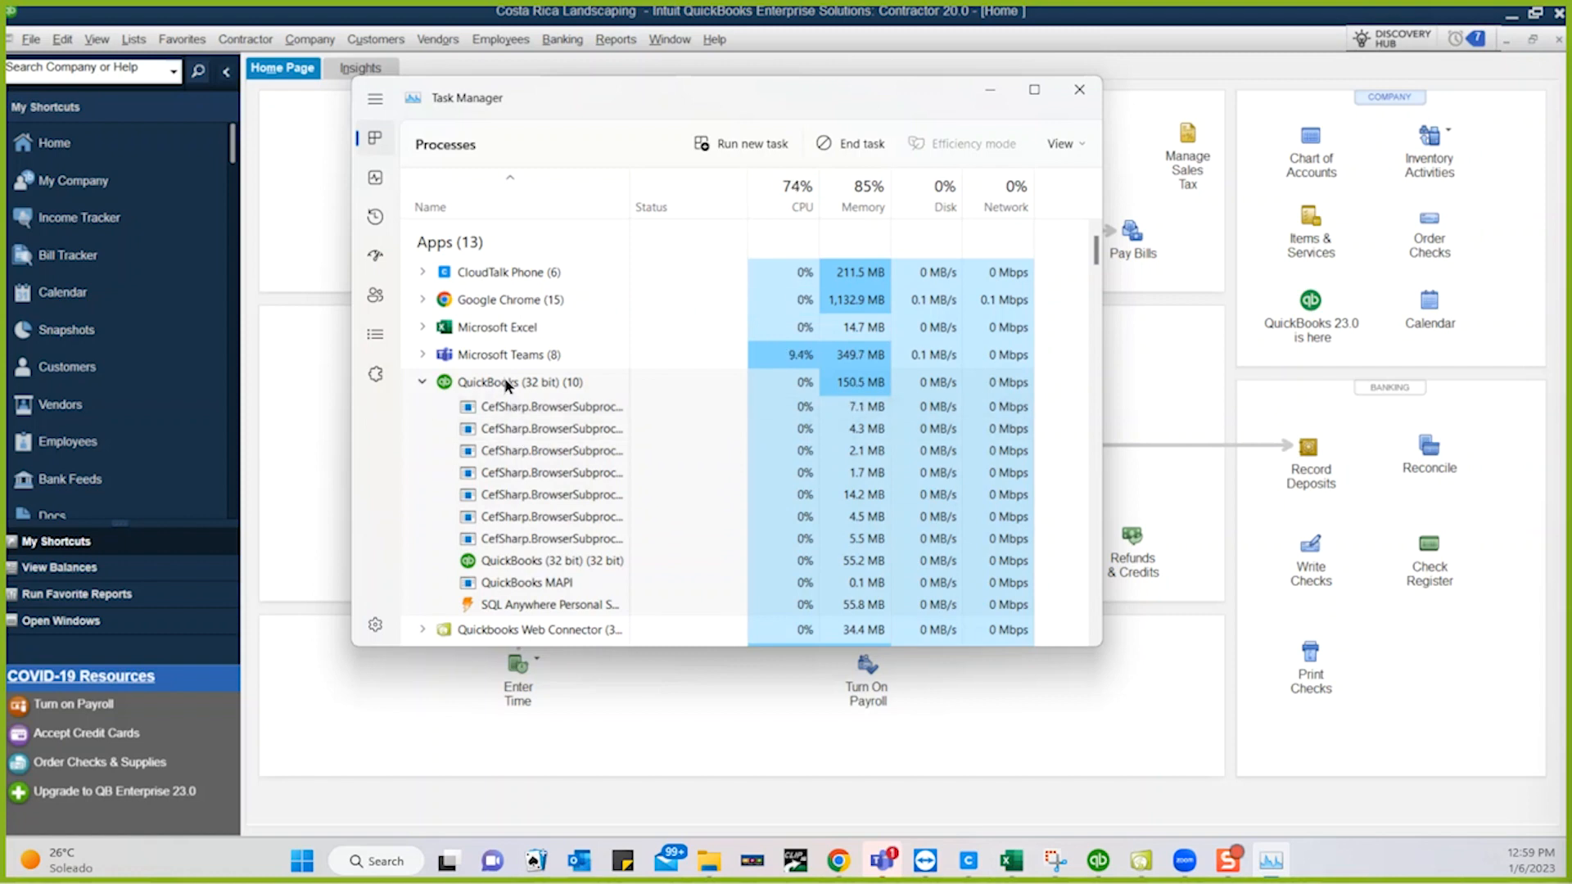
{"action": "left_click", "coordinate": [422, 383]}
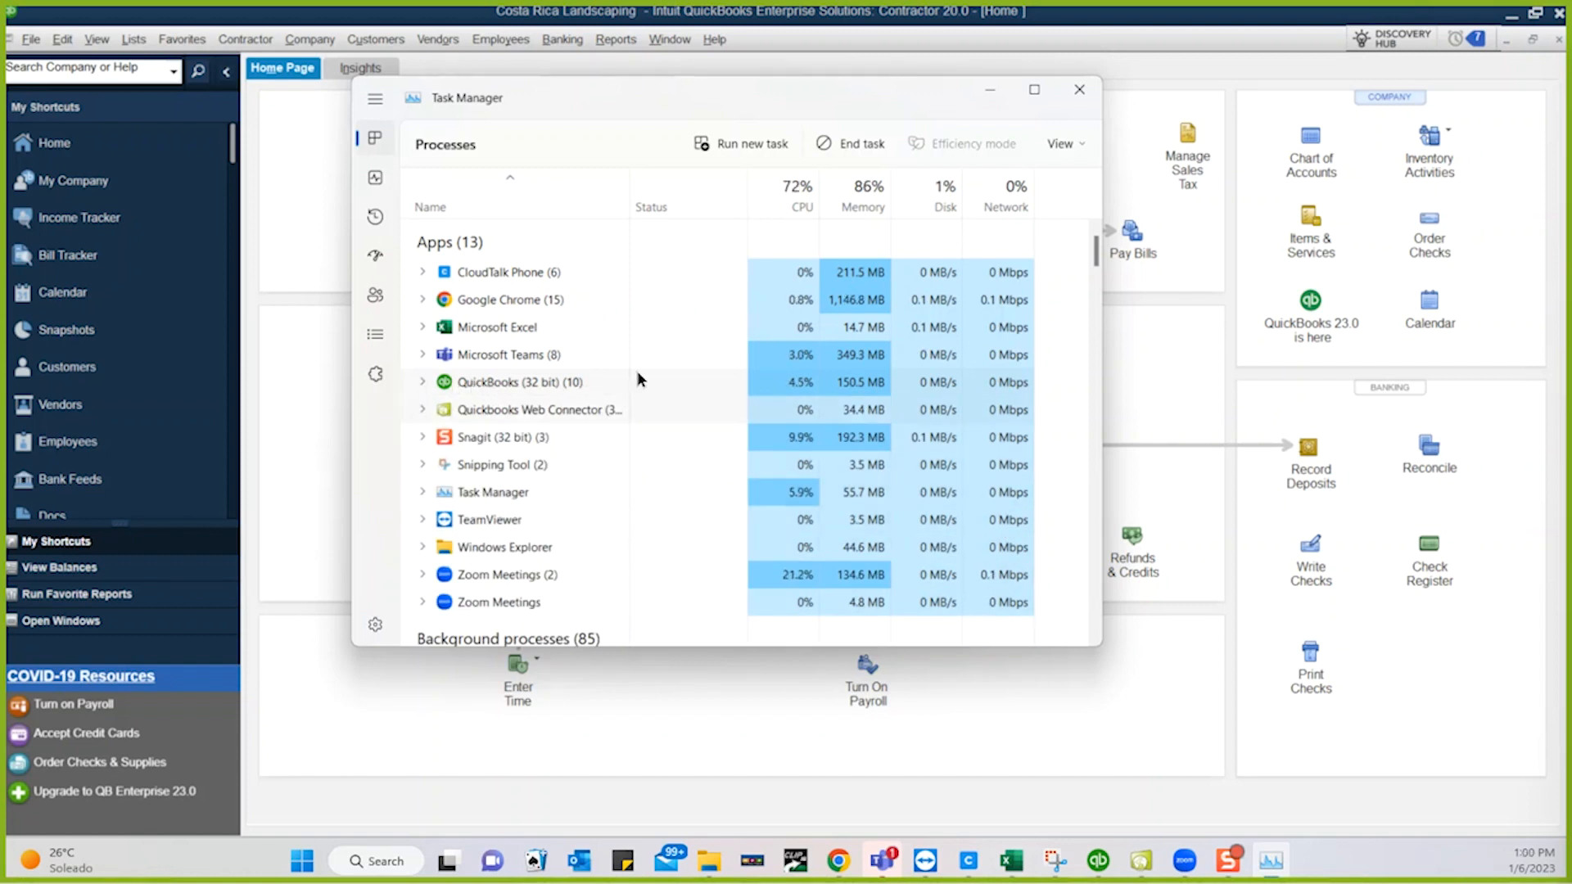
- End the QuickBooks (32 bit) task and its remaining child process, then close the QuickBooks window
{"action": "right_click", "coordinate": [509, 382]}
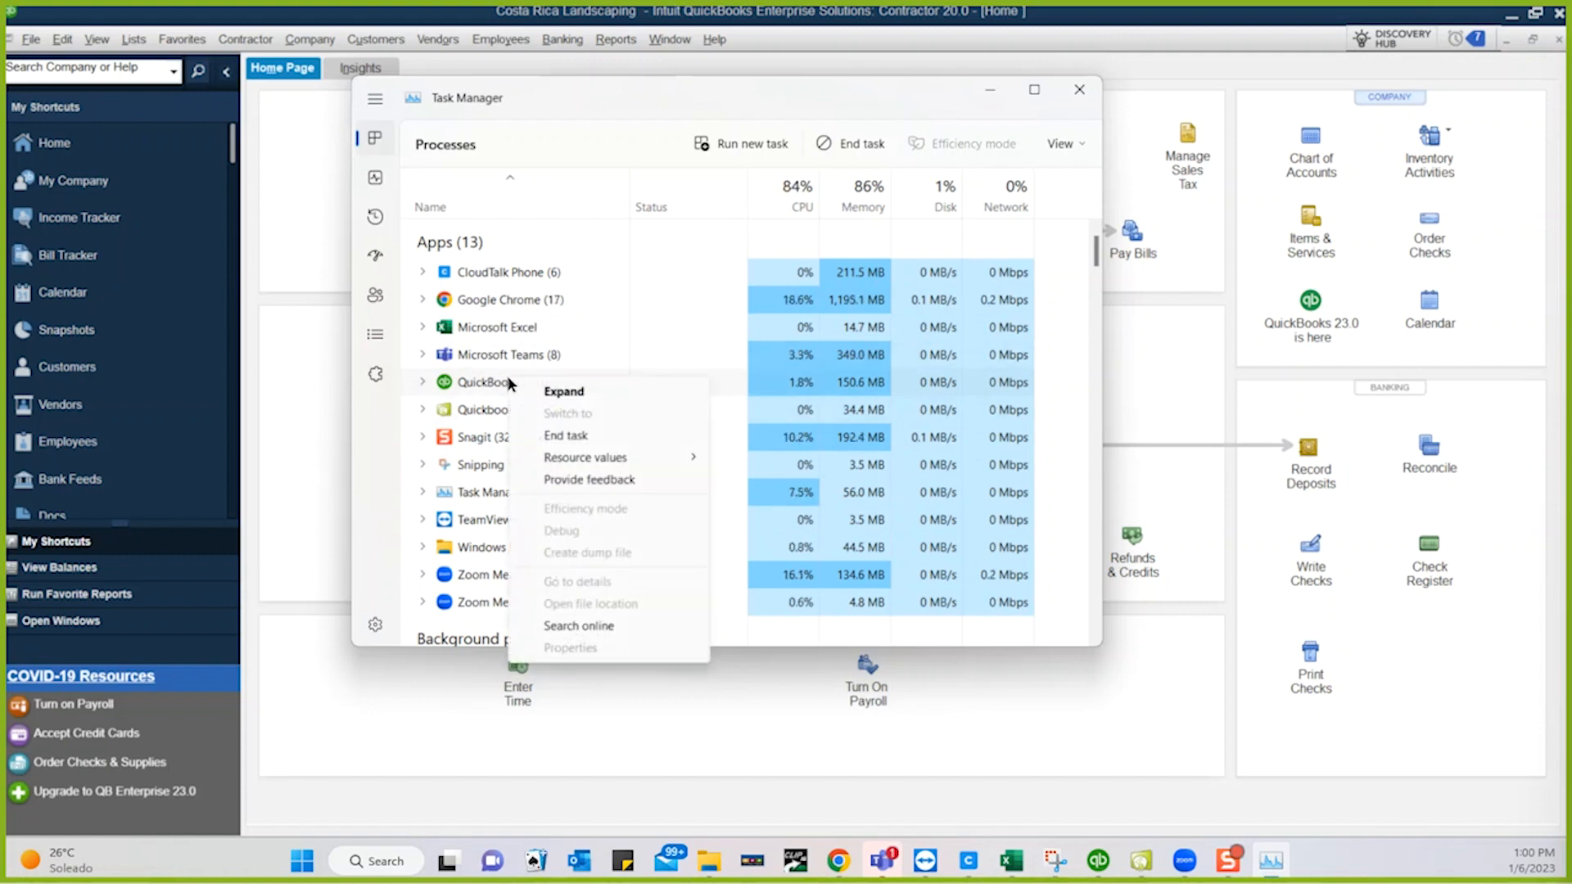
{"action": "left_click", "coordinate": [571, 438]}
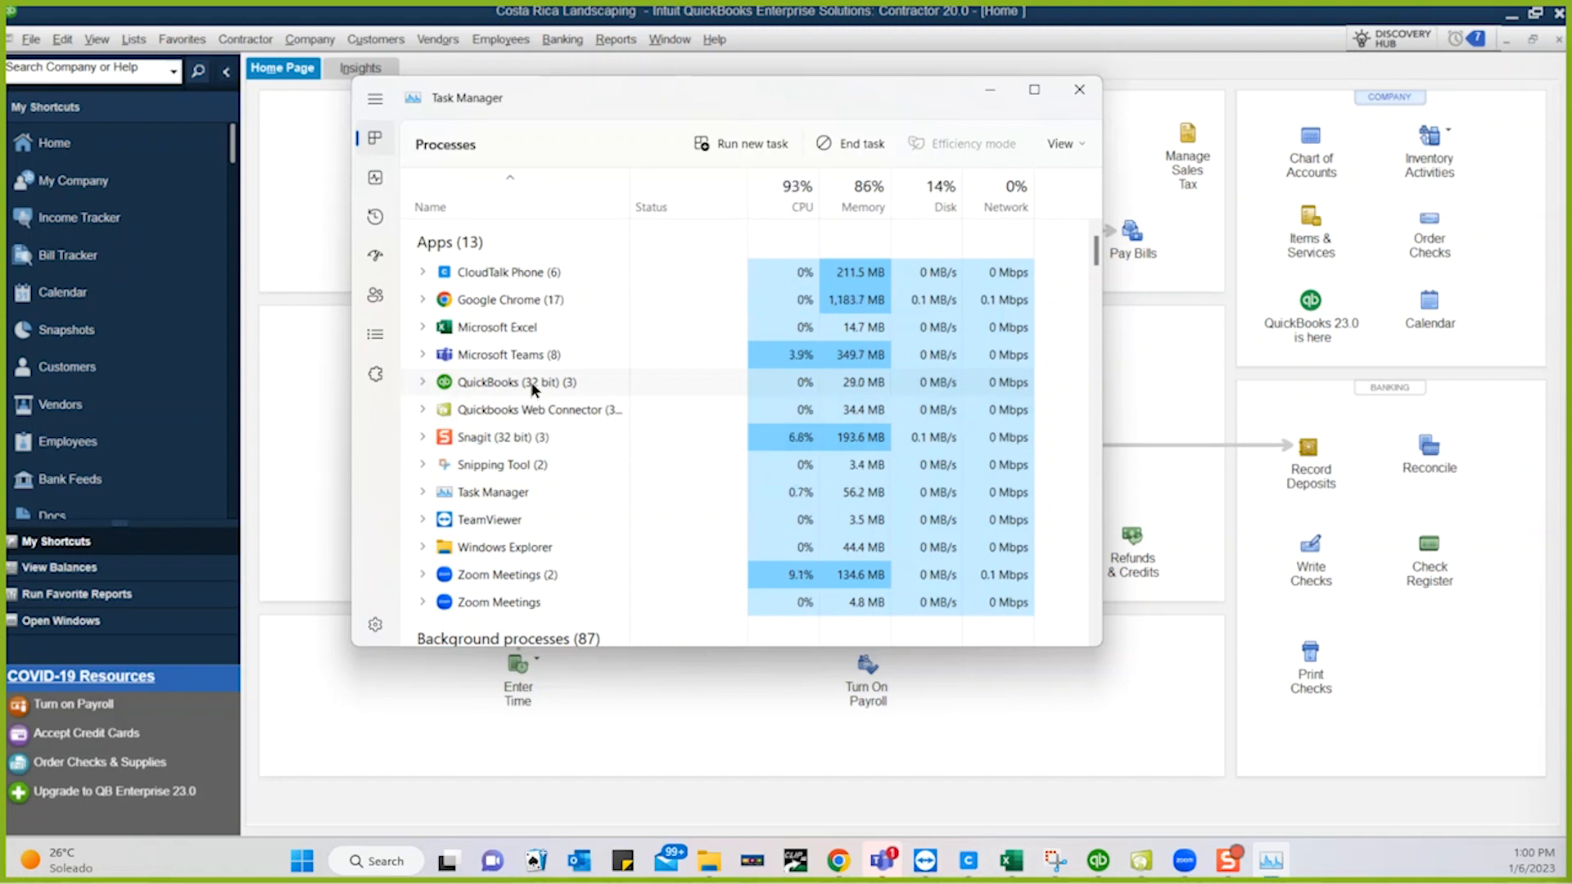
{"action": "left_click", "coordinate": [422, 382]}
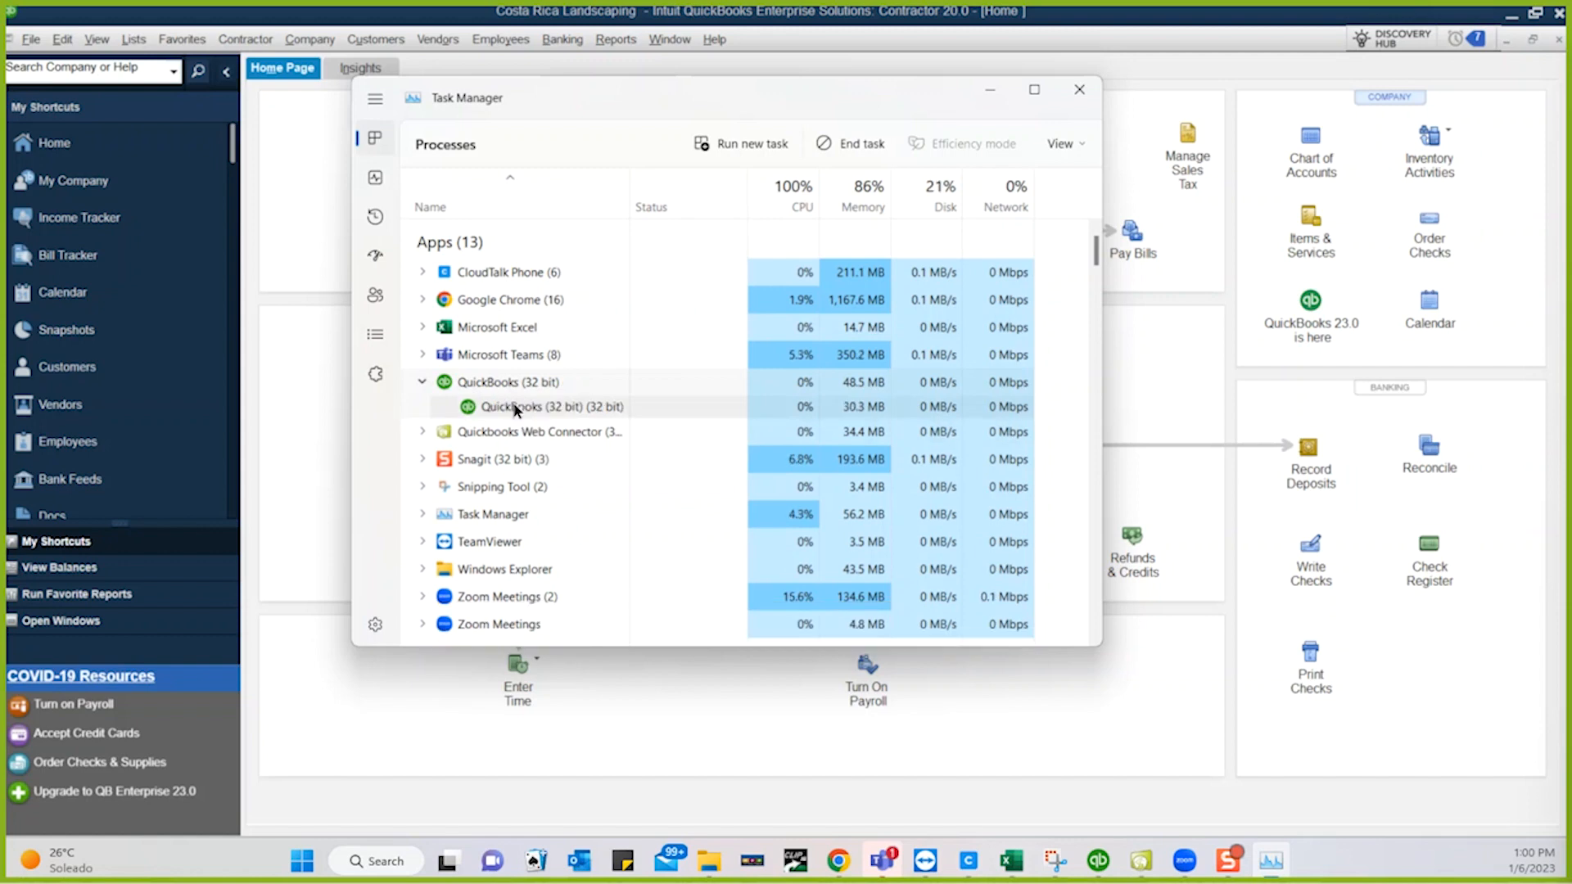
{"action": "right_click", "coordinate": [514, 407]}
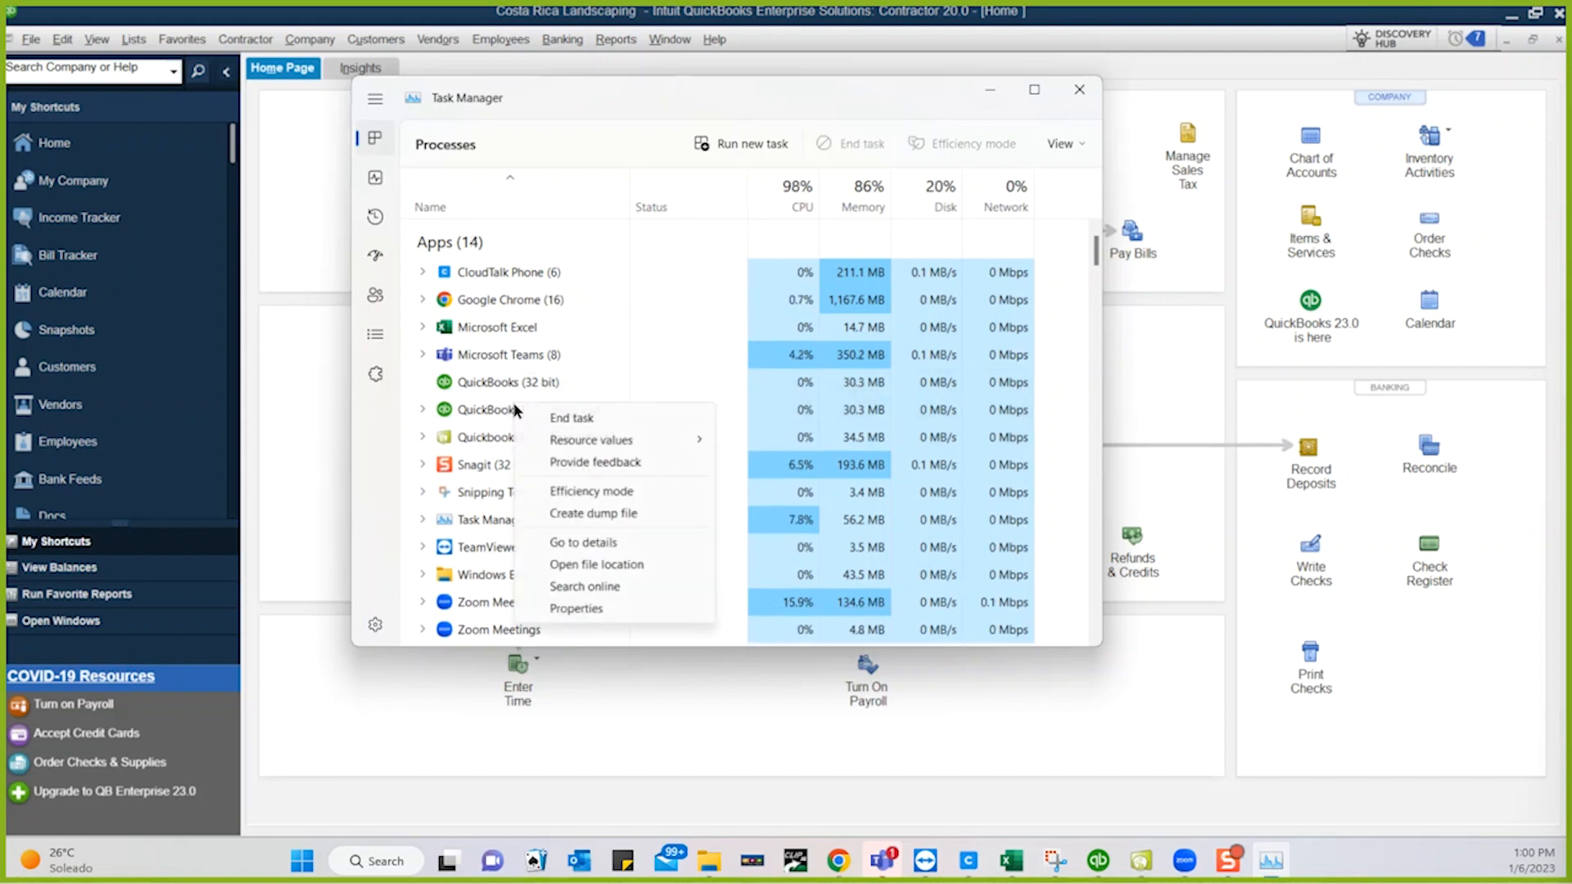
{"action": "left_click", "coordinate": [571, 419]}
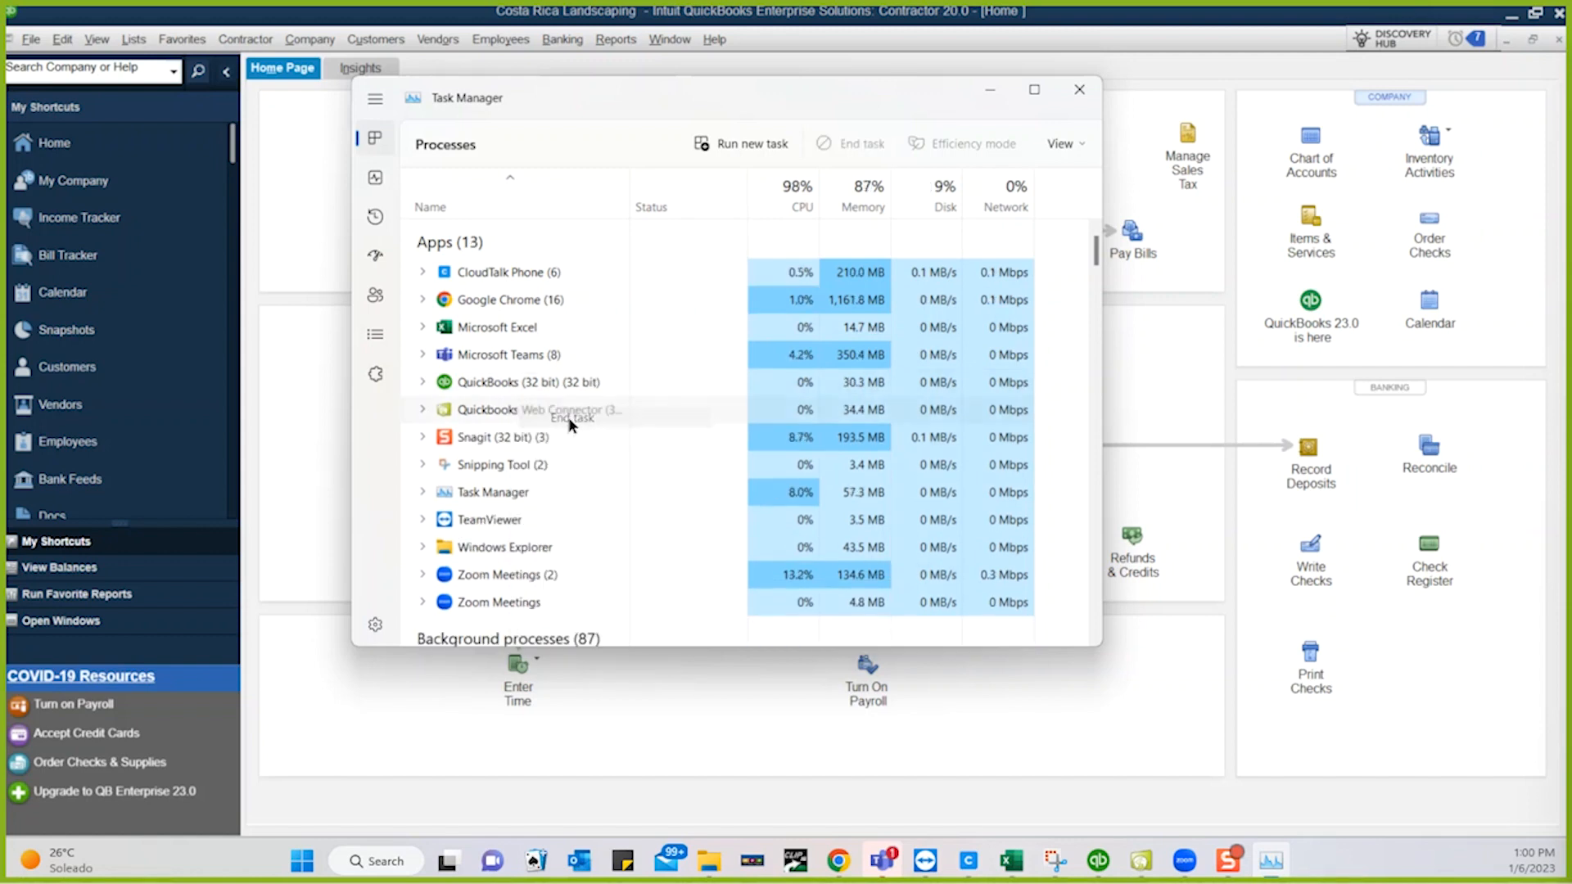
{"action": "left_click", "coordinate": [504, 381]}
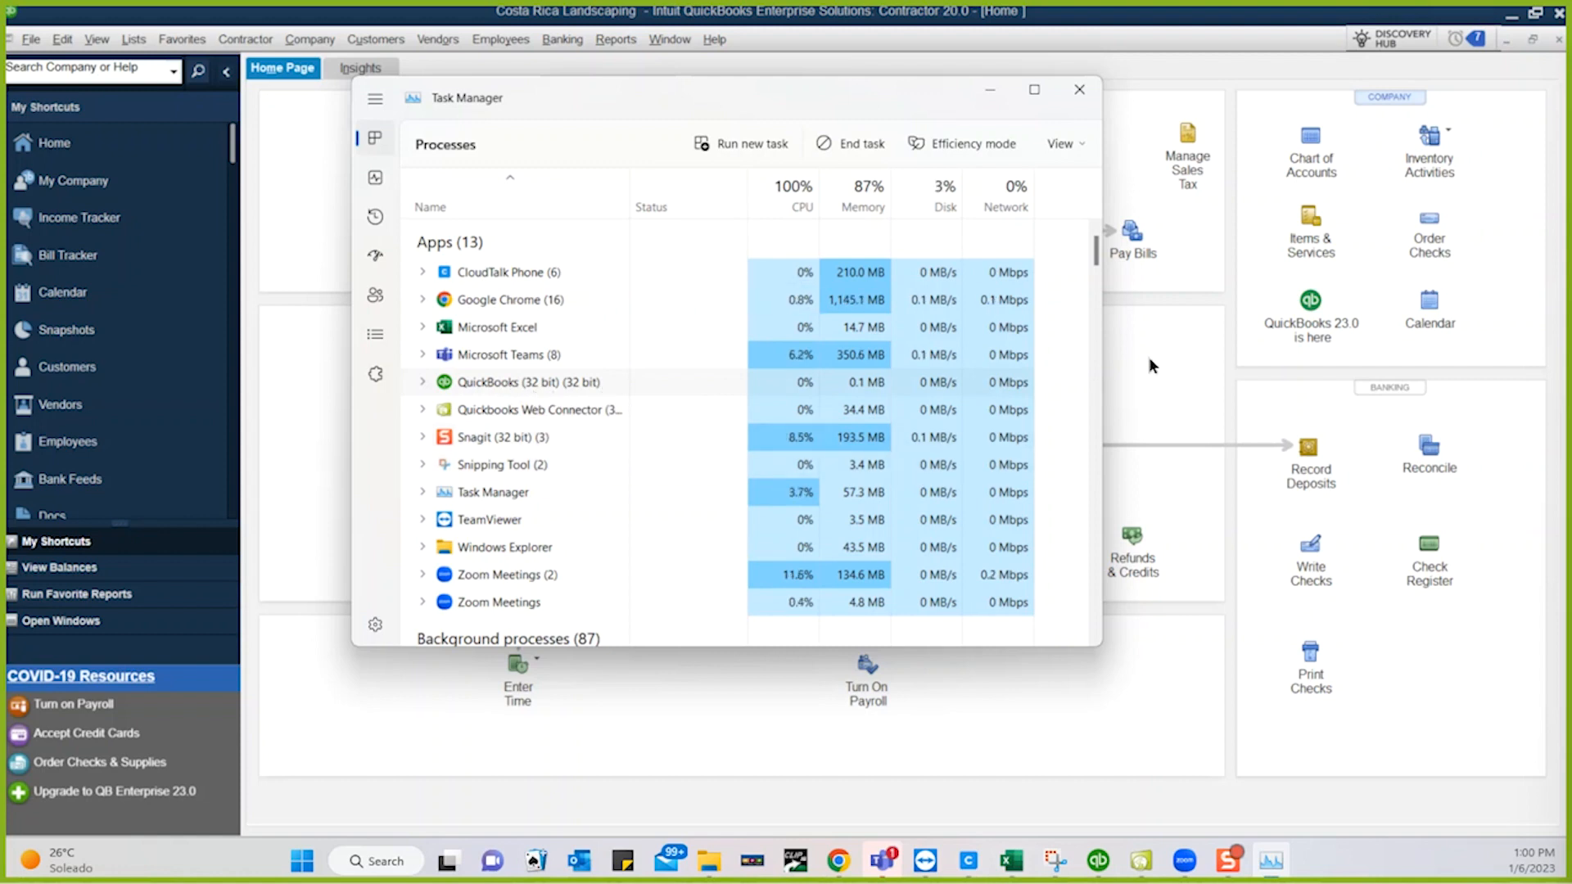
{"action": "left_click", "coordinate": [1559, 16]}
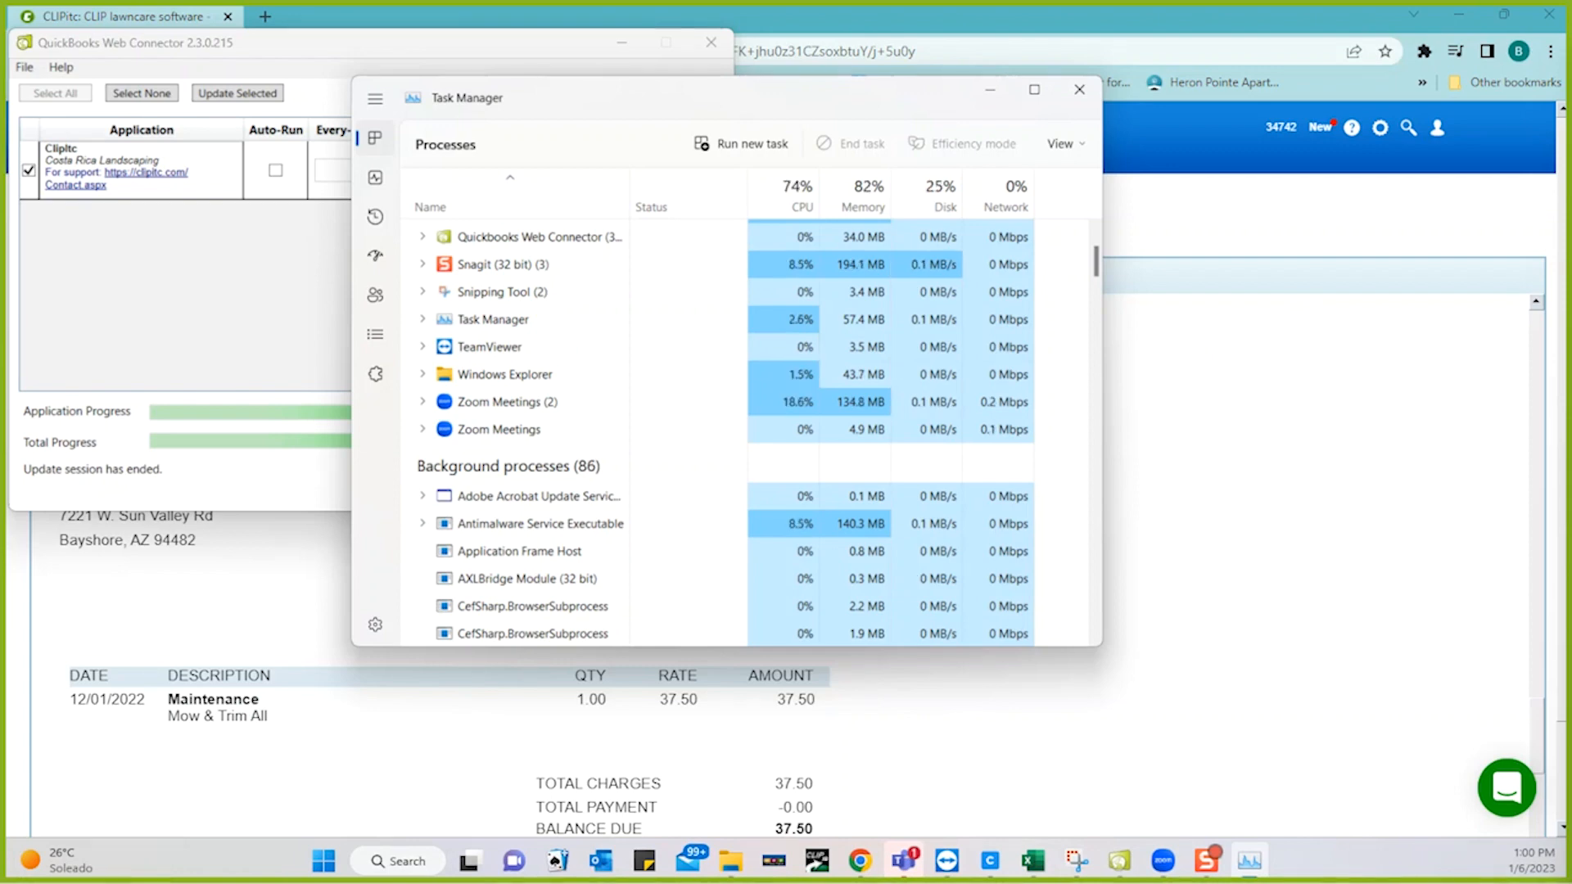
- Close Task Manager and the Web Connector, leaving CLIPitc's Invoice Report showing
{"action": "key", "text": "super+s"}
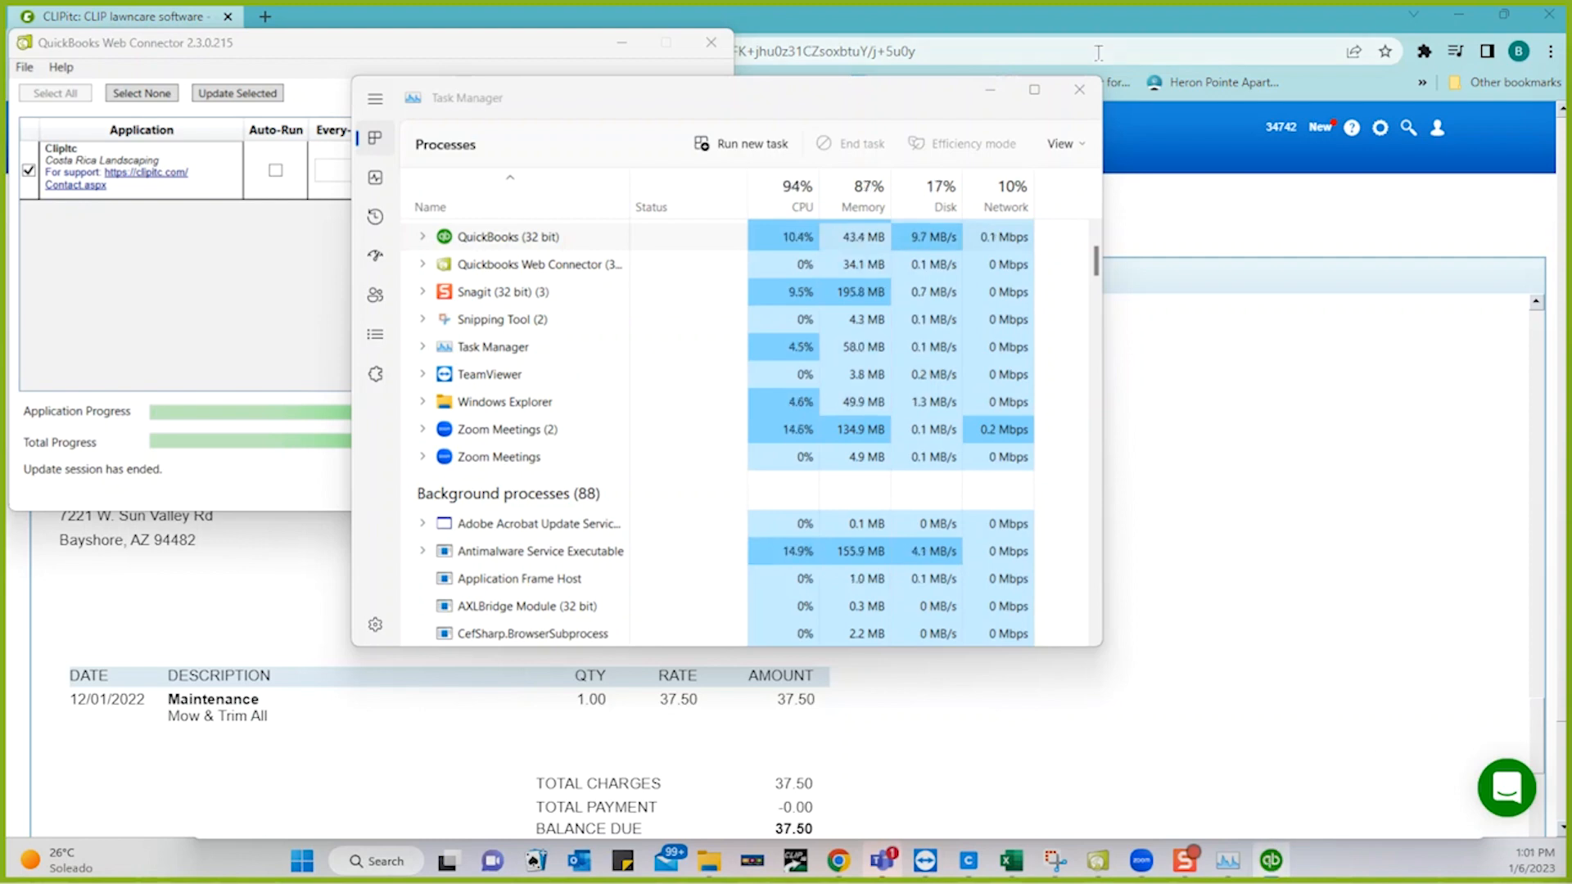
{"action": "left_click", "coordinate": [1079, 90]}
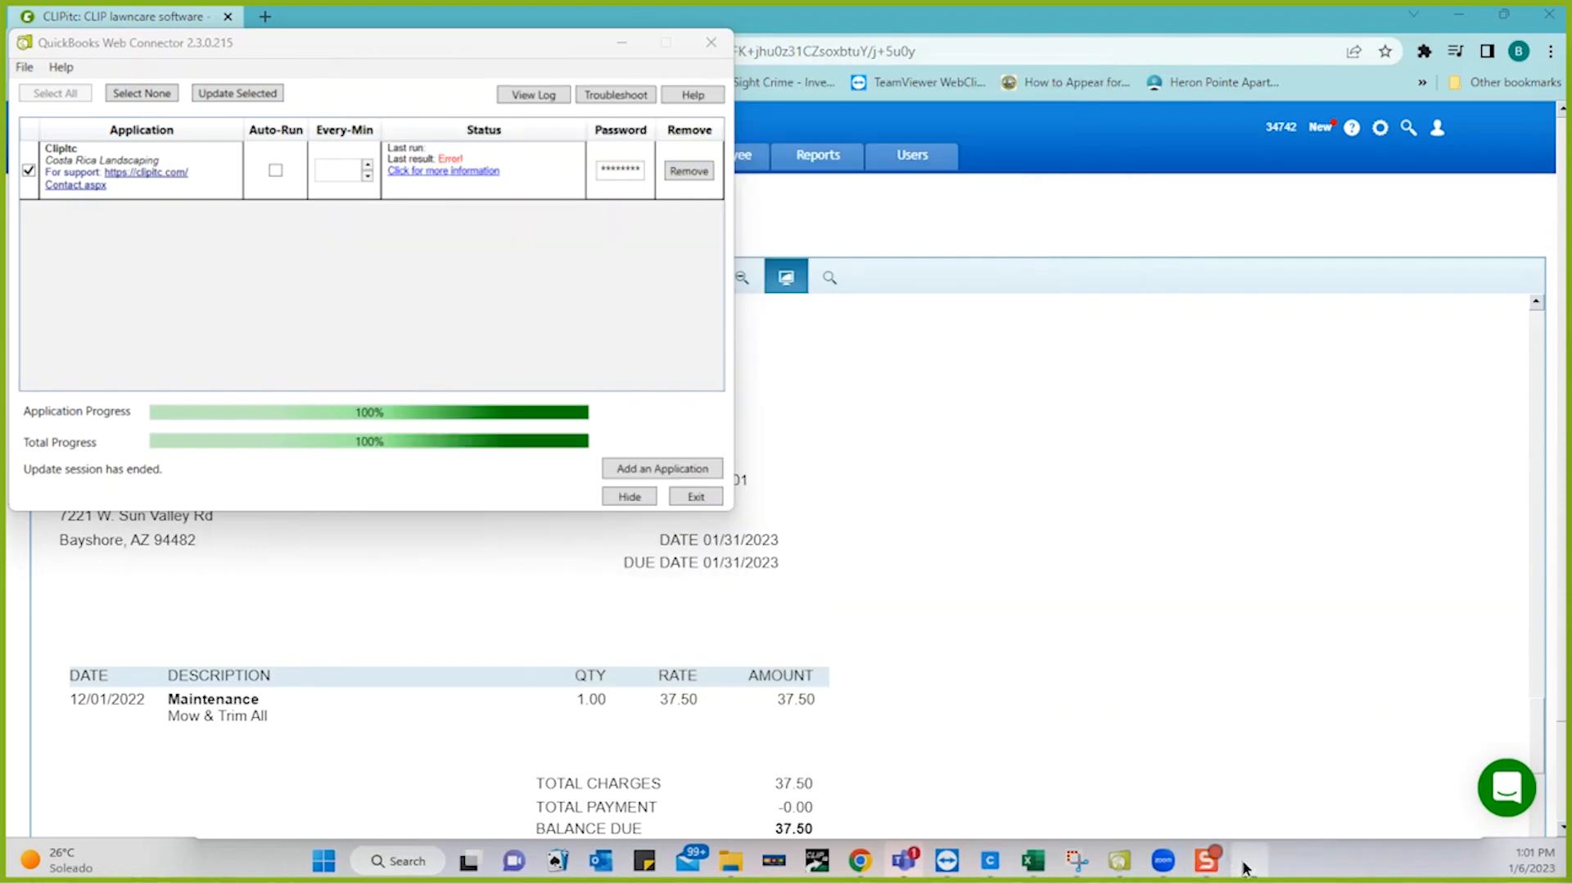
{"action": "left_click", "coordinate": [711, 43]}
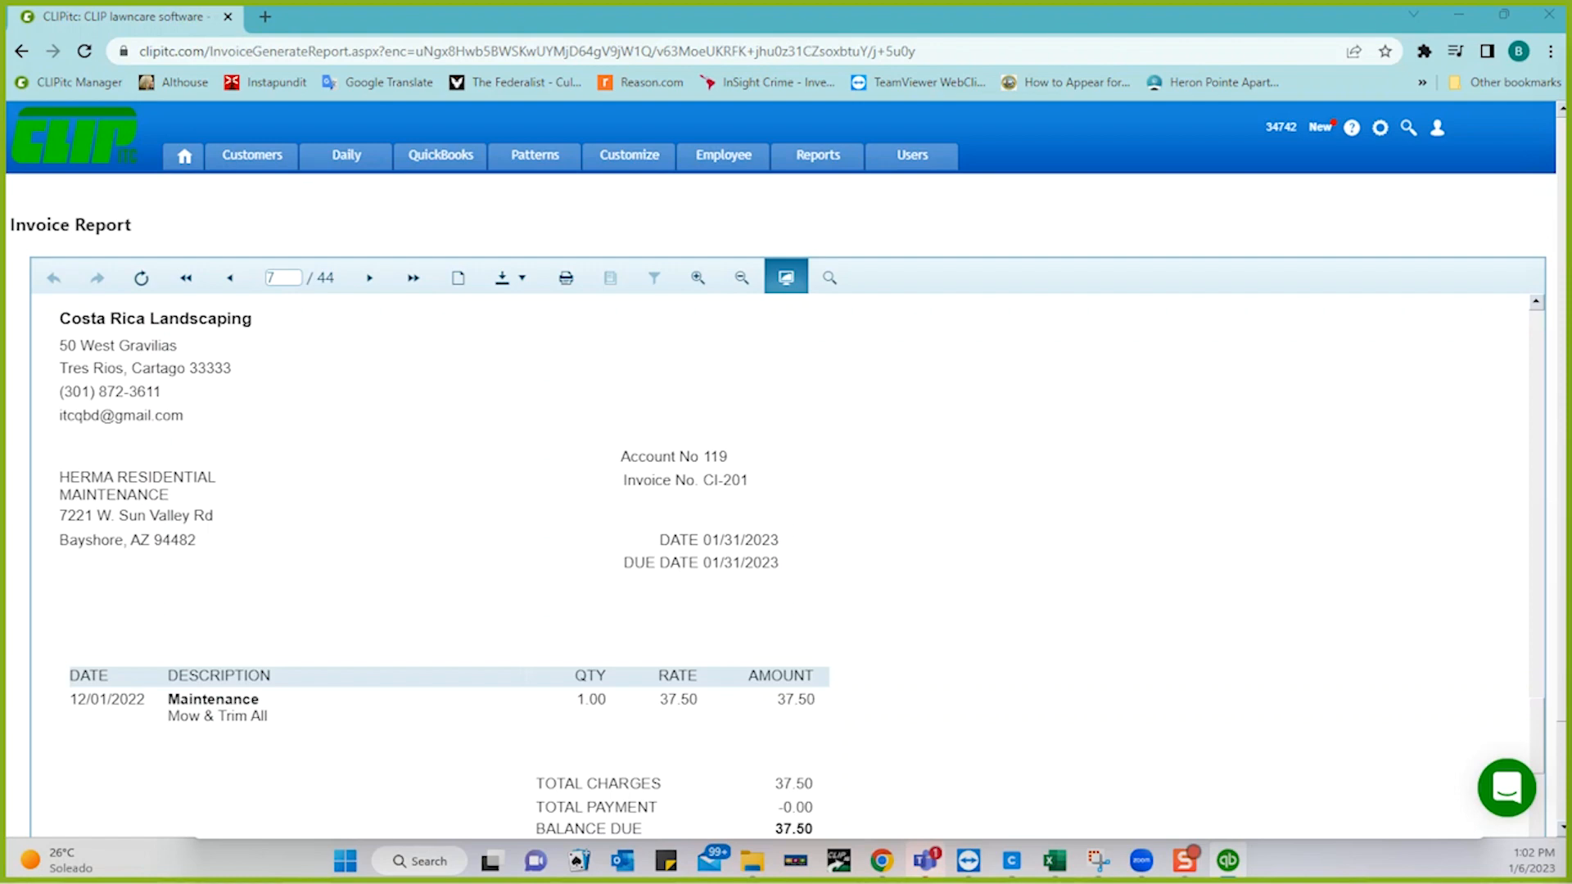
- Maximize QuickBooks, open Acme Tires' $300.00 invoice 57 from the Customer Center, then minimize QuickBooks
{"action": "left_click_drag", "start_coordinate": [1571, 18], "coordinate": [1003, 123]}
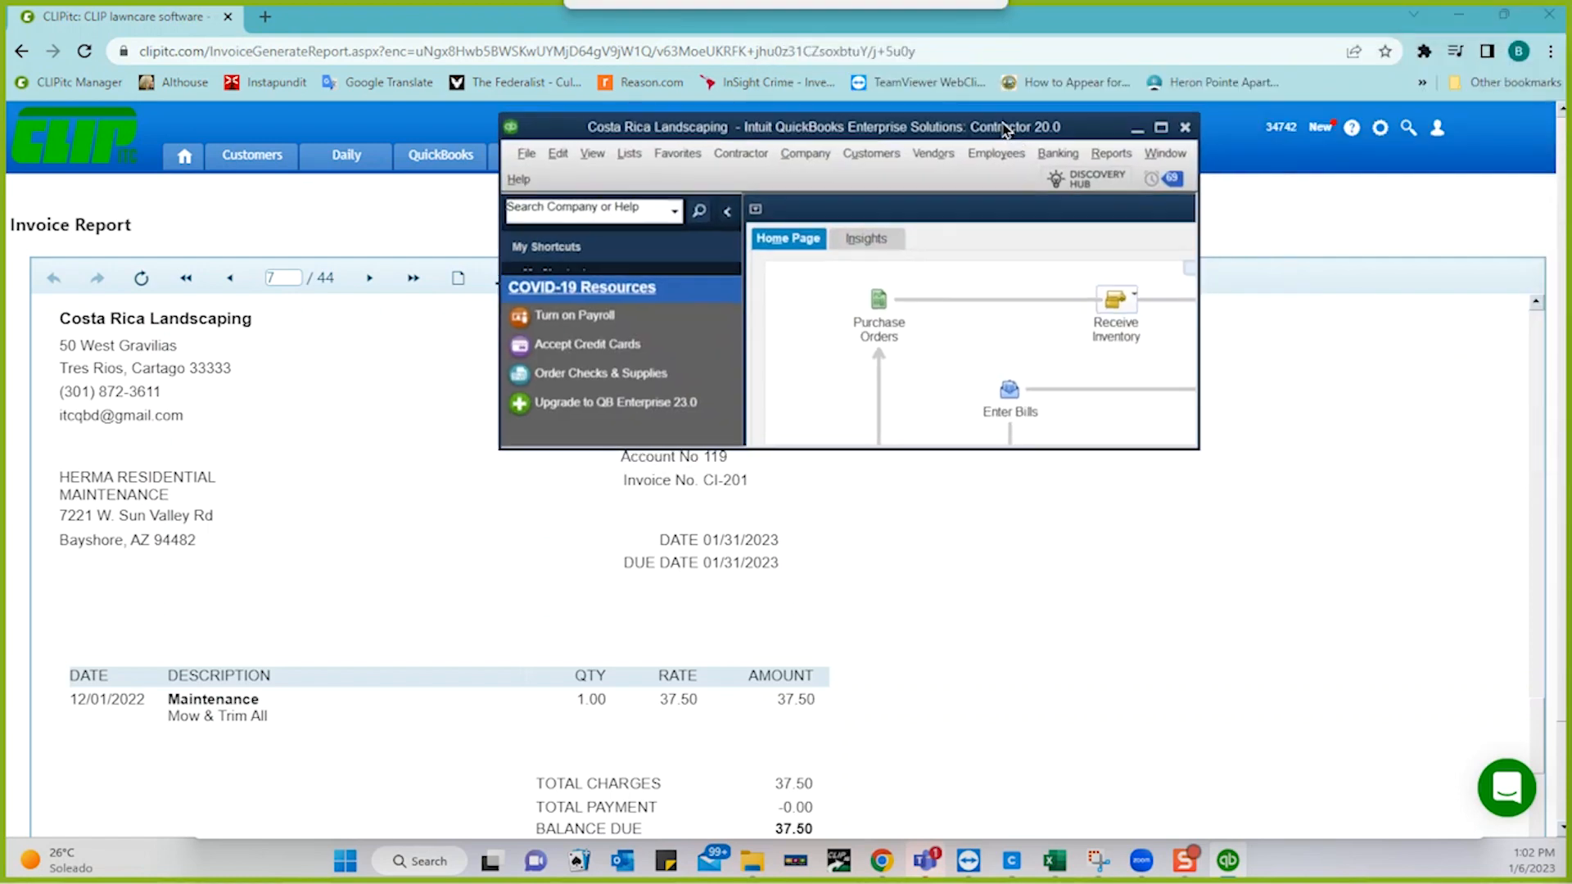
{"action": "left_click", "coordinate": [1161, 127]}
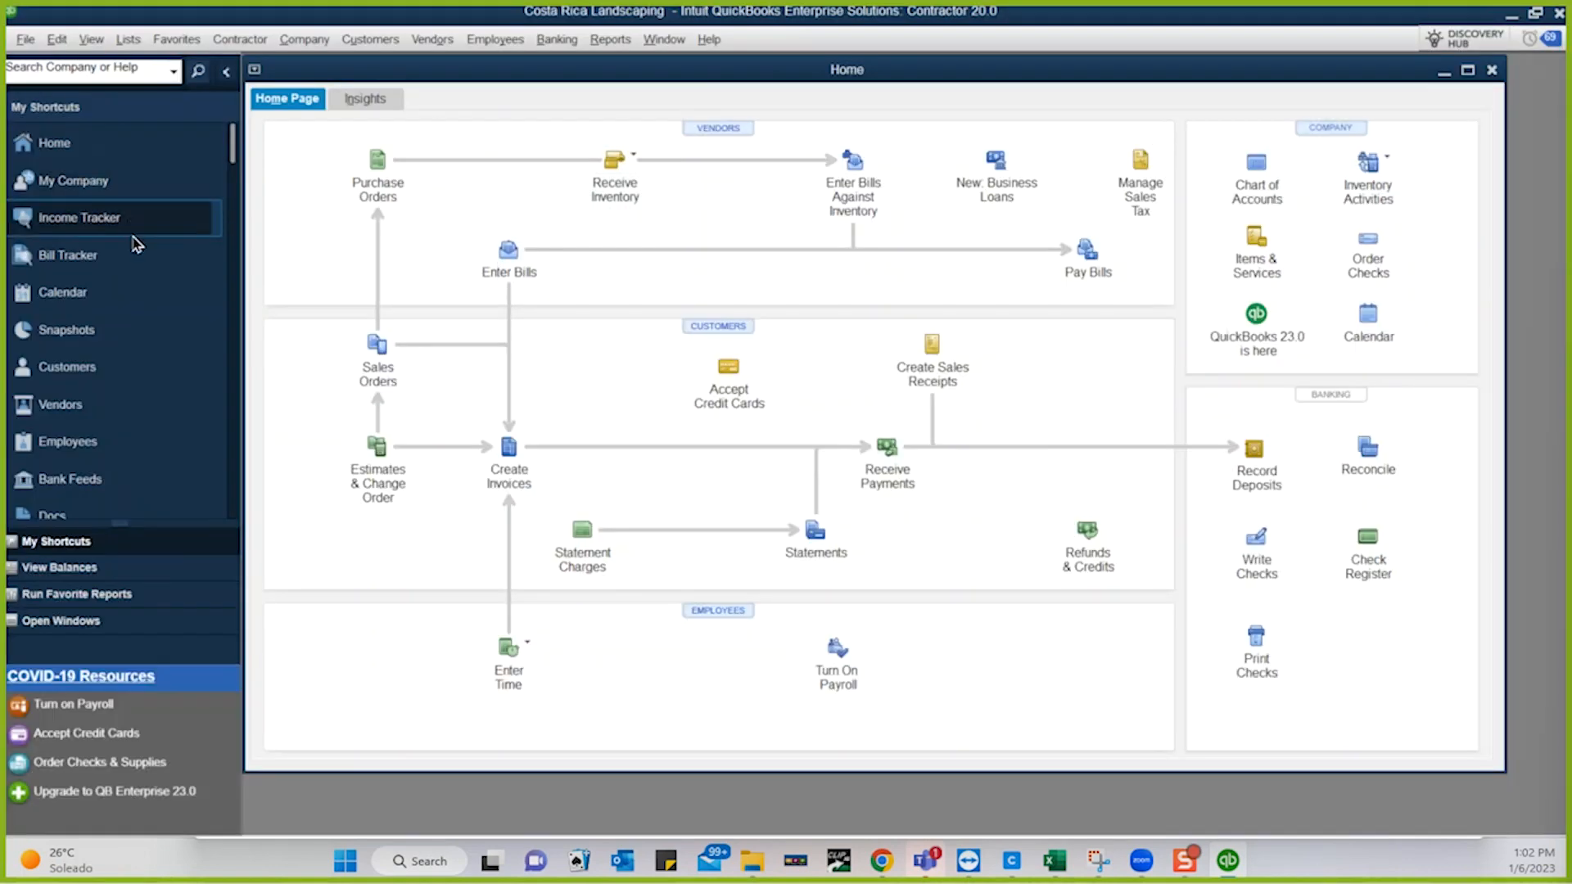
{"action": "left_click", "coordinate": [67, 367]}
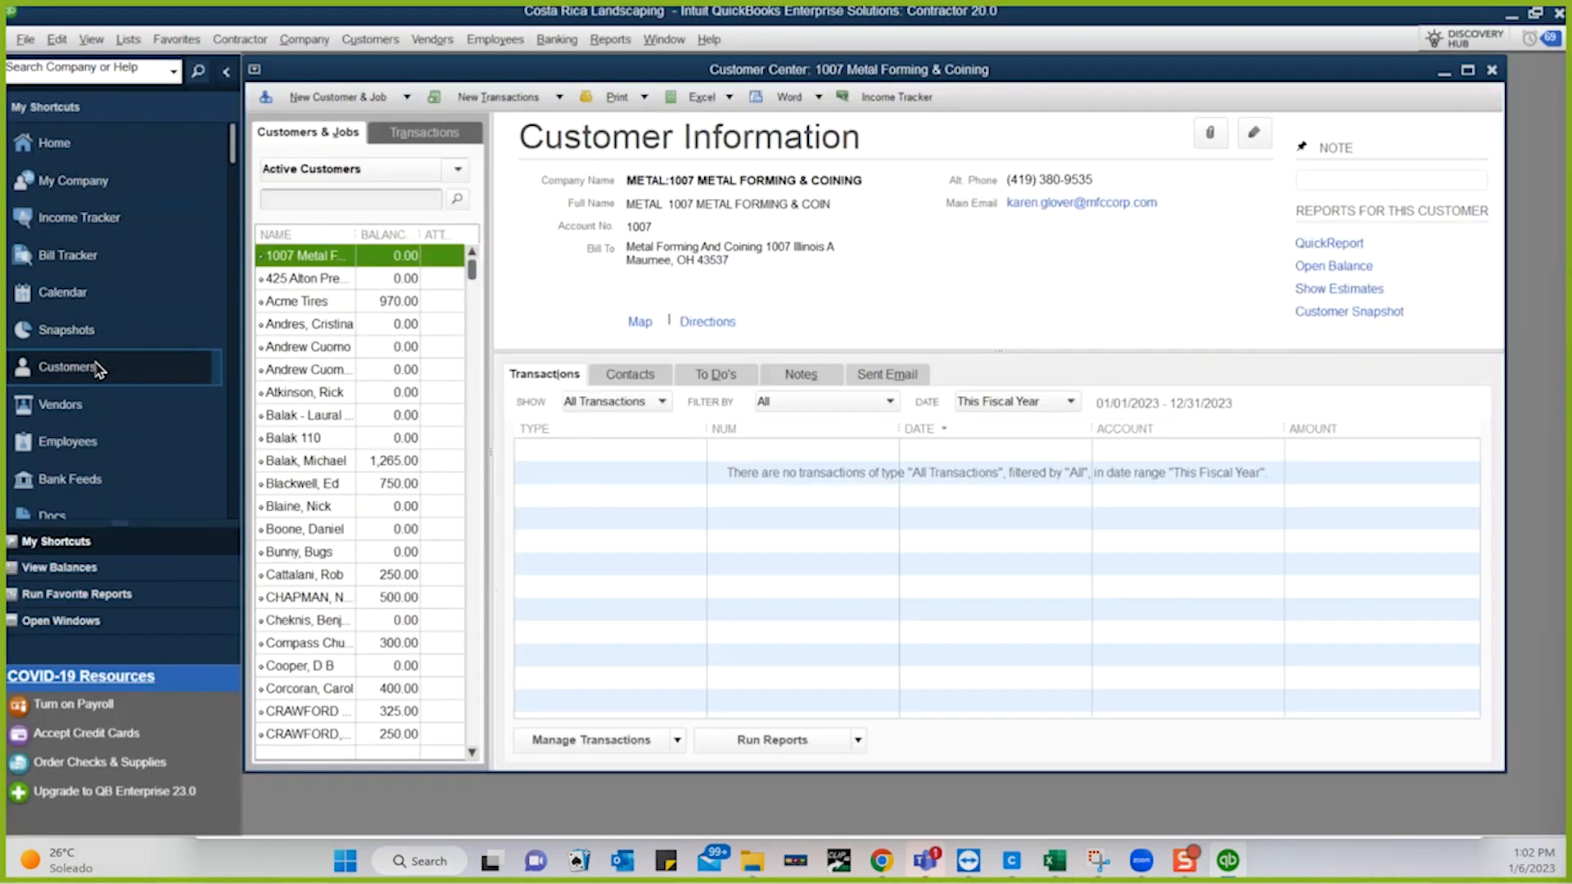
{"action": "left_click", "coordinate": [292, 302]}
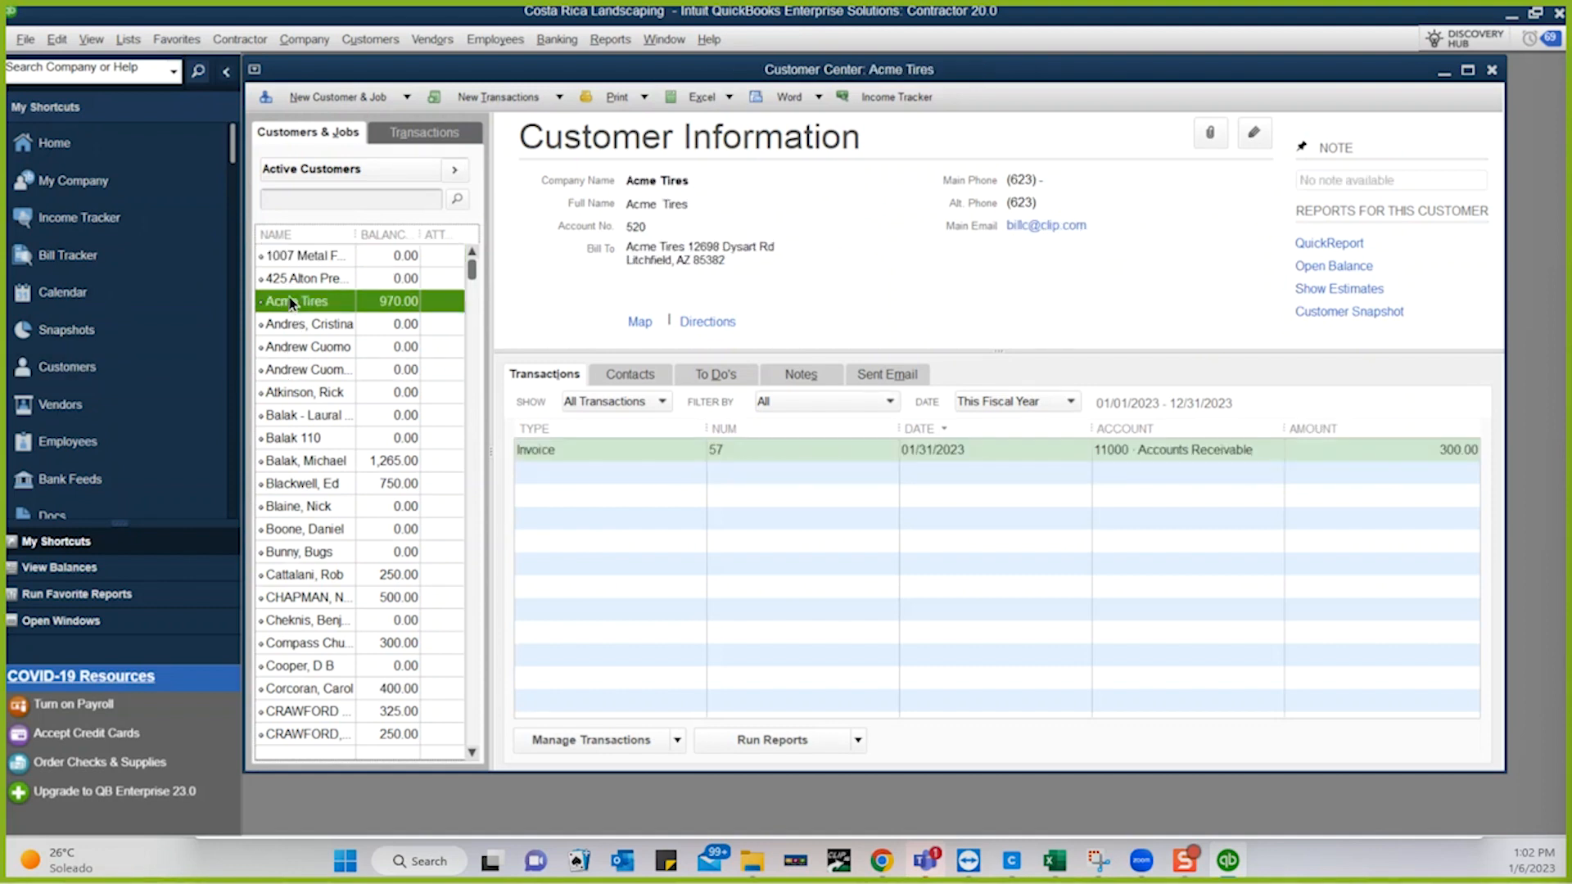
{"action": "double_click", "coordinate": [1020, 450]}
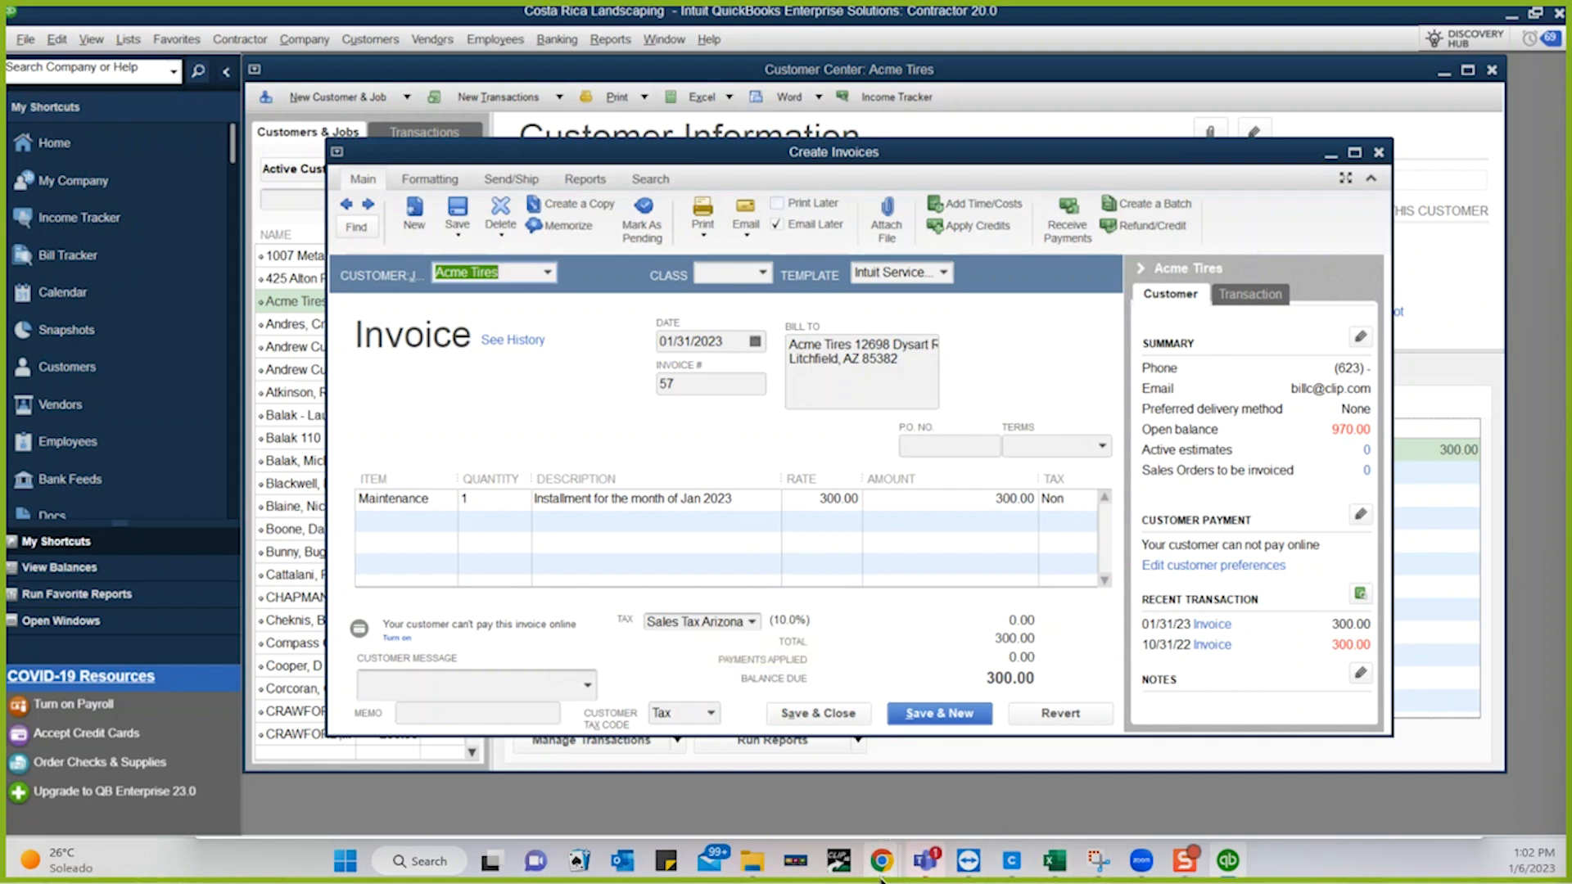
{"action": "left_click", "coordinate": [1511, 21]}
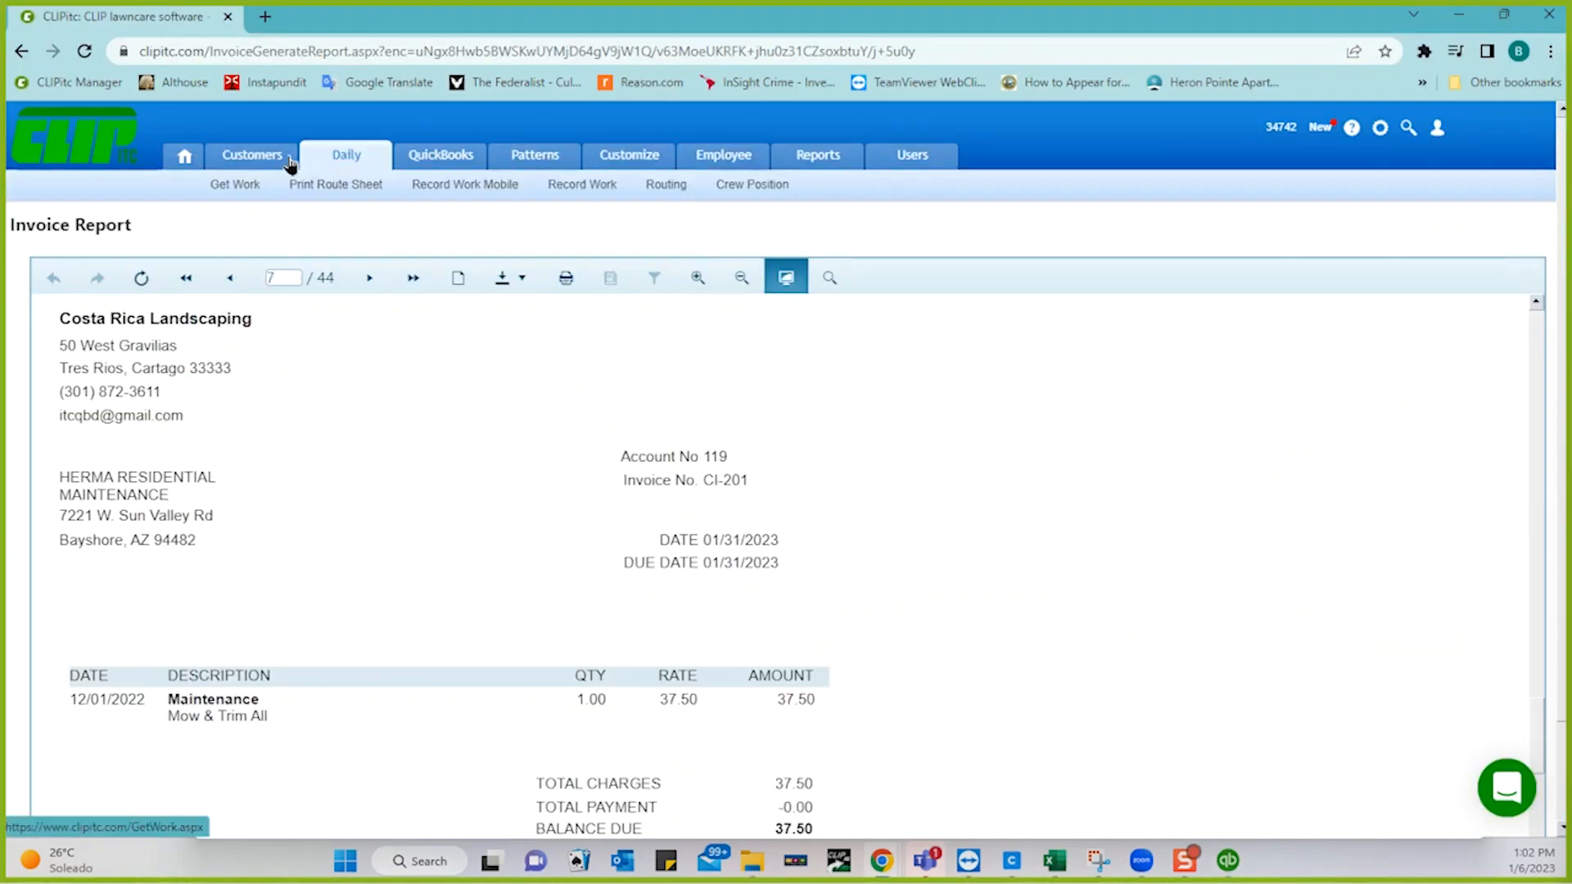
- Check customer 520 Acme Tires' invoices in CLIPitc showing invoice 57 unpaid, then return to QuickBooks
{"action": "left_click", "coordinate": [262, 163]}
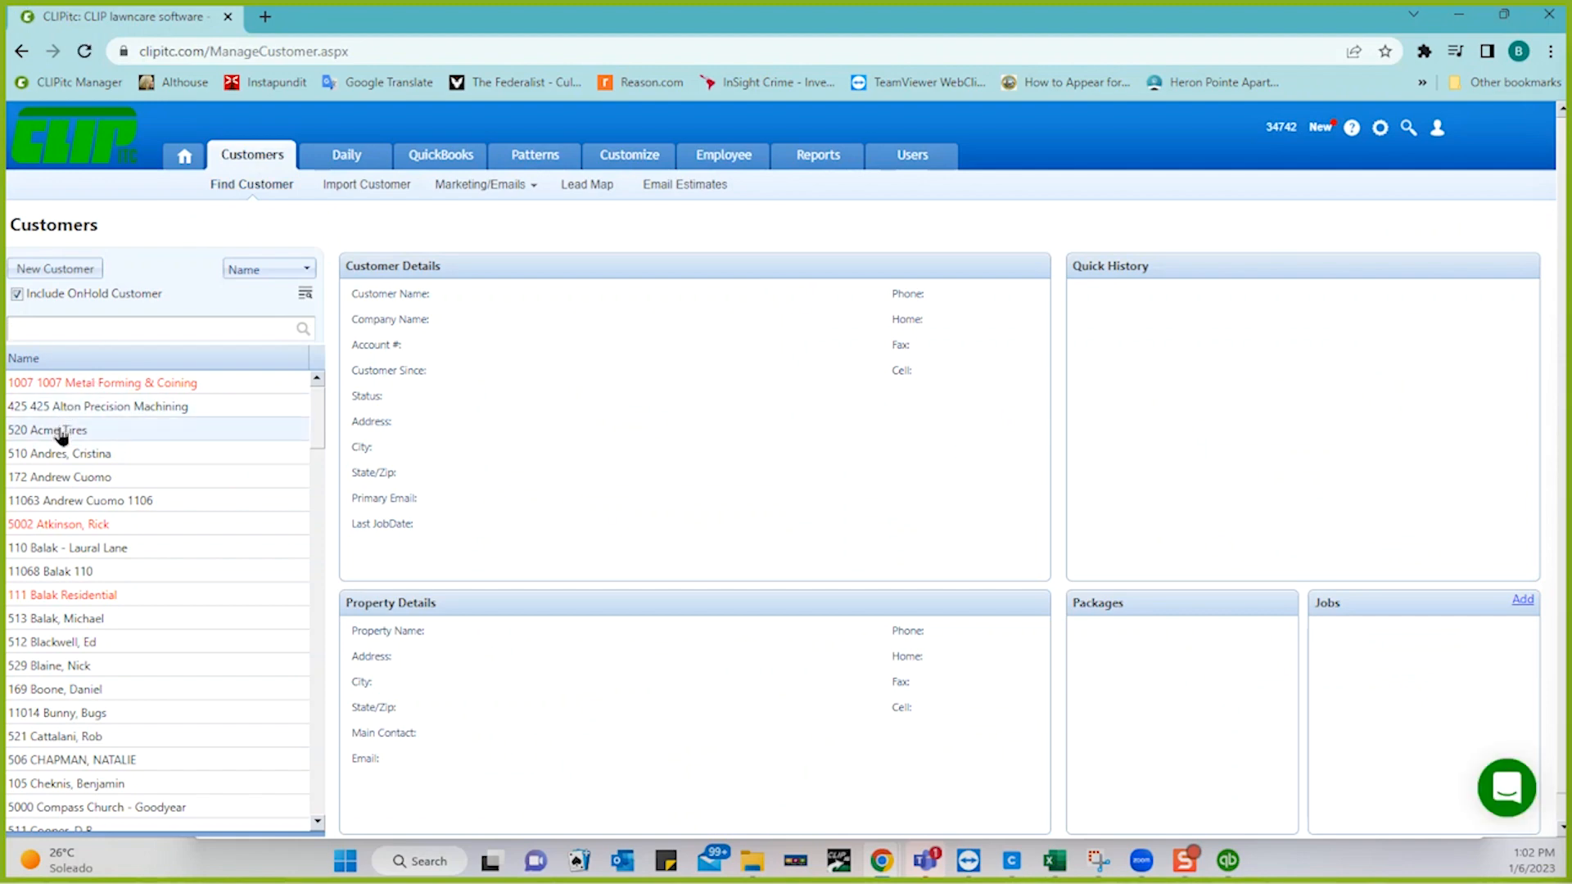
{"action": "left_click", "coordinate": [61, 435]}
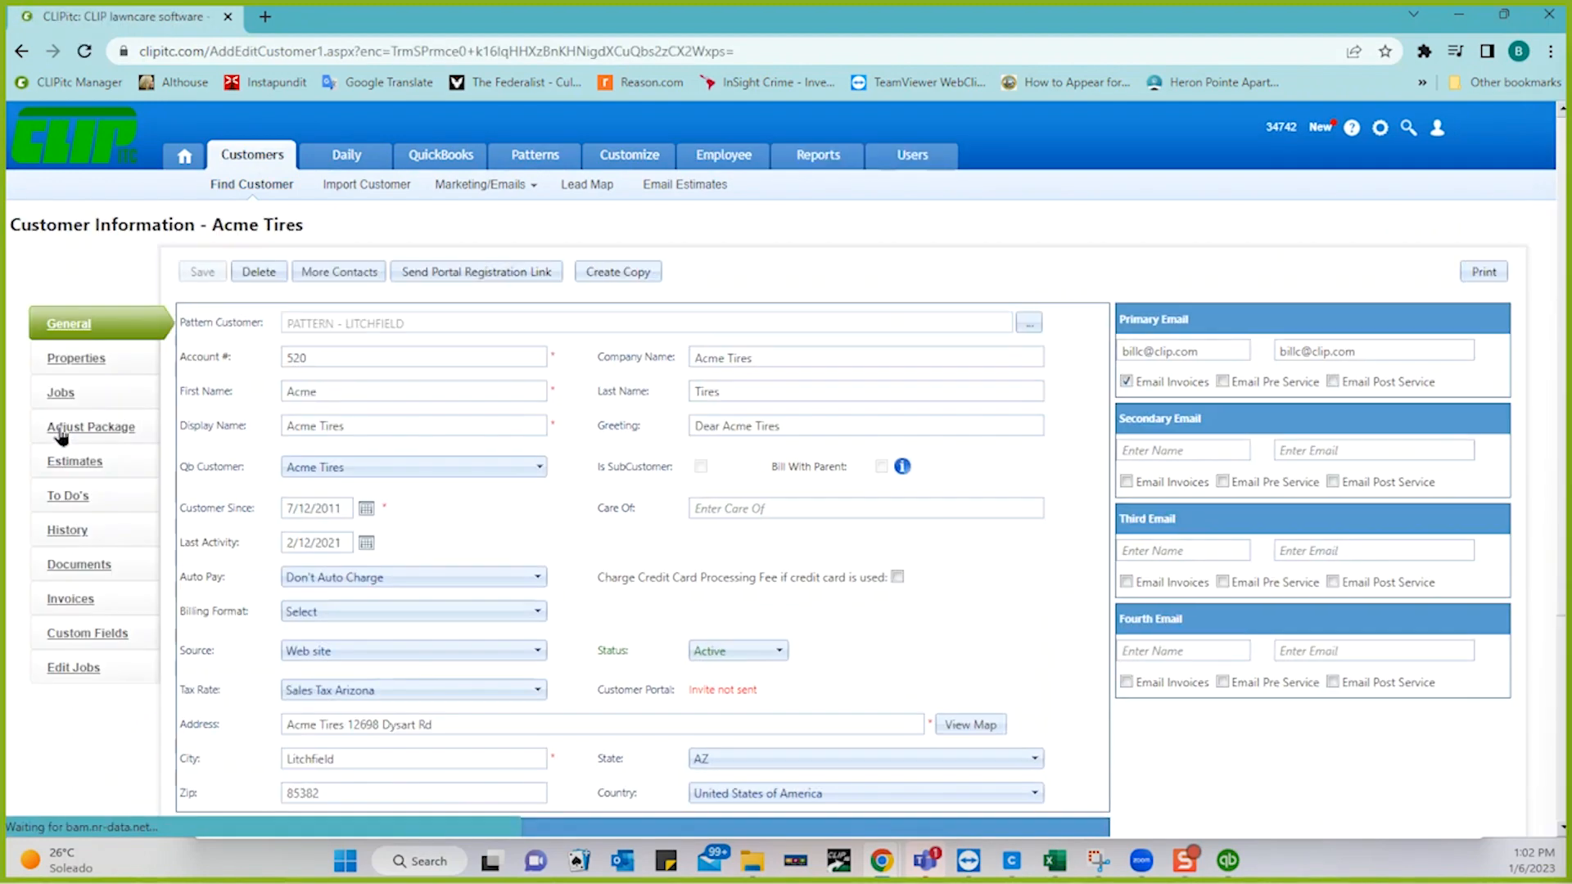
{"action": "left_click", "coordinate": [70, 601]}
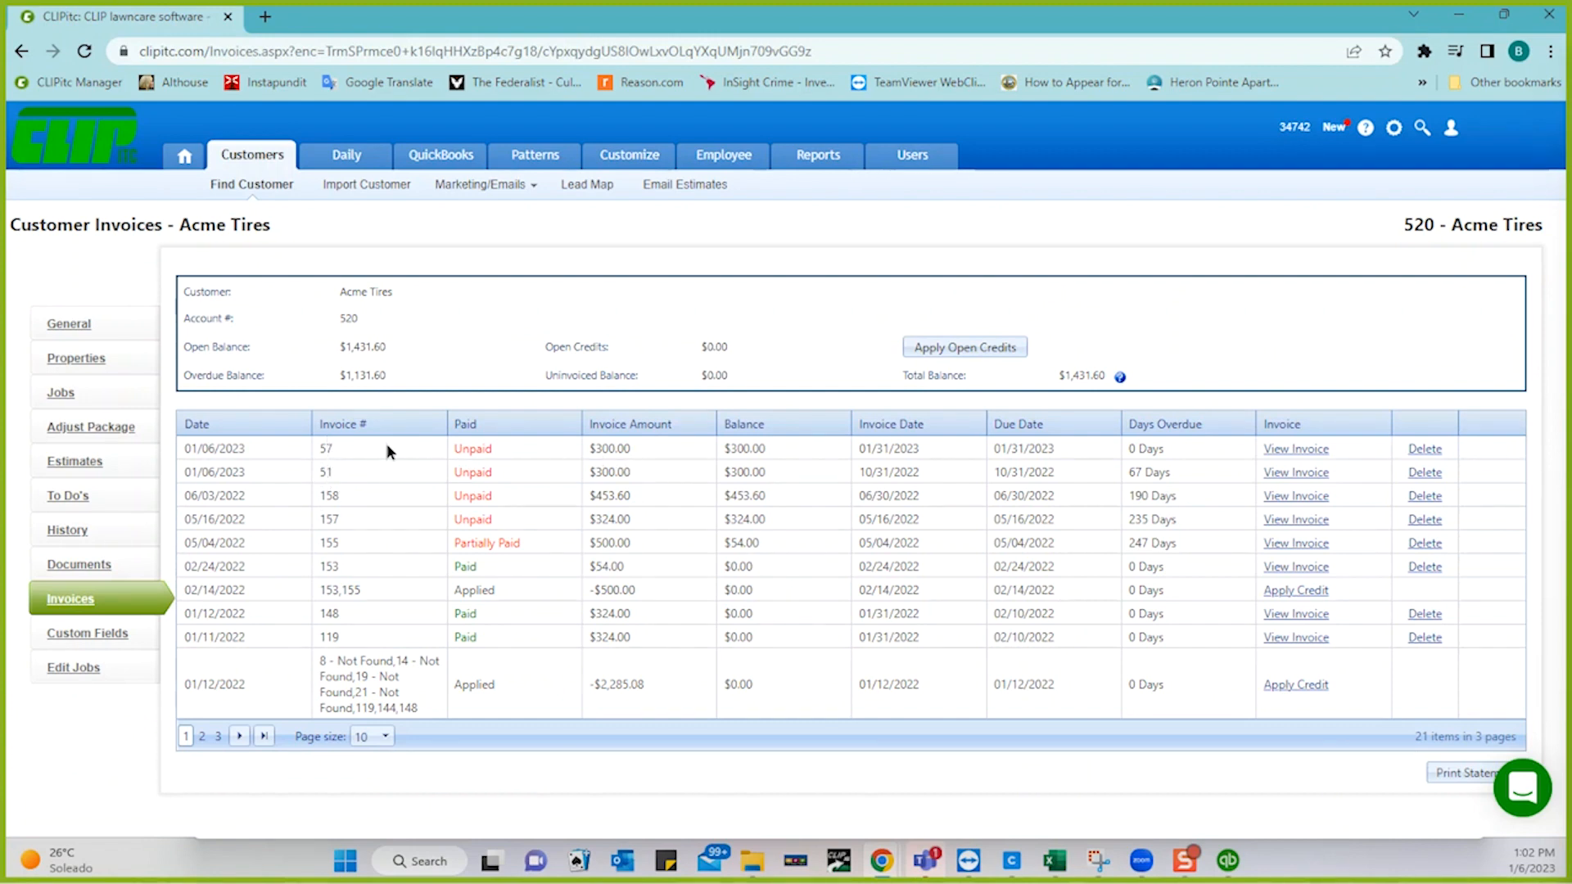
{"action": "left_click", "coordinate": [1227, 861]}
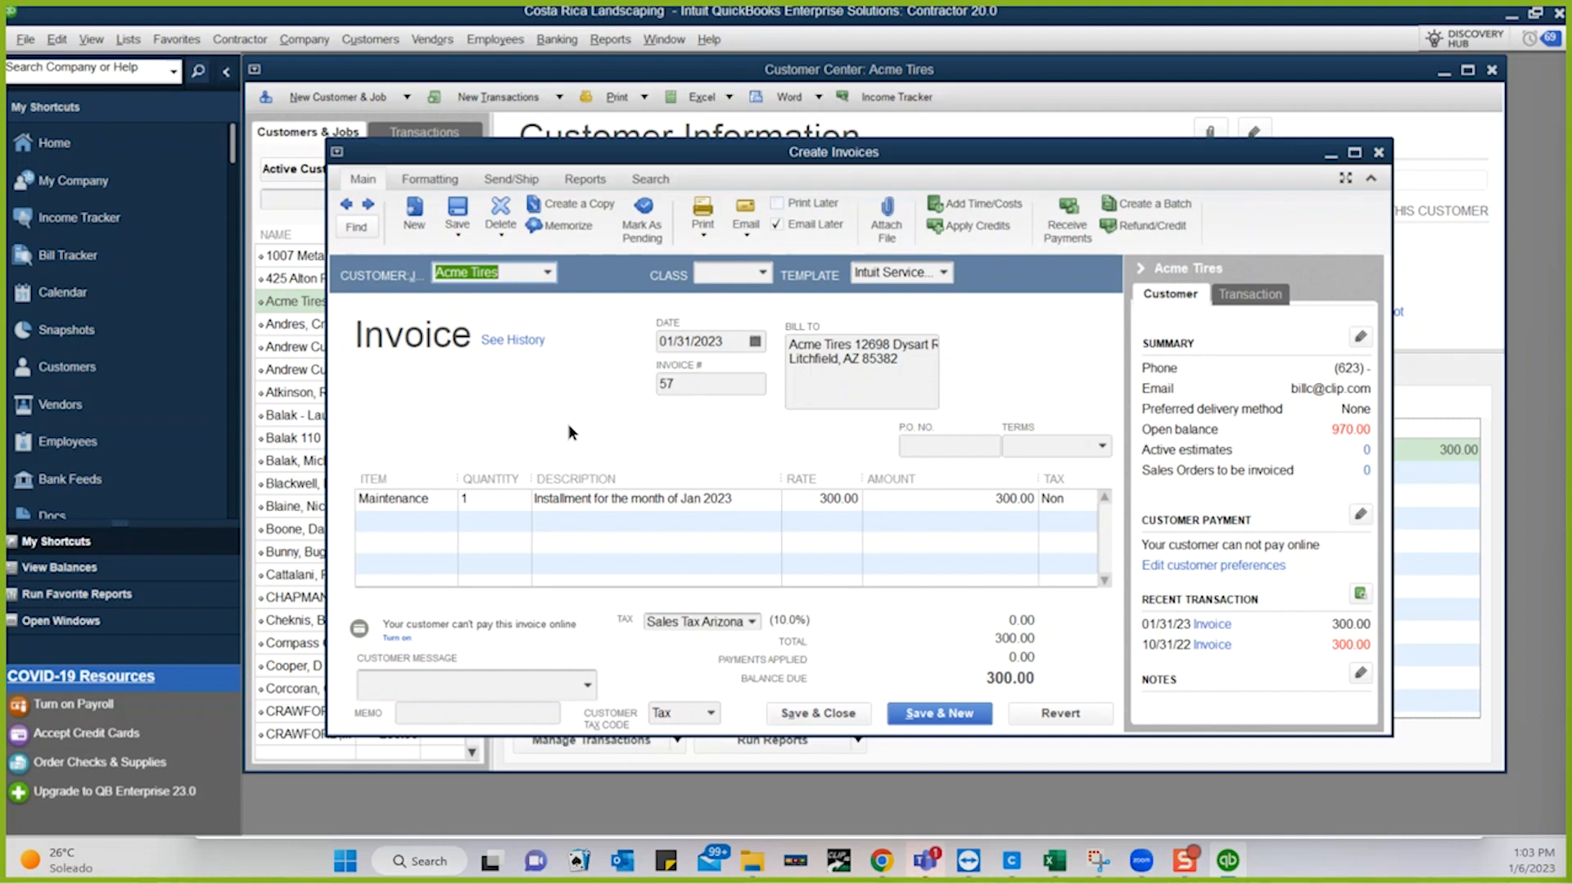
- Close invoice 57, start Update Web Services, and dismiss the QBWC1085 log-file warning
{"action": "left_click", "coordinate": [1379, 154]}
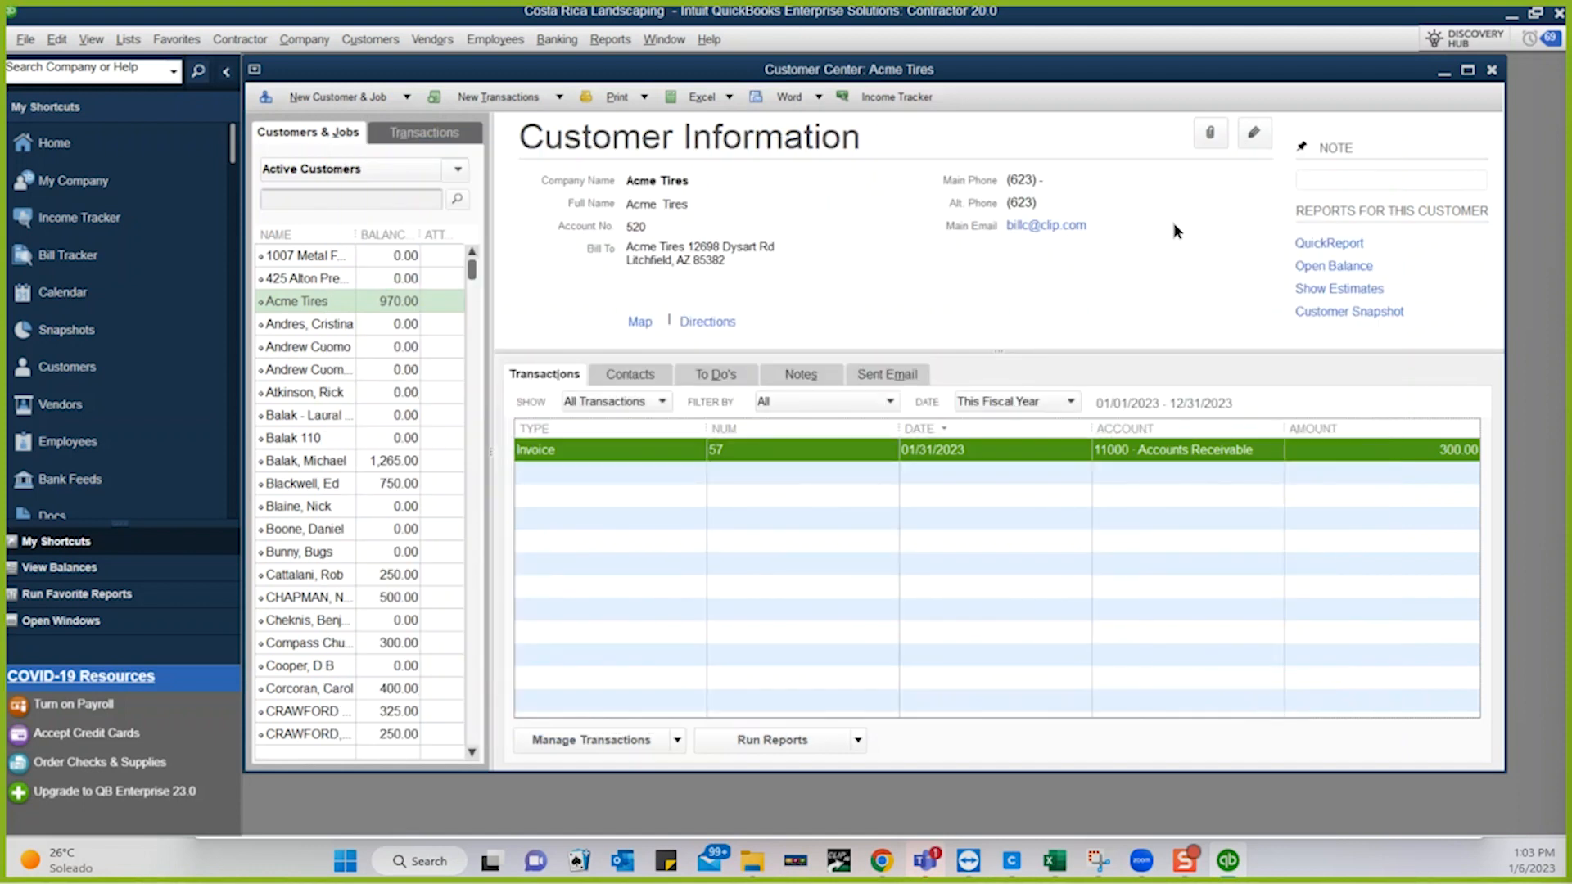
{"action": "left_click", "coordinate": [25, 41]}
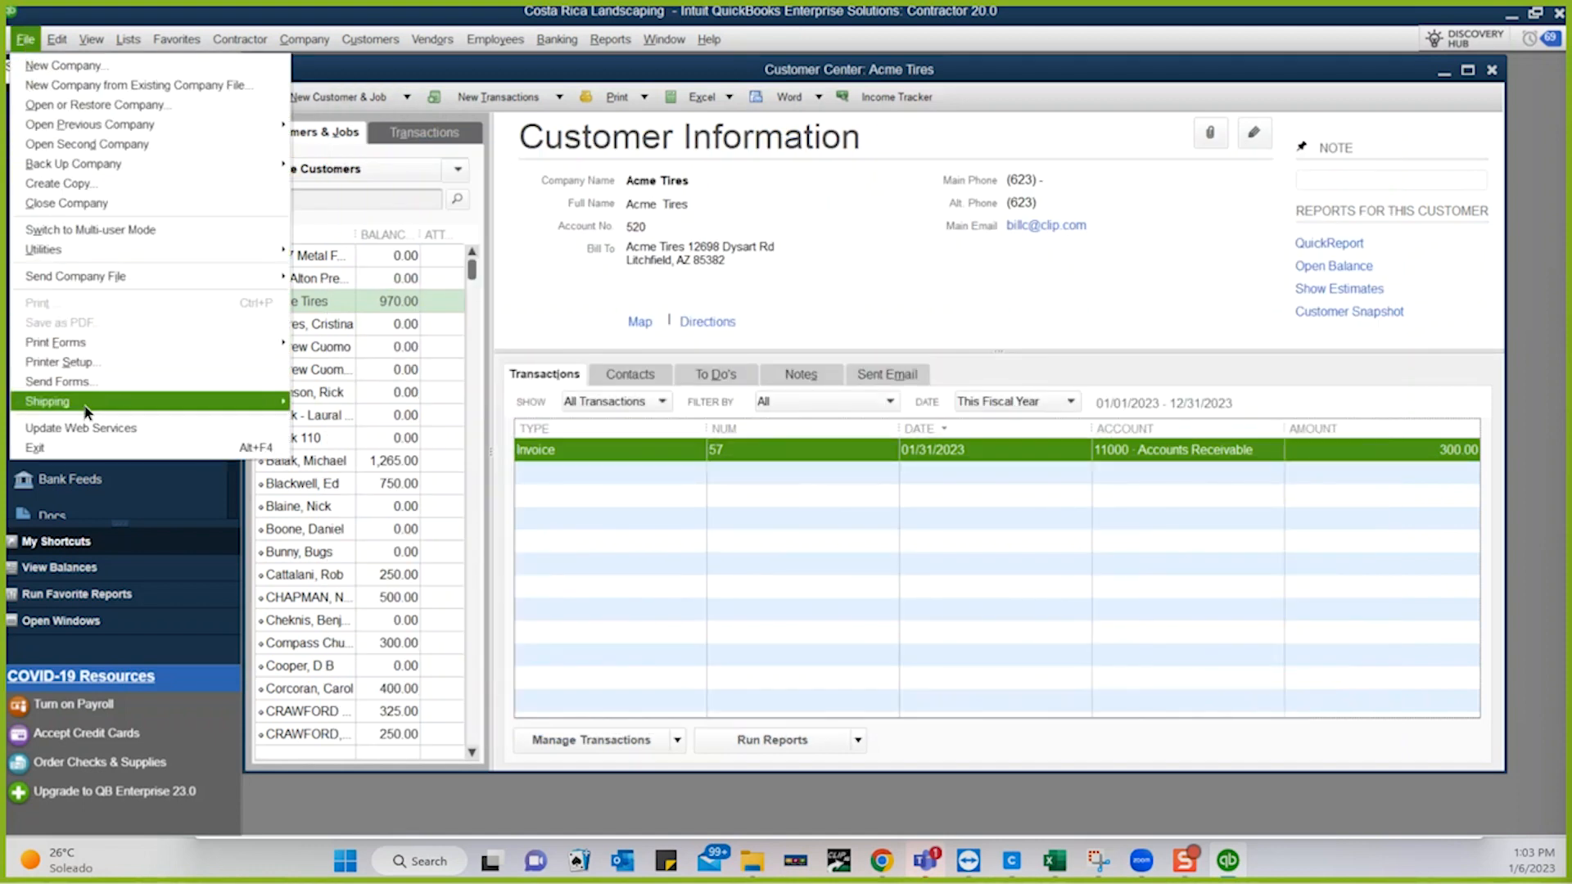
{"action": "left_click", "coordinate": [126, 429]}
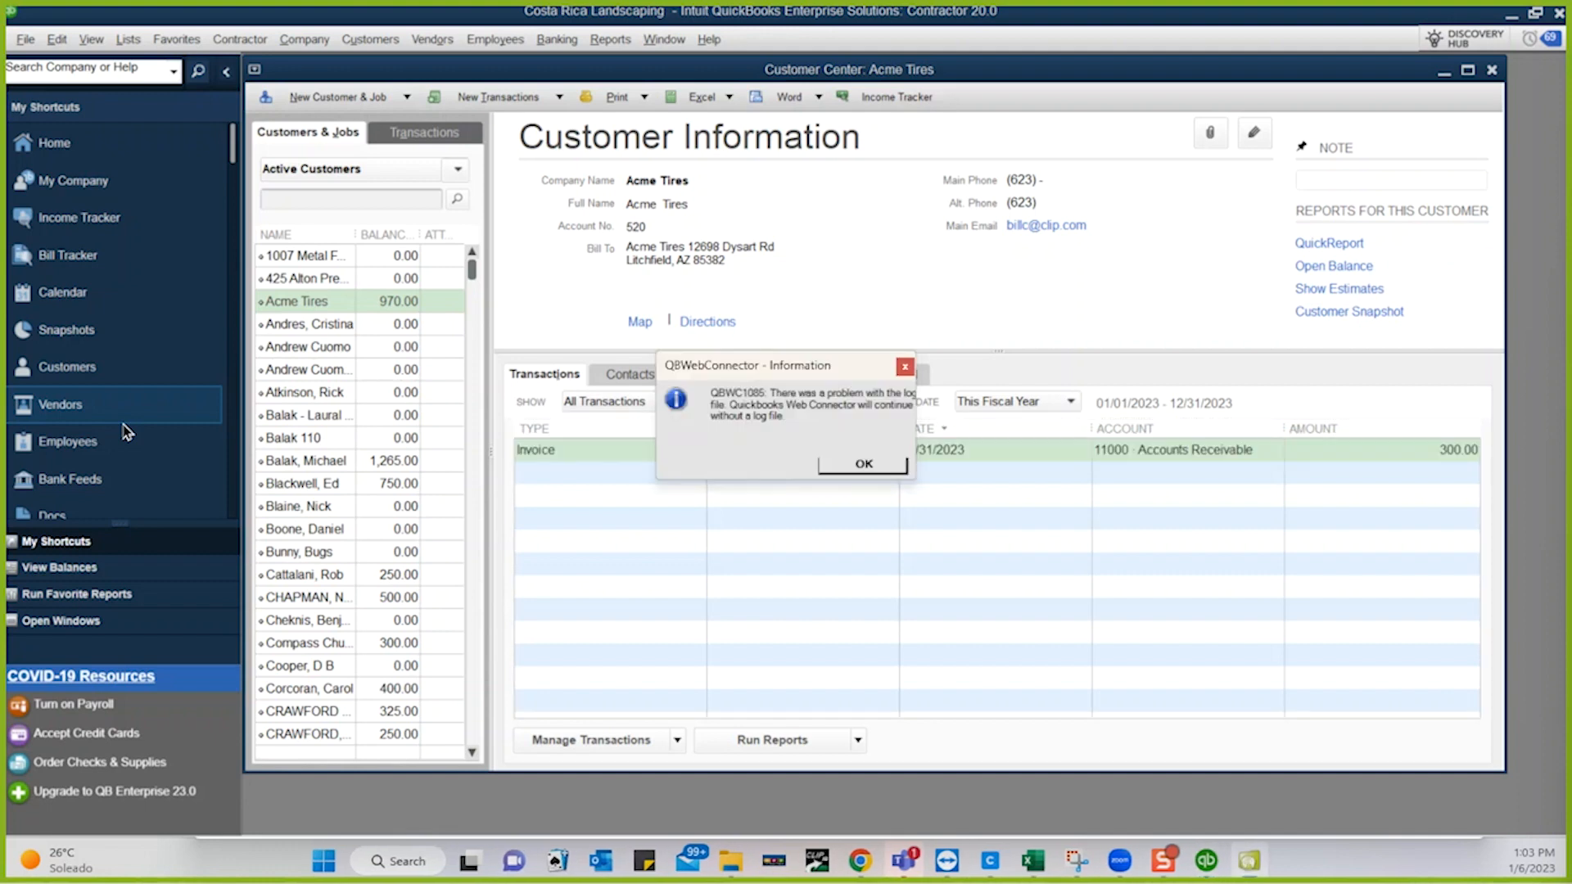
{"action": "left_click", "coordinate": [840, 470]}
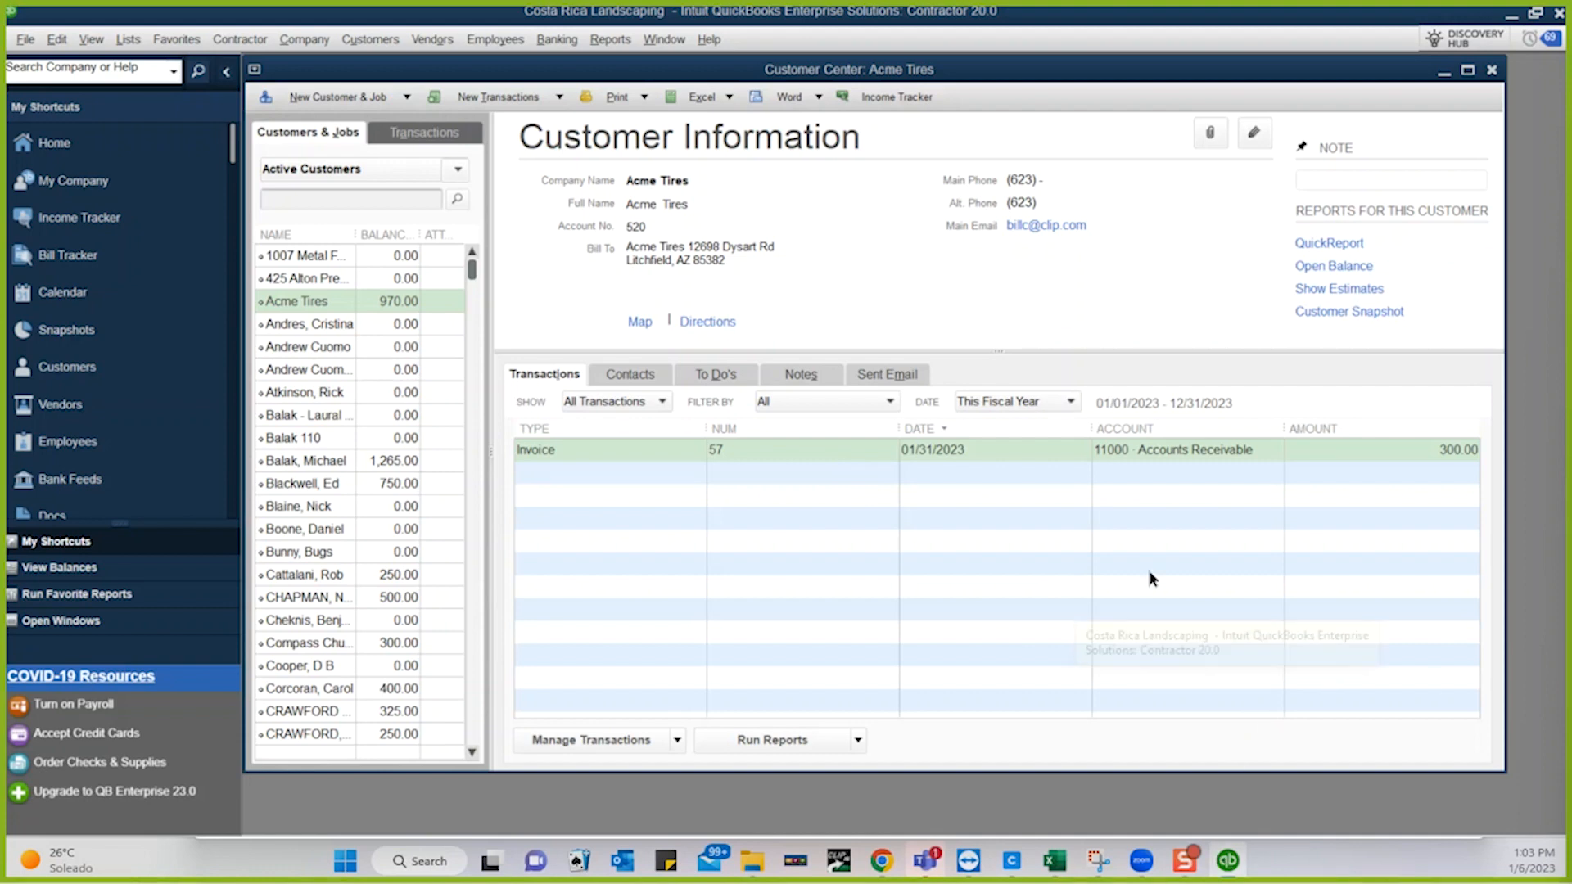
- Relaunch the Web Connector via Update Web Services, move it into view, and minimize QuickBooks
{"action": "left_click", "coordinate": [25, 41]}
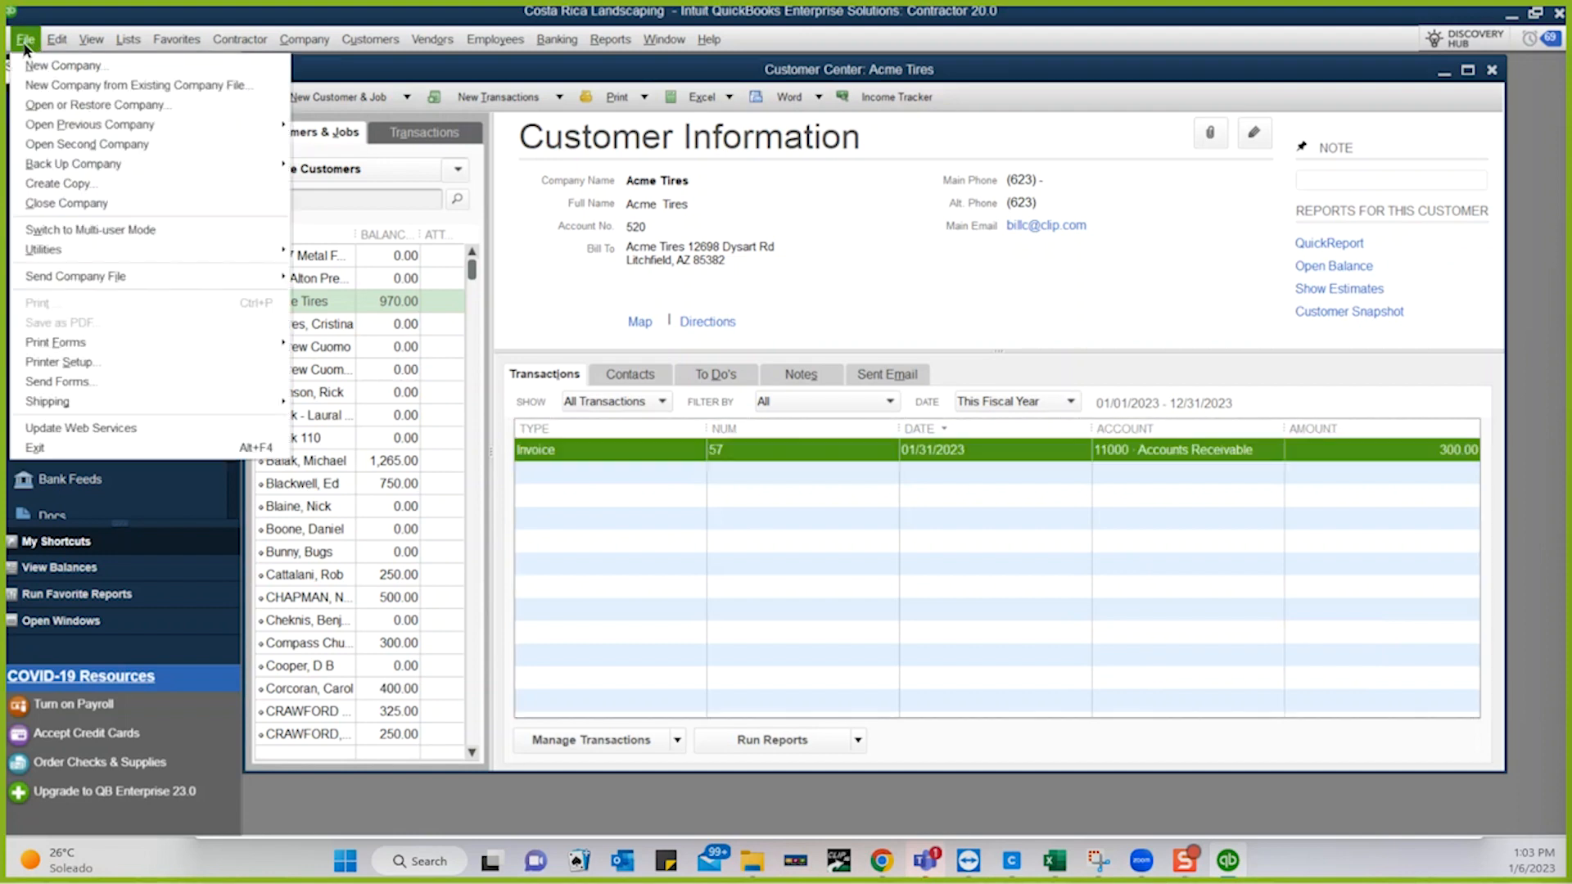
{"action": "left_click", "coordinate": [53, 427]}
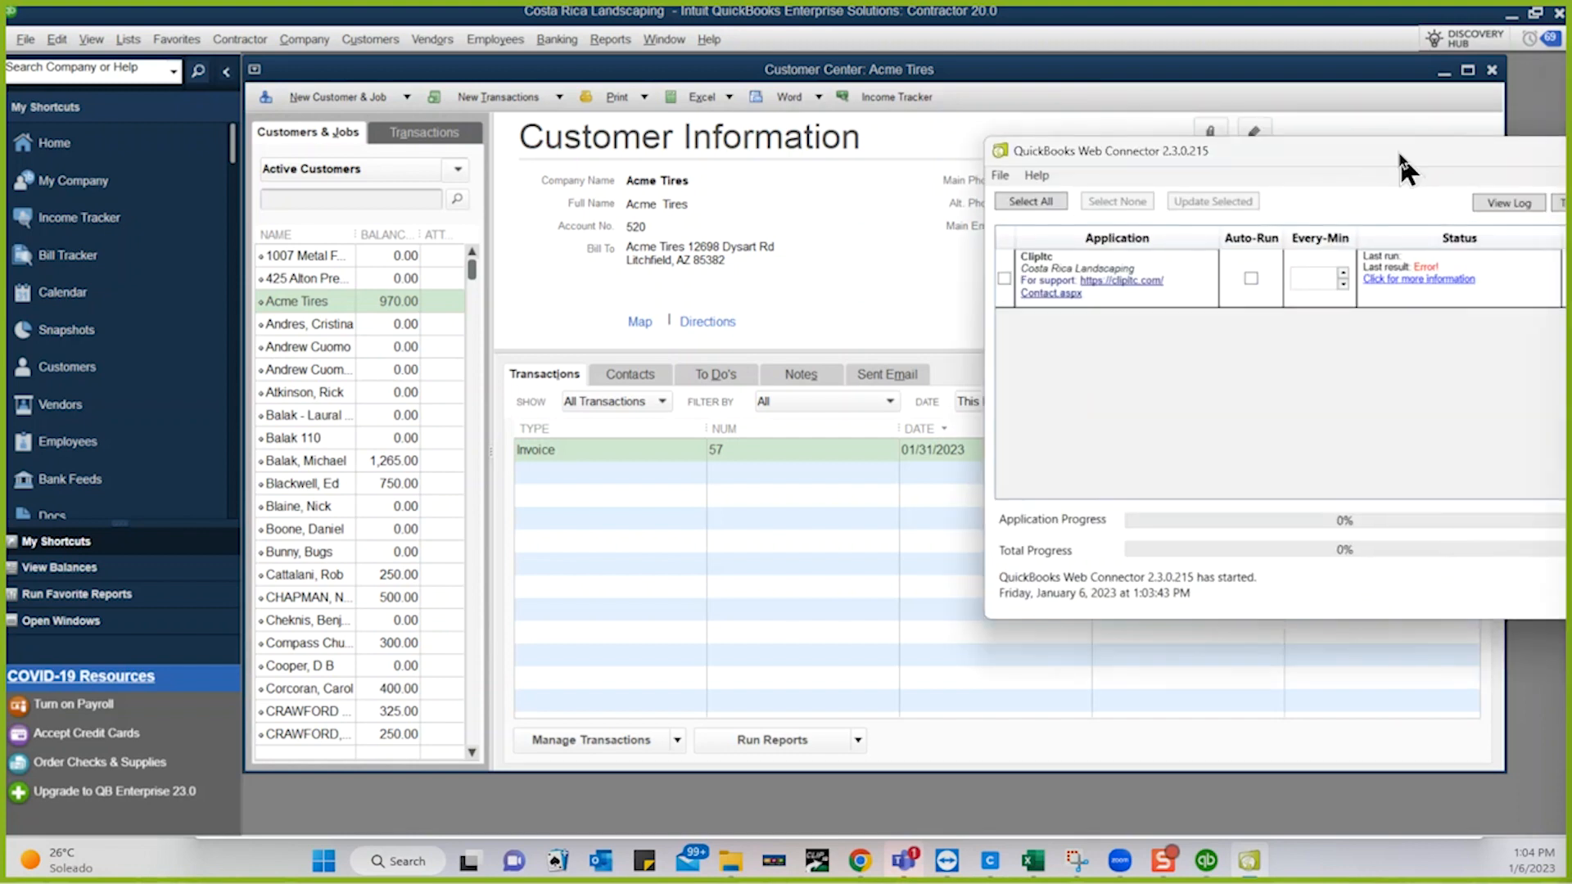
{"action": "left_click_drag", "start_coordinate": [1402, 160], "coordinate": [653, 115]}
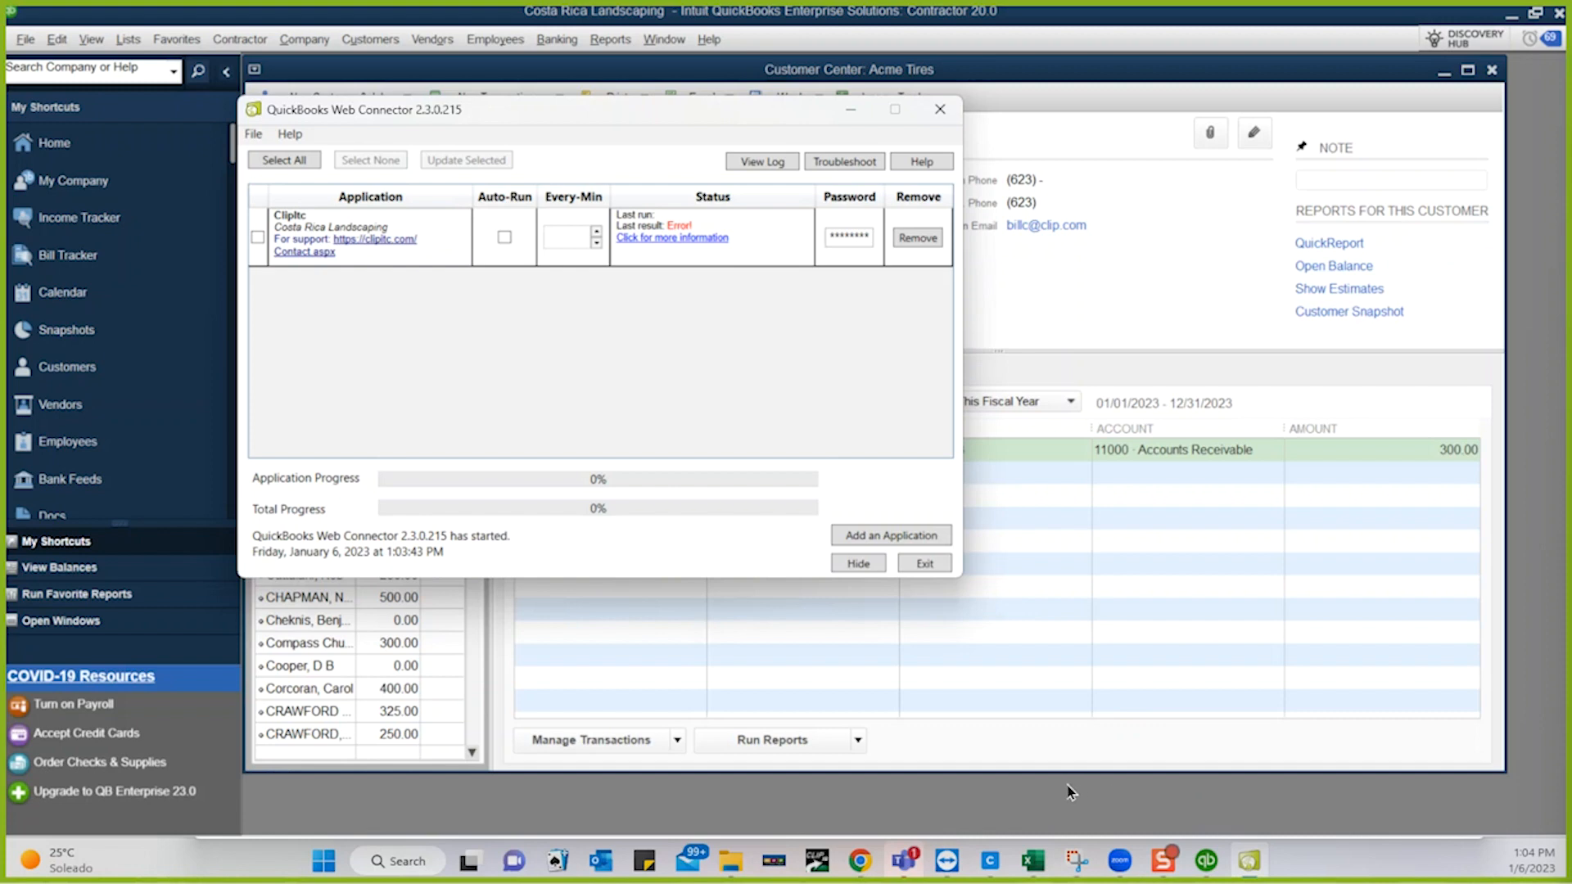
{"action": "left_click", "coordinate": [1511, 14]}
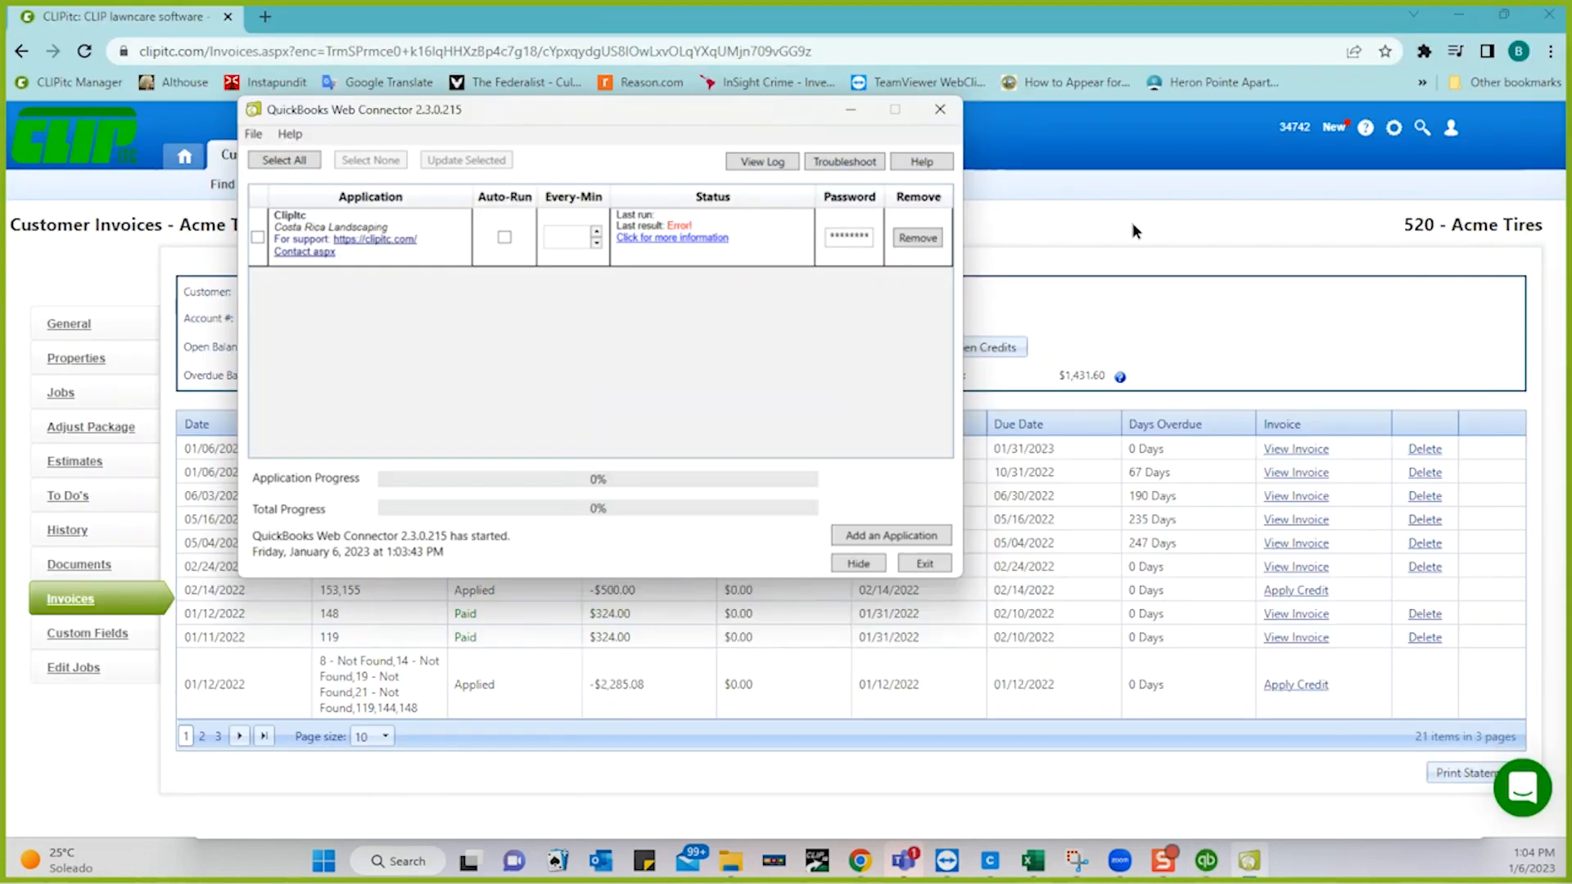
- Show all 33 batch 48 invoices with Page size All, spot one Not Synched, then return to QuickBooks
{"action": "left_click", "coordinate": [851, 109]}
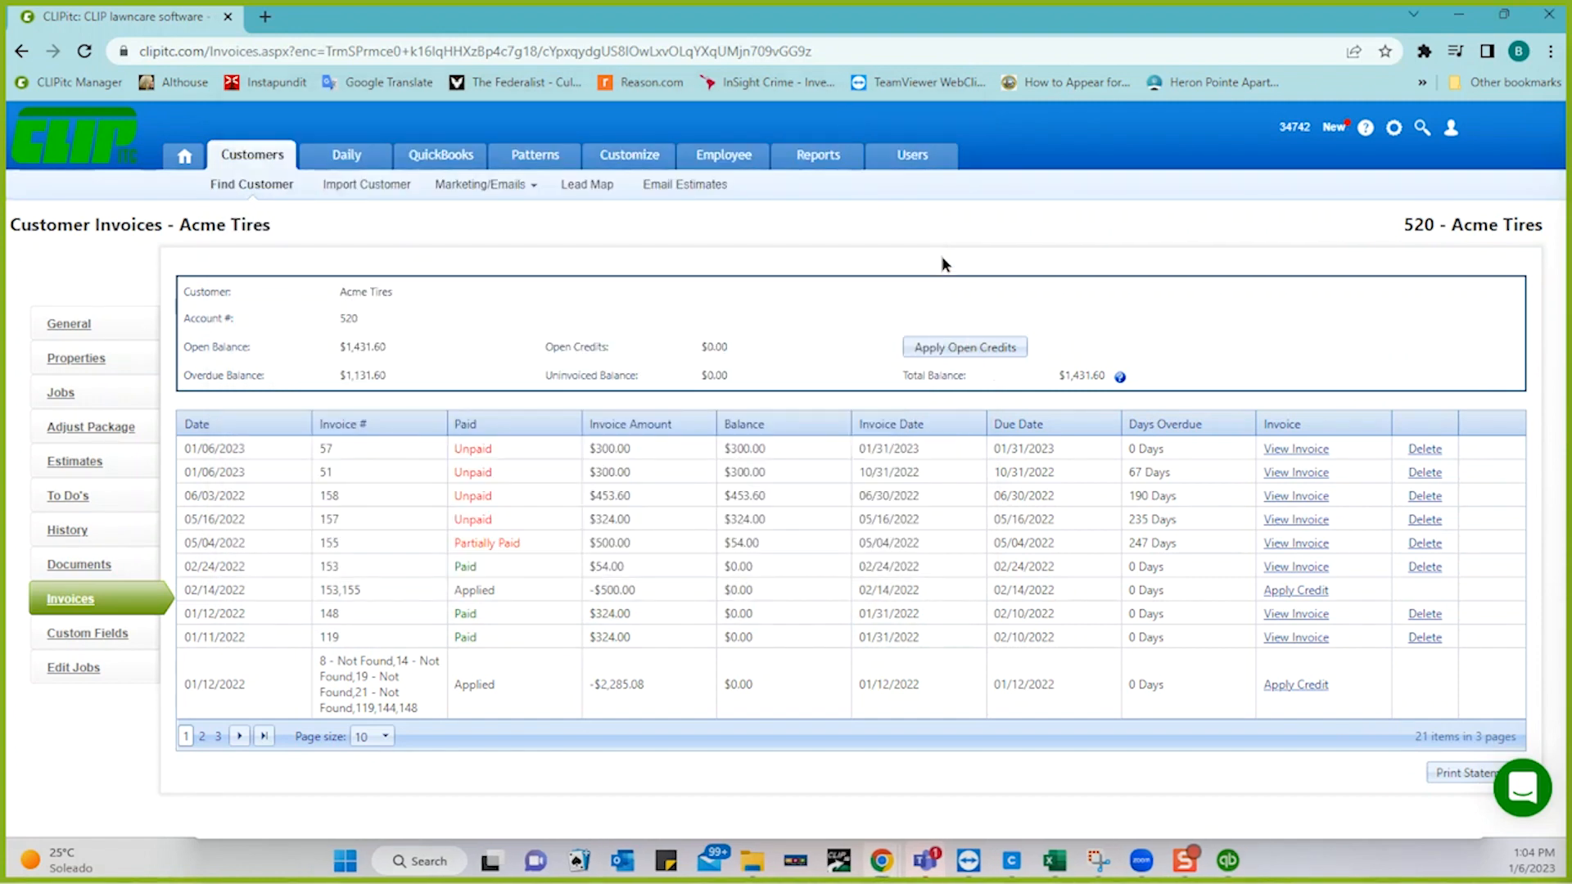
{"action": "left_click", "coordinate": [449, 157]}
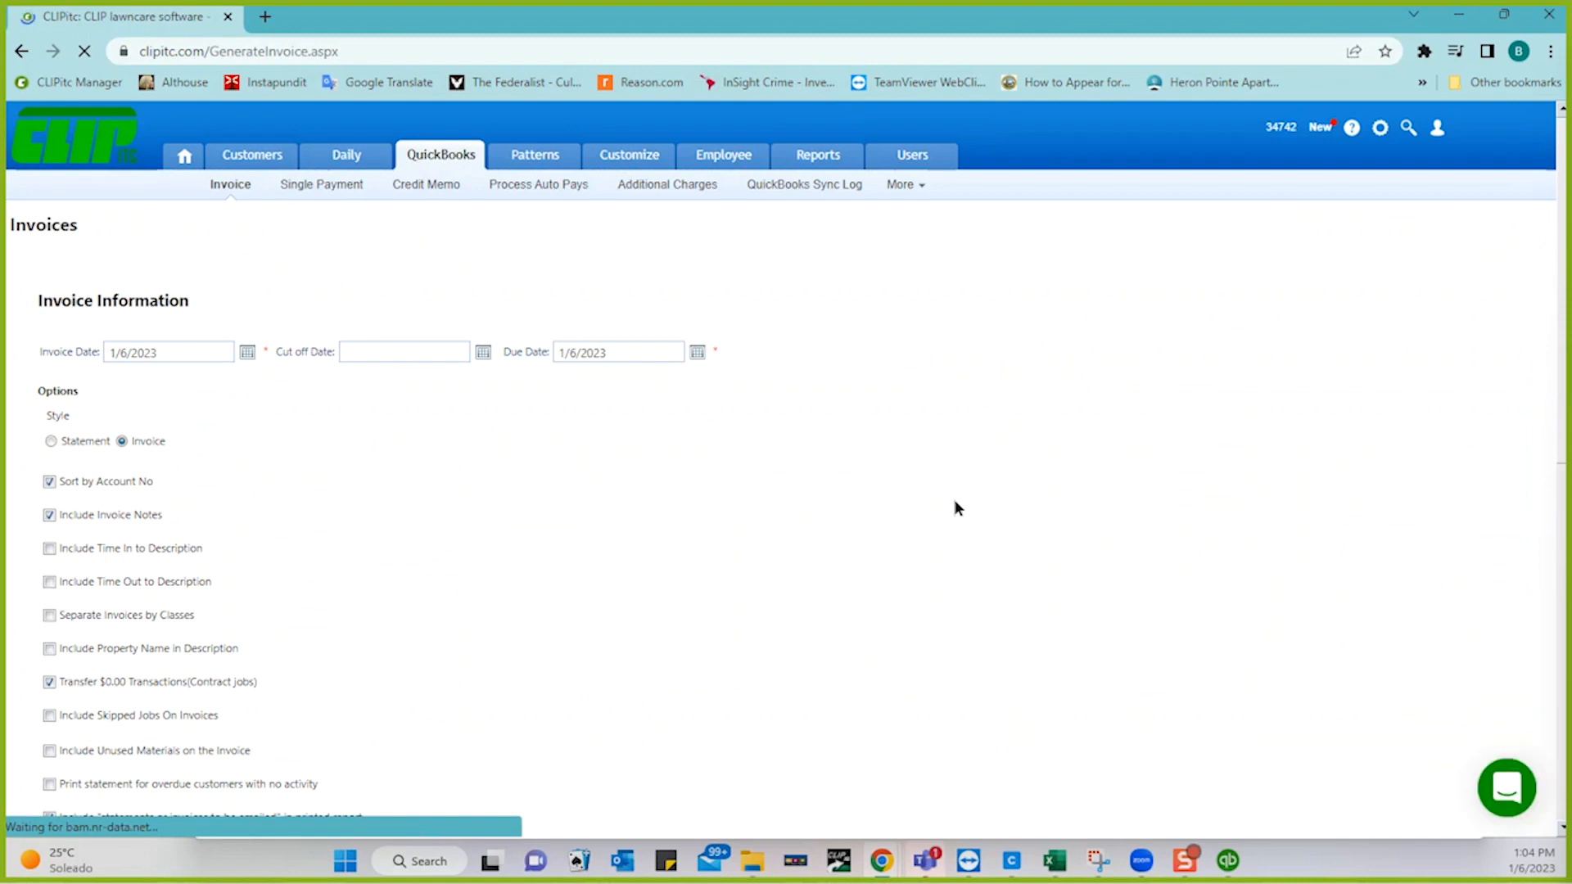
{"action": "scroll", "coordinate": [955, 501], "scroll_direction": "down", "scroll_amount": 7}
{"action": "scroll", "coordinate": [954, 499], "scroll_direction": "down", "scroll_amount": 3}
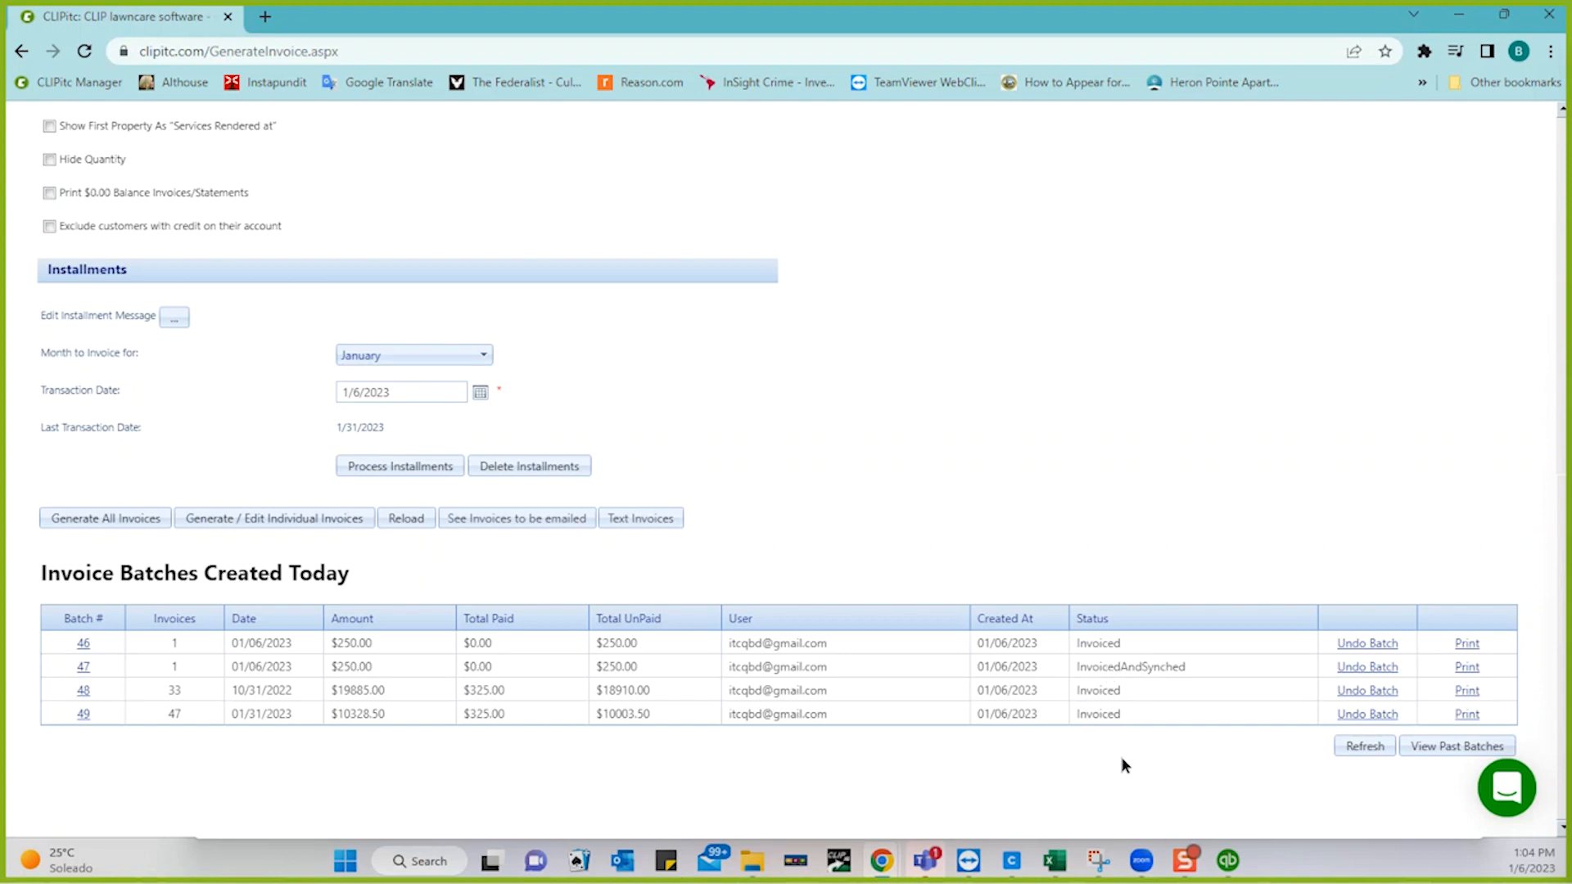
{"action": "left_click", "coordinate": [82, 692]}
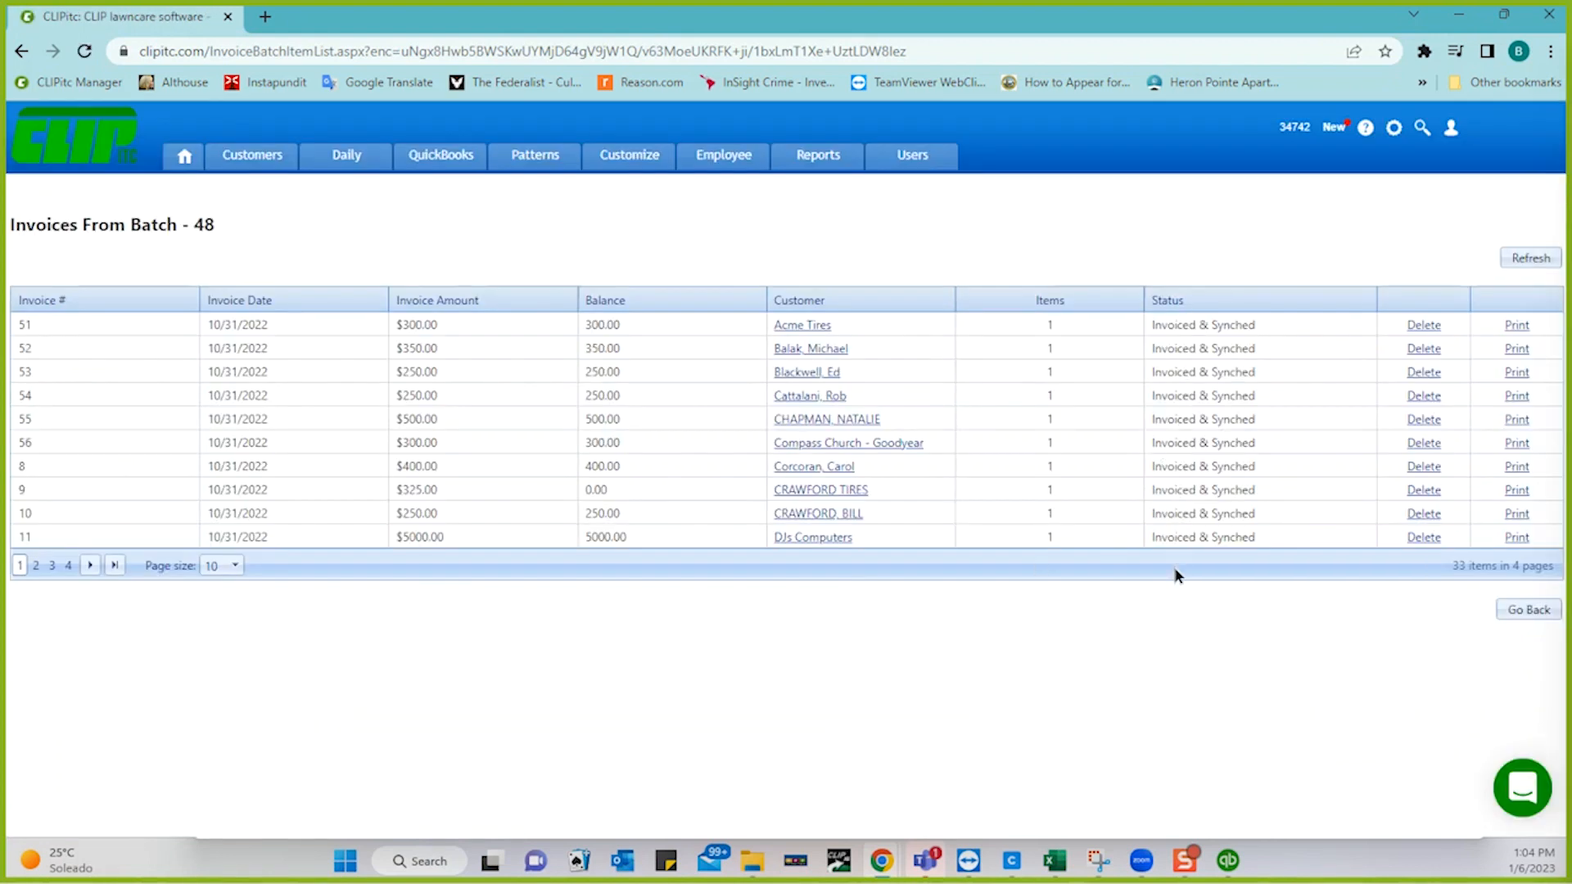
{"action": "left_click", "coordinate": [234, 564]}
{"action": "left_click", "coordinate": [211, 651]}
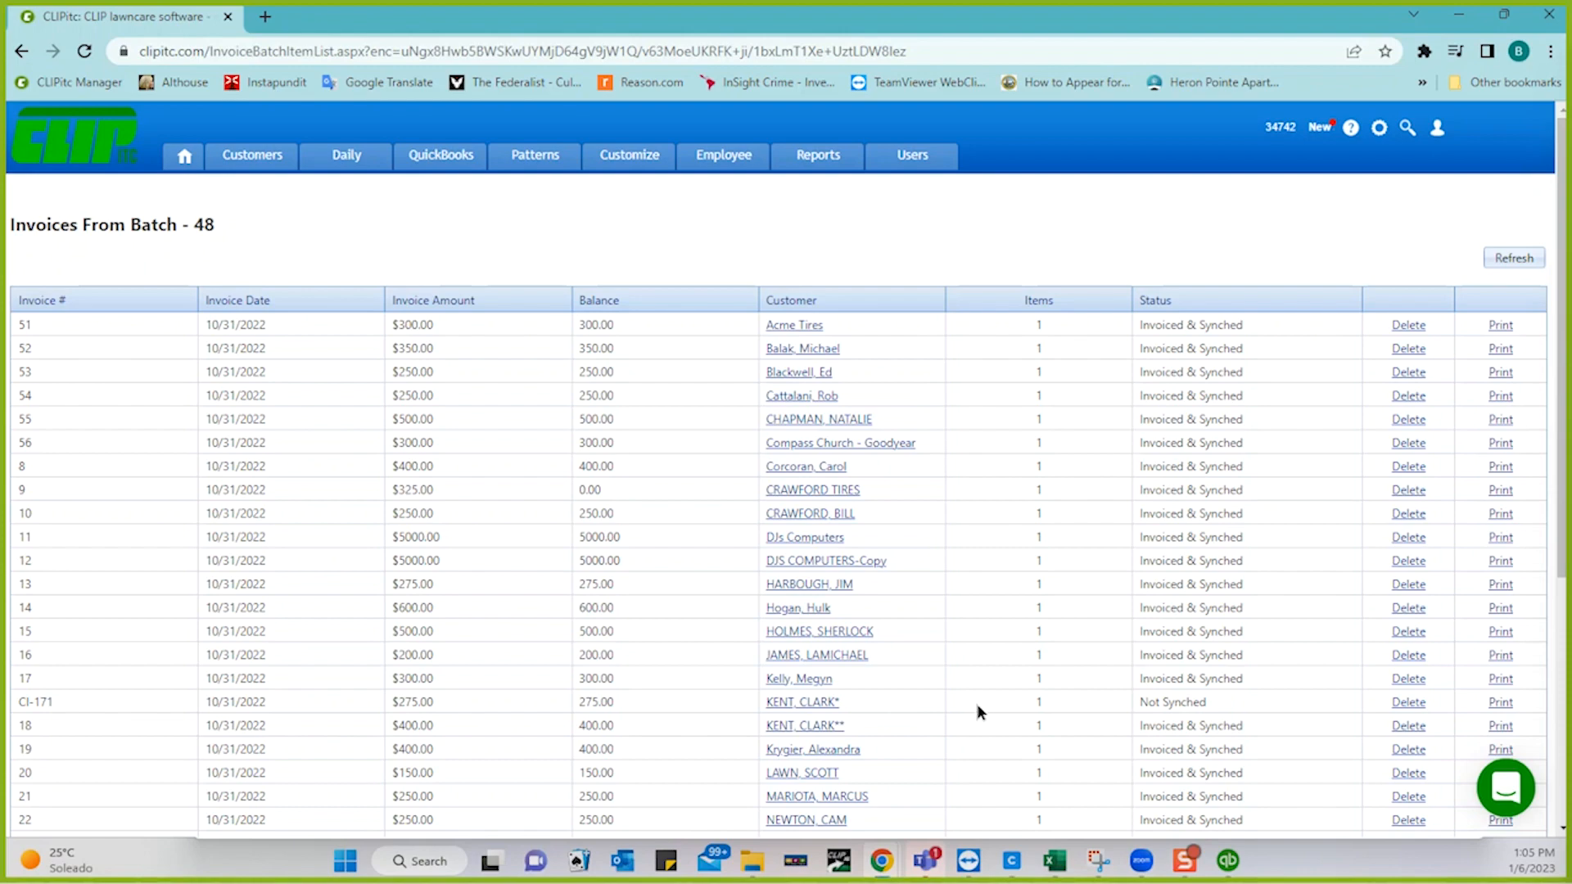
{"action": "scroll", "coordinate": [977, 704], "scroll_direction": "down", "scroll_amount": 5}
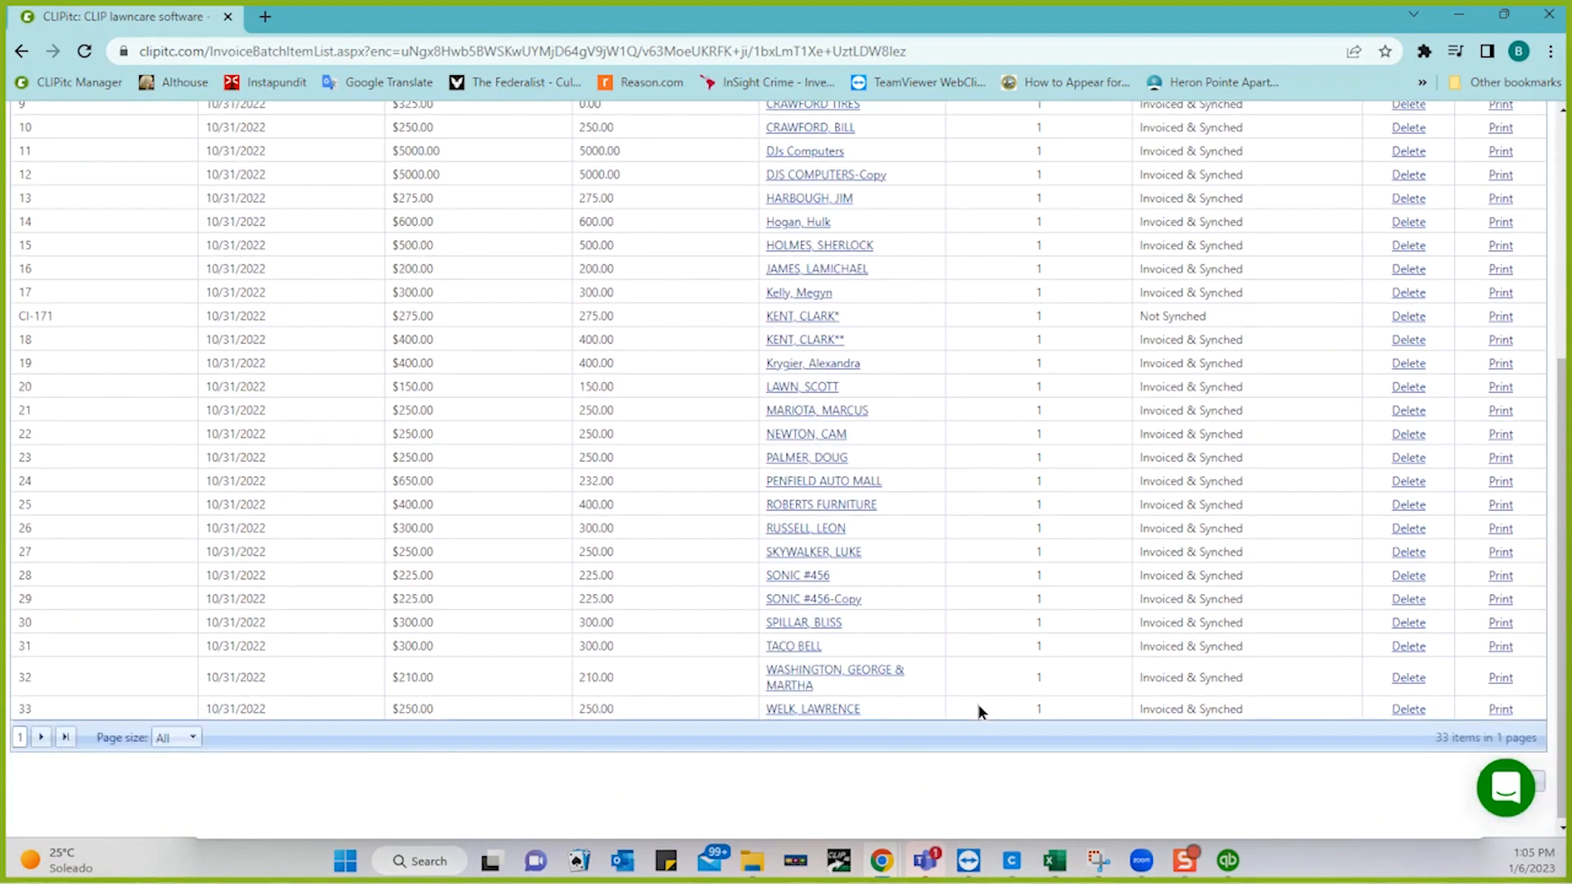
{"action": "scroll", "coordinate": [977, 704], "scroll_direction": "up", "scroll_amount": 3}
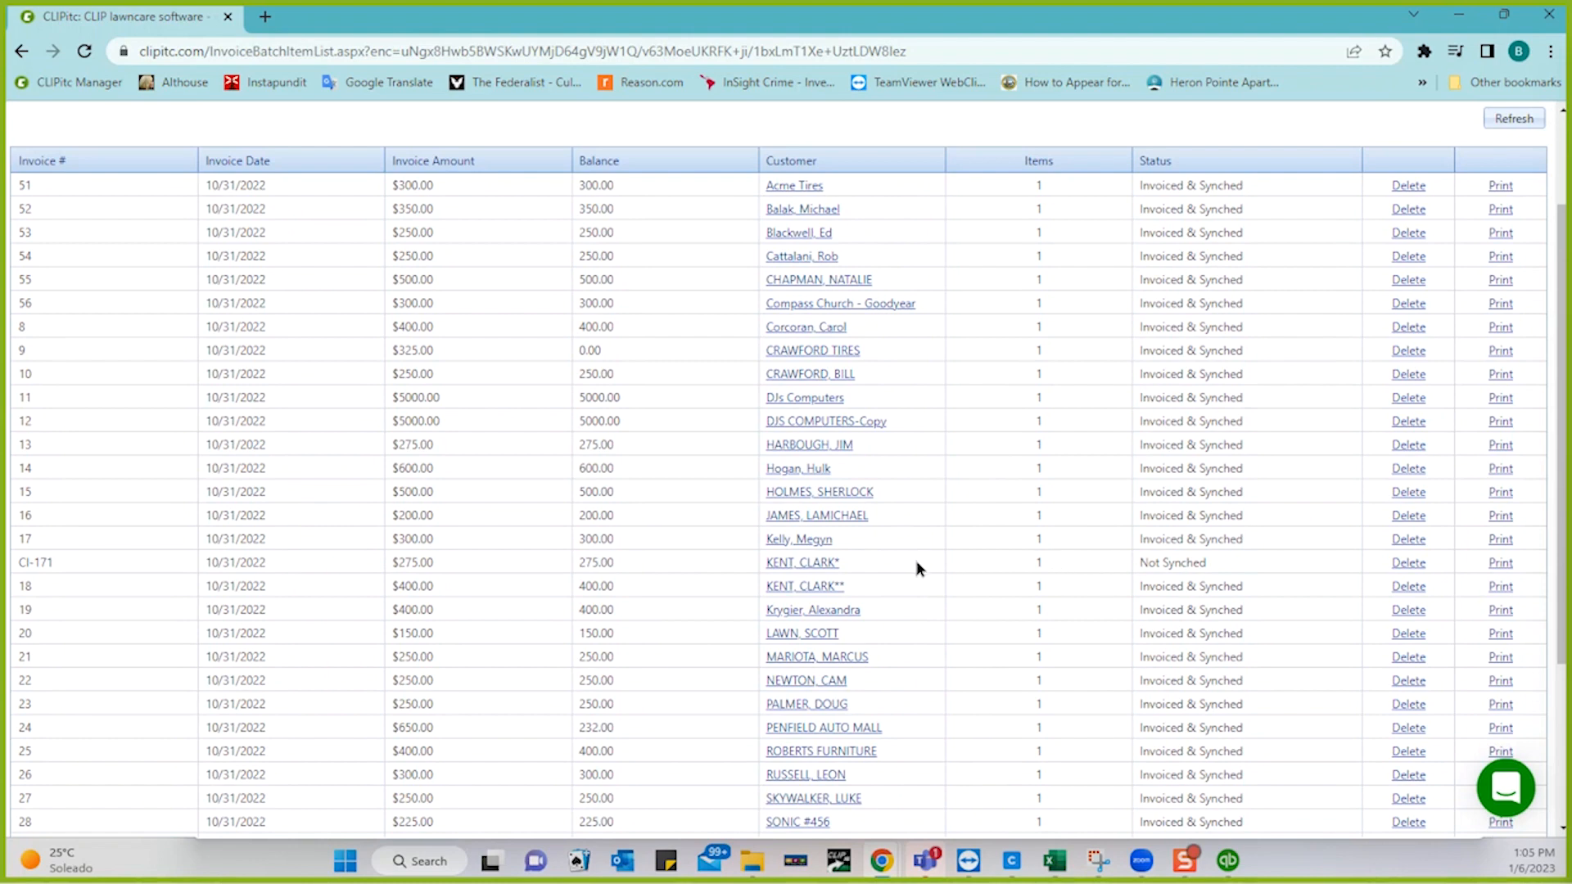
{"action": "left_click", "coordinate": [1226, 862]}
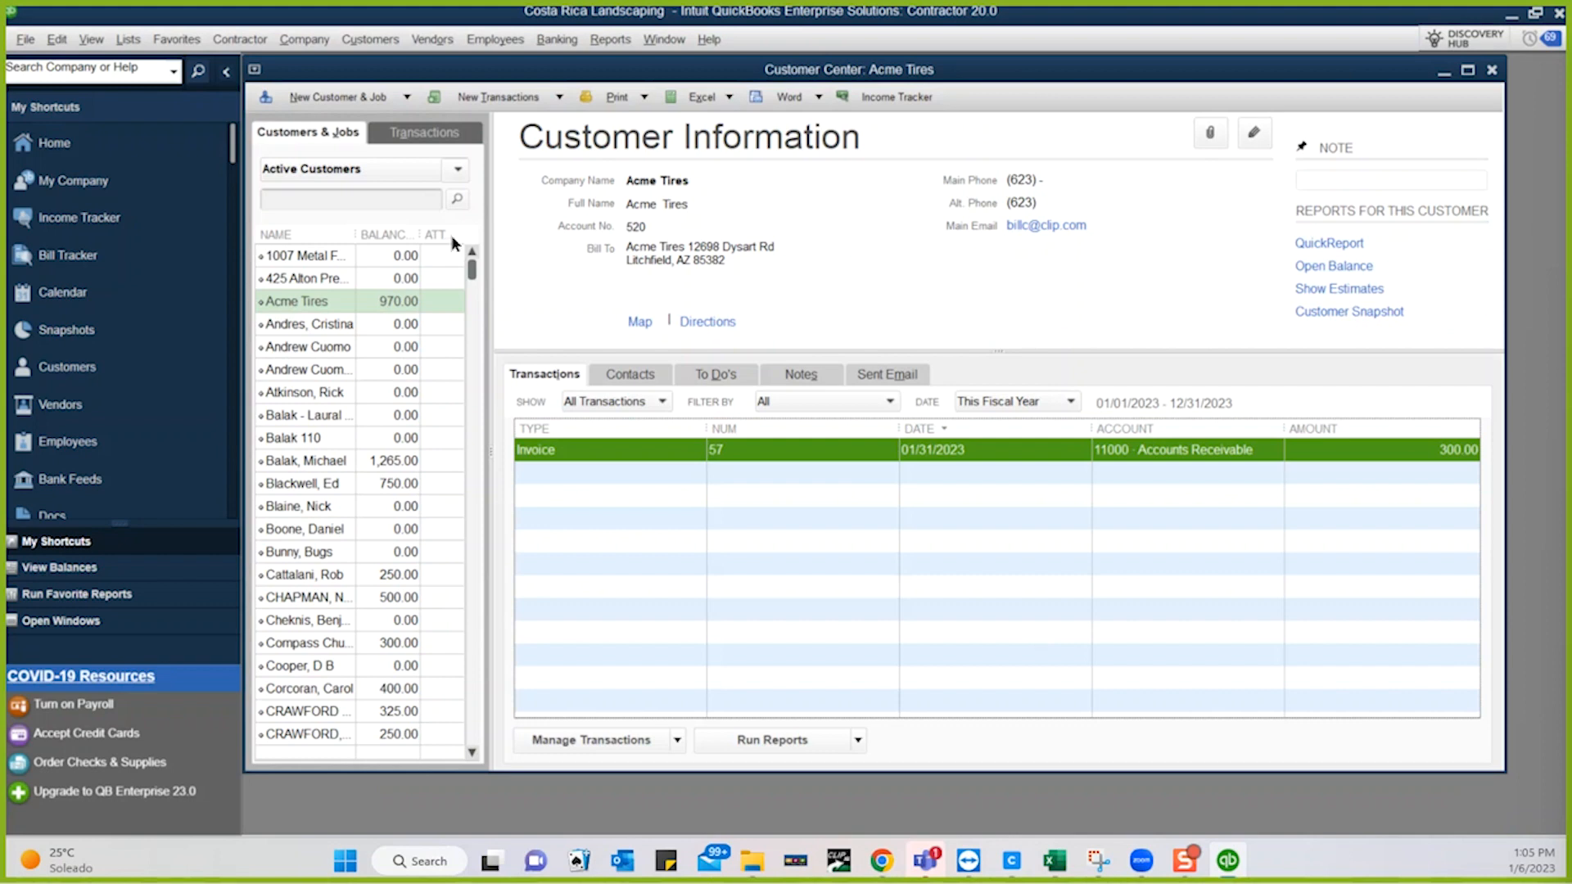
- Run Update Web Services and update the Clipitc application in Web Connector, then return to QuickBooks
{"action": "left_click", "coordinate": [27, 41]}
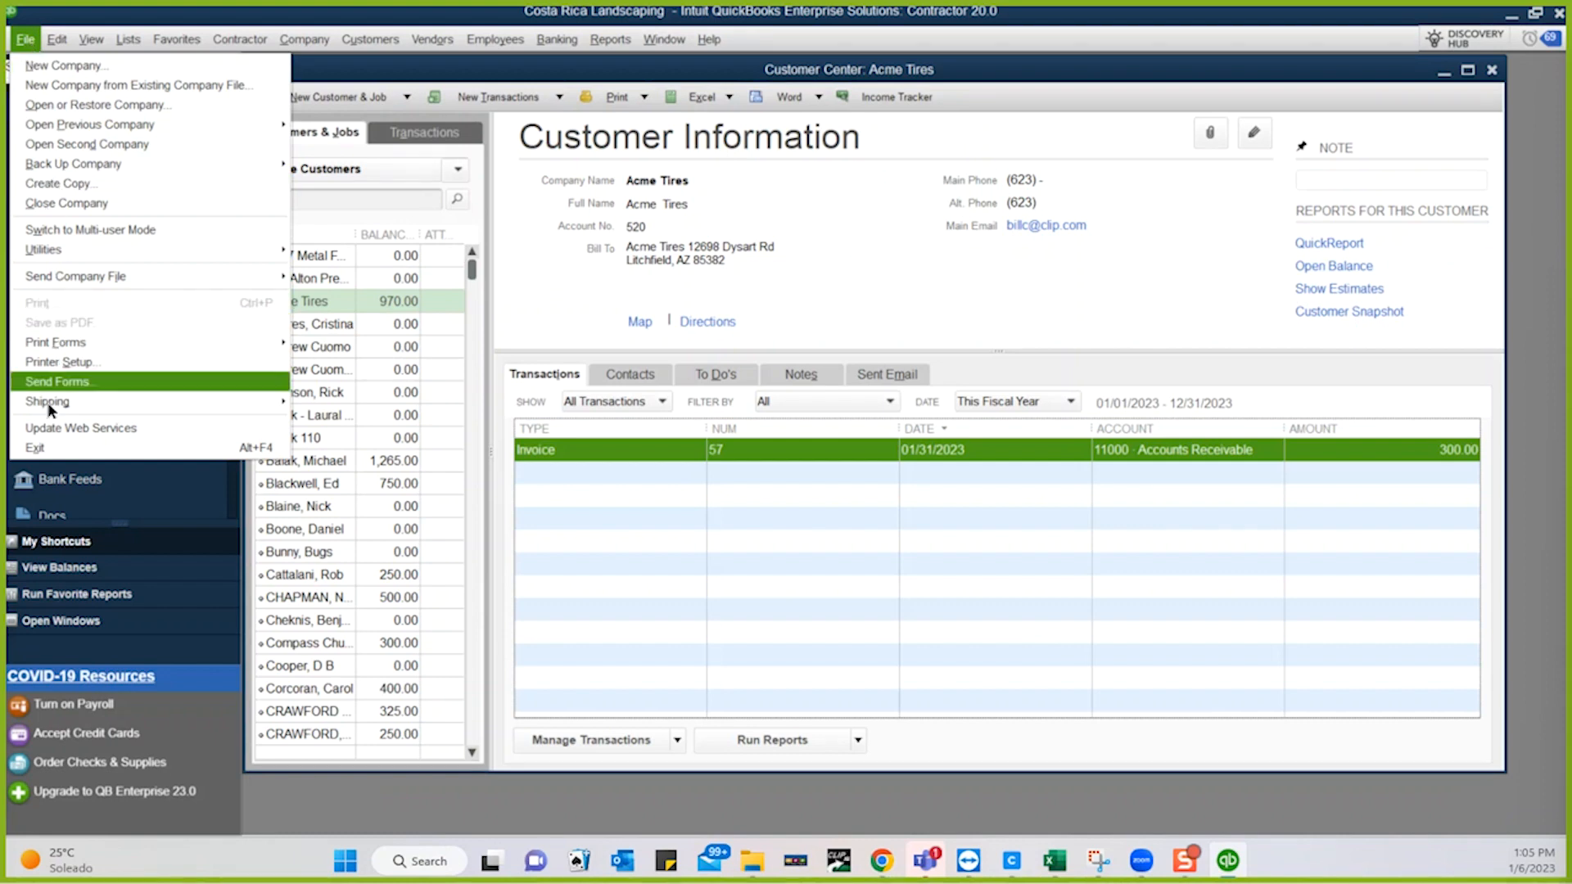
{"action": "left_click", "coordinate": [51, 430]}
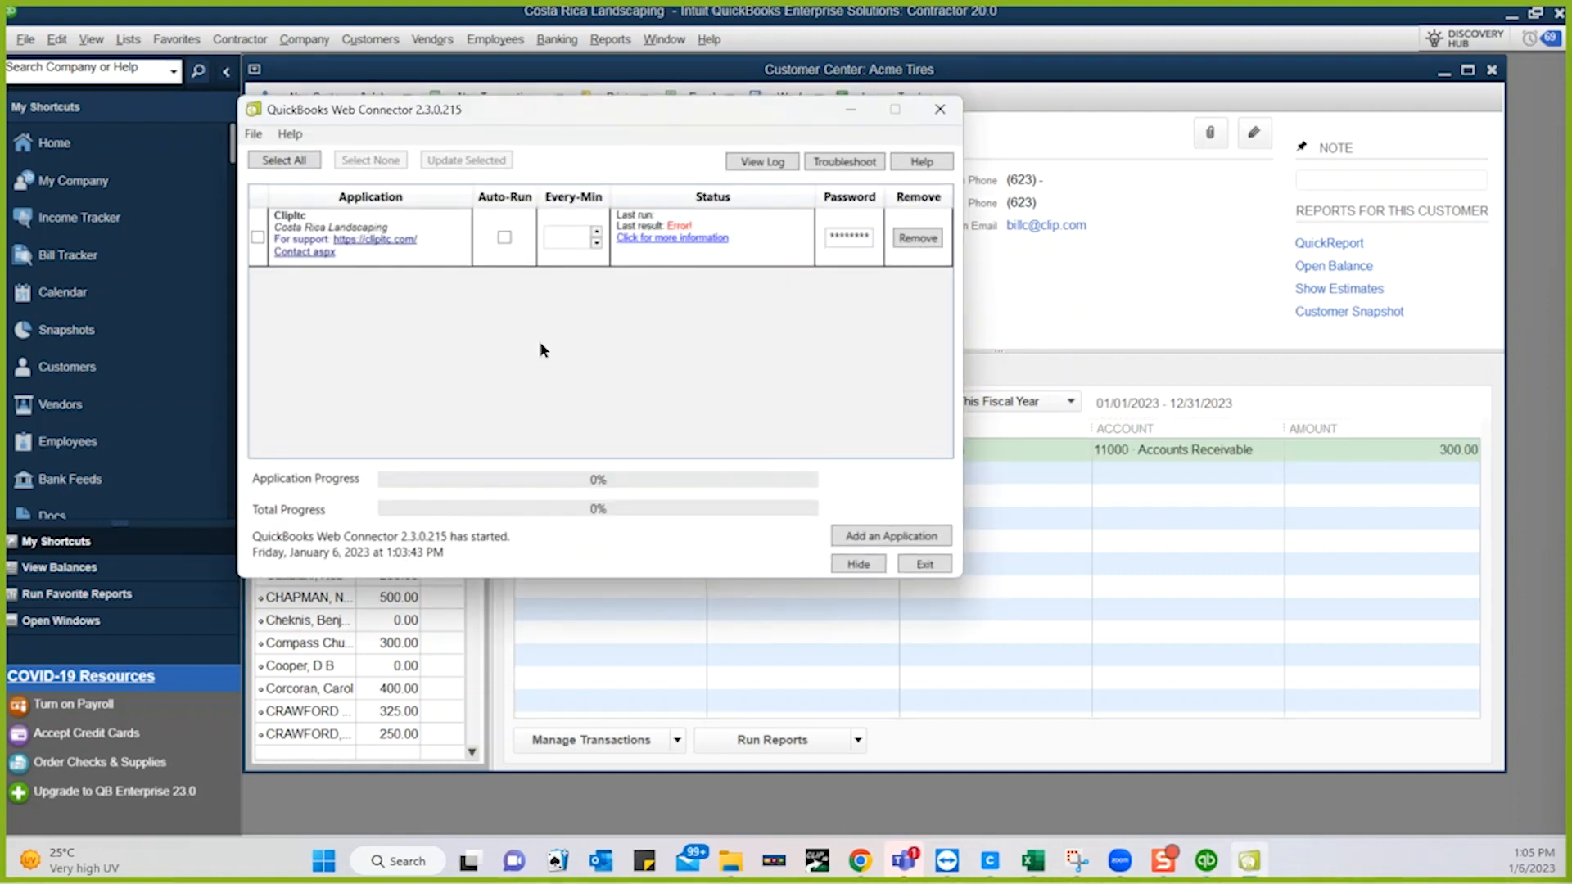
{"action": "left_click", "coordinate": [258, 237]}
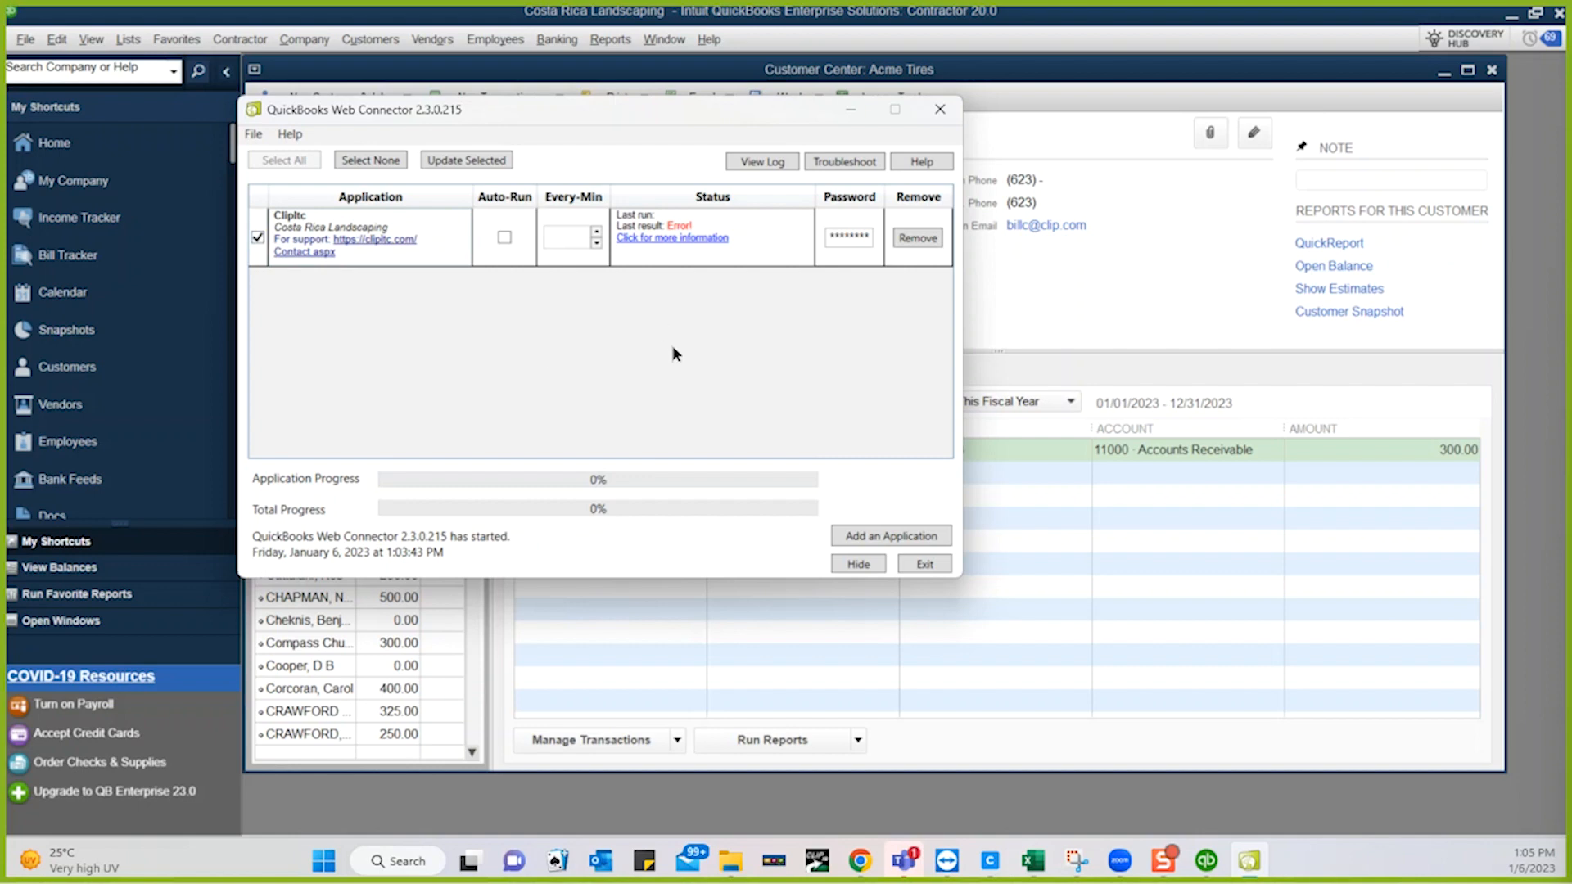
{"action": "left_click", "coordinate": [481, 160]}
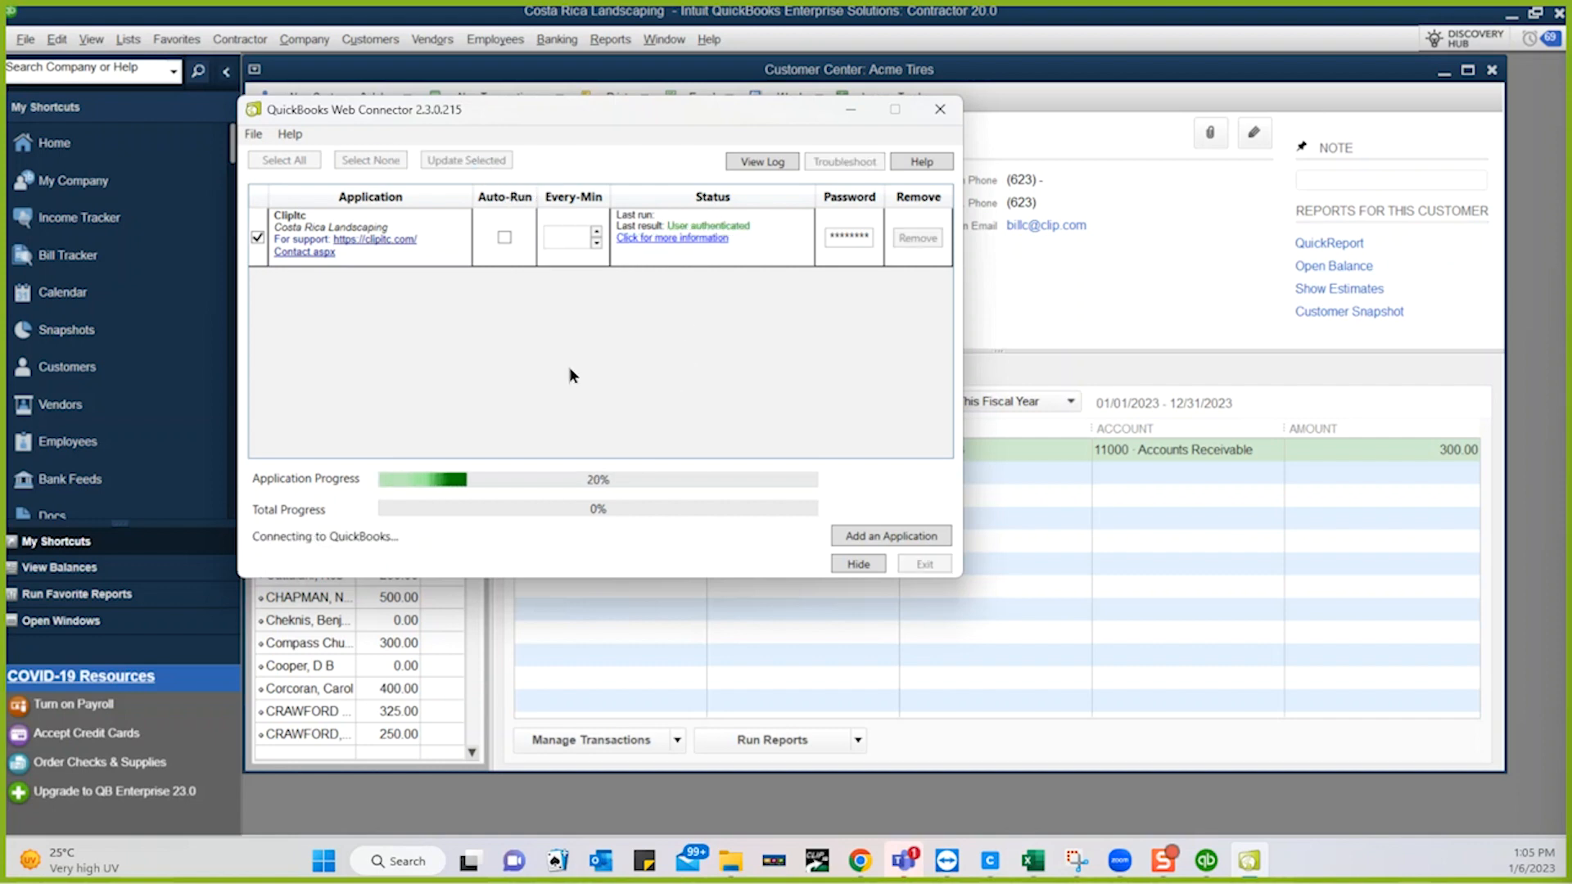
{"action": "left_click", "coordinate": [1071, 290]}
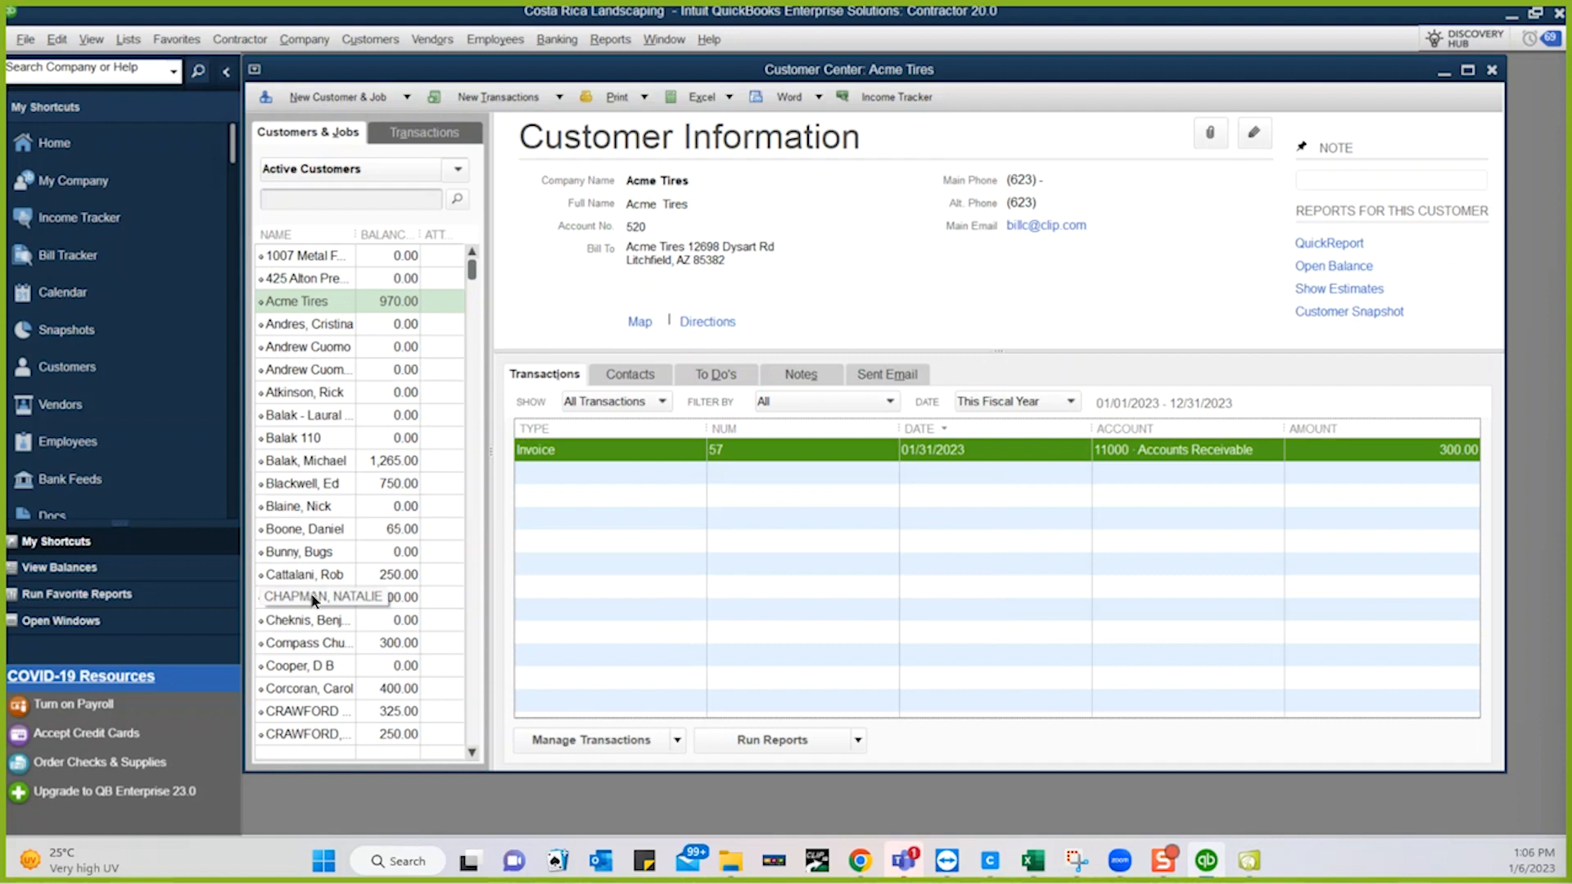
- Confirm the Web Connector sync finished, then switch to the CLIPitc invoice batch list in Chrome
{"action": "left_click", "coordinate": [473, 702]}
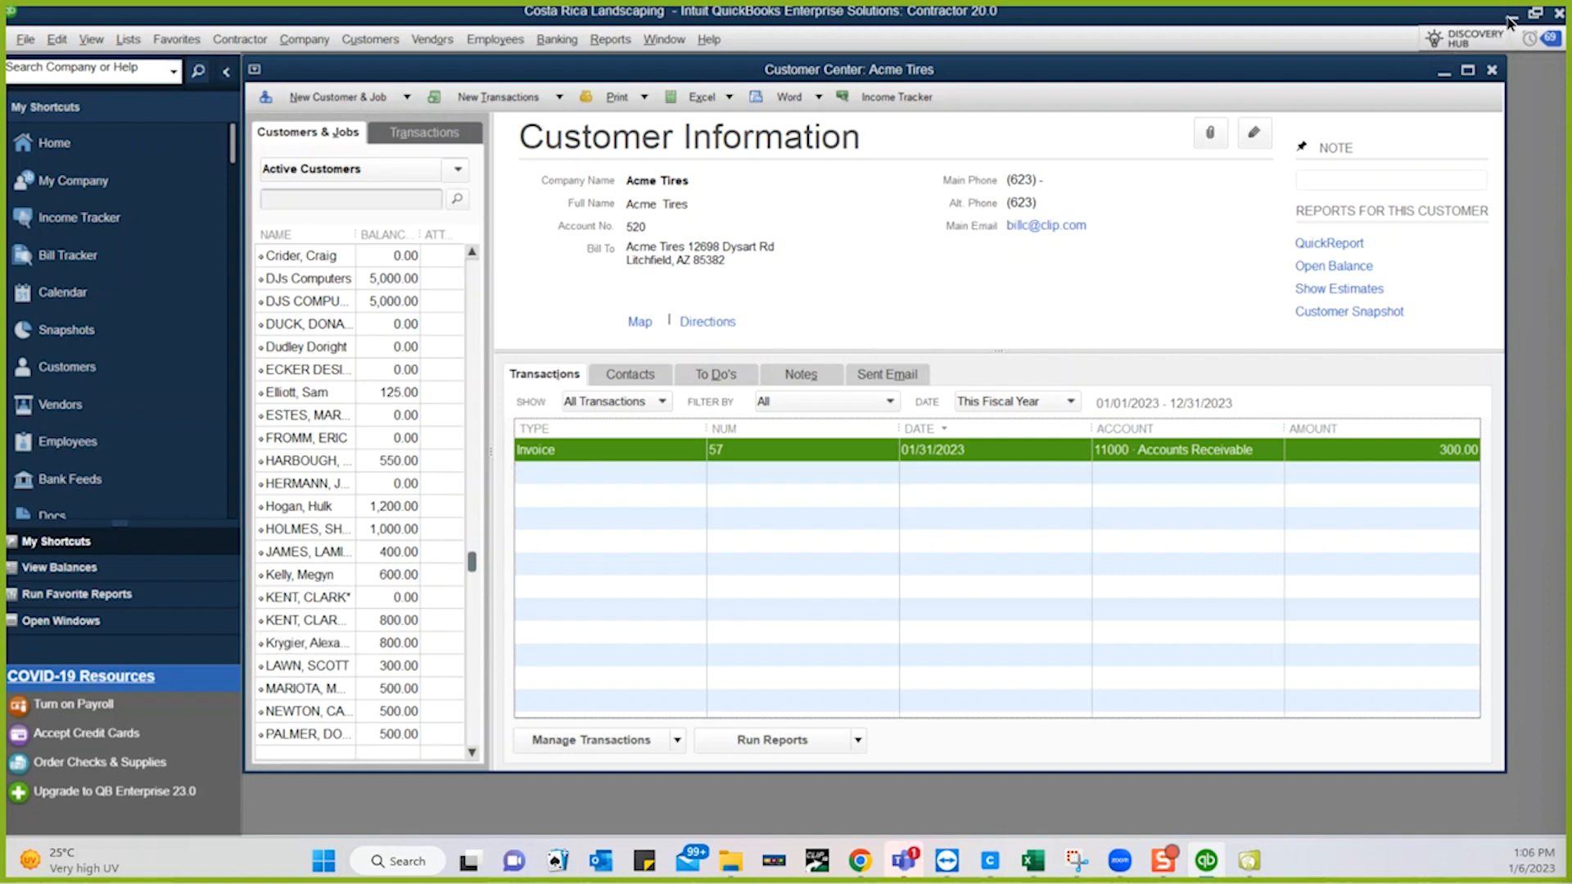
{"action": "left_click", "coordinate": [1242, 866]}
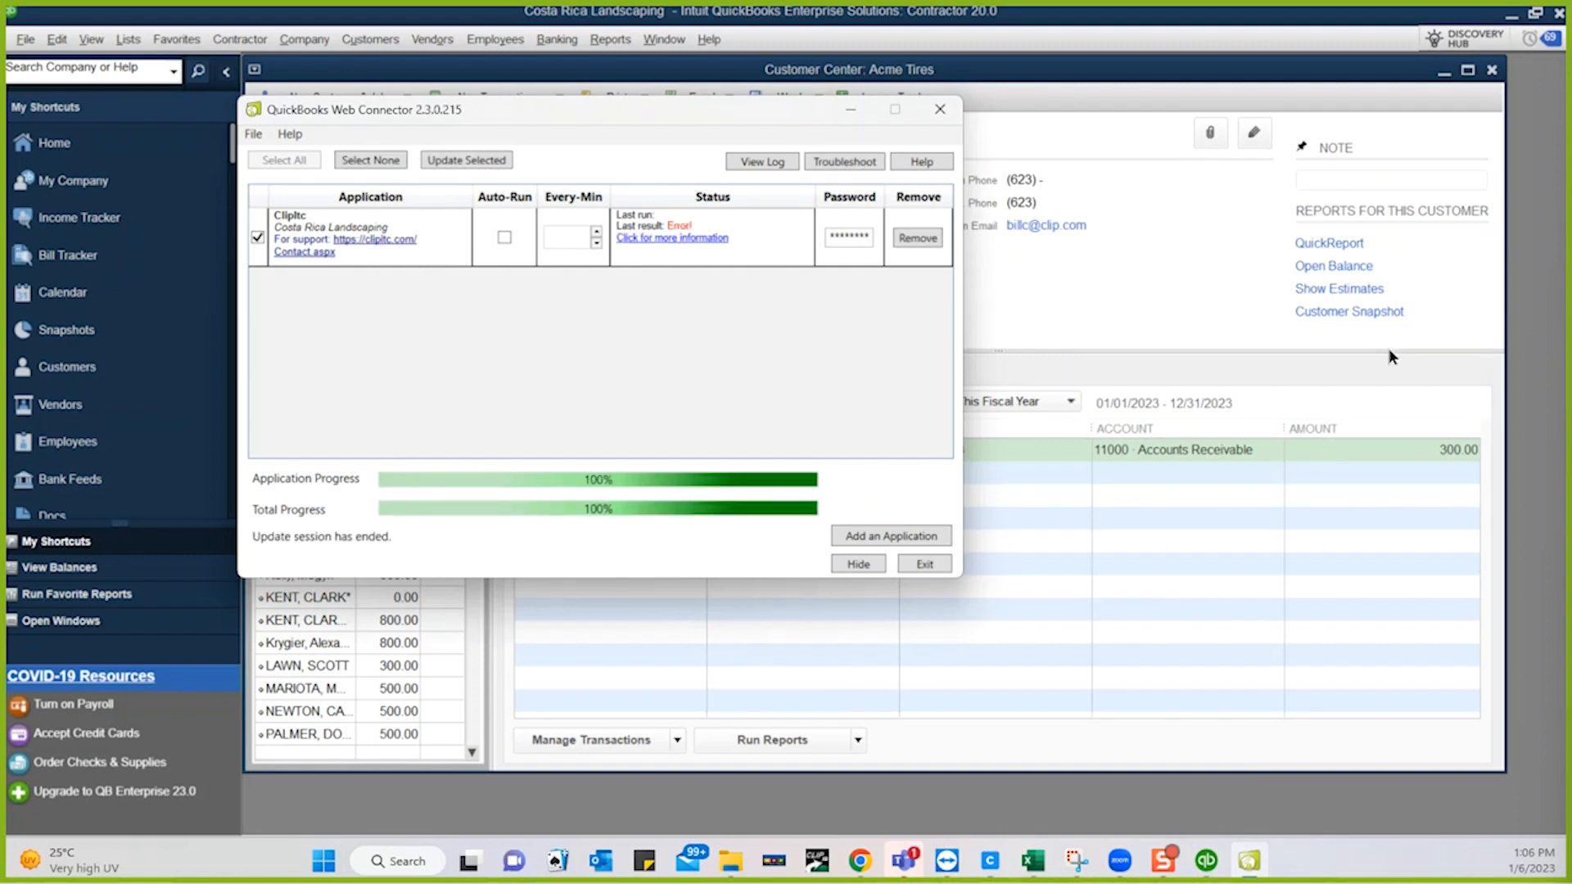
{"action": "left_click", "coordinate": [1510, 15]}
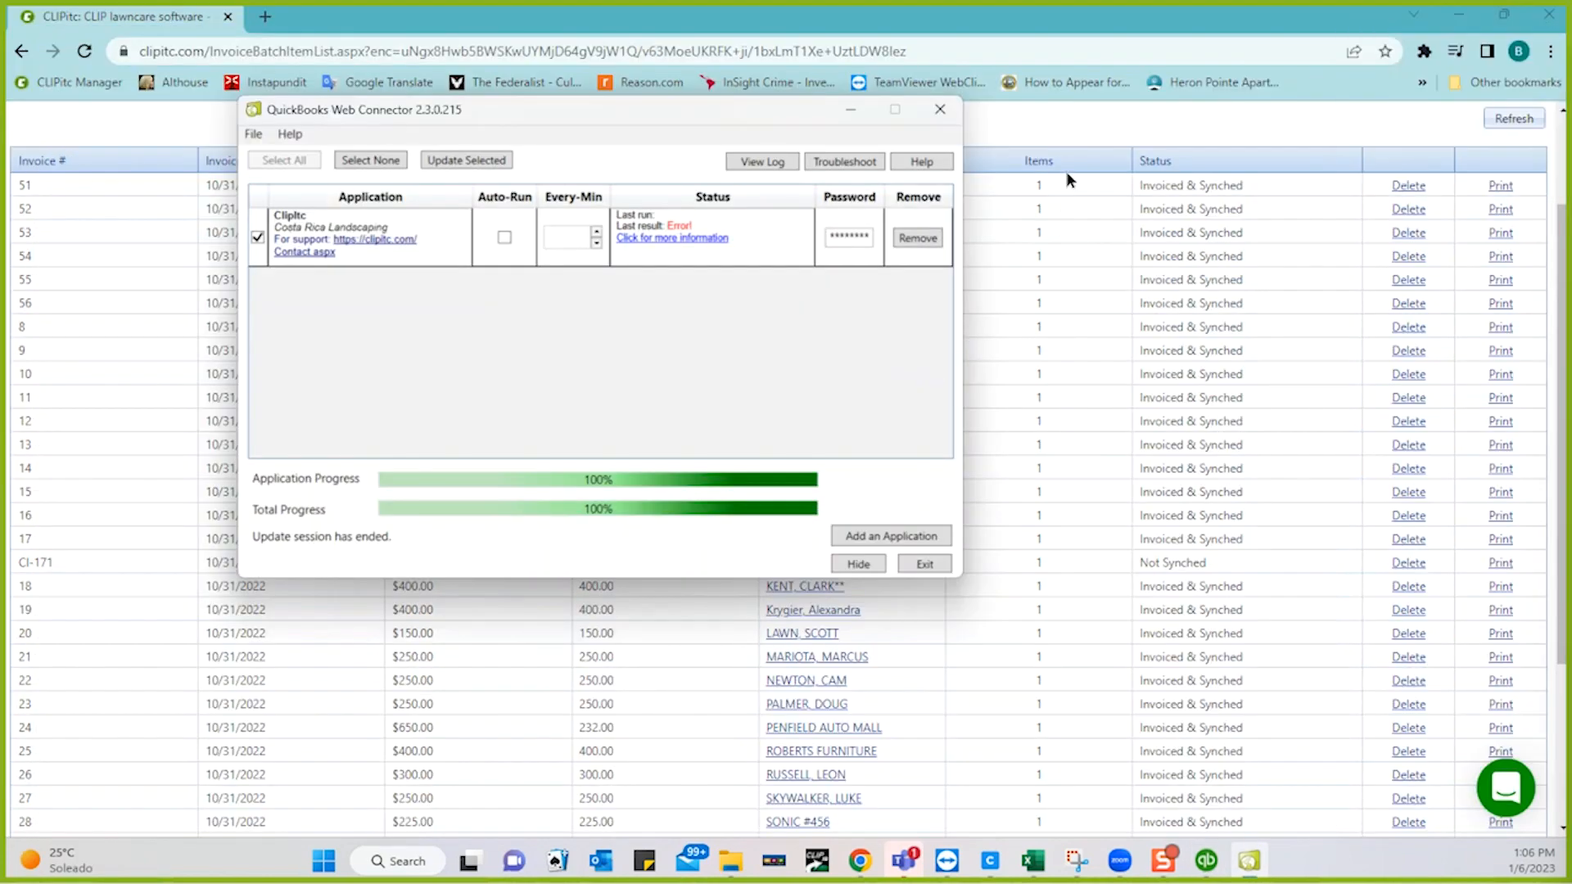
{"action": "left_click", "coordinate": [1061, 121]}
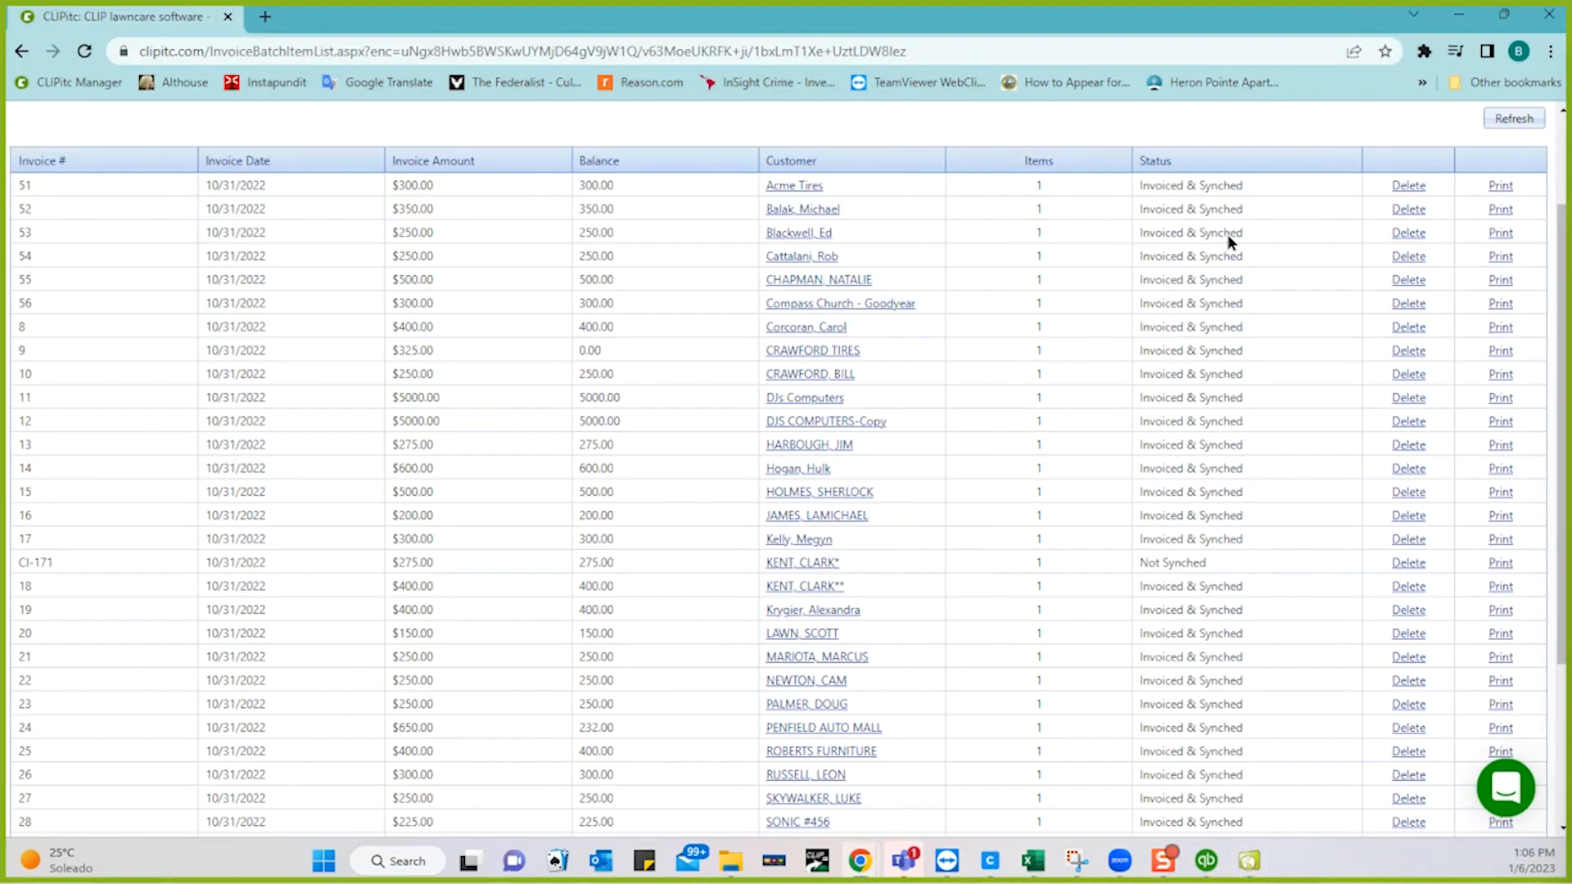
- Refresh the CLIPitc invoice batch list and open the QuickBooks Sync Log showing 27 pending invoices
{"action": "left_click", "coordinate": [1511, 121]}
{"action": "scroll", "coordinate": [1286, 141], "scroll_direction": "up", "scroll_amount": 2}
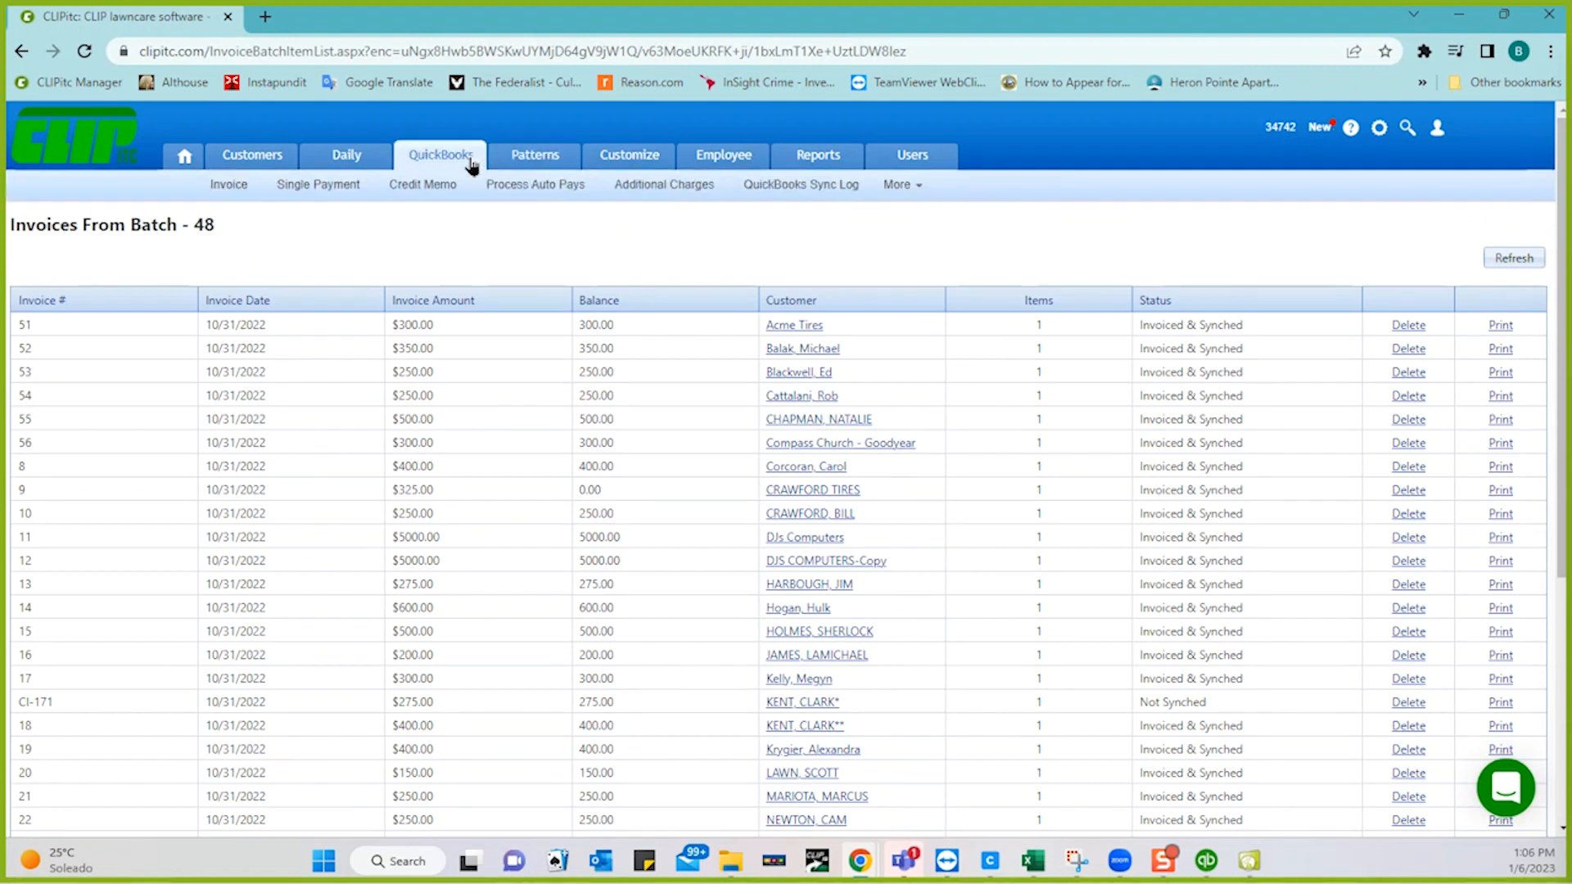
{"action": "left_click", "coordinate": [442, 155]}
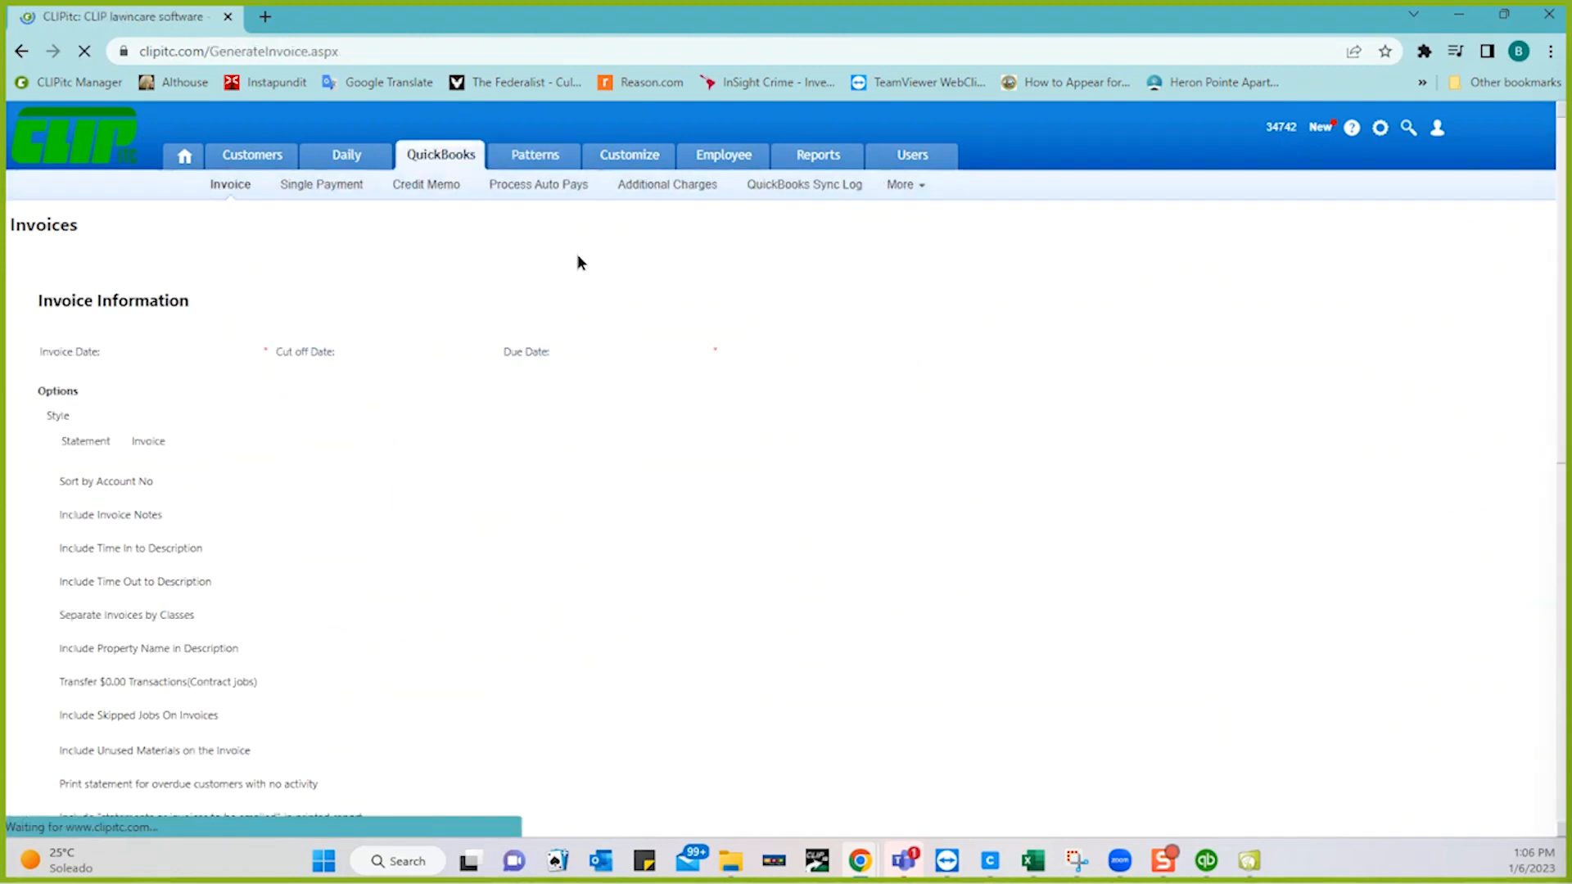
{"action": "left_click", "coordinate": [782, 190]}
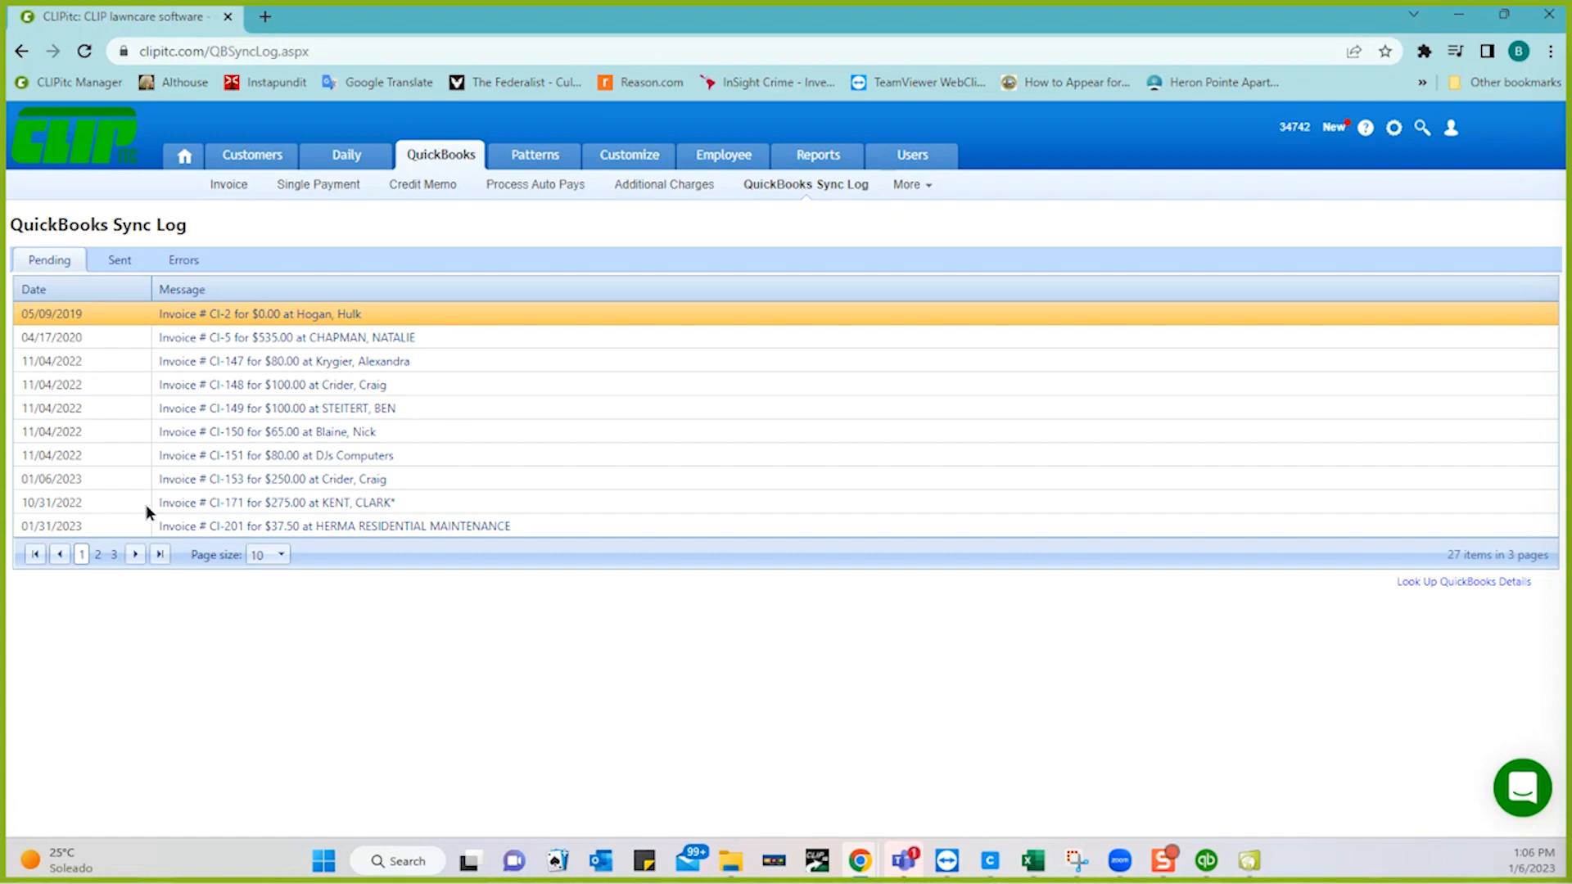
- Page through the pending sync items to the last page, then open the sync Errors list
{"action": "left_click", "coordinate": [135, 555]}
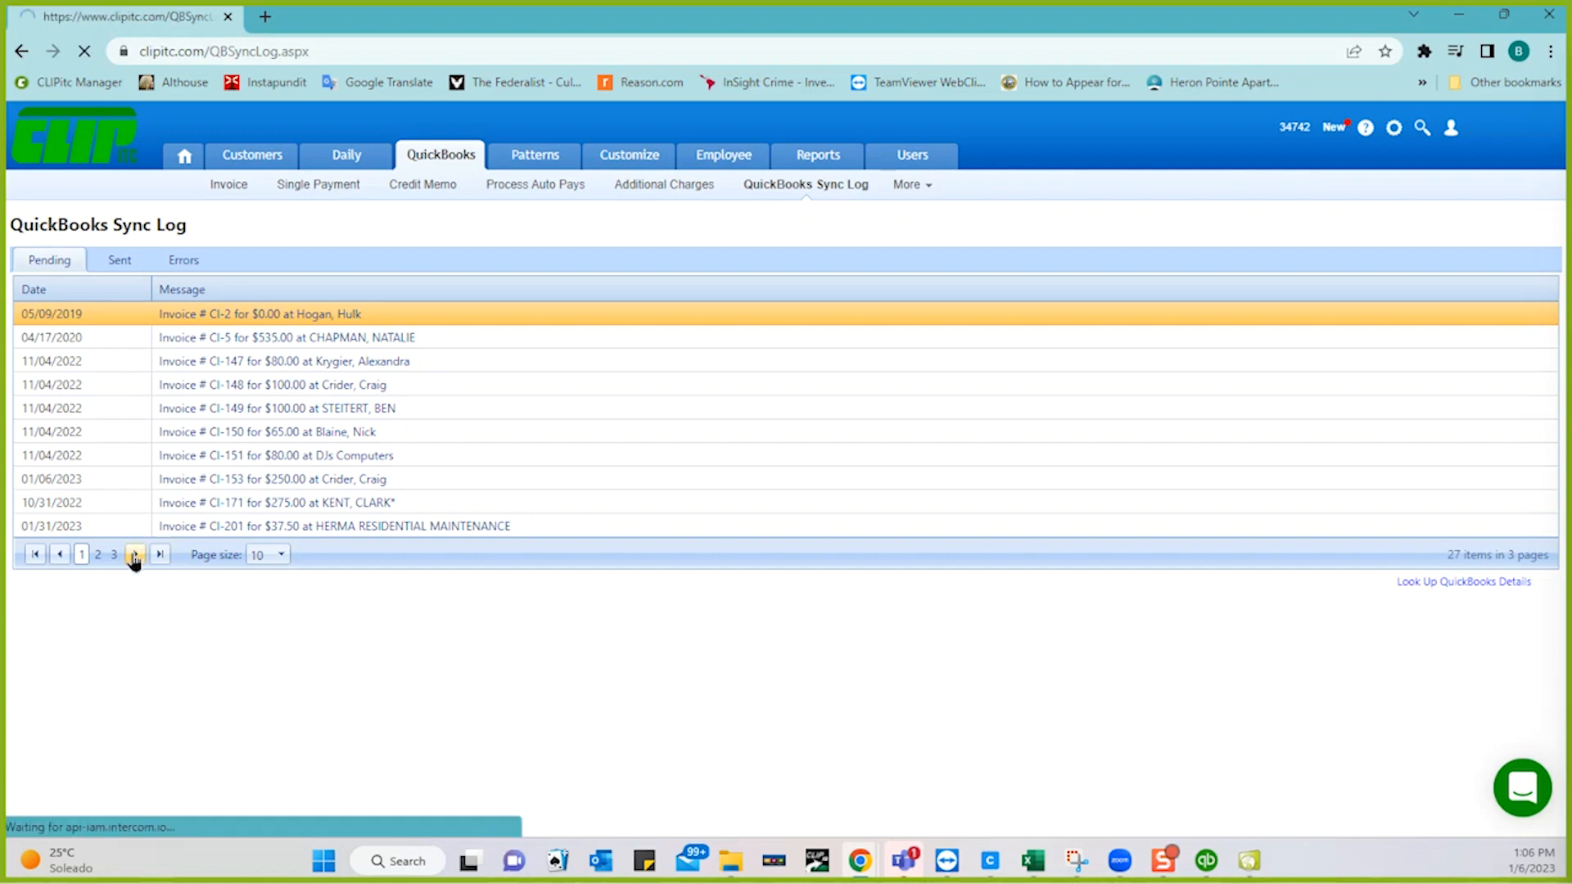
{"action": "left_click", "coordinate": [135, 558]}
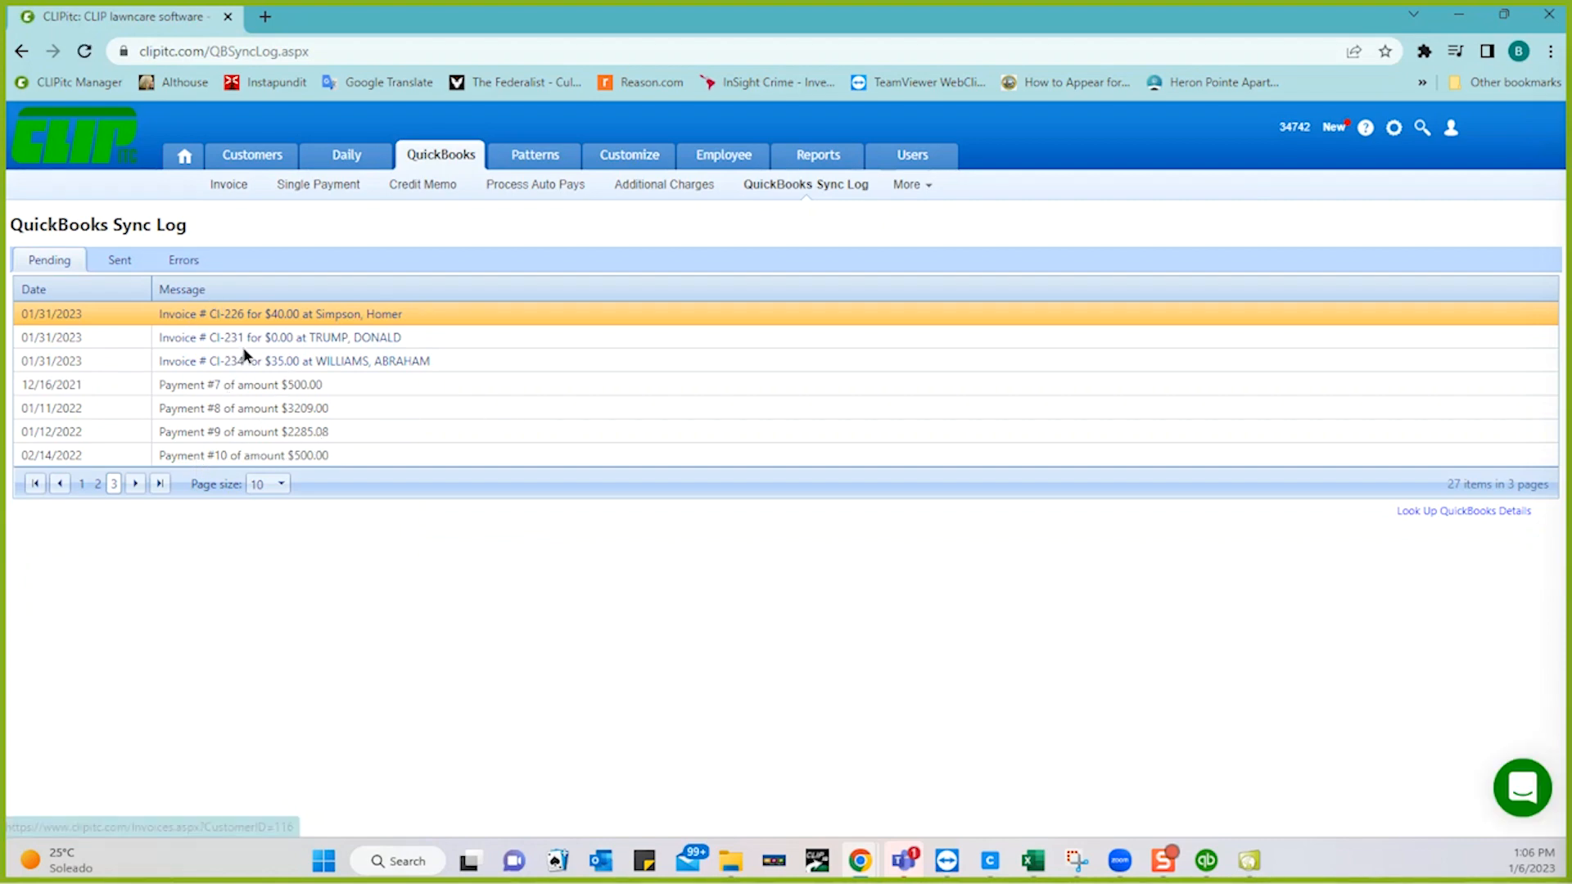
{"action": "left_click", "coordinate": [187, 264]}
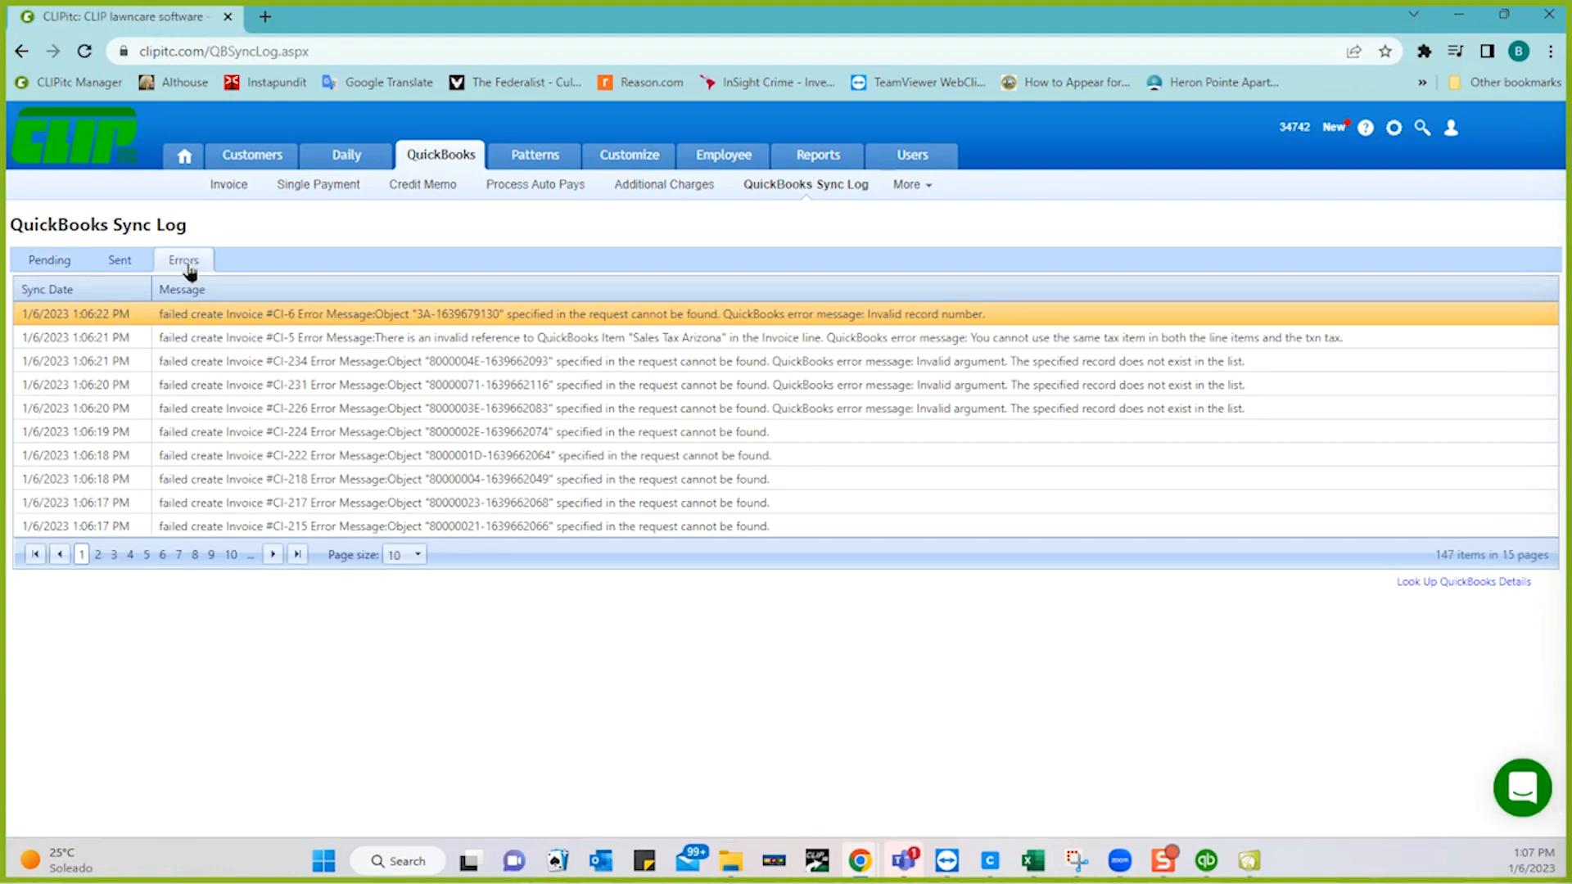
- Sort the 147 sync errors by Sync Date, newest first, then bring QuickBooks Desktop forward
{"action": "left_click", "coordinate": [54, 295]}
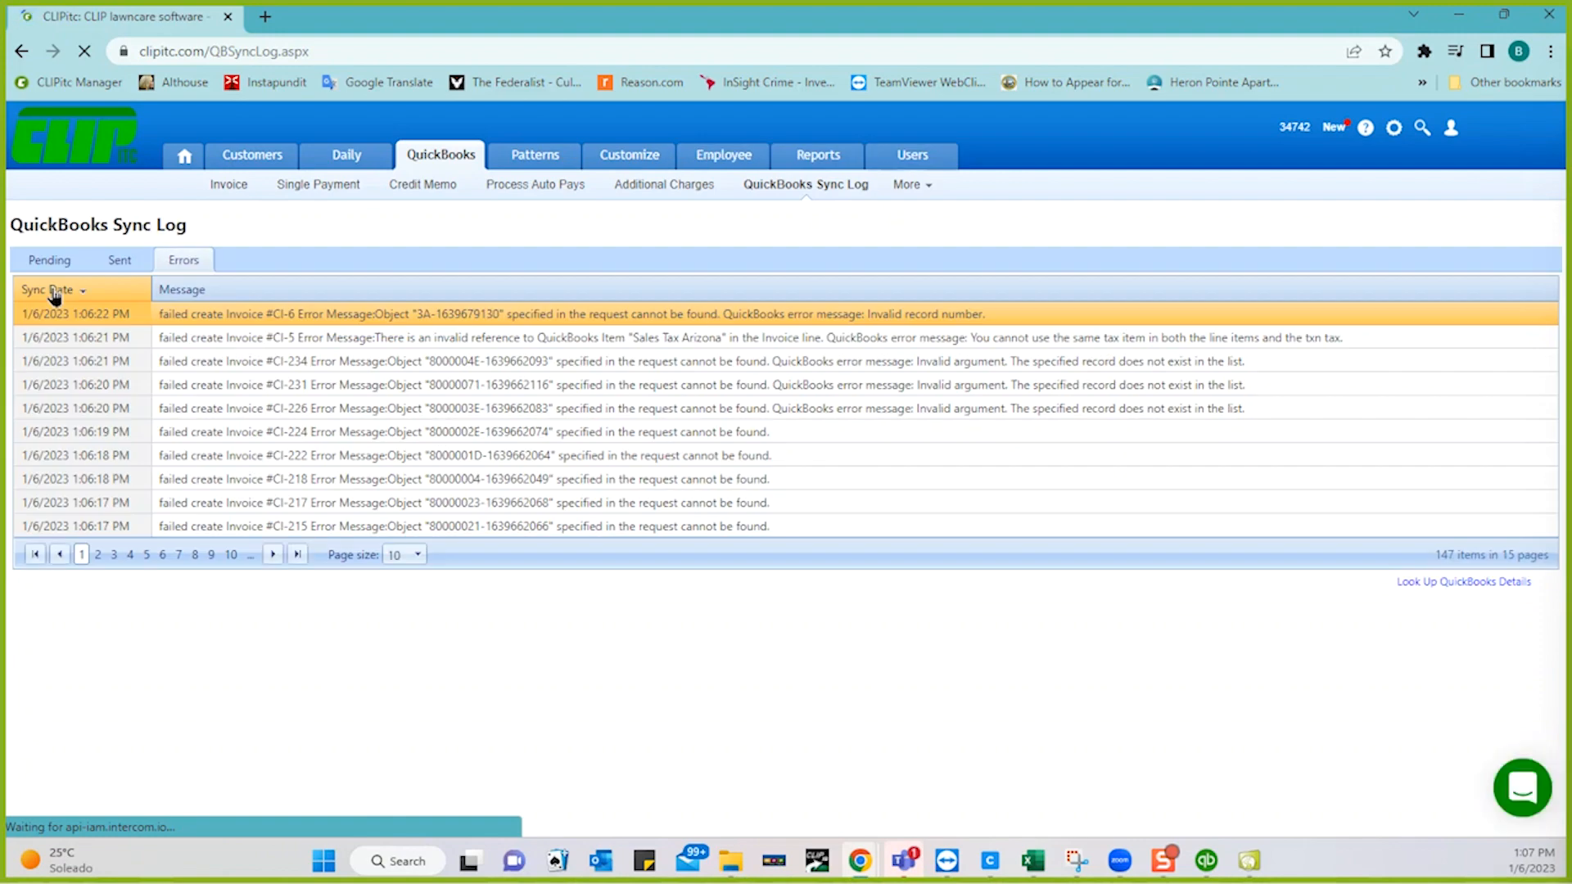
{"action": "left_click", "coordinate": [54, 290]}
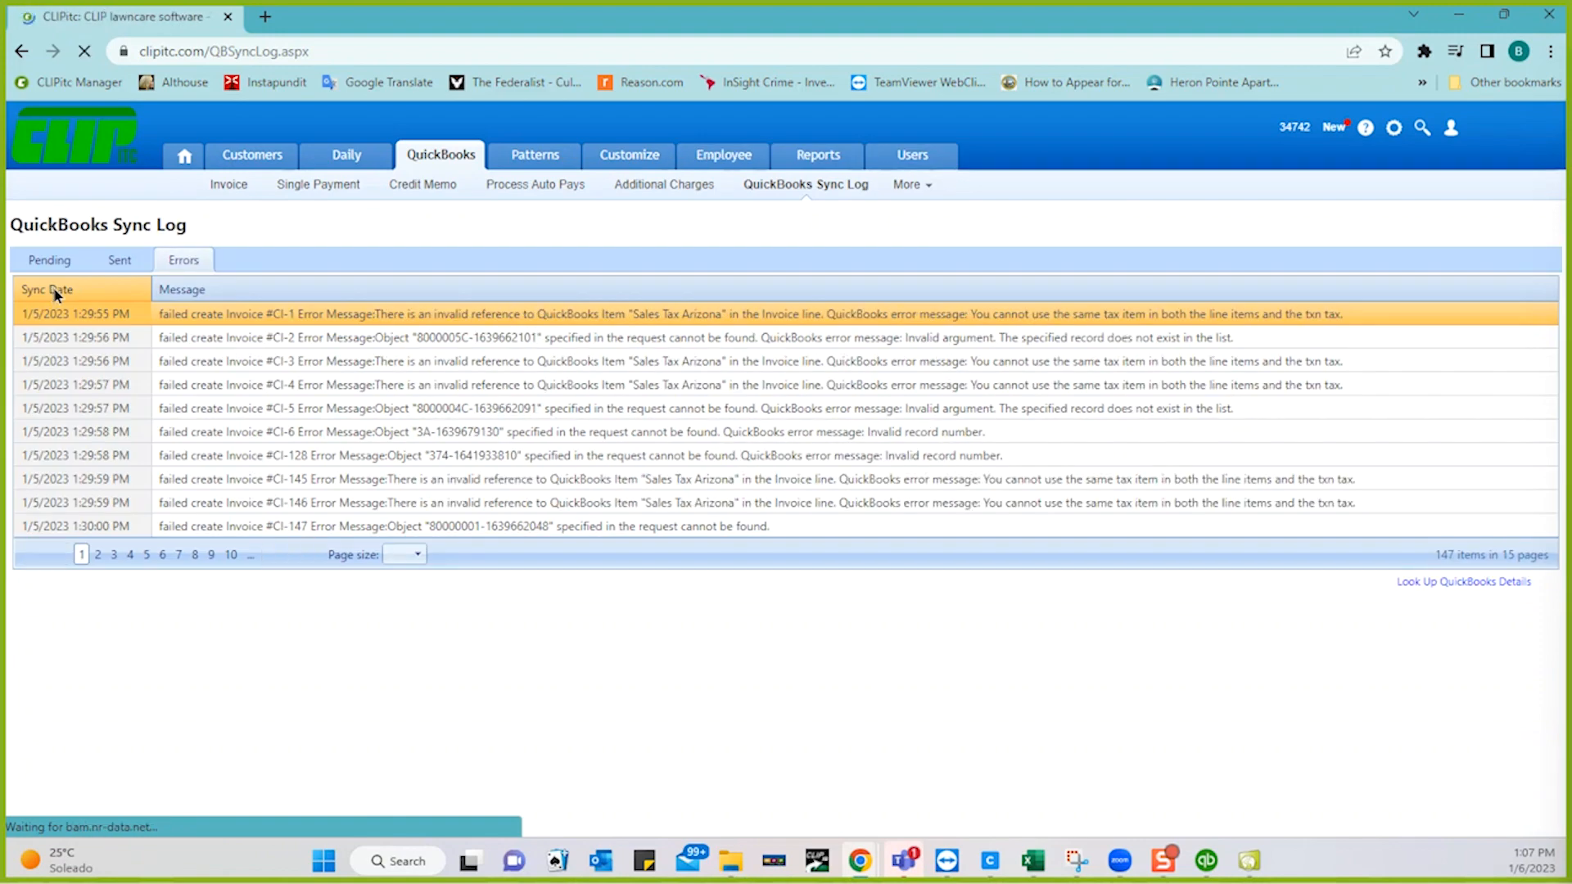
{"action": "left_click", "coordinate": [80, 295]}
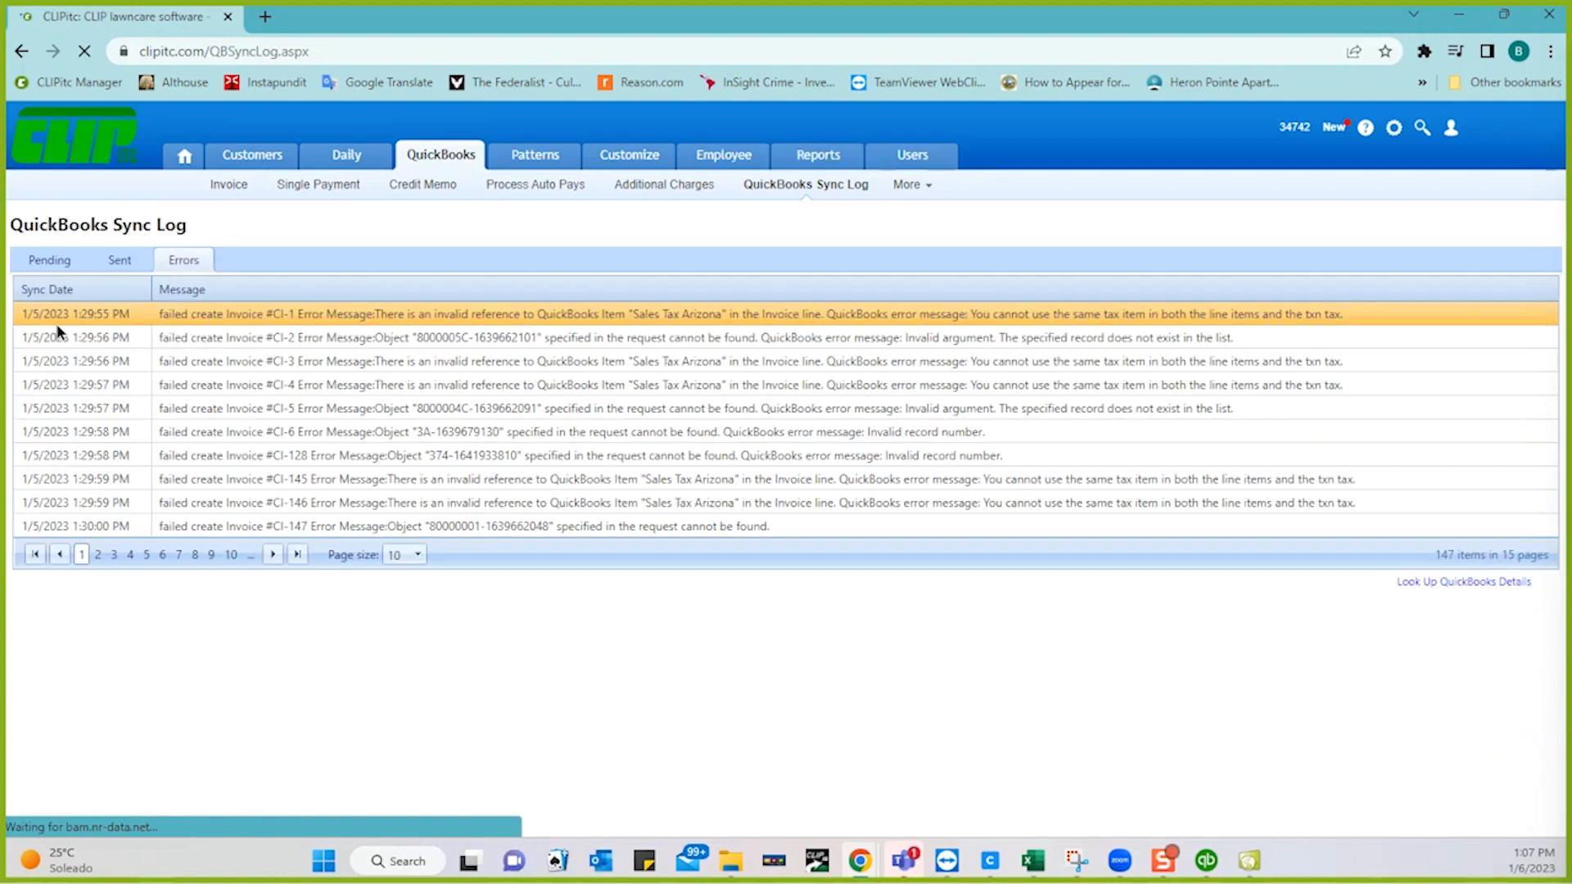
{"action": "left_click", "coordinate": [51, 293]}
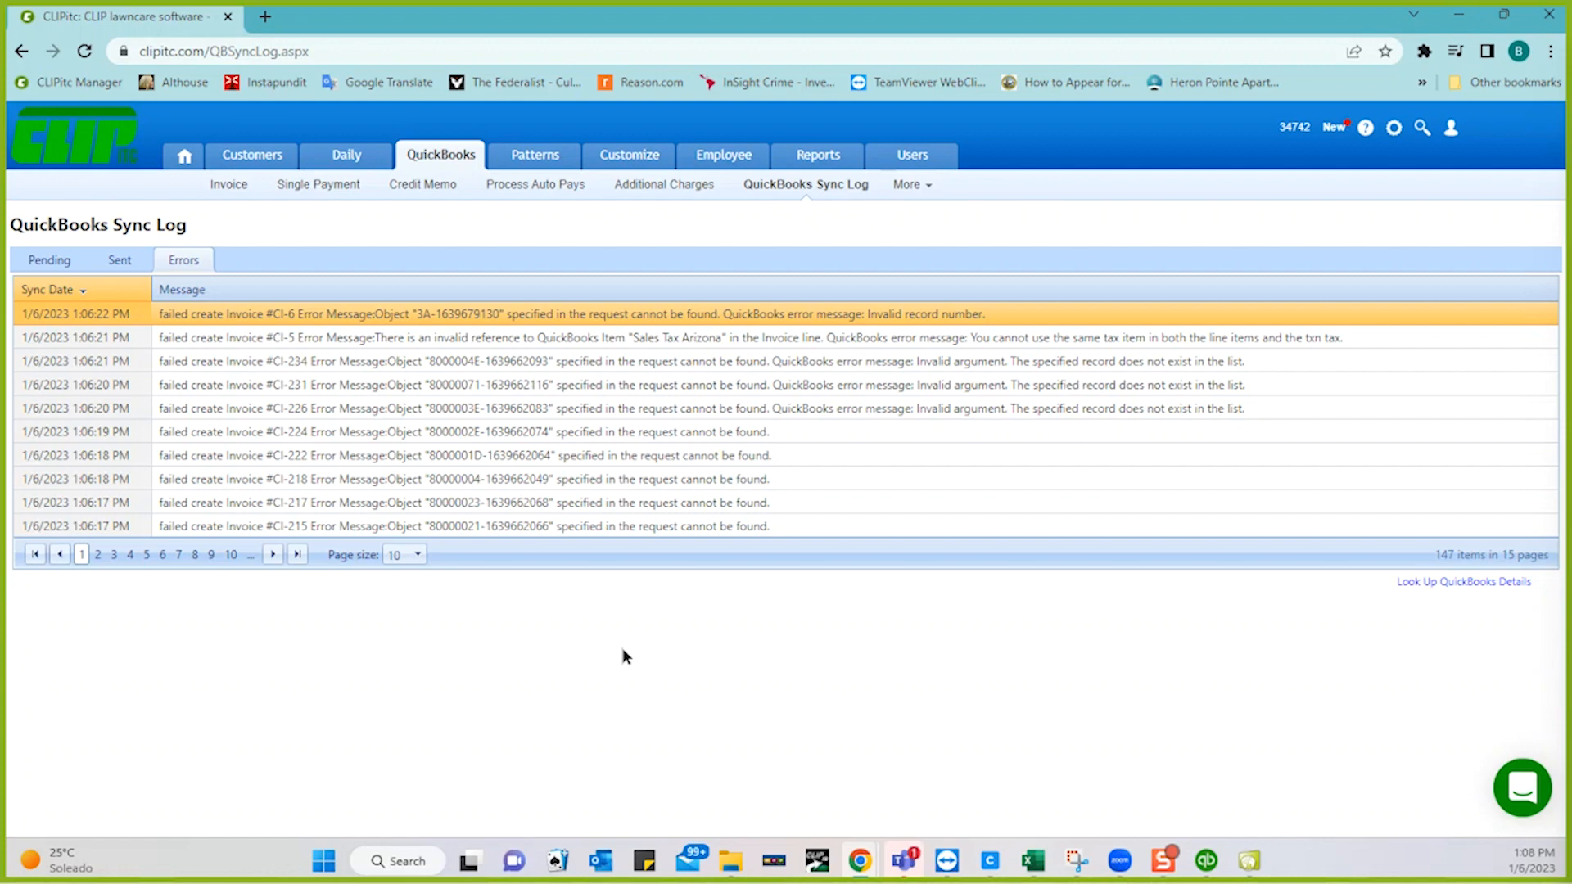
{"action": "mouse_move", "coordinate": [356, 168]}
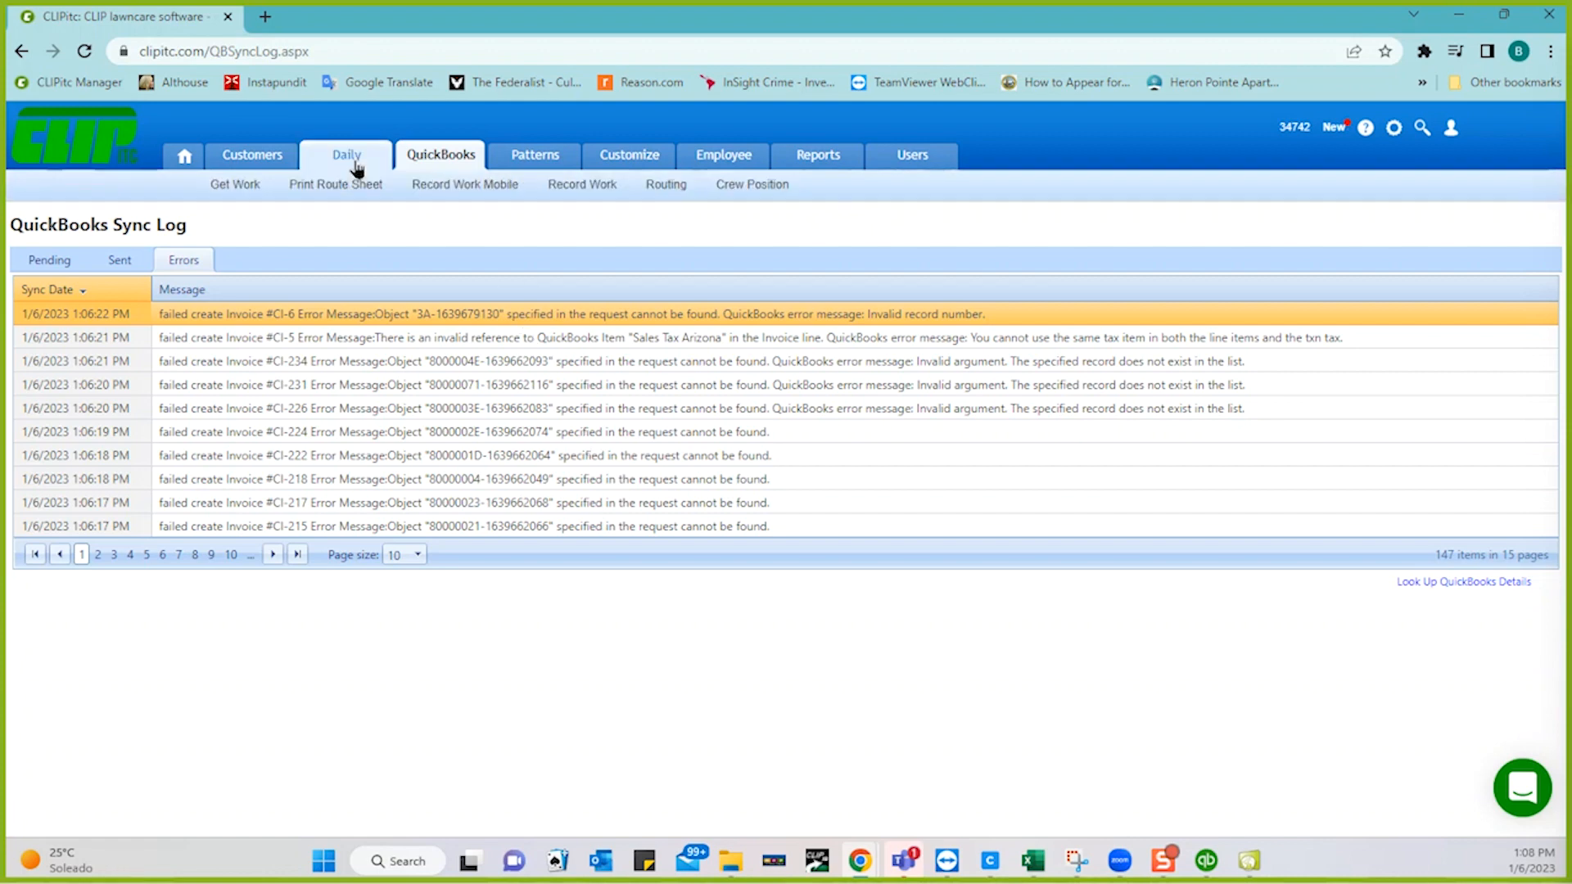
{"action": "left_click", "coordinate": [1204, 867]}
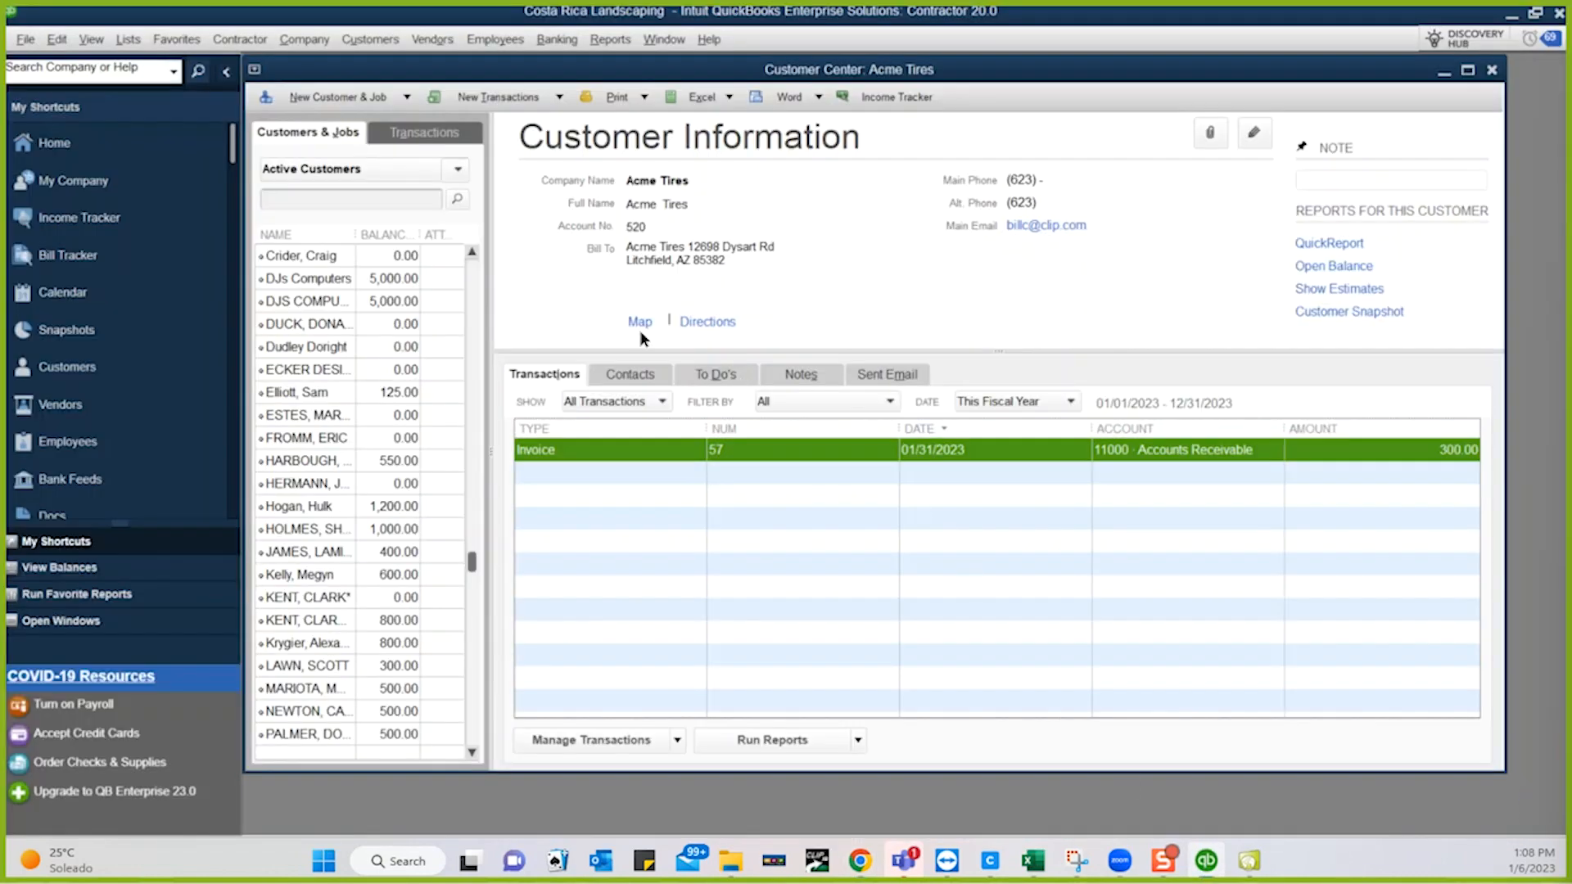
- Select DJs Computers and set its transaction Date filter to All, revealing $5,000.00 invoice 11
{"action": "left_click", "coordinate": [300, 279]}
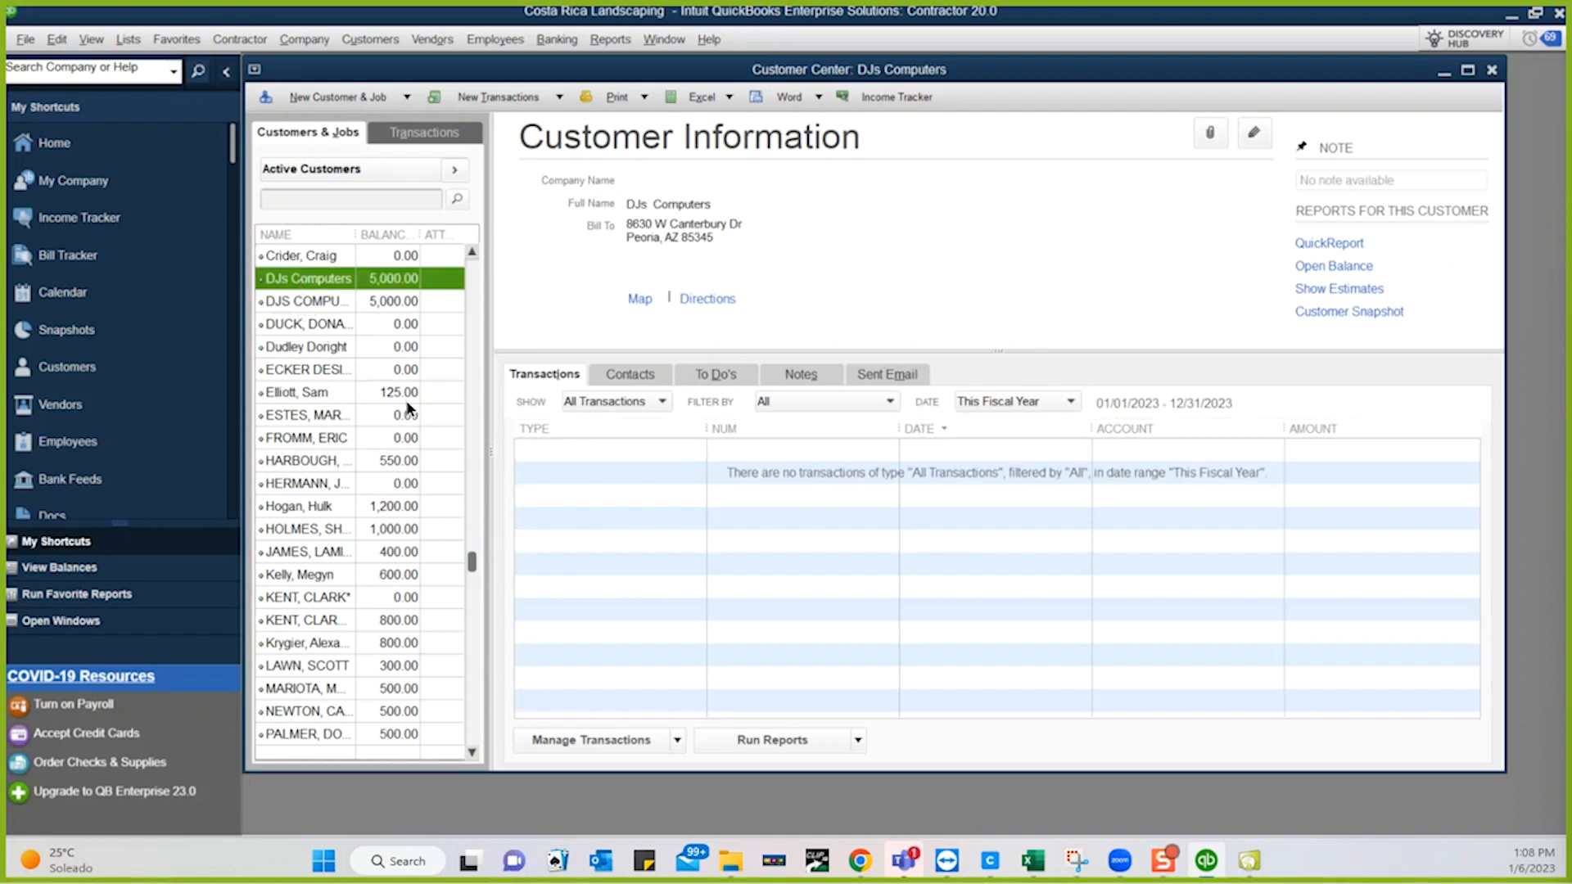
{"action": "left_click", "coordinate": [1027, 405]}
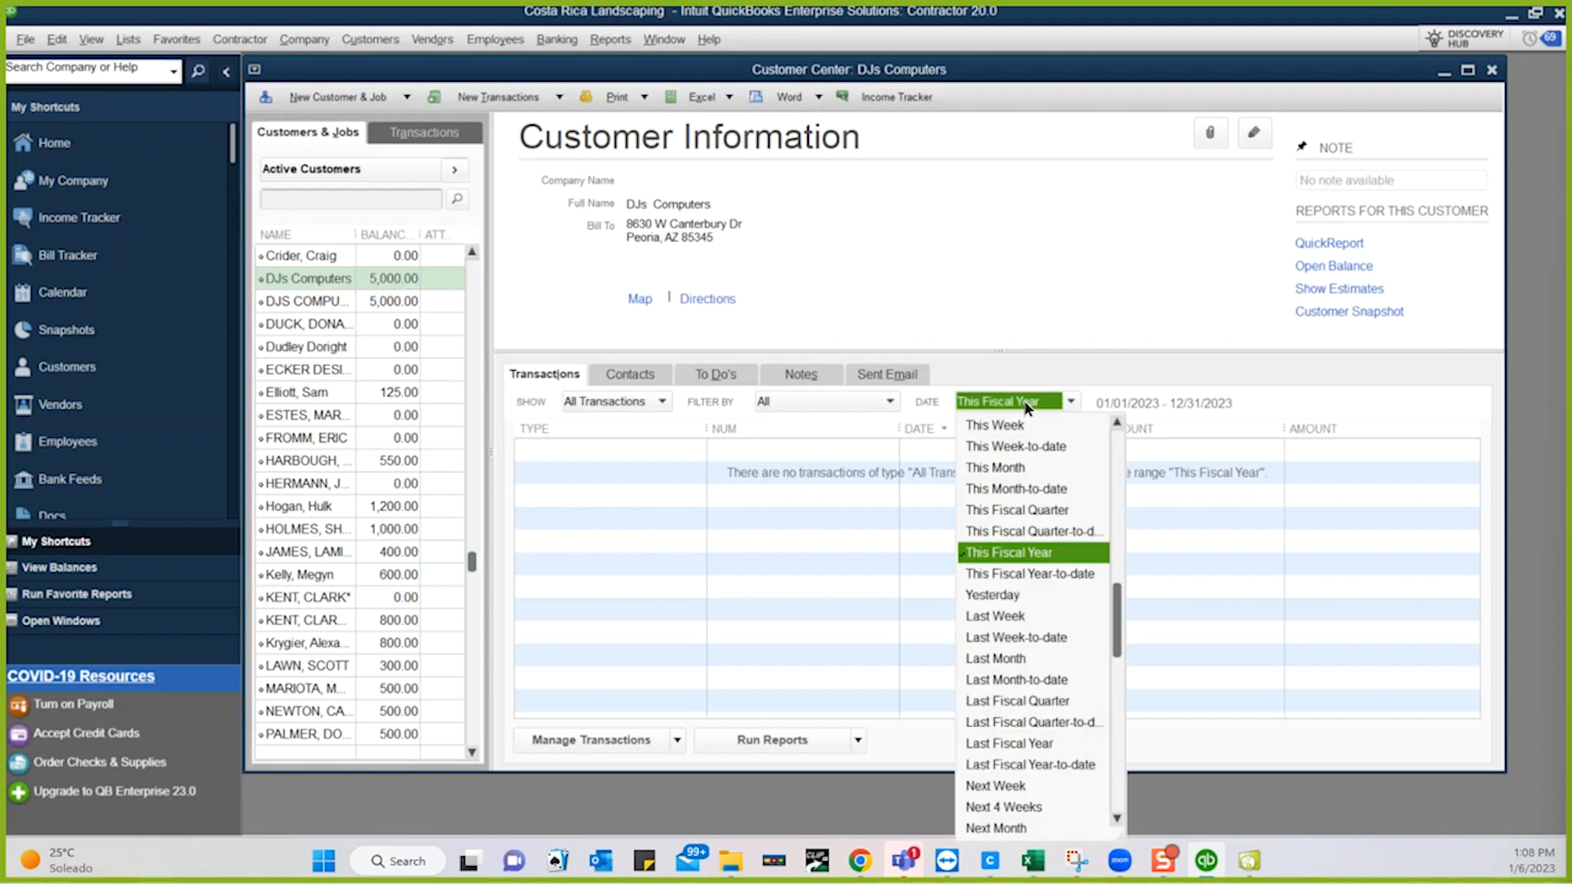
{"action": "left_click", "coordinate": [1118, 434]}
{"action": "scroll", "coordinate": [1014, 410], "scroll_direction": "down", "scroll_amount": 1}
{"action": "left_click", "coordinate": [1119, 445]}
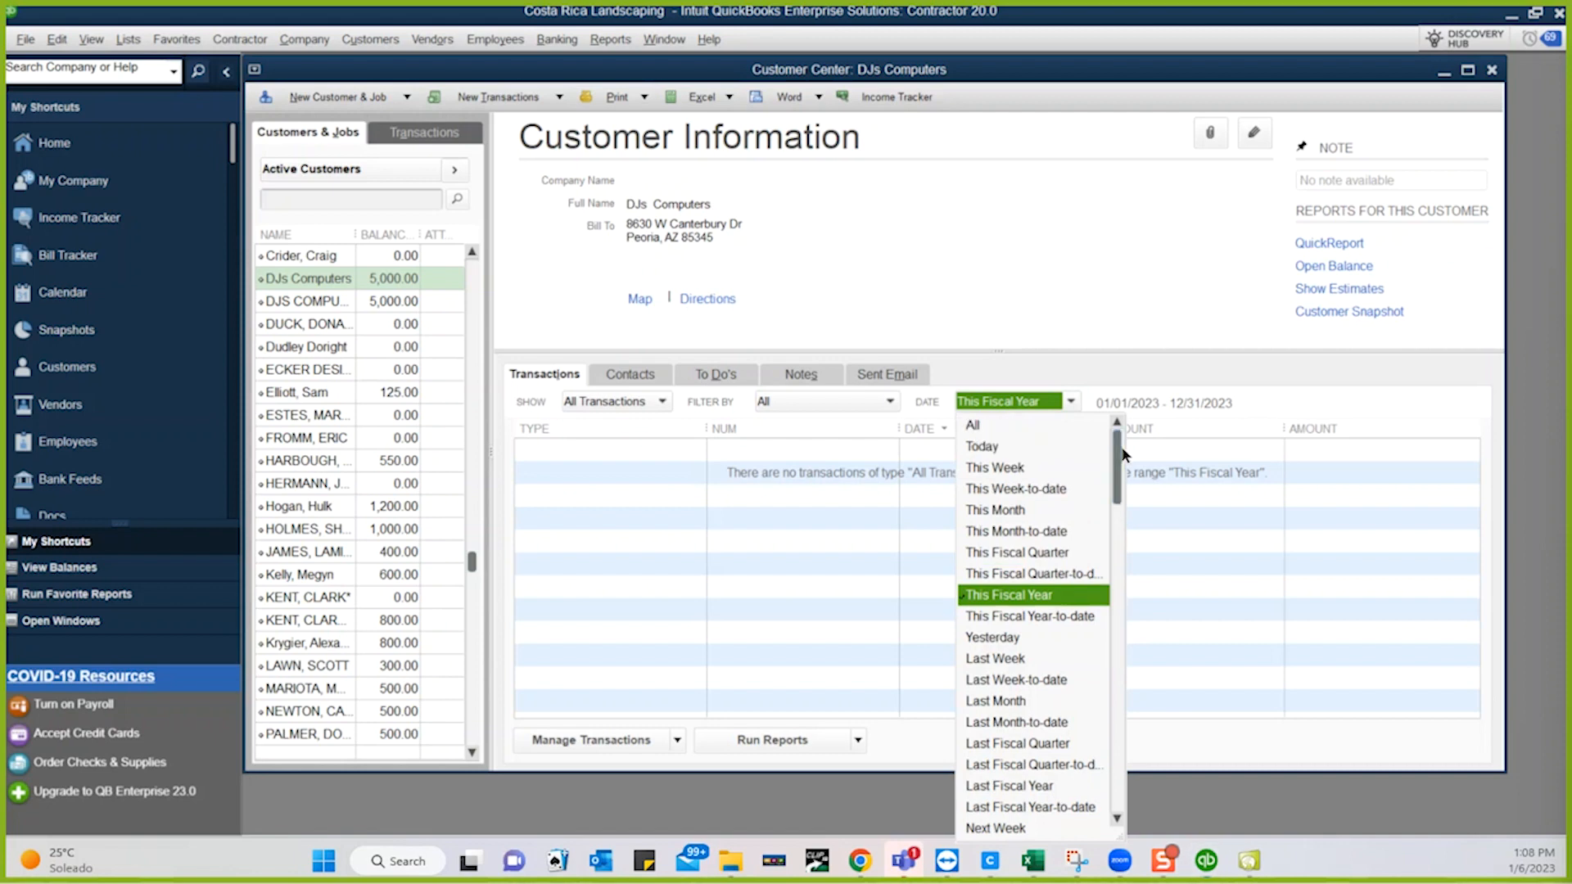
{"action": "left_click", "coordinate": [972, 424]}
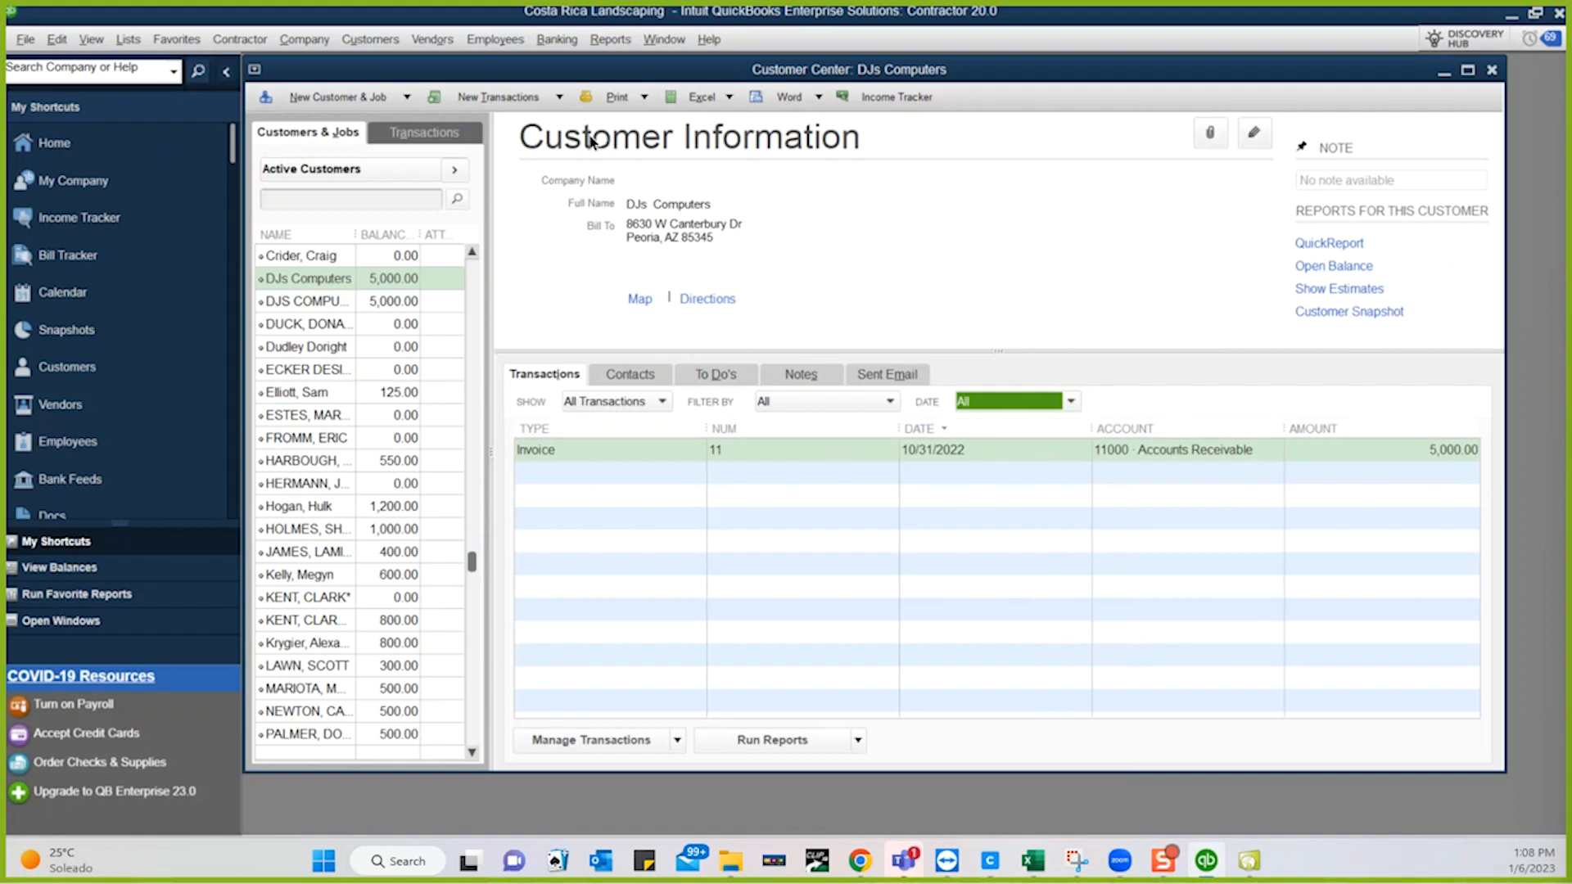
{"action": "left_click", "coordinate": [558, 97]}
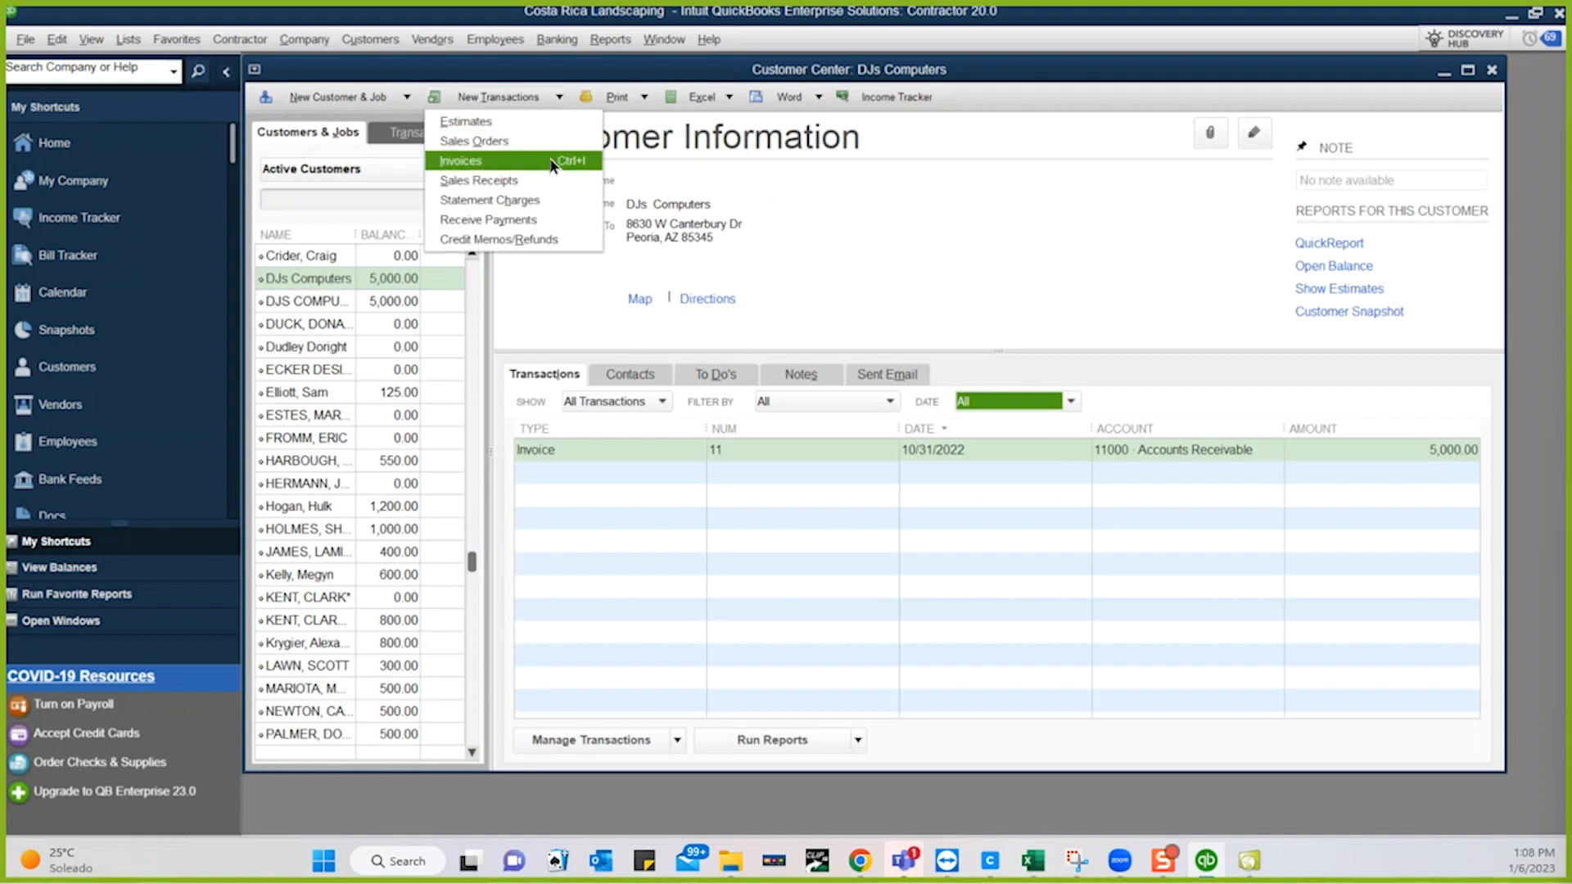
- Receive a $5,000.00 check payment from DJs Computers against invoice 11 and save it
{"action": "left_click", "coordinate": [519, 219]}
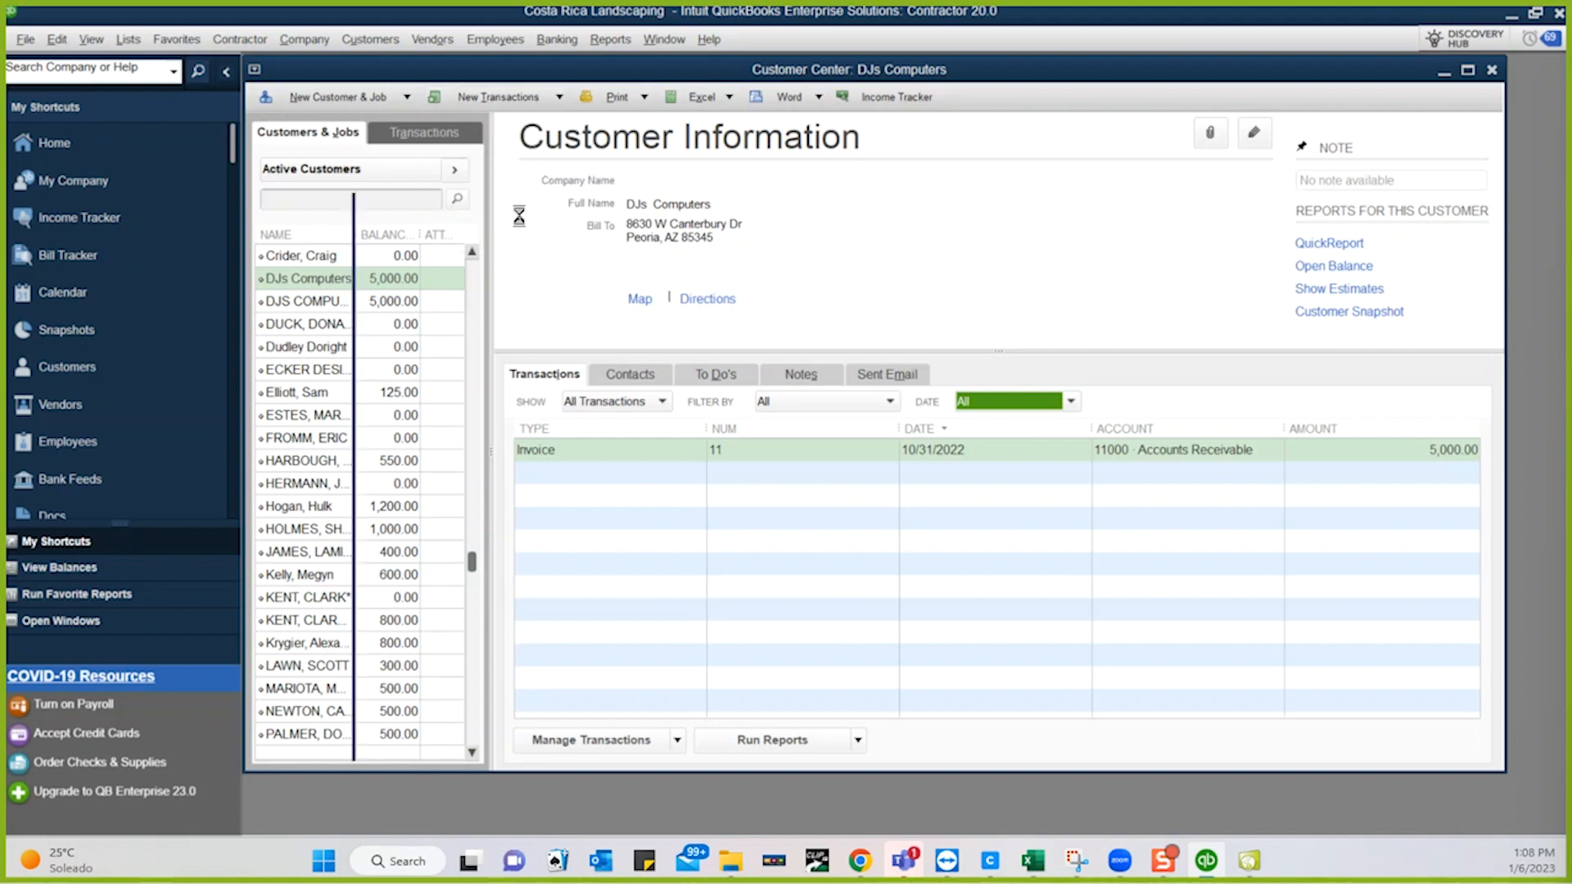
{"action": "left_click", "coordinate": [515, 377]}
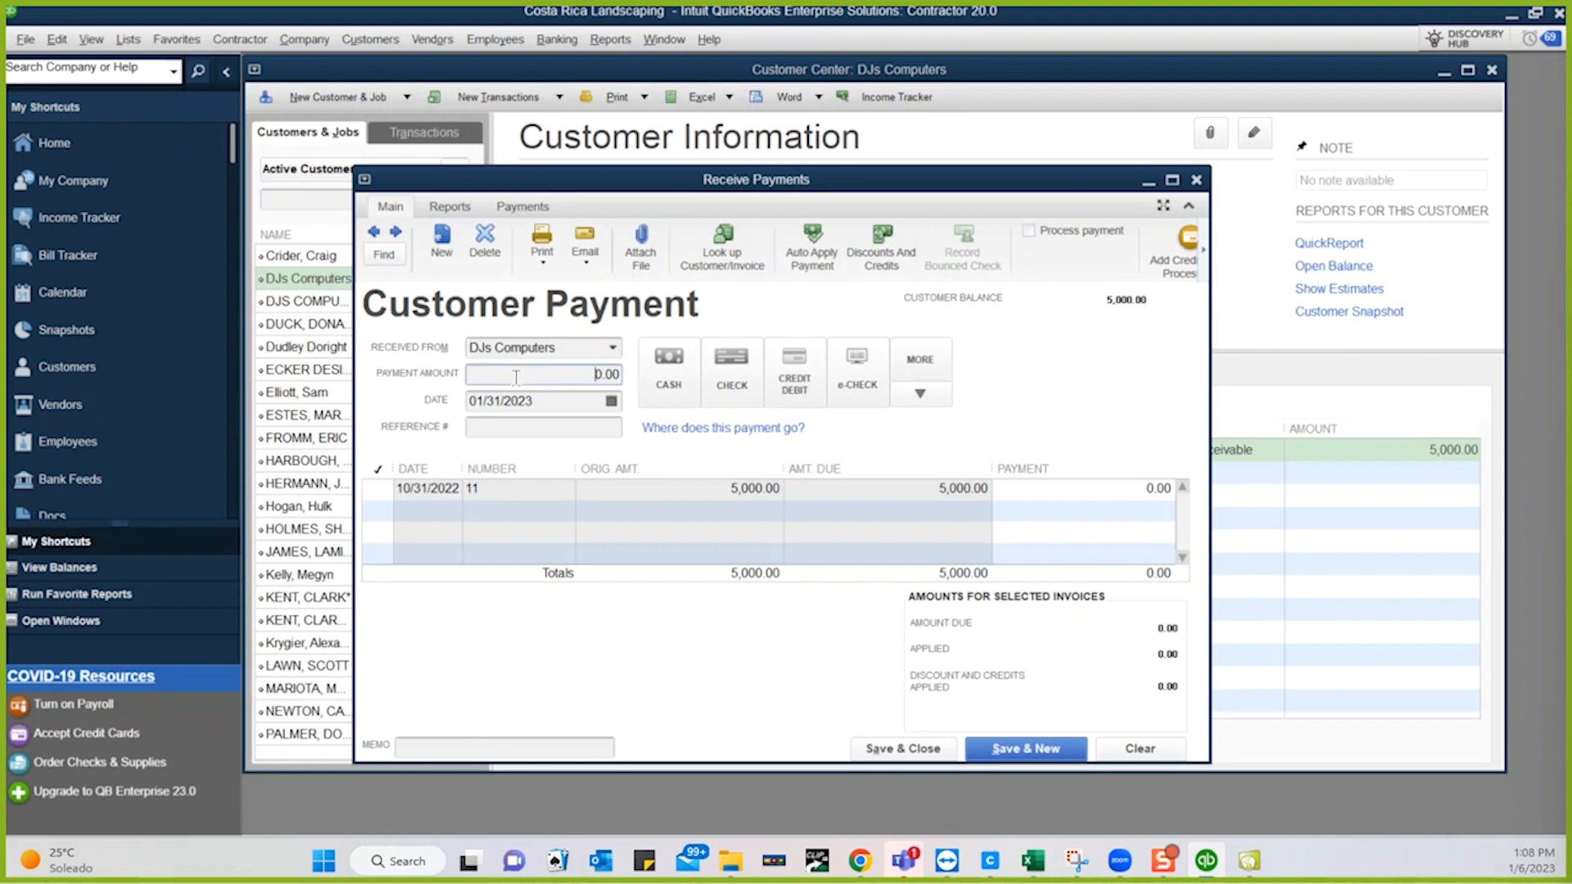
{"action": "type", "text": "500"}
{"action": "left_click", "coordinate": [731, 384]}
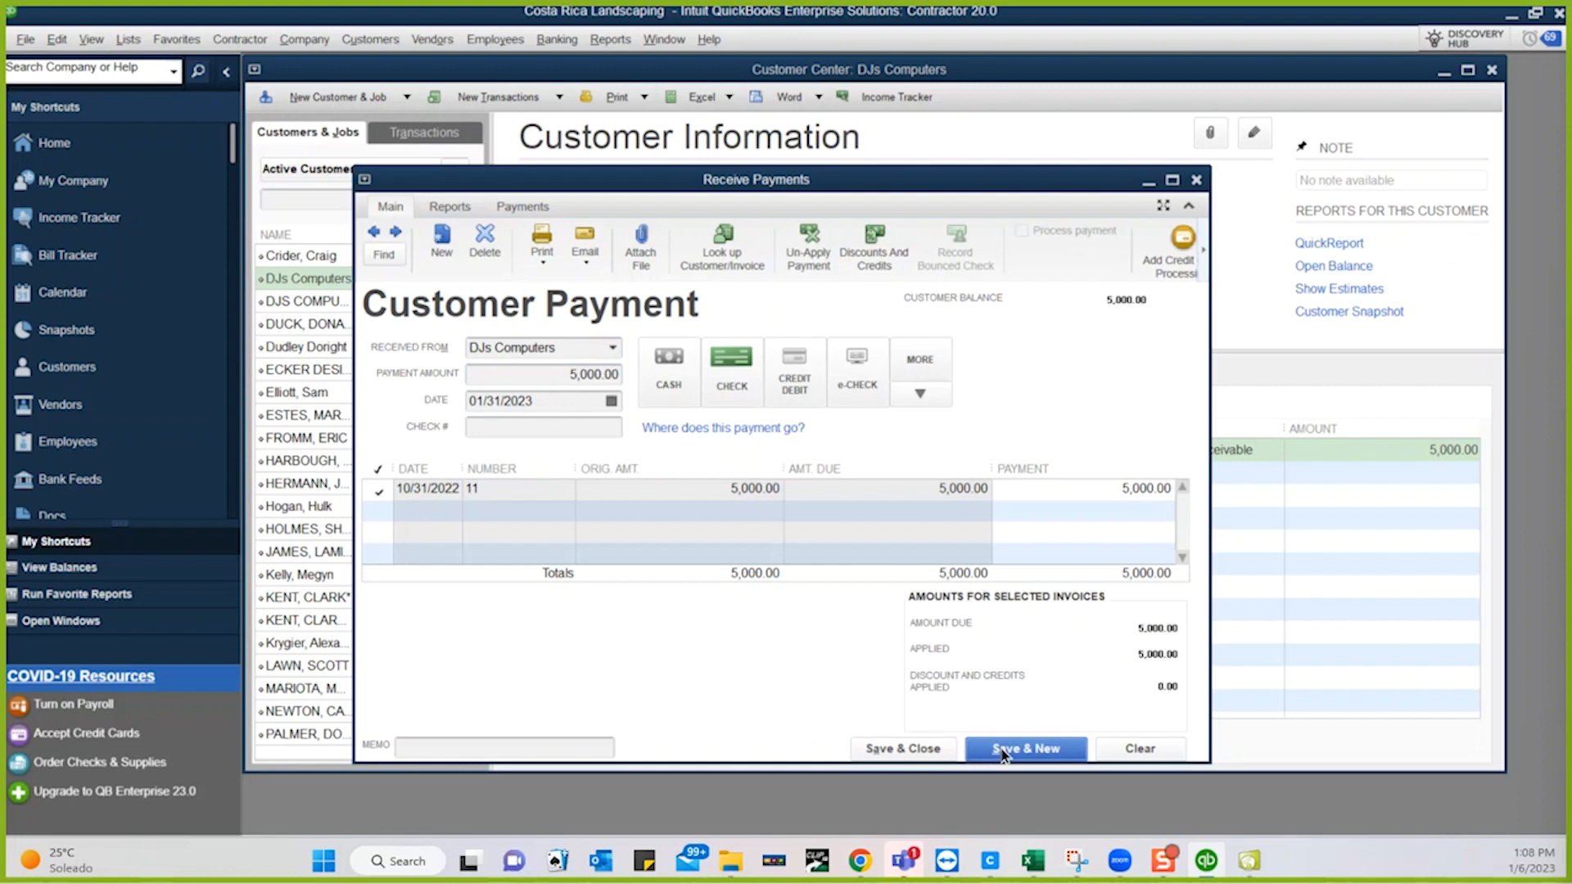
{"action": "left_click", "coordinate": [904, 748]}
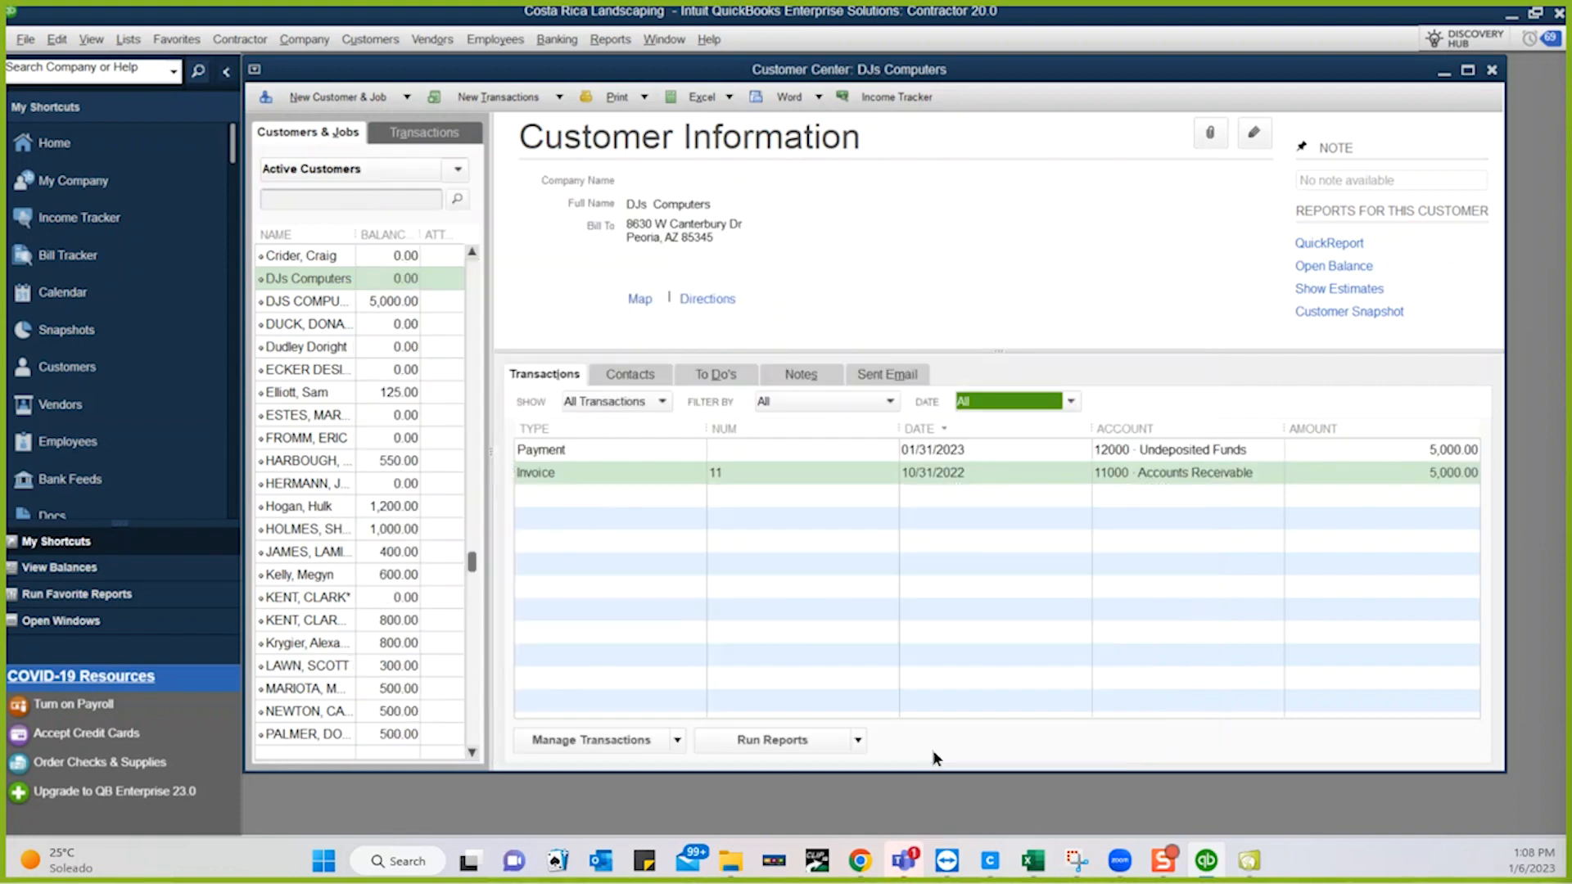